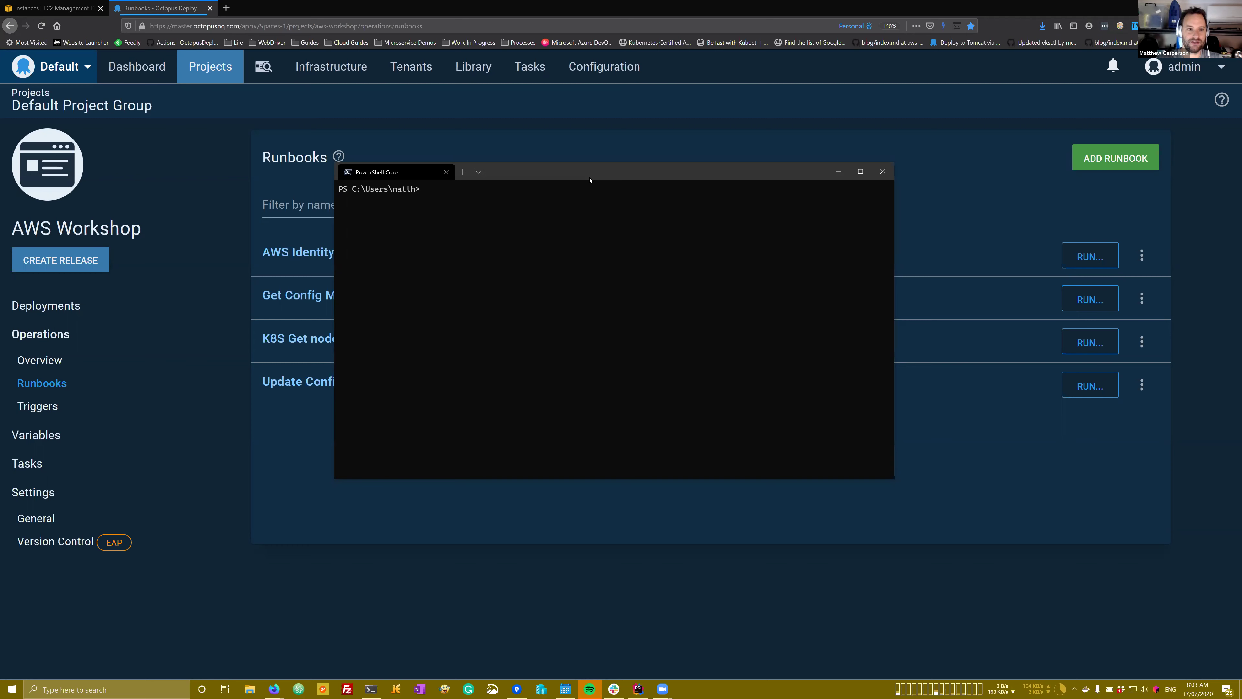
# Step: Bring the Octopus AWS Workshop runbooks page back in front of PowerShell
pyautogui.click(470, 13)
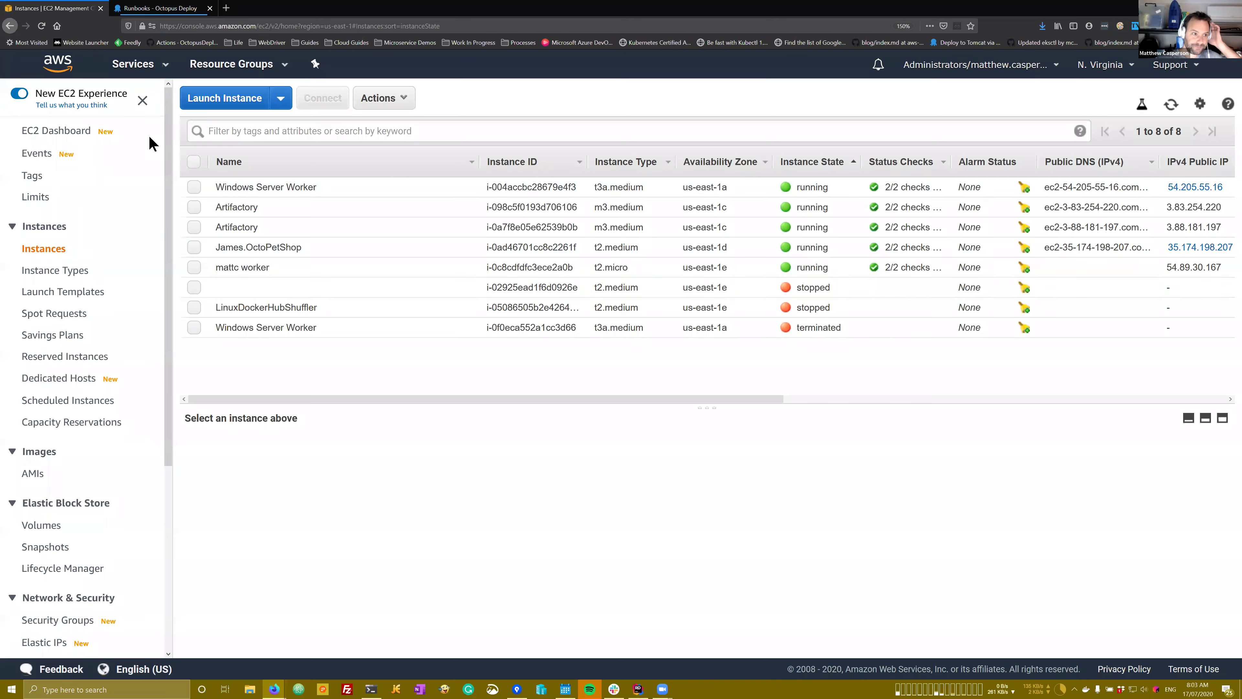
# Step: Go to the IAM service by searching 'iam' and open the Roles list
pyautogui.click(44, 8)
pyautogui.click(148, 71)
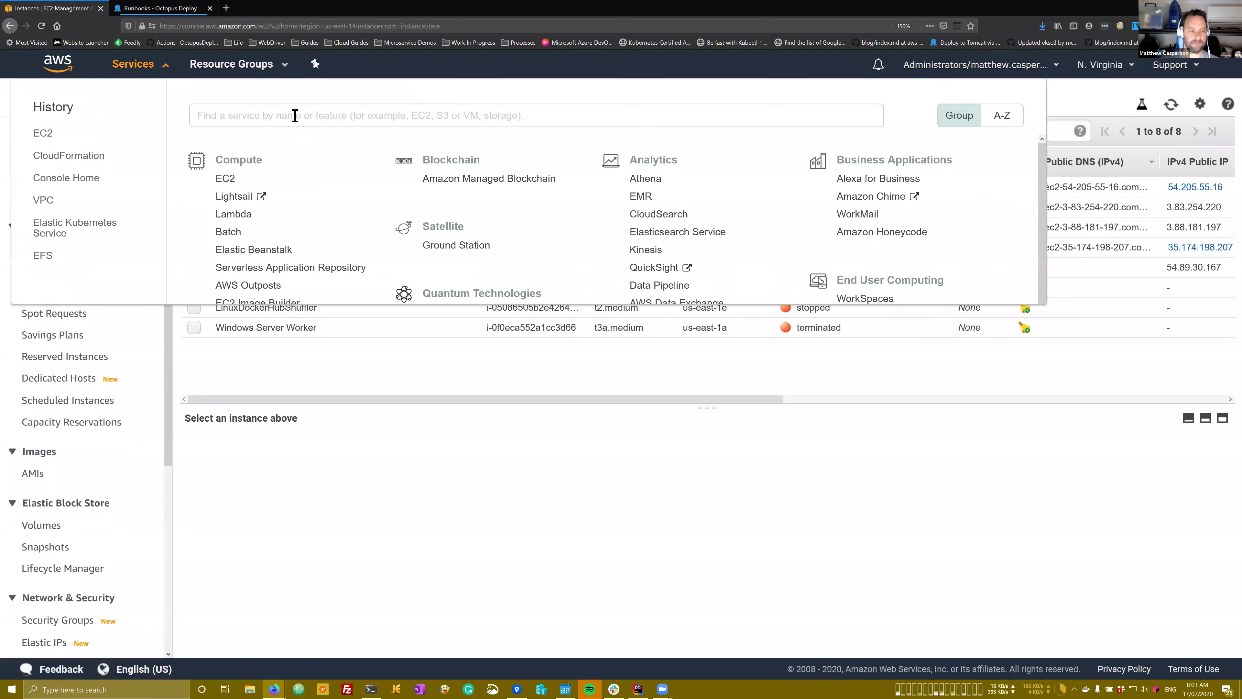
pyautogui.write('iam')
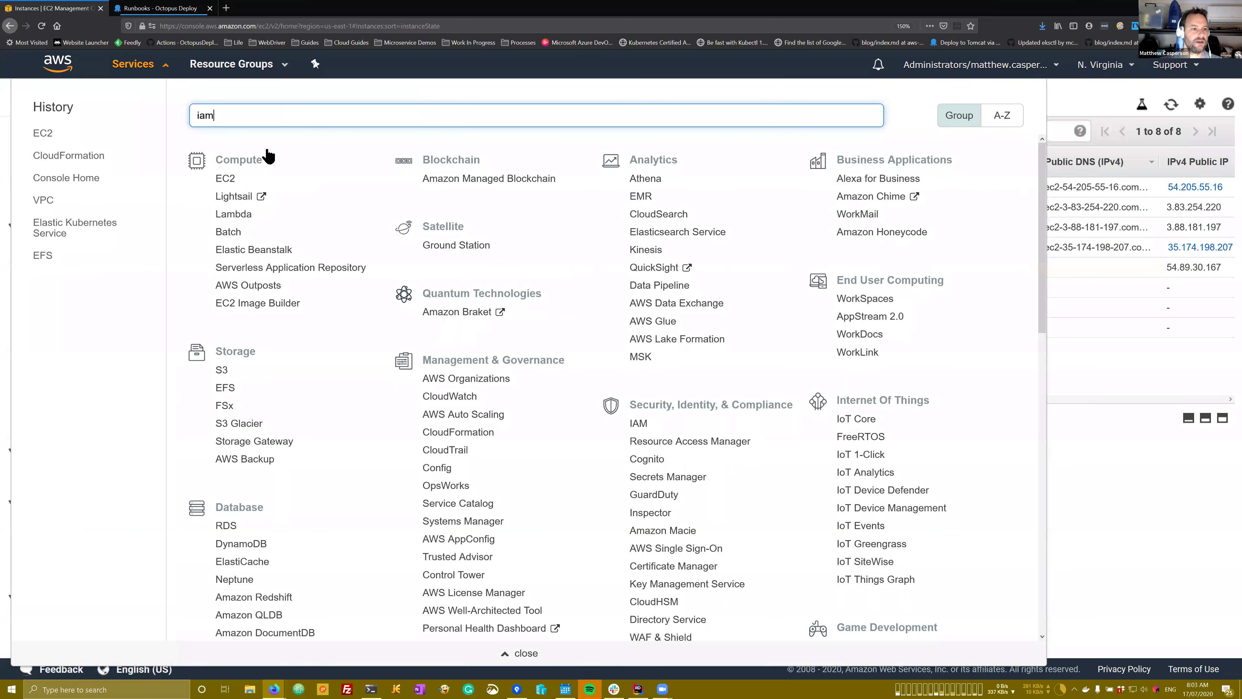
pyautogui.press('Return')
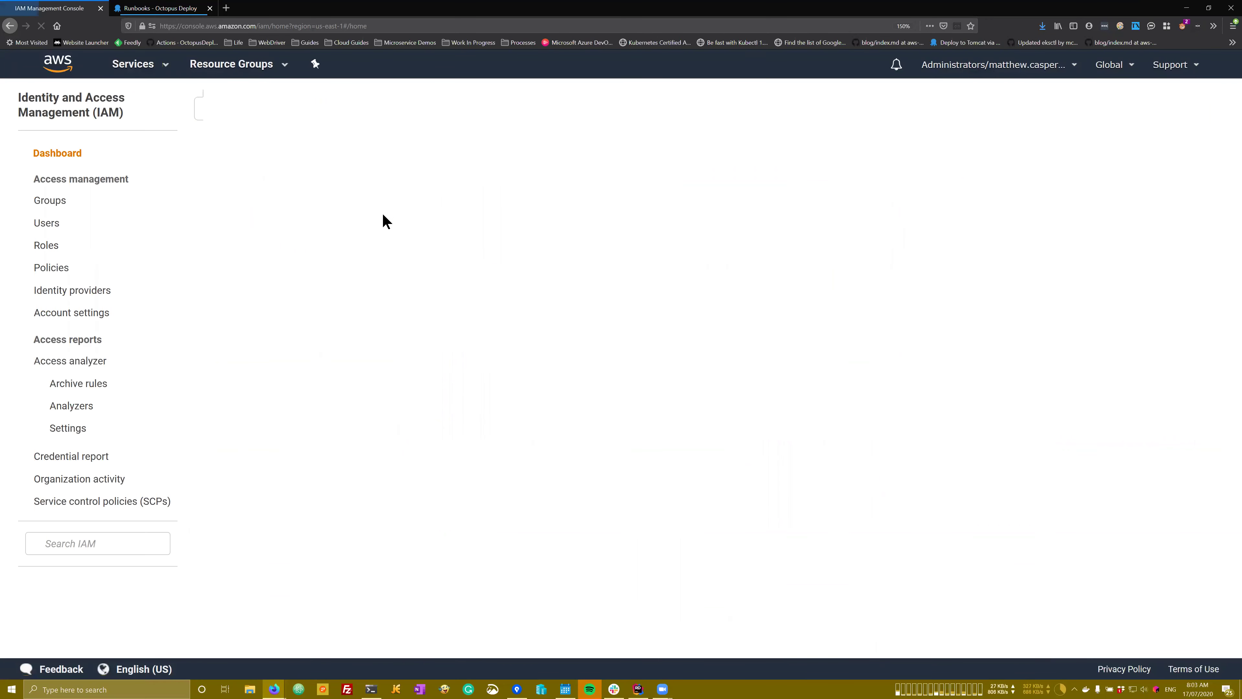
pyautogui.click(51, 247)
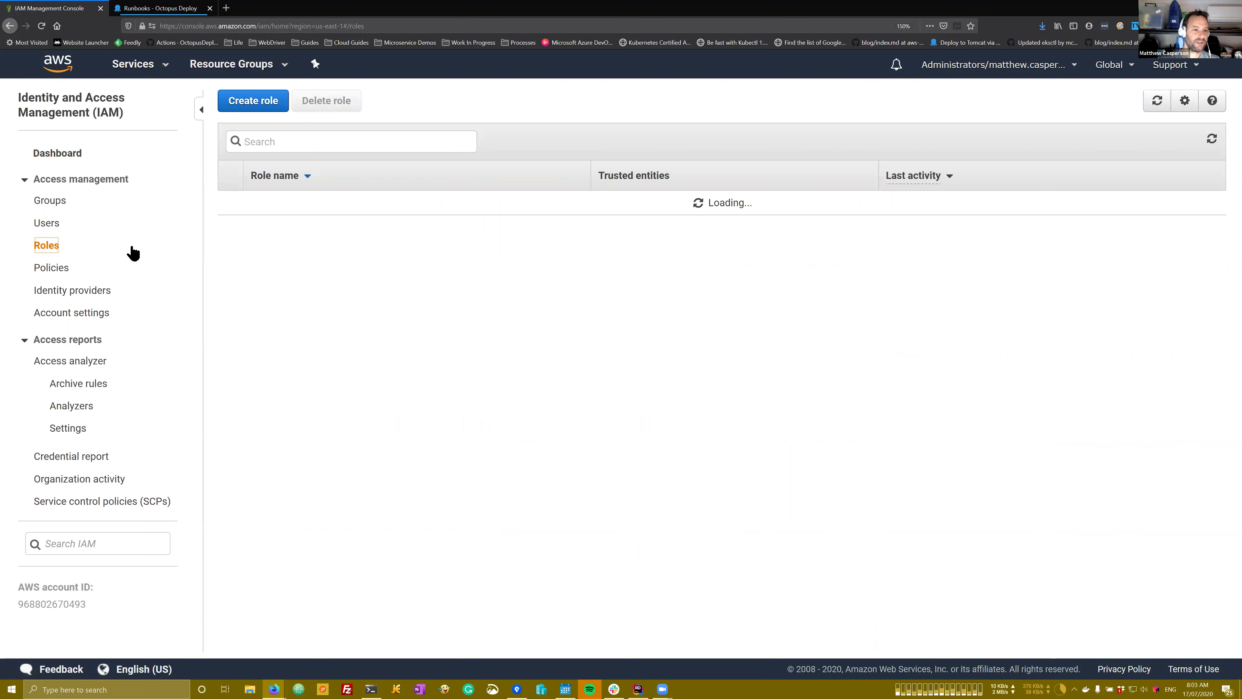
# Step: Start a new role for the EC2 service and advance through Permissions and Tags to Review
pyautogui.click(263, 105)
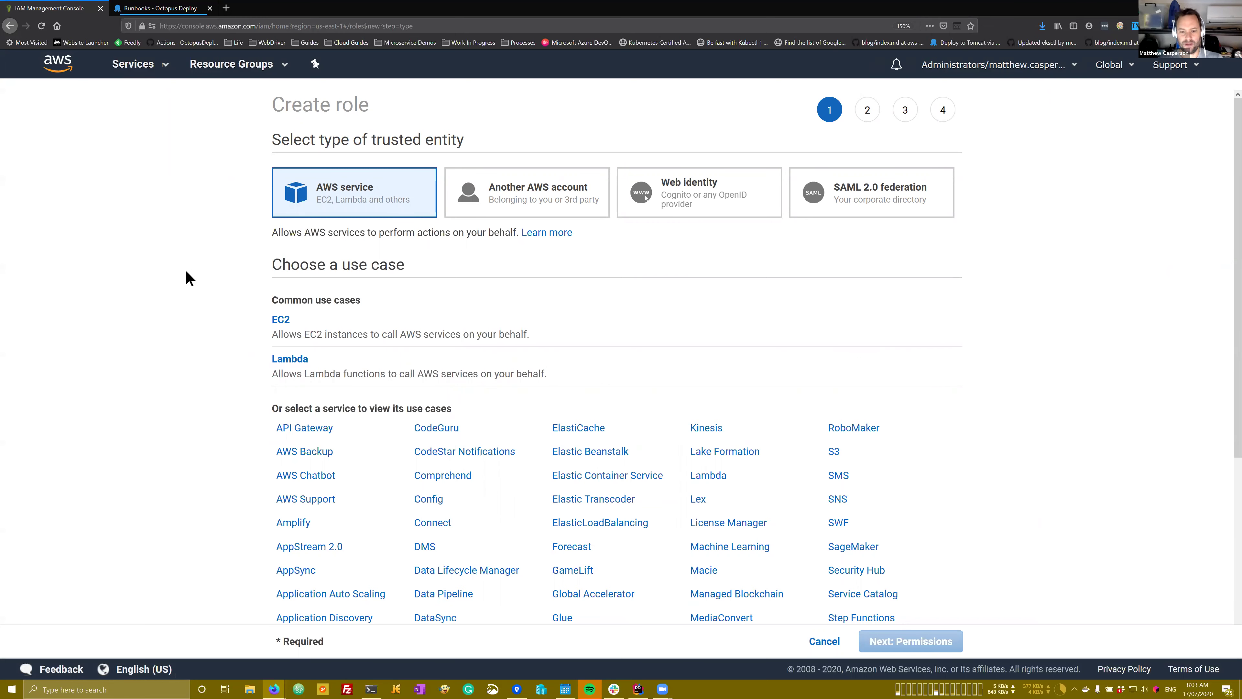
pyautogui.scroll(-2, 196, 269)
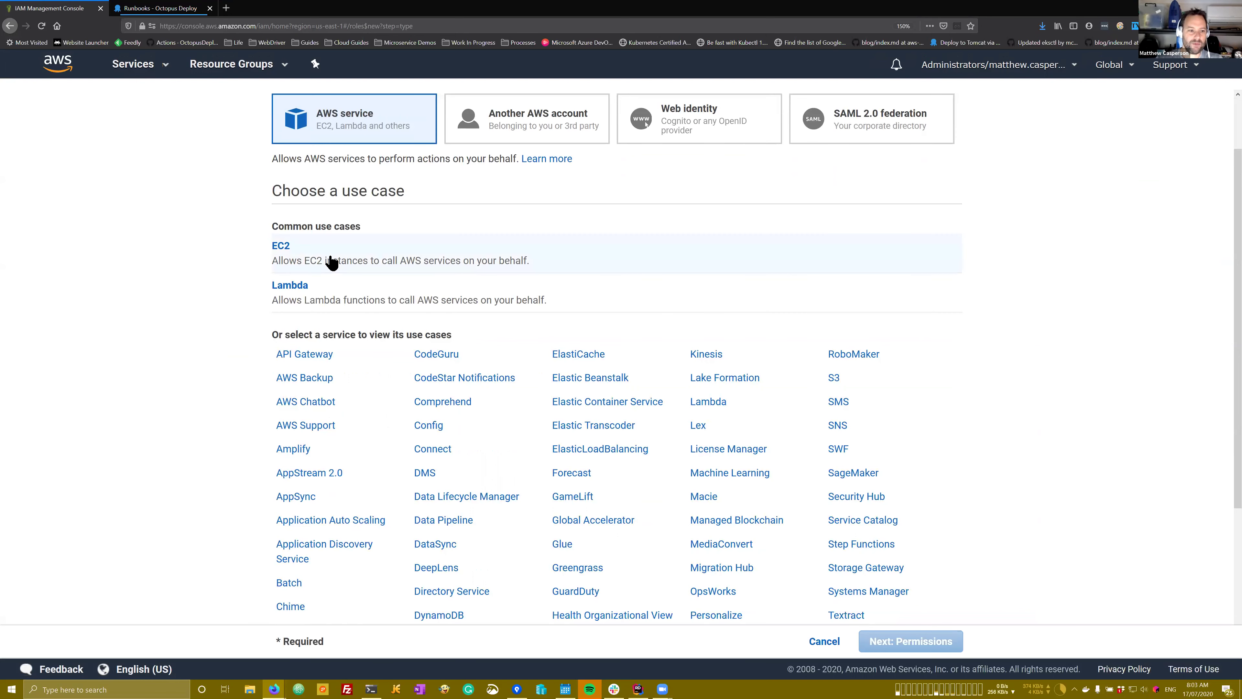
pyautogui.click(312, 259)
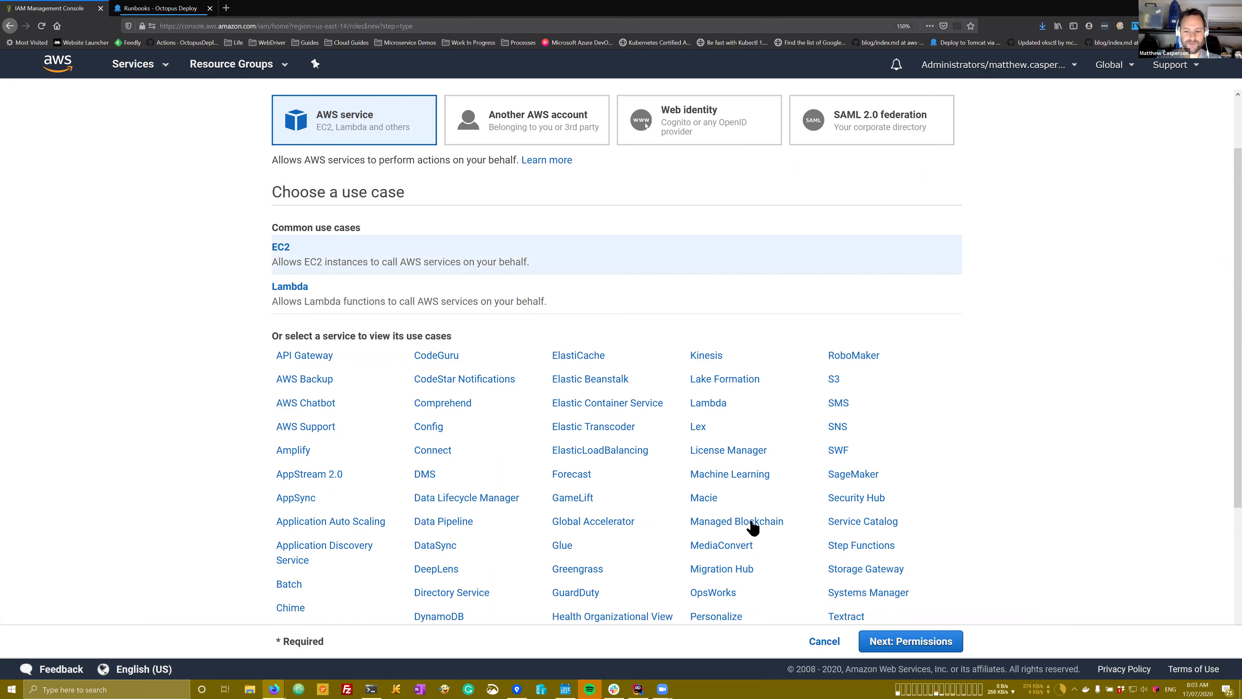
pyautogui.scroll(2, 807, 578)
pyautogui.click(908, 650)
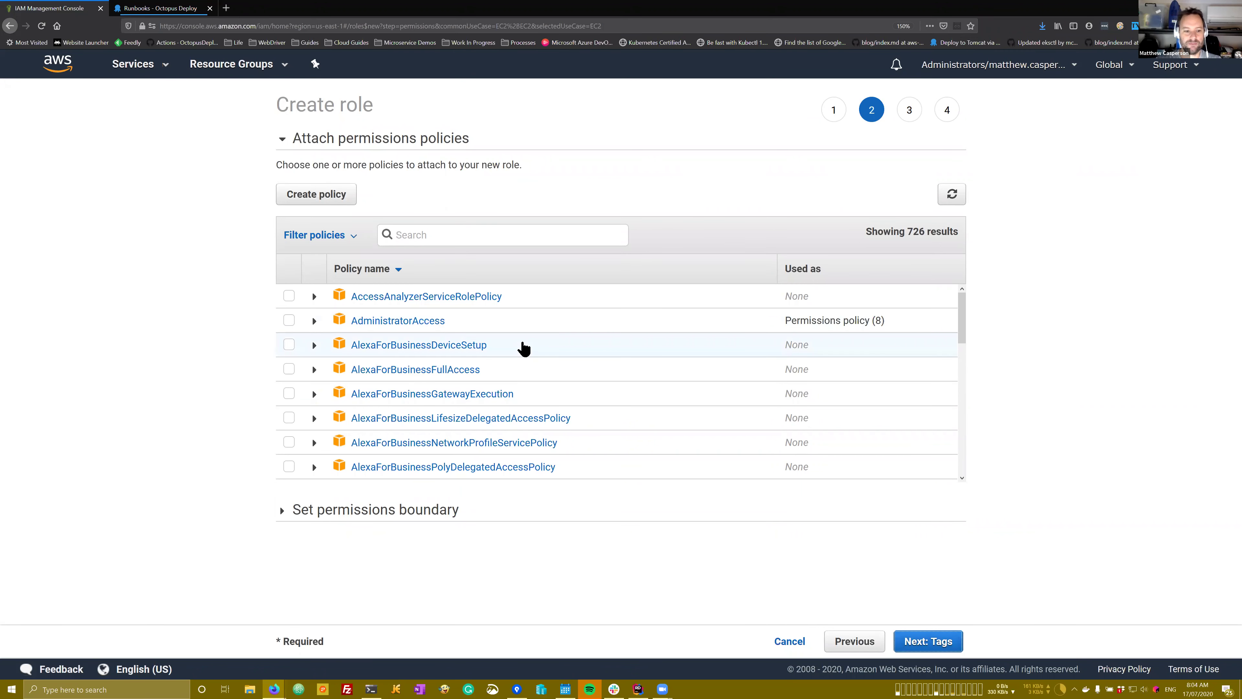
pyautogui.click(919, 641)
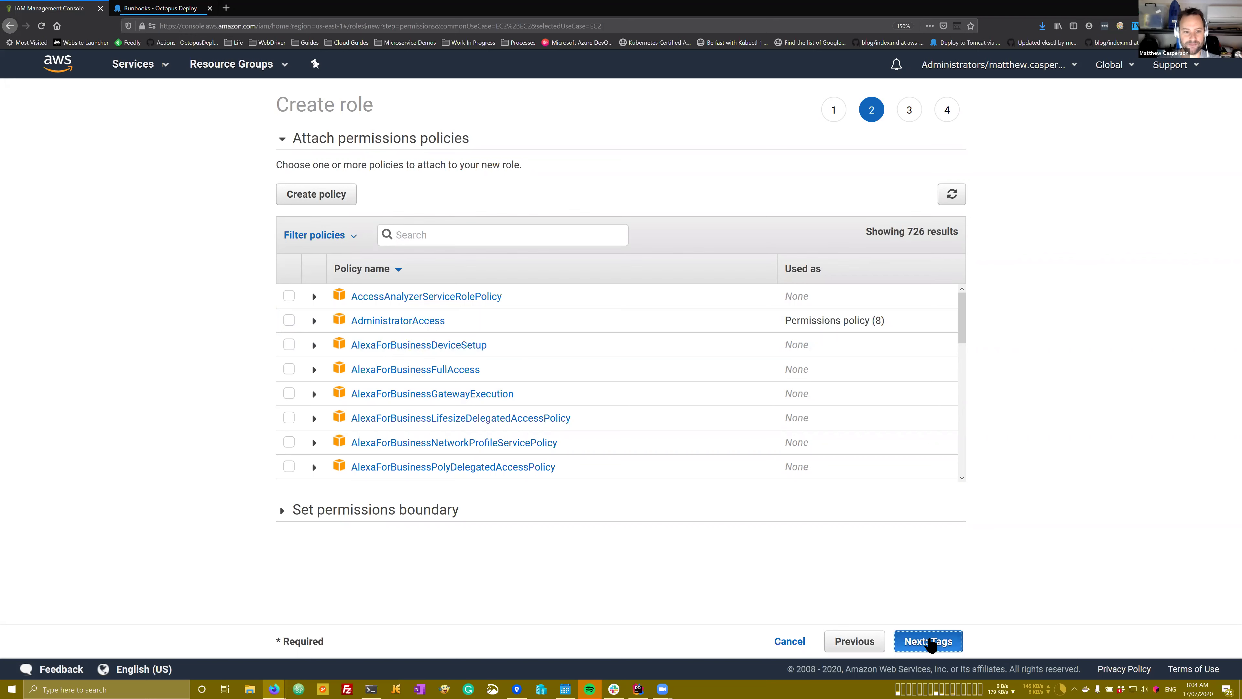
pyautogui.click(933, 643)
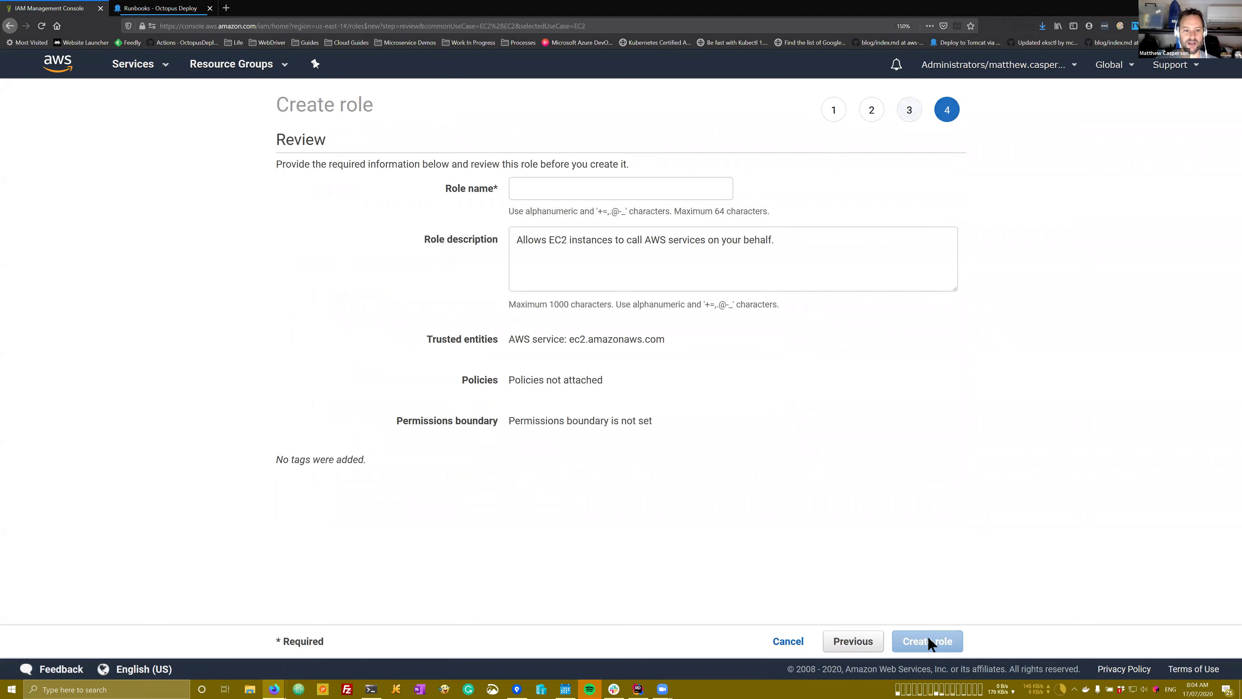
# Step: Name the role test-role, confirm trusted entity ec2.amazonaws.com, and create it
pyautogui.click(557, 200)
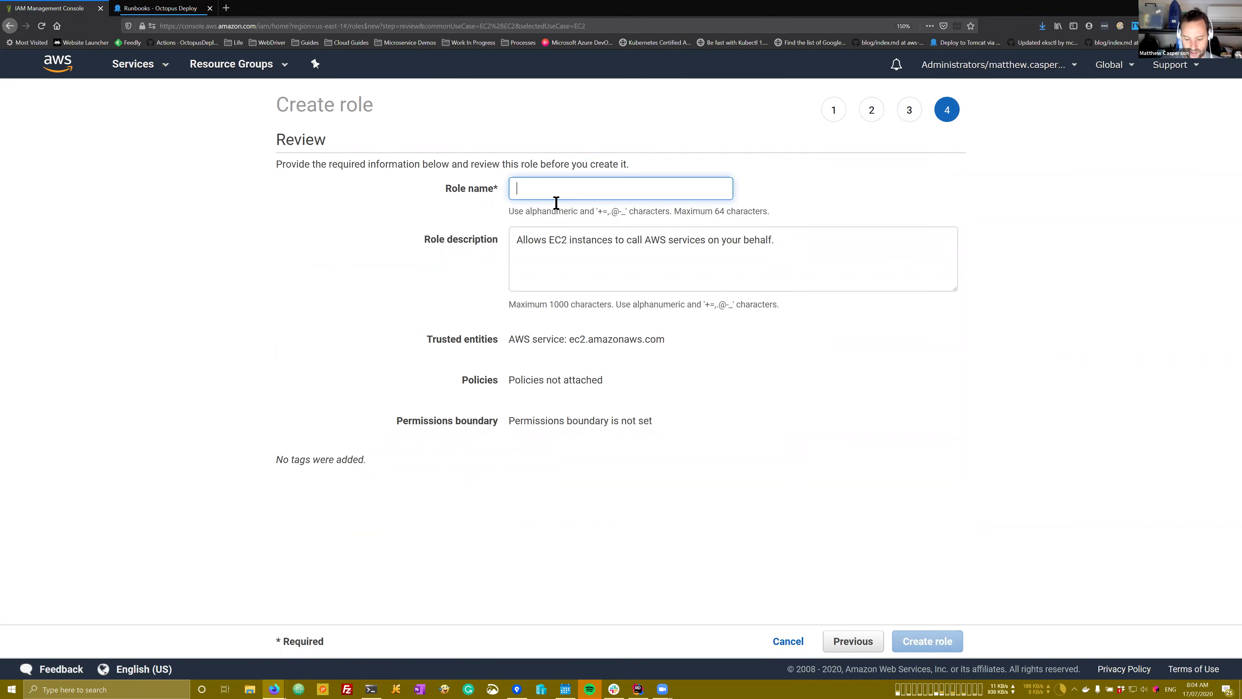
pyautogui.write('test-role')
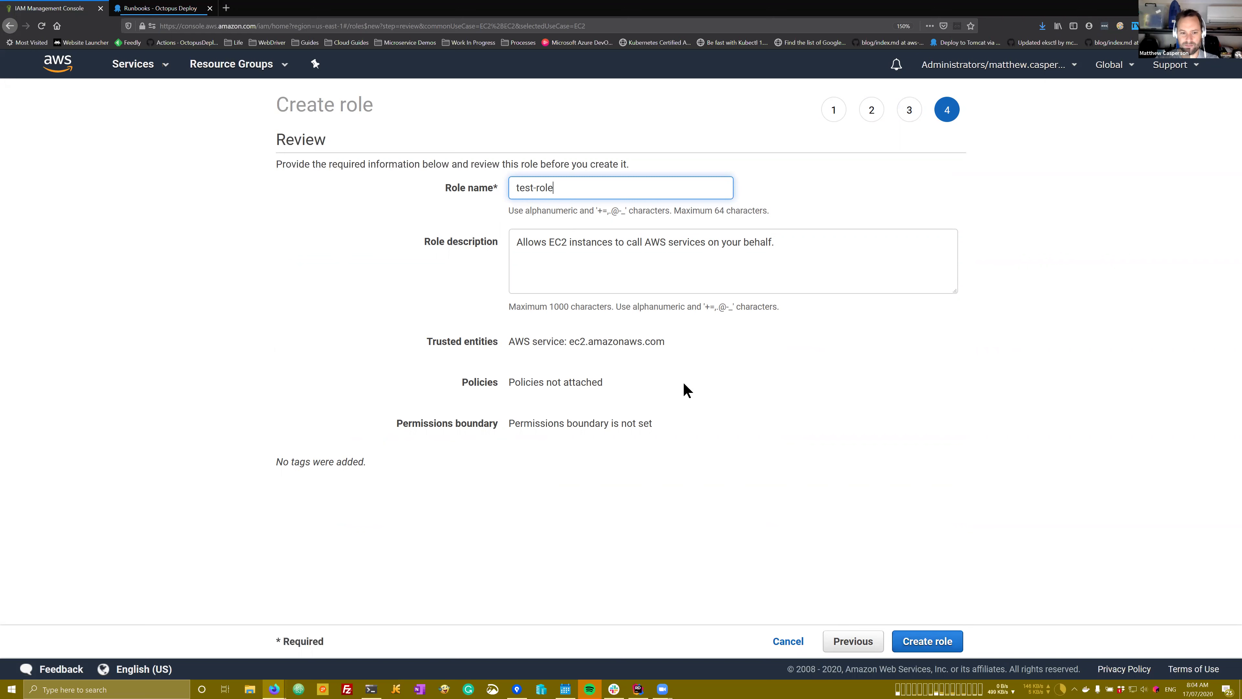
pyautogui.moveTo(509, 341); pyautogui.dragTo(664, 345)
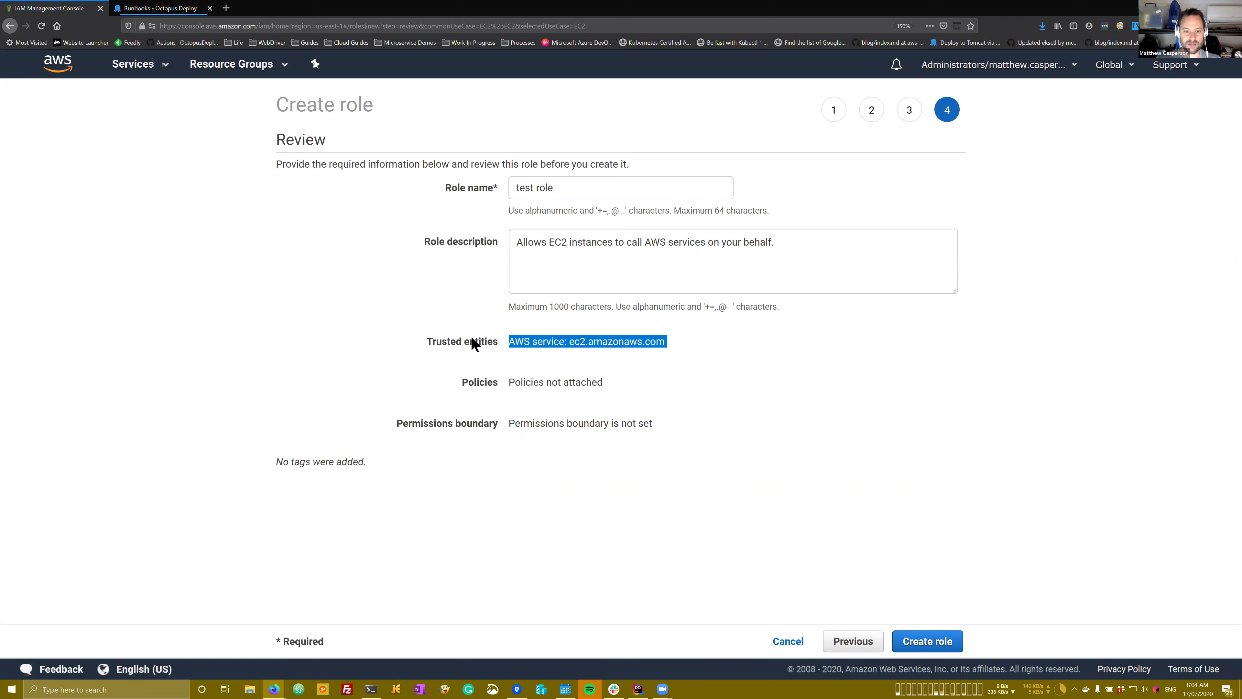
pyautogui.click(530, 344)
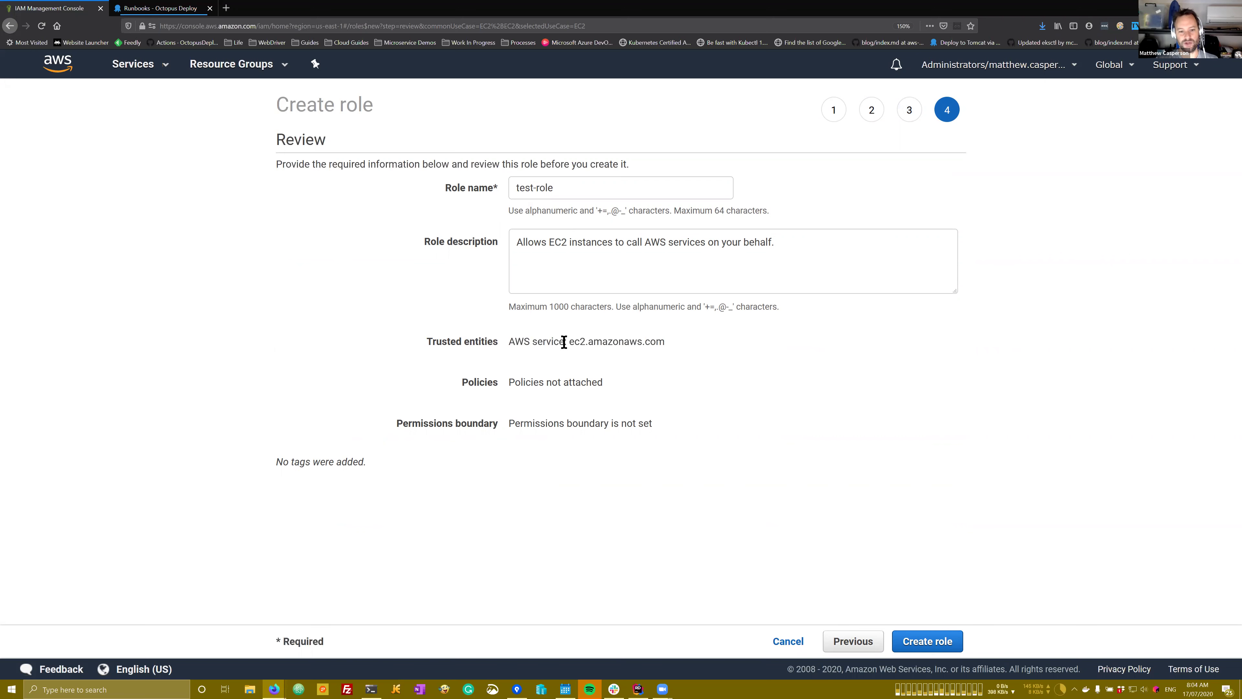
pyautogui.moveTo(569, 341); pyautogui.dragTo(656, 349)
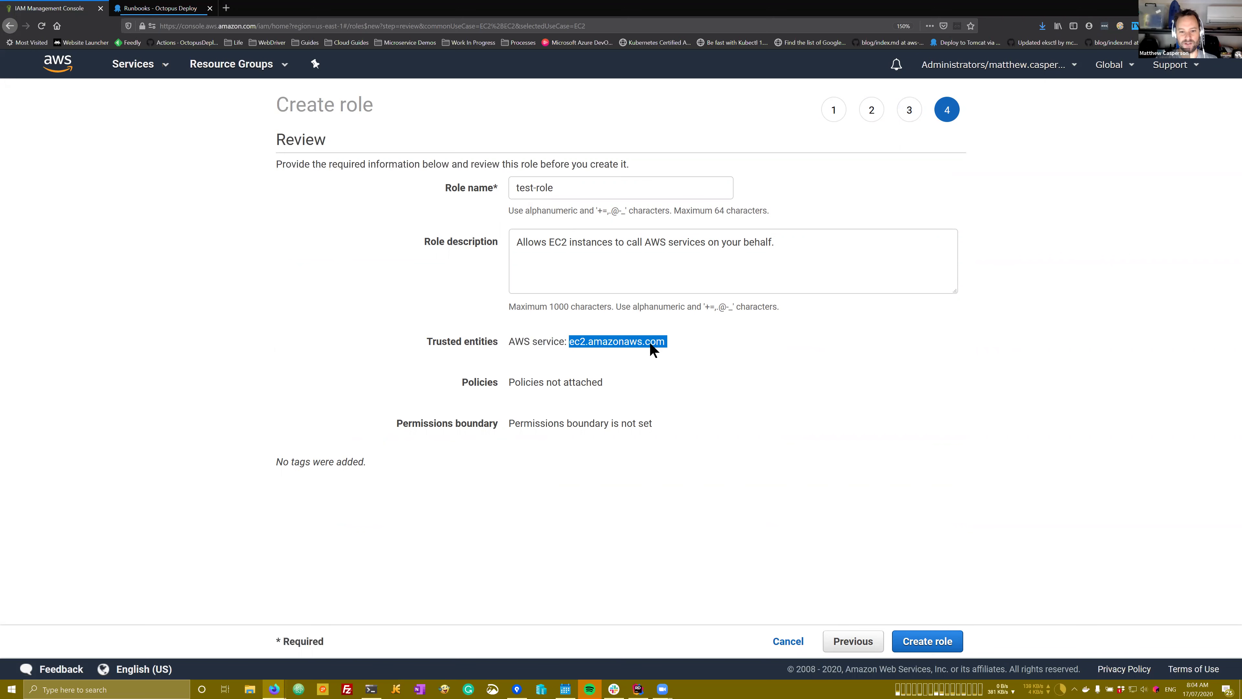
pyautogui.click(929, 641)
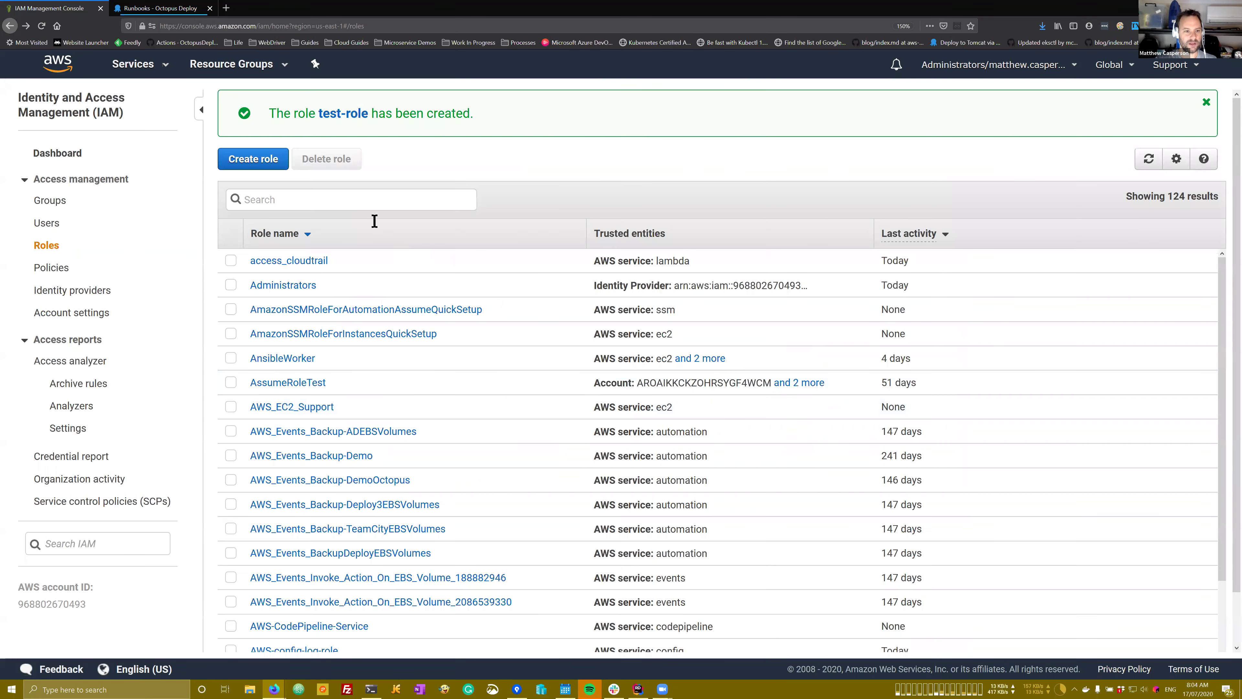
# Step: Verify test-role's trust policy allows ec2.amazonaws.com, cancel without changes, then go to EC2
pyautogui.click(349, 113)
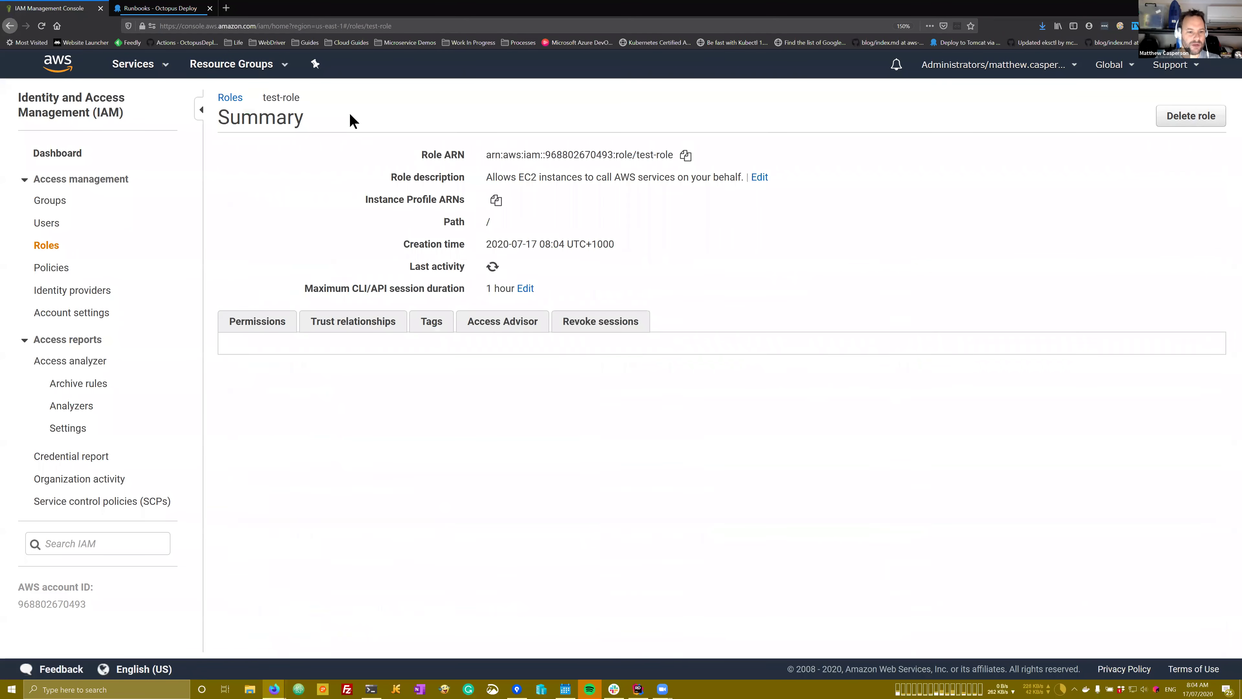
pyautogui.click(347, 327)
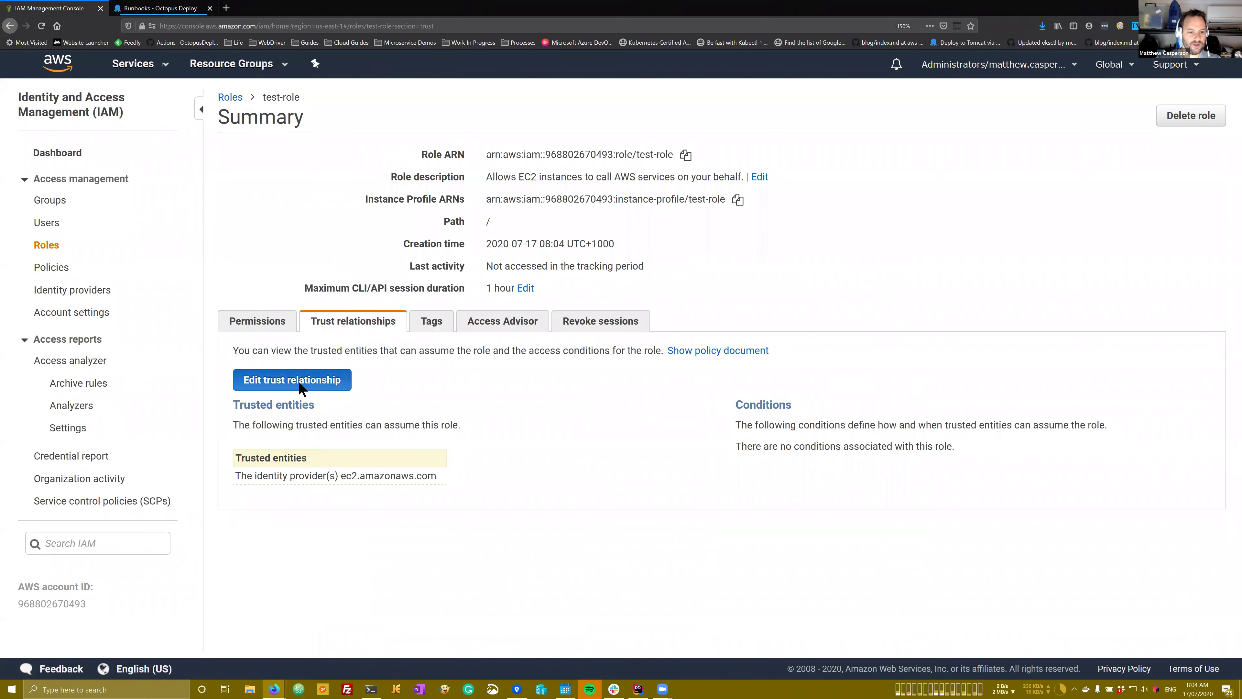
pyautogui.click(298, 379)
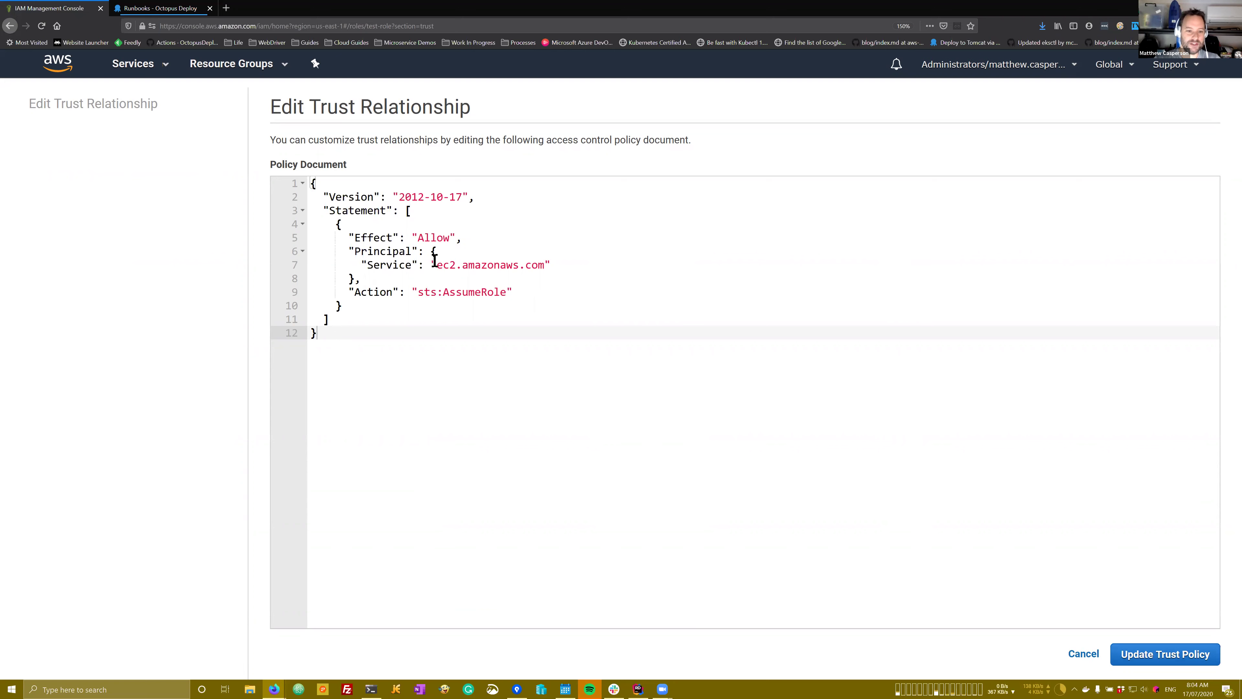
pyautogui.moveTo(435, 265); pyautogui.dragTo(546, 265)
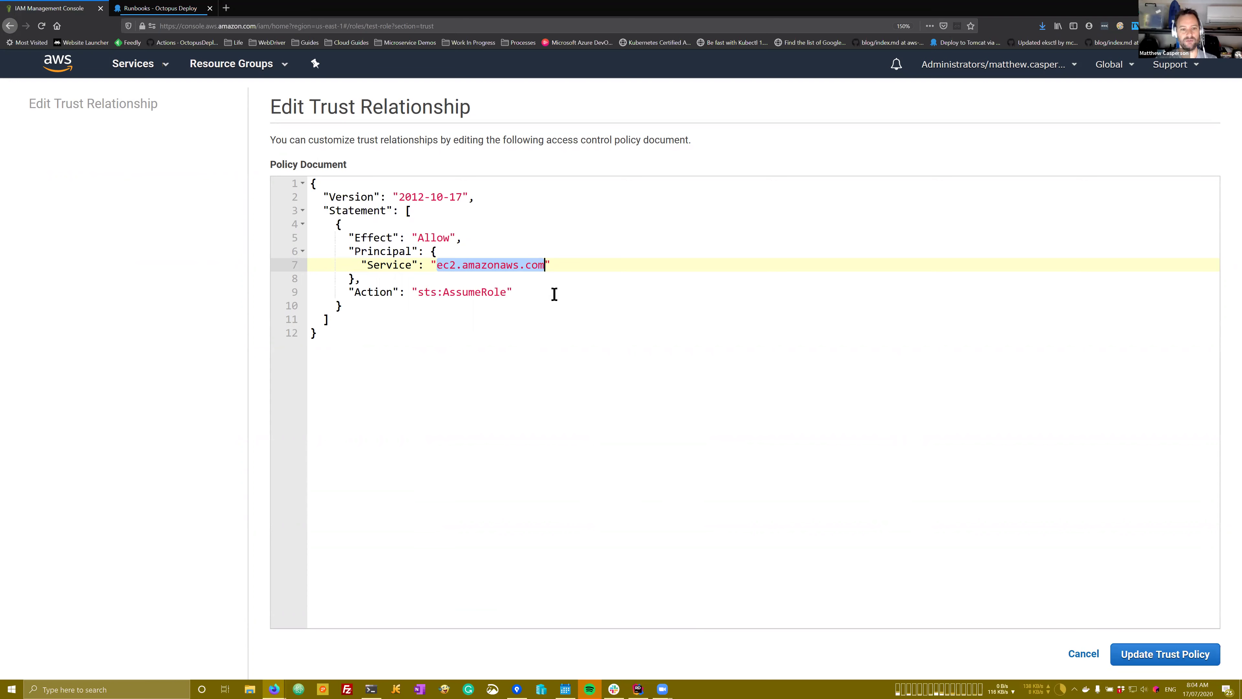
pyautogui.click(1079, 655)
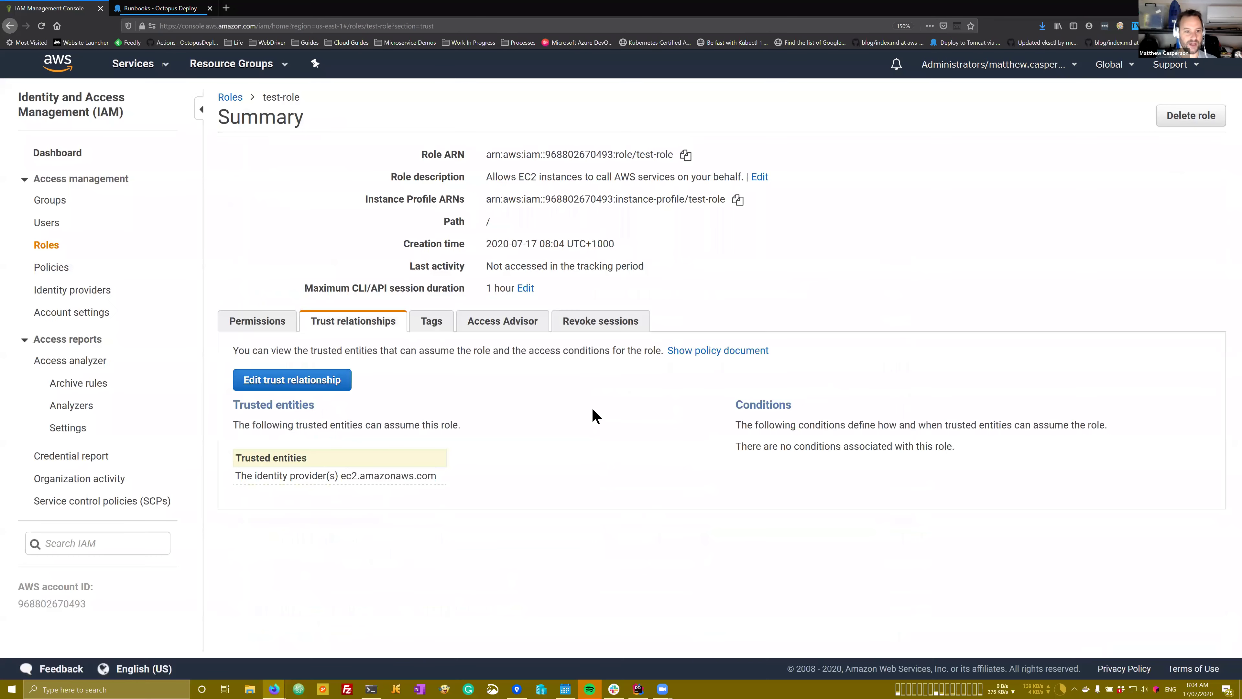
pyautogui.click(132, 67)
pyautogui.click(229, 180)
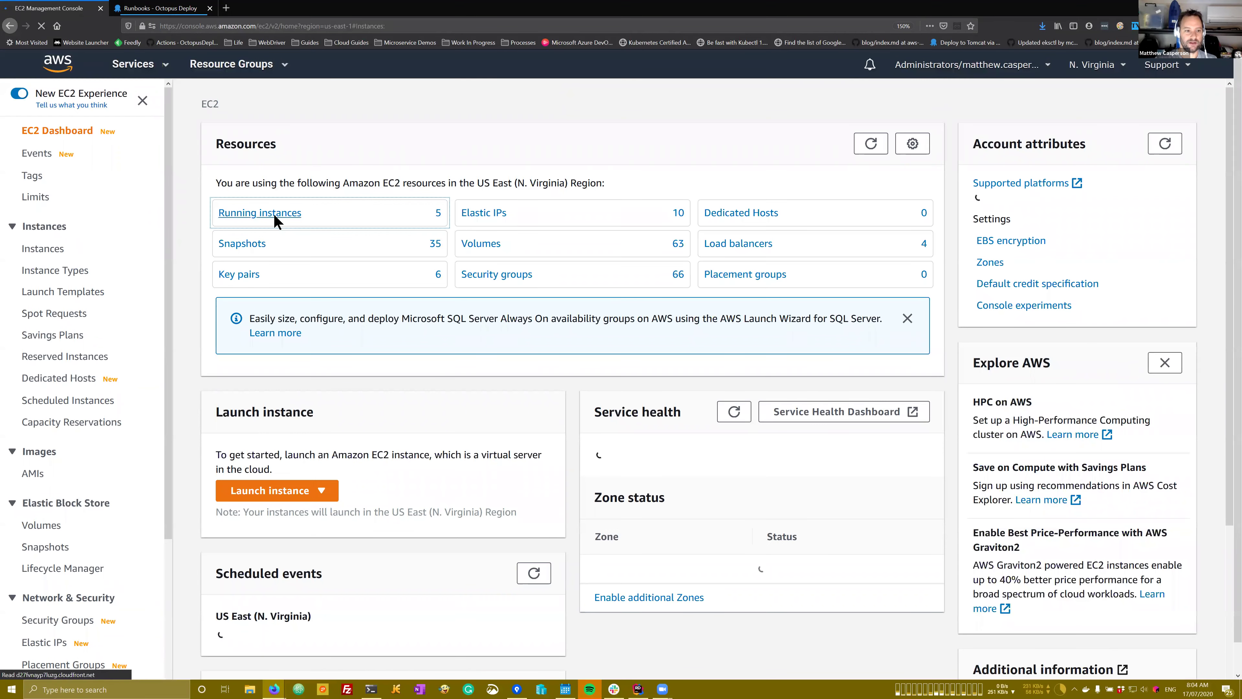
# Step: Start a new instance launch using the first Amazon Linux 2 AMI on t2.micro
pyautogui.click(274, 213)
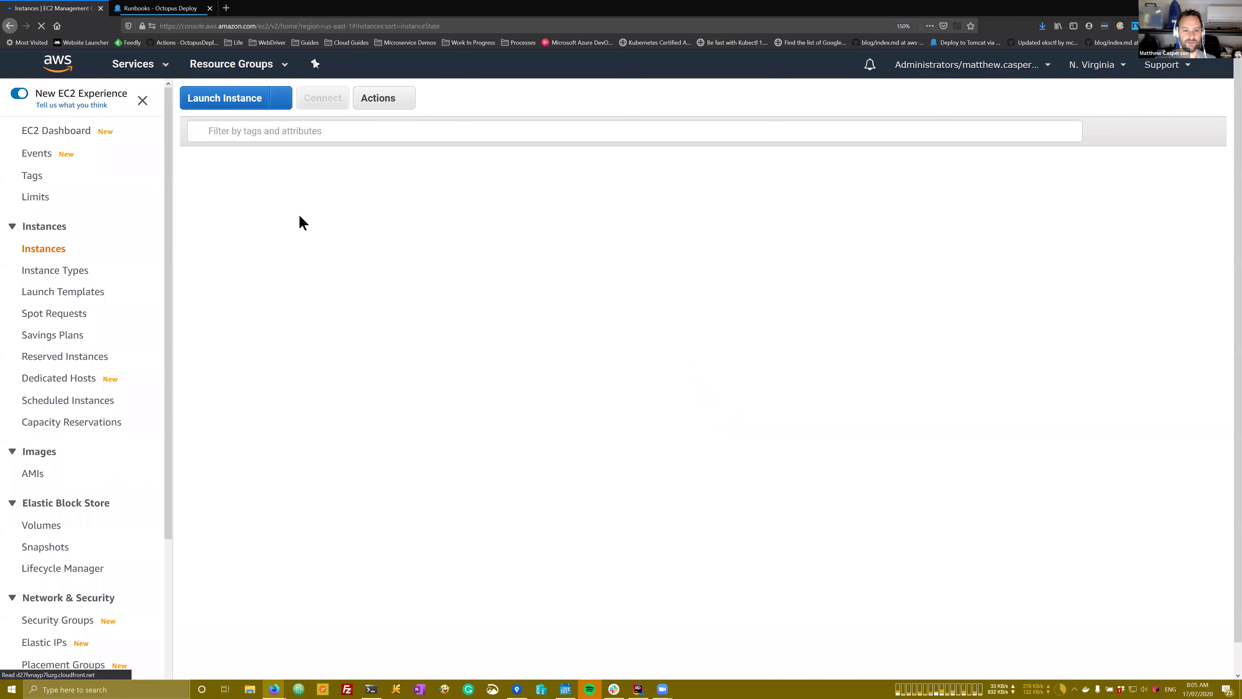
pyautogui.click(233, 103)
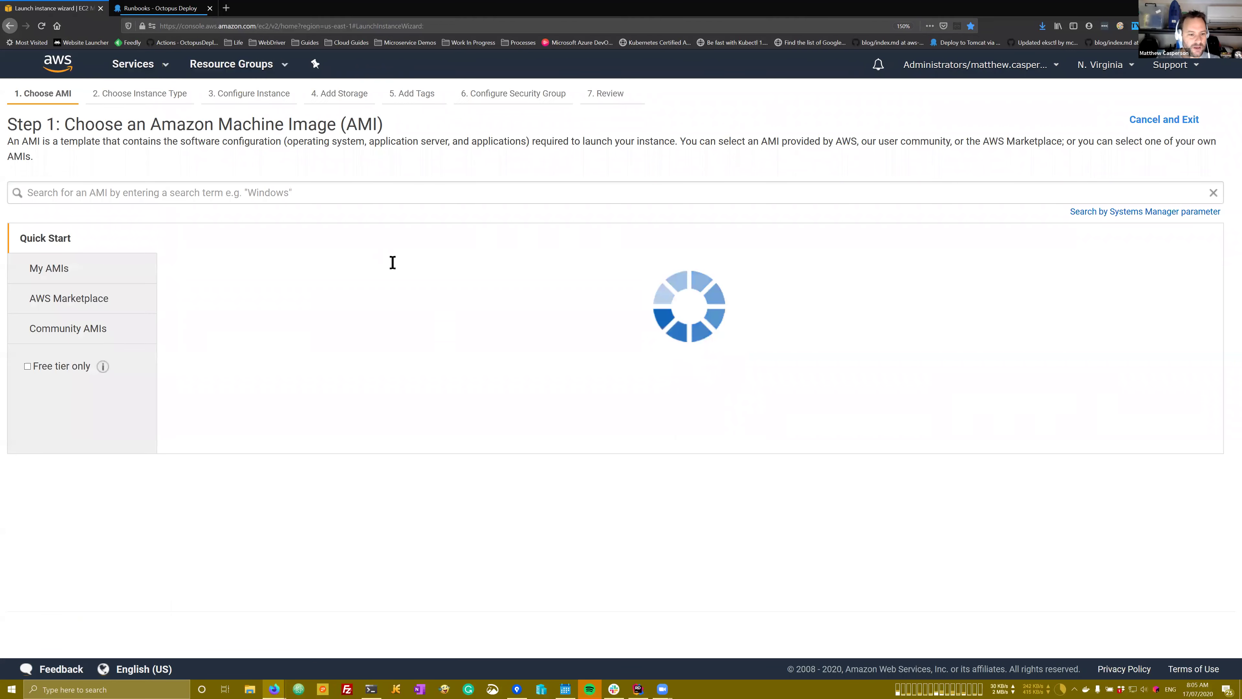
pyautogui.click(1136, 279)
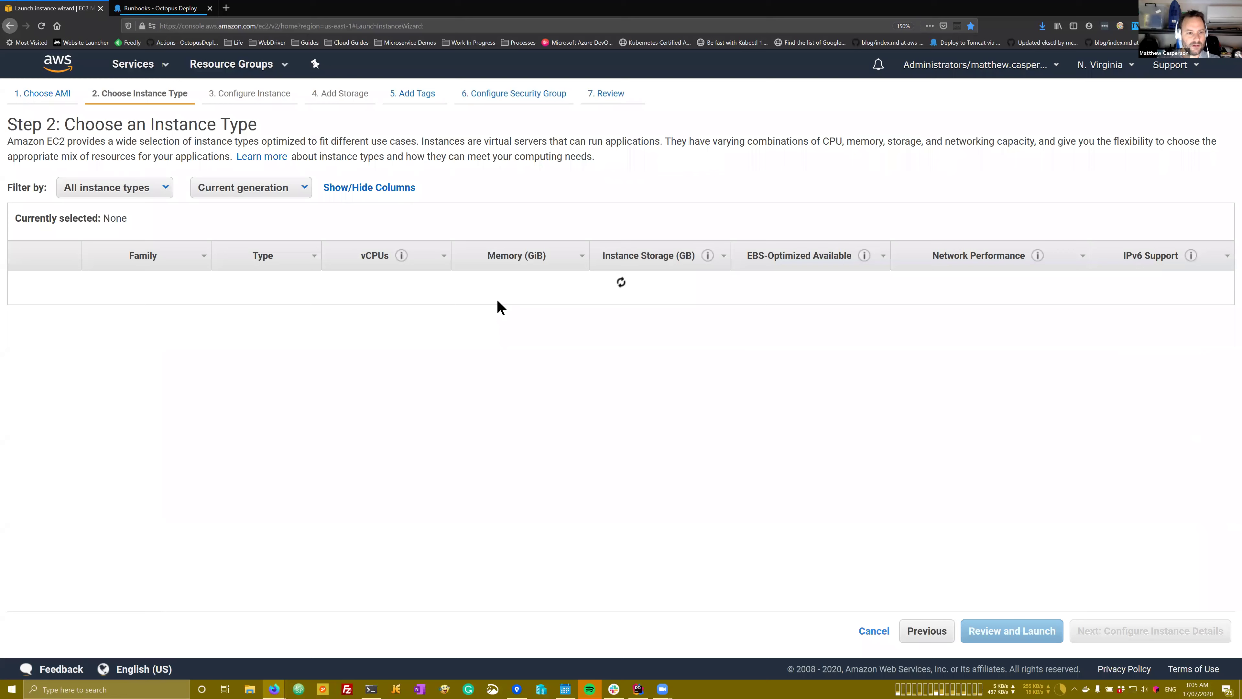
pyautogui.click(927, 631)
pyautogui.click(1147, 279)
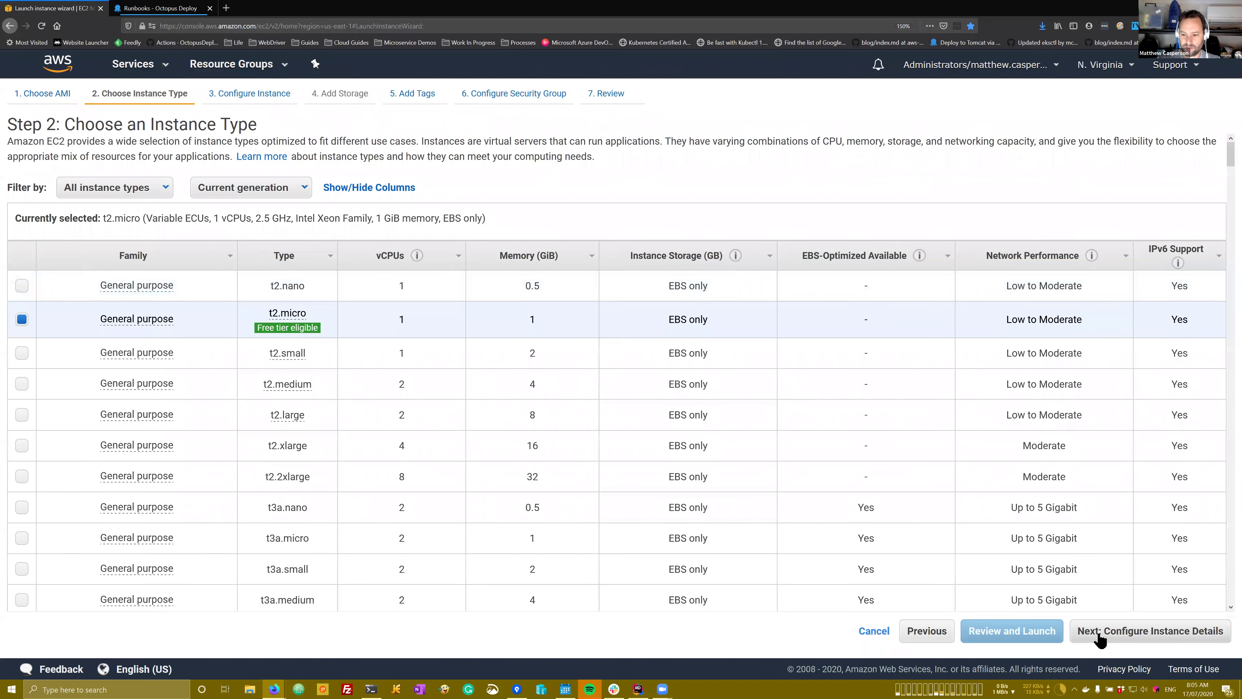
pyautogui.click(1103, 636)
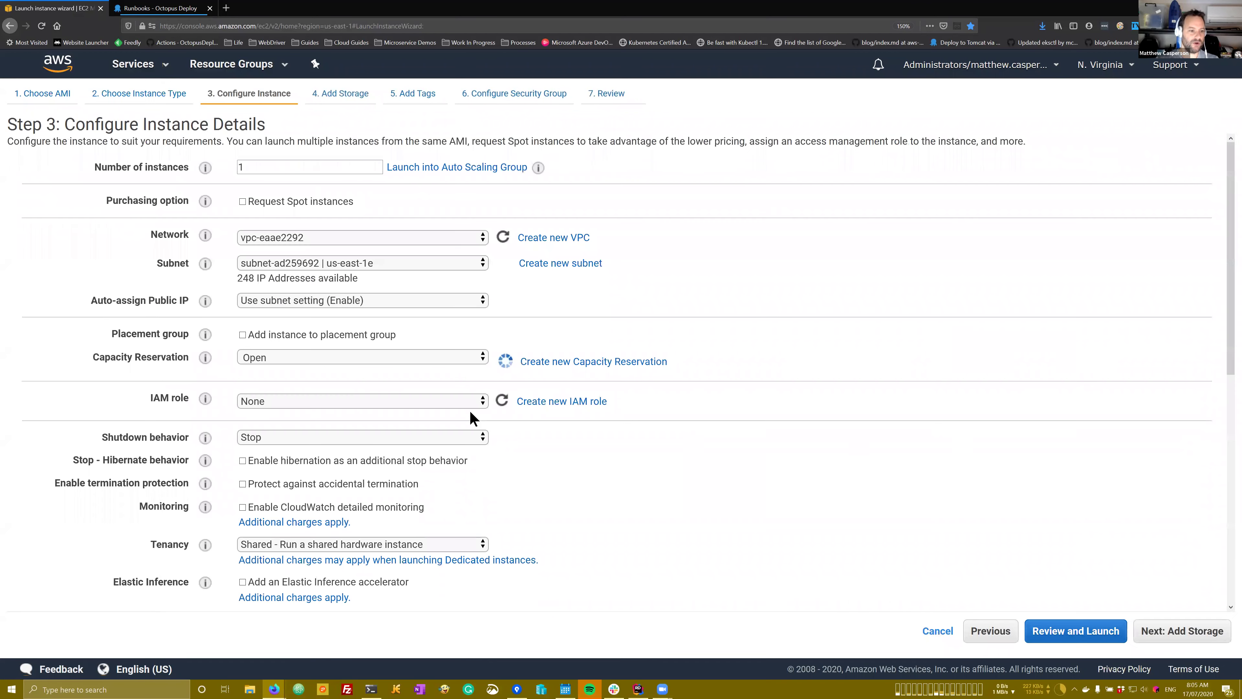
# Step: Attach the test-role IAM role, review the settings, and launch with the existing key pair
pyautogui.click(279, 399)
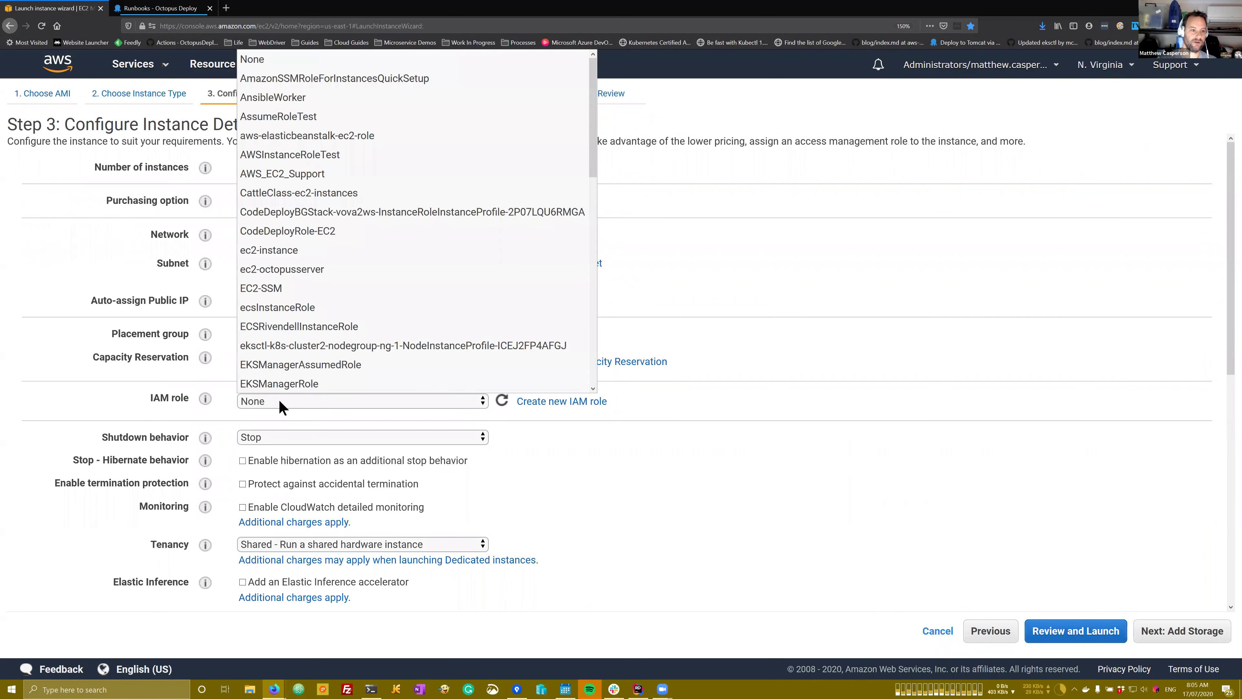
pyautogui.scroll(-5, 332, 247)
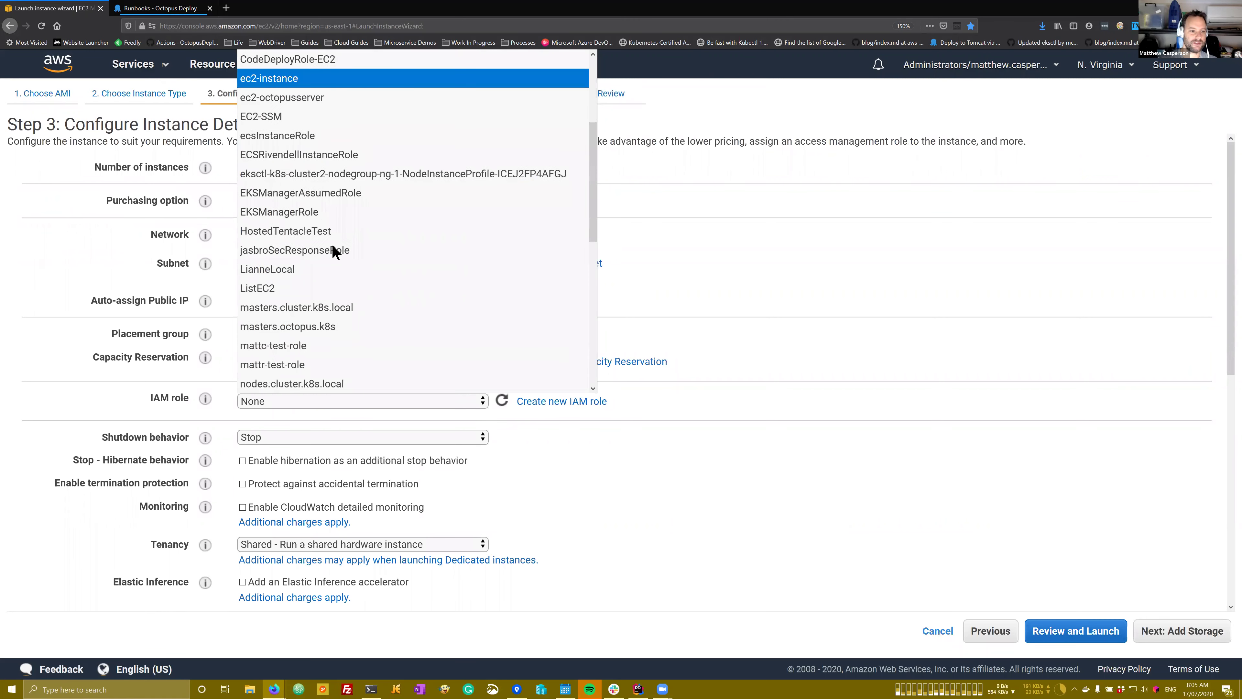
pyautogui.scroll(-3, 332, 248)
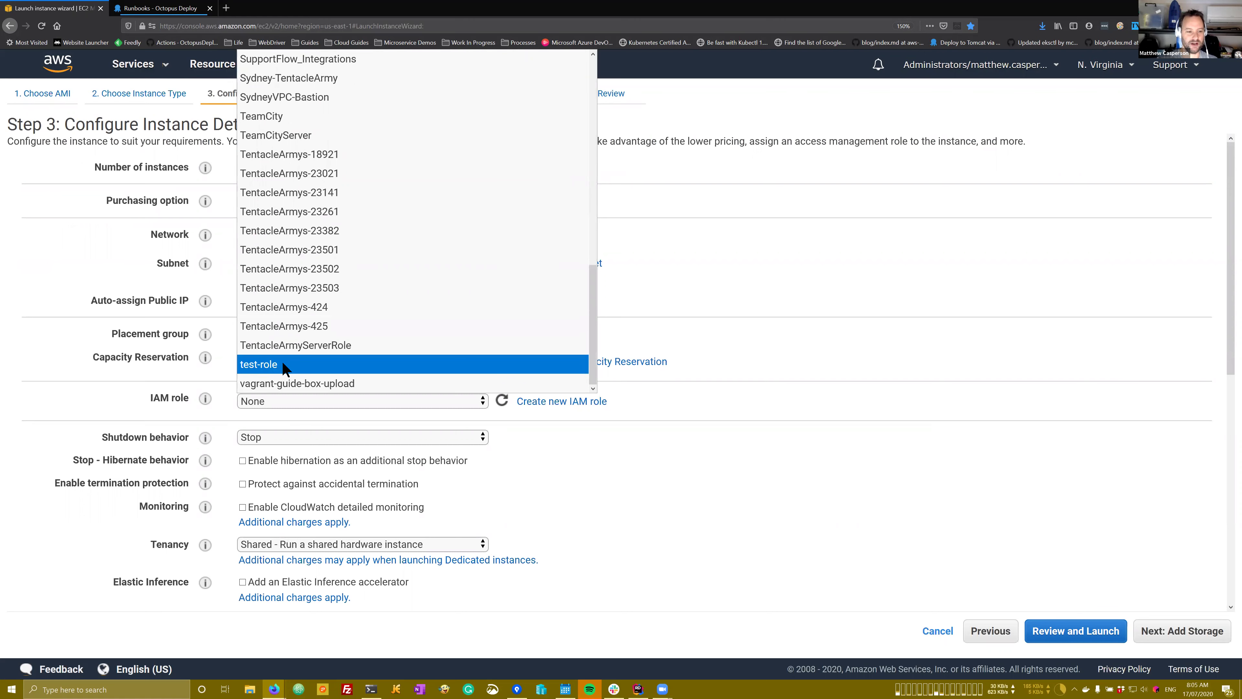
pyautogui.press('Return')
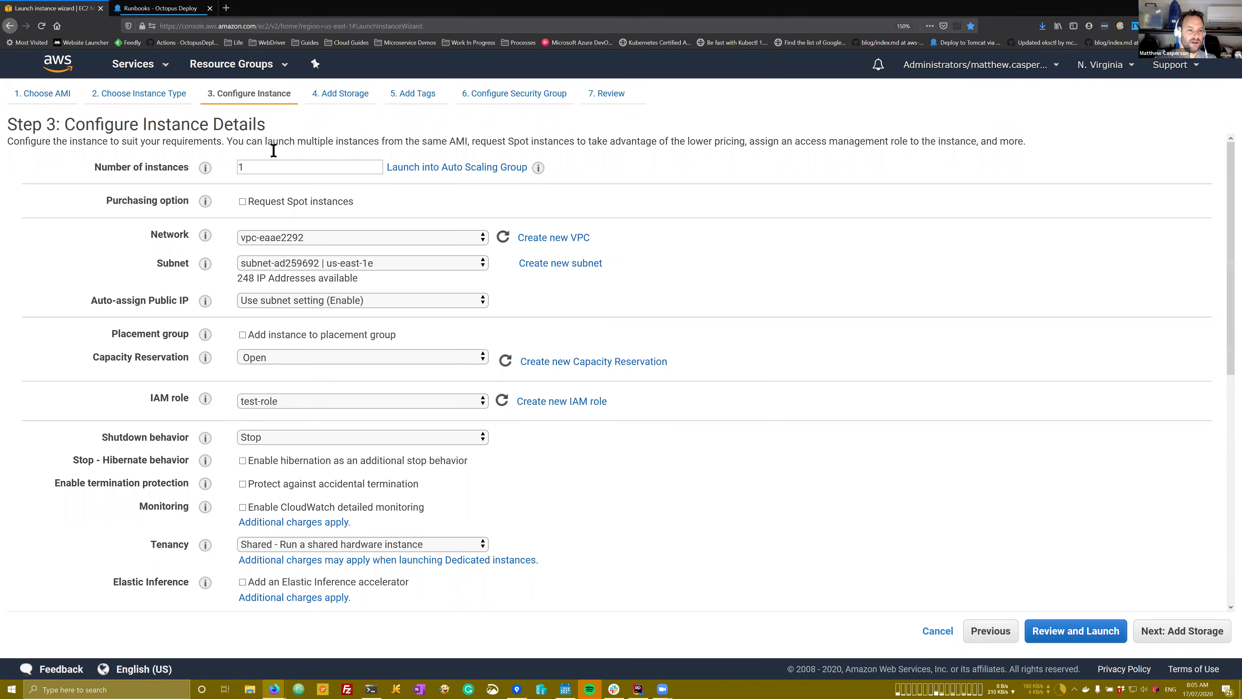
pyautogui.click(1086, 644)
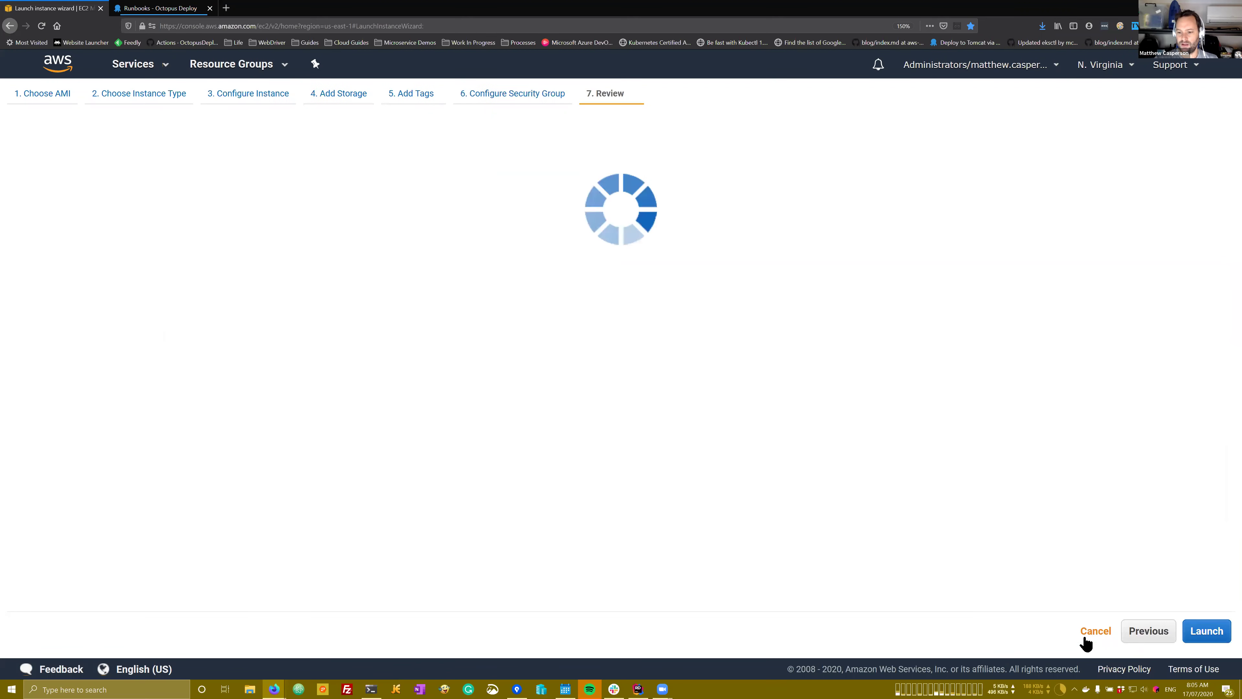
pyautogui.click(1204, 632)
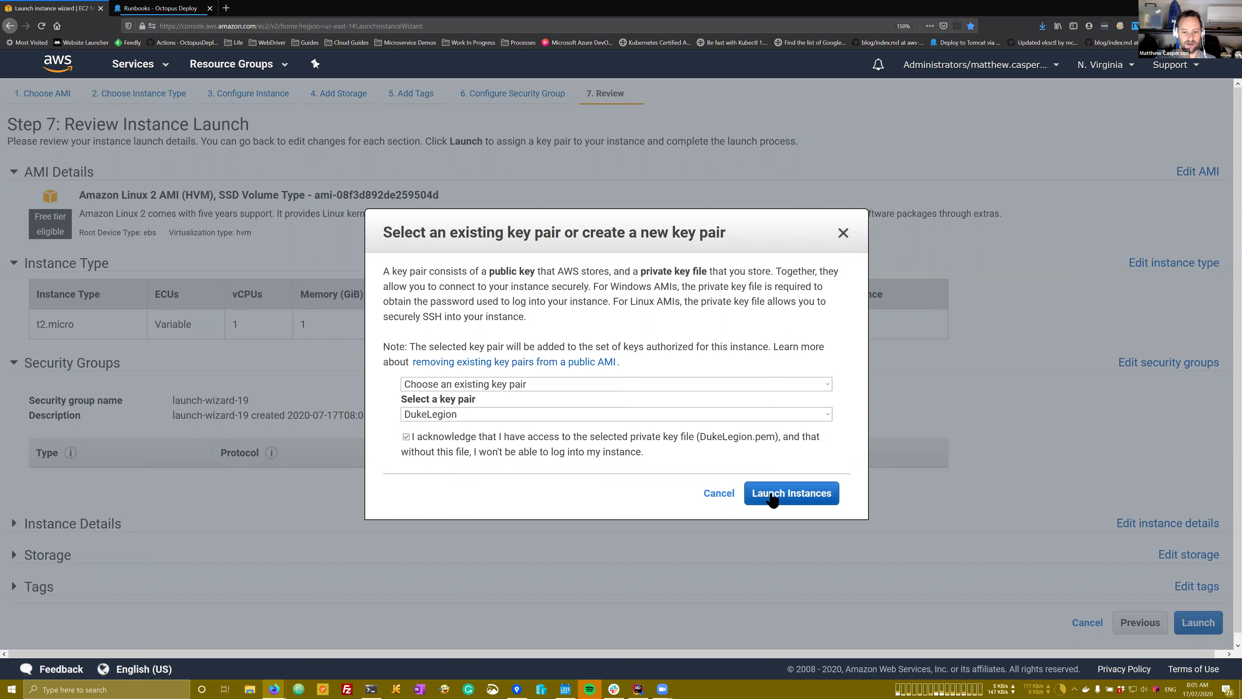
pyautogui.click(771, 495)
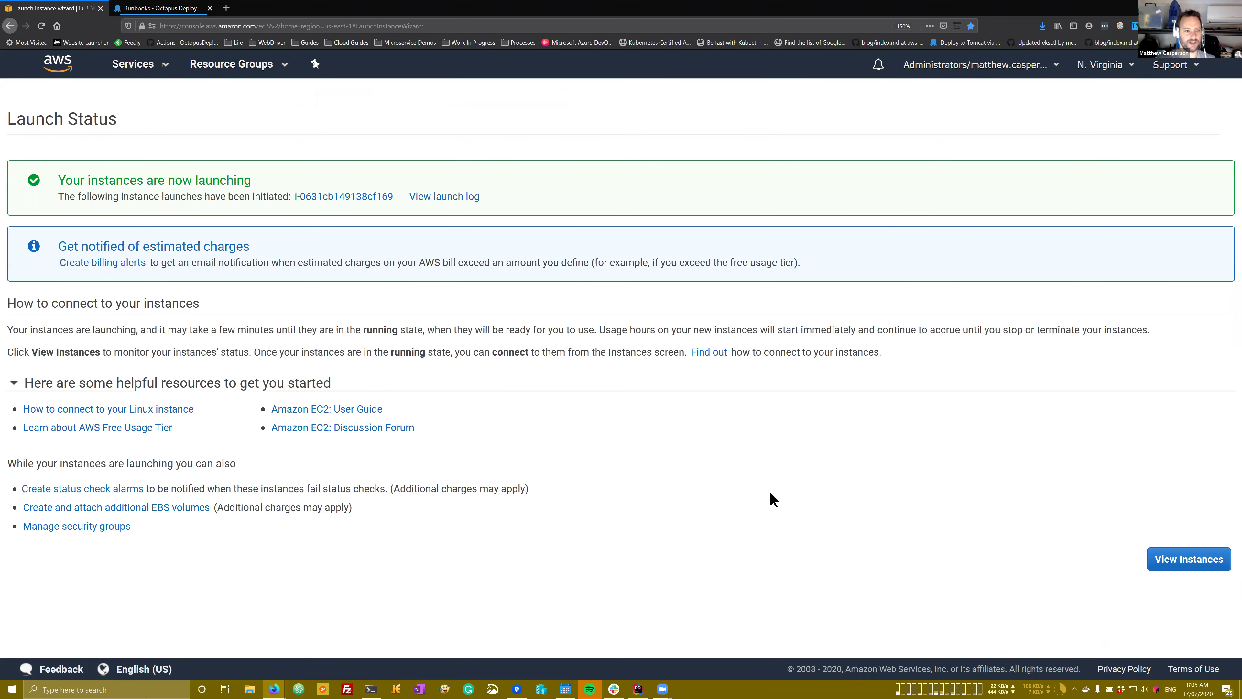
# Step: Name the new pending instance 'workshop instance' in the instances list
pyautogui.click(1158, 564)
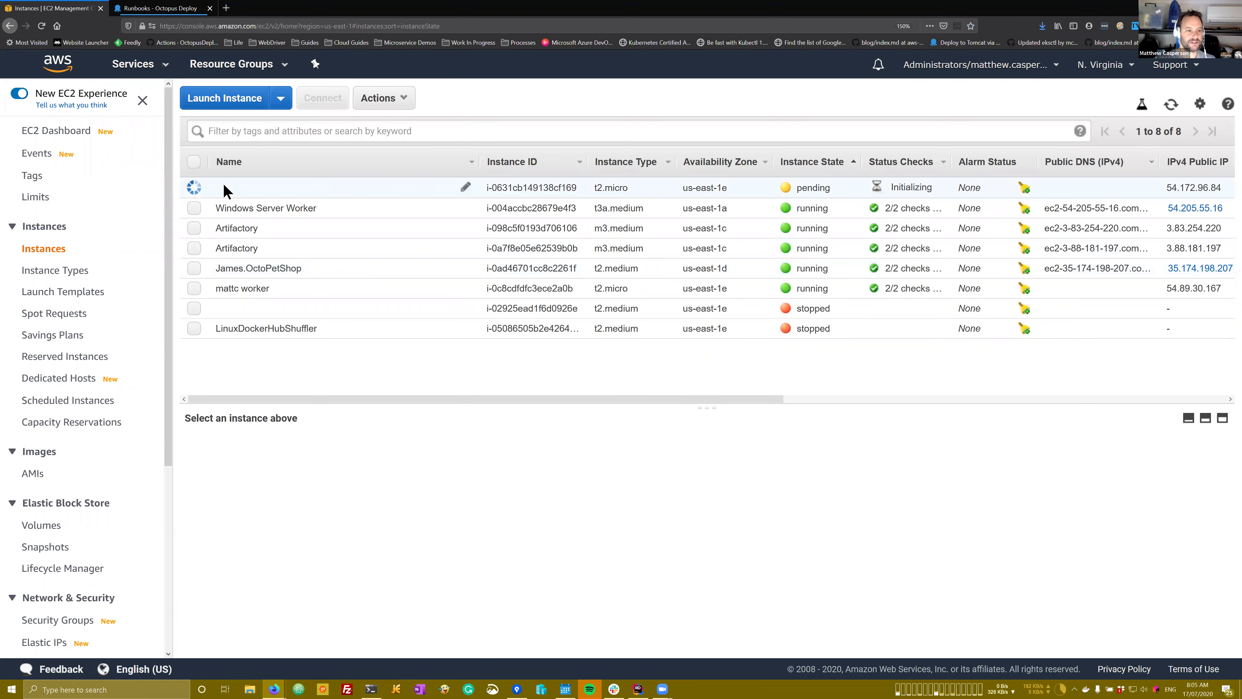
pyautogui.click(466, 187)
pyautogui.write('workshop instance')
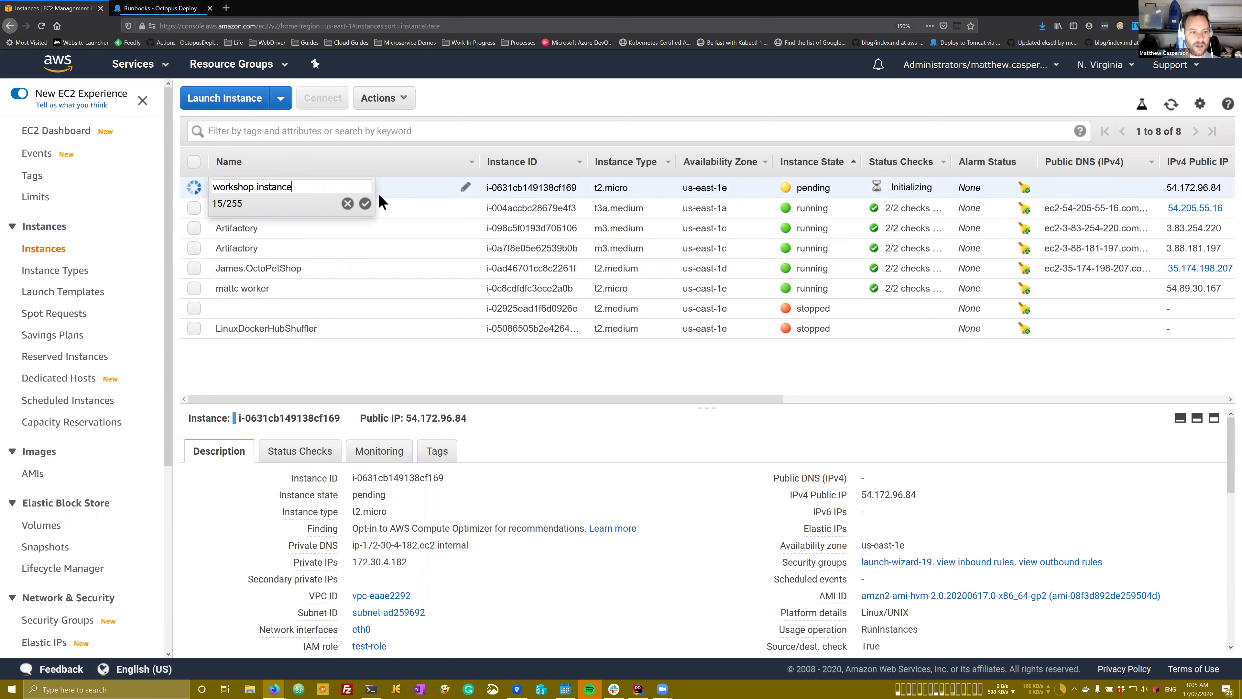
pyautogui.press('Return')
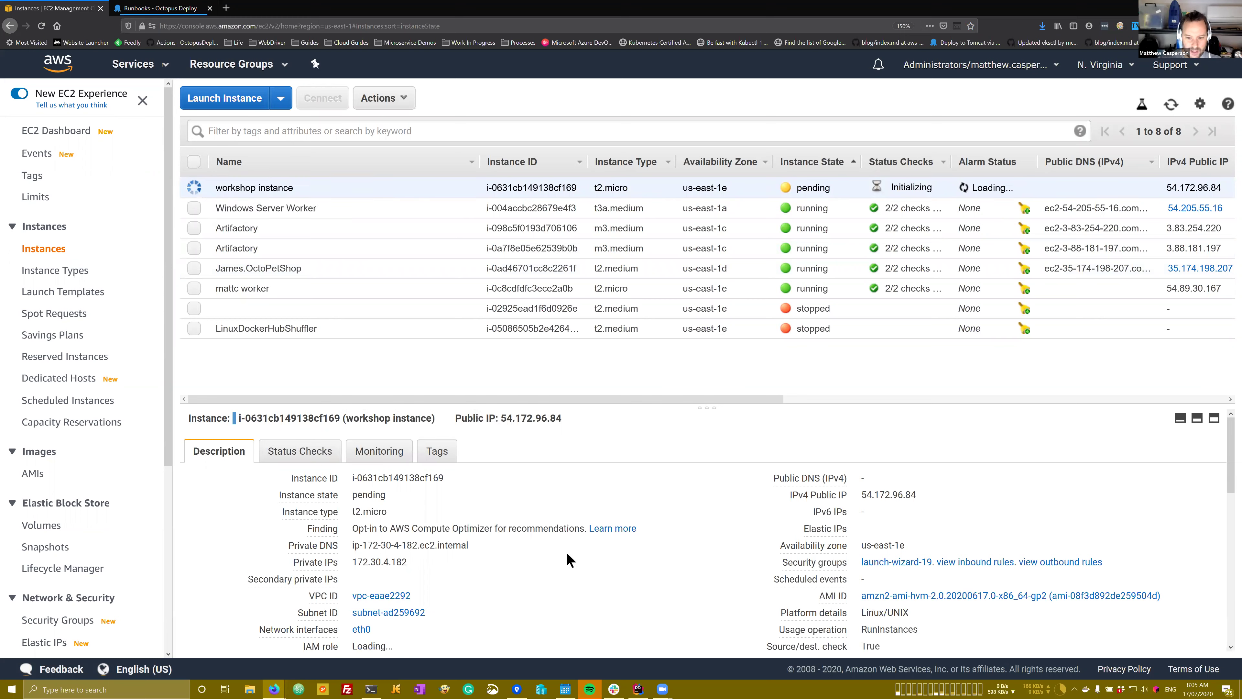
# Step: Copy the worker instance's public IPv4 address 54.89.30.167
pyautogui.scroll(-3, 568, 558)
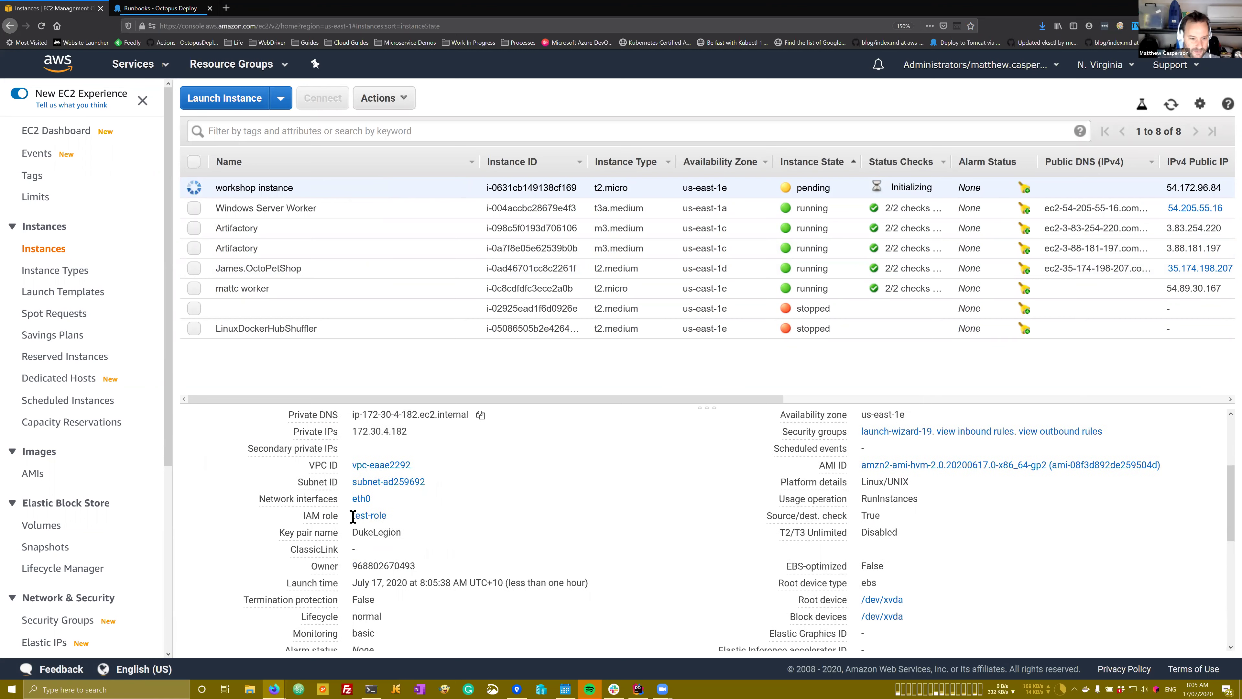
pyautogui.moveTo(297, 501)
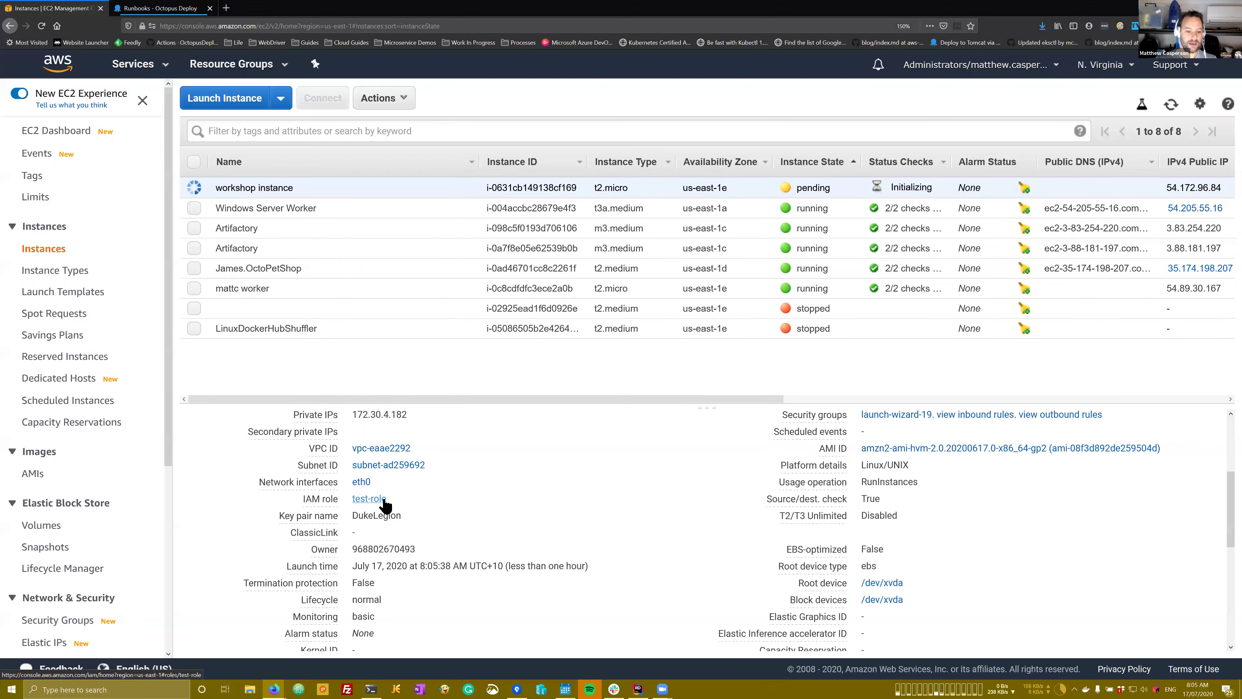
pyautogui.moveTo(375, 686)
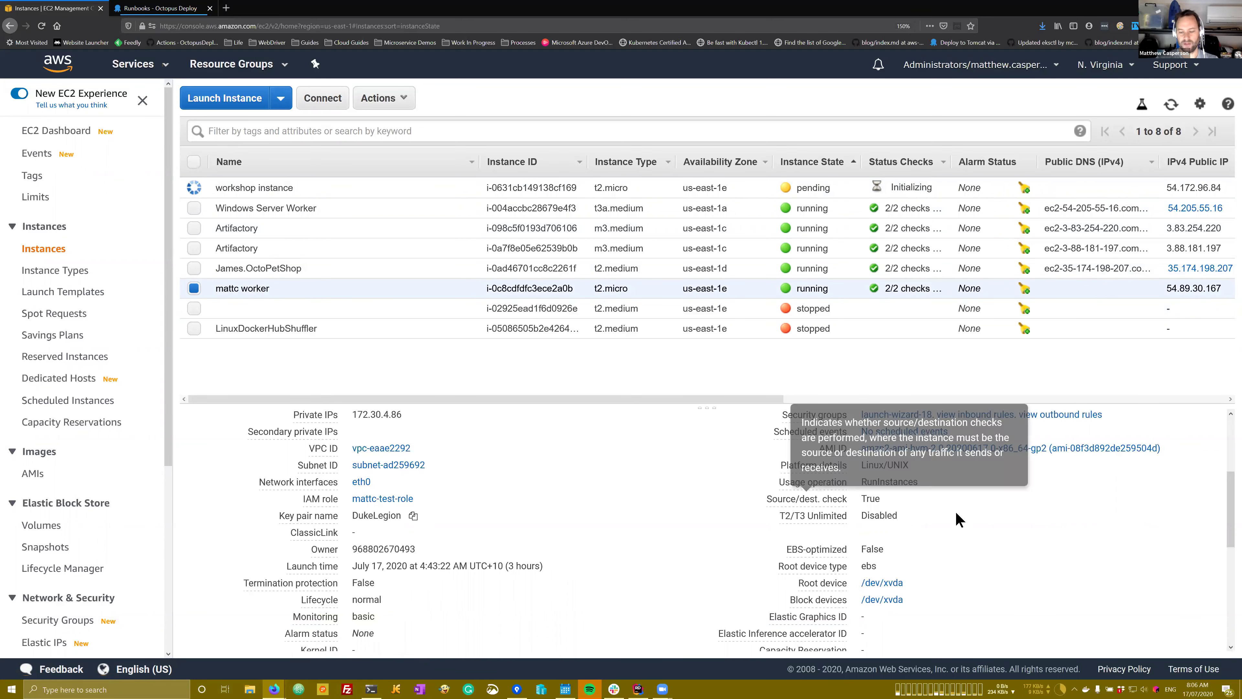
pyautogui.scroll(3, 957, 516)
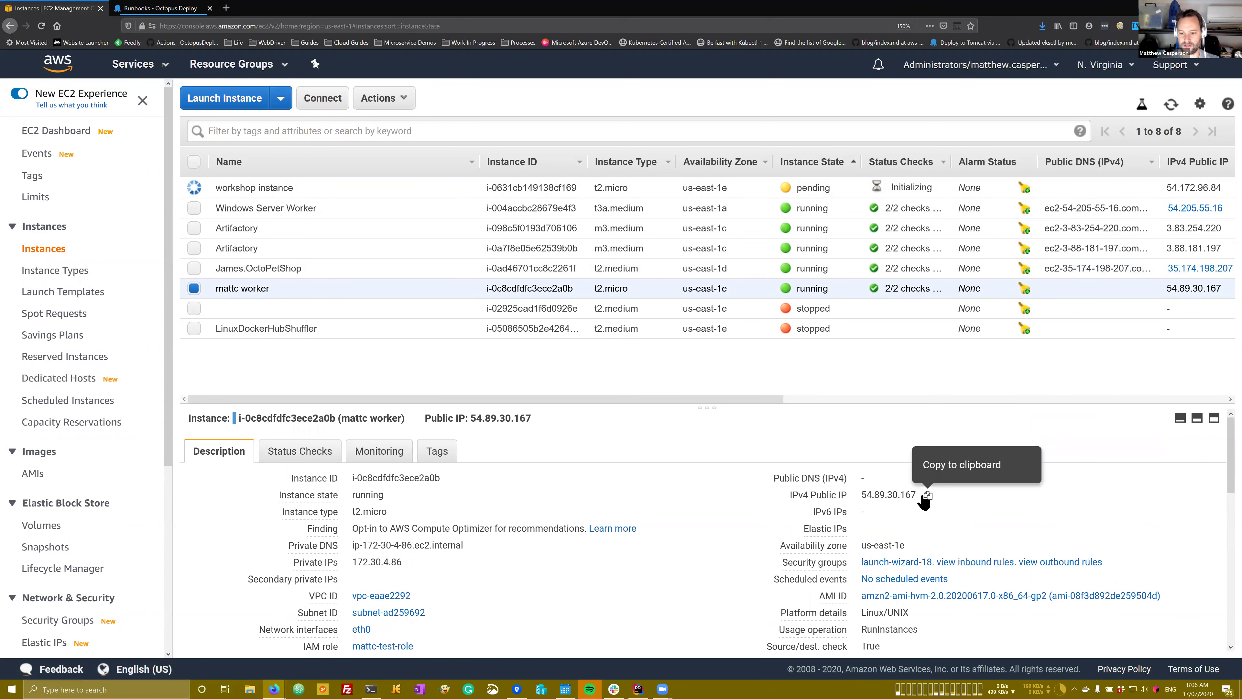
pyautogui.click(927, 495)
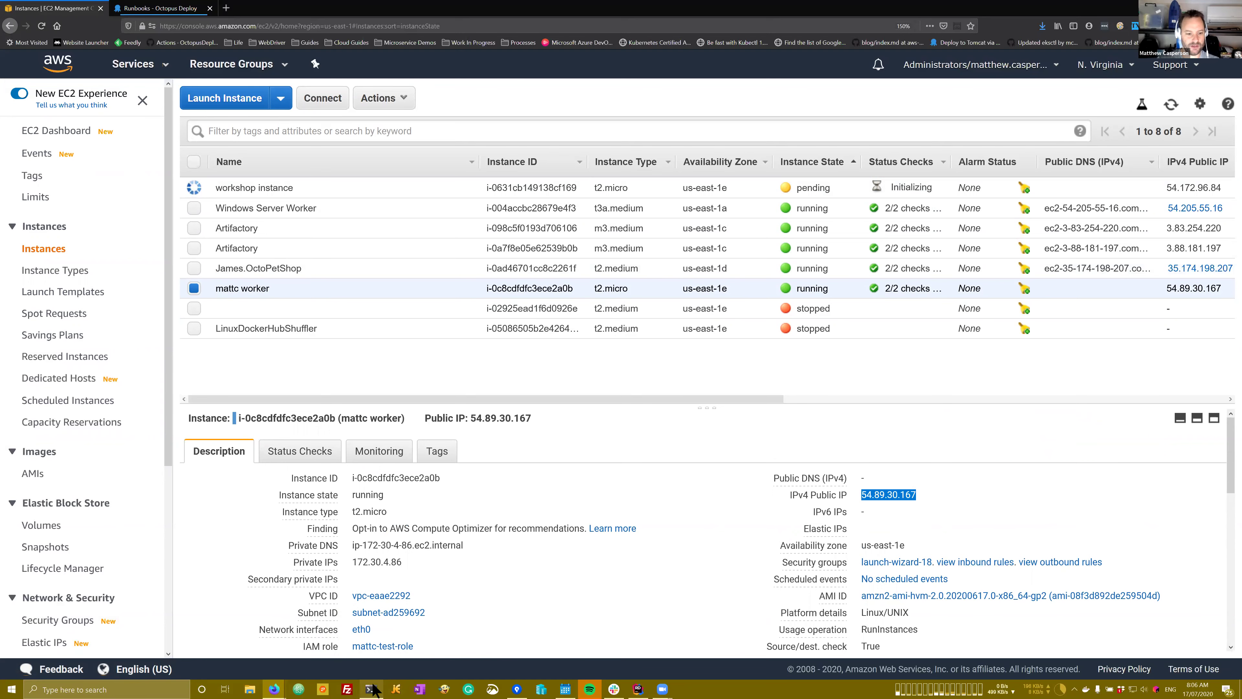
pyautogui.click(371, 689)
# Step: Recall the earlier ssh -i command, swap in IP 54.89.30.167, and connect as ec2-user
pyautogui.hotkey('ctrl', 'r')
pyautogui.write('s')
pyautogui.press('Escape')
pyautogui.press('BackSpace')
pyautogui.press('BackSpace')
pyautogui.press('BackSpace')
pyautogui.press('BackSpace')
pyautogui.press('BackSpace')
pyautogui.press('BackSpace')
pyautogui.press('BackSpace')
pyautogui.press('BackSpace')
pyautogui.press('BackSpace')
pyautogui.press('BackSpace')
pyautogui.press('BackSpace')
pyautogui.press('BackSpace')
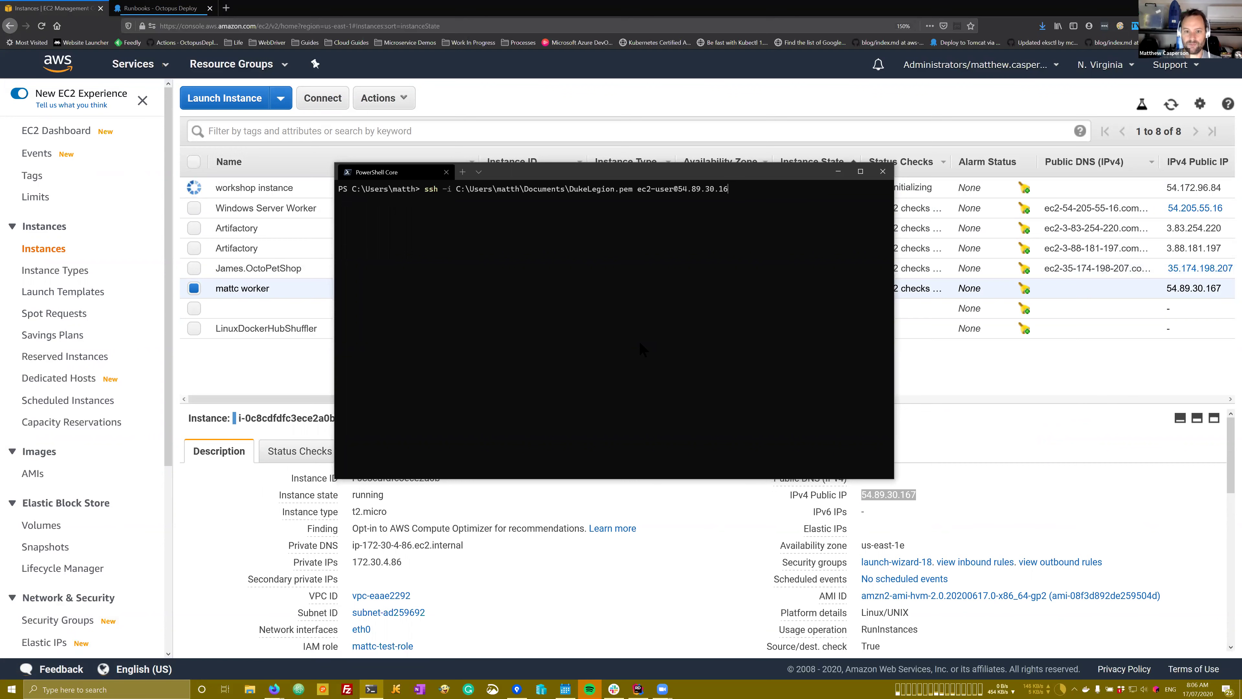
pyautogui.hotkey('ctrl', 'v')
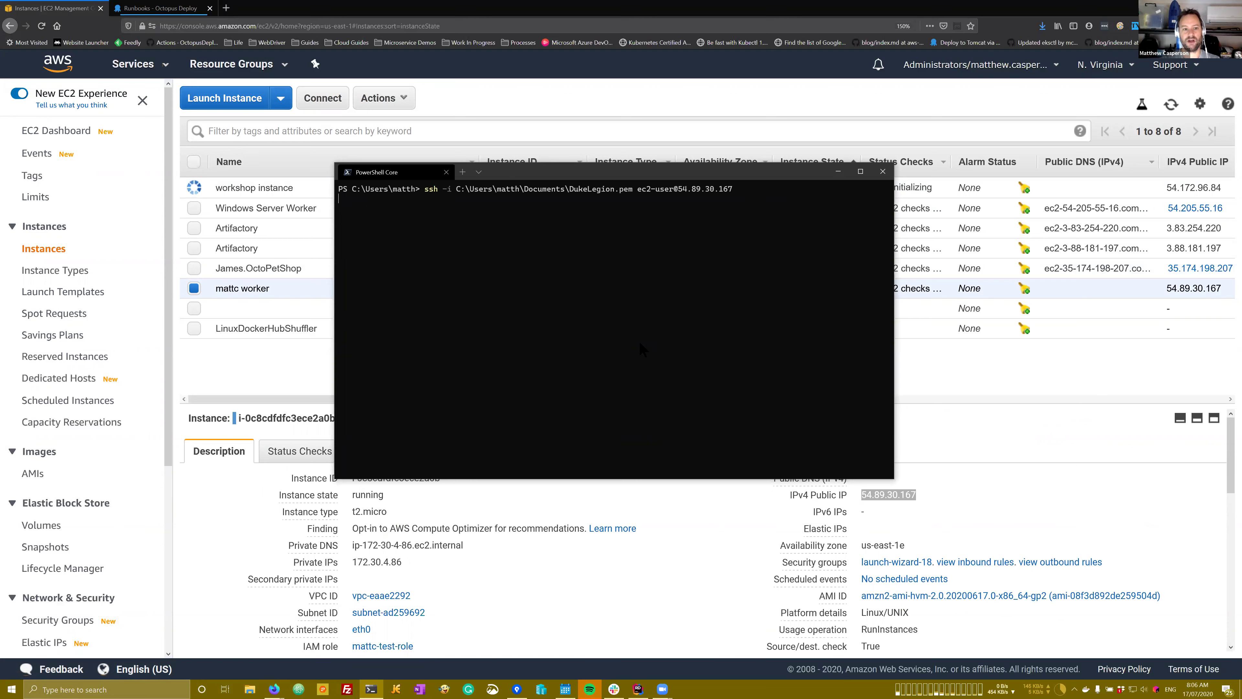
pyautogui.press('Return')
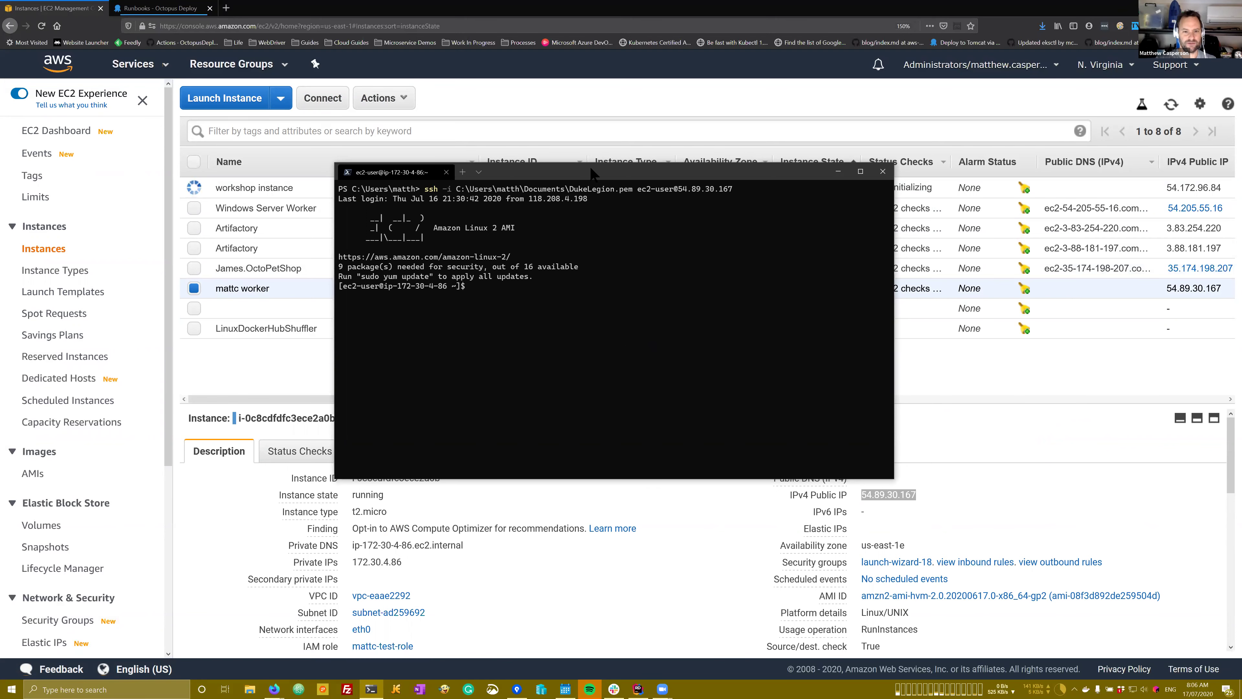
pyautogui.moveTo(595, 172); pyautogui.dragTo(626, 198)
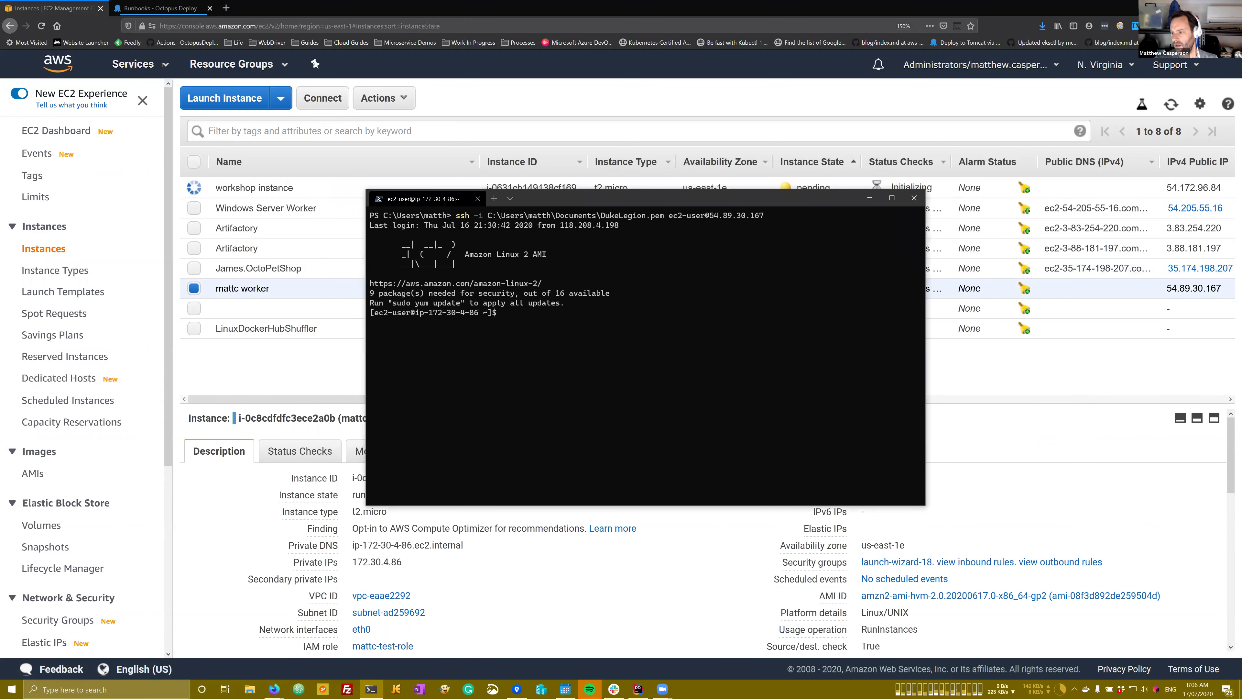
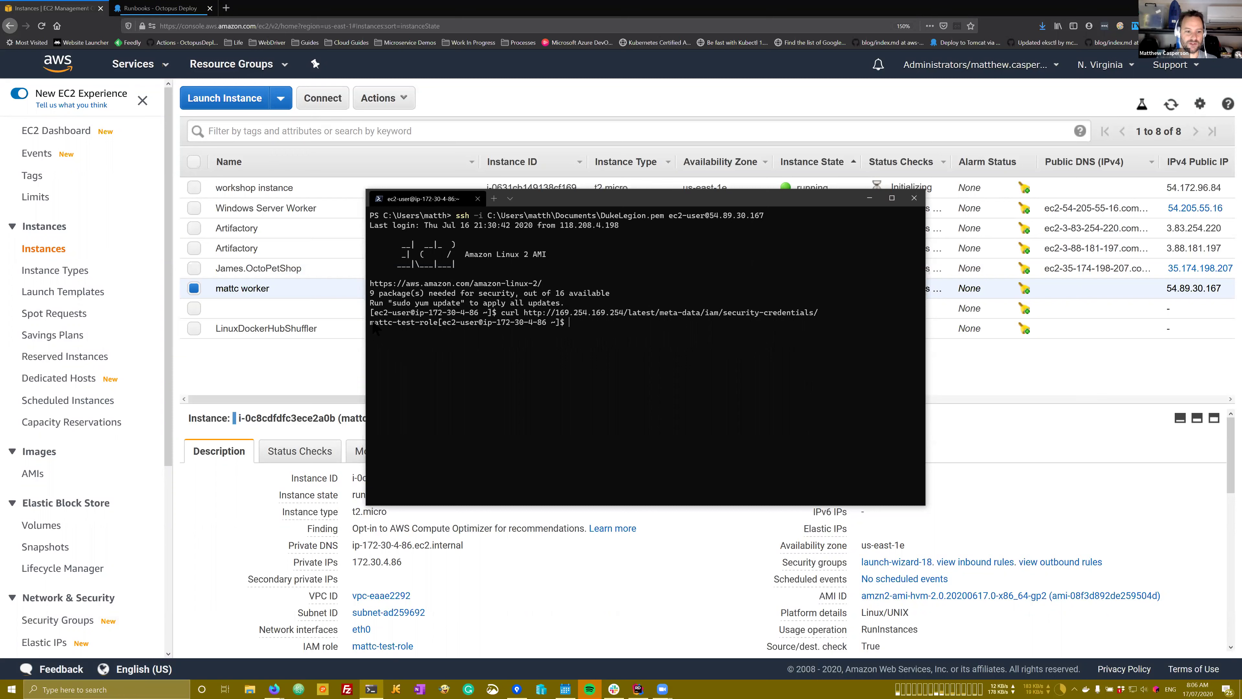
# Step: Copy the returned IAM role name 'mattc-test-role' from the metadata output to the clipboard
pyautogui.moveTo(371, 323); pyautogui.dragTo(438, 325)
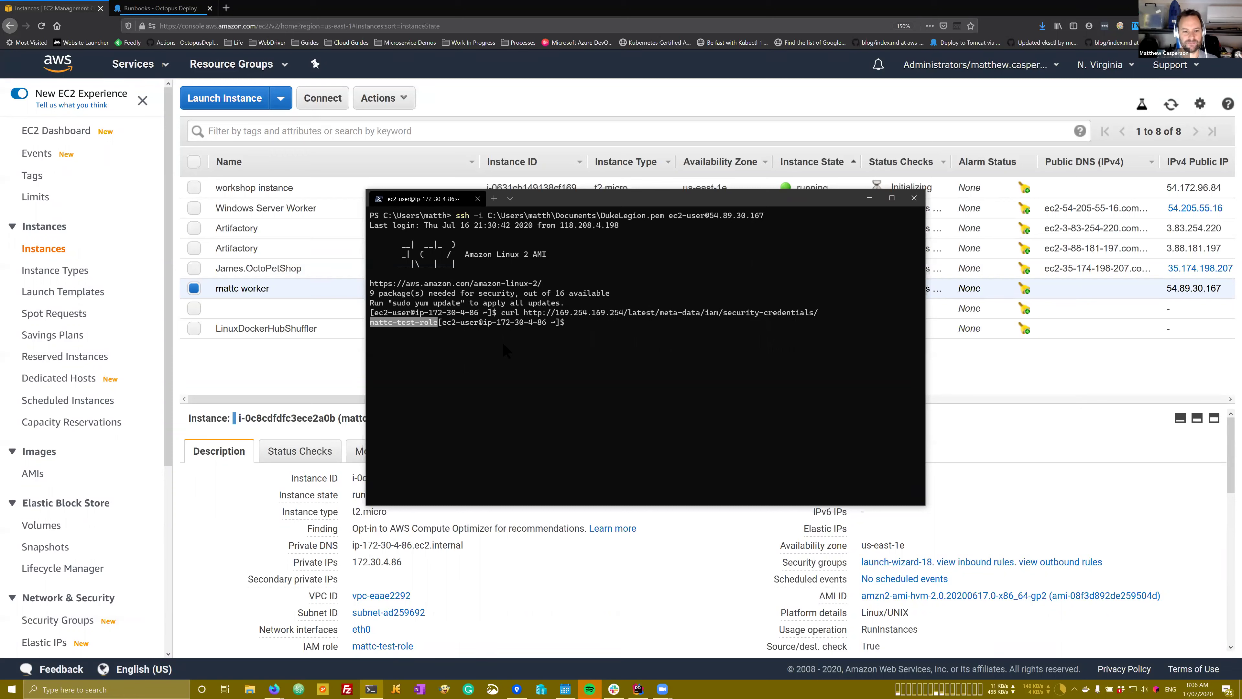
pyautogui.hotkey('ctrl', 'c')
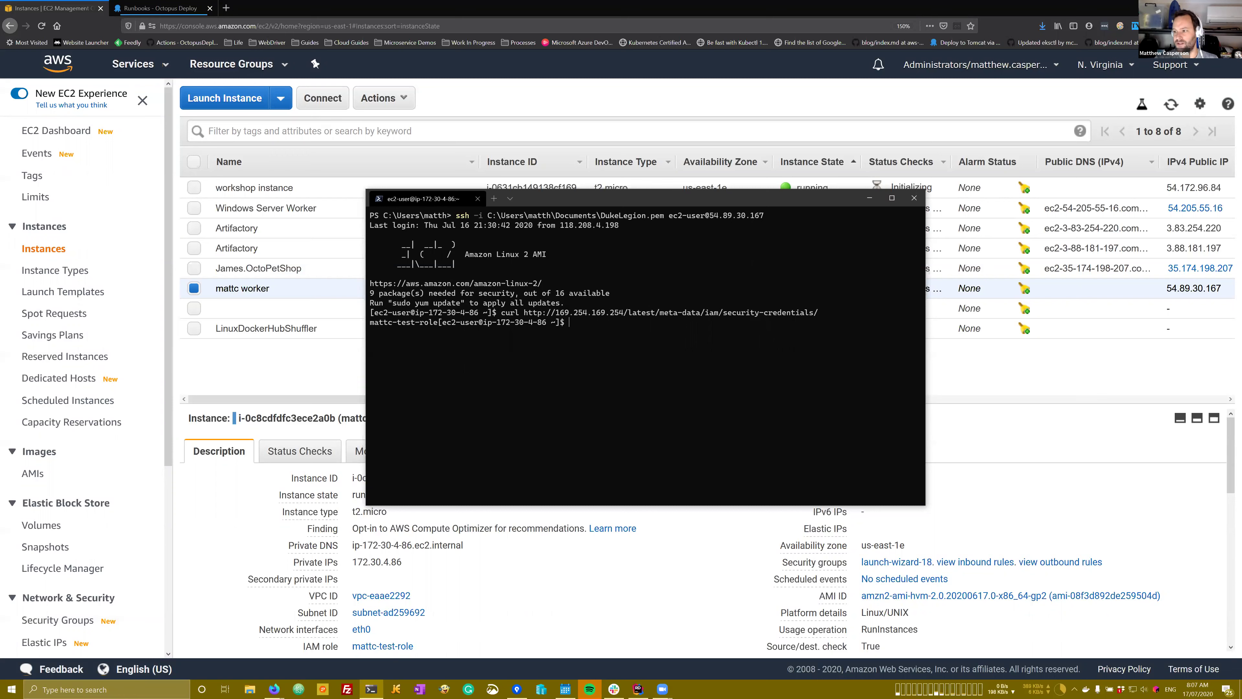
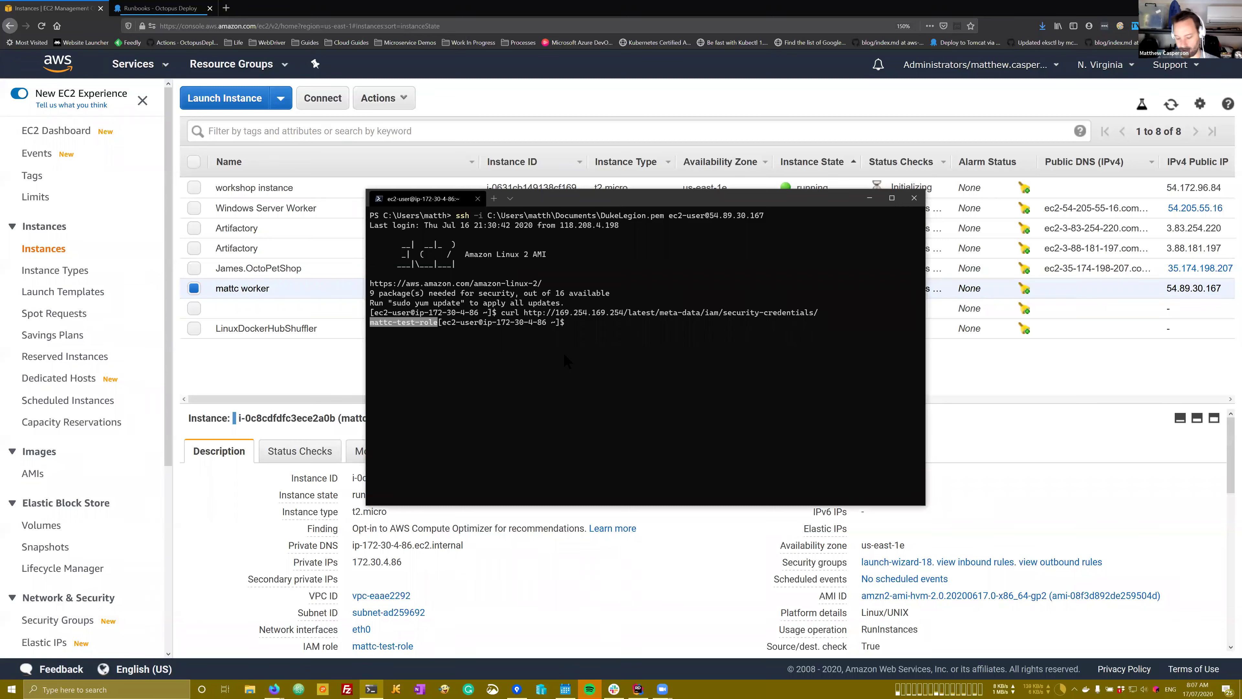
# Step: Copy the returned IAM role name and start typing 'aws sts get-caller-iden' at the SSH prompt
pyautogui.hotkey('ctrl', 'c')
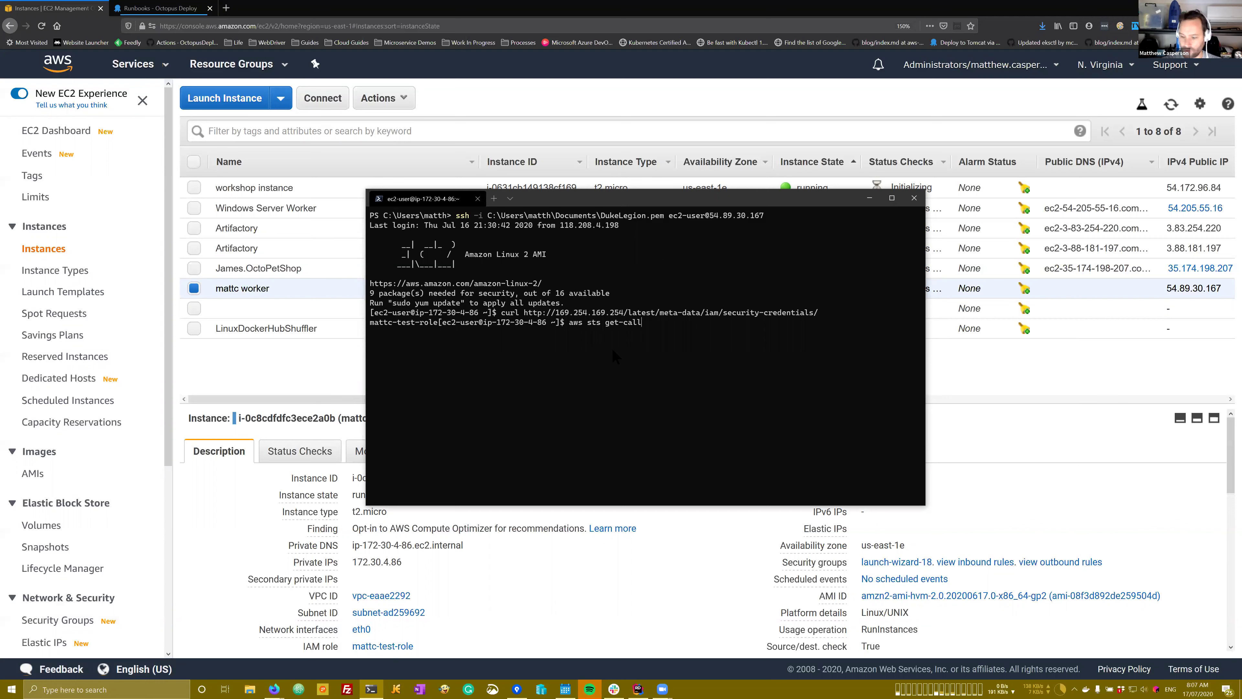
pyautogui.write('er-iden')
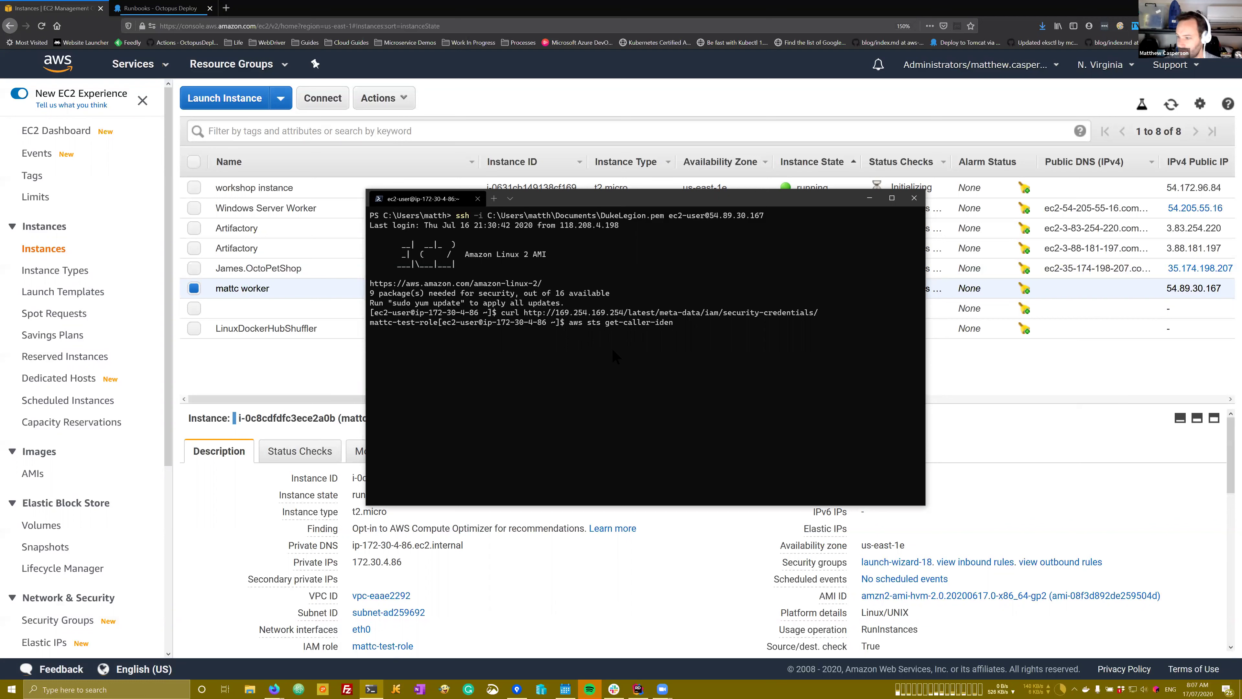
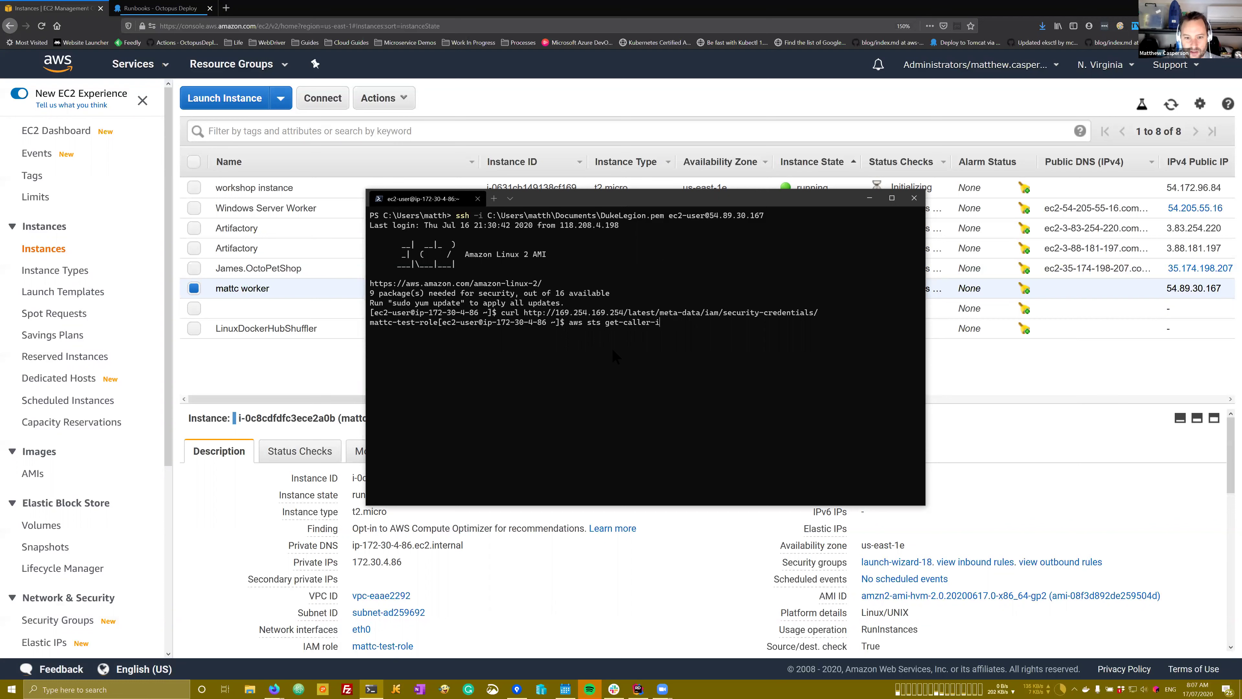
# Step: Run aws sts get-caller-identity over SSH and highlight the mattc-test assumed-role Arn in the output
pyautogui.write('dentity')
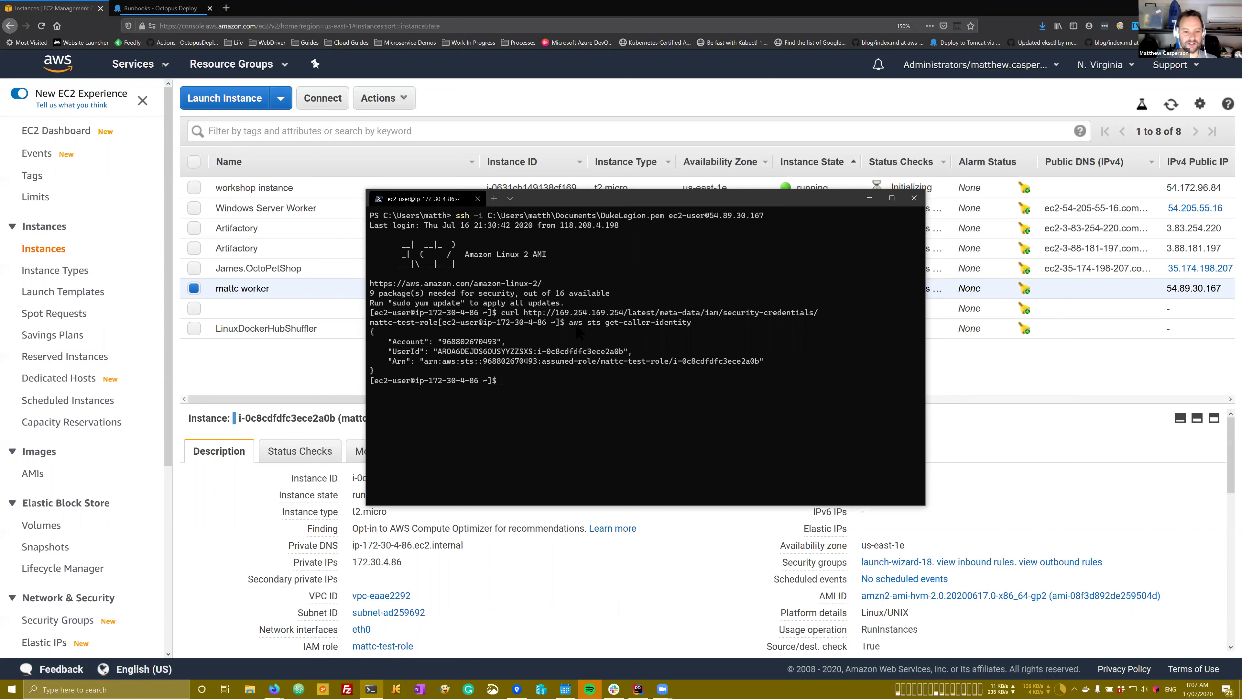
pyautogui.moveTo(570, 322); pyautogui.dragTo(694, 328)
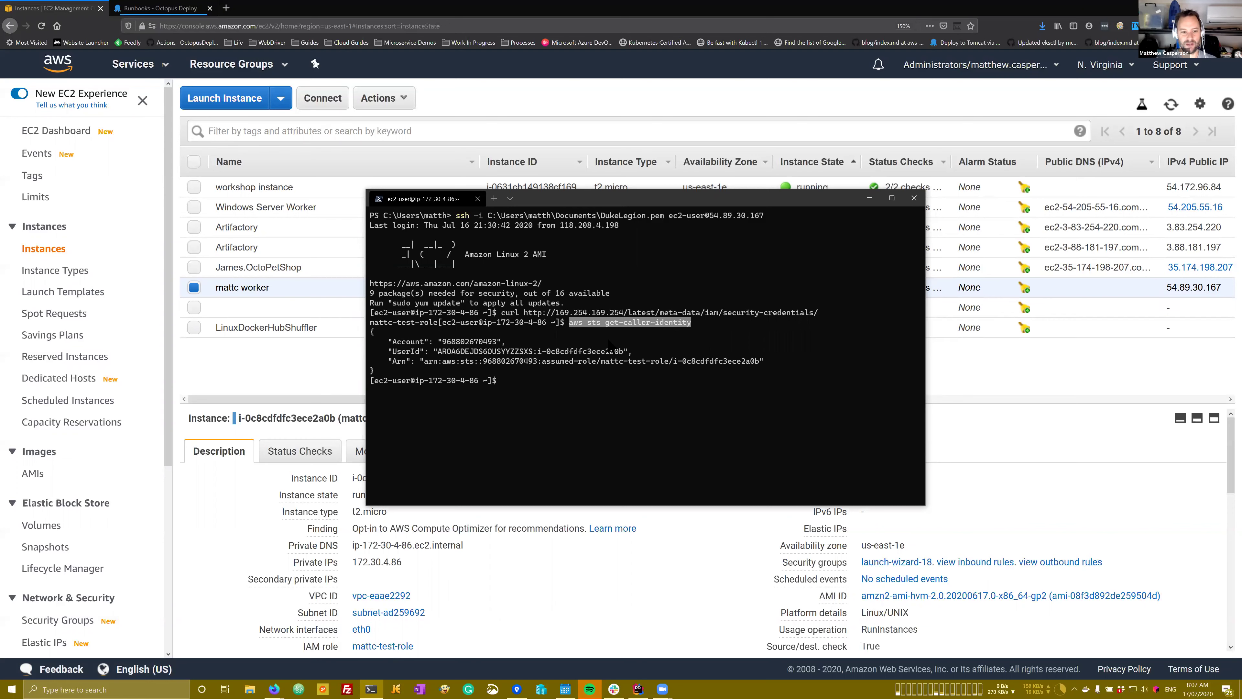
pyautogui.click(571, 324)
pyautogui.moveTo(571, 323); pyautogui.dragTo(602, 325)
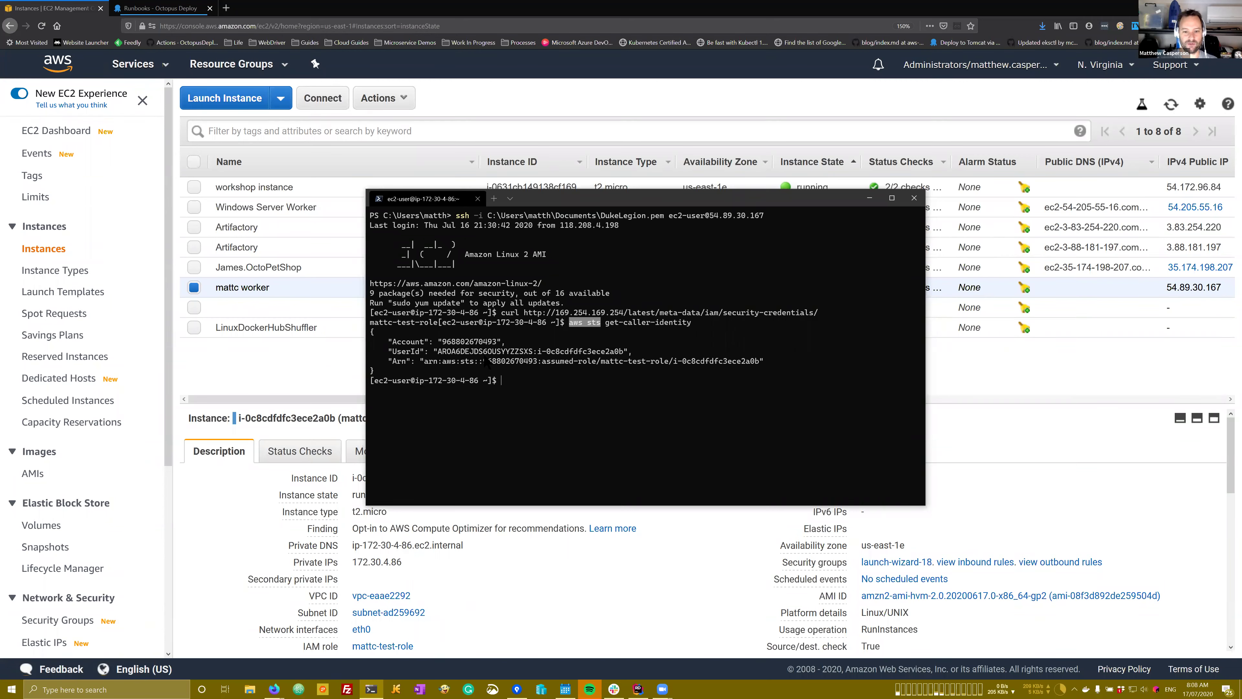
pyautogui.moveTo(601, 363); pyautogui.dragTo(669, 363)
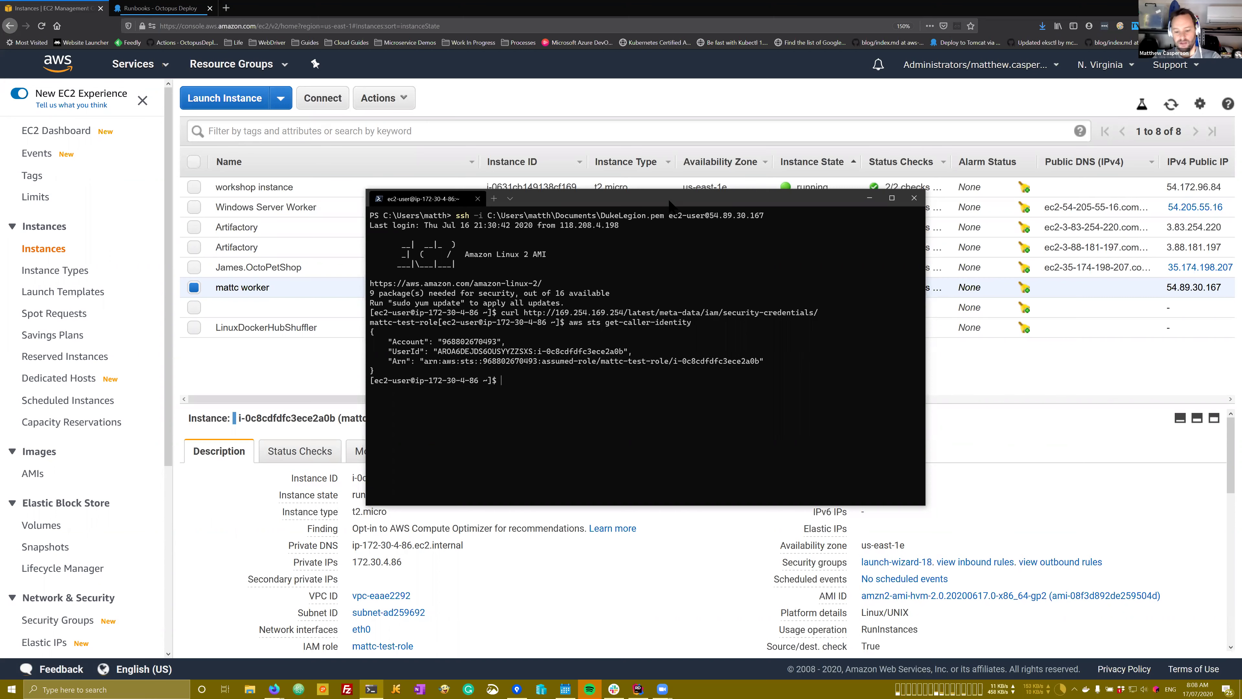
pyautogui.moveTo(670, 203); pyautogui.dragTo(684, 203)
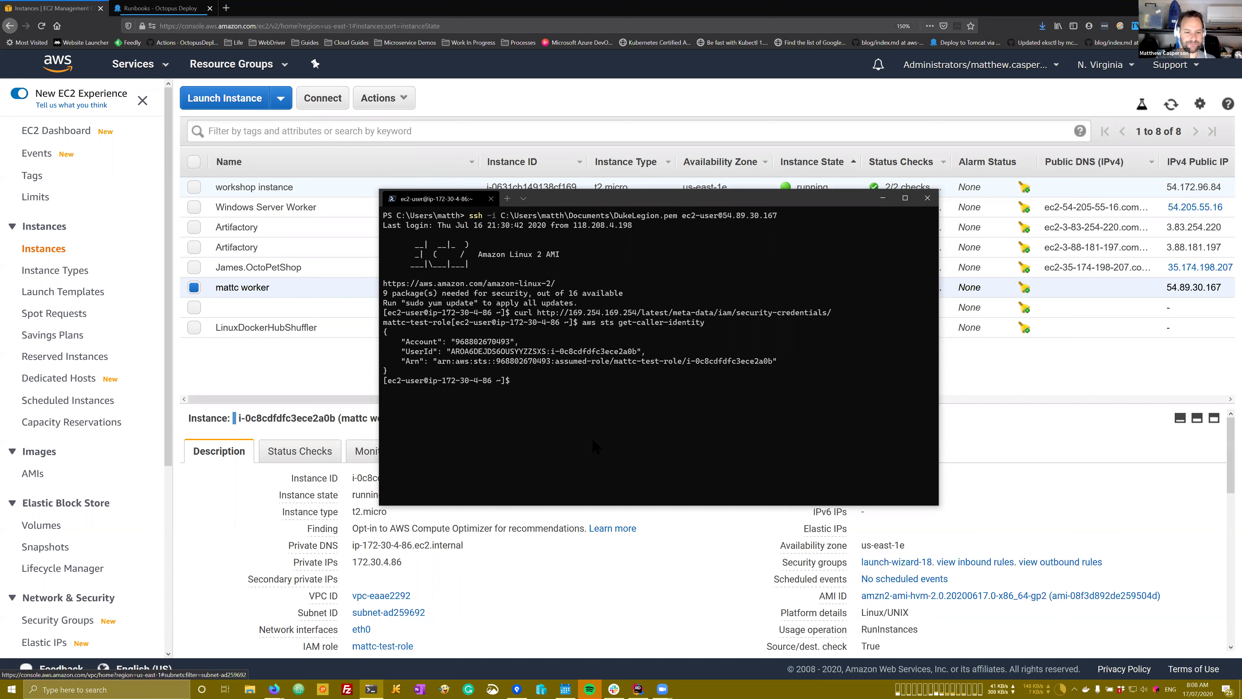
# Step: Highlight the ssh command with its key file, then switch to the Octopus Runbooks tab
pyautogui.doubleClick(589, 323)
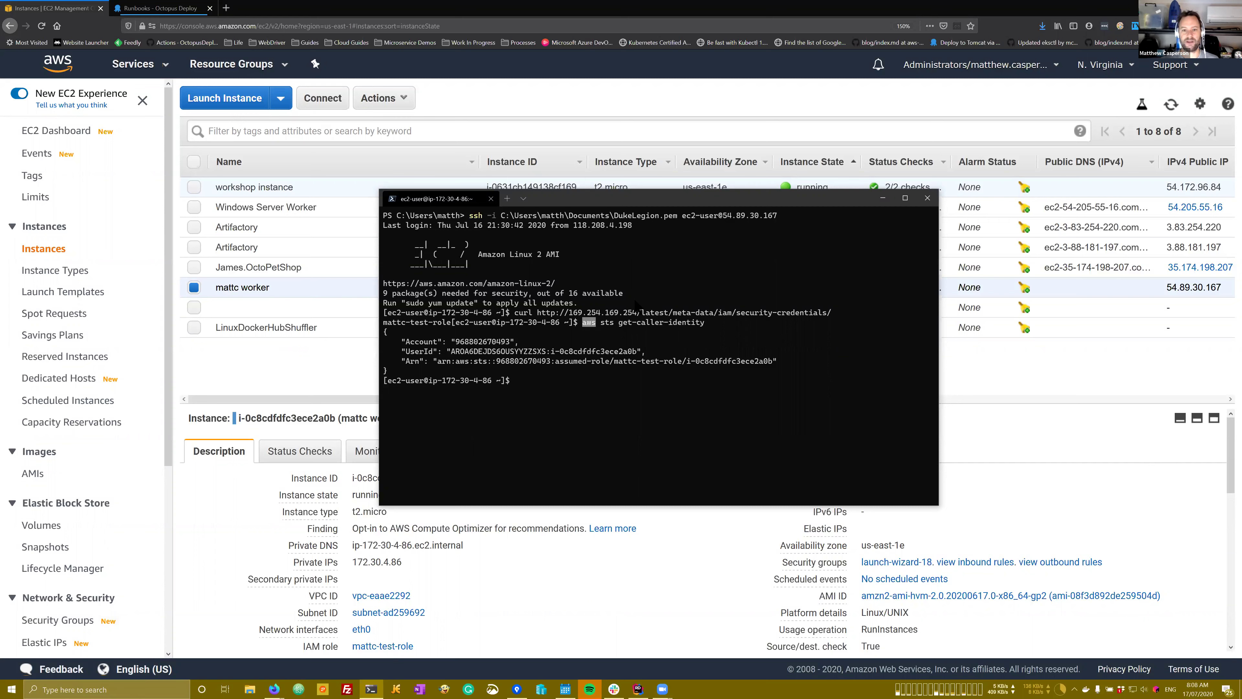
pyautogui.moveTo(469, 217); pyautogui.dragTo(678, 220)
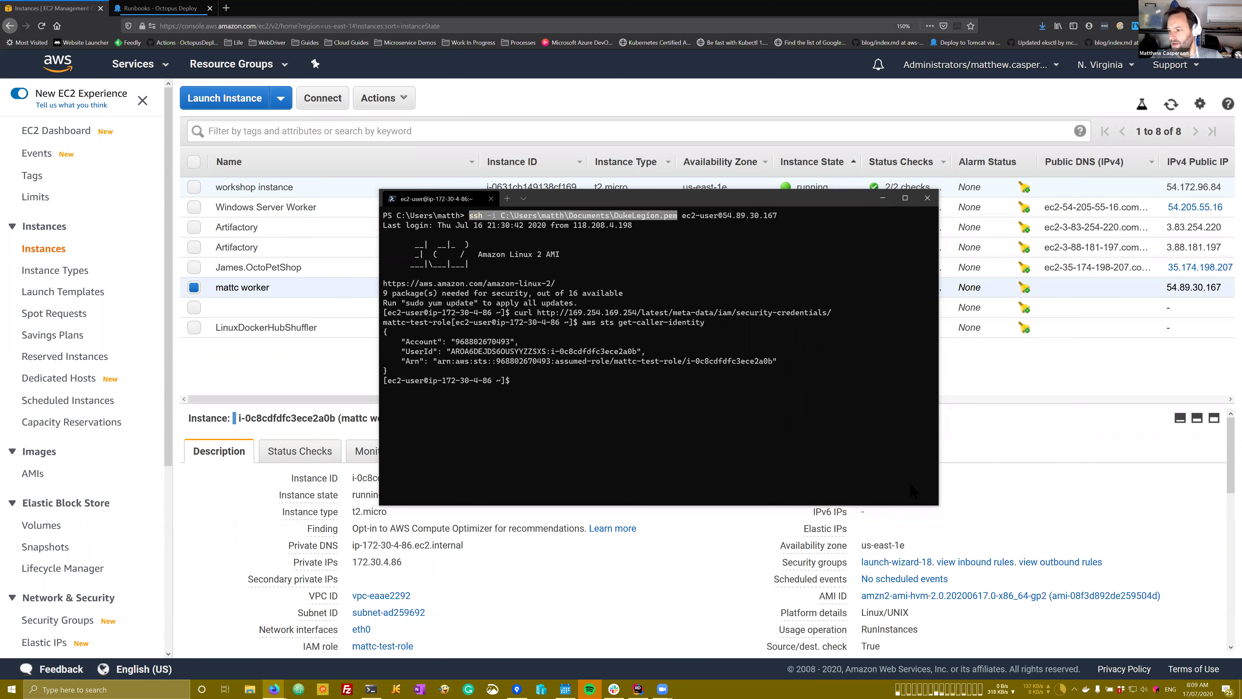
pyautogui.click(161, 7)
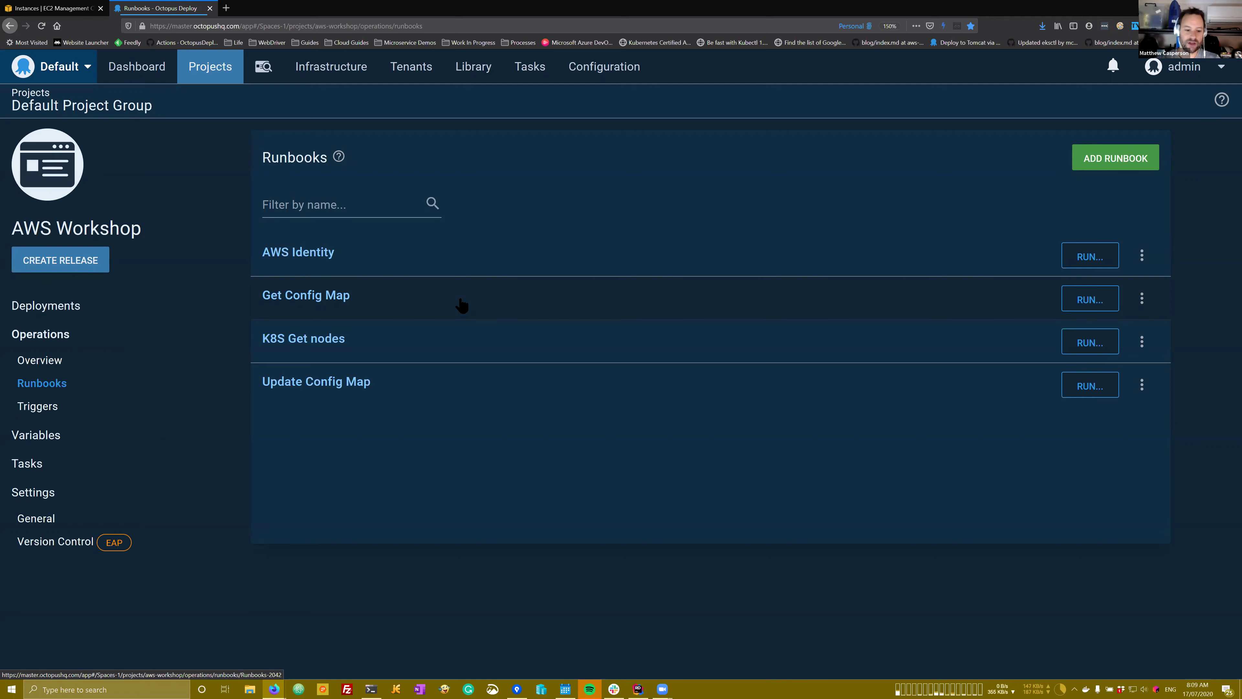
# Step: Return to Octopus Deploy and bring up the Infrastructure Workers list
pyautogui.click(371, 690)
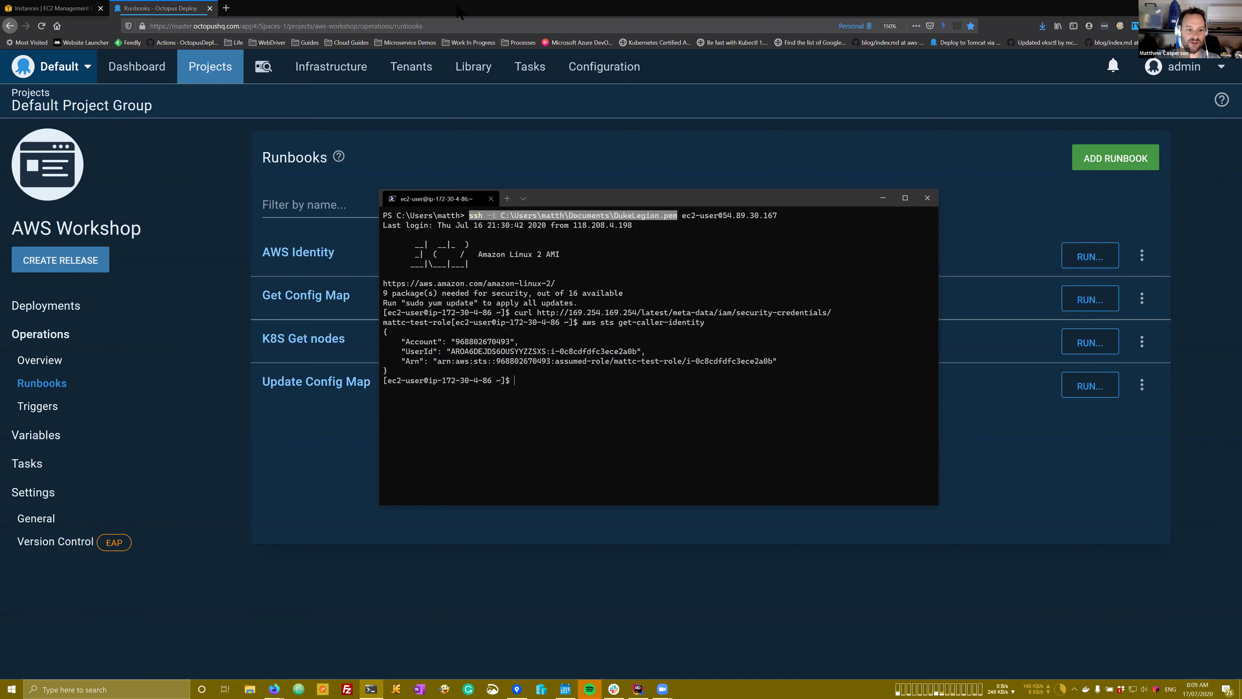
pyautogui.click(459, 11)
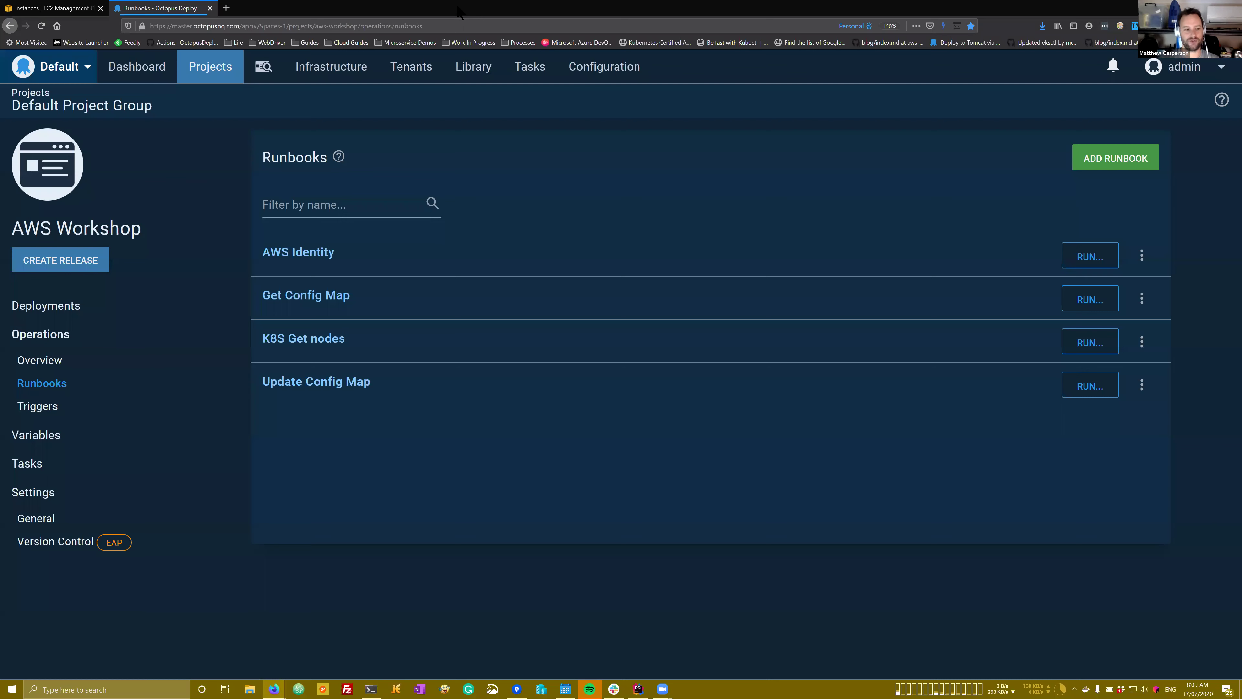
pyautogui.click(345, 66)
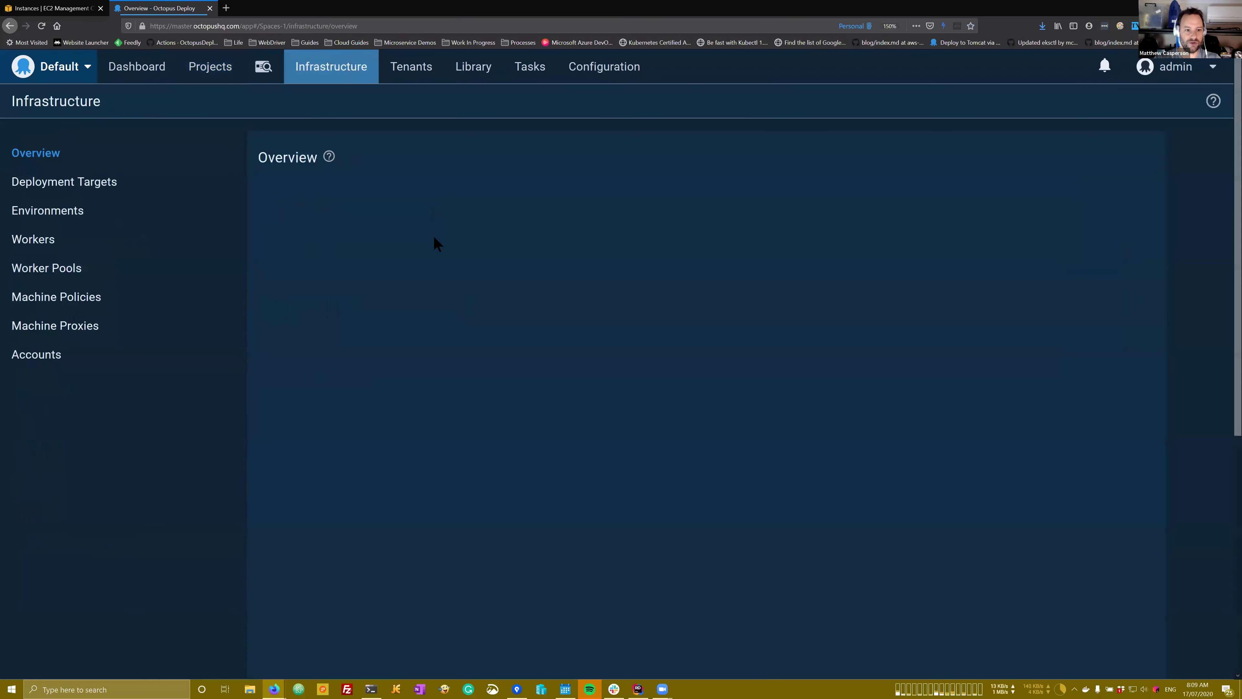
pyautogui.click(239, 240)
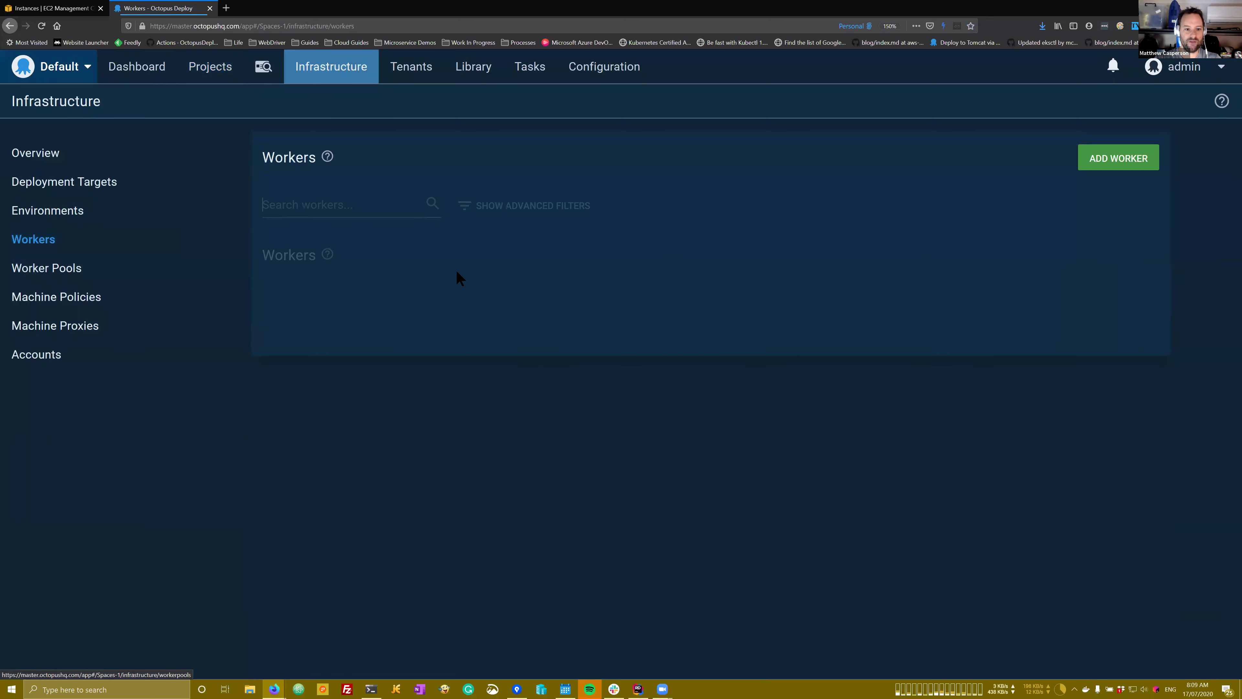
pyautogui.scroll(-3, 457, 278)
pyautogui.scroll(3, 421, 314)
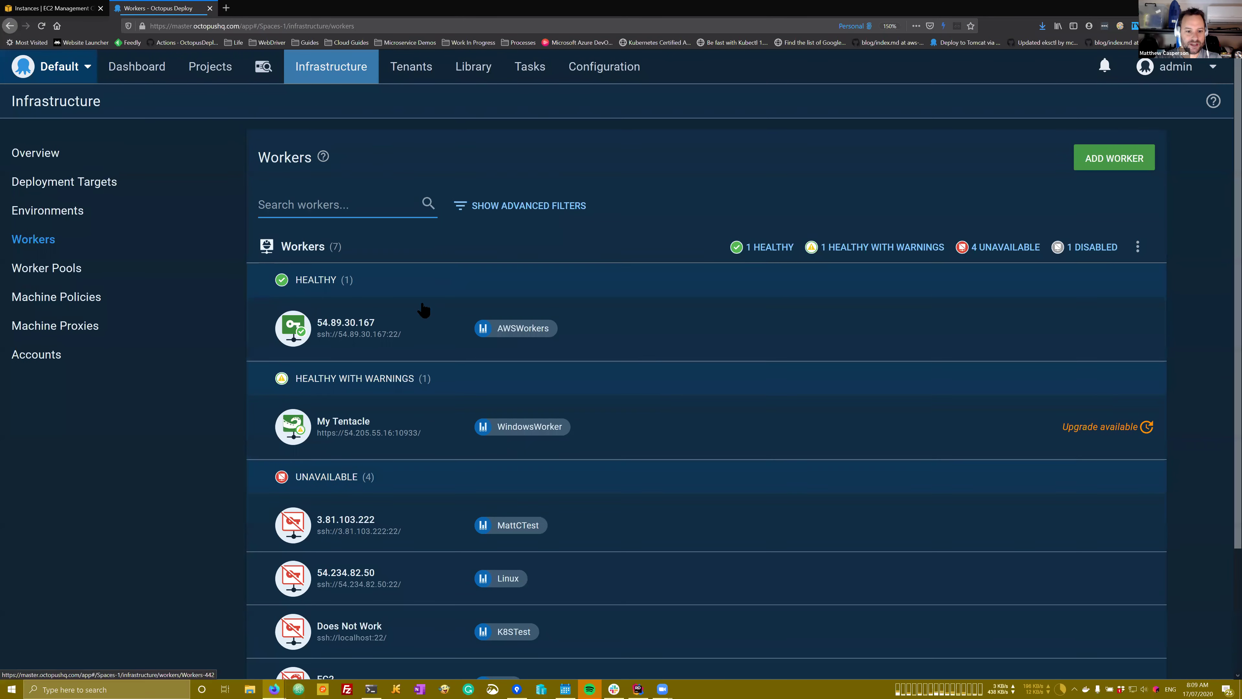
# Step: Open the 54.89.30.167 worker's settings and compare it against the EC2 instances page
pyautogui.click(361, 325)
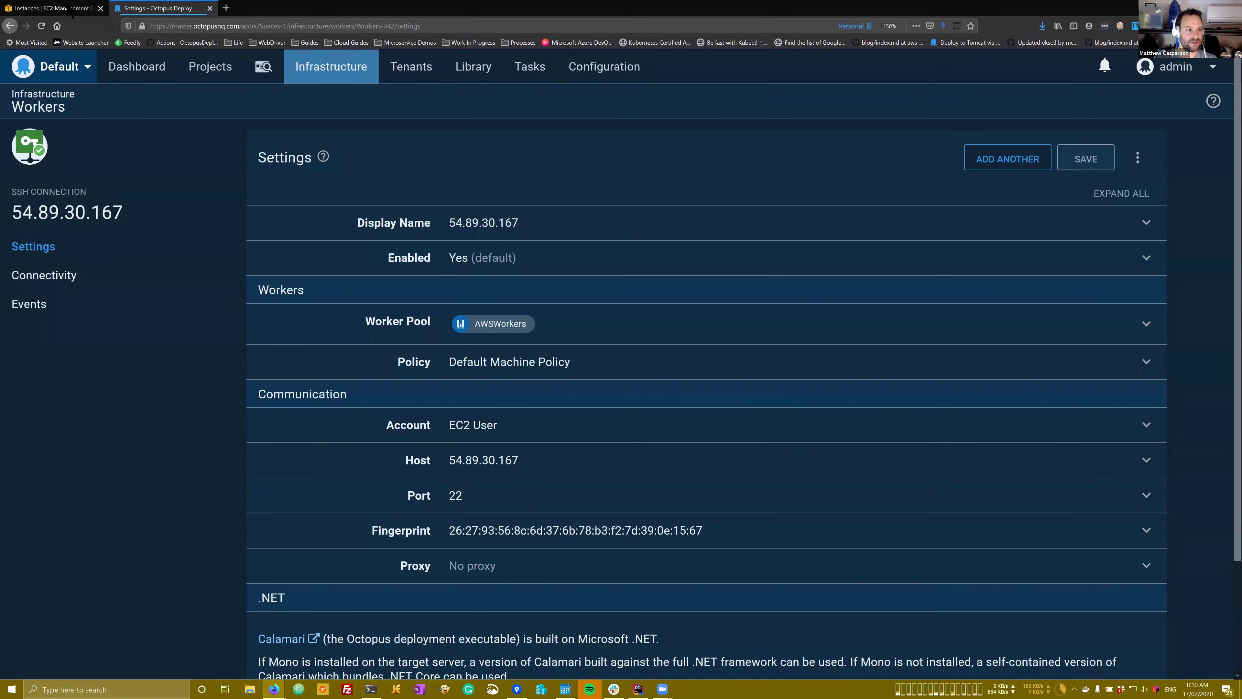
pyautogui.hotkey('ctrl', 'Tab')
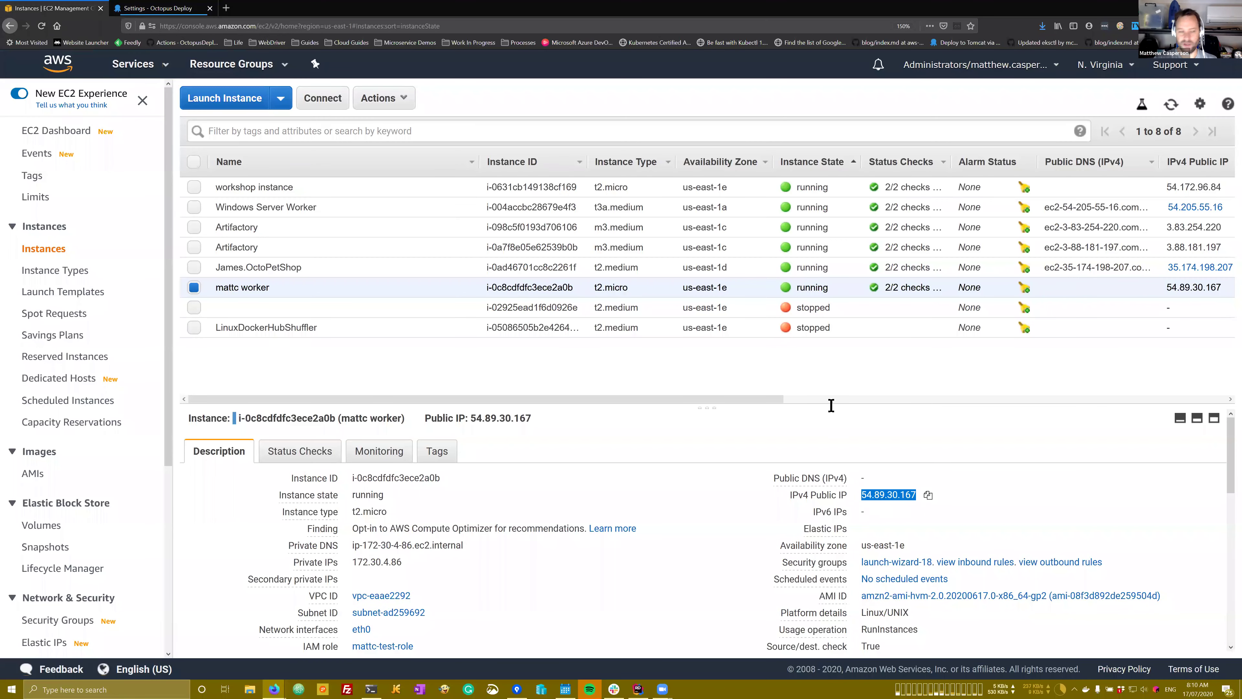
pyautogui.click(171, 8)
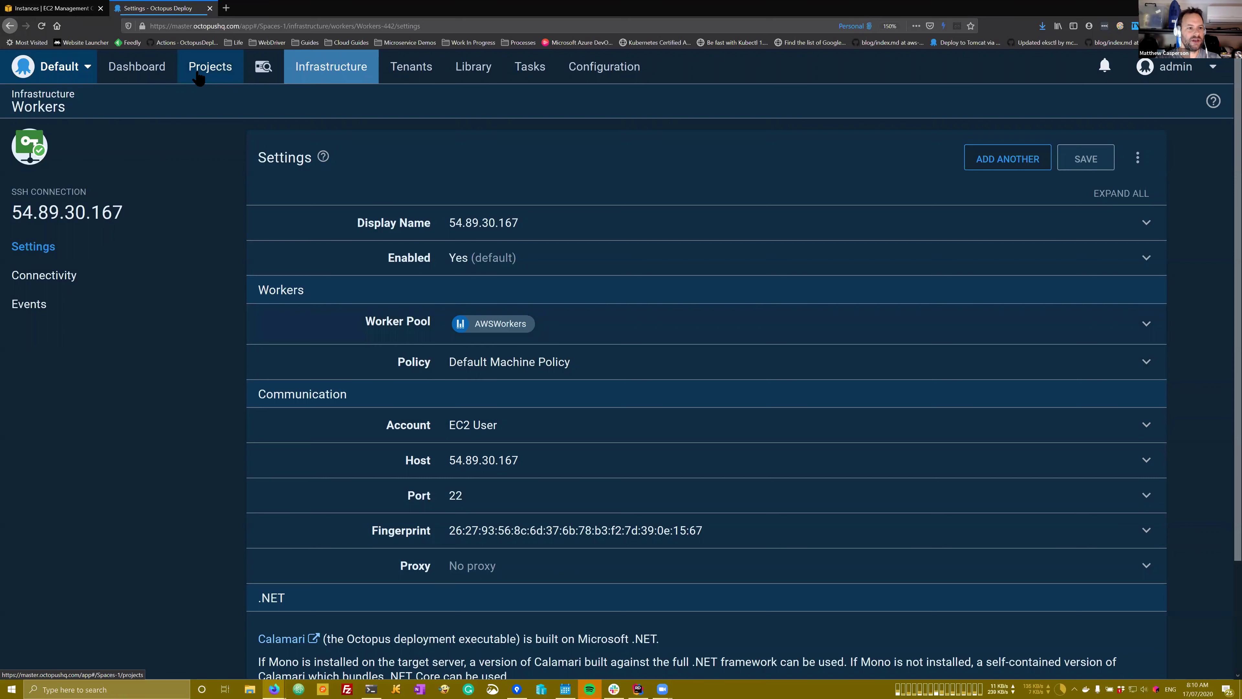
pyautogui.click(1239, 43)
# Step: Open the AWS Identity runbook's first process step and expand its AWSWorkers worker pool setting
pyautogui.click(1093, 52)
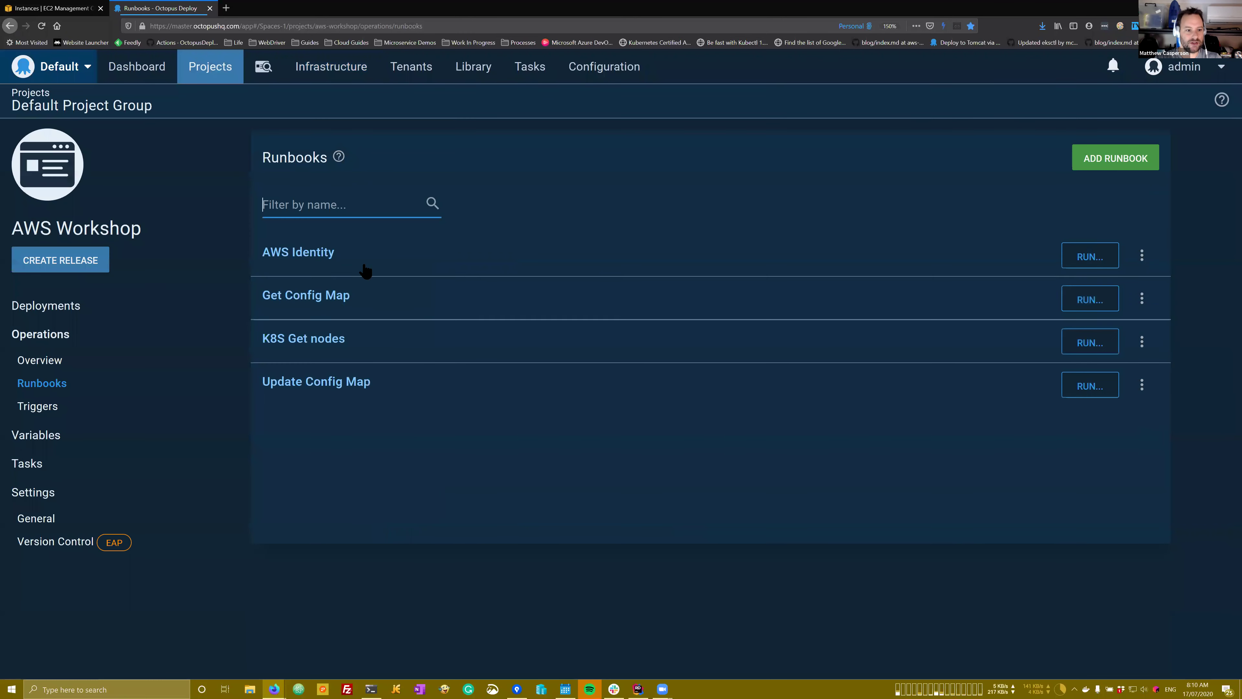
pyautogui.click(321, 263)
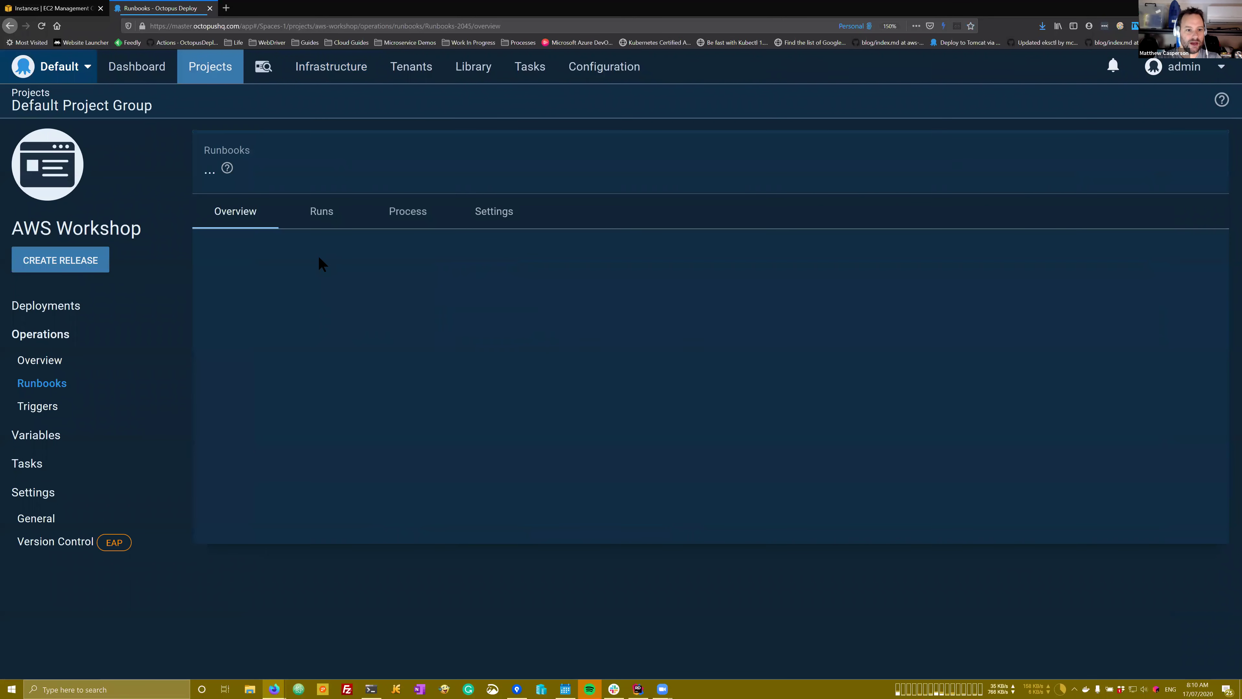
pyautogui.click(403, 215)
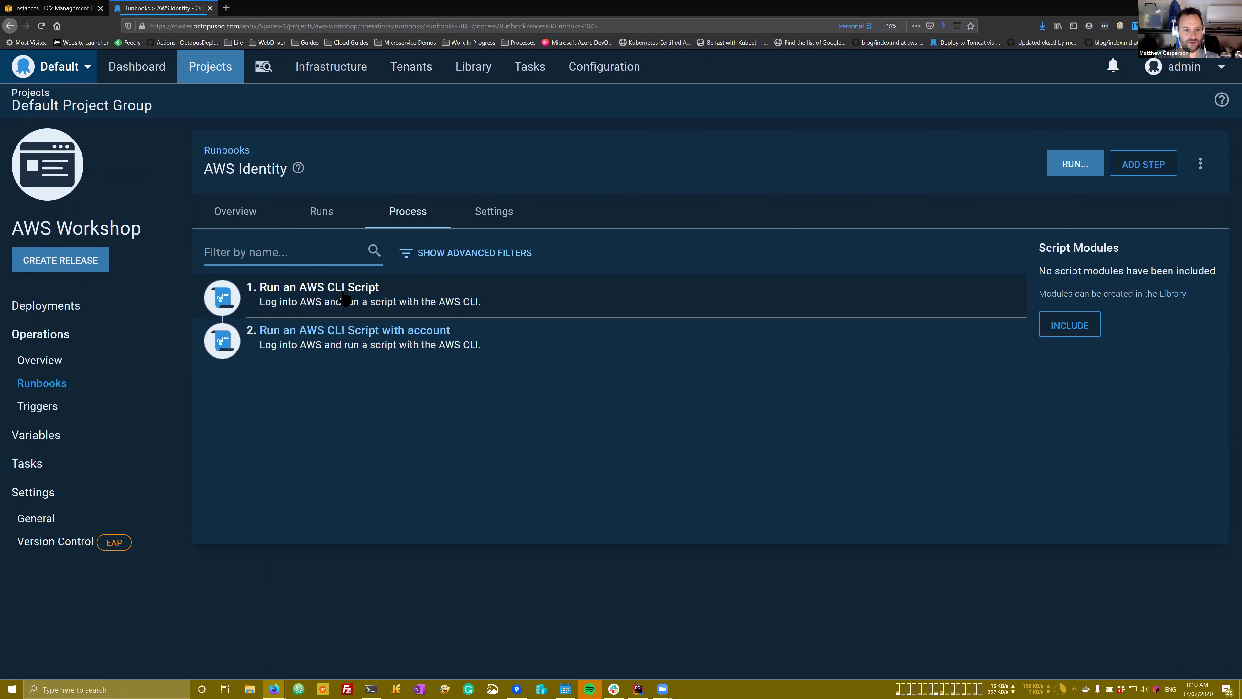
pyautogui.click(365, 299)
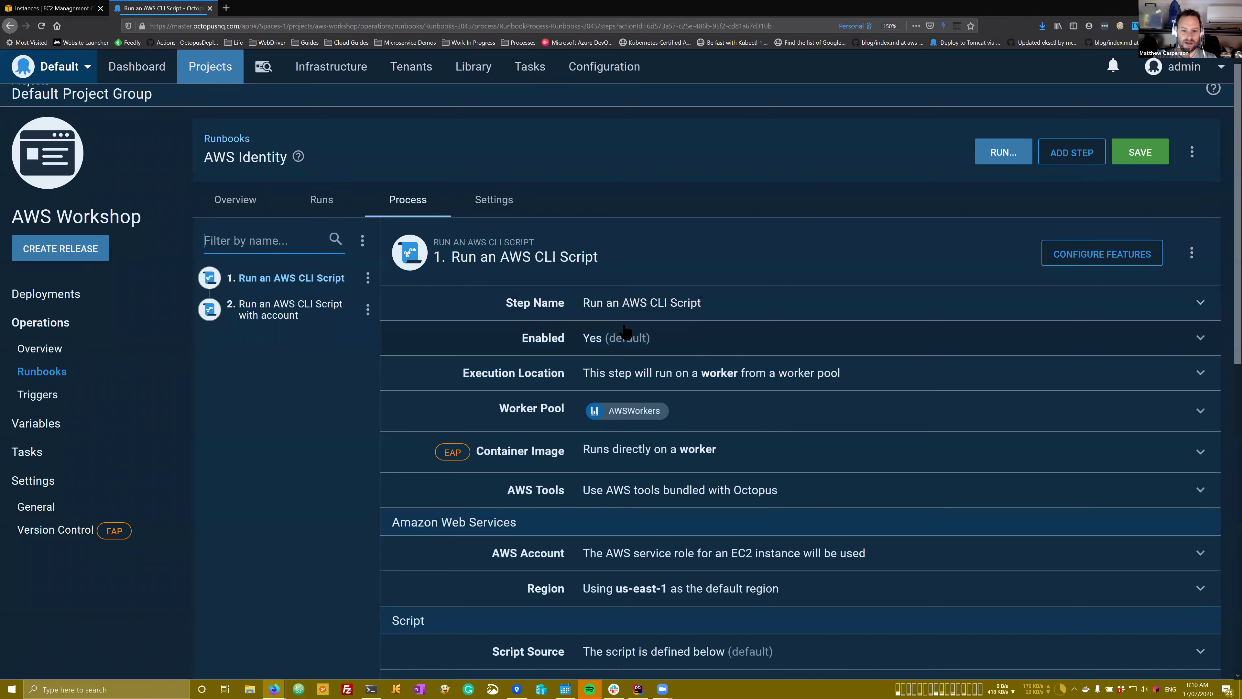
pyautogui.scroll(-2, 681, 317)
pyautogui.scroll(-1, 682, 317)
pyautogui.click(648, 277)
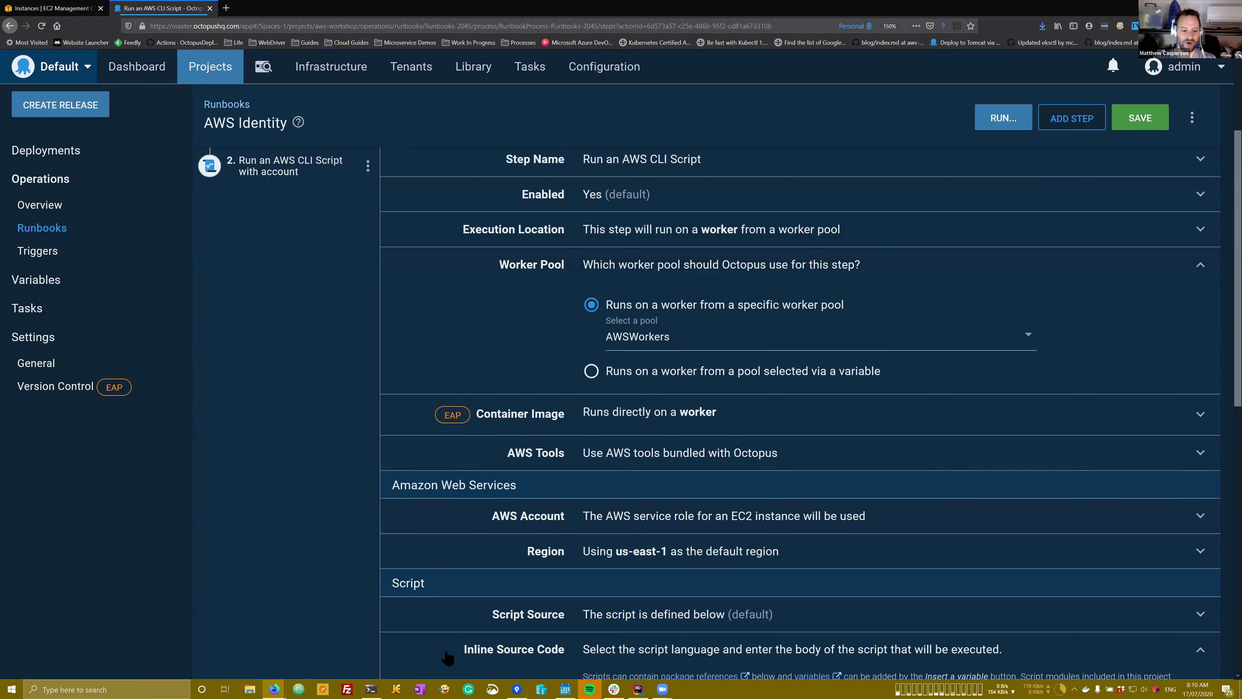
# Step: Highlight the step's aws sts get-caller-identity script line, then go back to the runbooks list
pyautogui.click(370, 690)
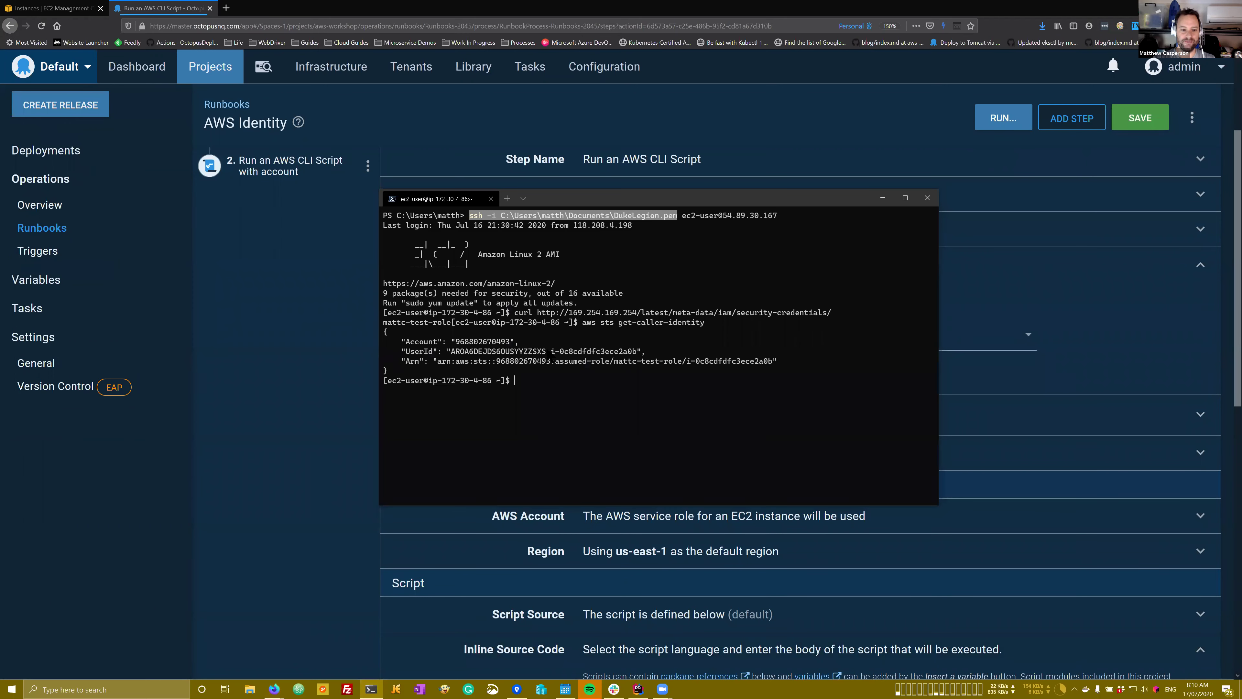
pyautogui.click(883, 198)
pyautogui.scroll(-5, 711, 385)
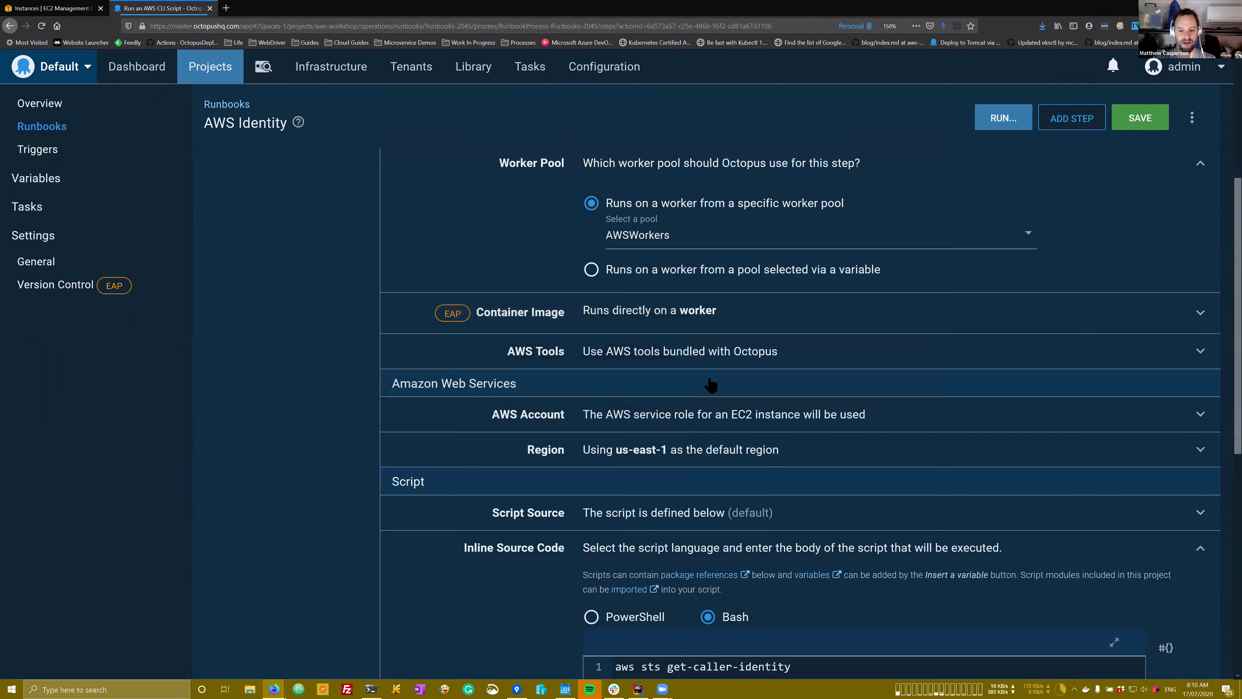
pyautogui.moveTo(793, 474); pyautogui.dragTo(616, 460)
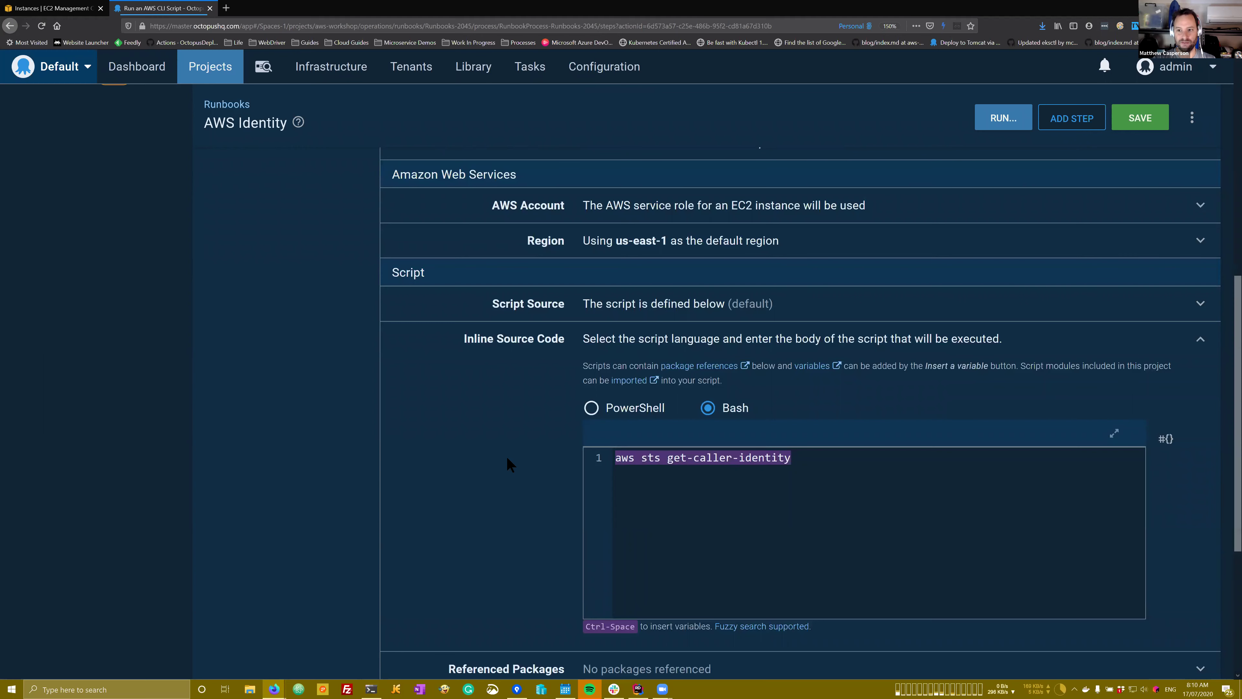
pyautogui.scroll(8, 507, 459)
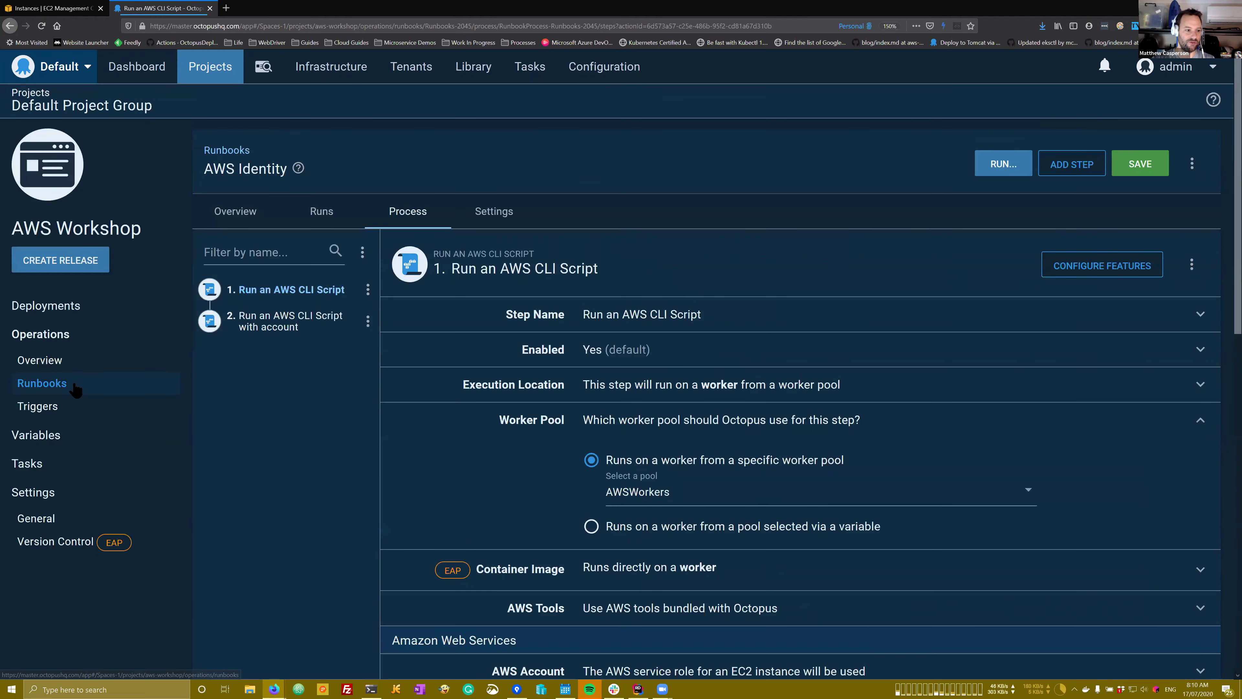
pyautogui.hotkey('alt', 'Left')
# Step: Discard changes and review the AWS Identity second step's AWS account and worker pool settings
pyautogui.click(682, 409)
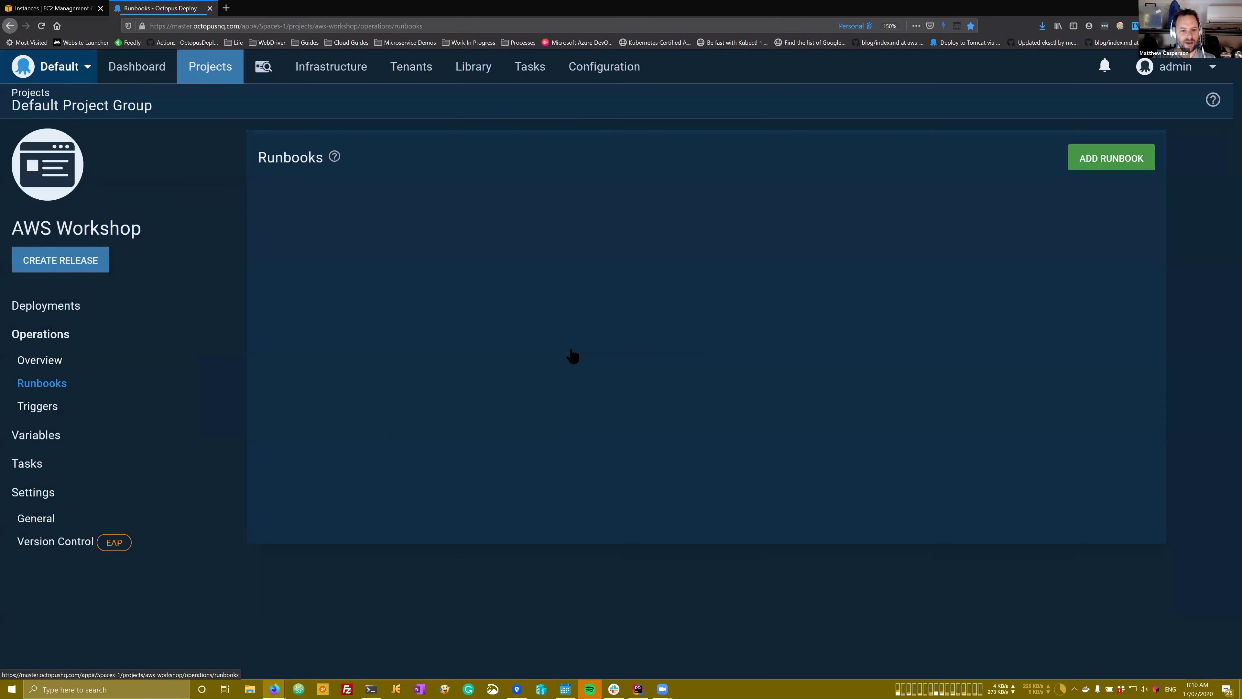
pyautogui.click(346, 250)
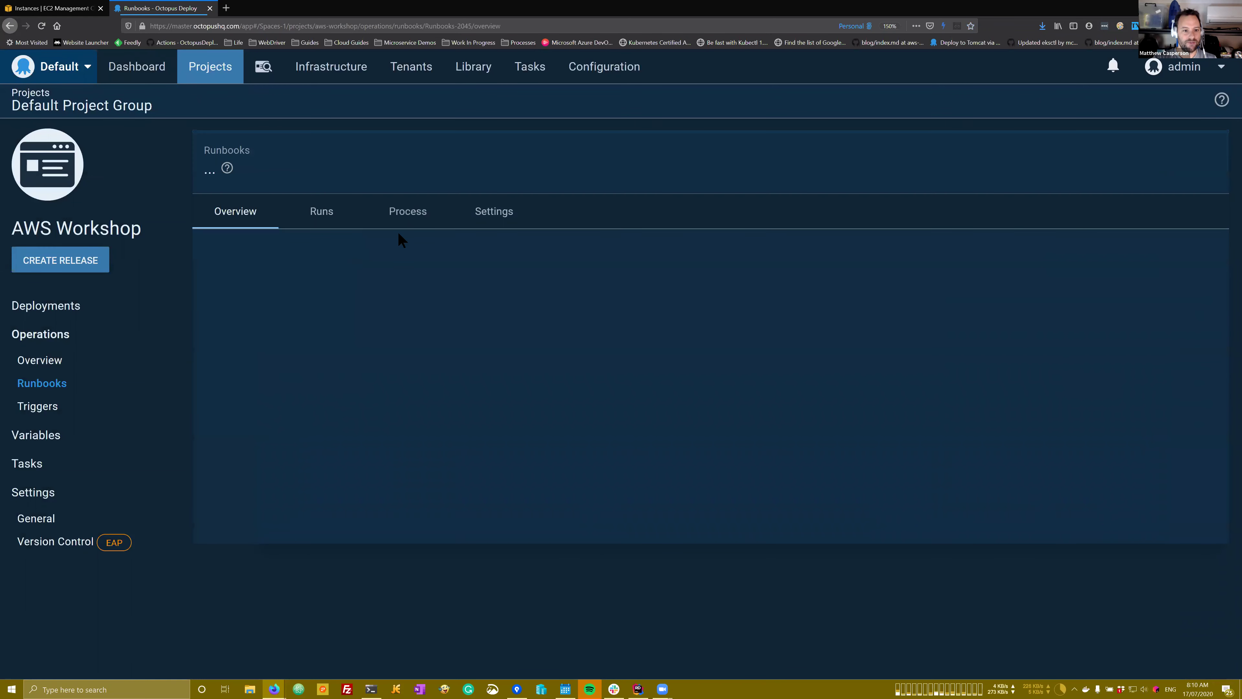
pyautogui.click(402, 218)
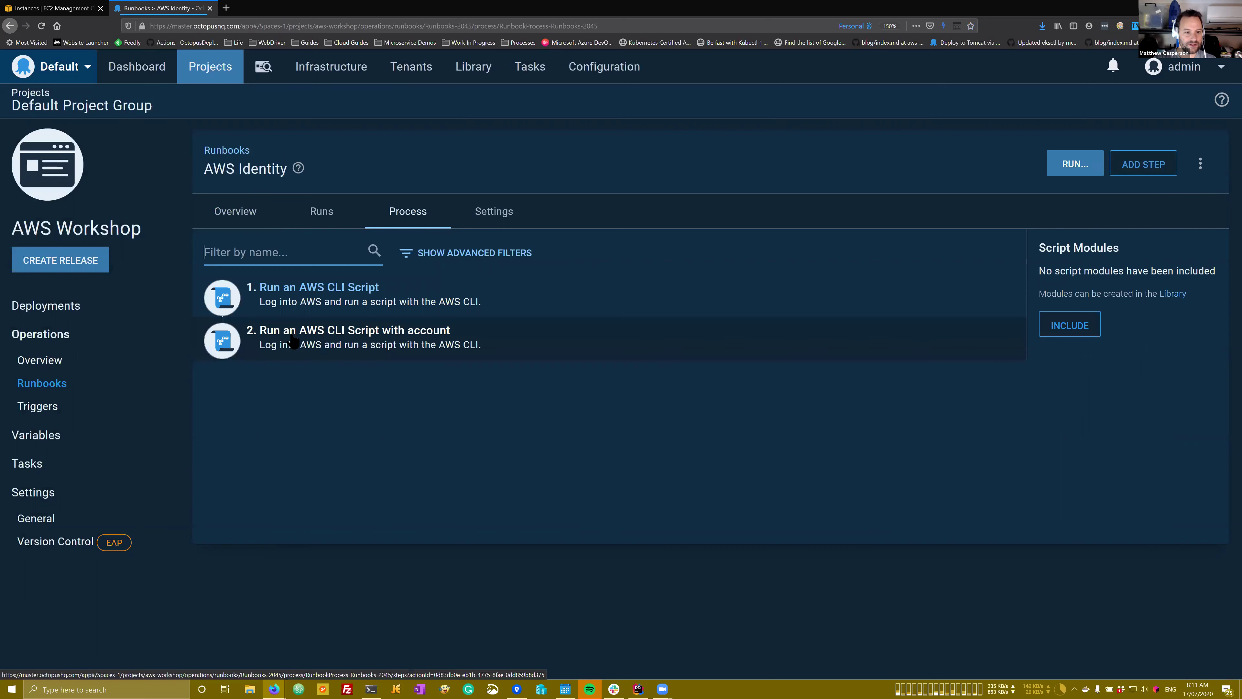
pyautogui.click(292, 341)
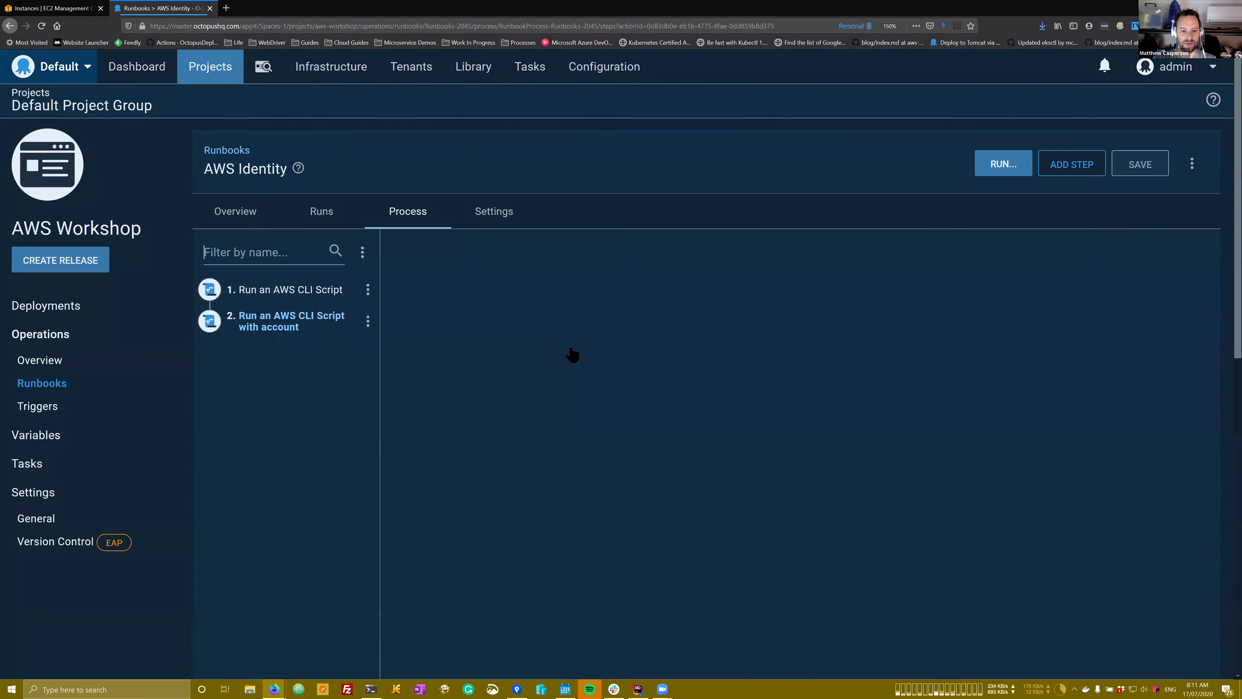
pyautogui.scroll(-3, 636, 392)
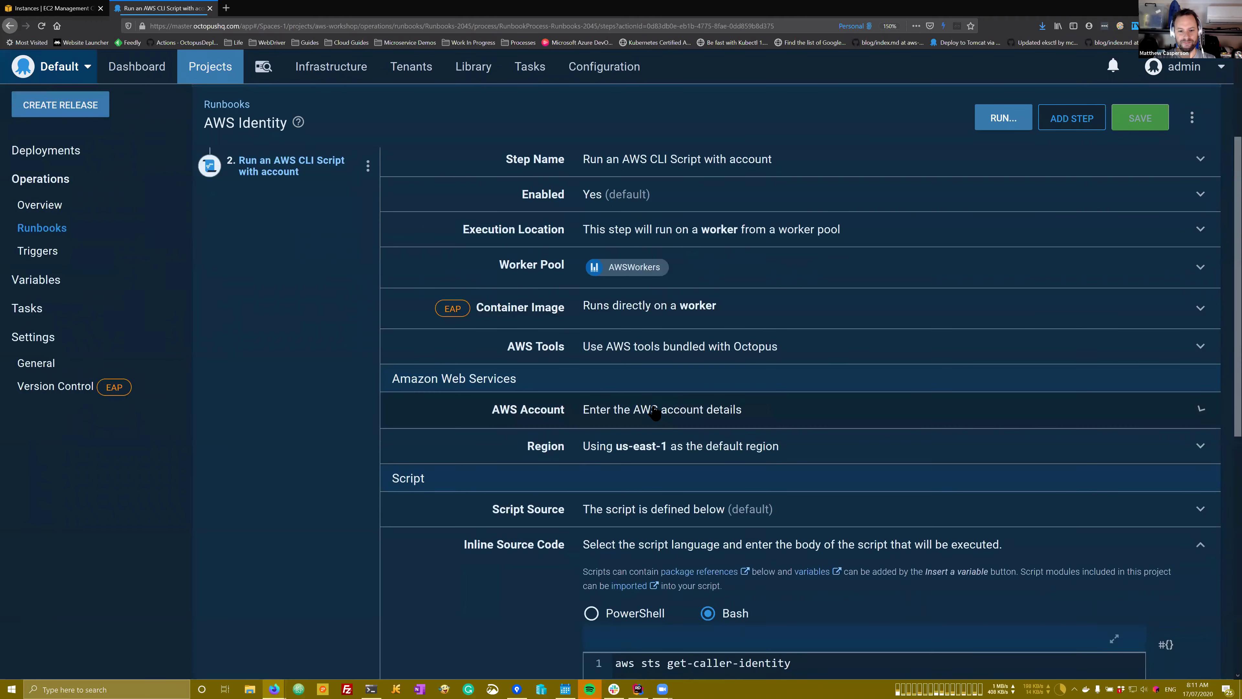
pyautogui.click(655, 414)
pyautogui.scroll(-2, 653, 437)
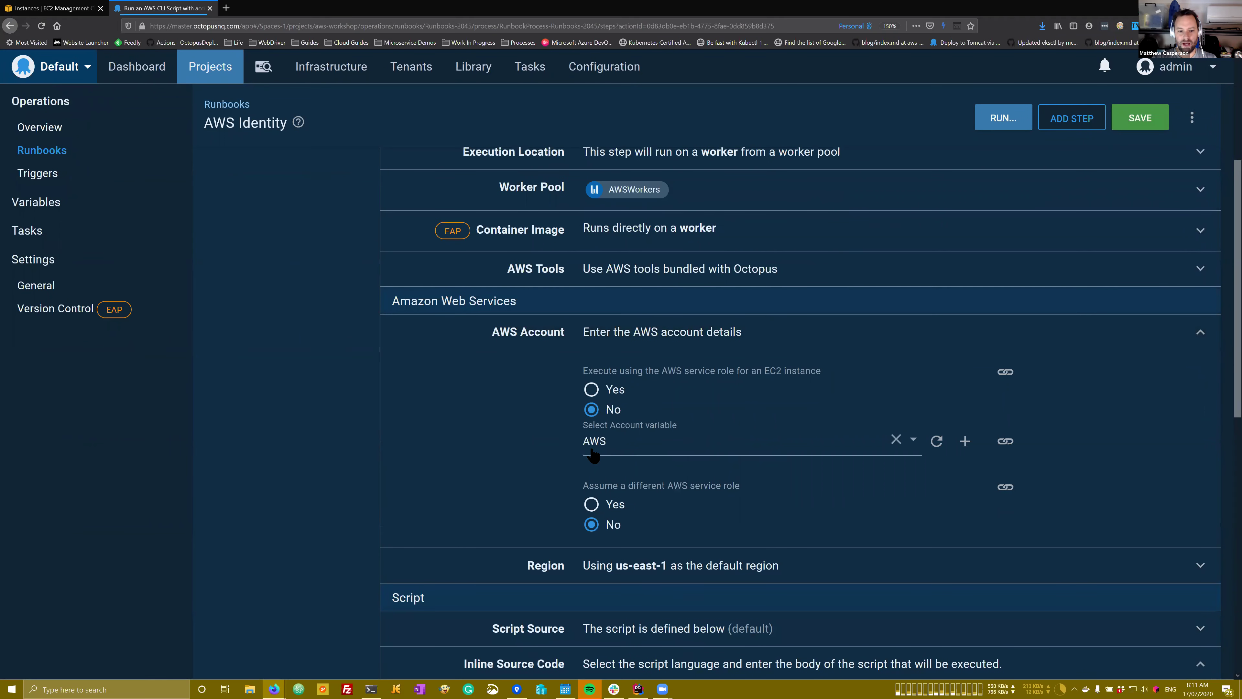
pyautogui.click(636, 198)
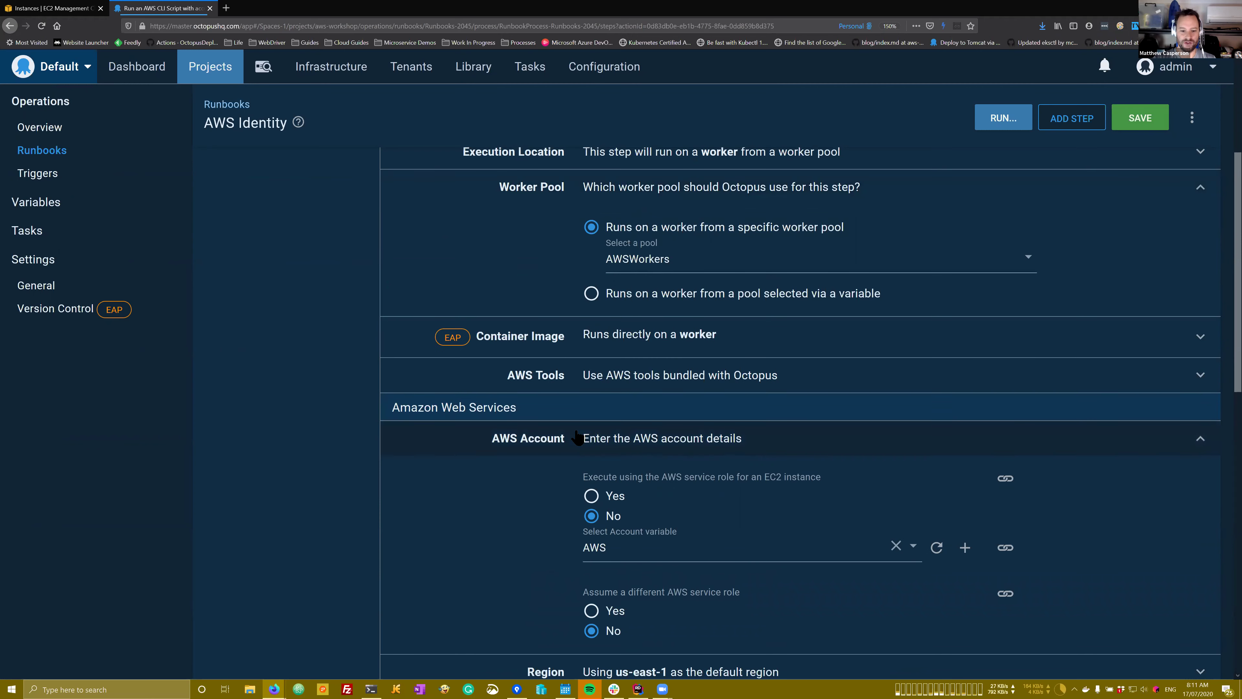
pyautogui.scroll(-2, 577, 437)
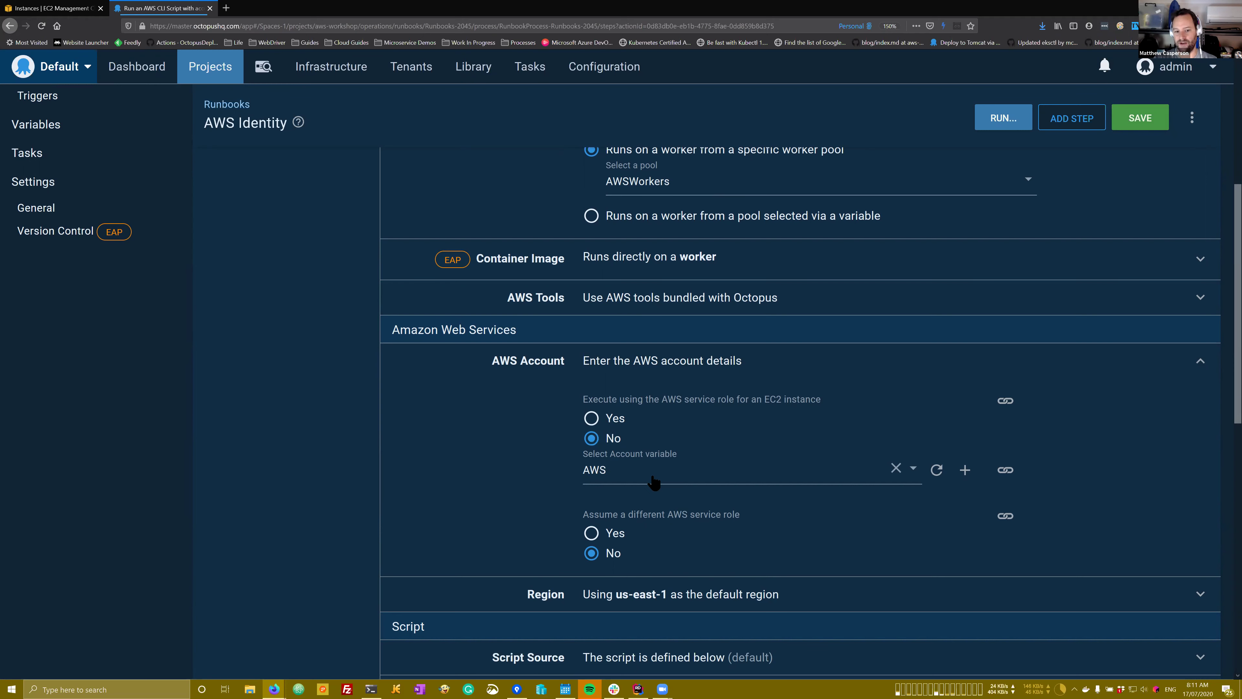
pyautogui.scroll(2, 653, 482)
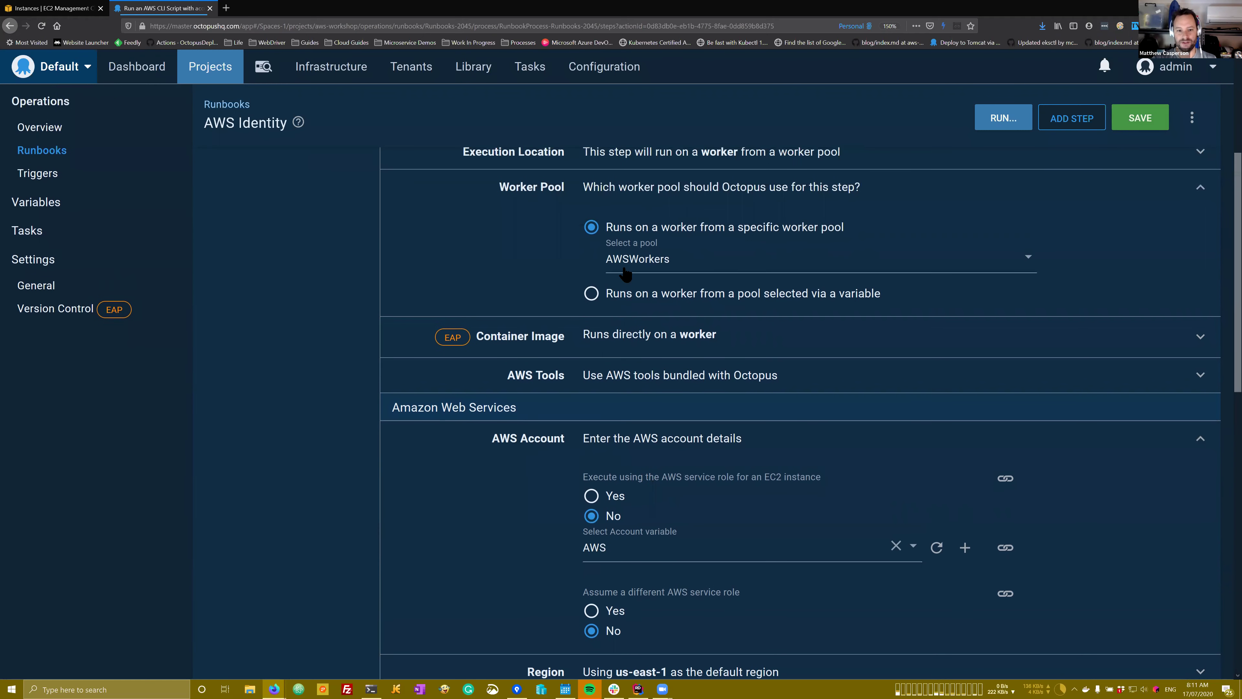
pyautogui.scroll(3, 625, 274)
# Step: Expand the first step's AWS Account section, which uses the EC2 instance service role
pyautogui.click(289, 289)
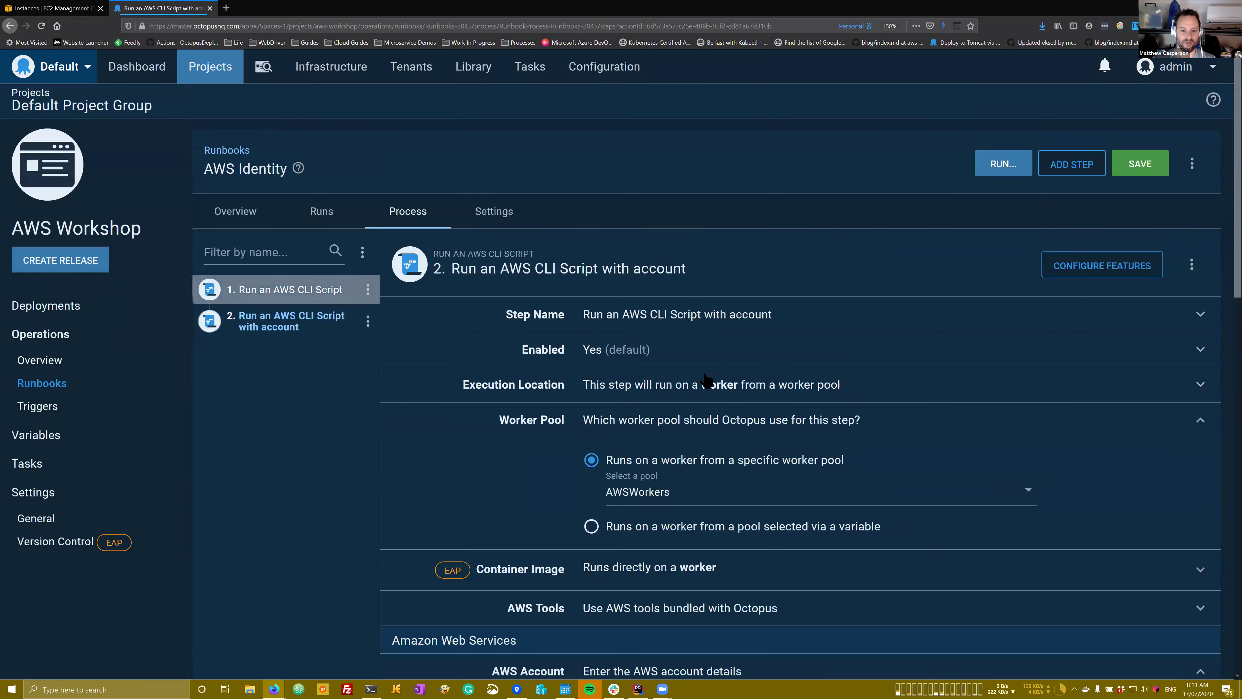
pyautogui.scroll(-5, 707, 380)
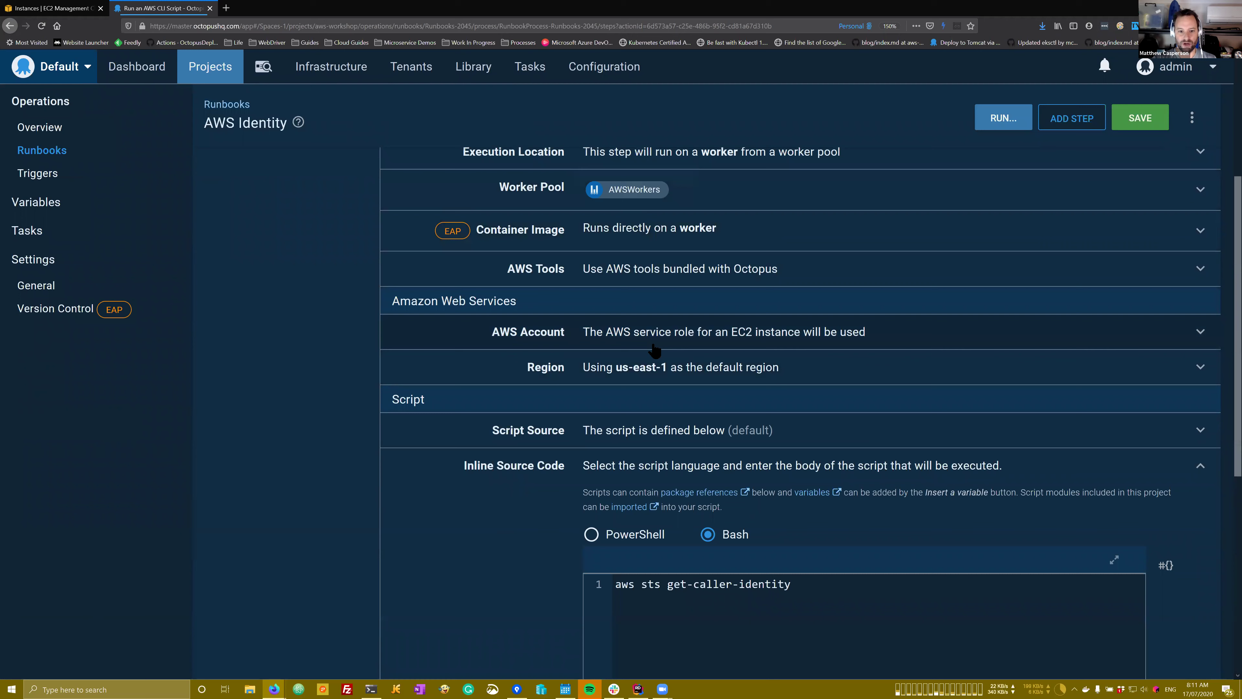
pyautogui.click(644, 342)
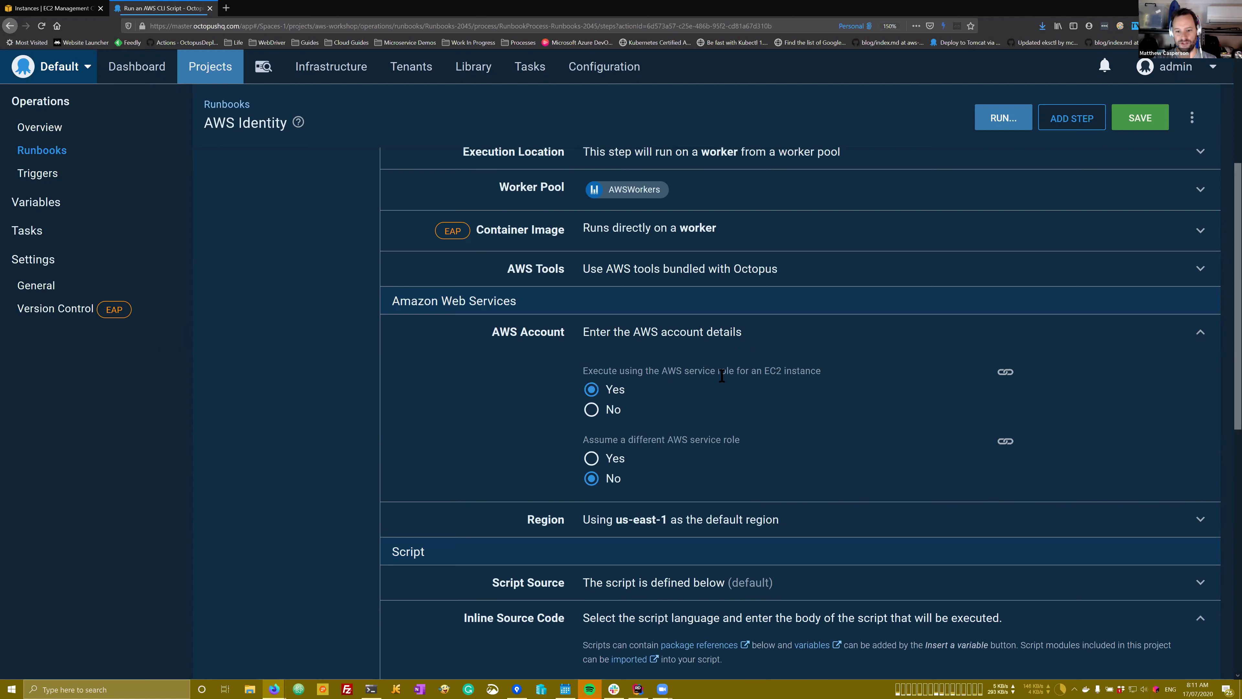
pyautogui.scroll(5, 538, 342)
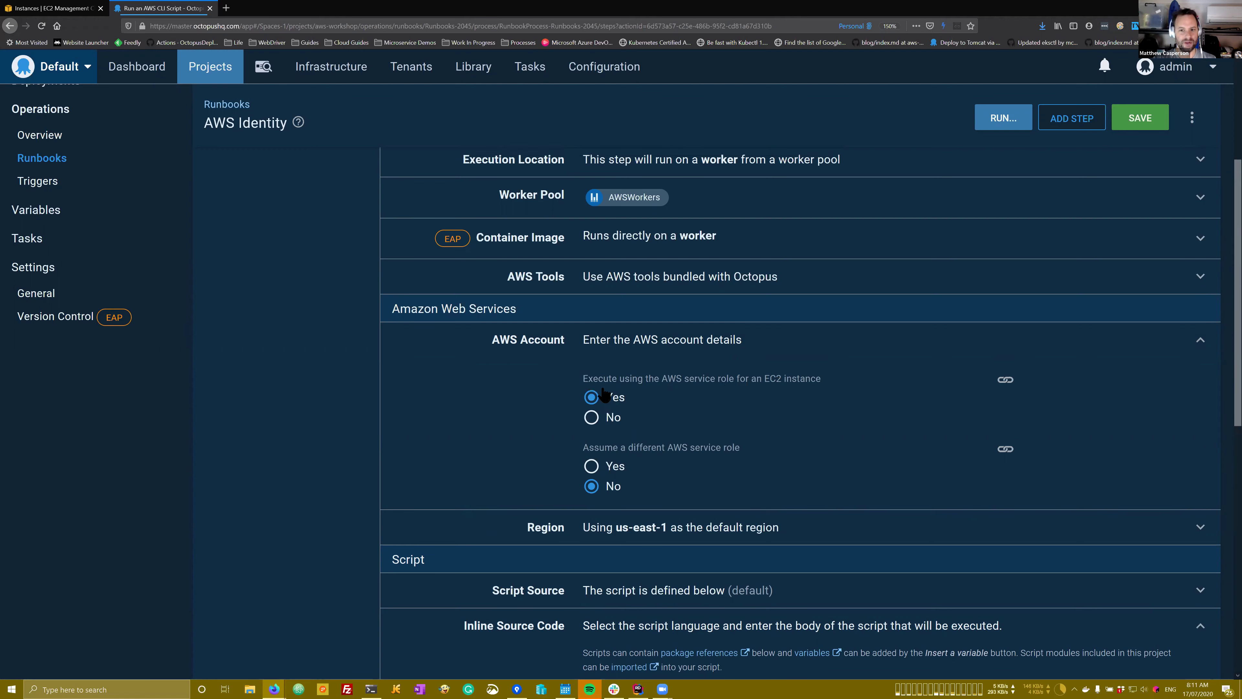
pyautogui.click(1000, 166)
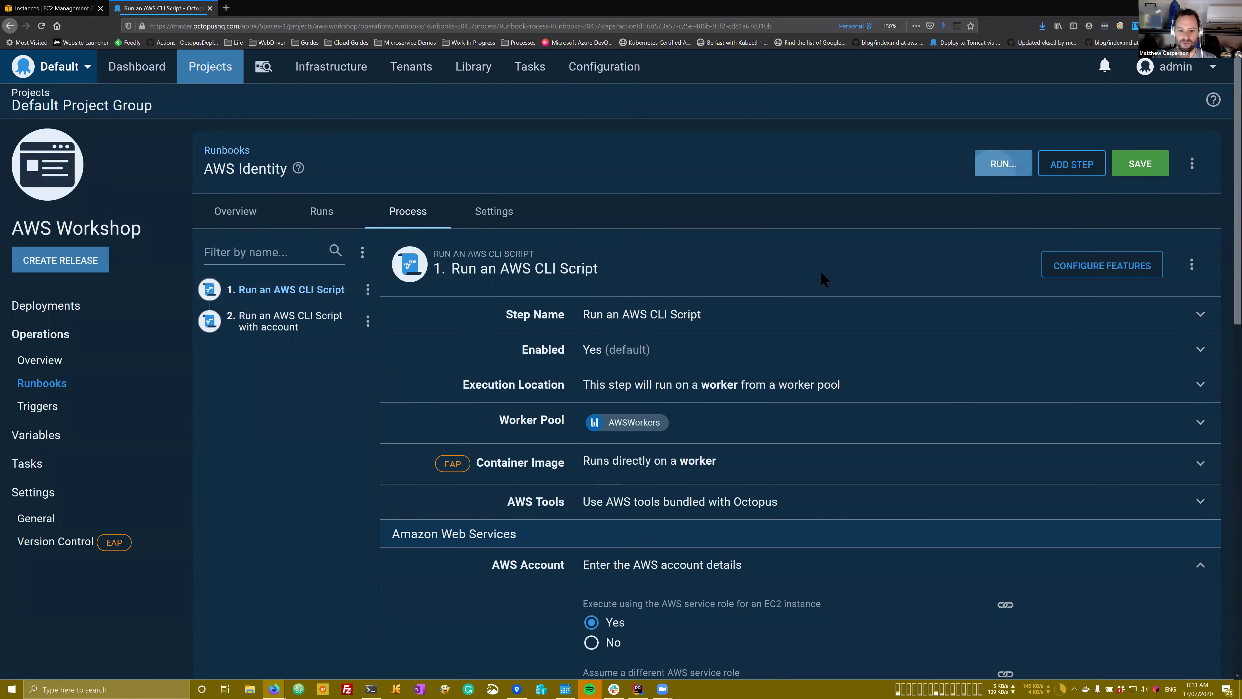
# Step: Discard changes, run the AWS Identity runbook on Dev, and open its task log
pyautogui.click(698, 412)
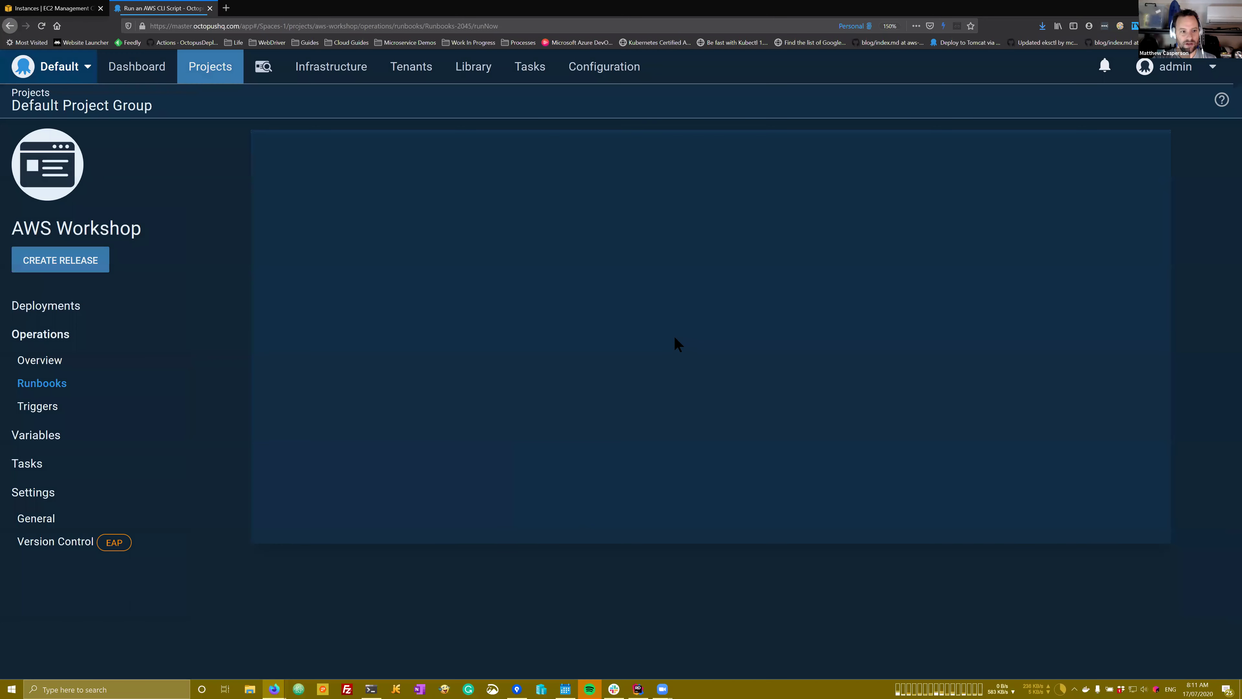
pyautogui.click(554, 269)
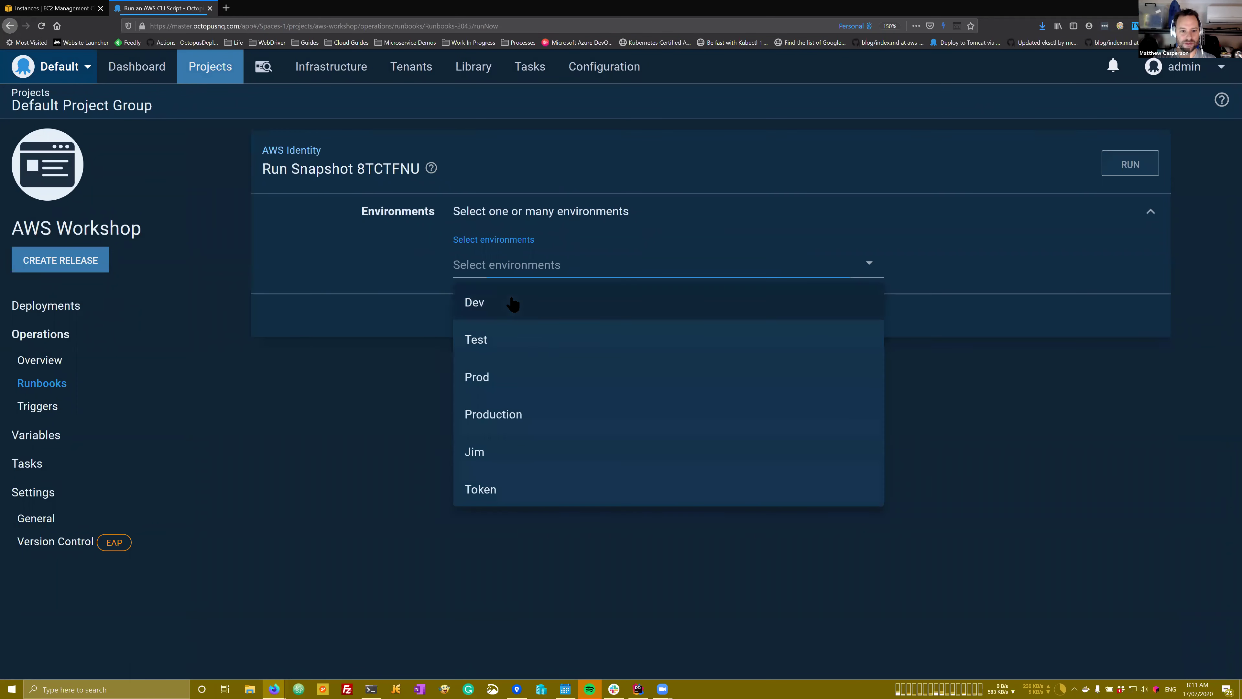
pyautogui.click(510, 303)
pyautogui.click(1119, 165)
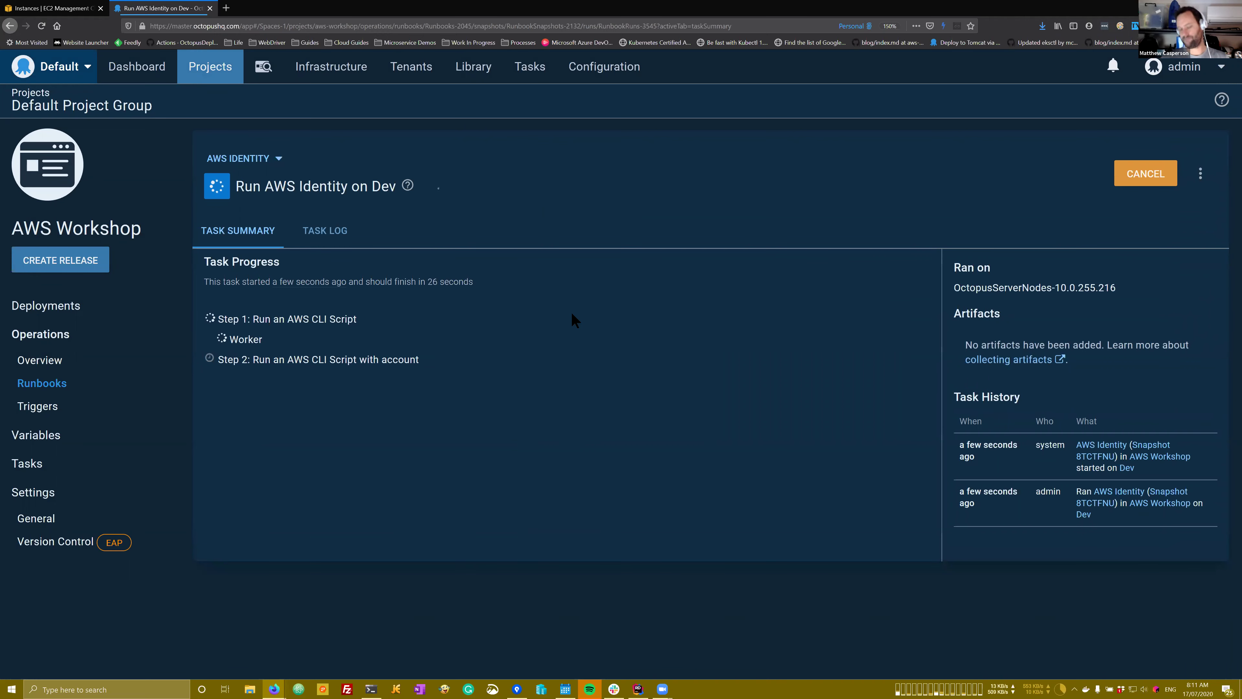
pyautogui.click(332, 245)
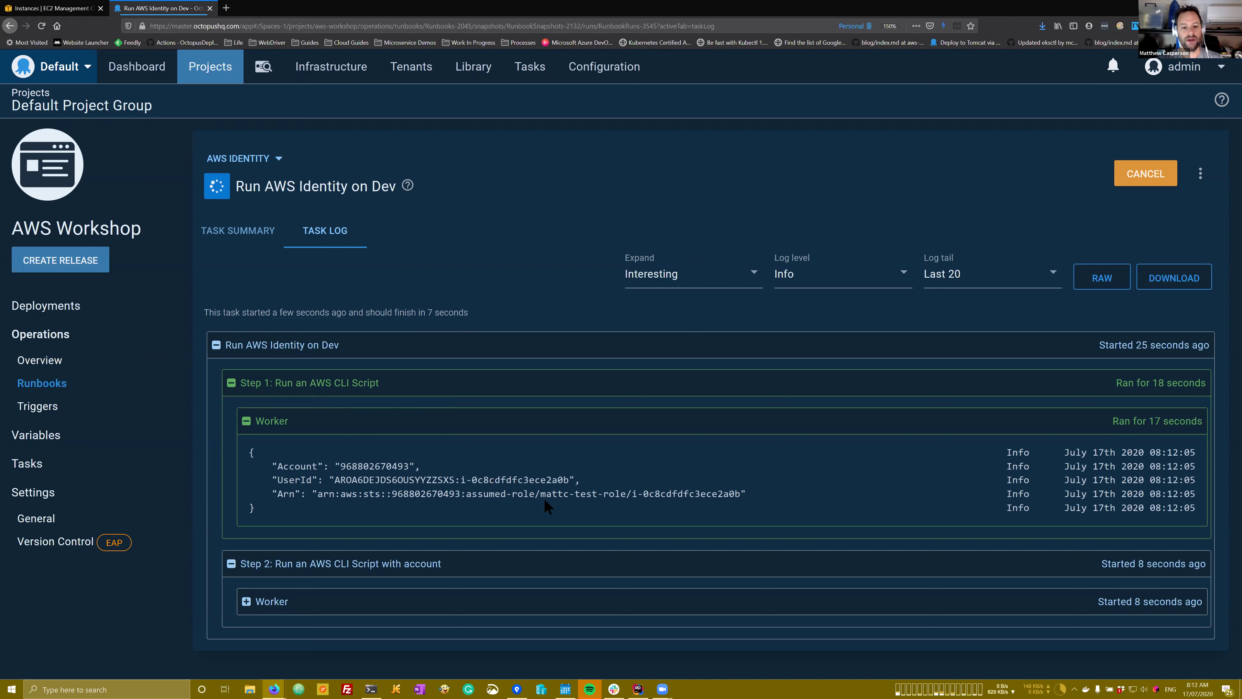
# Step: Highlight step 1's mattc-test-role assumed role and step 2's CloudResourceDeployer IAM user in the log
pyautogui.moveTo(541, 494); pyautogui.dragTo(626, 494)
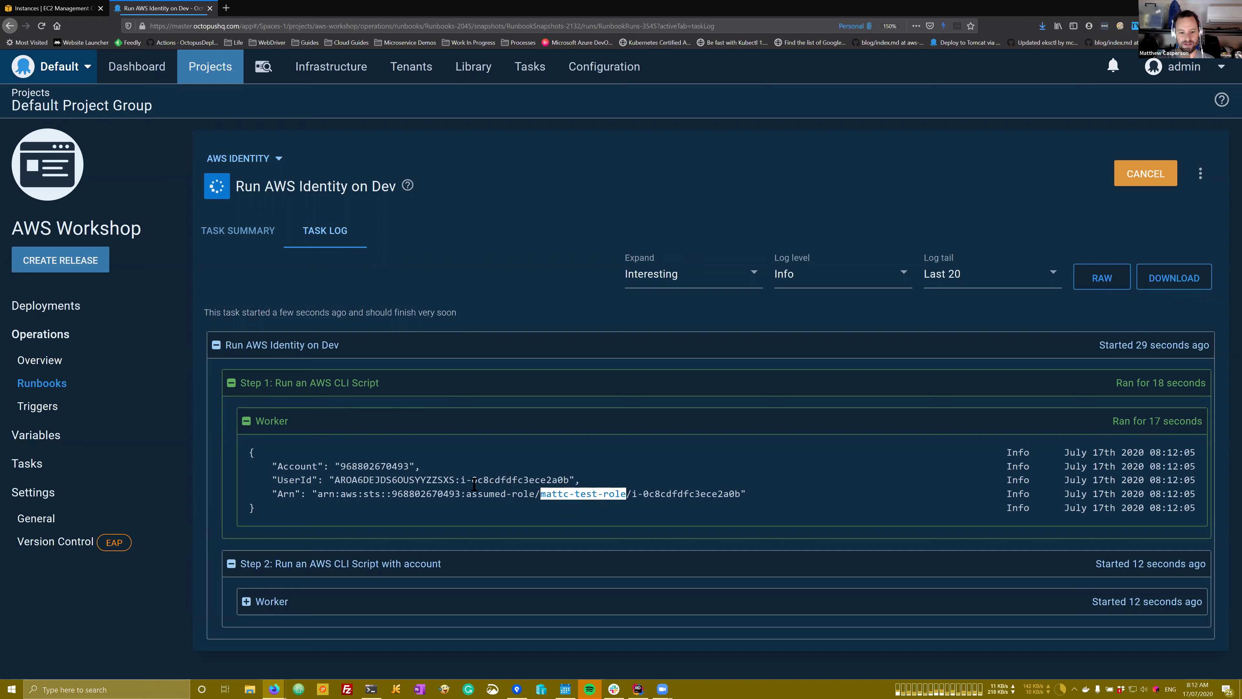
pyautogui.click(568, 509)
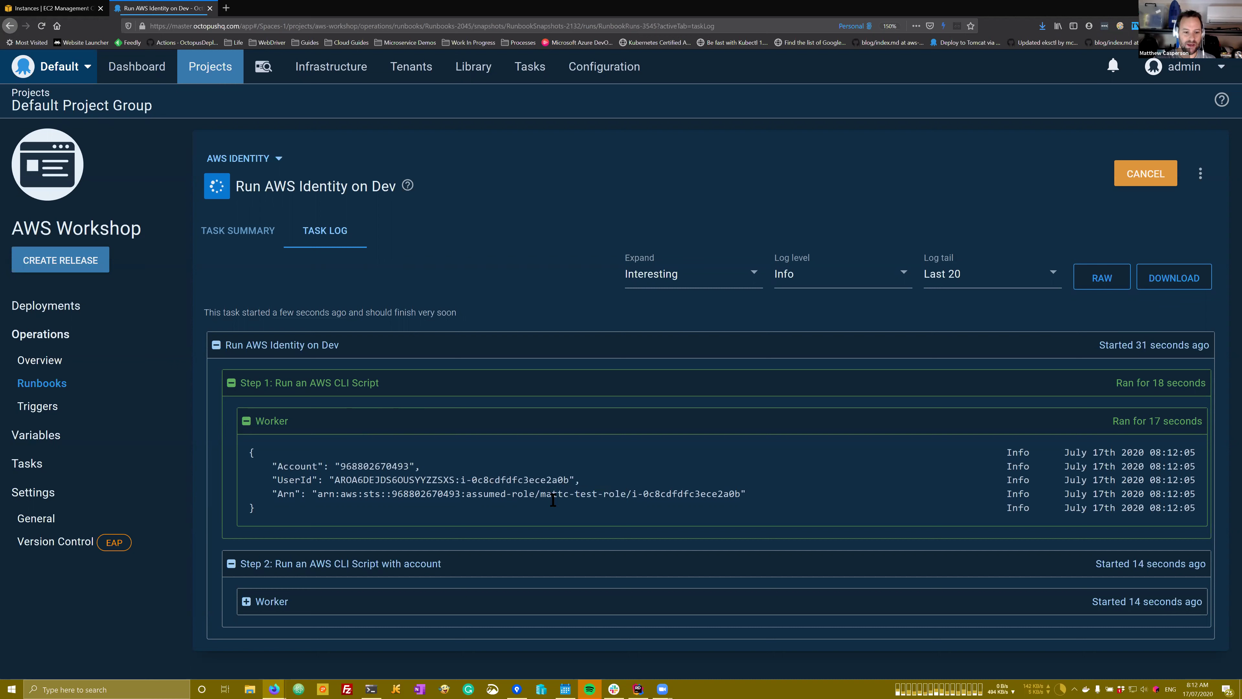
pyautogui.moveTo(540, 494); pyautogui.dragTo(626, 495)
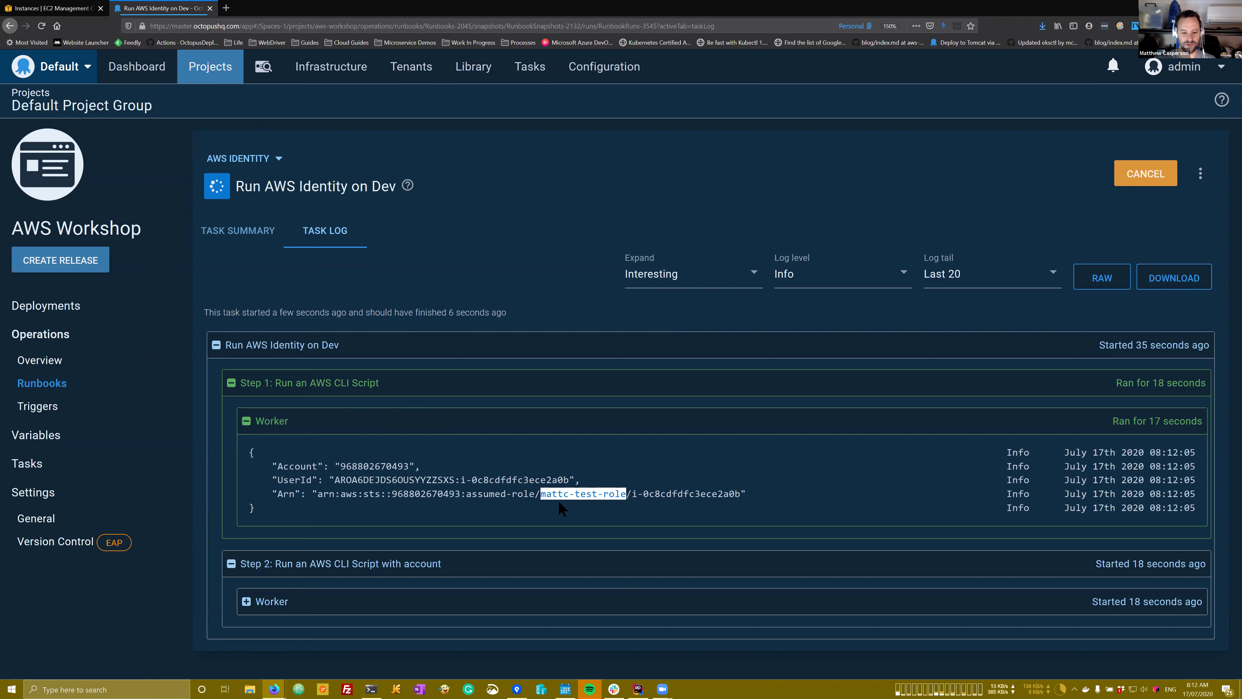
pyautogui.click(548, 497)
pyautogui.moveTo(542, 494); pyautogui.dragTo(623, 496)
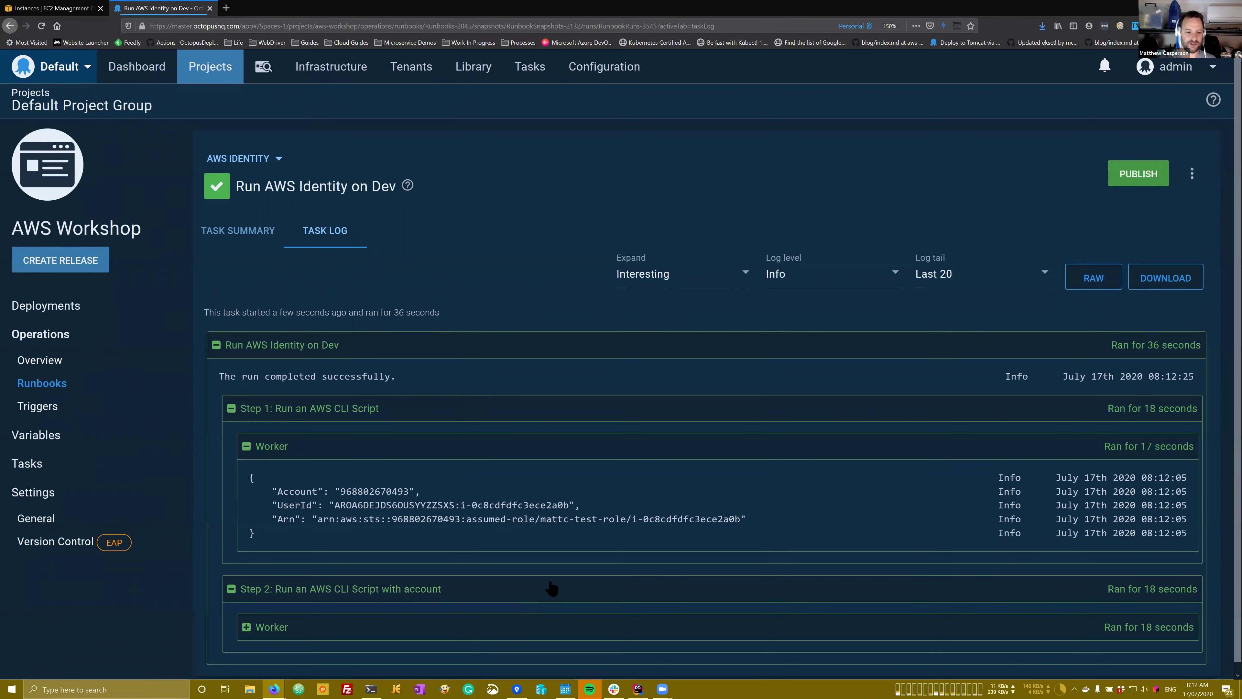
pyautogui.scroll(-2, 629, 543)
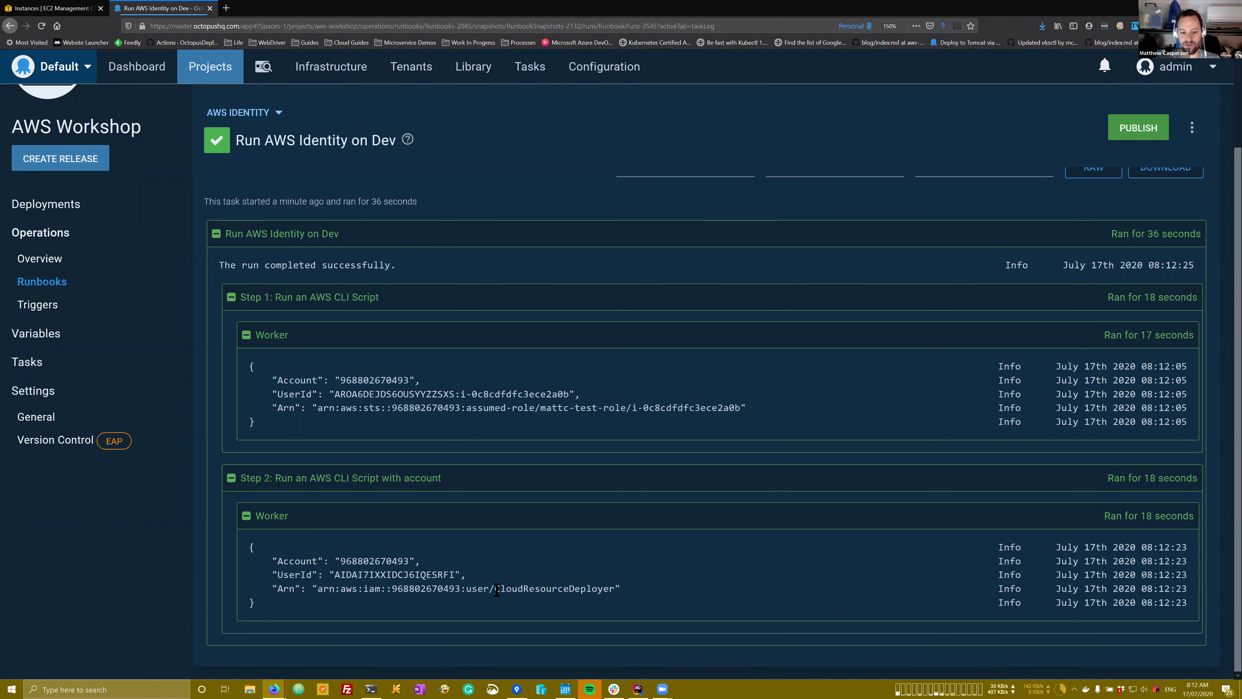
pyautogui.moveTo(493, 589); pyautogui.dragTo(602, 589)
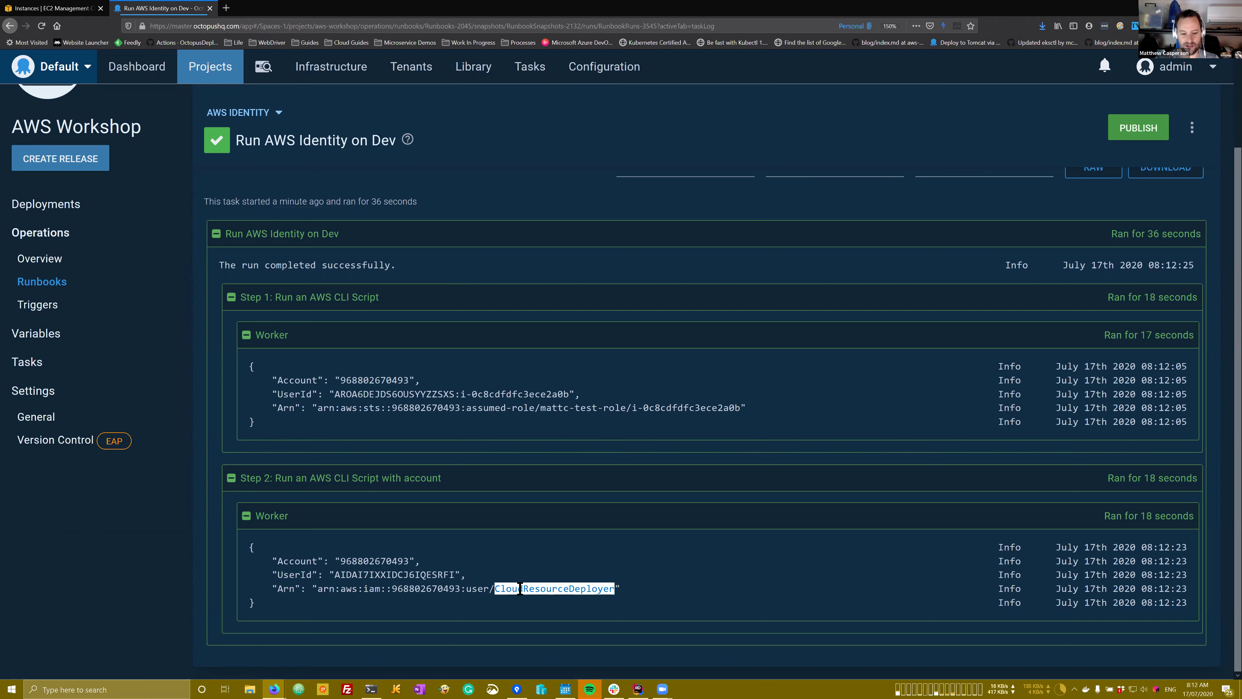
pyautogui.click(498, 589)
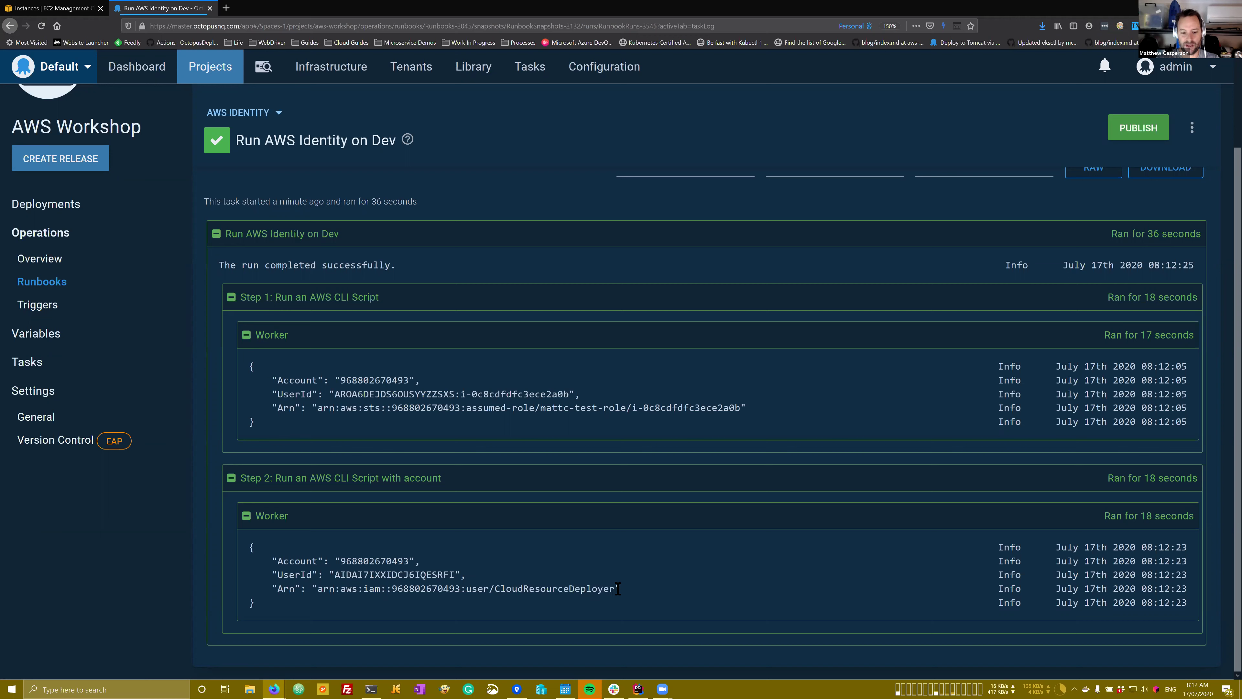
pyautogui.moveTo(616, 589); pyautogui.dragTo(494, 590)
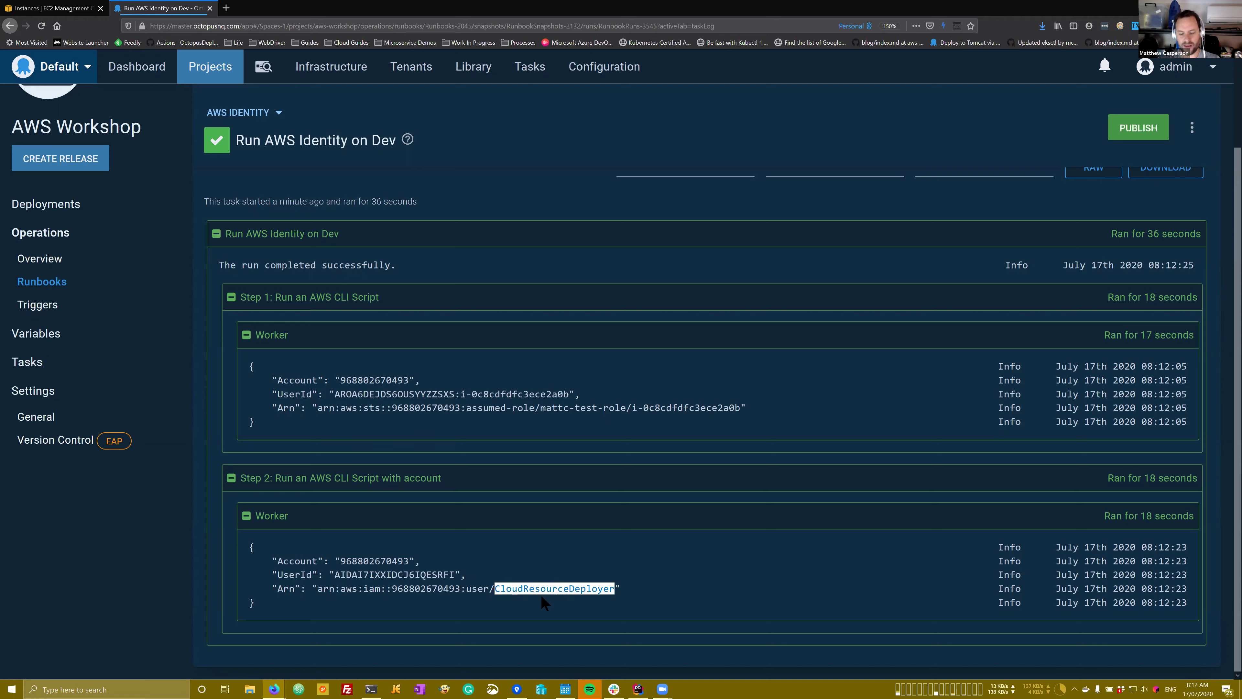
# Step: Set the AWS Identity first step's AWS account to execute using the EC2 instance service role
pyautogui.click(42, 281)
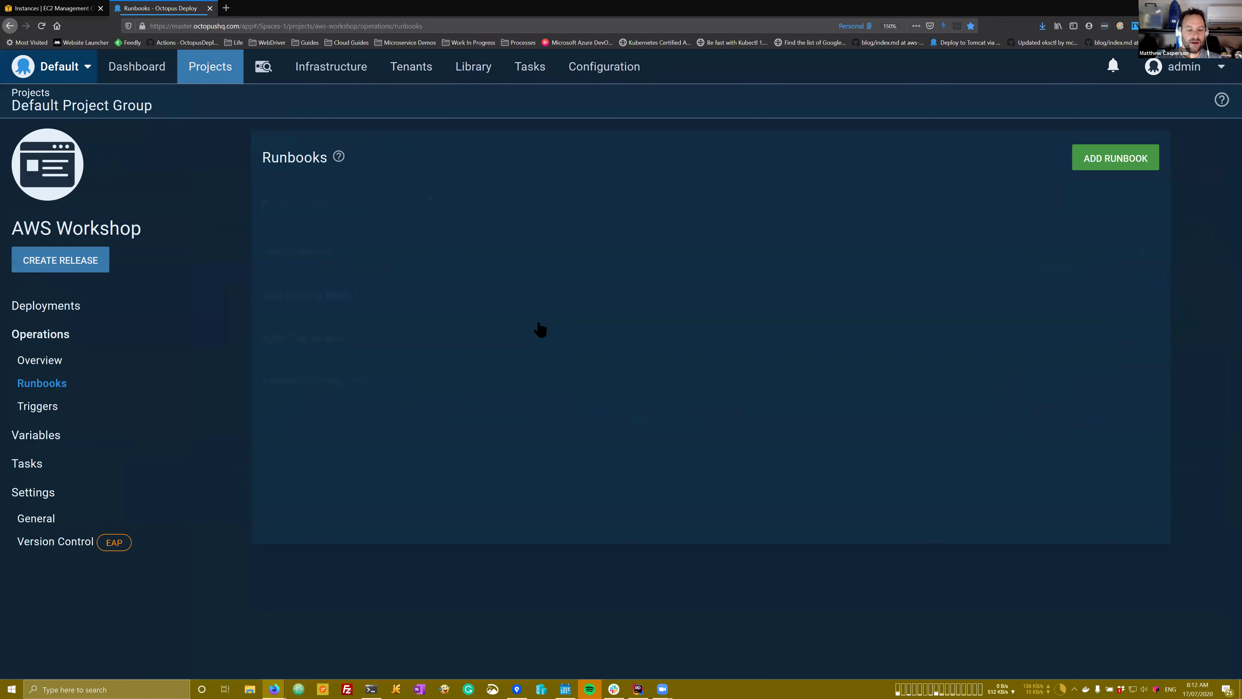
pyautogui.click(323, 248)
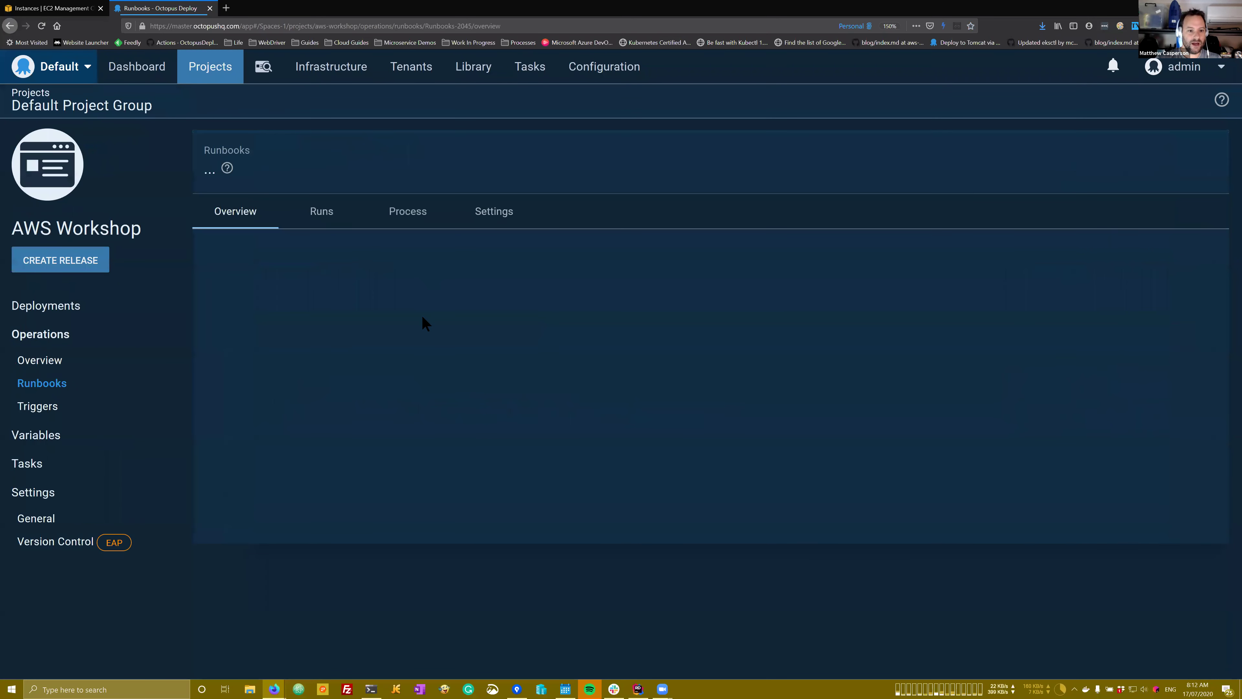
pyautogui.click(408, 210)
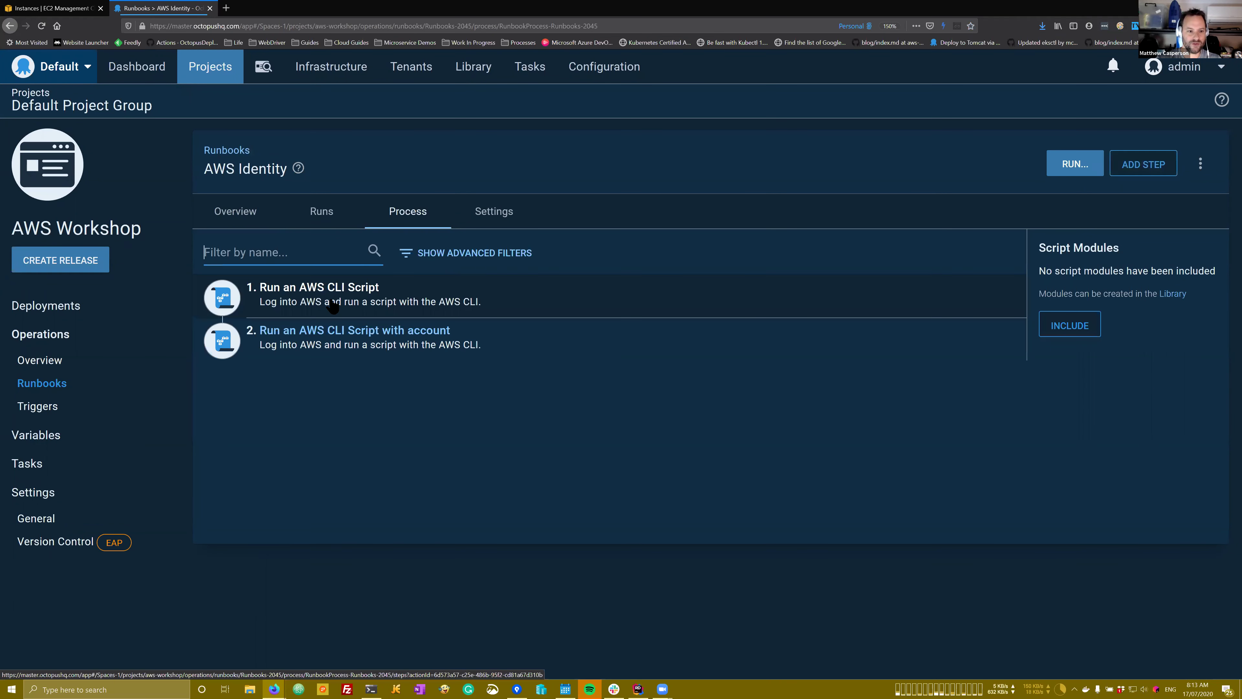
pyautogui.click(333, 304)
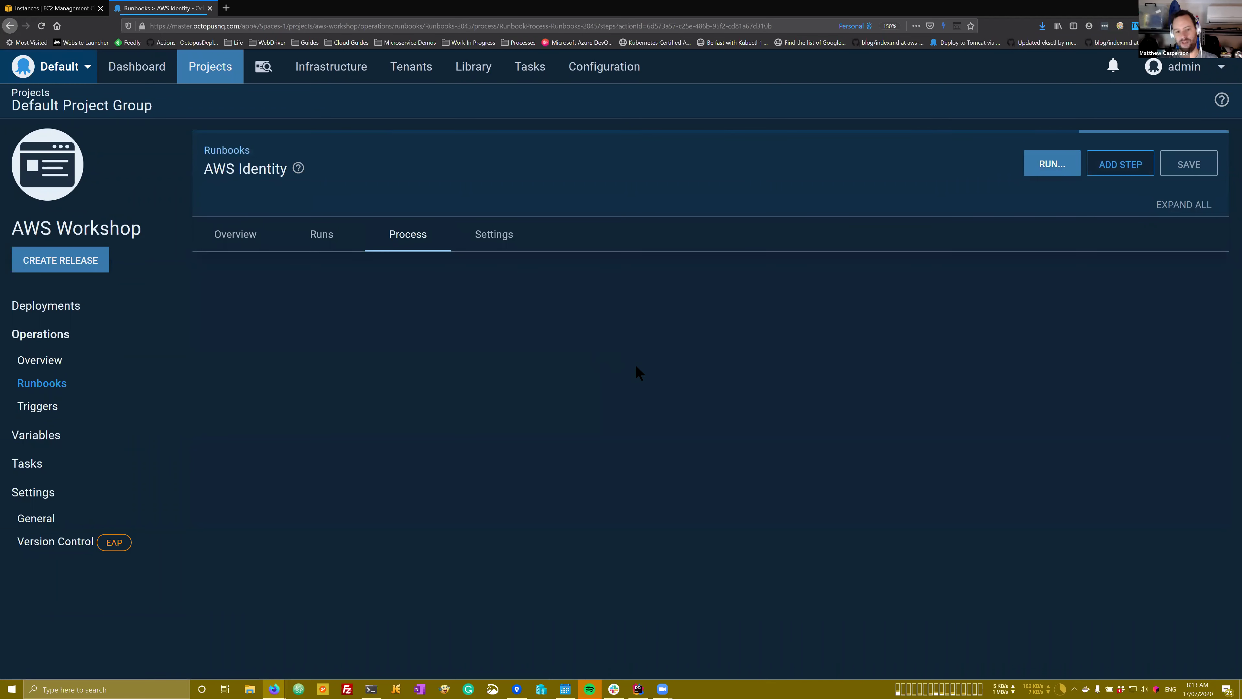
pyautogui.scroll(-1, 646, 372)
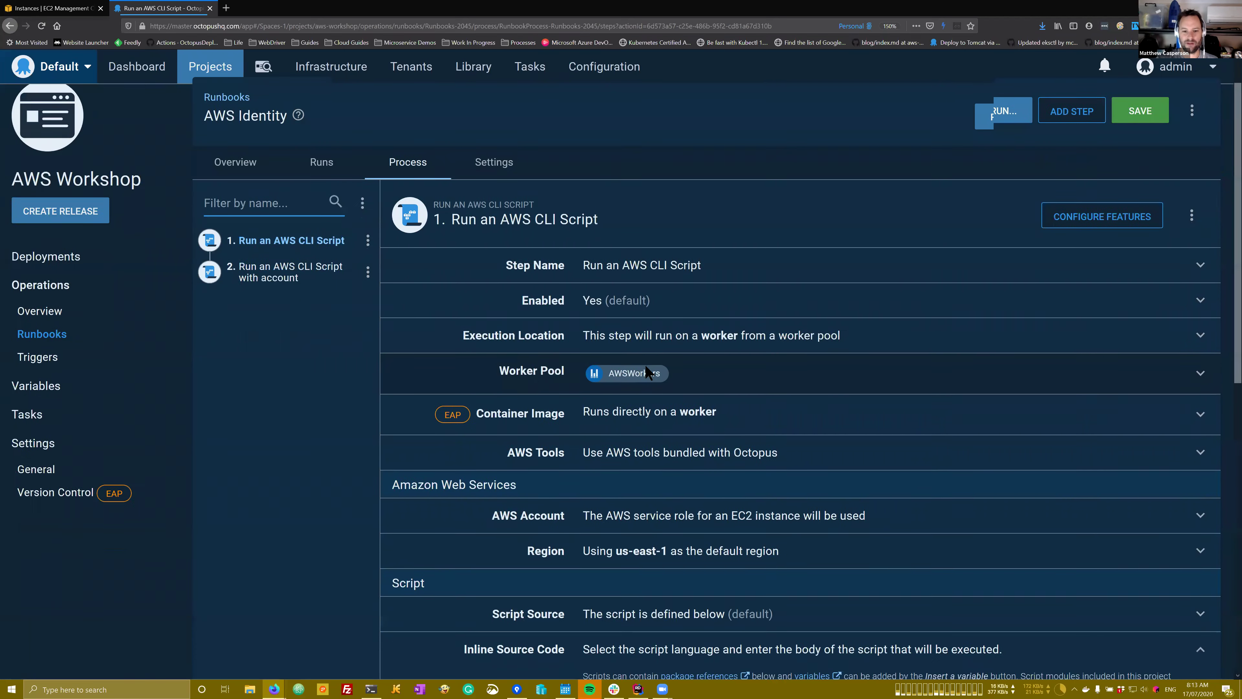
pyautogui.scroll(-5, 647, 372)
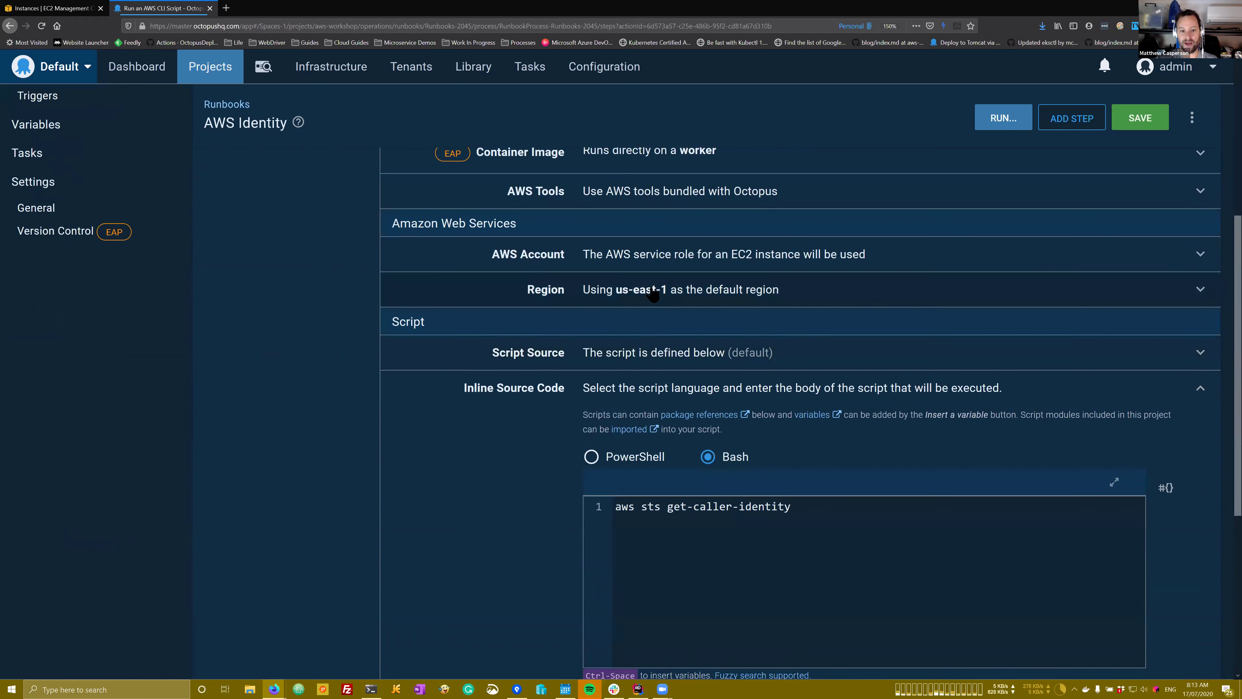
pyautogui.click(639, 265)
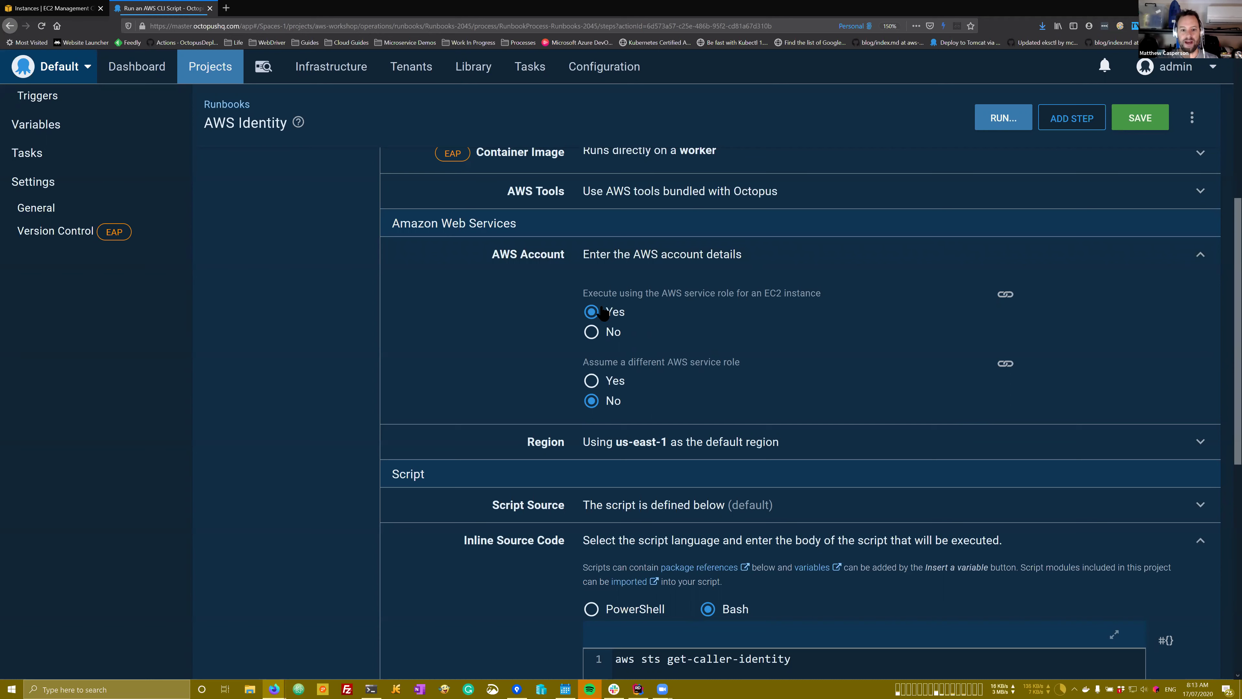
pyautogui.click(331, 66)
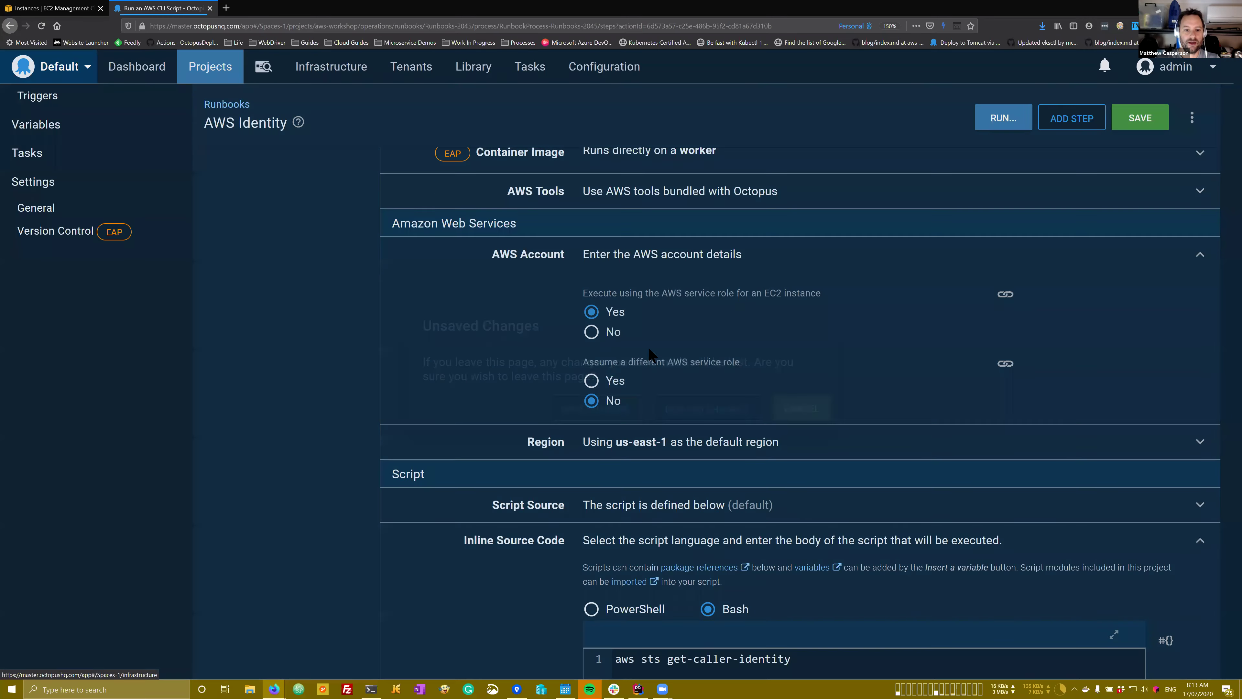
# Step: Discard the step edits and expand the EKS deployment target's Authentication settings
pyautogui.click(679, 403)
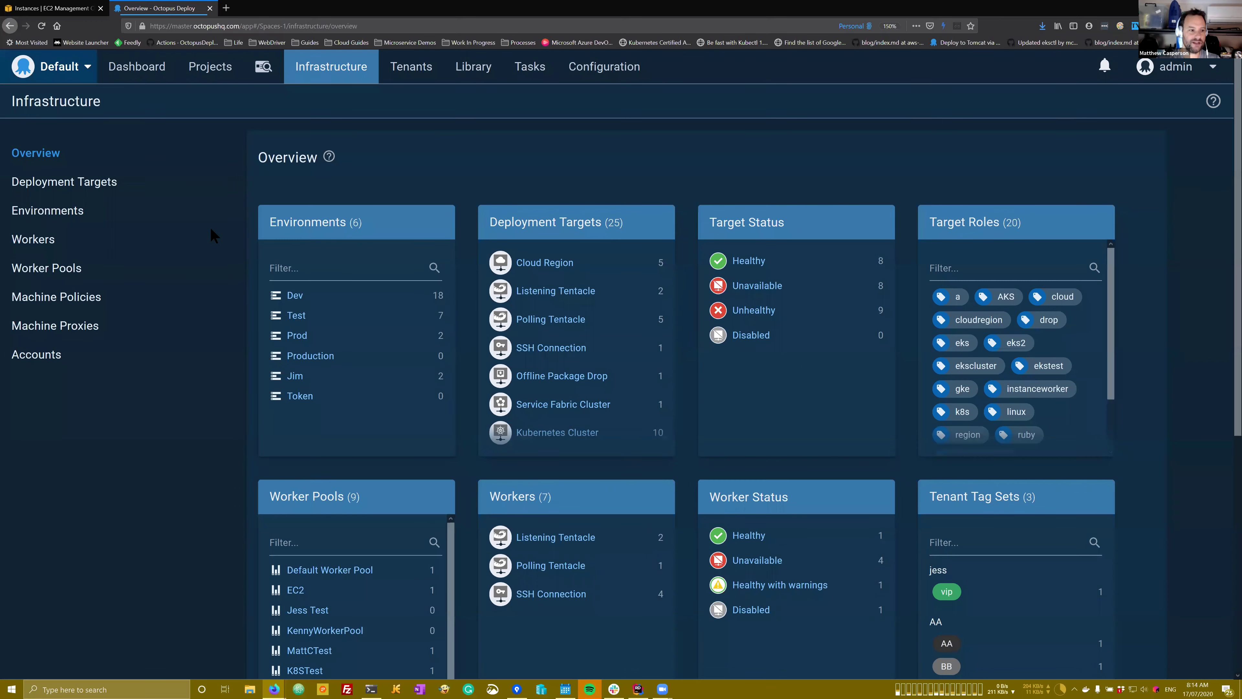
pyautogui.click(63, 186)
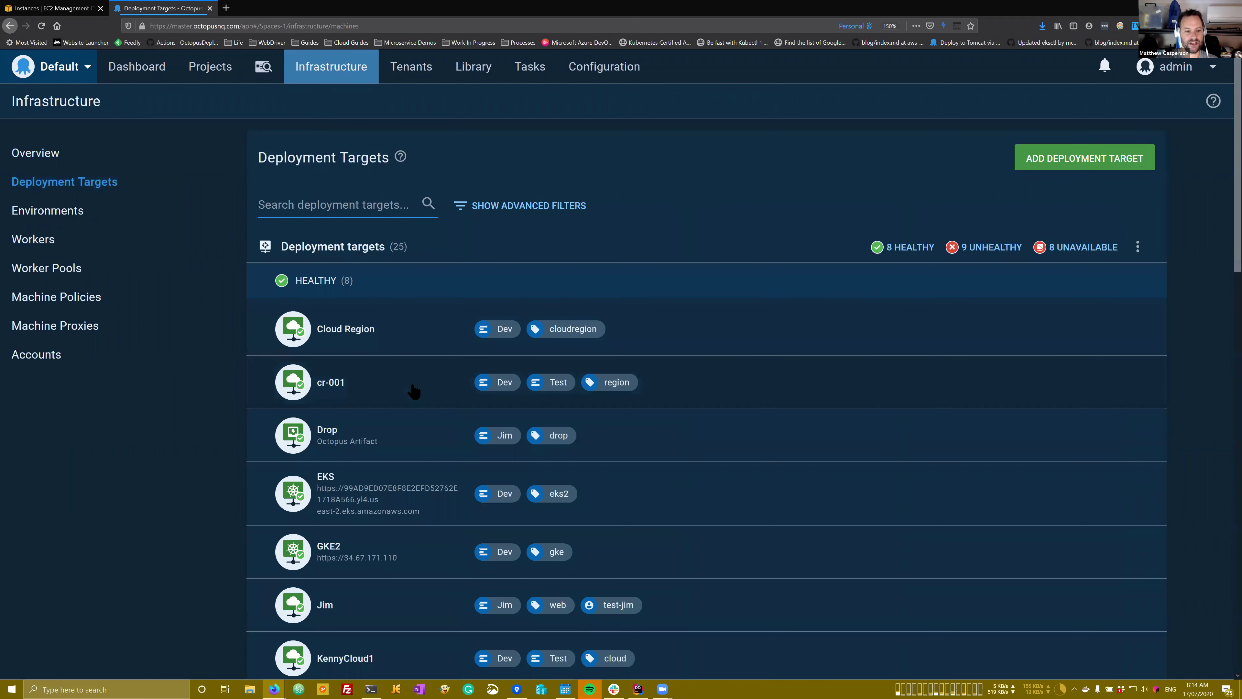
pyautogui.click(393, 483)
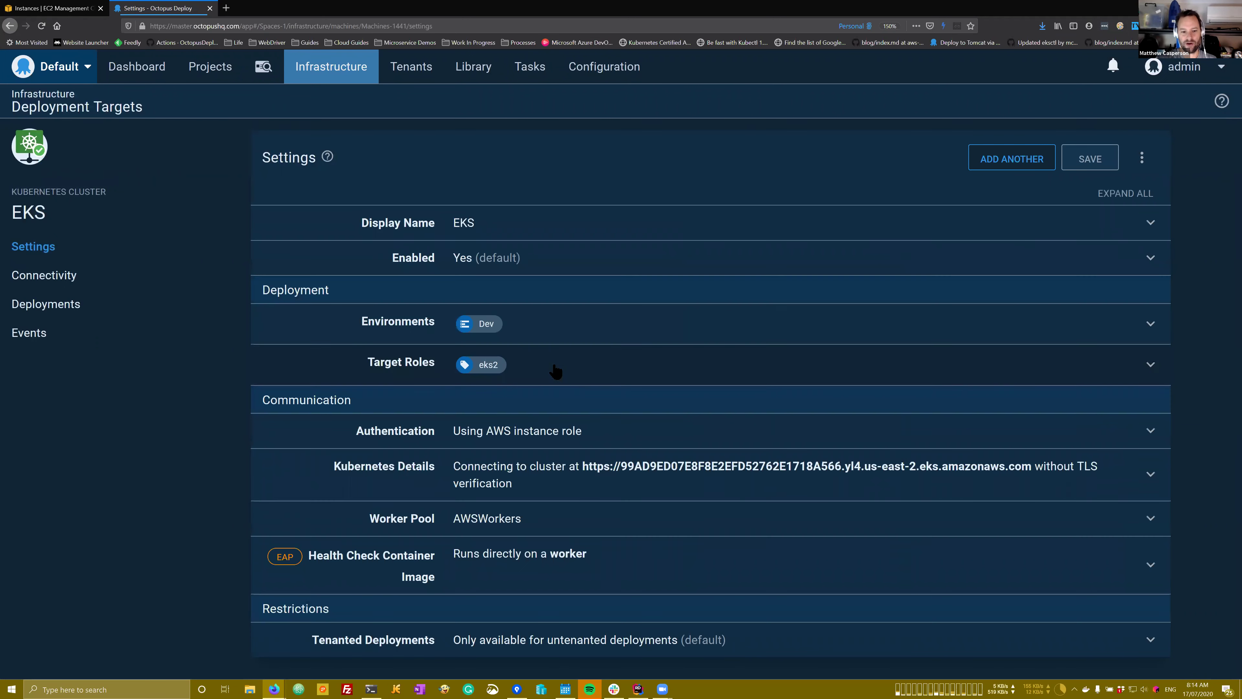
pyautogui.click(537, 420)
pyautogui.scroll(-5, 539, 423)
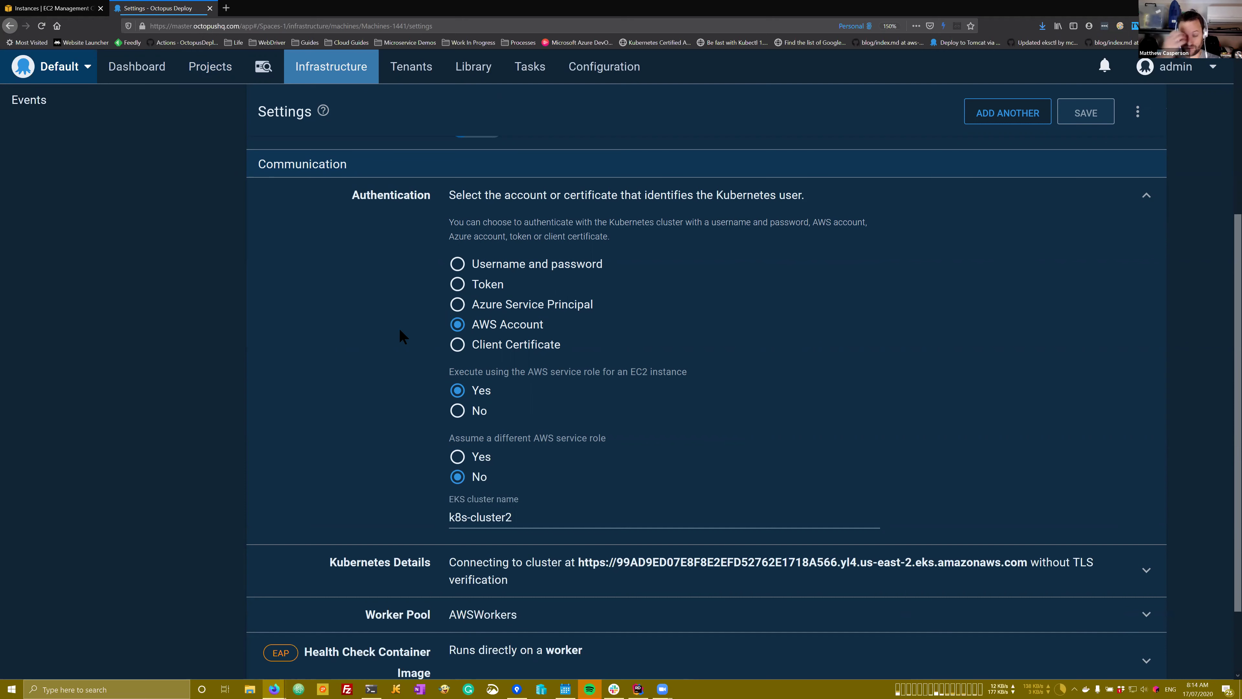
# Step: Review the EKS target's k8s-cluster2 cluster URL and expand its AWSWorkers worker pool setting
pyautogui.scroll(-2, 533, 377)
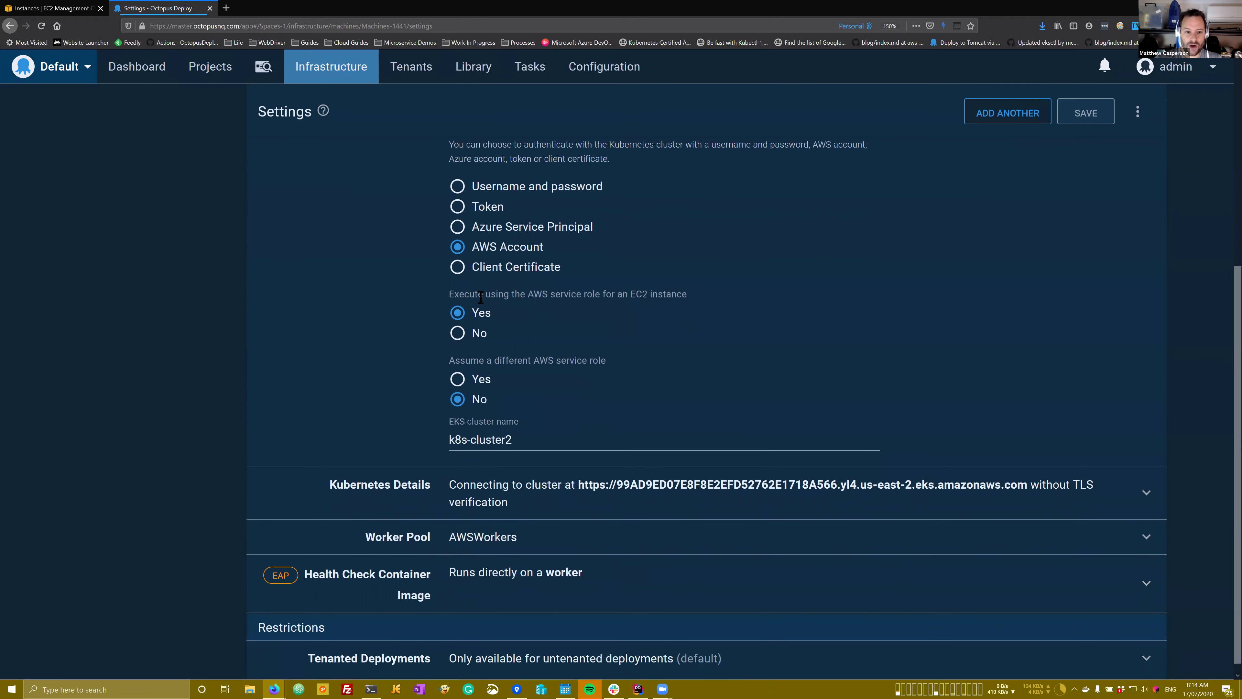
pyautogui.scroll(6, 481, 297)
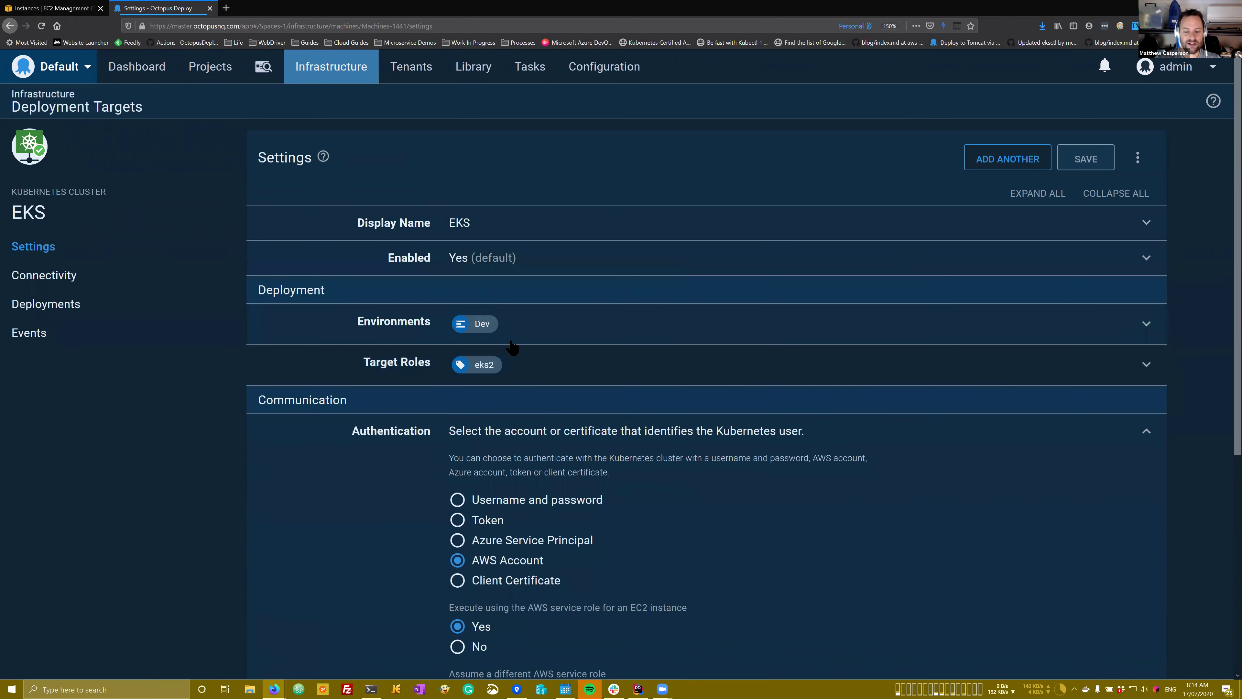
pyautogui.scroll(-2, 540, 343)
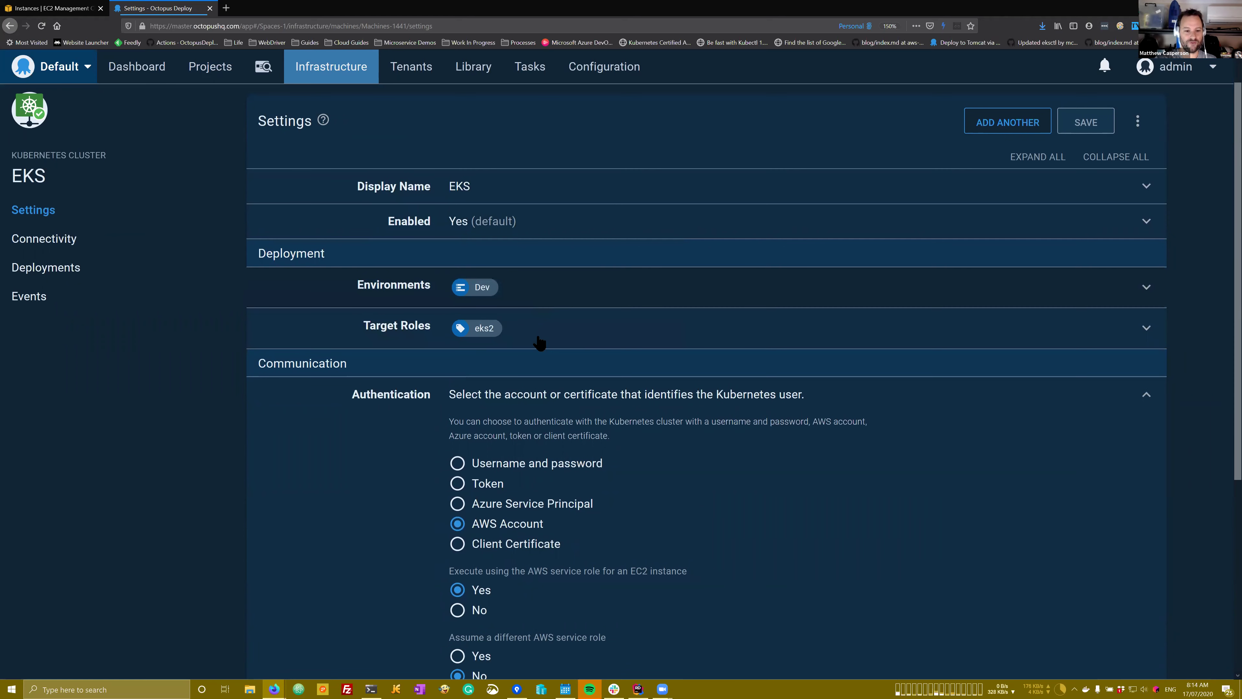
pyautogui.scroll(-6, 539, 343)
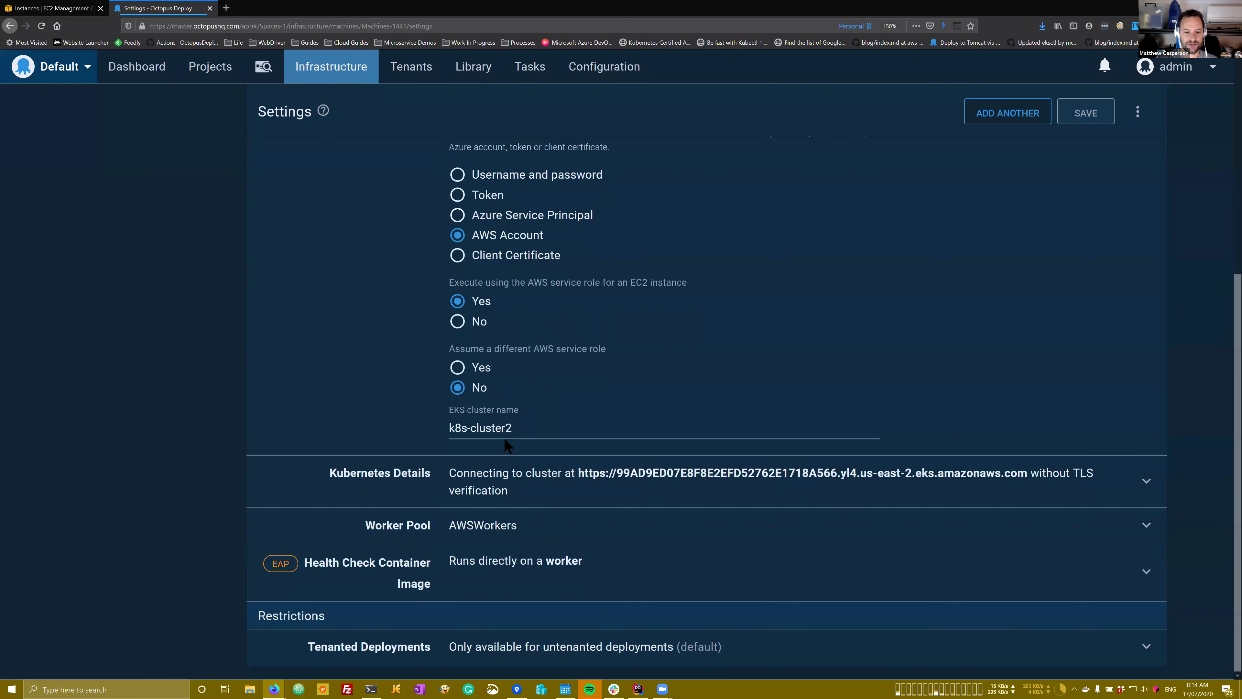
pyautogui.scroll(-4, 543, 446)
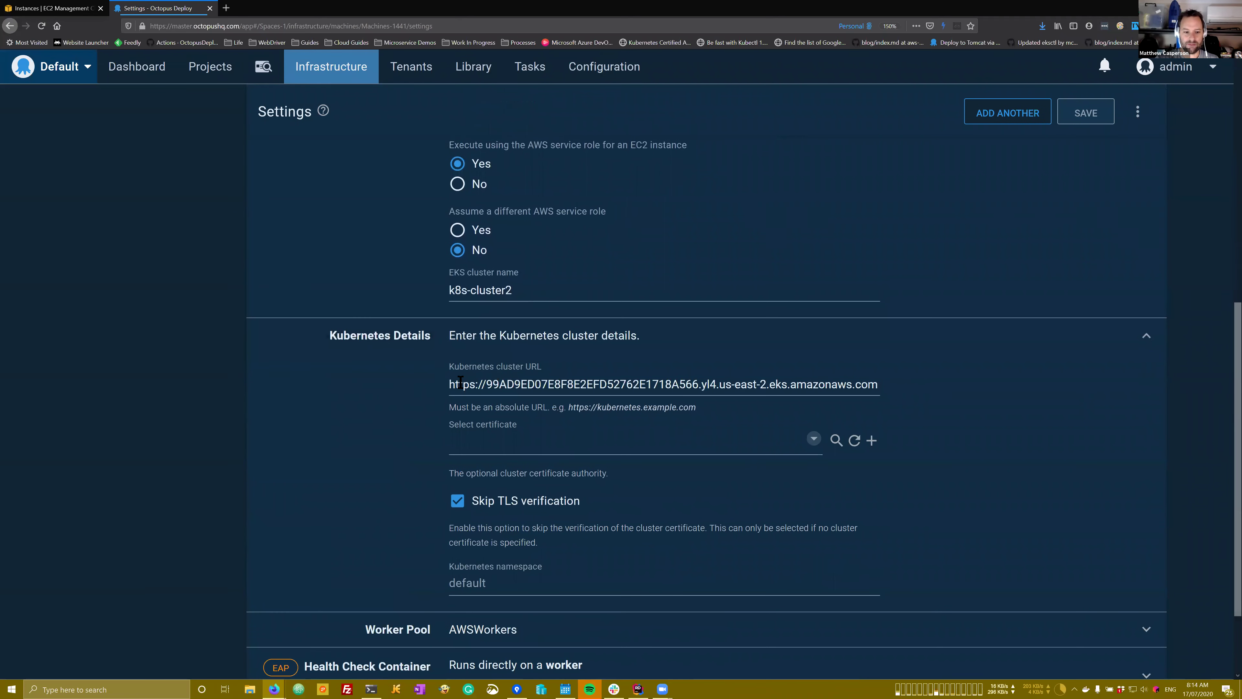
pyautogui.moveTo(449, 385); pyautogui.dragTo(898, 388)
pyautogui.scroll(6, 561, 384)
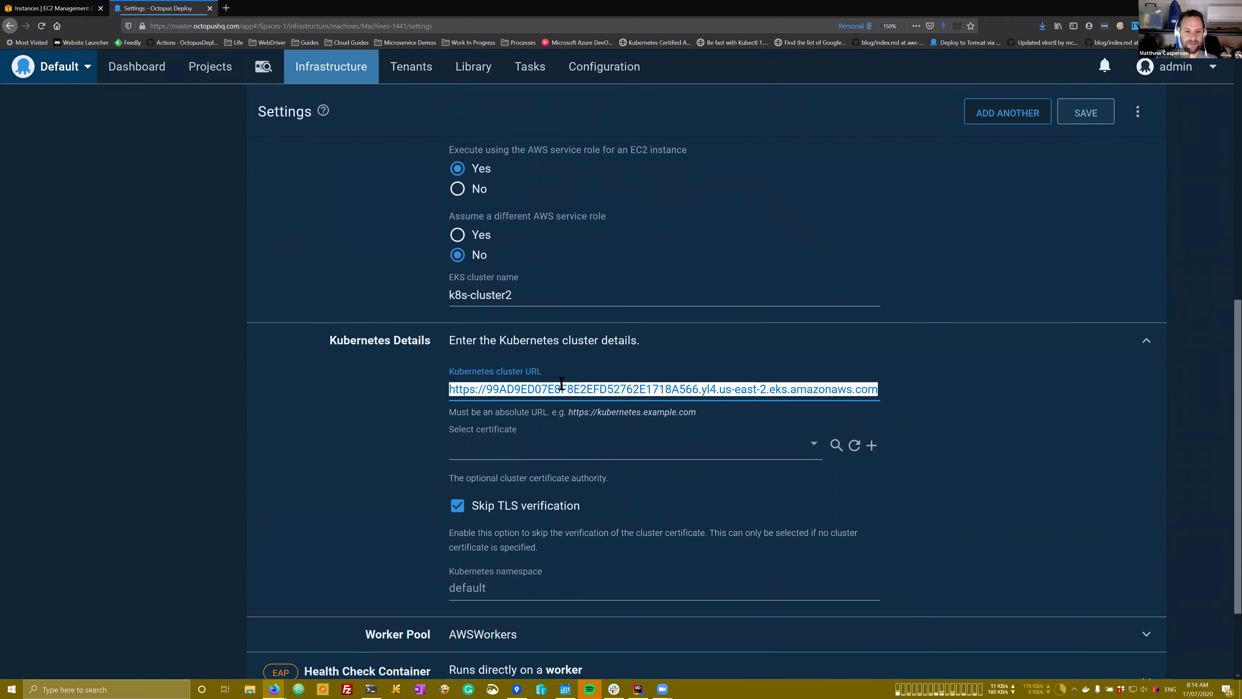
pyautogui.scroll(5, 562, 383)
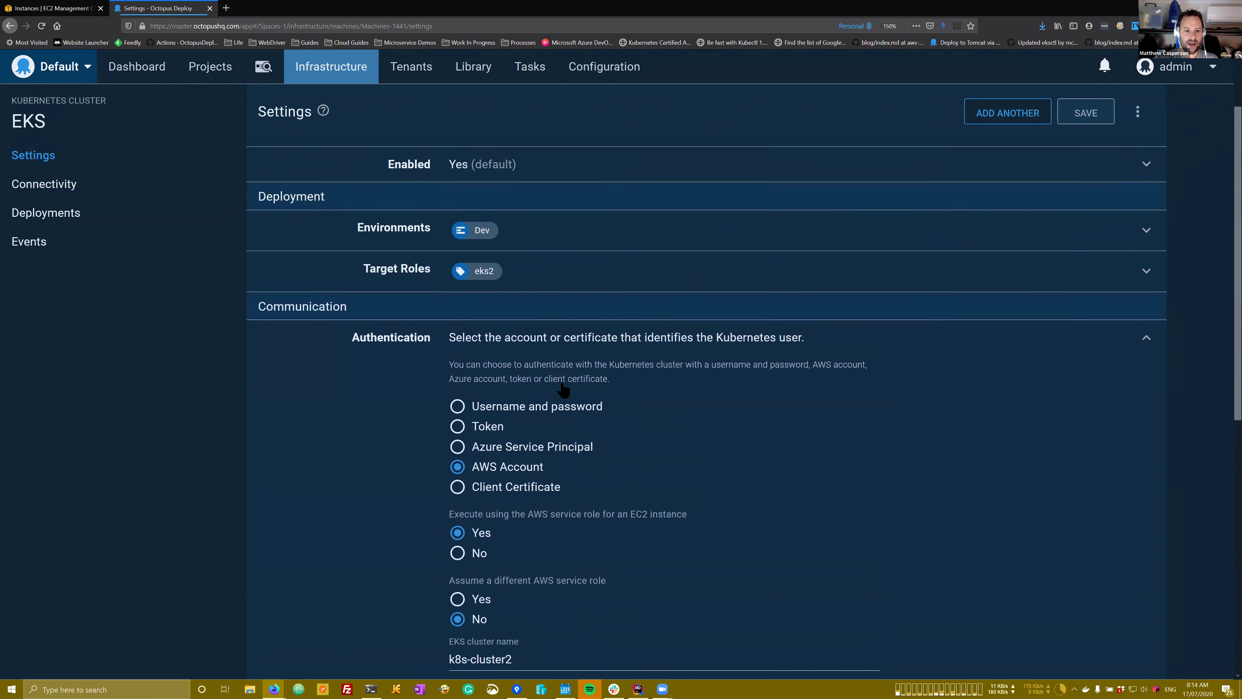
pyautogui.scroll(-12, 563, 390)
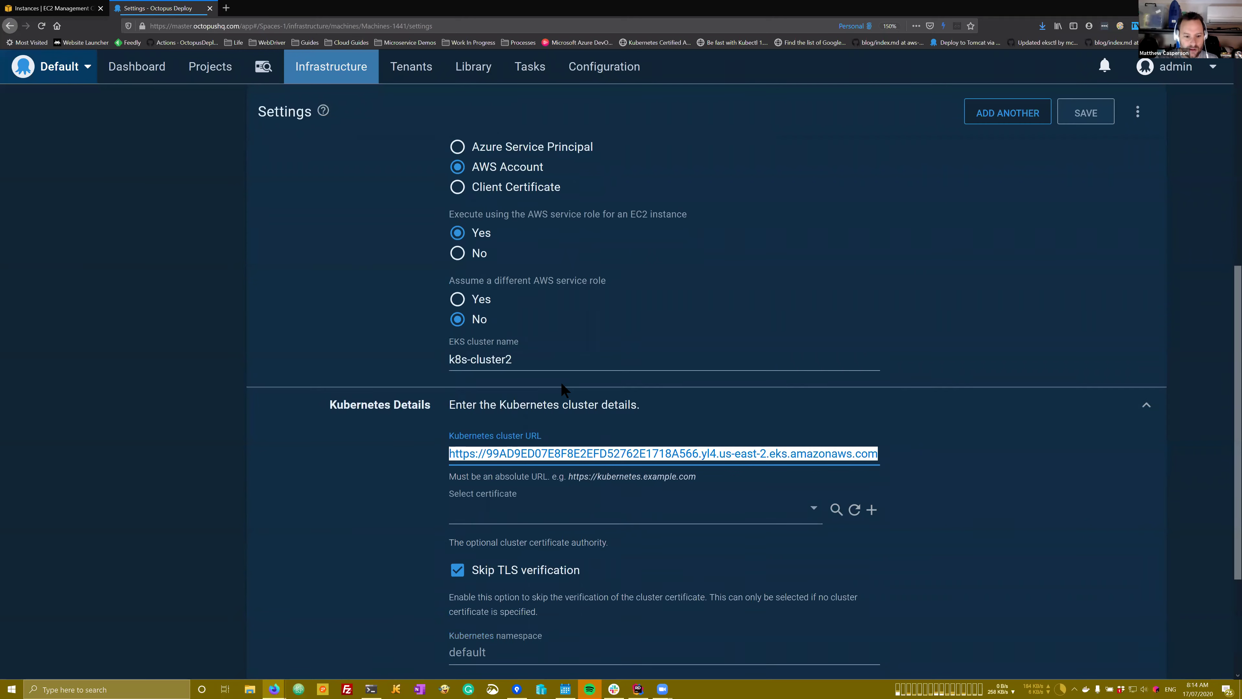
pyautogui.click(606, 463)
pyautogui.click(531, 526)
pyautogui.scroll(-2, 489, 504)
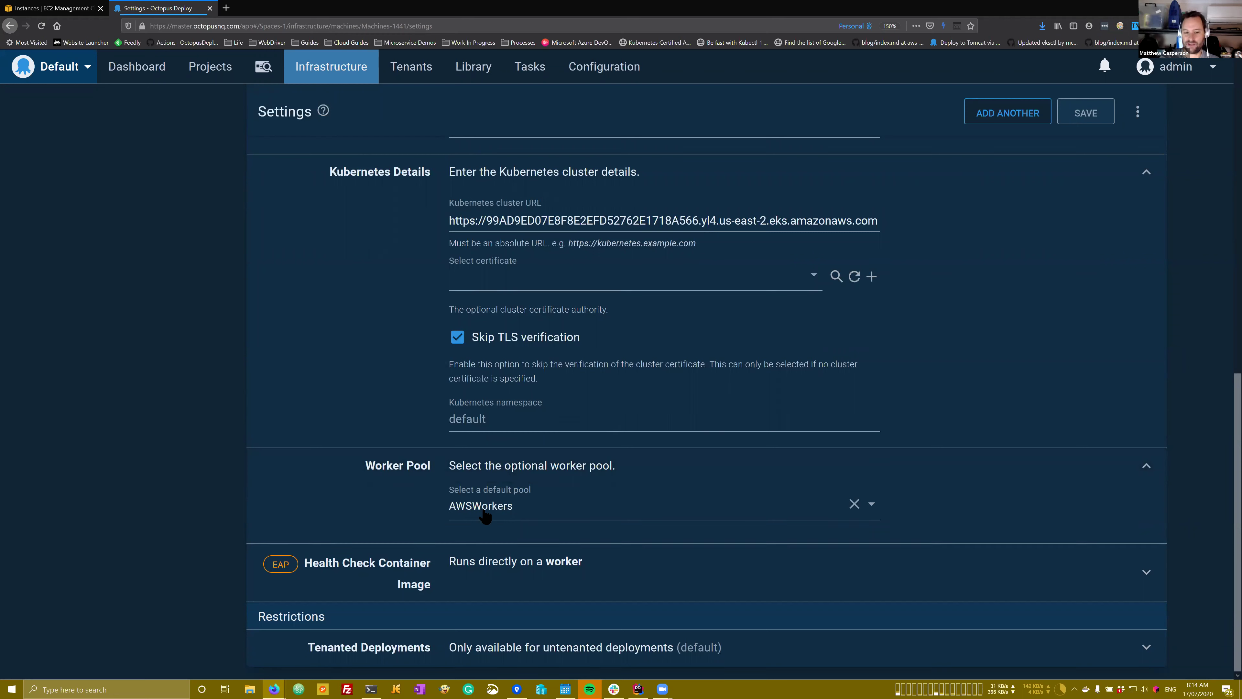
pyautogui.click(371, 690)
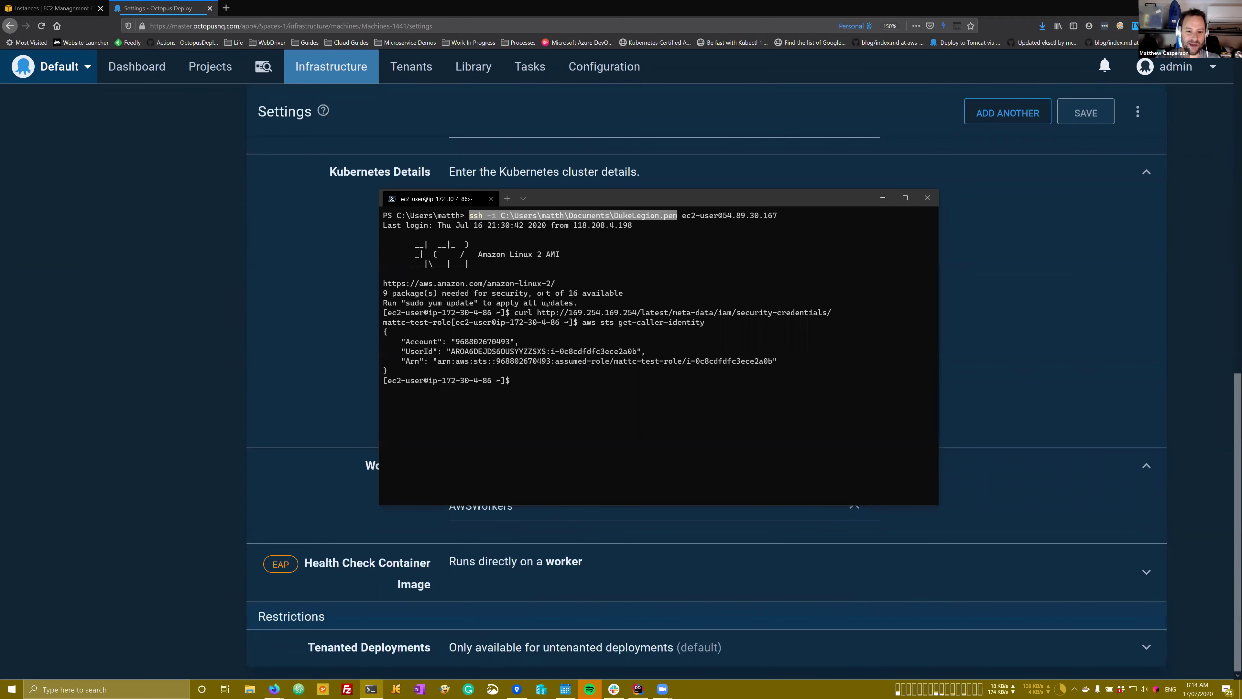
pyautogui.click(882, 198)
pyautogui.scroll(5, 523, 181)
pyautogui.scroll(2, 523, 181)
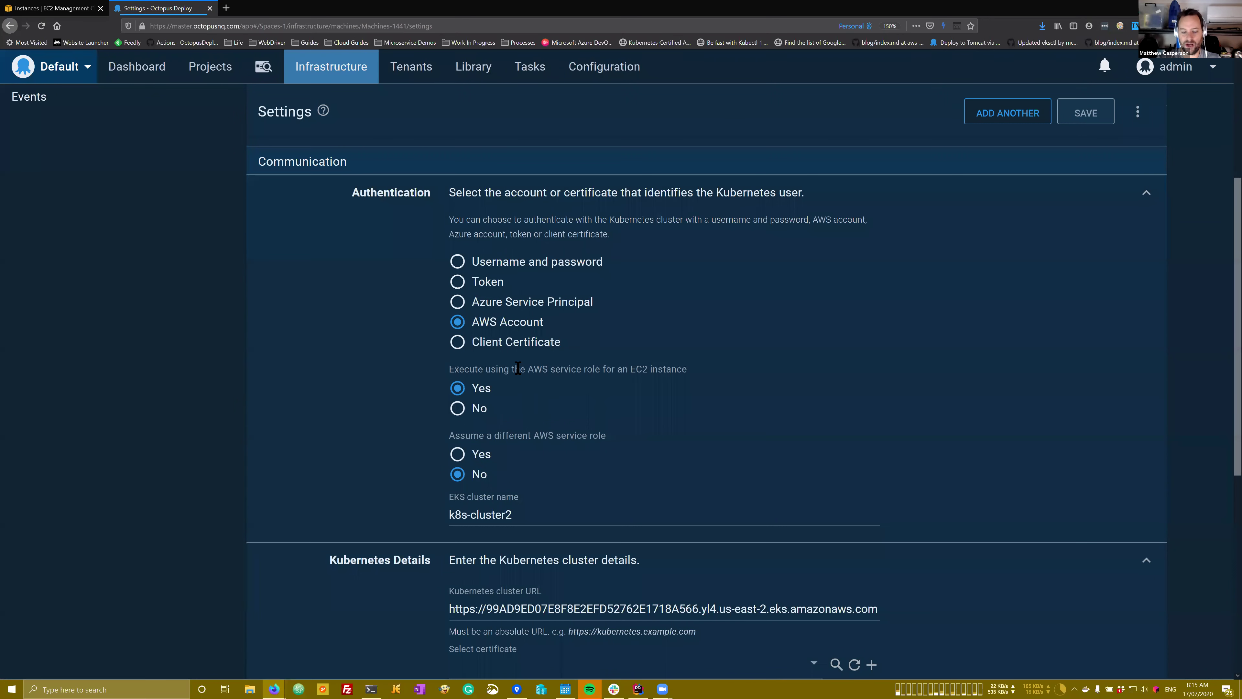
# Step: Try switching the EKS target from the EC2 service role to an AWS account, then switch back
pyautogui.click(481, 409)
pyautogui.click(500, 323)
pyautogui.click(503, 449)
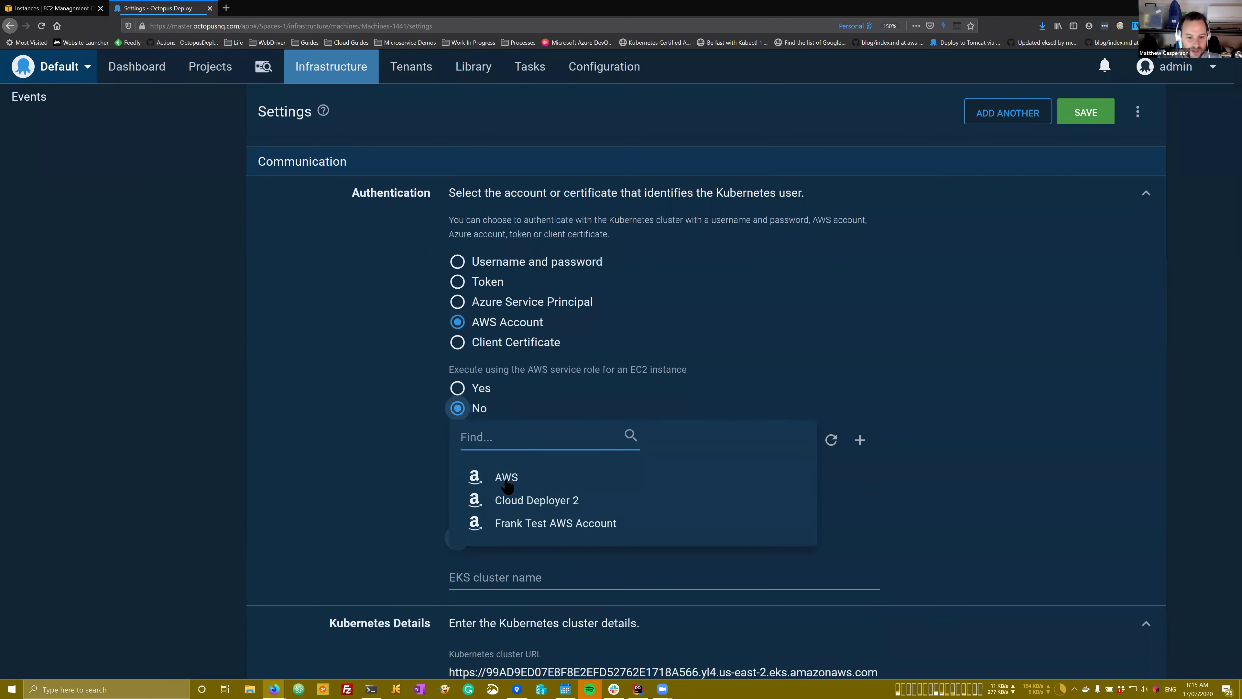
pyautogui.click(504, 475)
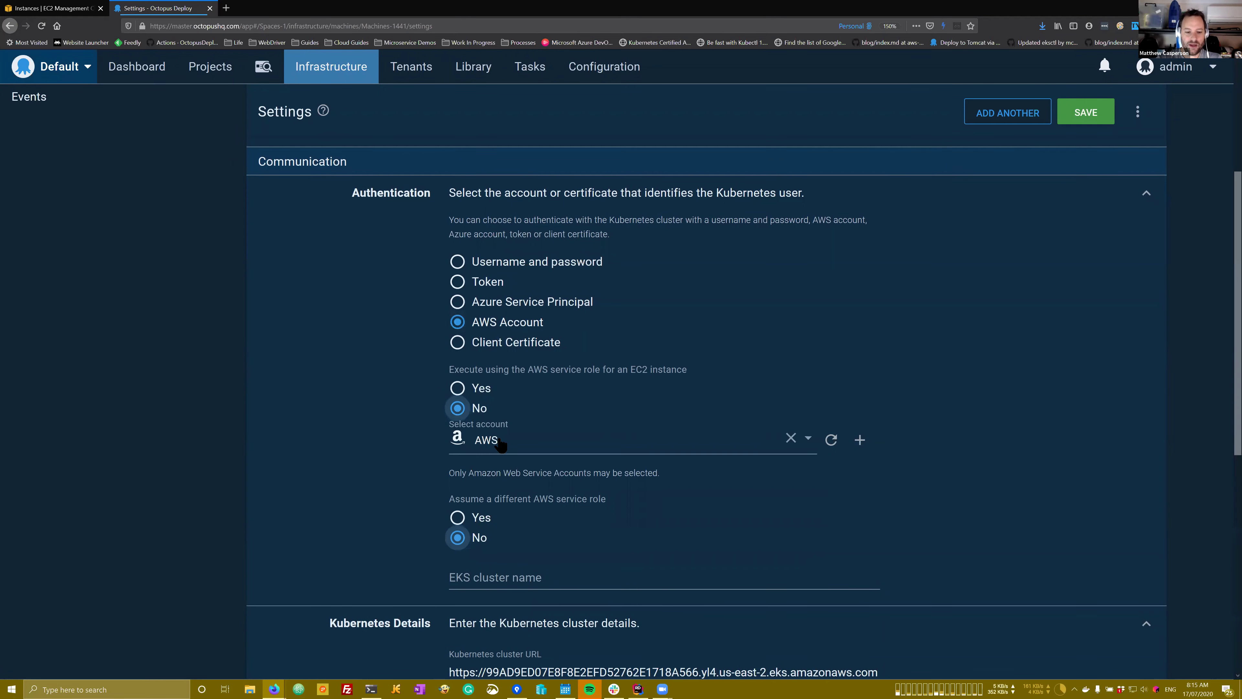
pyautogui.click(479, 391)
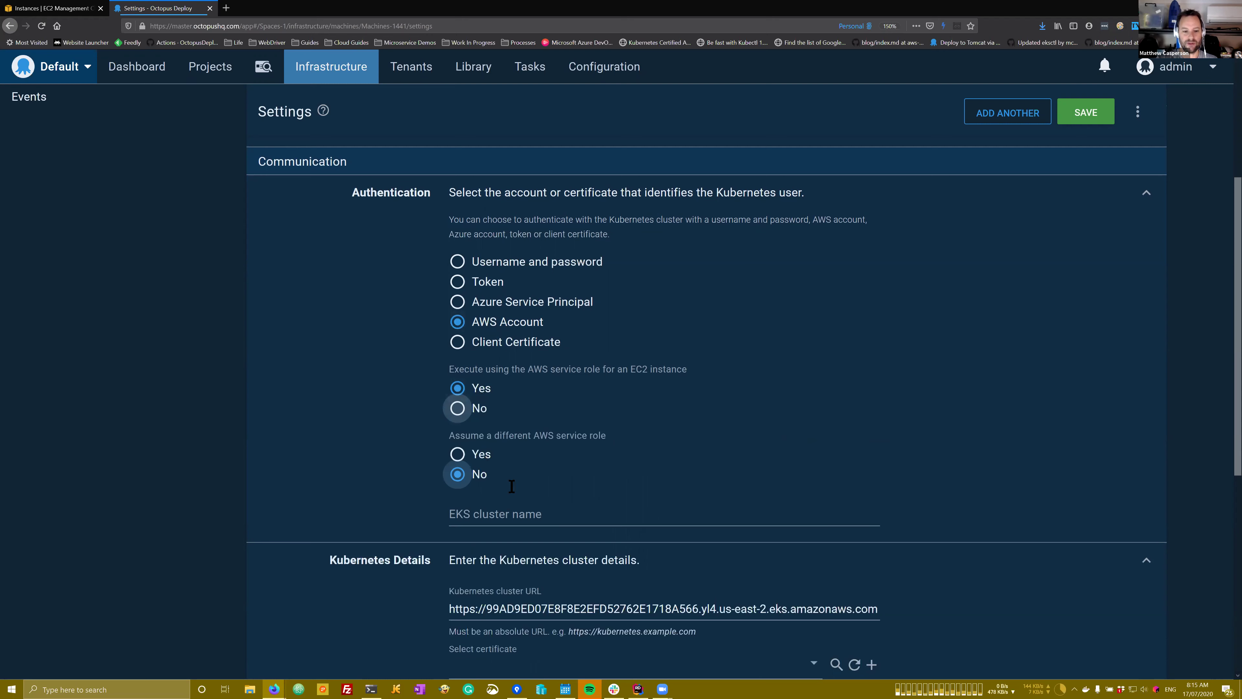
pyautogui.scroll(-5, 511, 489)
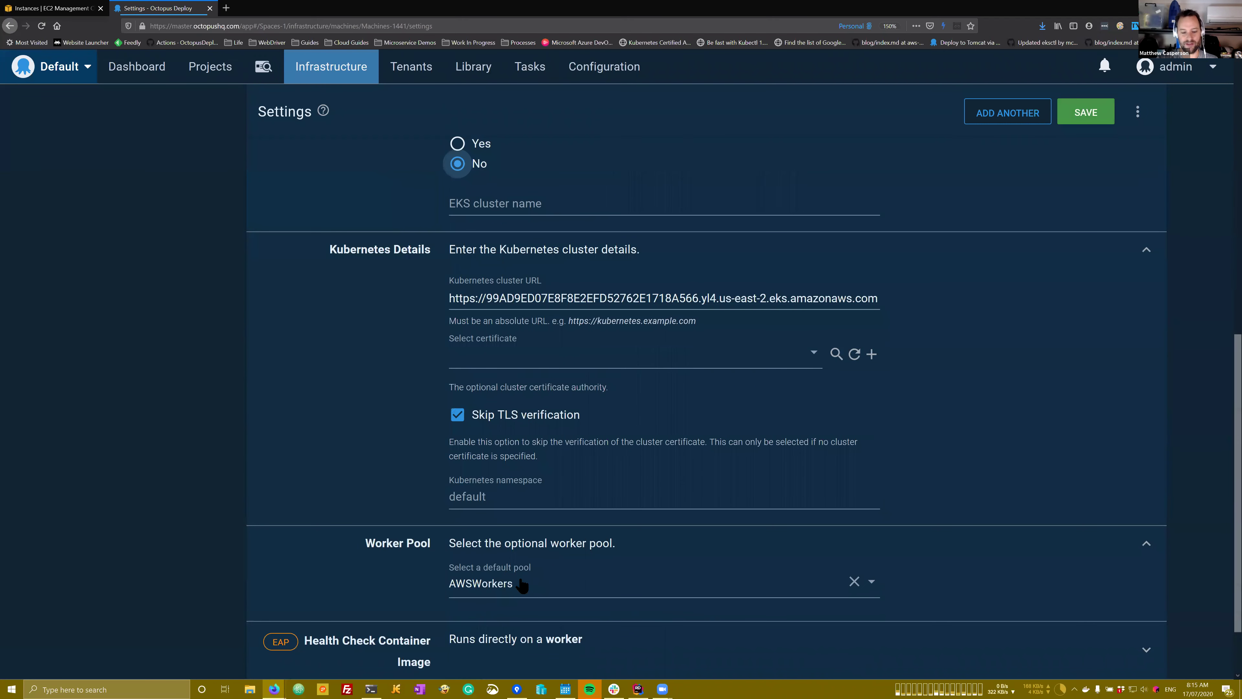
pyautogui.scroll(8, 513, 536)
# Step: Discard the authentication edits and open the EKS target's Connectivity page
pyautogui.click(64, 277)
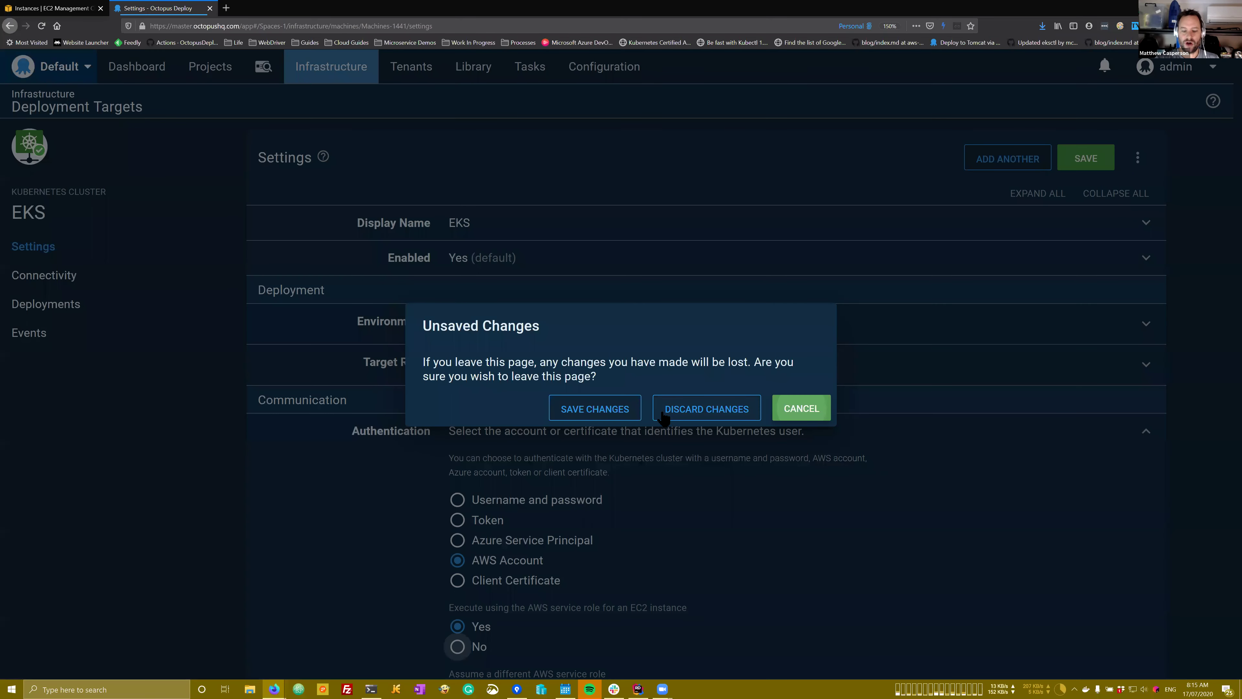
pyautogui.click(685, 412)
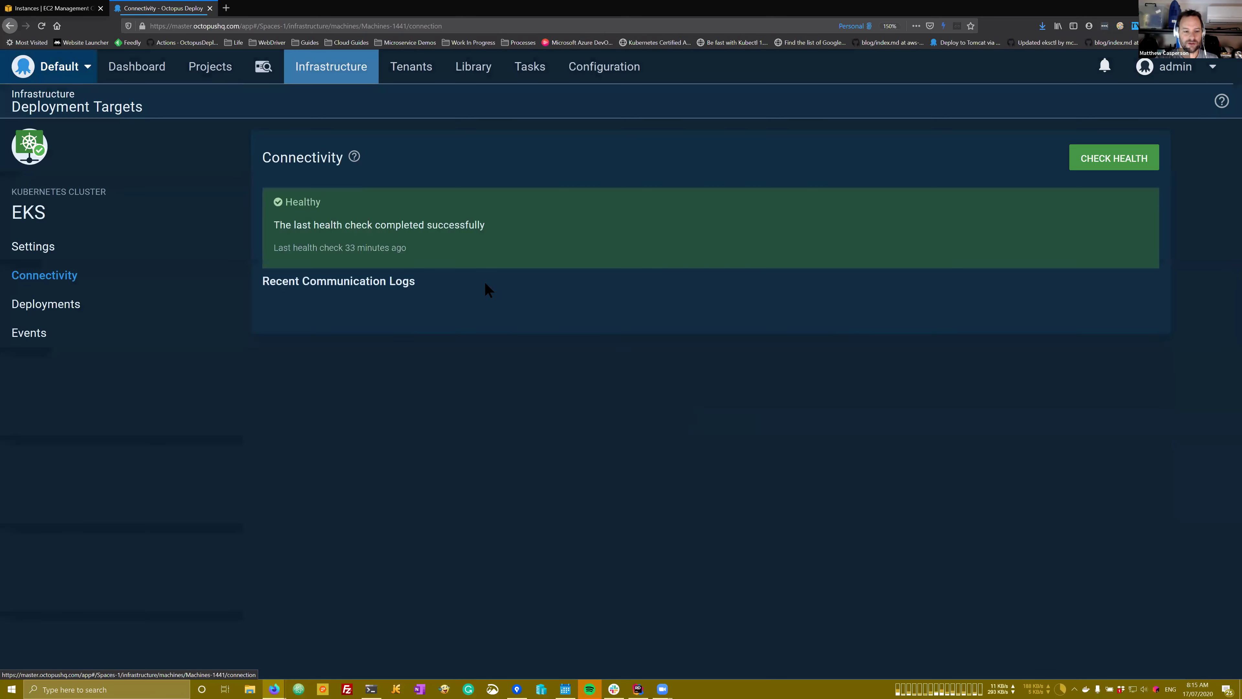
pyautogui.click(39, 246)
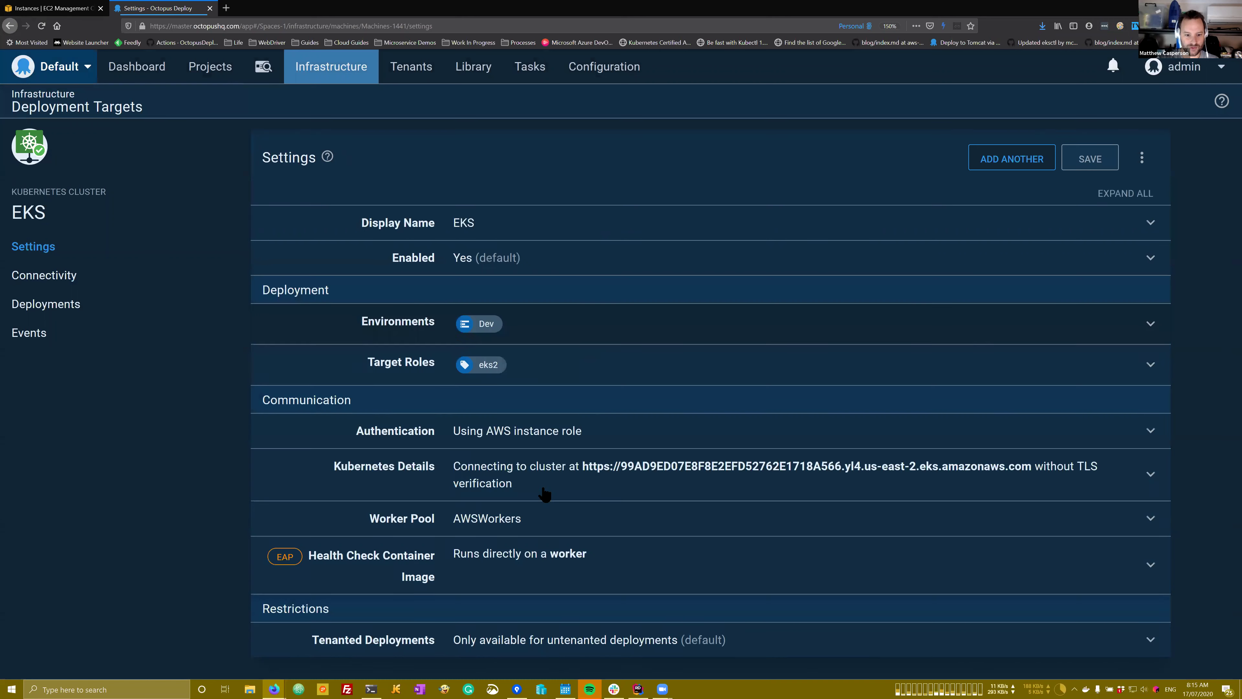
pyautogui.click(547, 441)
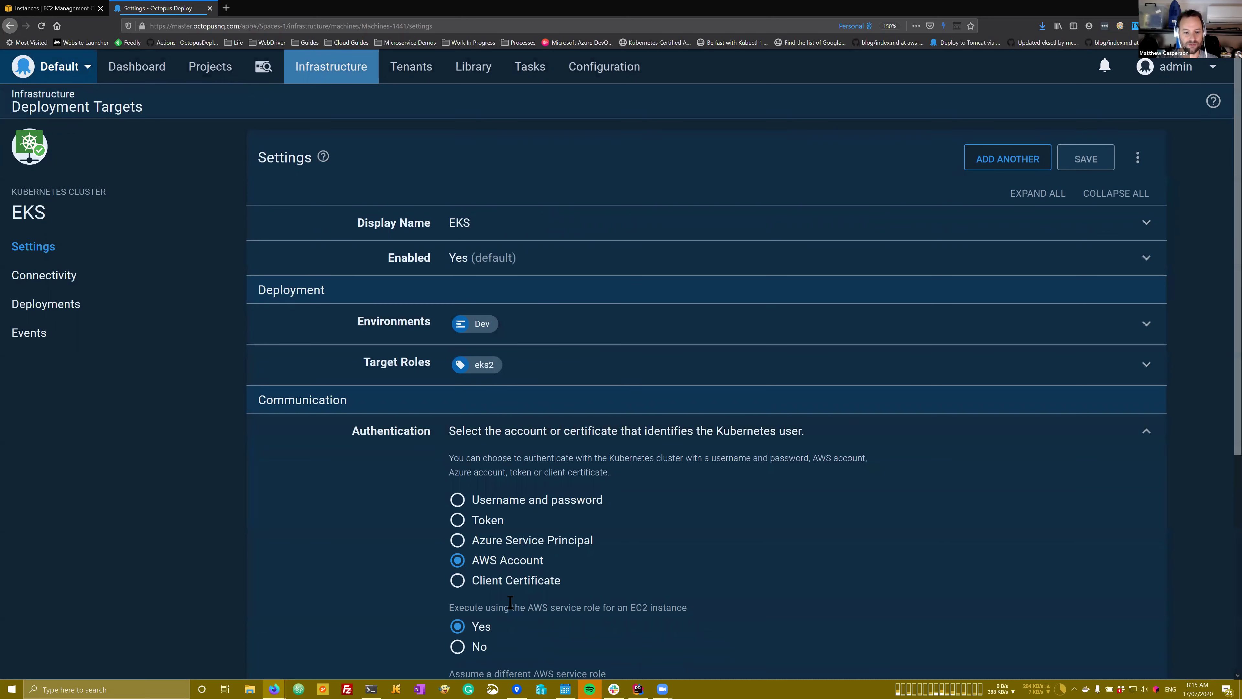
pyautogui.click(45, 277)
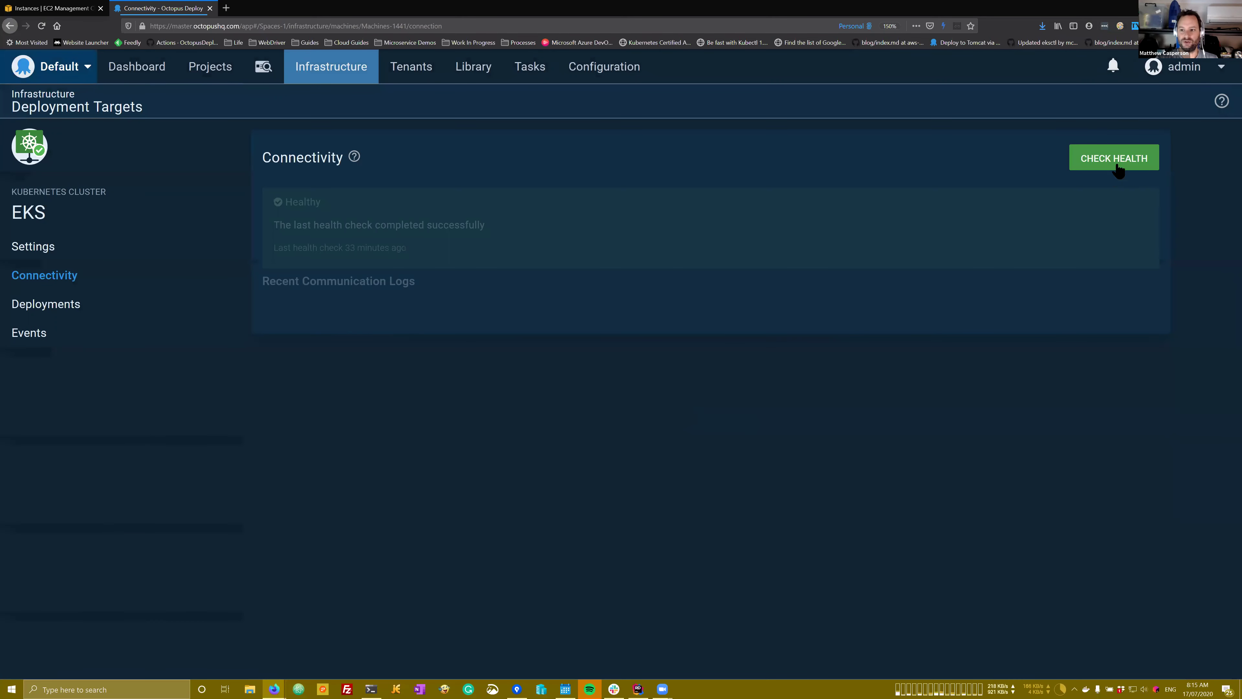
# Step: Run an EKS health check, inspect the kubectl connection lines in its task log, then return to runbooks
pyautogui.click(1116, 164)
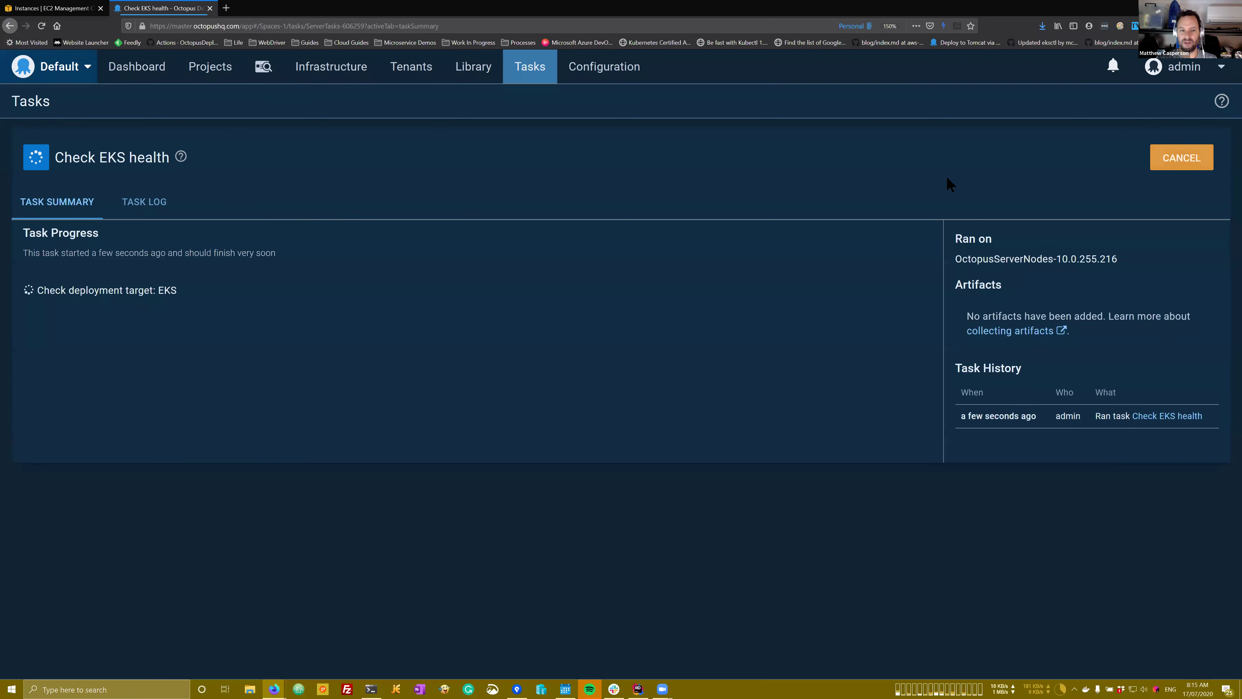
pyautogui.click(167, 202)
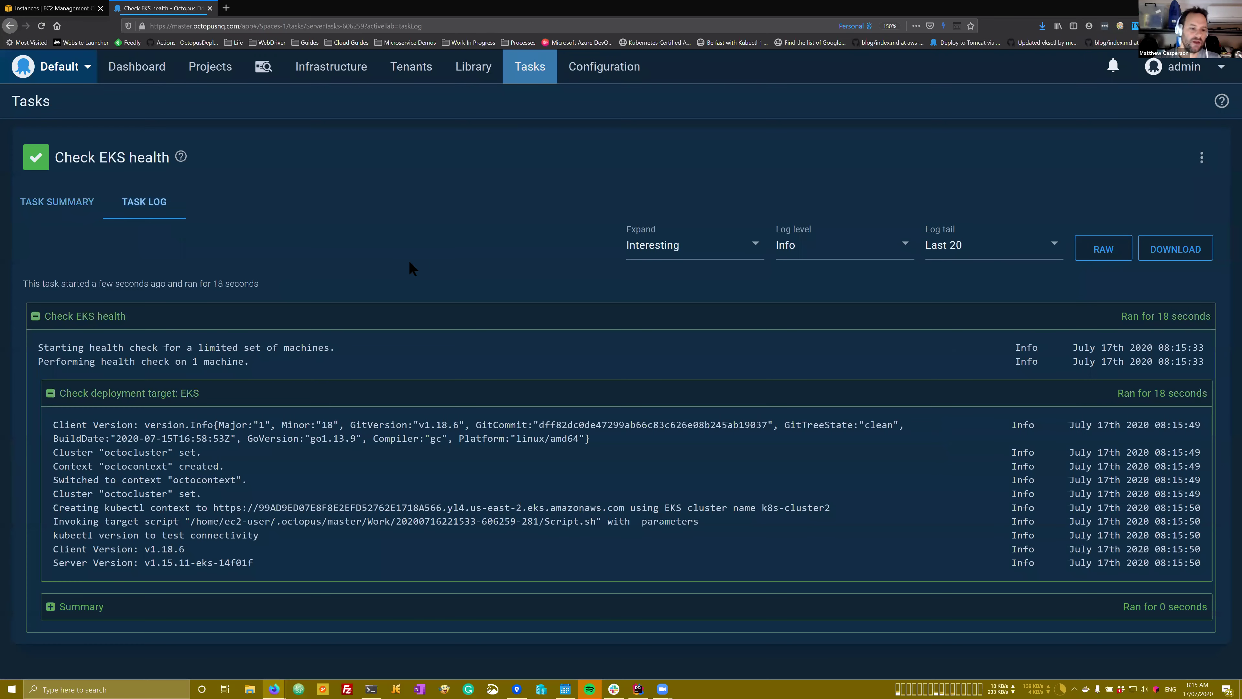
pyautogui.moveTo(264, 566); pyautogui.dragTo(50, 424)
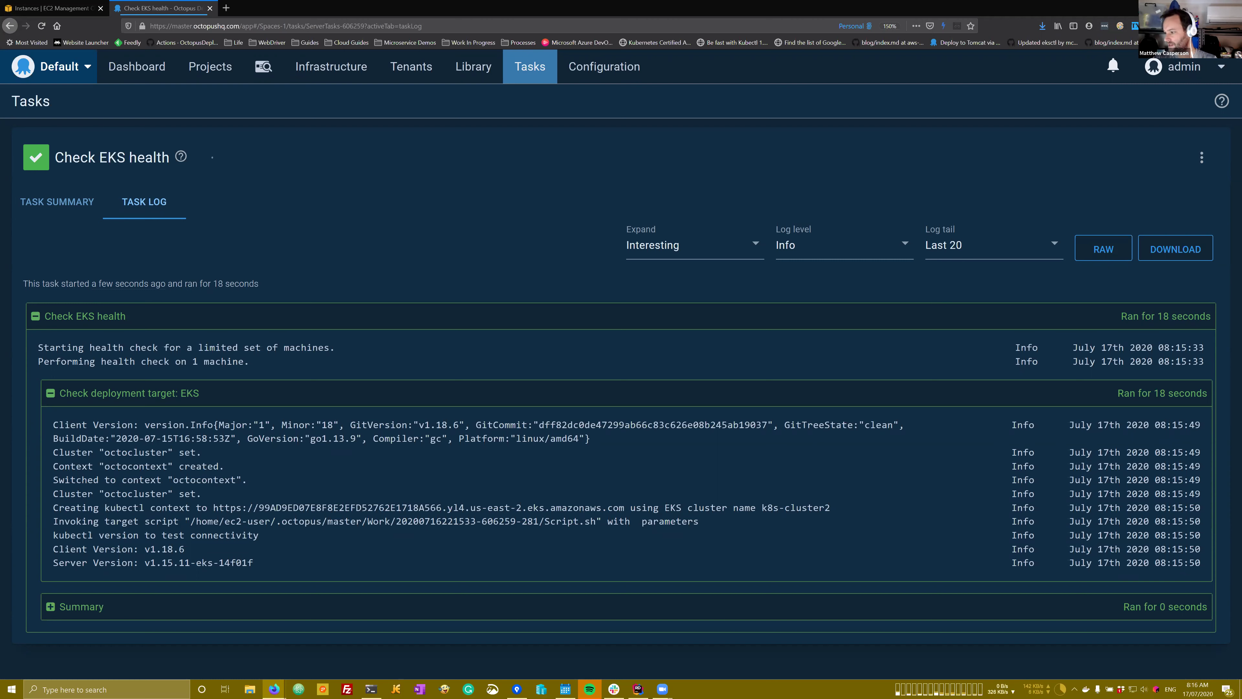
pyautogui.click(260, 26)
pyautogui.press('Escape')
pyautogui.hotkey('alt', 'Left')
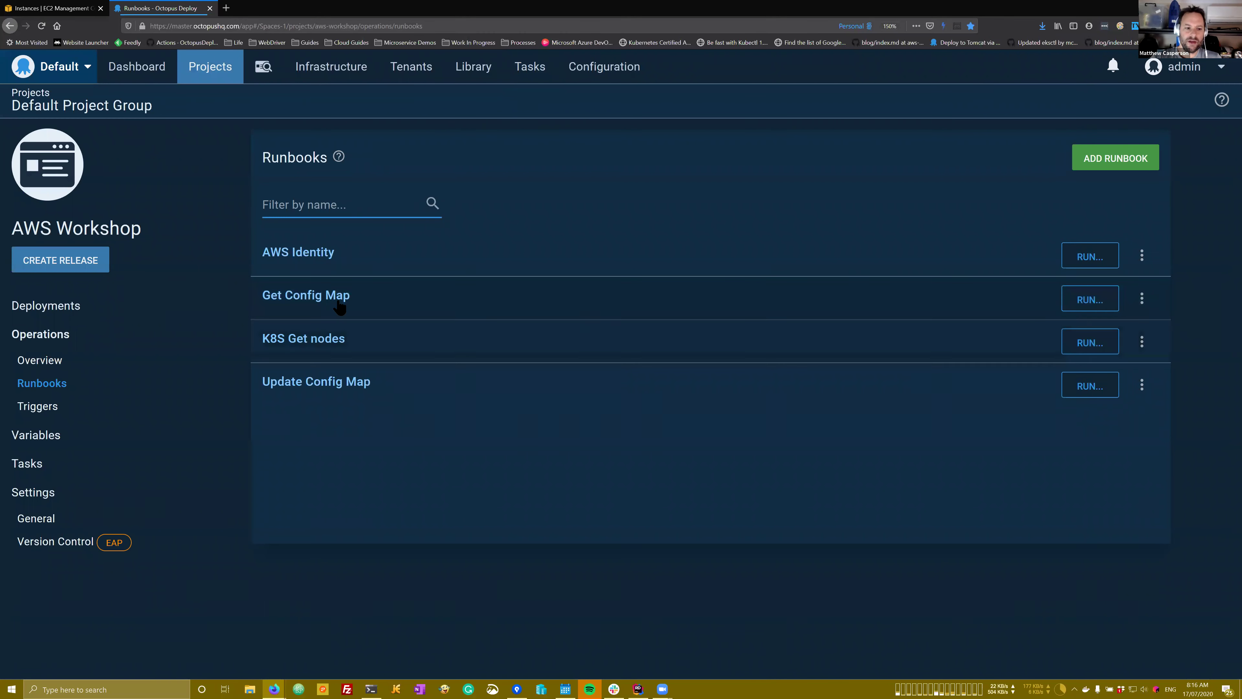
# Step: Open the Get Config Map runbook's 'Run a kubectl CLI Script' process step
pyautogui.click(341, 299)
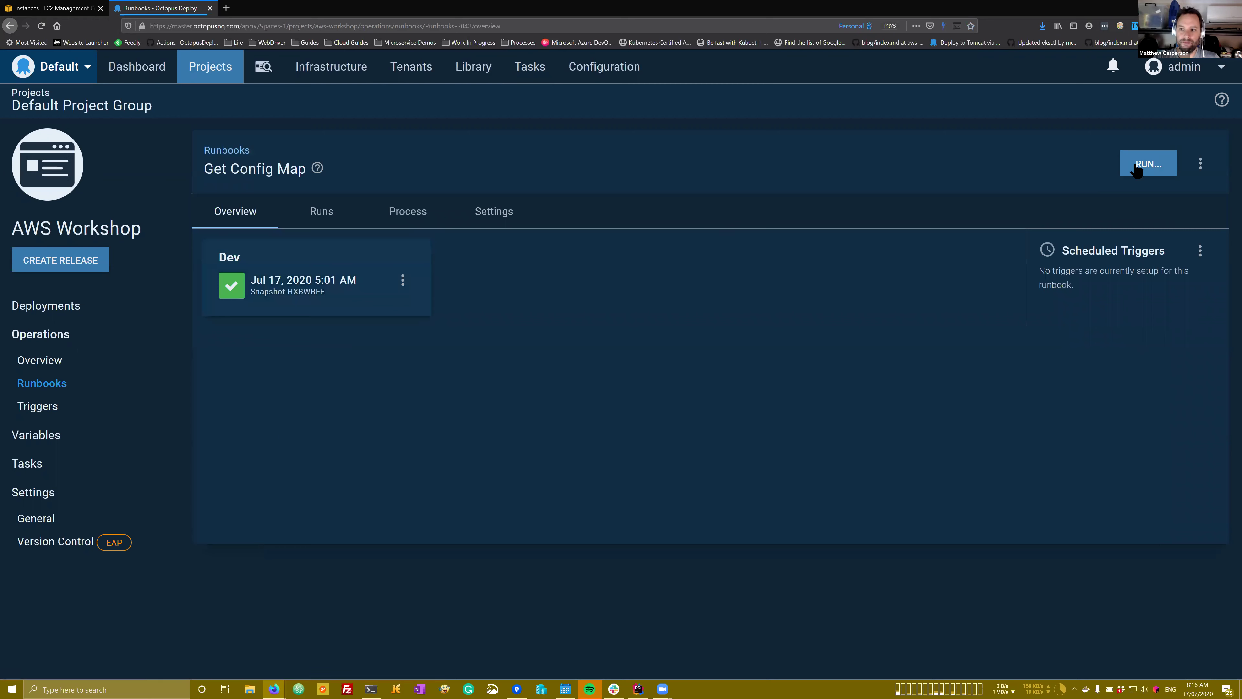
pyautogui.click(412, 212)
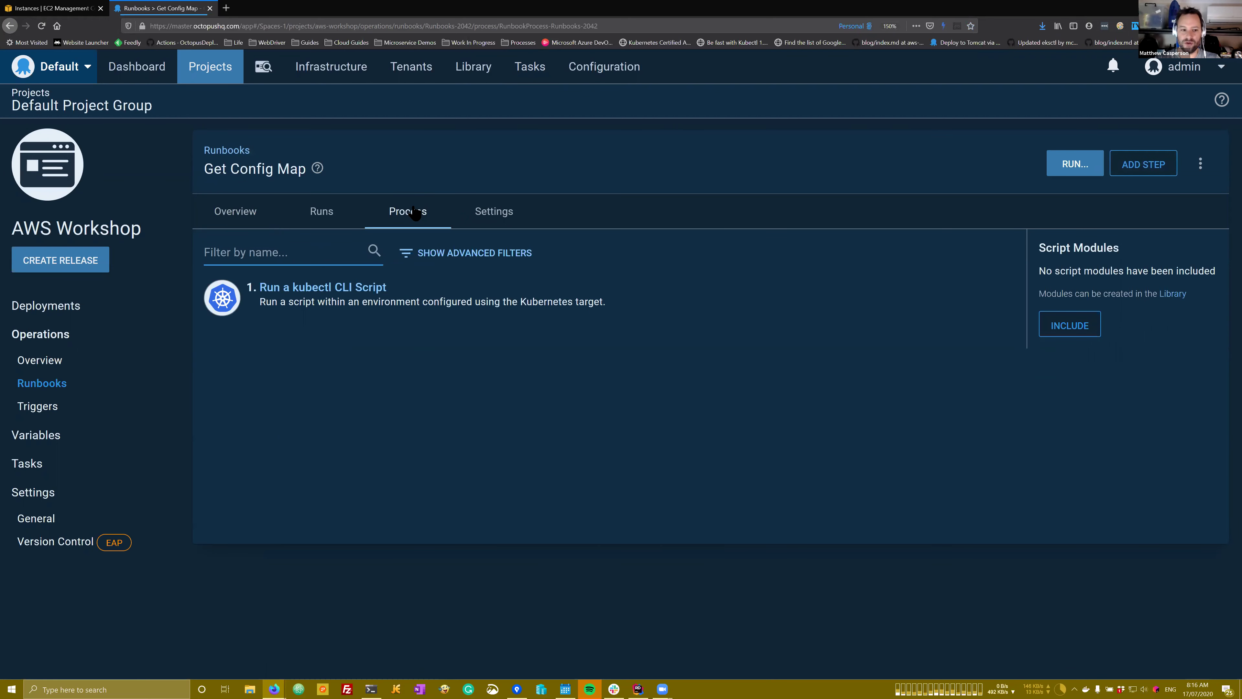
pyautogui.click(370, 303)
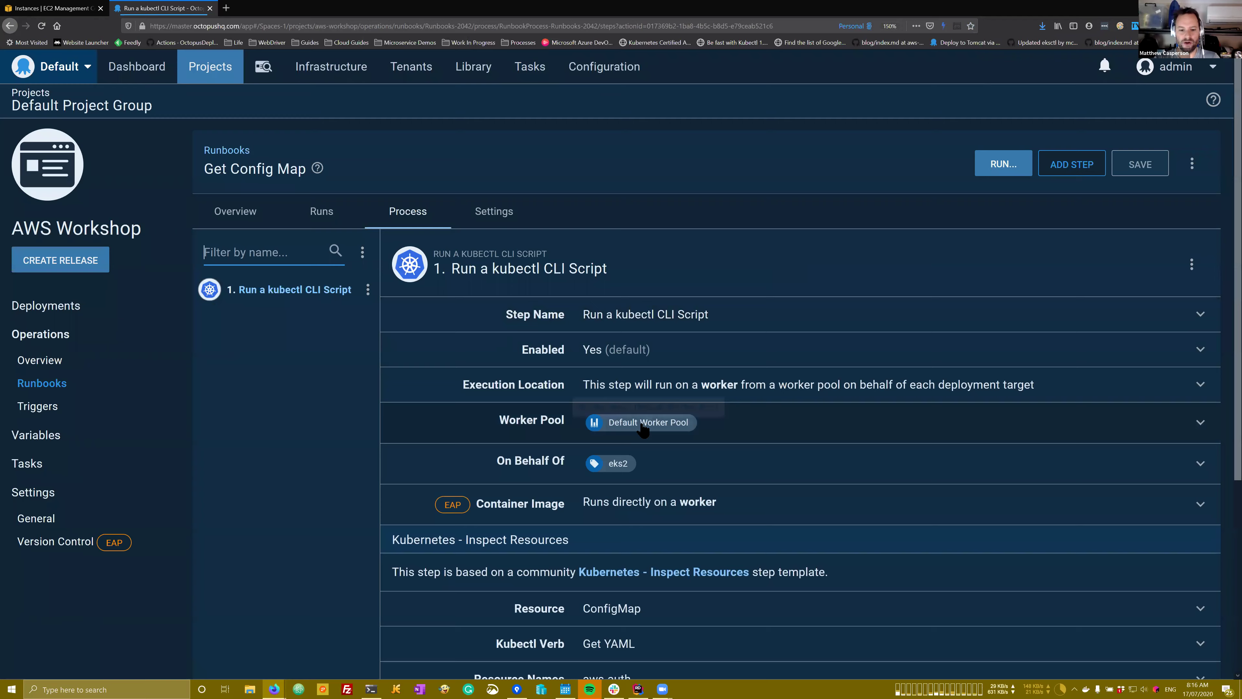
pyautogui.scroll(-3, 643, 430)
# Step: Review the step's aws-auth resource name, kube-system namespace and Get YAML verb, then start a run
pyautogui.click(631, 443)
pyautogui.scroll(-1, 634, 408)
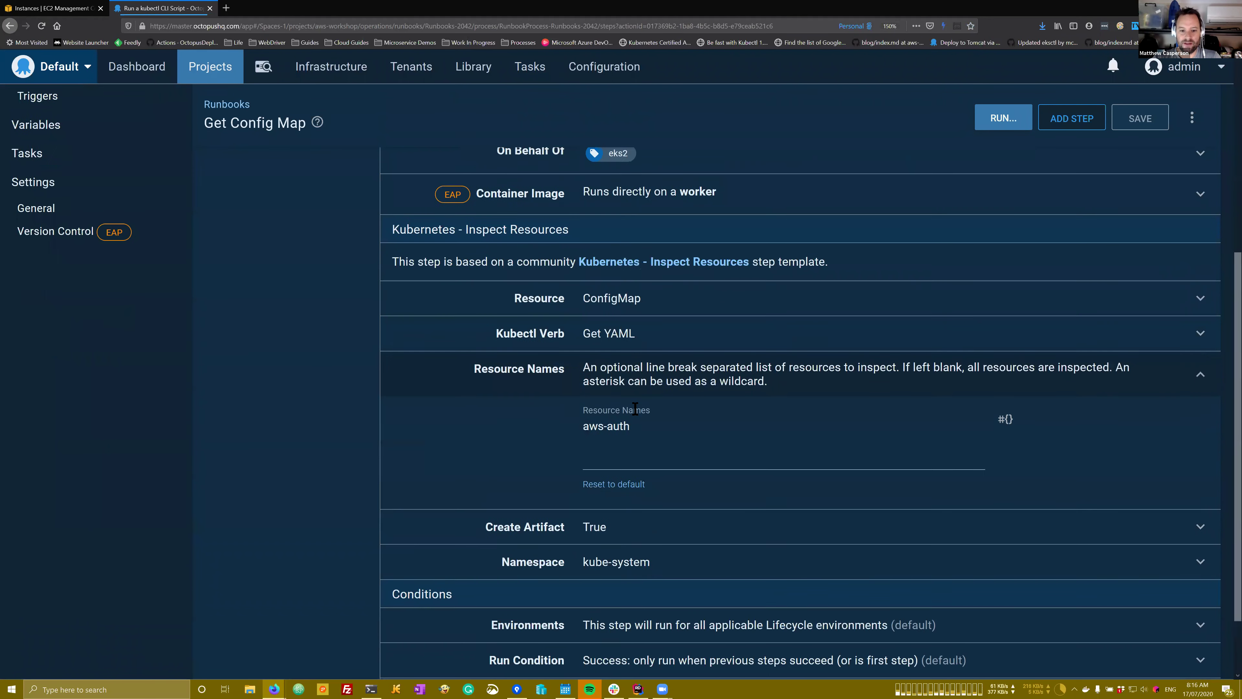
pyautogui.scroll(-2, 635, 409)
pyautogui.moveTo(627, 348); pyautogui.dragTo(586, 352)
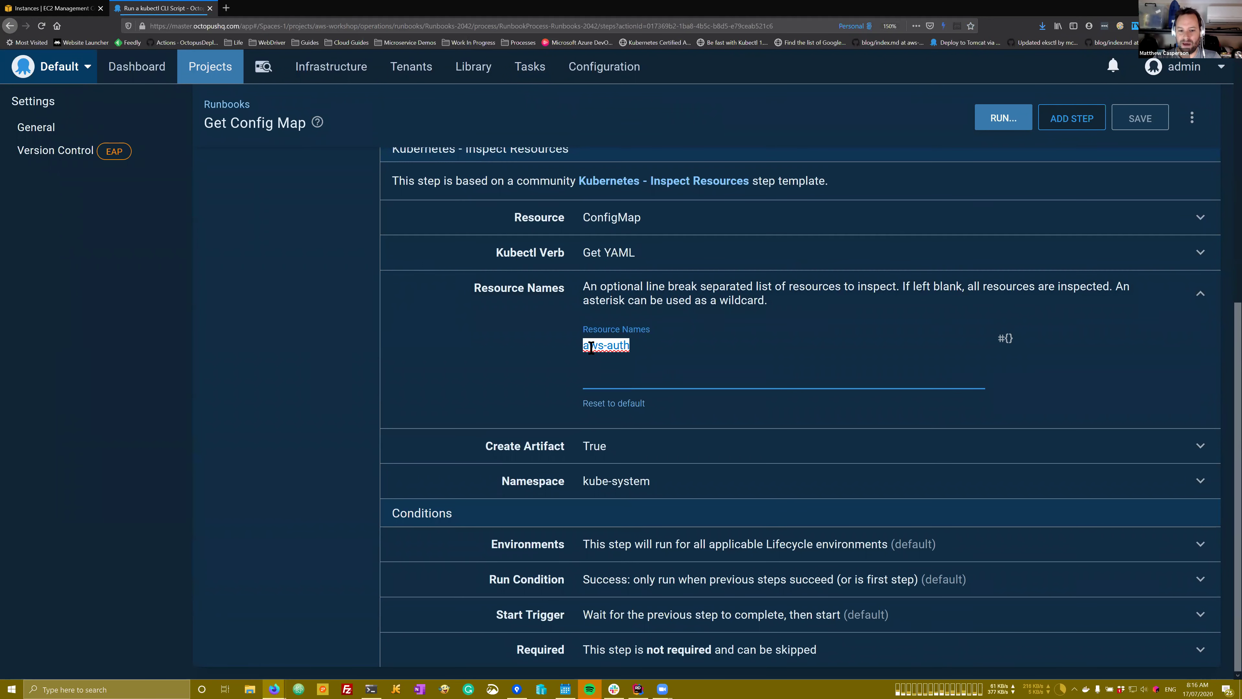
pyautogui.click(622, 480)
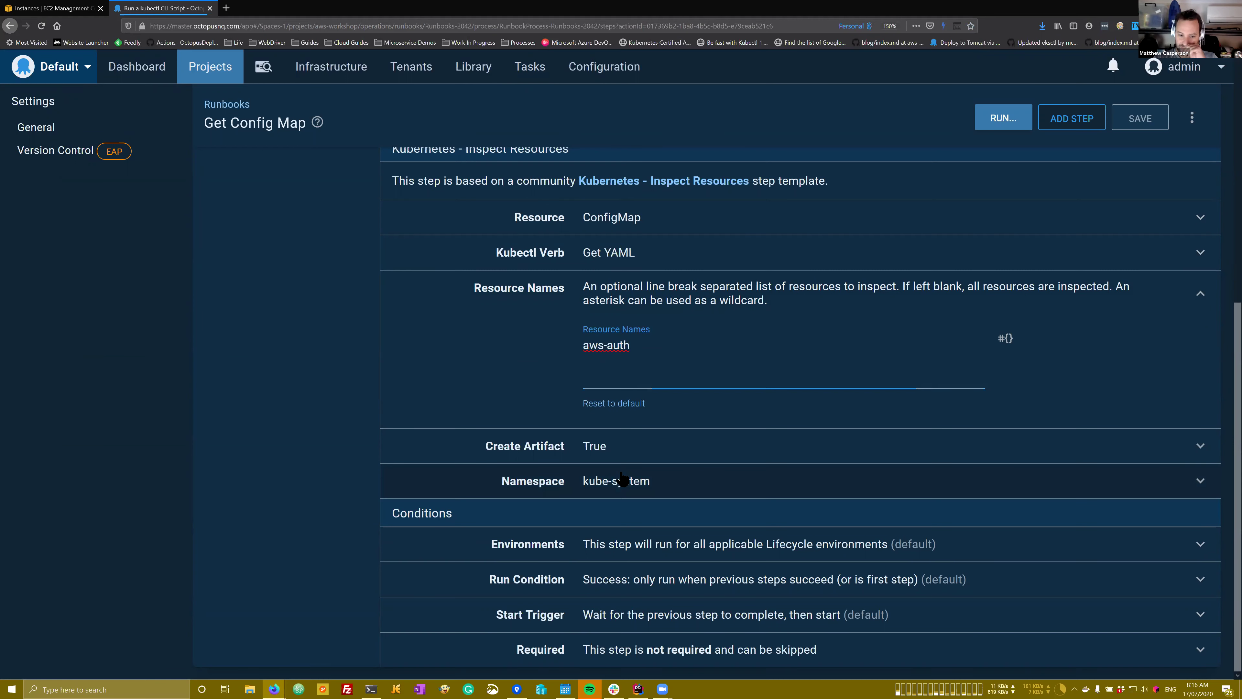
pyautogui.tripleClick(606, 451)
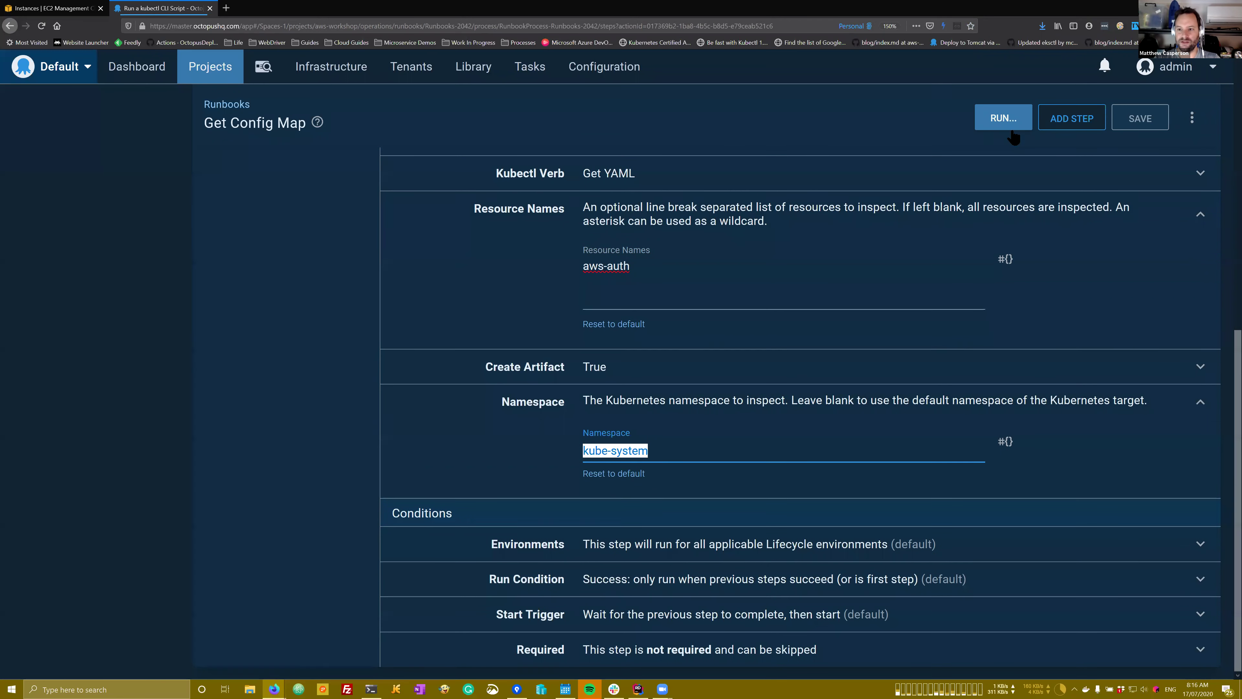
pyautogui.scroll(3, 859, 217)
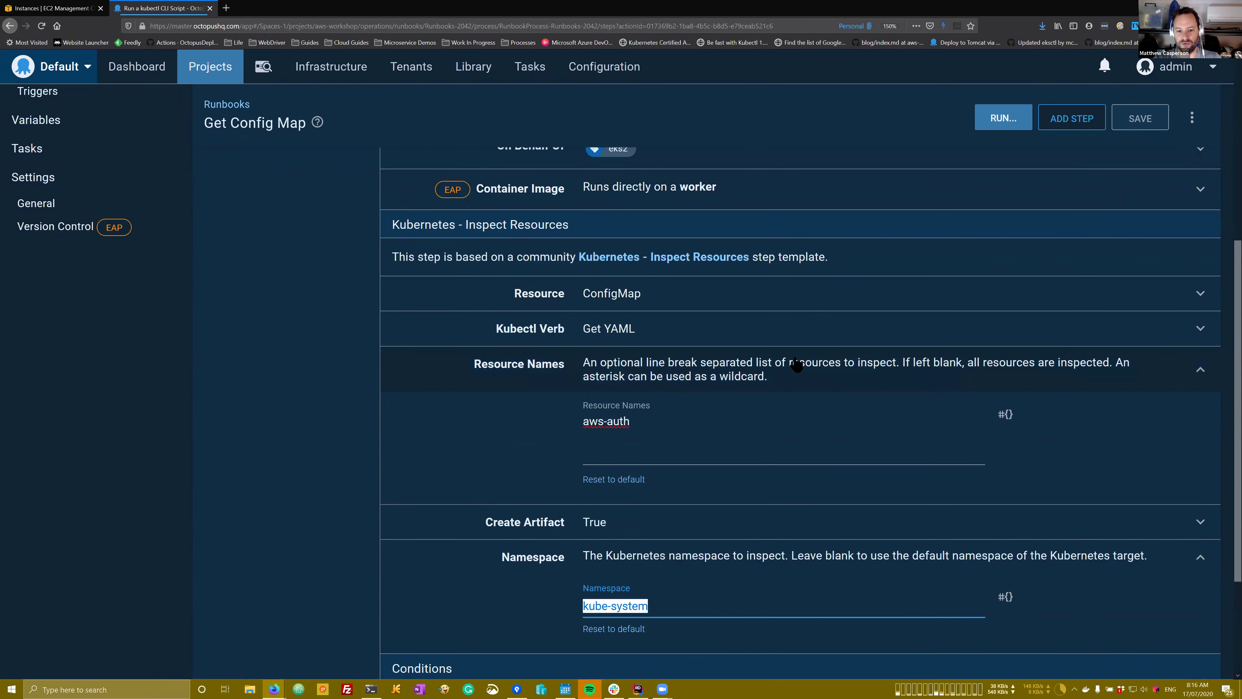
pyautogui.click(658, 330)
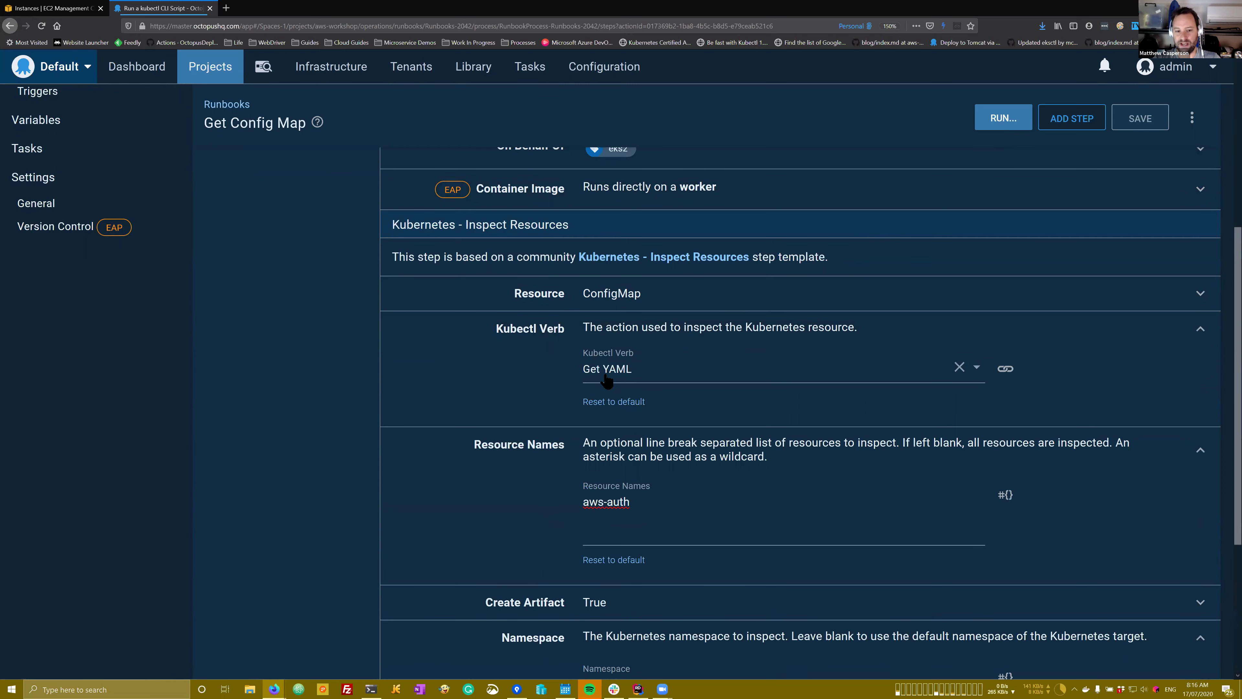
pyautogui.click(998, 119)
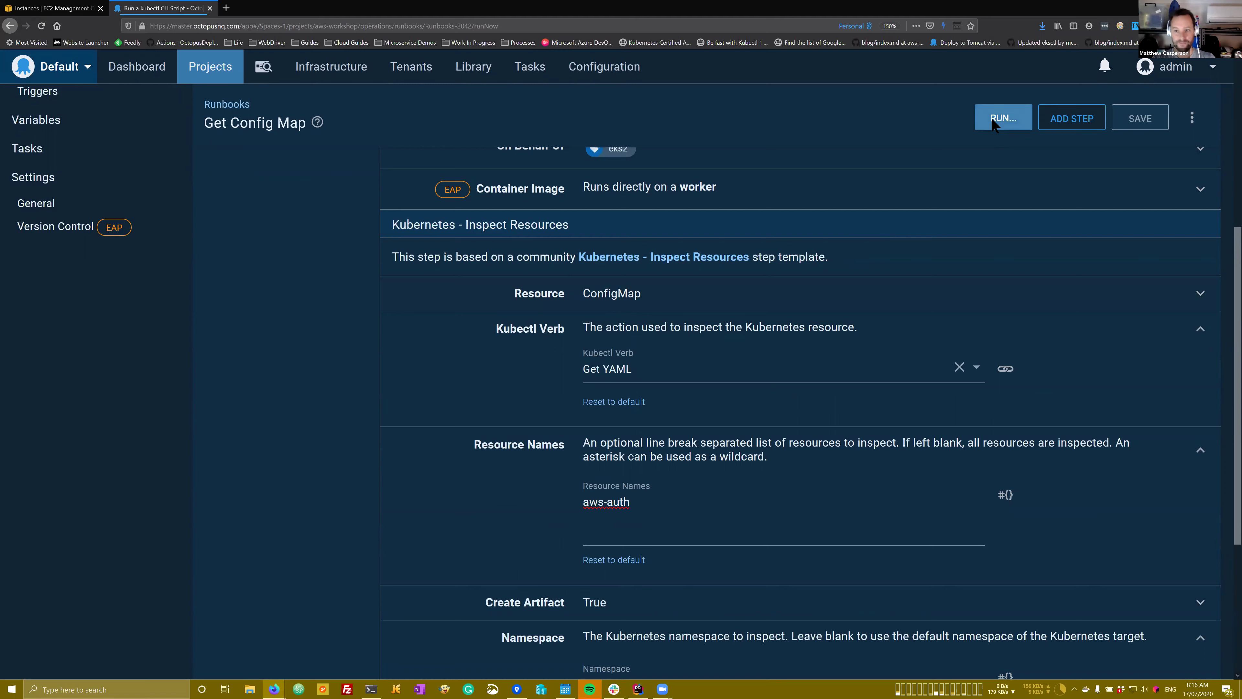
# Step: Run Get Config Map in the Dev environment
pyautogui.click(577, 267)
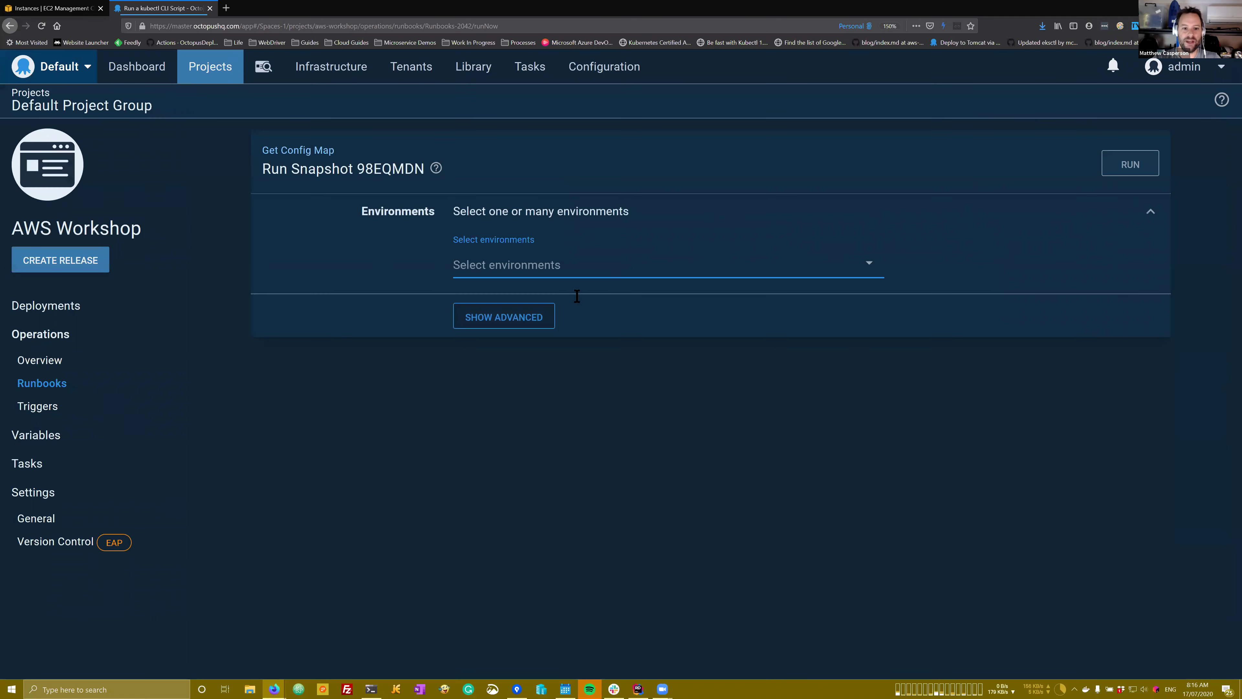
pyautogui.click(644, 296)
pyautogui.click(1125, 166)
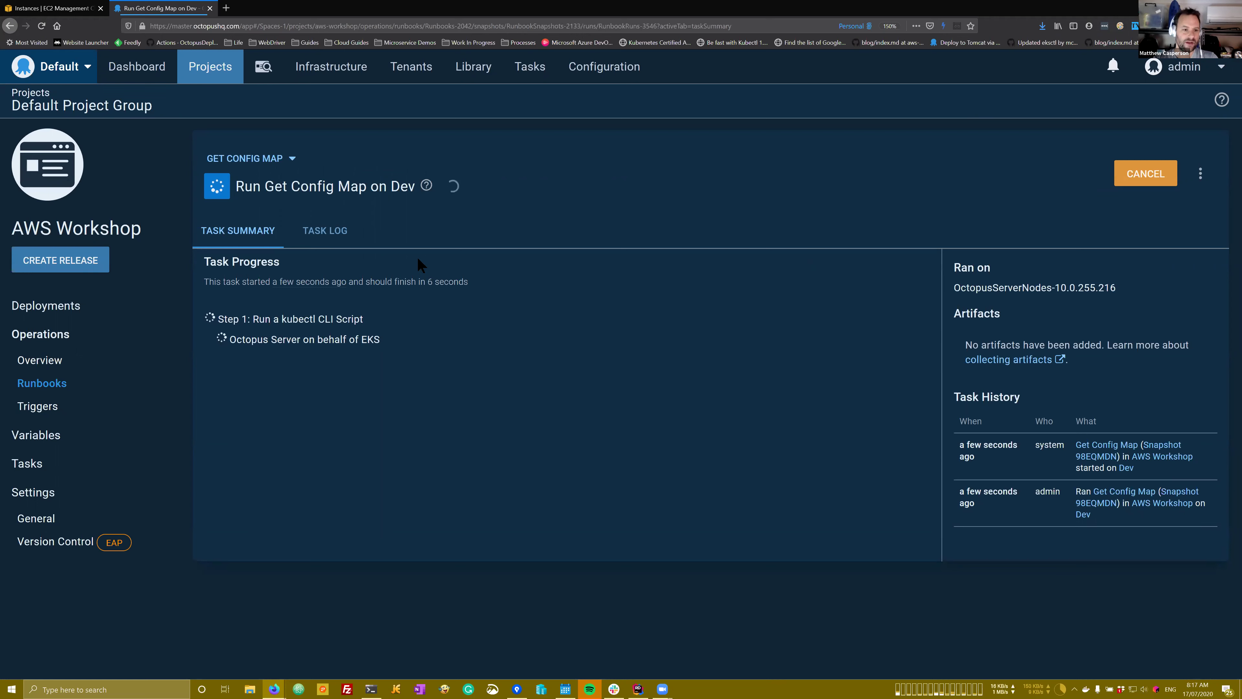
# Step: Read the failed run's task log showing pwsh isn't installed, then go to Infrastructure
pyautogui.click(319, 237)
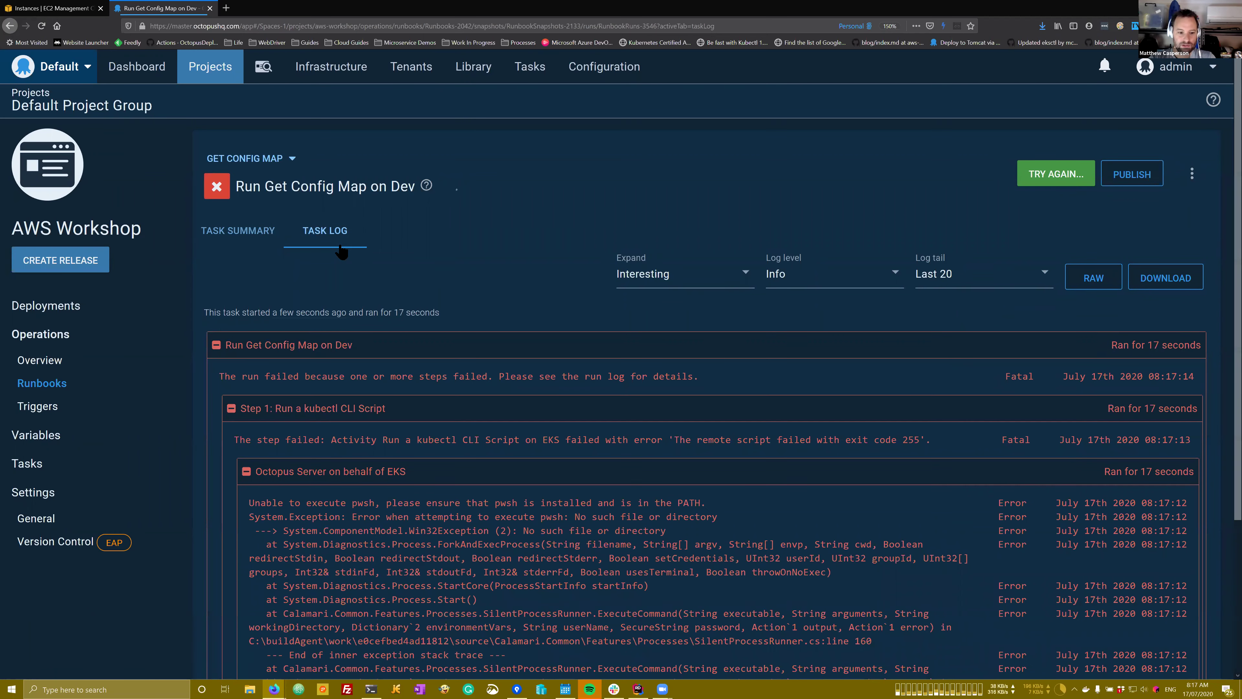
pyautogui.scroll(-5, 341, 252)
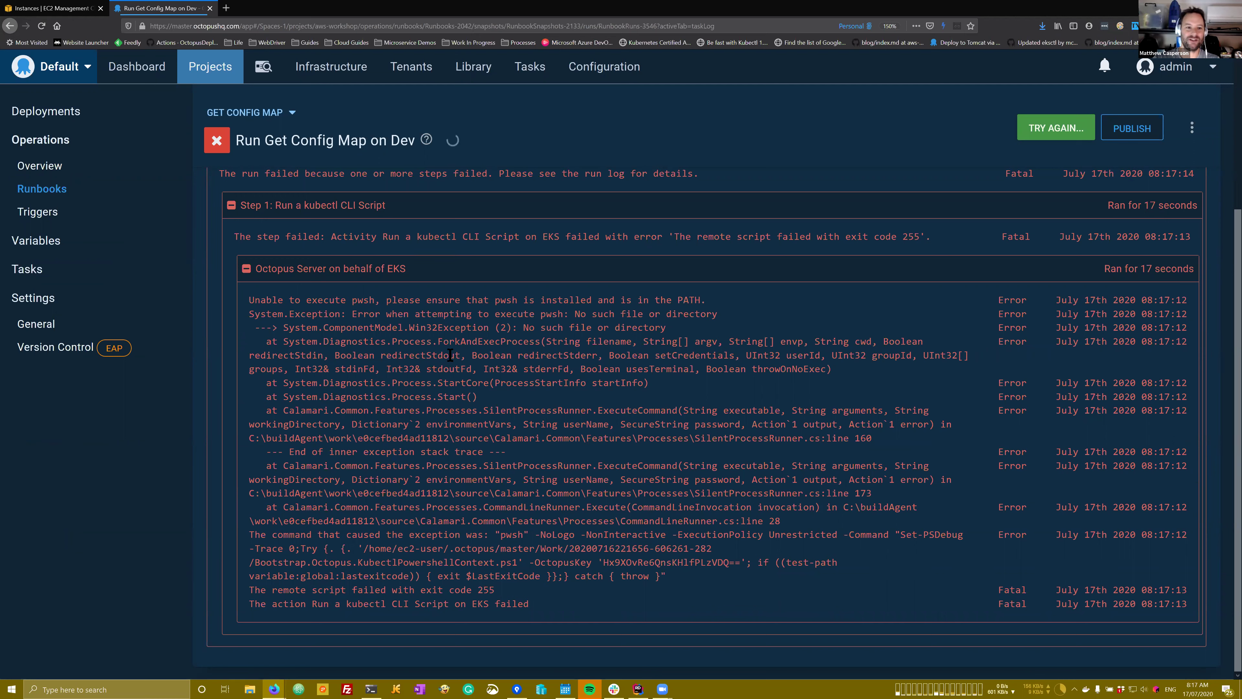
pyautogui.click(341, 78)
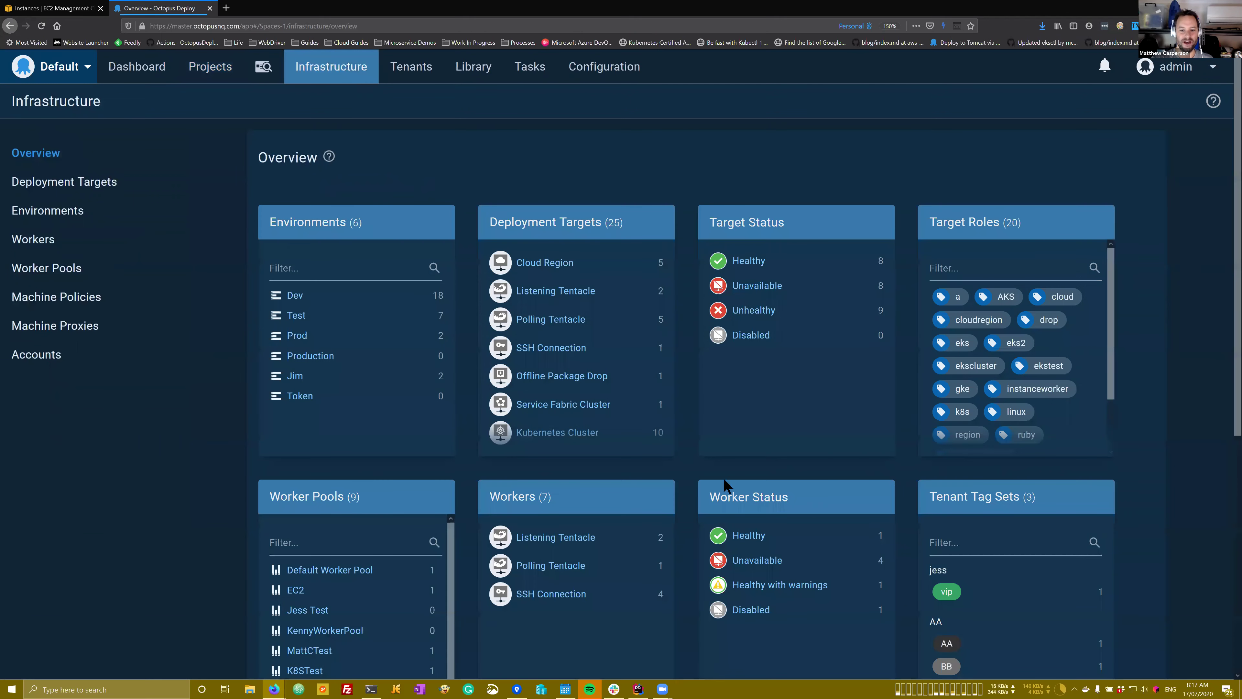
# Step: Switch the healthy EKS target's authentication from the EC2 service role to the AWS account
pyautogui.click(751, 263)
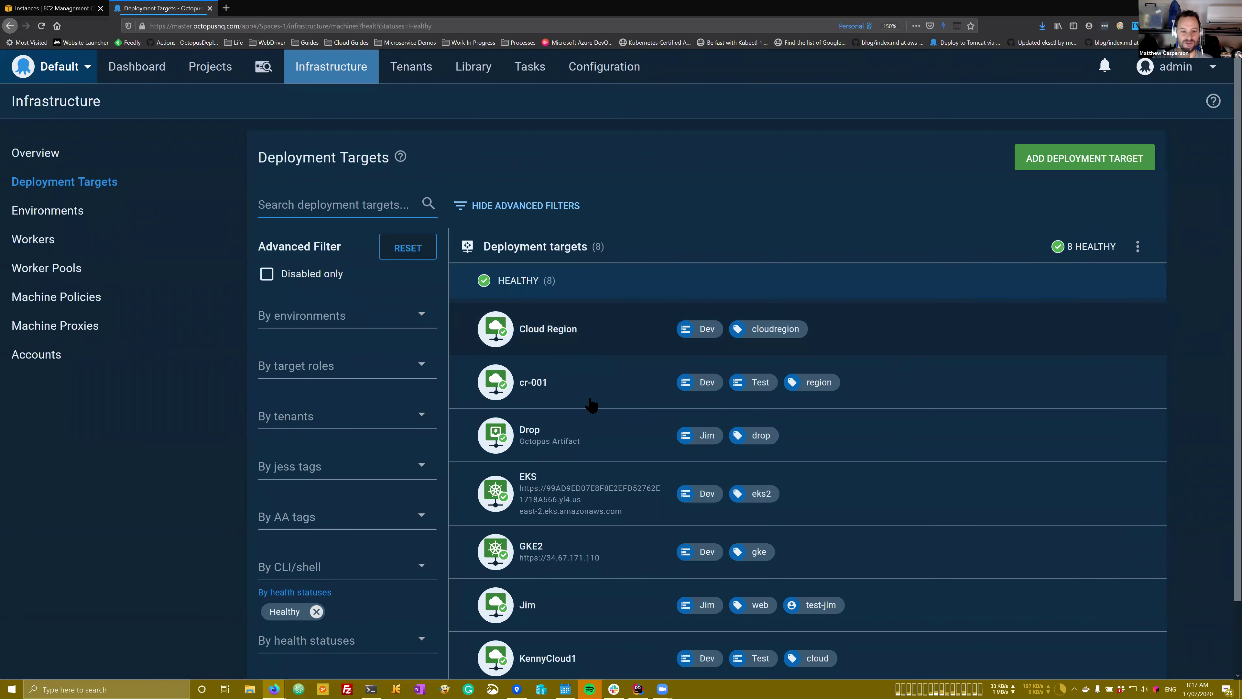
pyautogui.scroll(-2, 582, 408)
pyautogui.click(578, 409)
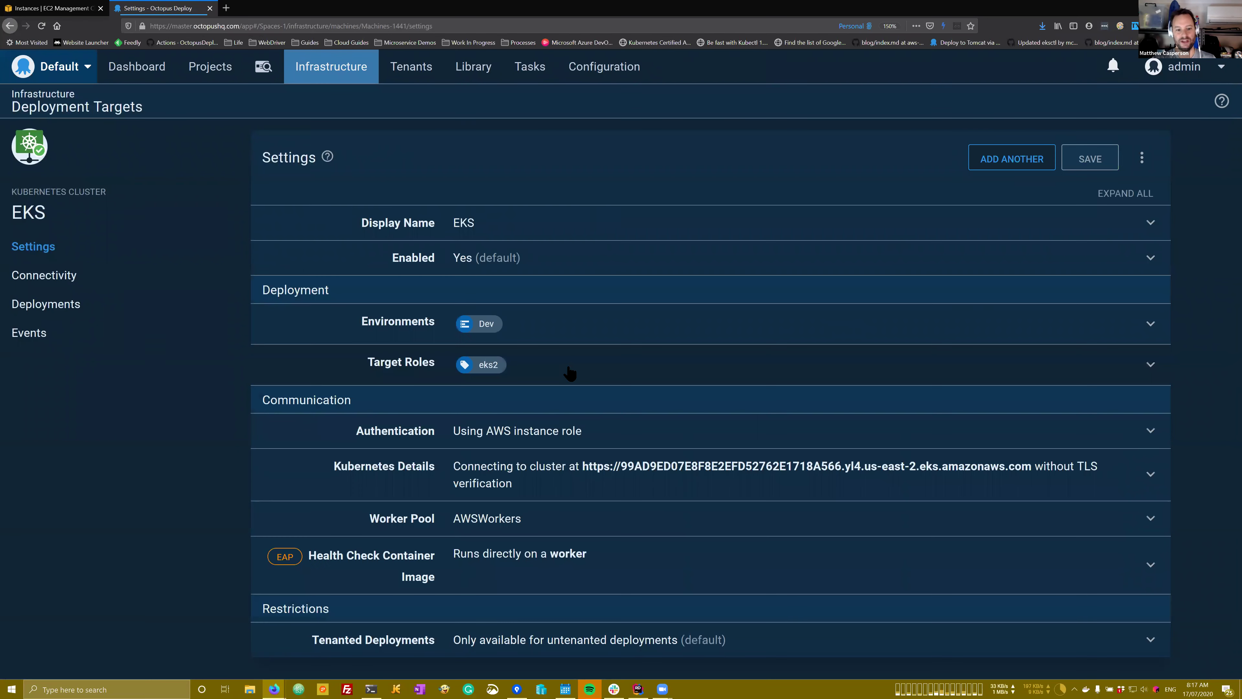
pyautogui.click(560, 438)
pyautogui.scroll(-3, 507, 386)
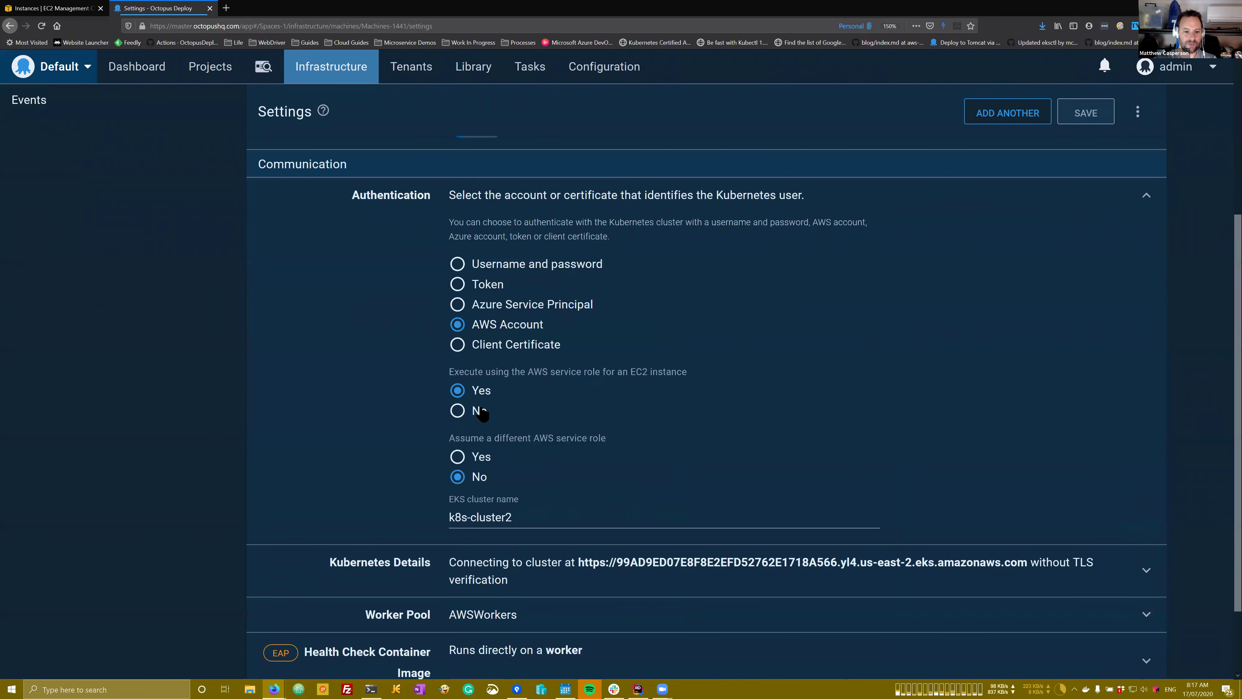
pyautogui.click(481, 412)
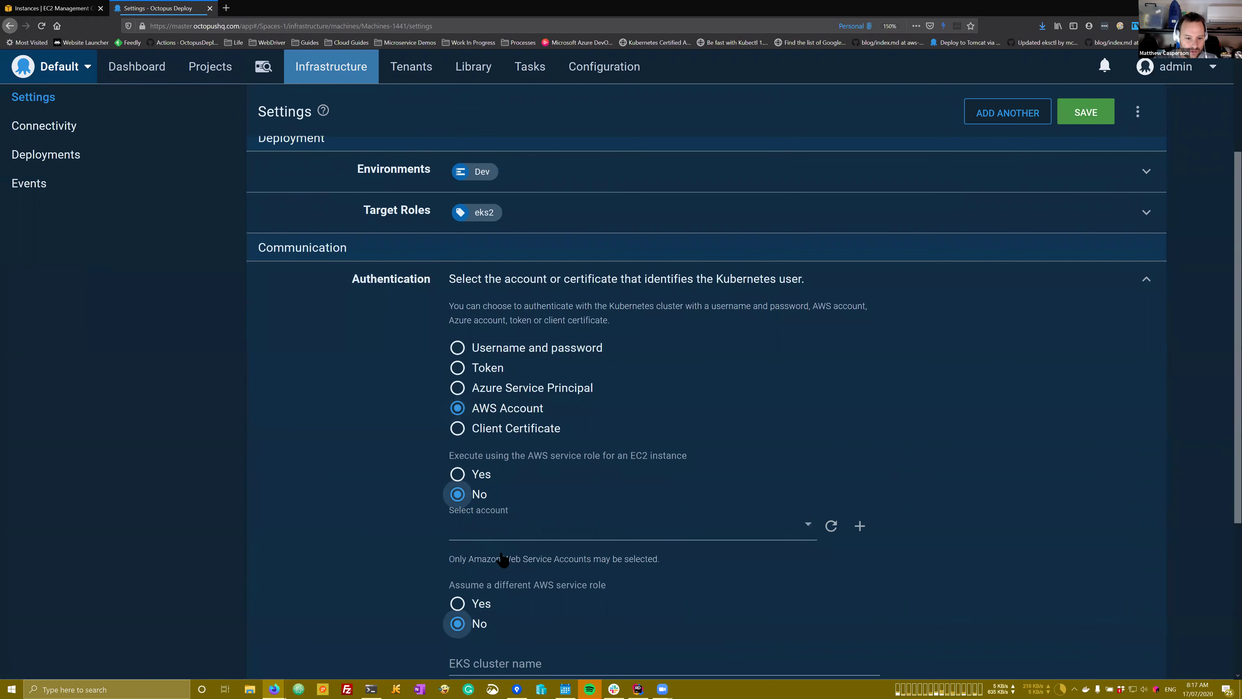
pyautogui.click(503, 558)
pyautogui.click(558, 557)
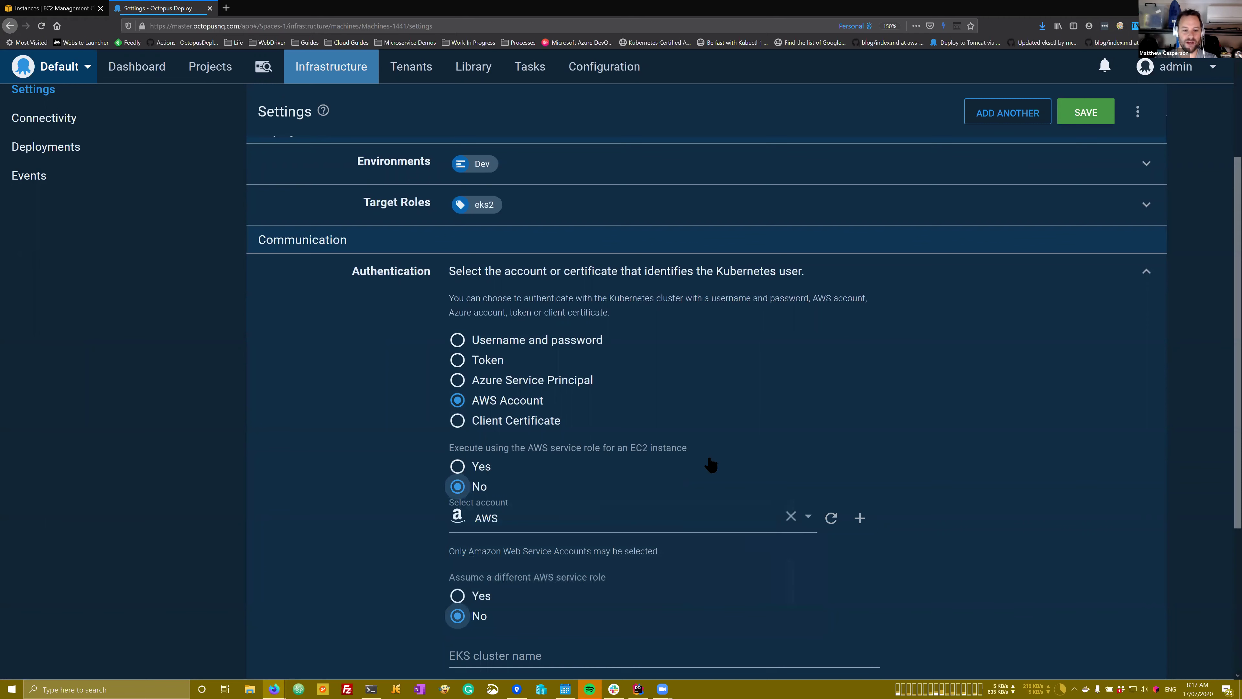
pyautogui.scroll(-3, 711, 464)
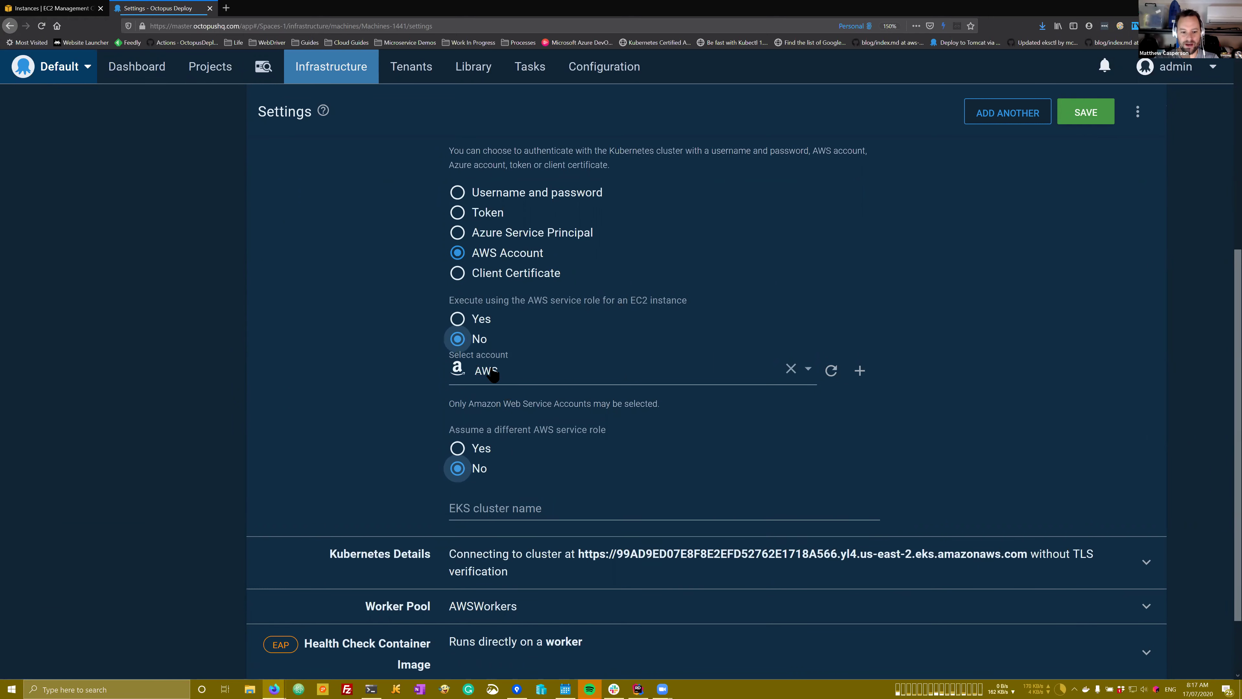
pyautogui.scroll(-3, 492, 374)
# Step: Set the EKS target's Worker Pool to Default Worker Pool, save, and start a health check
pyautogui.click(522, 524)
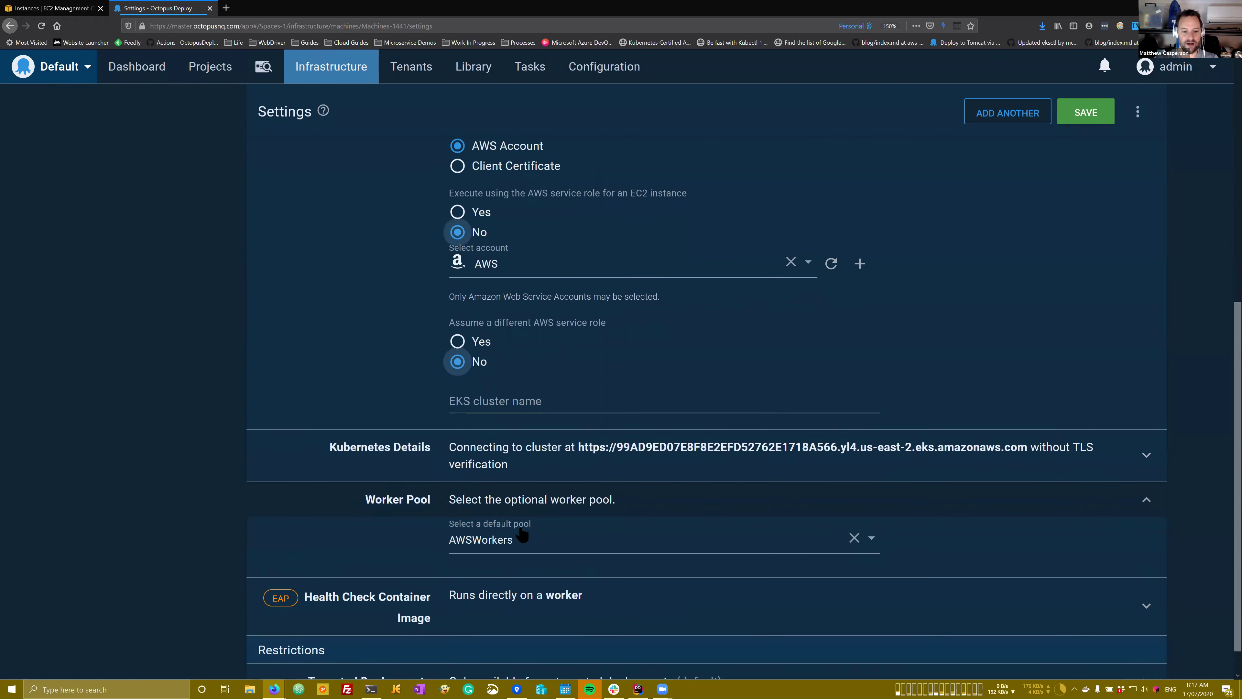
pyautogui.click(522, 523)
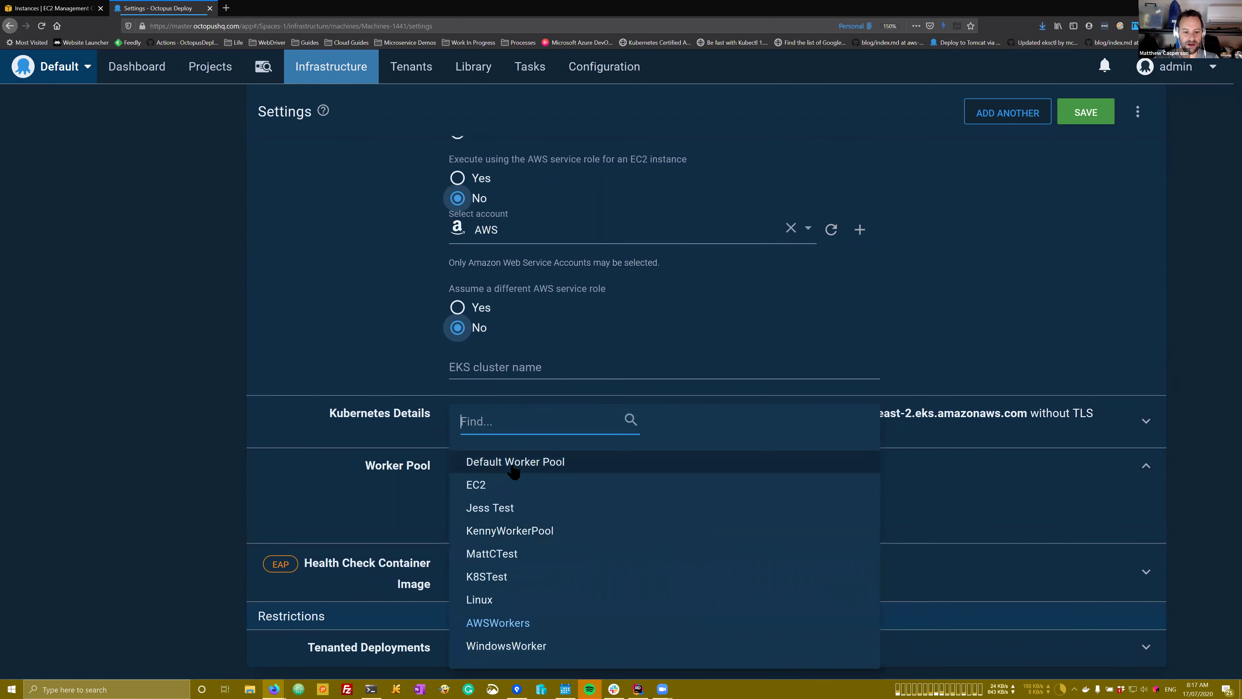
pyautogui.click(514, 465)
pyautogui.click(1095, 120)
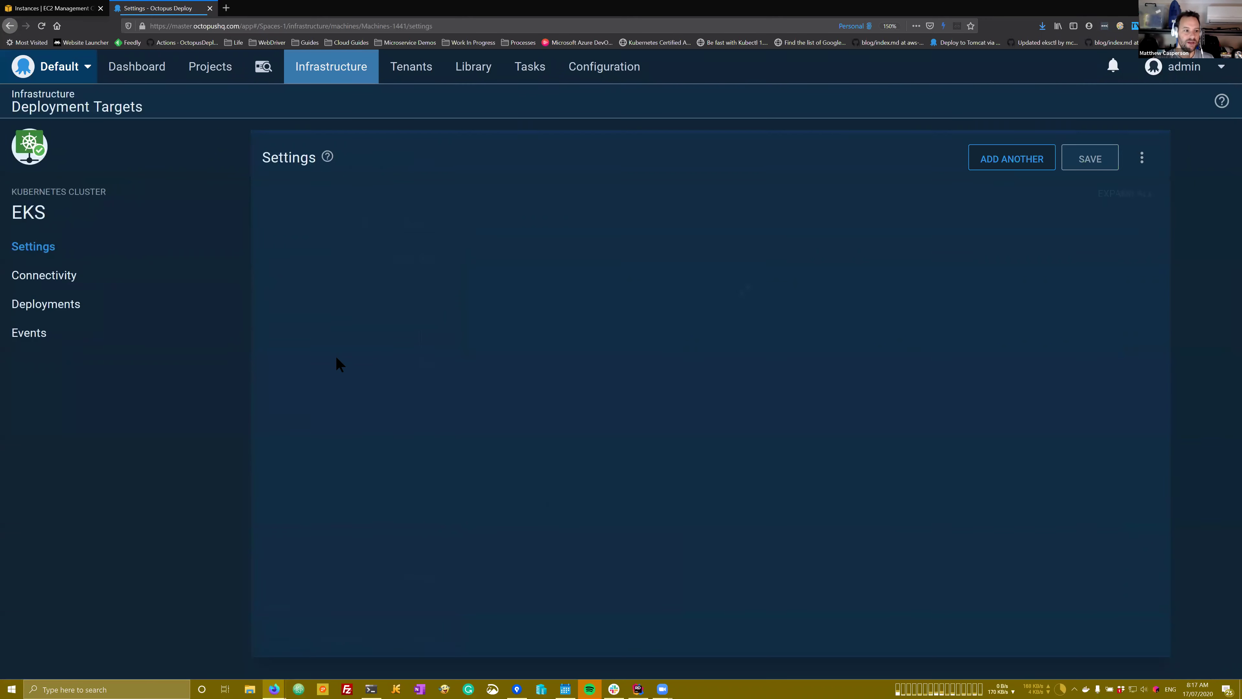
pyautogui.click(166, 277)
pyautogui.click(1079, 158)
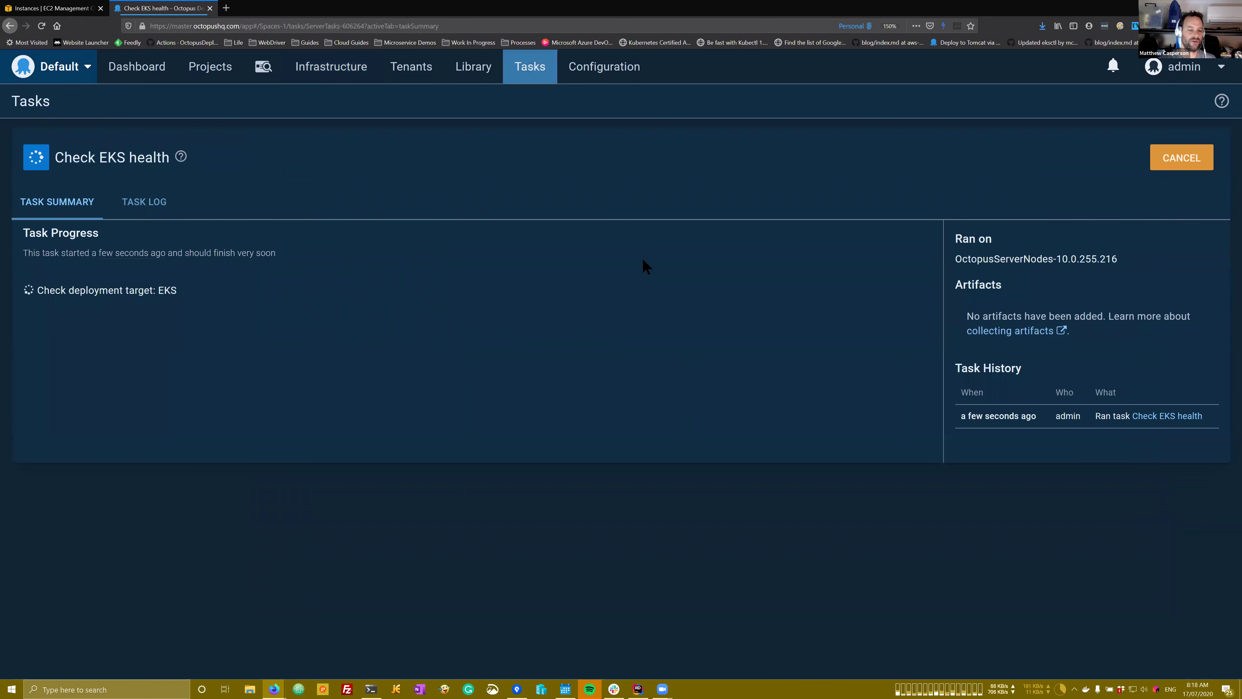
# Step: Review the failed health check log reporting that no cluster ID is specified
pyautogui.click(146, 202)
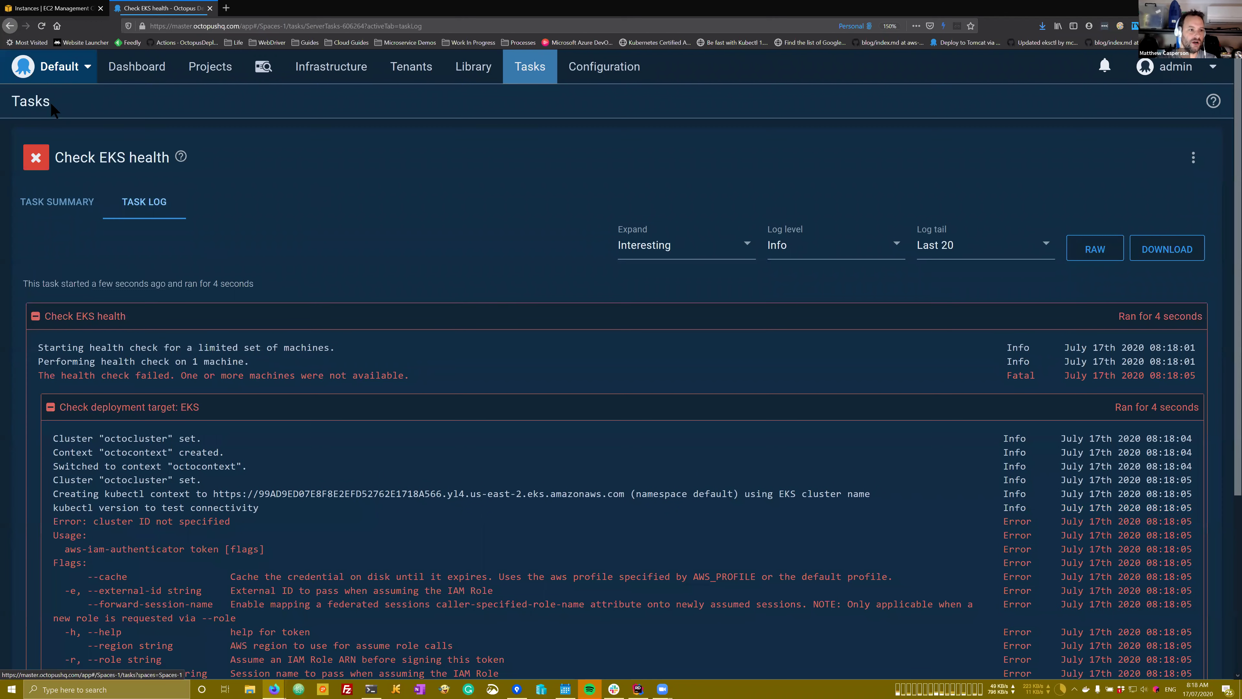
pyautogui.click(10, 27)
pyautogui.click(10, 27)
# Step: Reopen the EKS target's Authentication settings at the EKS cluster name field
pyautogui.click(39, 247)
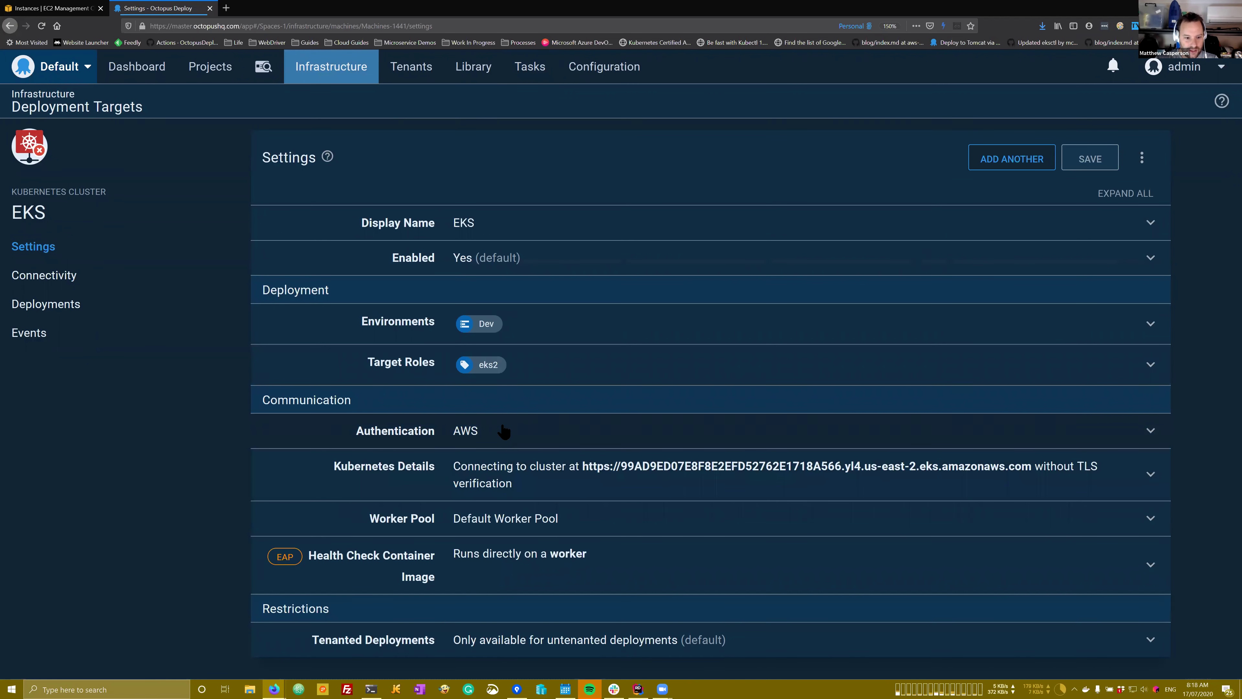
pyautogui.click(505, 432)
pyautogui.scroll(-5, 505, 432)
pyautogui.click(557, 580)
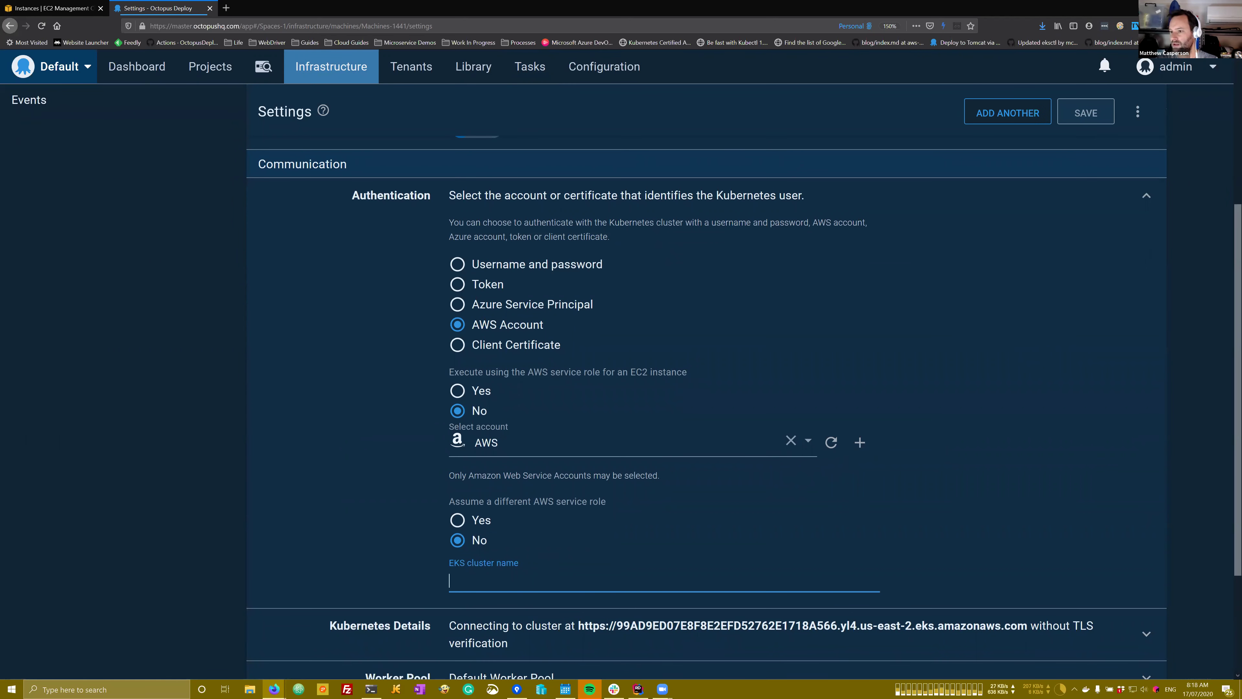
pyautogui.hotkey('ctrl', 'pageup')
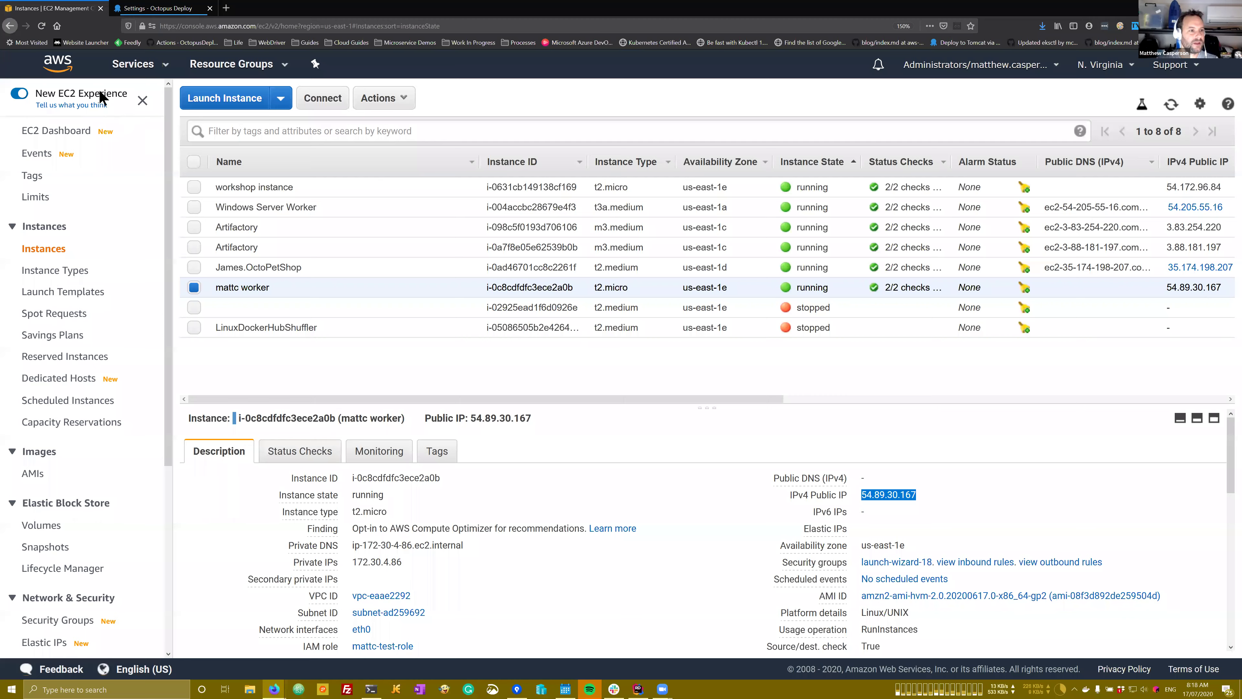
# Step: Open the Elastic Kubernetes Service console in the US East (Ohio) region
pyautogui.click(163, 74)
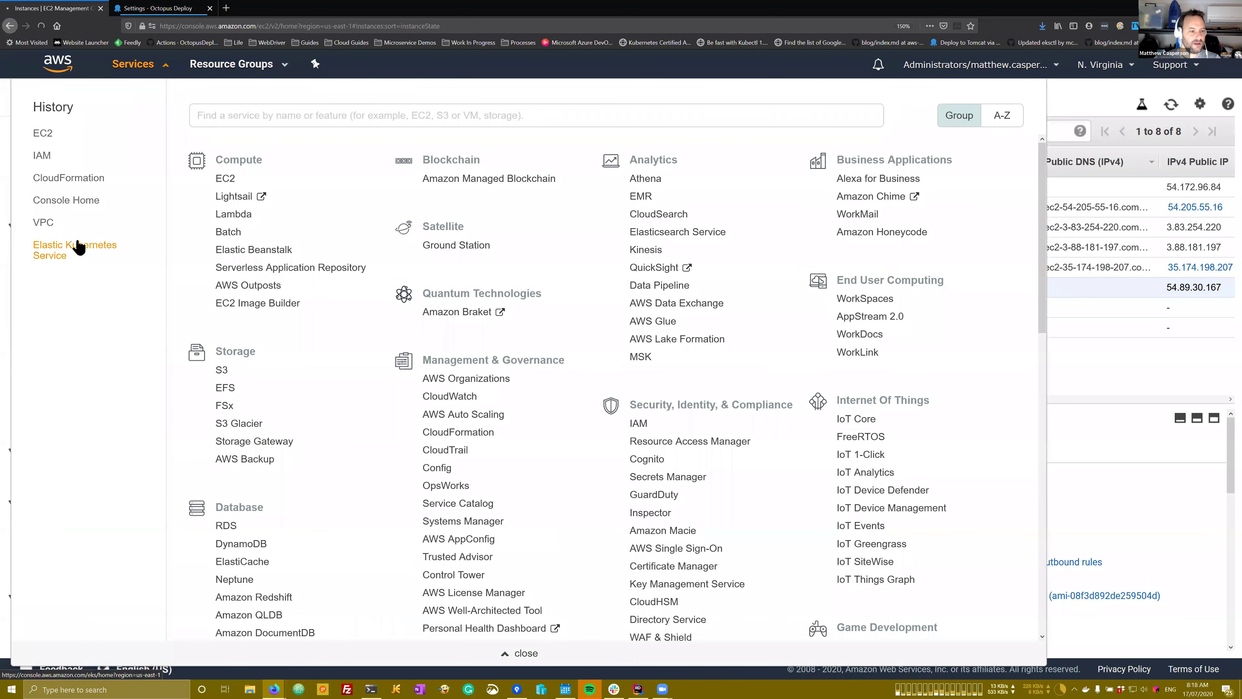
pyautogui.click(78, 247)
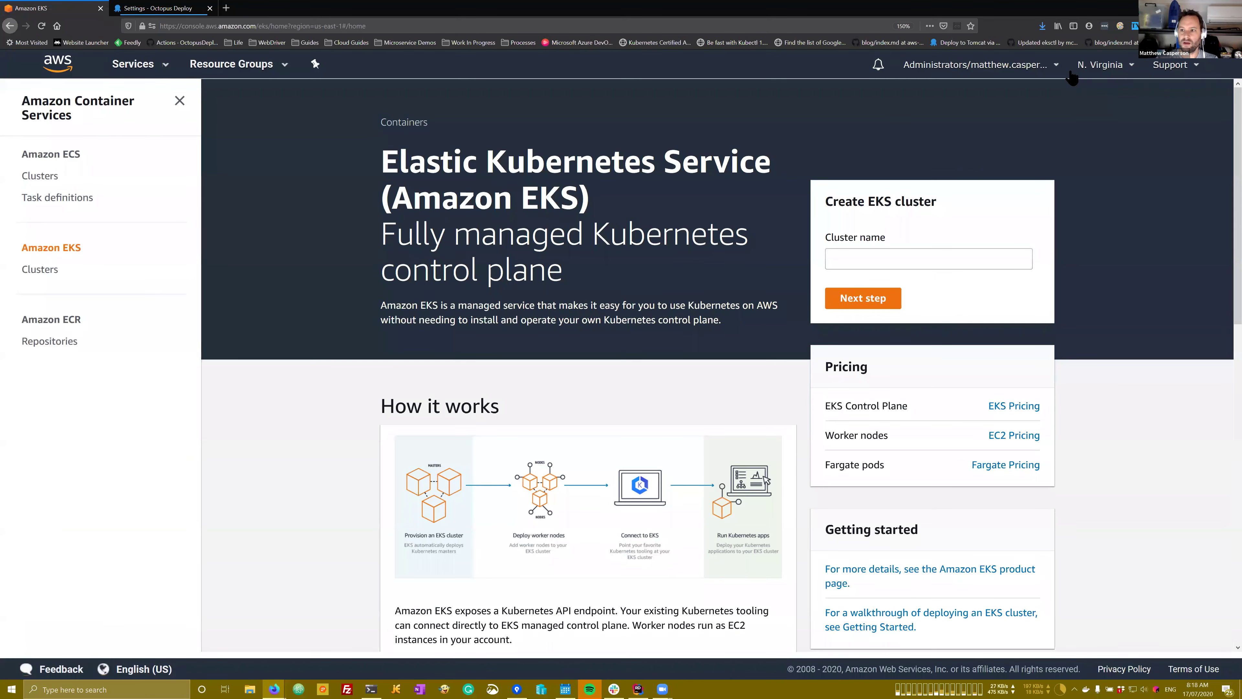
pyautogui.click(1101, 65)
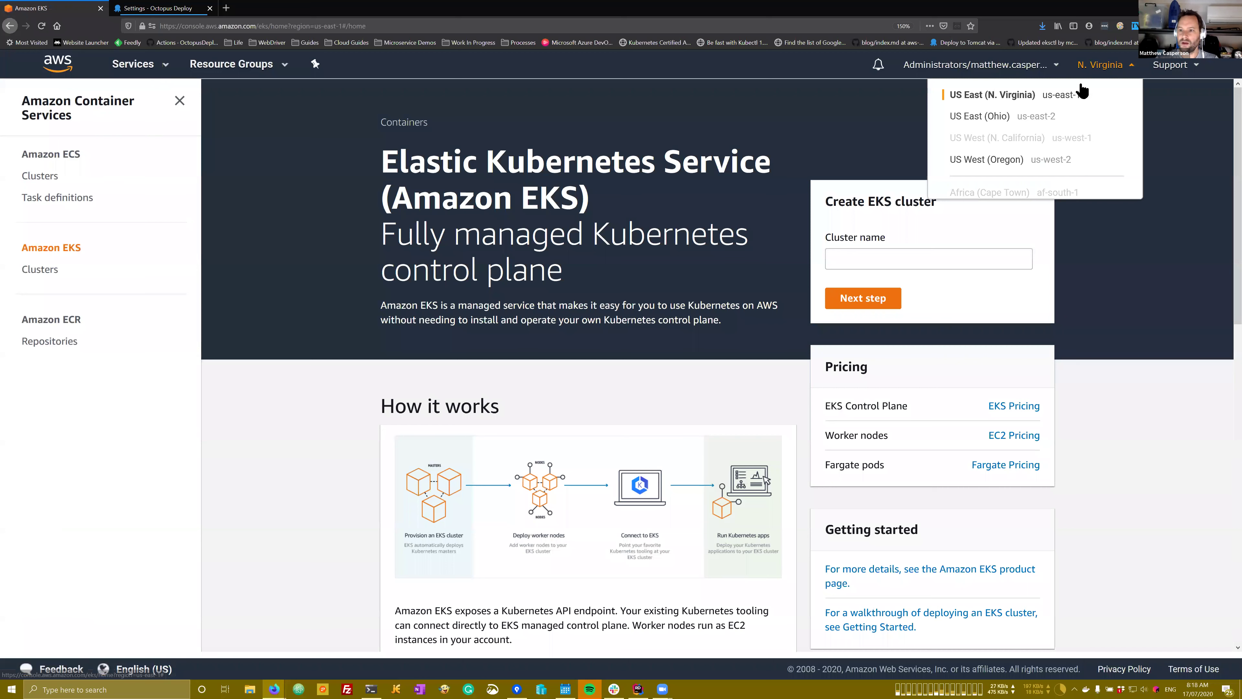
pyautogui.click(1003, 122)
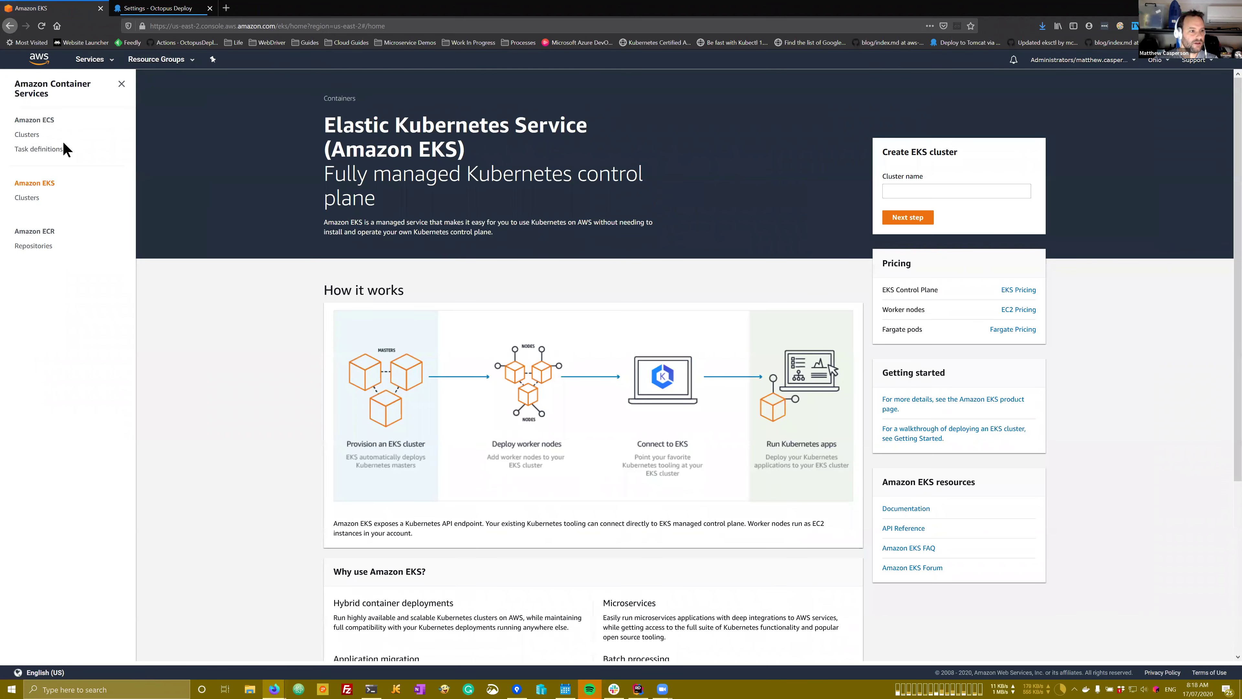
pyautogui.click(44, 125)
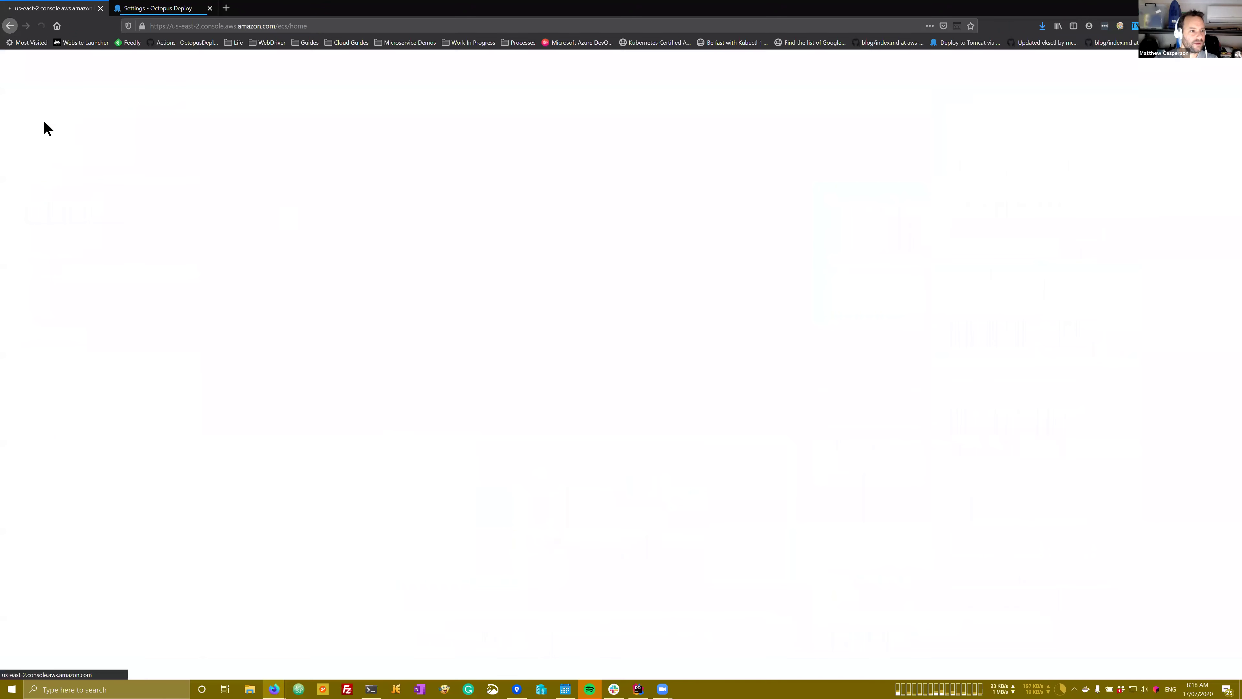
pyautogui.click(10, 24)
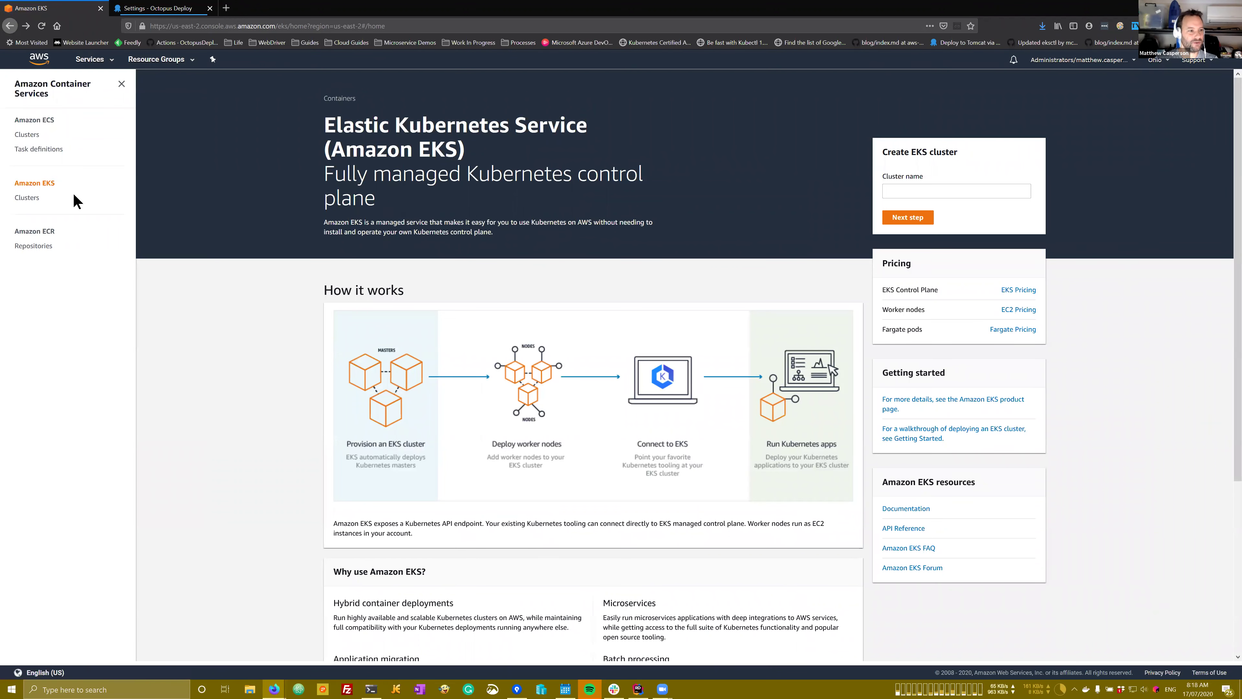
# Step: Copy k8s-cluster2 from the EKS clusters list into the Octopus EKS cluster name field
pyautogui.click(28, 197)
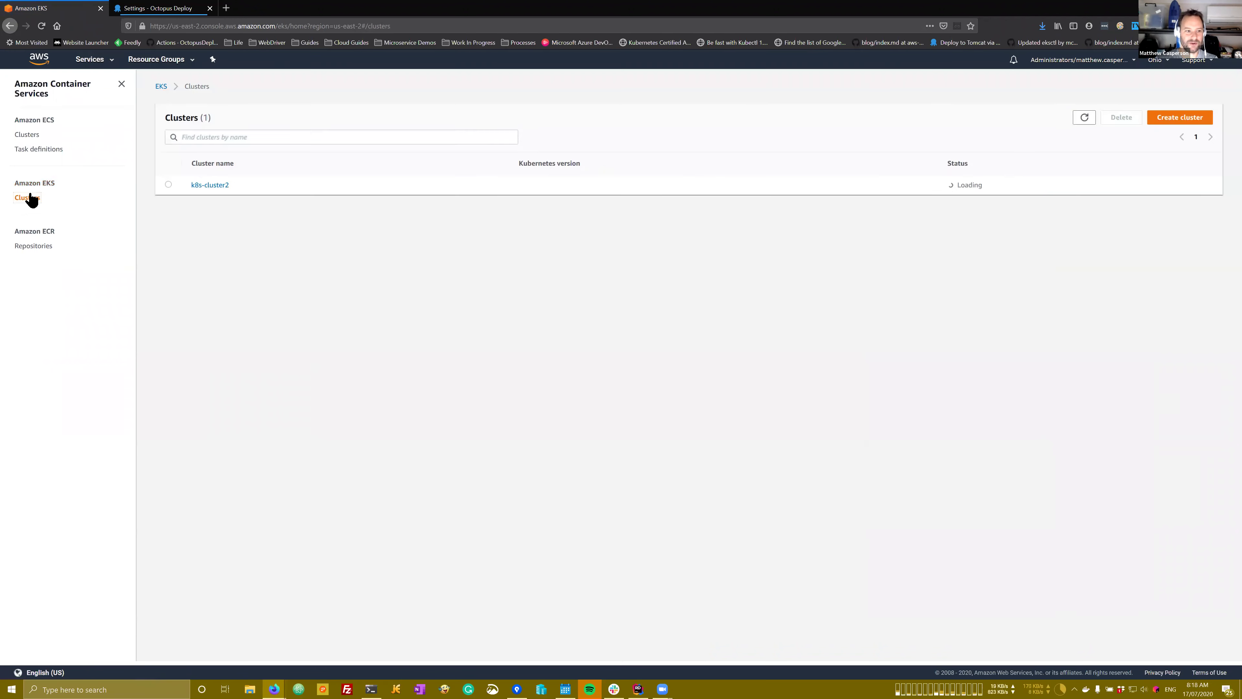
pyautogui.moveTo(243, 228); pyautogui.dragTo(181, 228)
pyautogui.hotkey('ctrl', 'c')
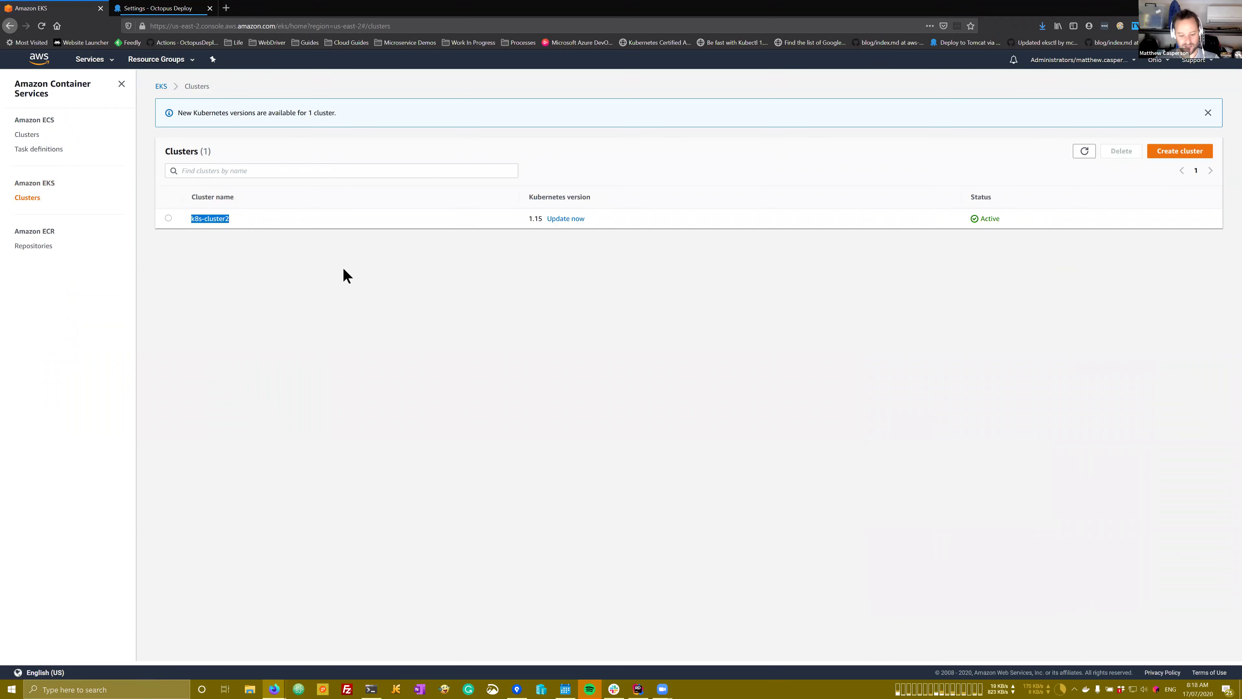
pyautogui.click(157, 8)
pyautogui.click(576, 558)
pyautogui.hotkey('ctrl', 'v')
# Step: Remove the leading space from the k8s-cluster2 cluster name and save the target
pyautogui.press('Home')
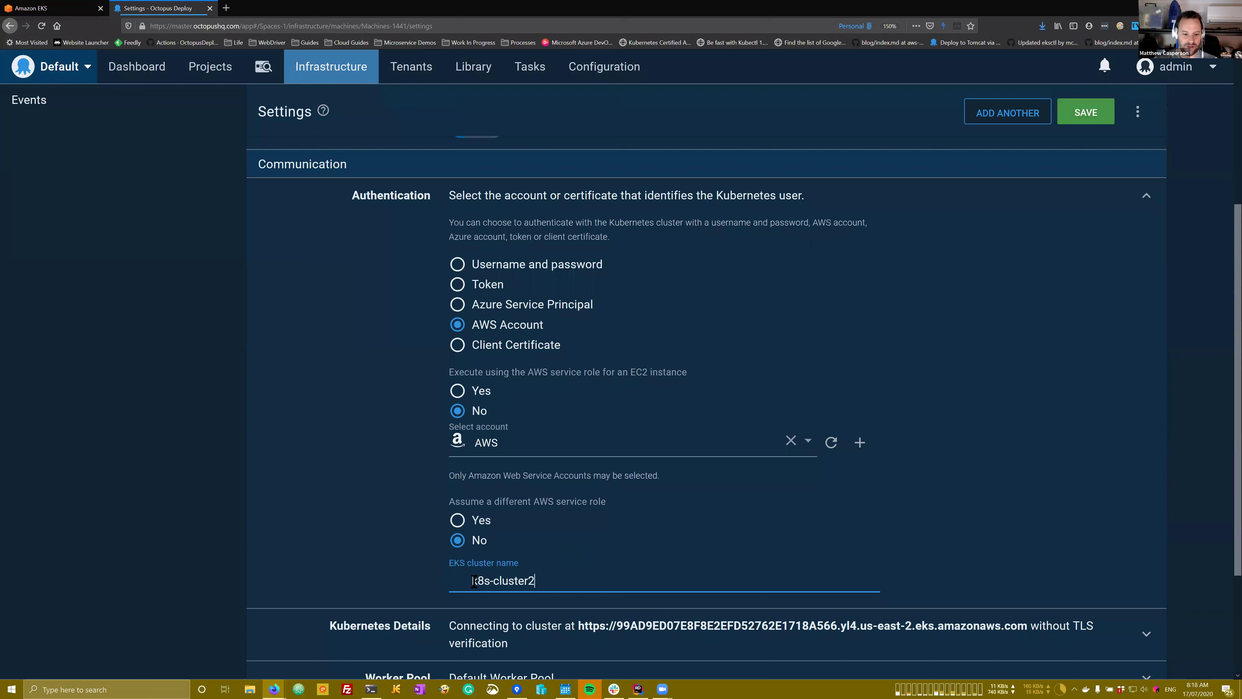
pyautogui.press('Delete')
pyautogui.click(1085, 112)
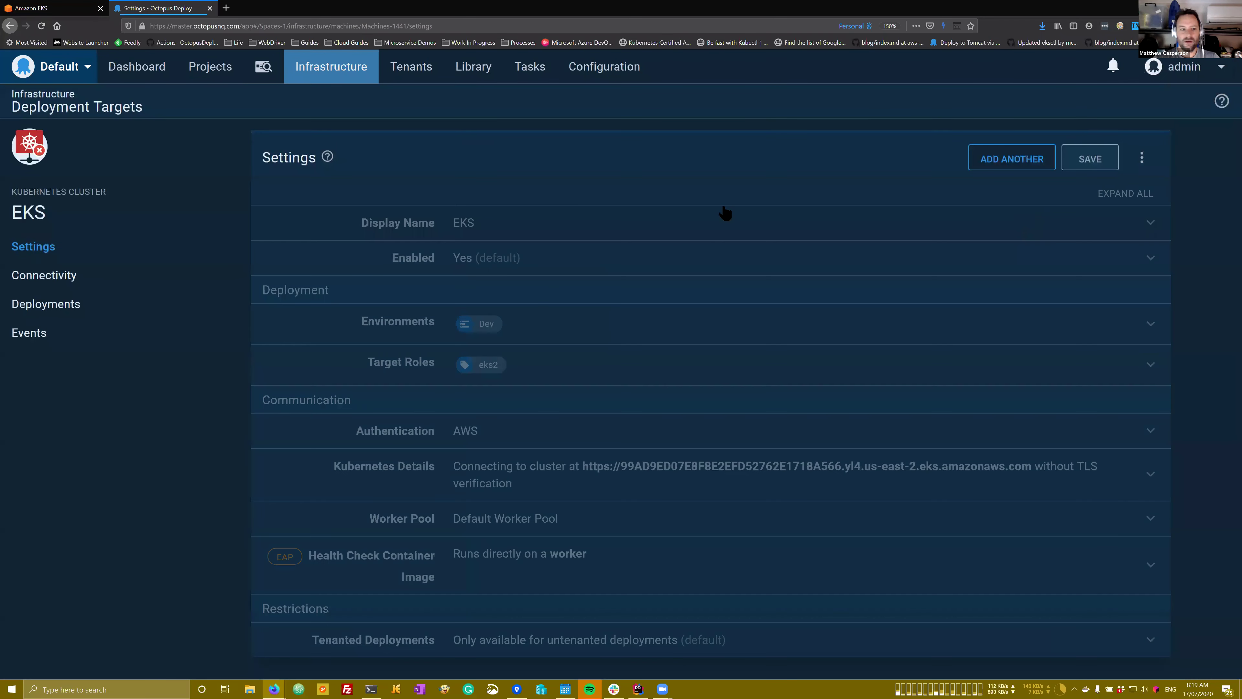
# Step: Health-check the EKS target, confirm it reports Online, and browse to the AWS Workshop runbooks
pyautogui.click(73, 275)
pyautogui.click(1091, 158)
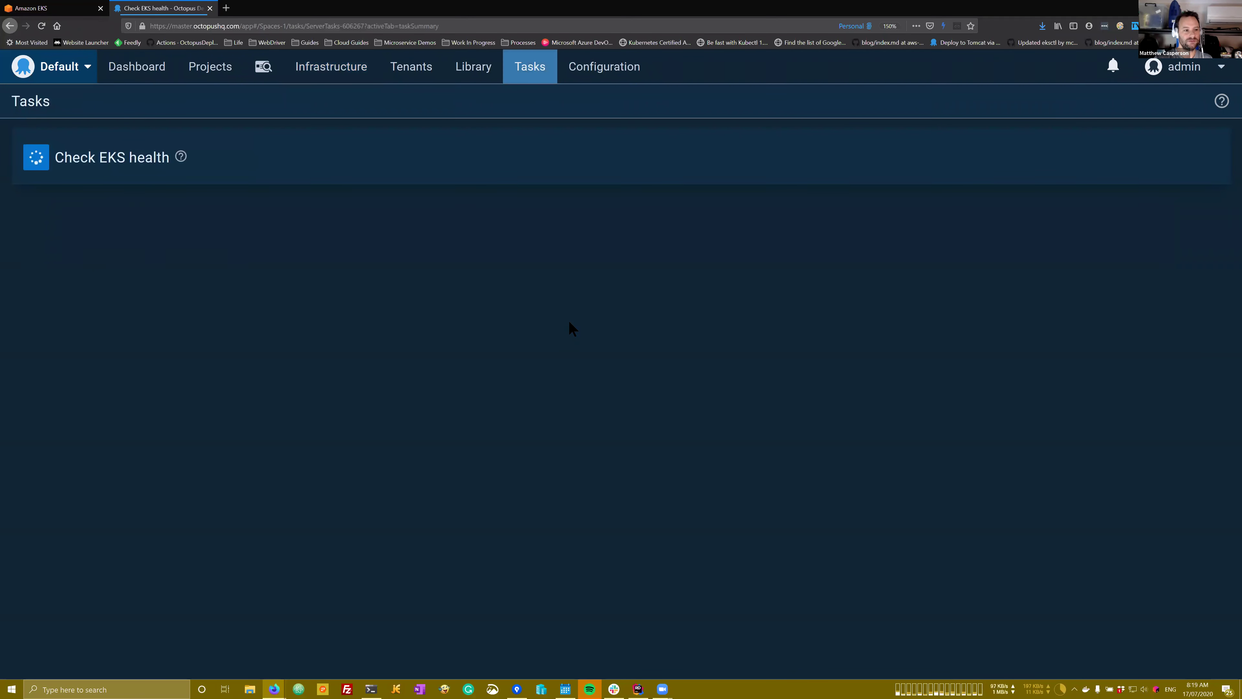
pyautogui.click(153, 208)
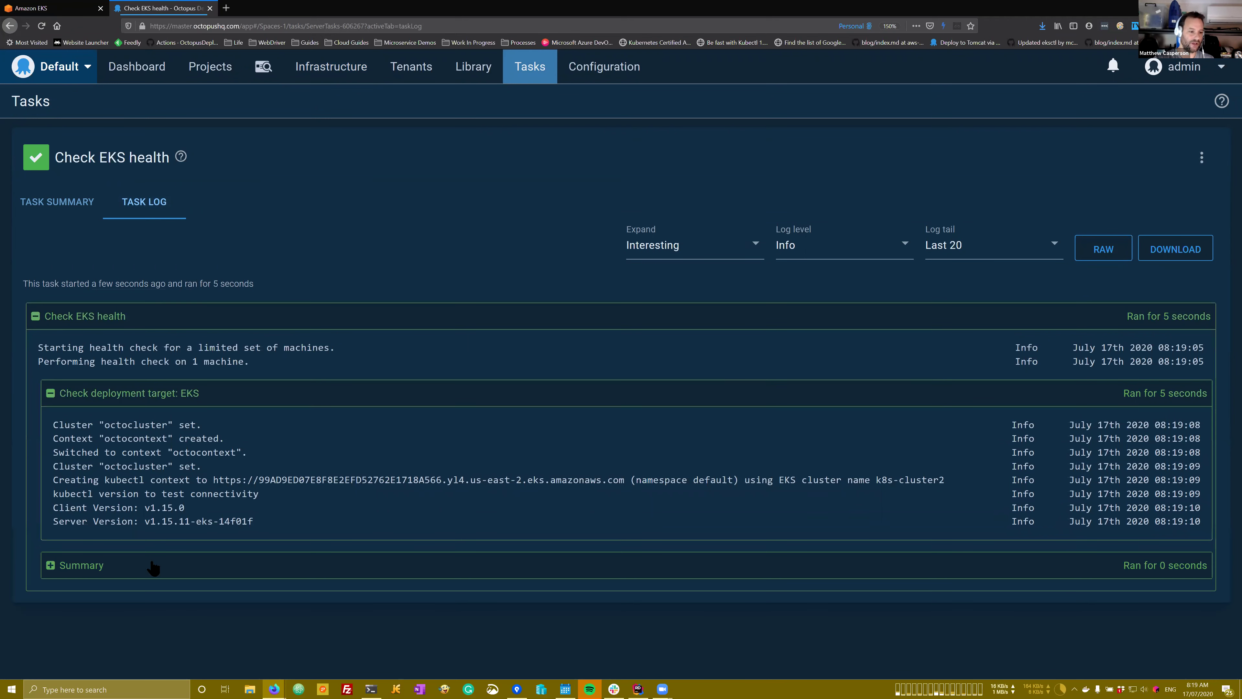
pyautogui.click(150, 565)
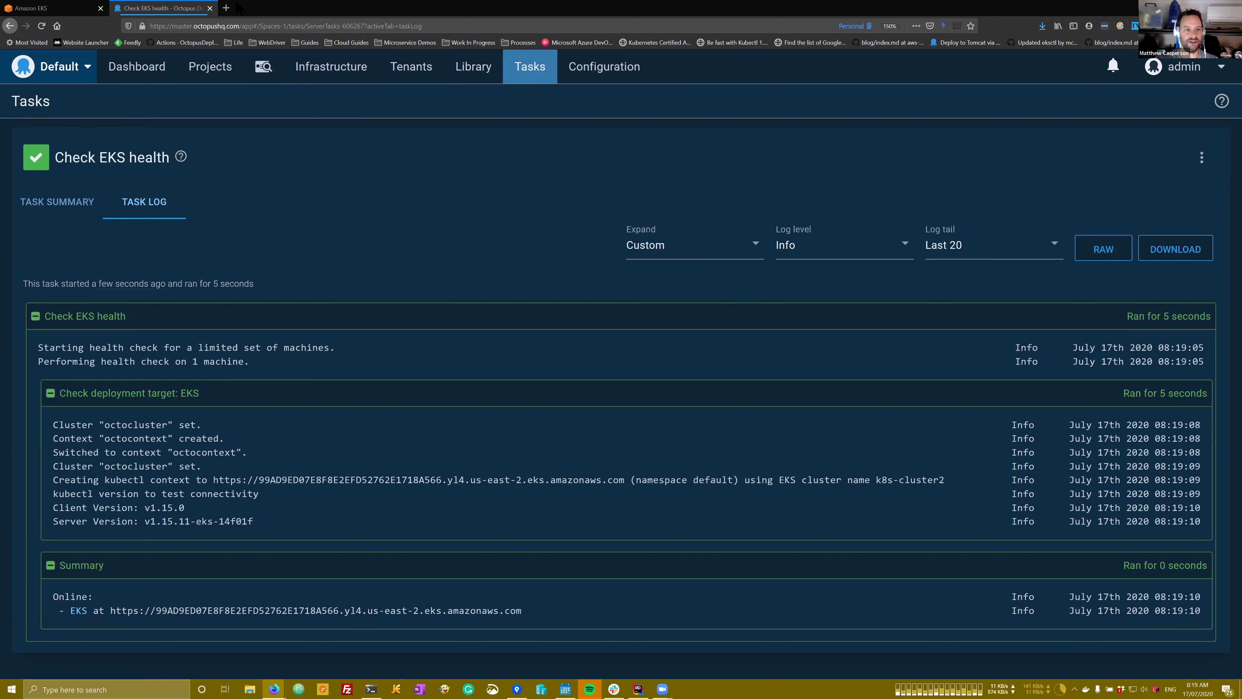
pyautogui.click(235, 25)
pyautogui.click(294, 167)
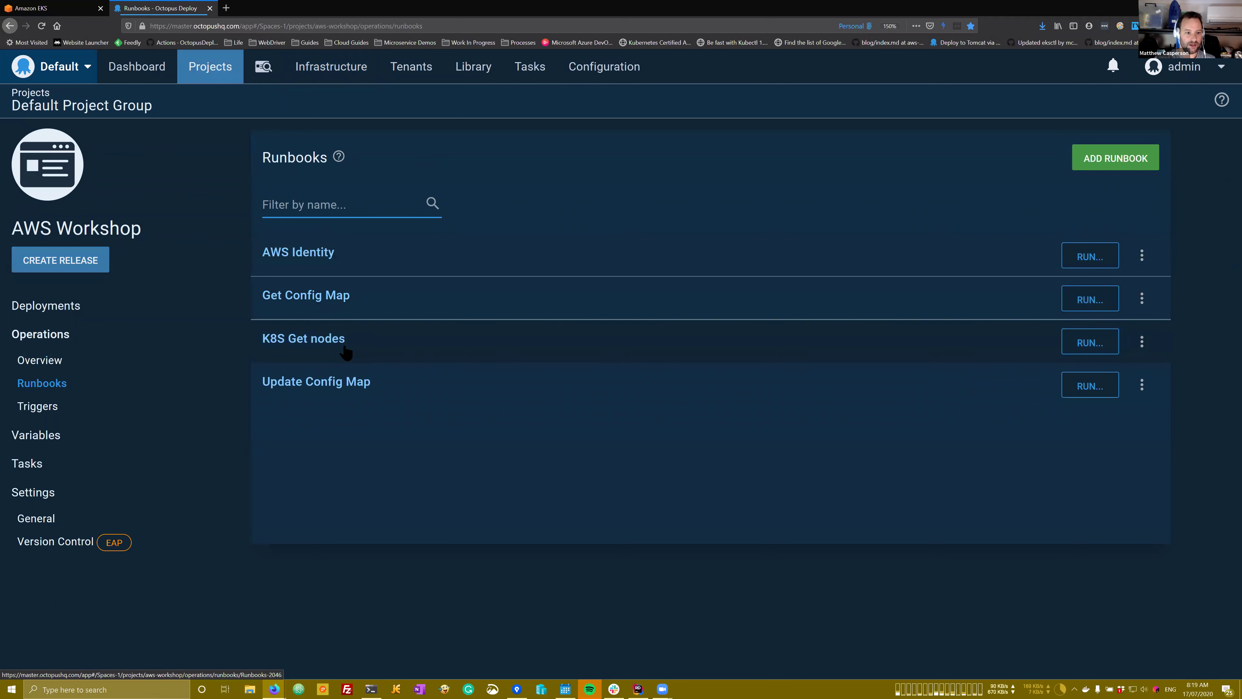
# Step: Run K8S Get nodes on Dev and confirm its log lists two Ready EKS nodes
pyautogui.click(1086, 342)
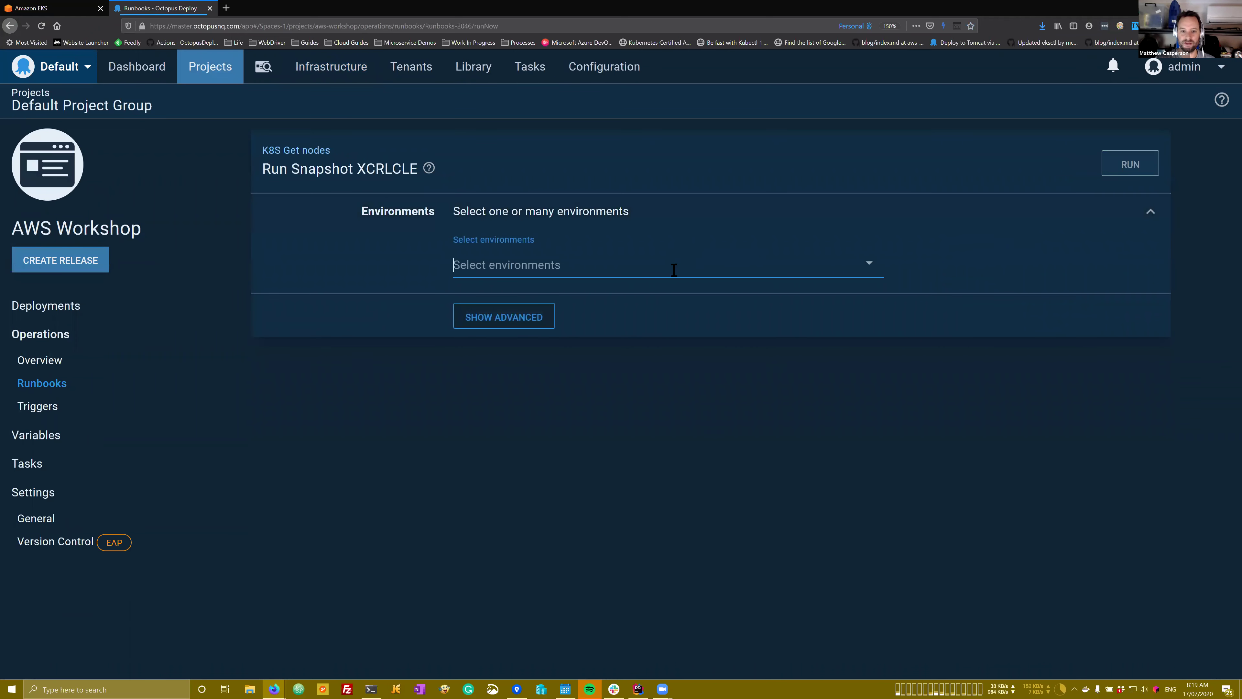
pyautogui.click(670, 267)
pyautogui.click(534, 305)
pyautogui.click(1073, 205)
pyautogui.click(1130, 164)
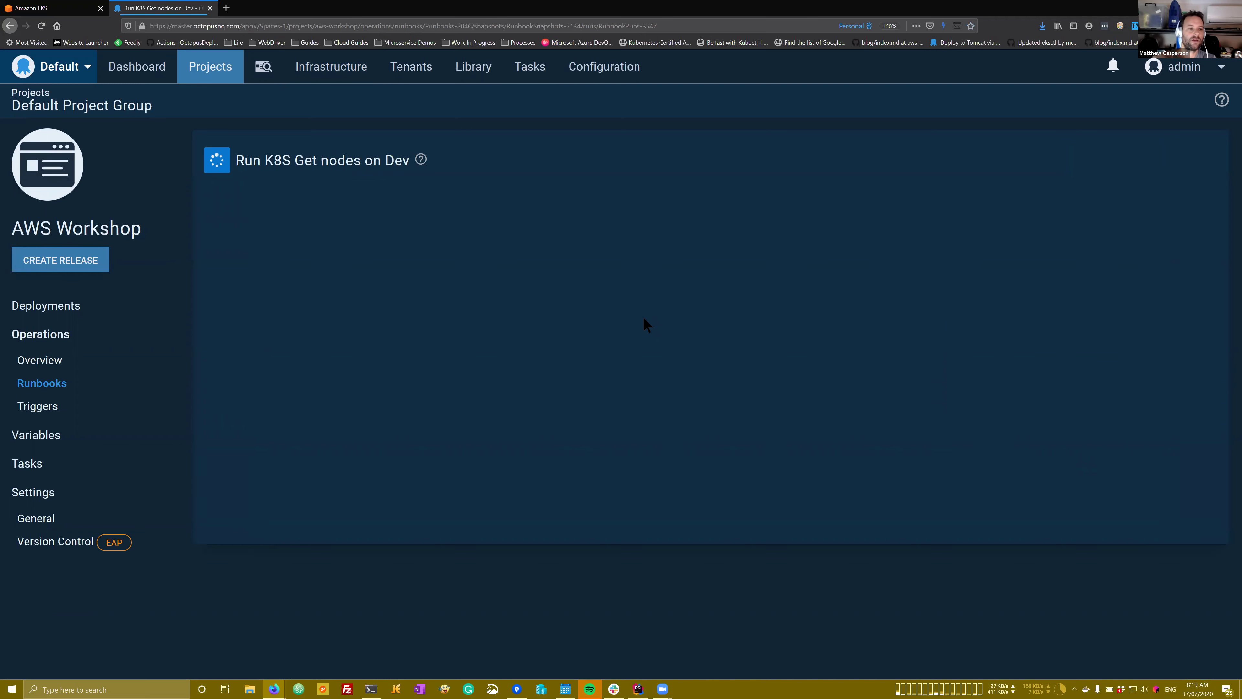
pyautogui.click(325, 231)
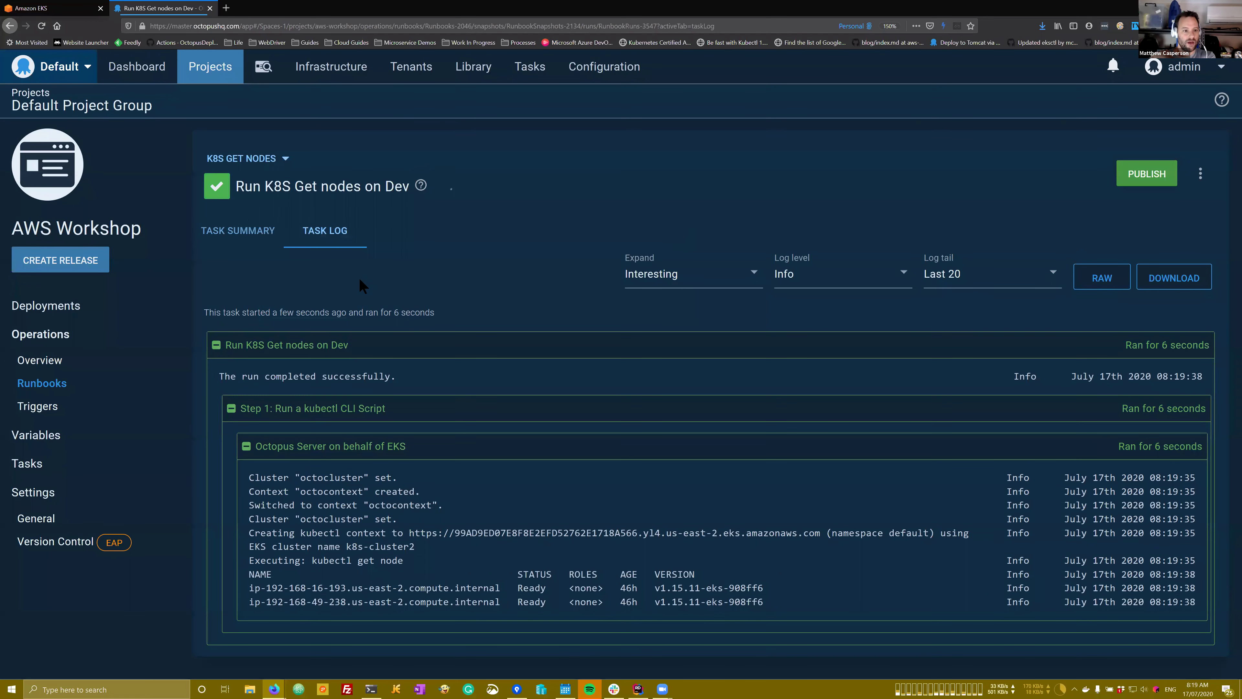
pyautogui.click(61, 387)
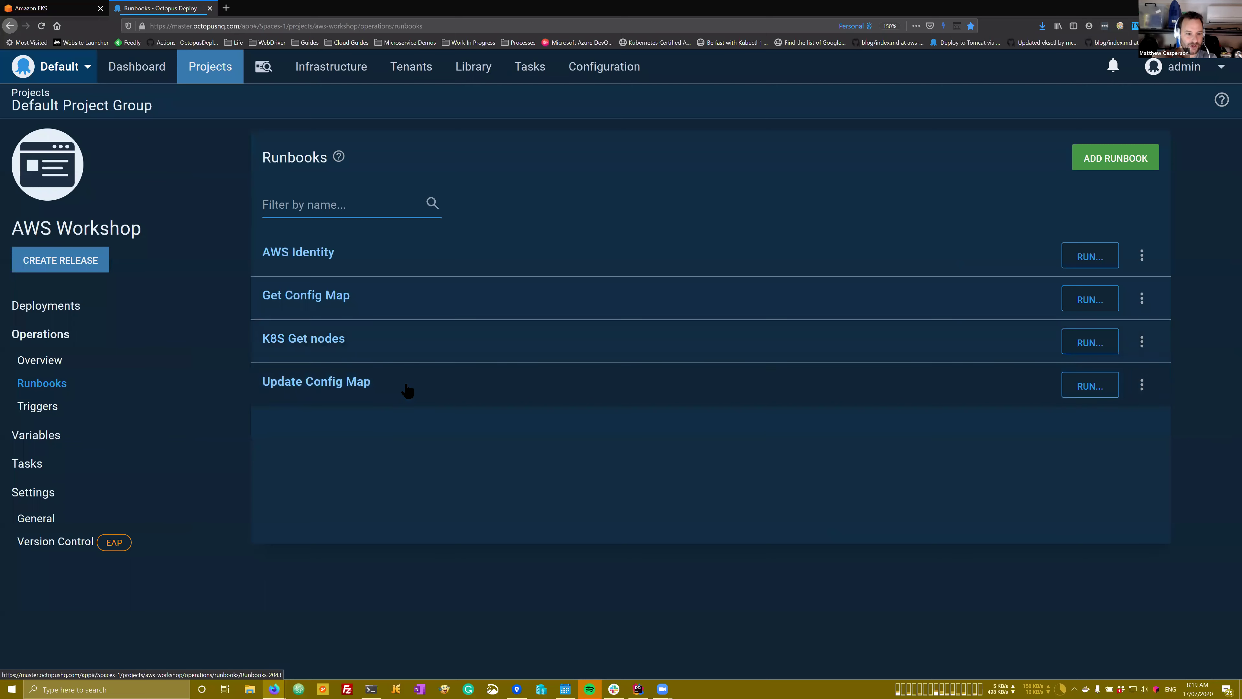
# Step: Run the Get Config Map runbook on Dev
pyautogui.click(1084, 300)
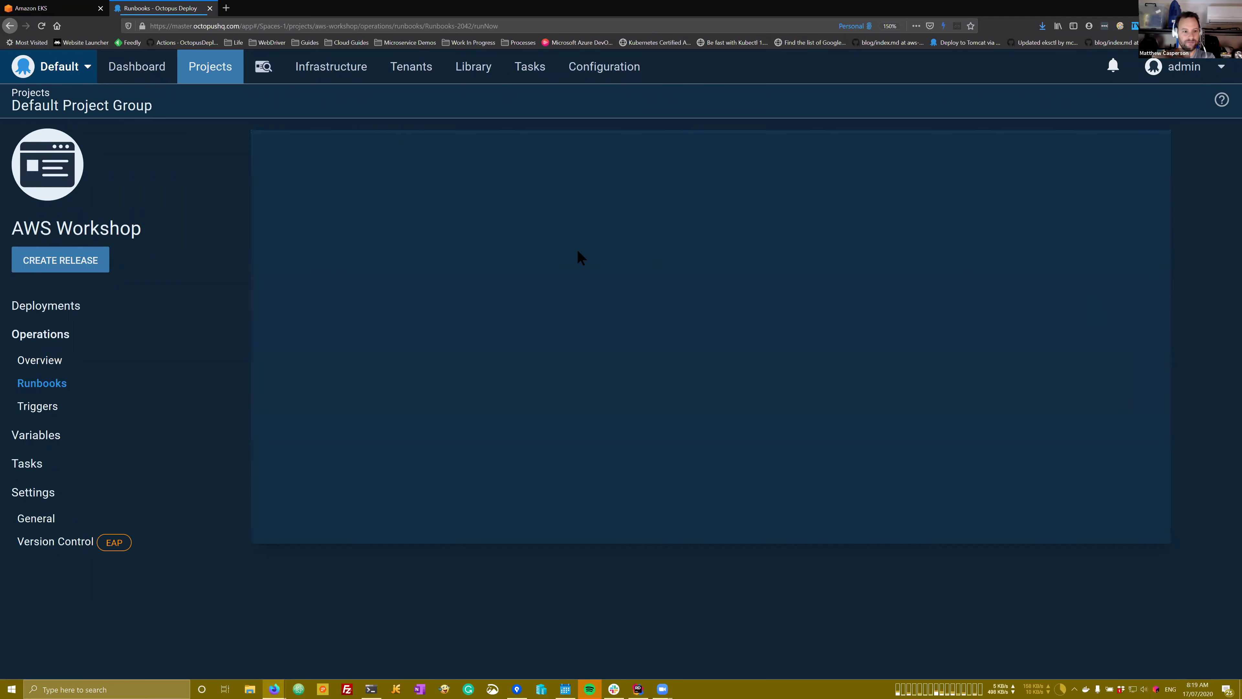
pyautogui.click(679, 269)
pyautogui.click(507, 296)
pyautogui.click(1106, 168)
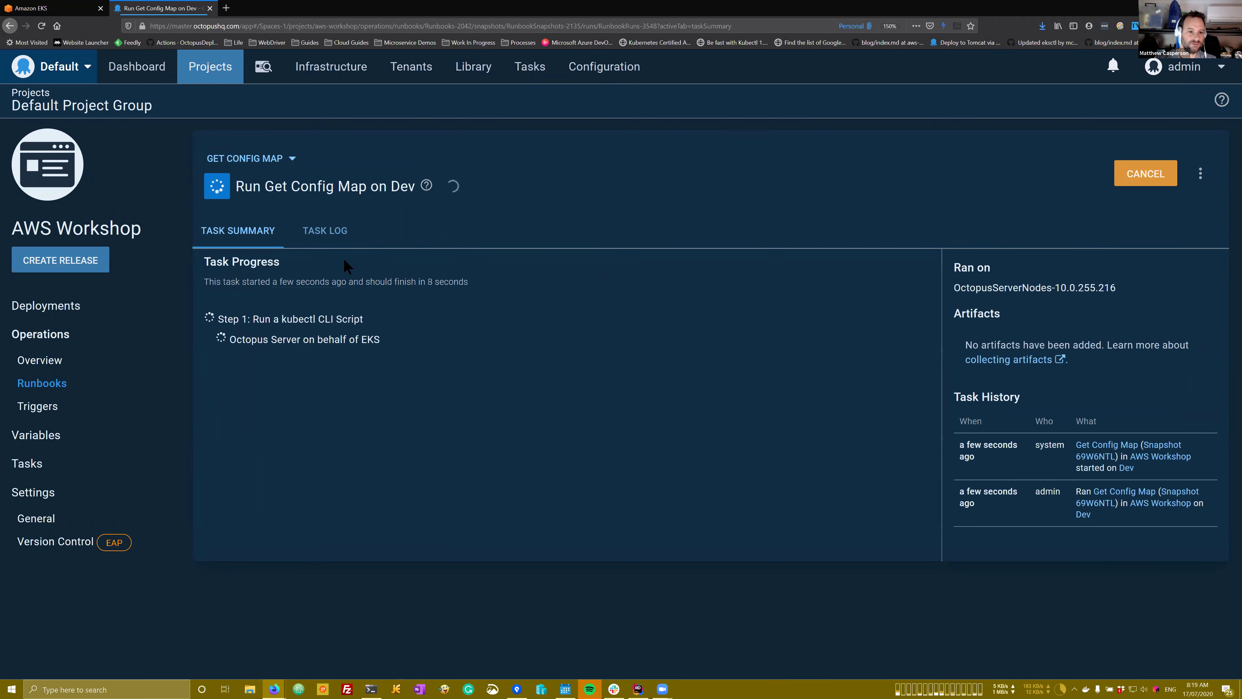
# Step: Check the successful run's log and open its output.yaml artifact
pyautogui.click(326, 232)
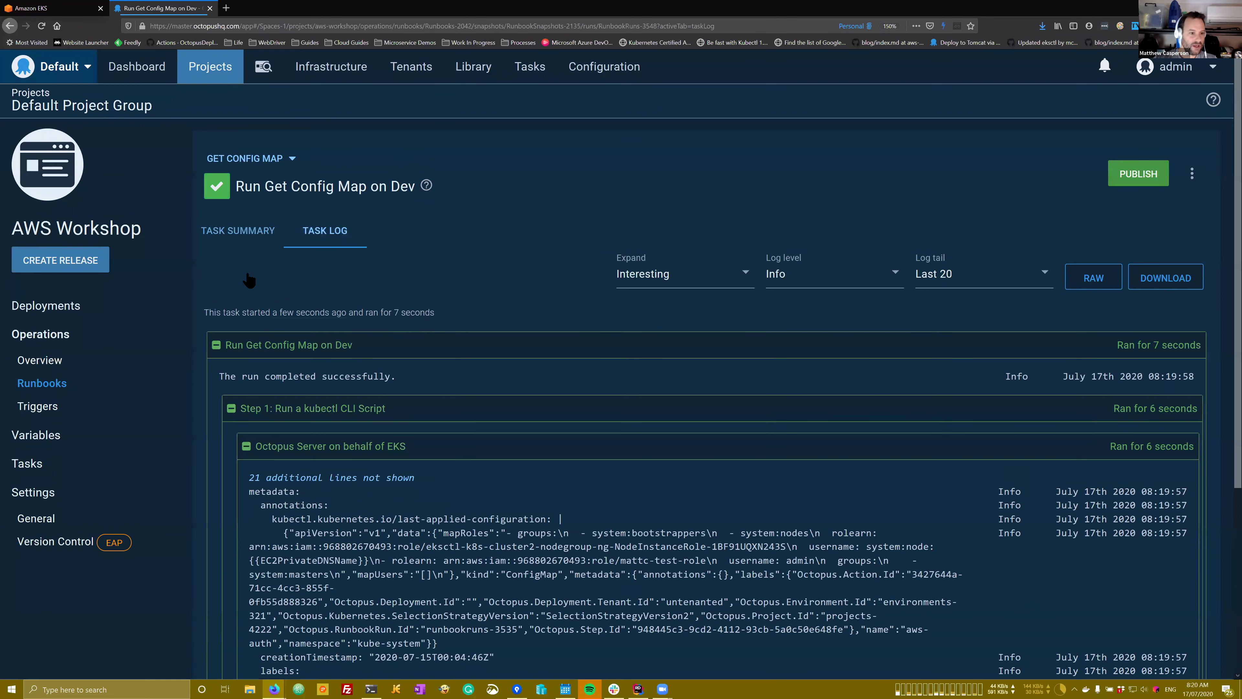
pyautogui.click(242, 237)
pyautogui.click(274, 358)
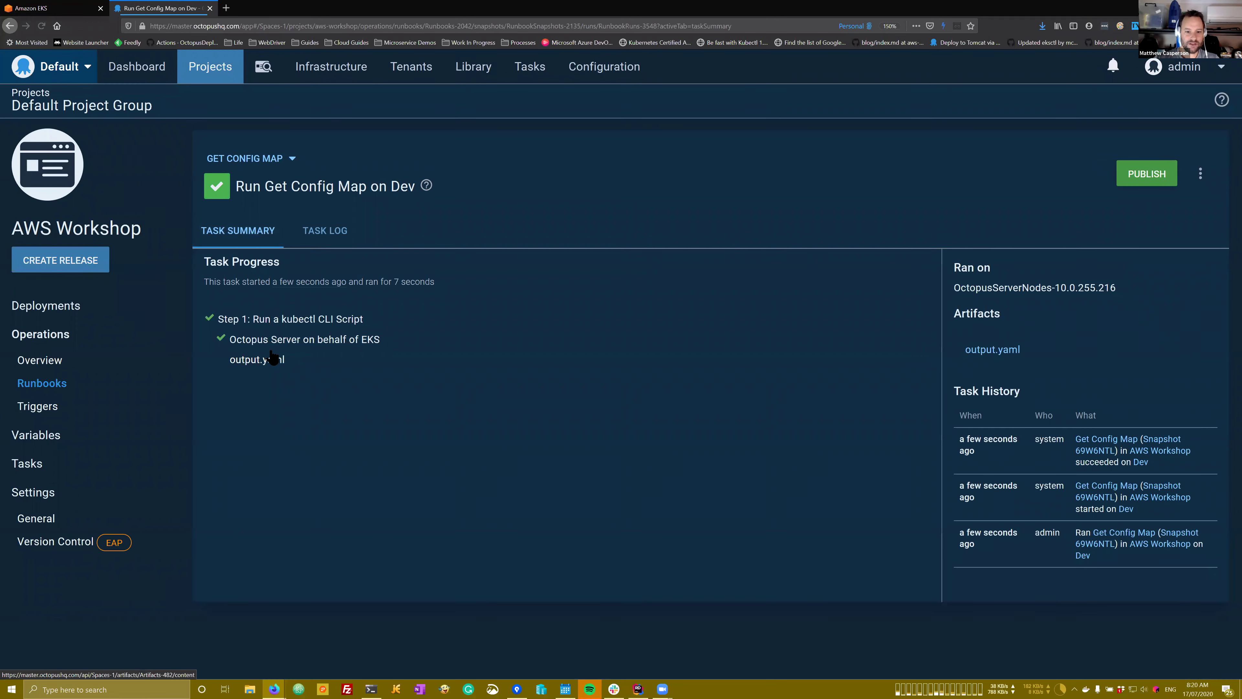
pyautogui.click(547, 295)
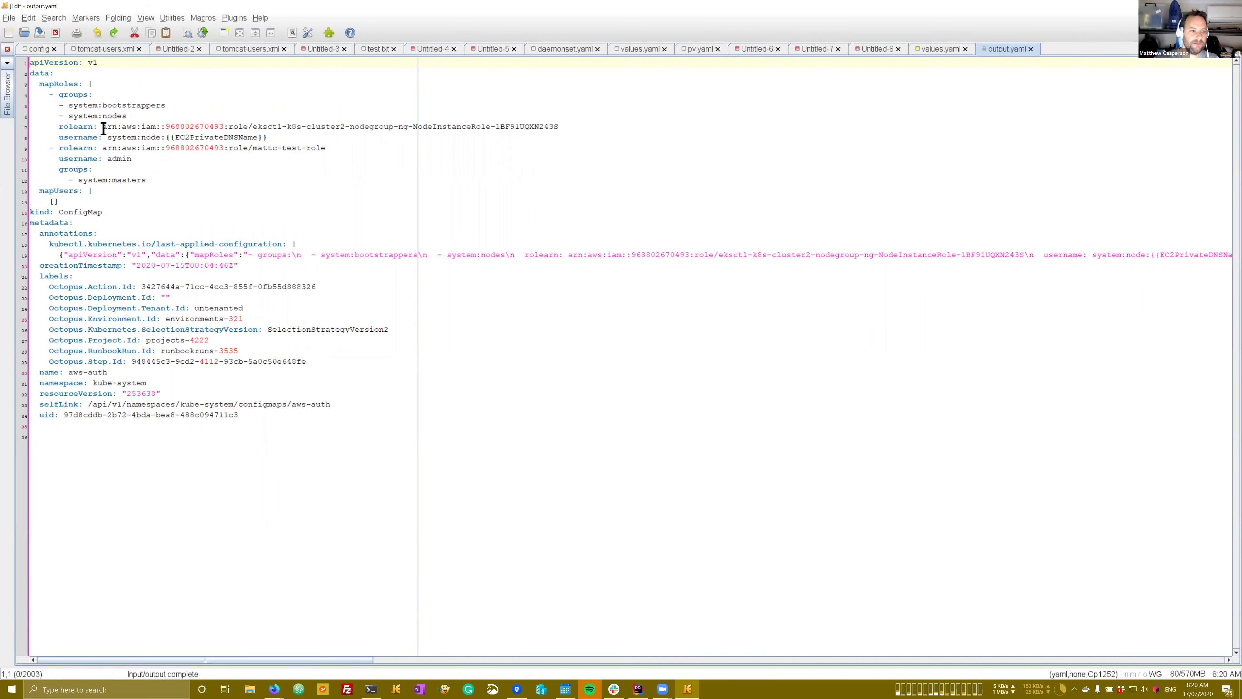
# Step: Inspect the node group role ARN and mattc-test-role entry in output.yaml, deleting then restoring it
pyautogui.moveTo(104, 128); pyautogui.dragTo(248, 126)
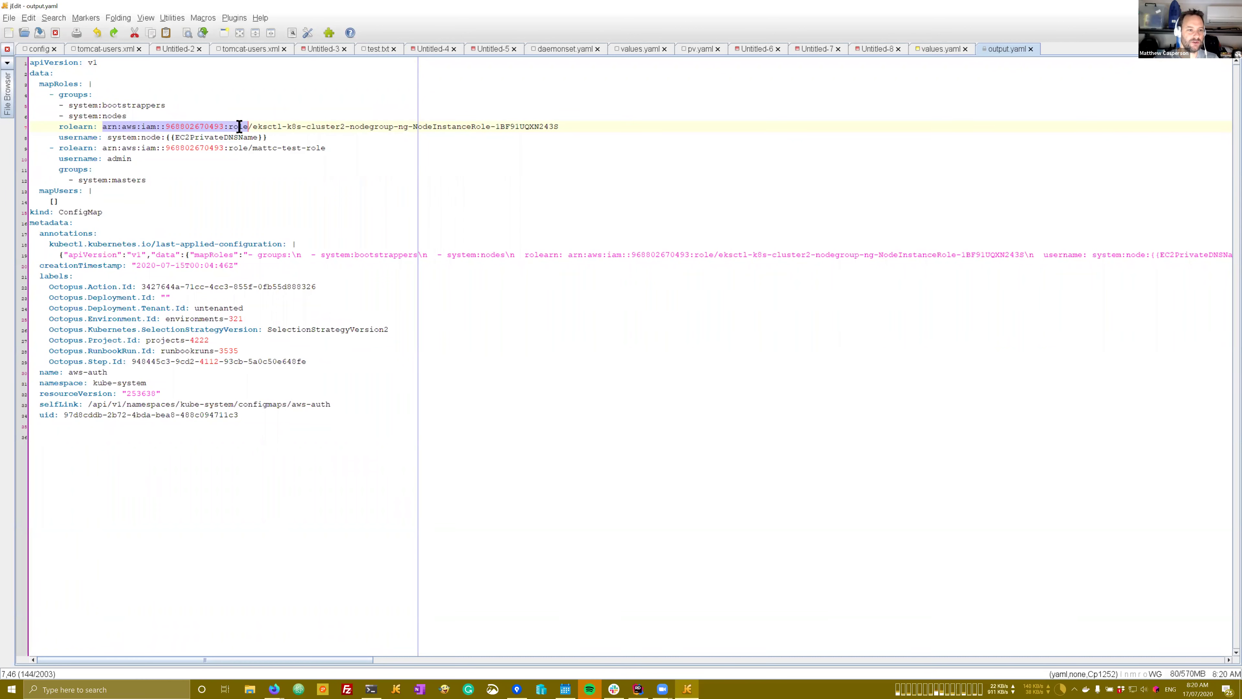
pyautogui.doubleClick(239, 126)
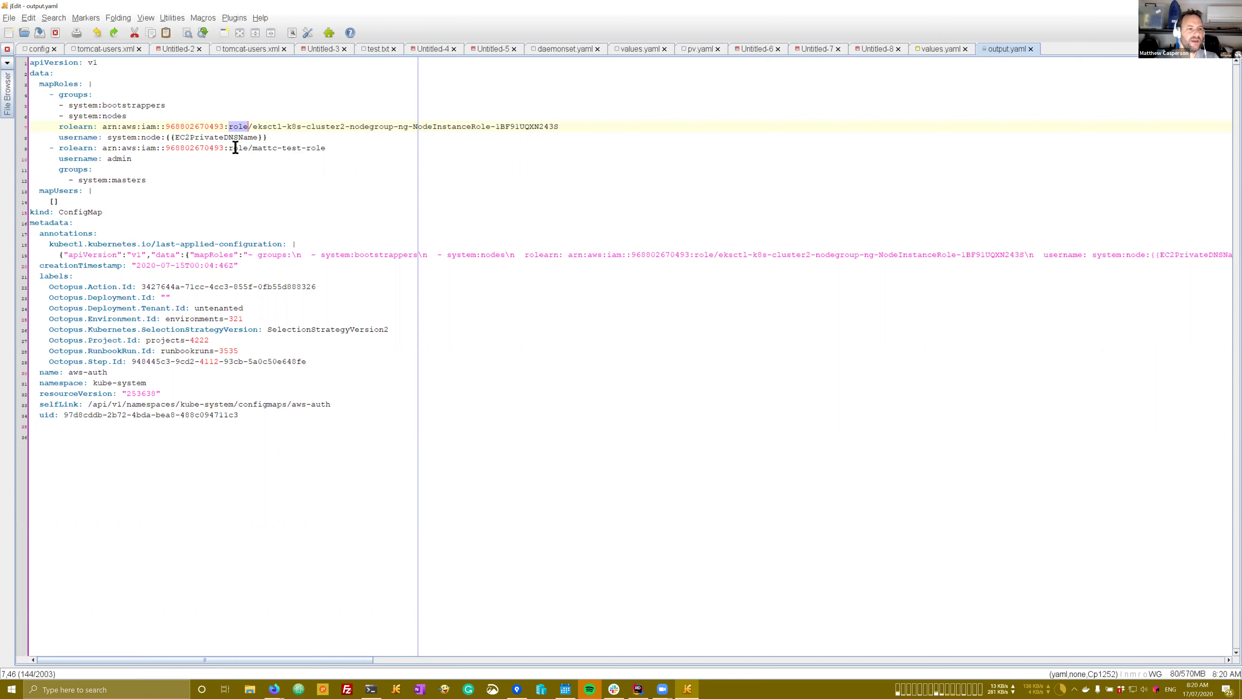
pyautogui.moveTo(167, 186); pyautogui.dragTo(16, 150)
pyautogui.press('Delete')
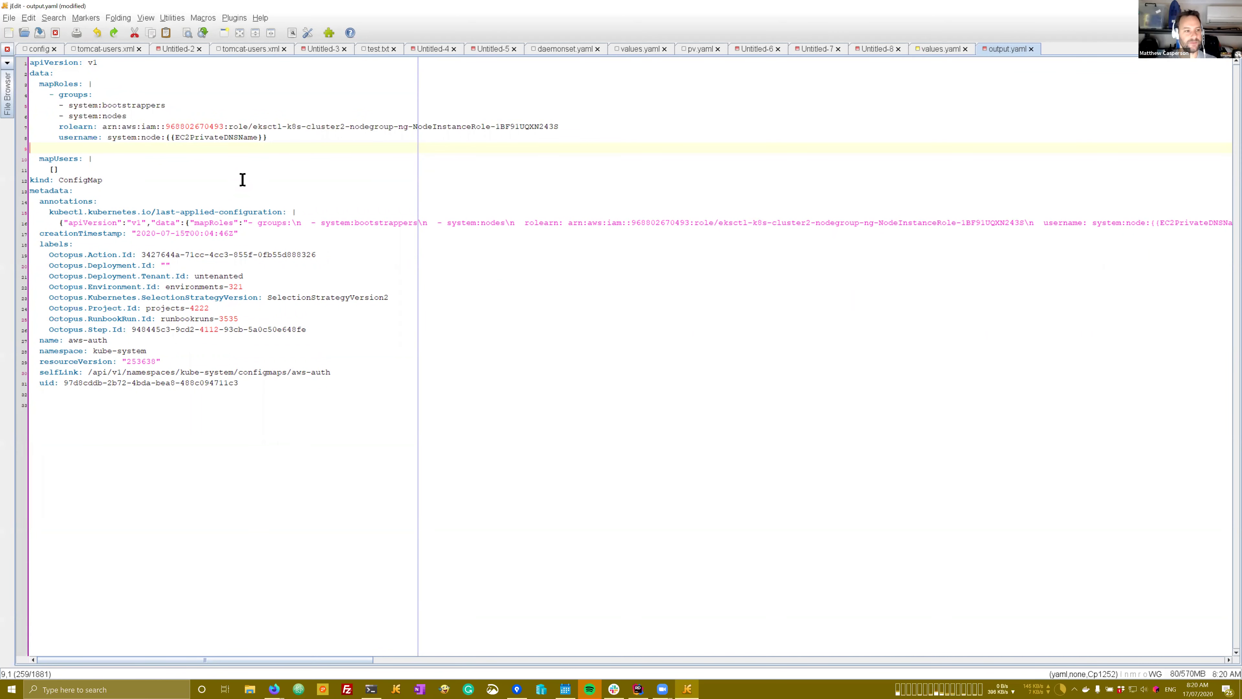
pyautogui.hotkey('ctrl', 'z')
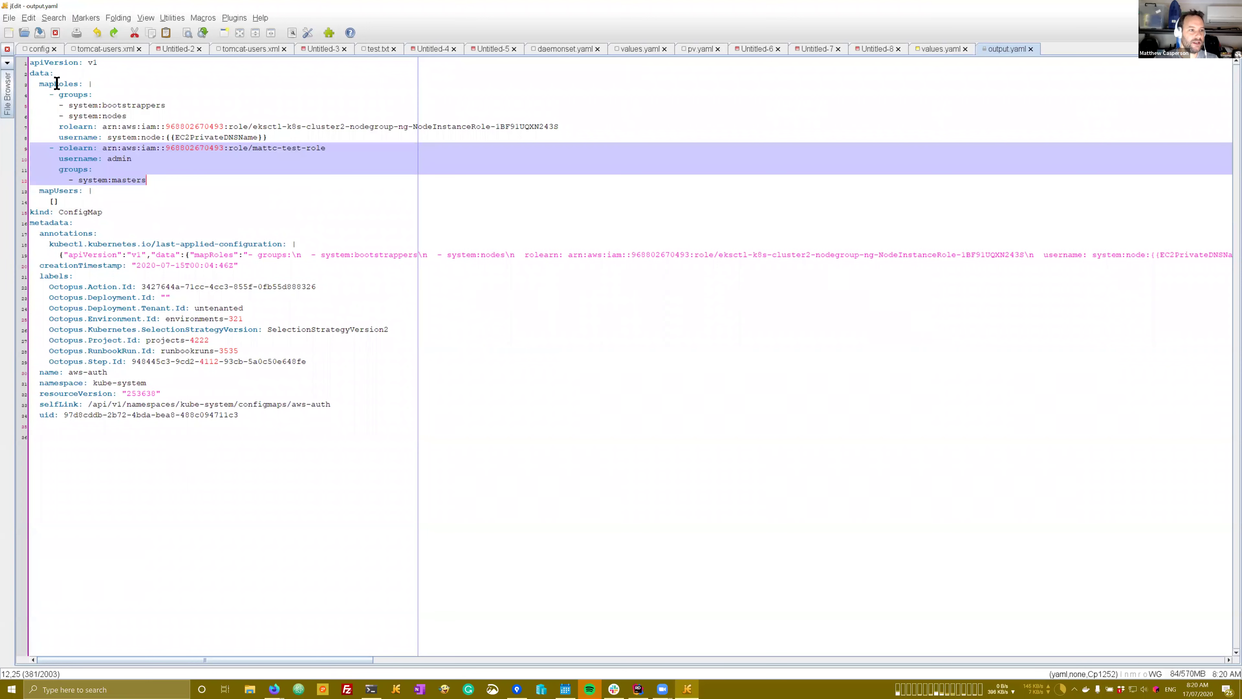
pyautogui.doubleClick(54, 84)
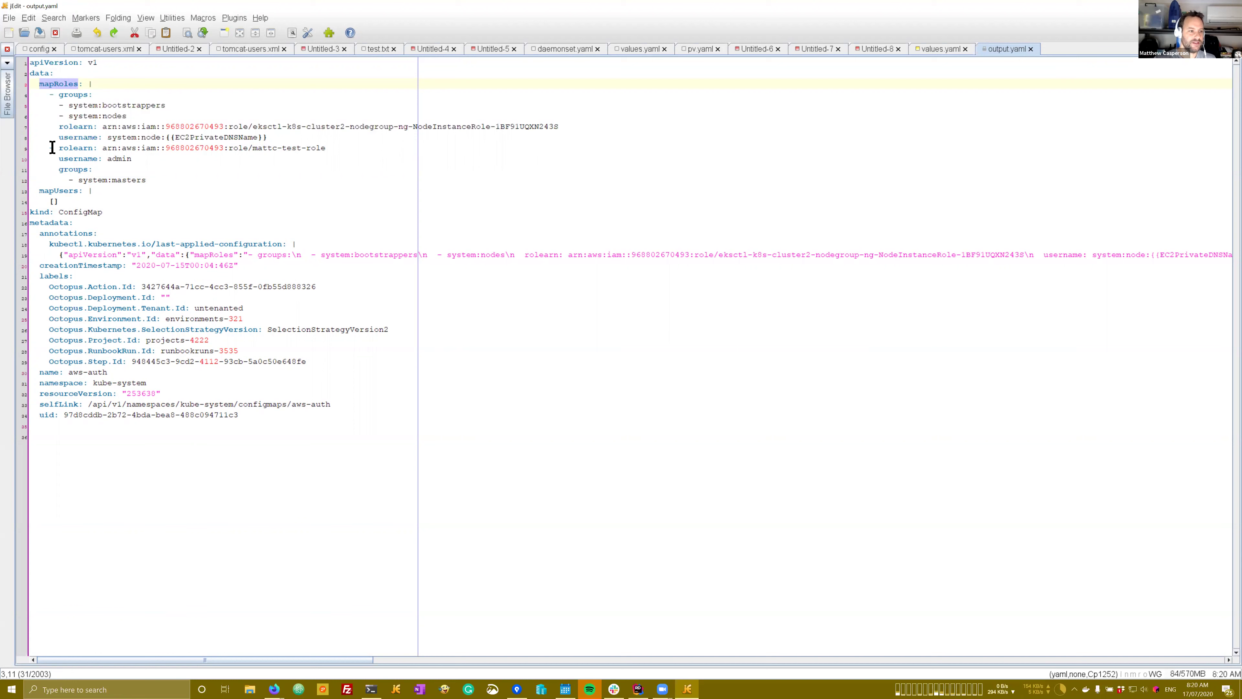
pyautogui.moveTo(51, 148); pyautogui.dragTo(326, 150)
pyautogui.click(146, 170)
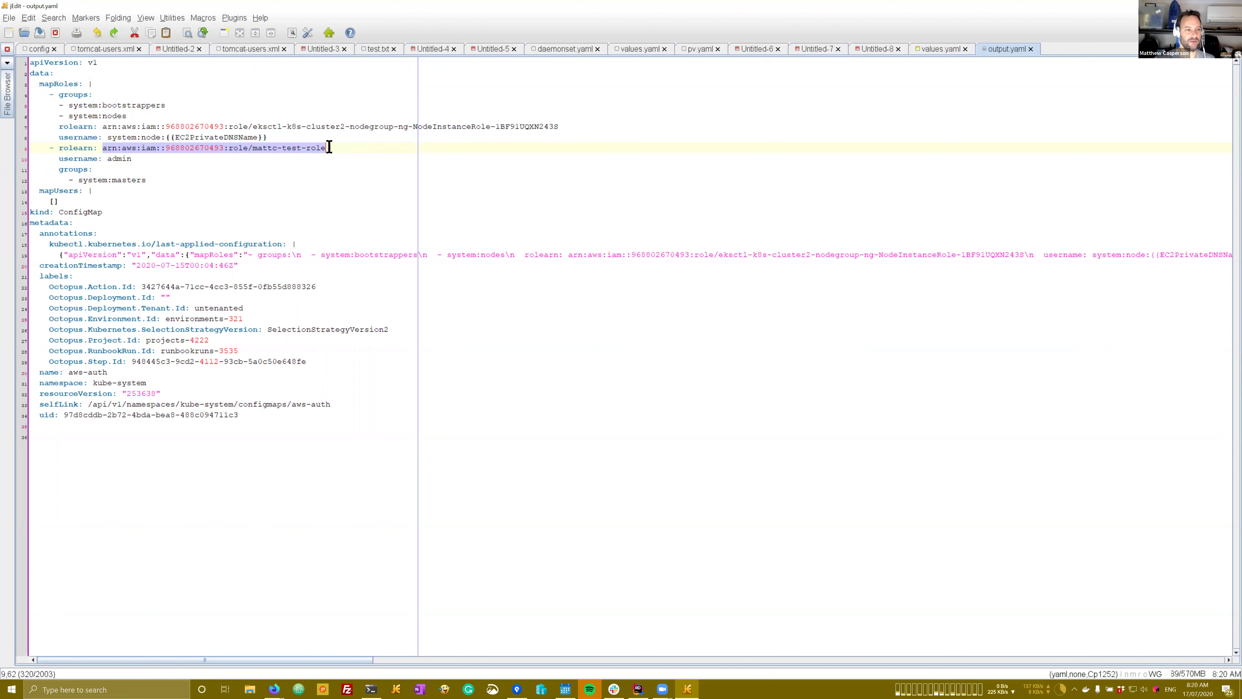
# Step: Highlight the mattc-test-role ARN on line 9 and its system:masters group on line 12
pyautogui.click(105, 148)
pyautogui.moveTo(104, 149); pyautogui.dragTo(324, 148)
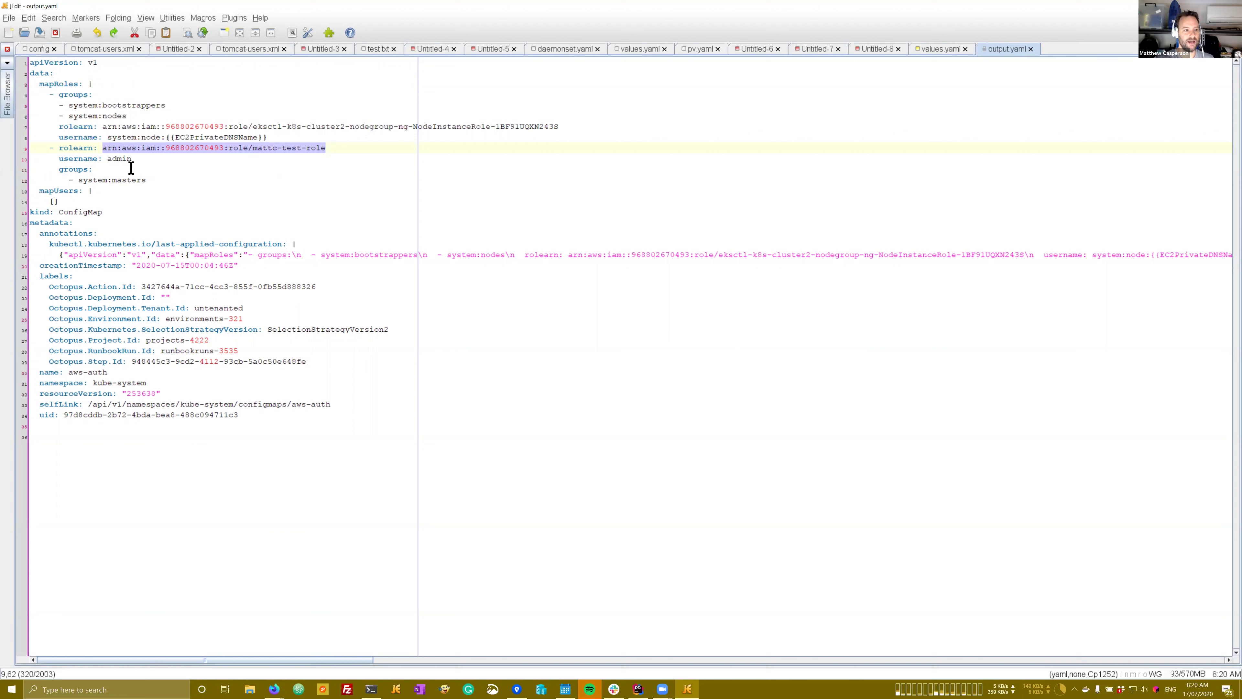
pyautogui.moveTo(147, 180); pyautogui.dragTo(78, 181)
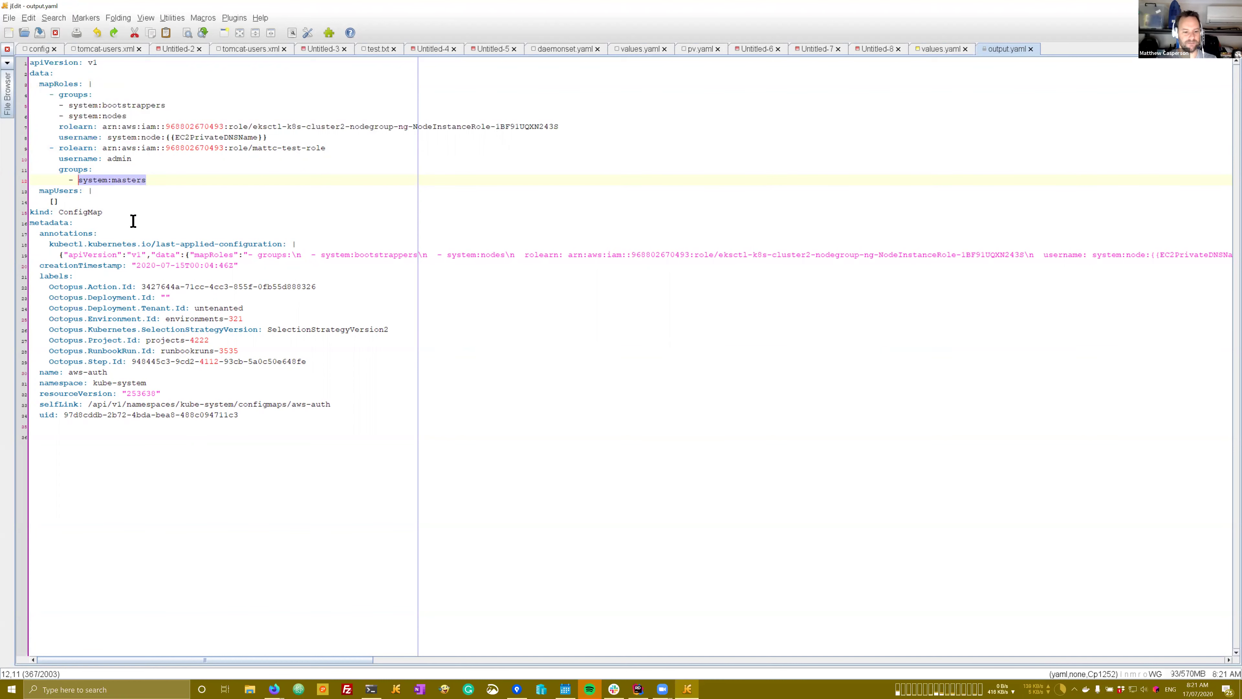
pyautogui.moveTo(275, 689)
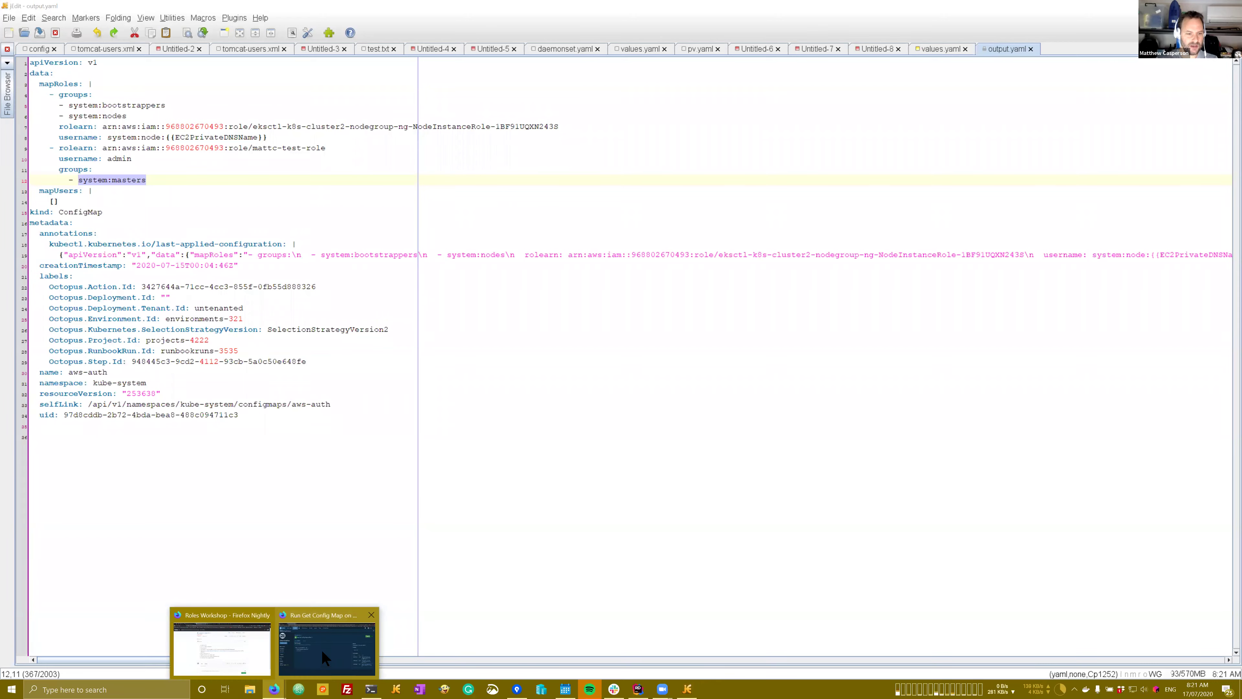
pyautogui.click(321, 650)
# Step: Open the IAM Roles list in the AWS console via the 'iam' service search
pyautogui.click(49, 8)
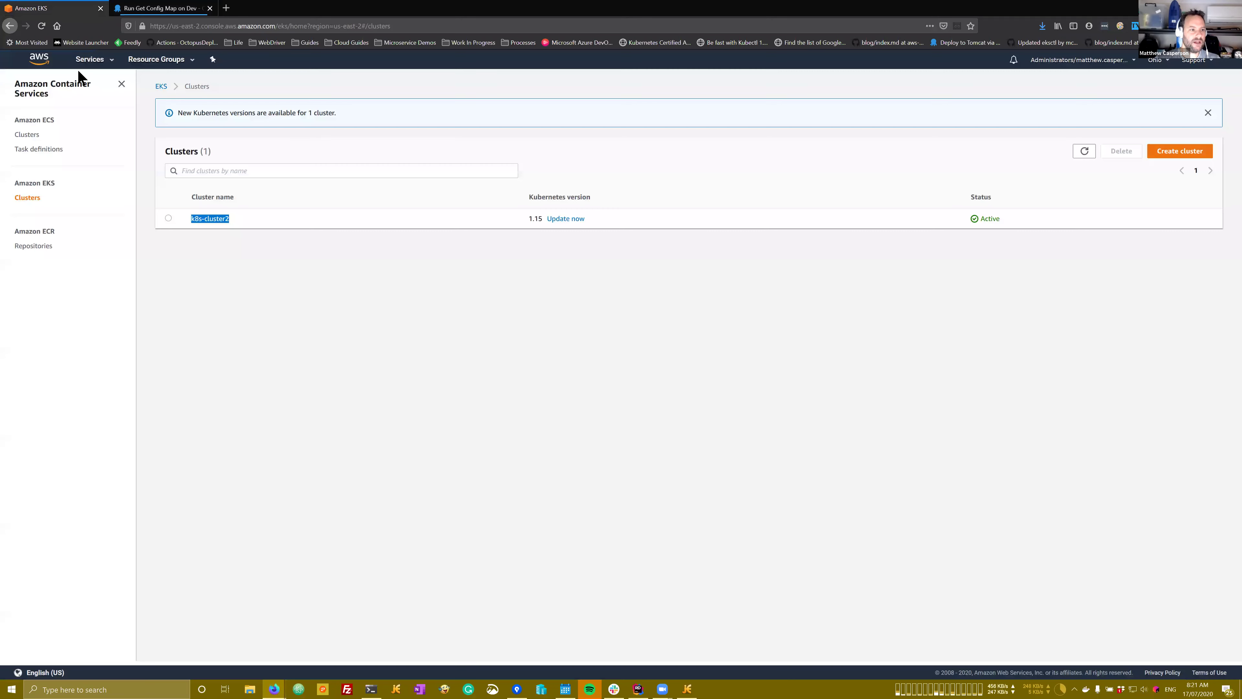
pyautogui.click(93, 59)
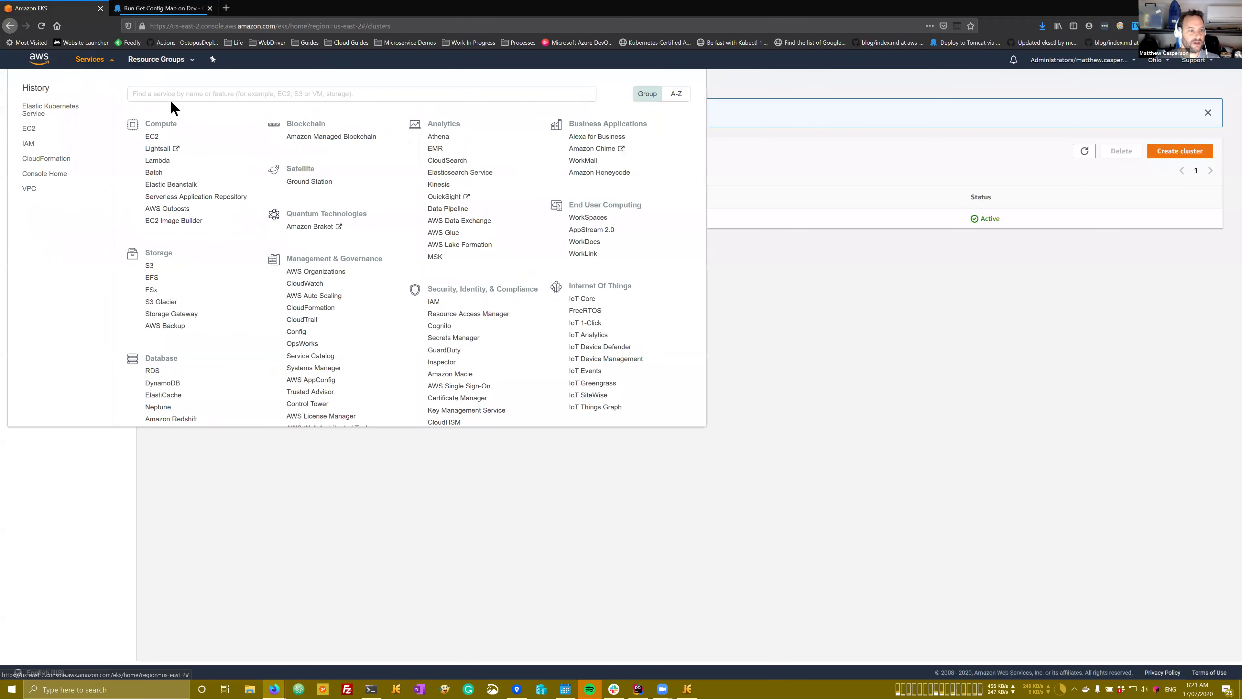
pyautogui.write('iam')
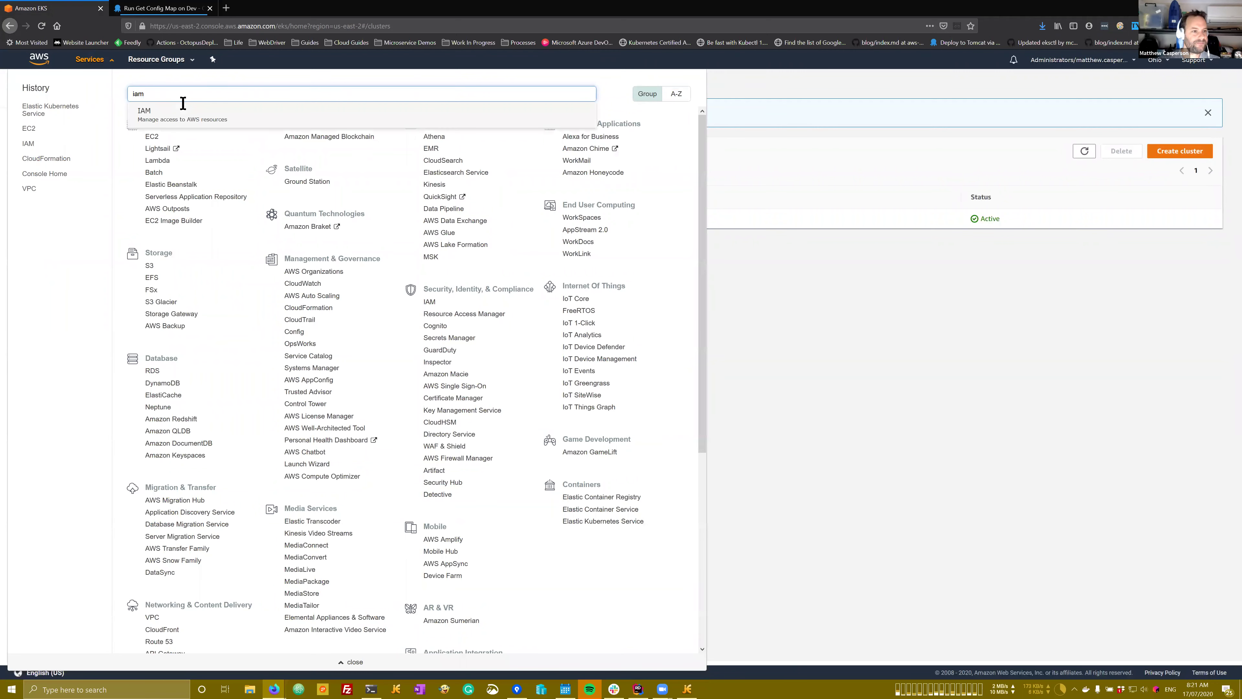
pyautogui.click(184, 117)
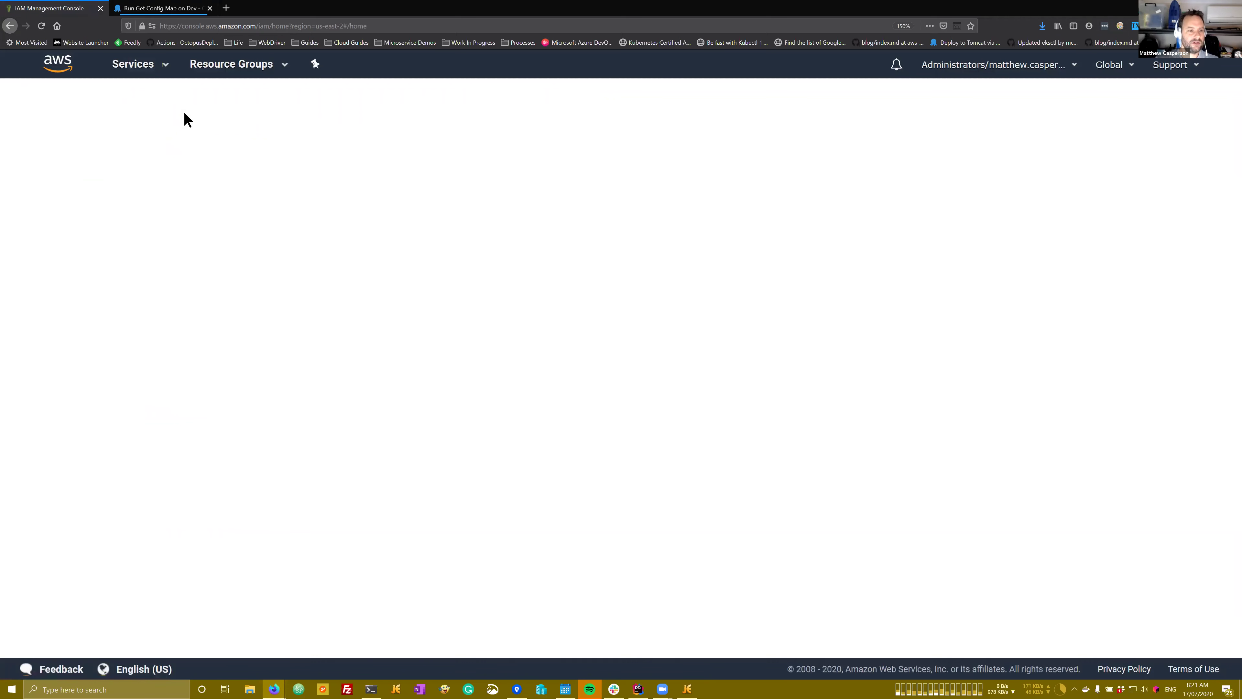
pyautogui.click(47, 247)
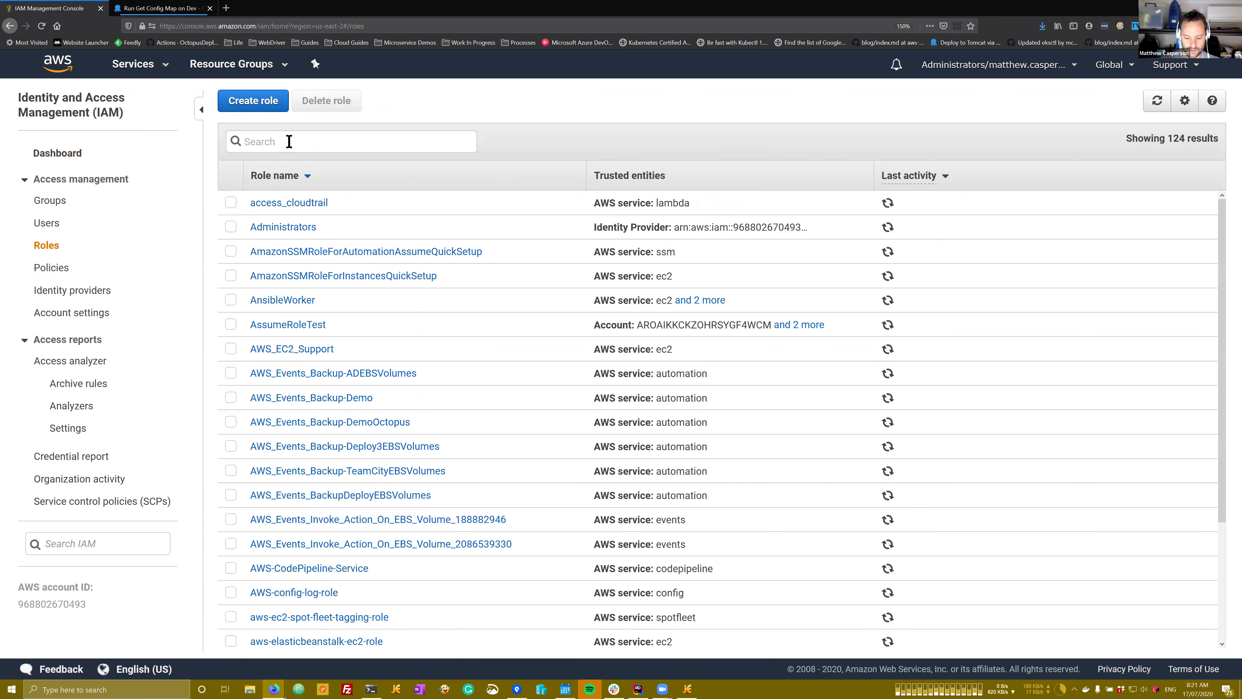
# Step: Find test-role by searching 'test' and select its role ARN
pyautogui.write('test')
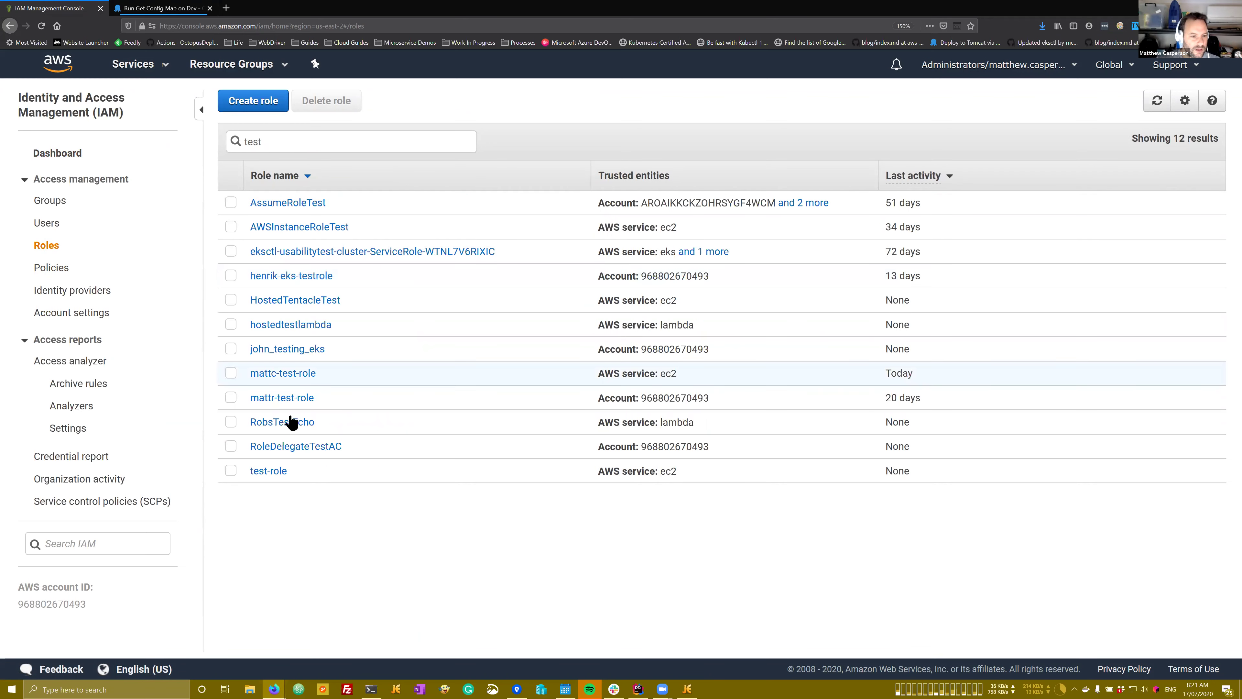
pyautogui.click(287, 473)
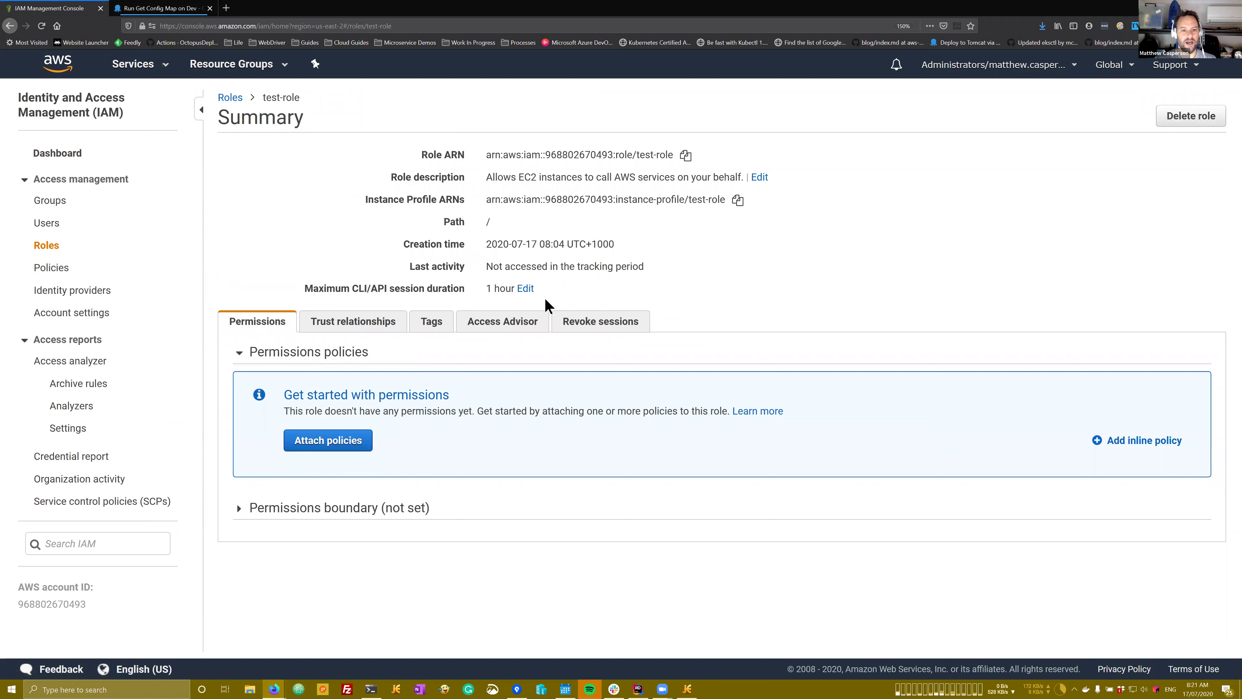
pyautogui.tripleClick(647, 157)
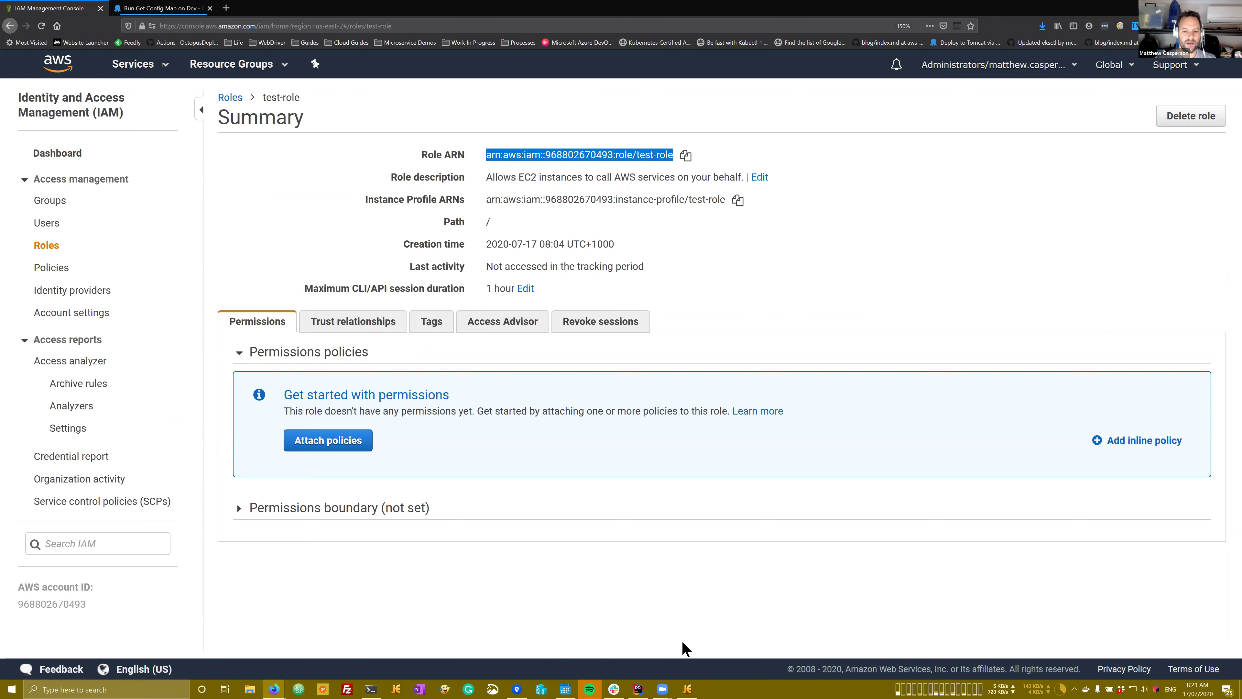
pyautogui.click(687, 689)
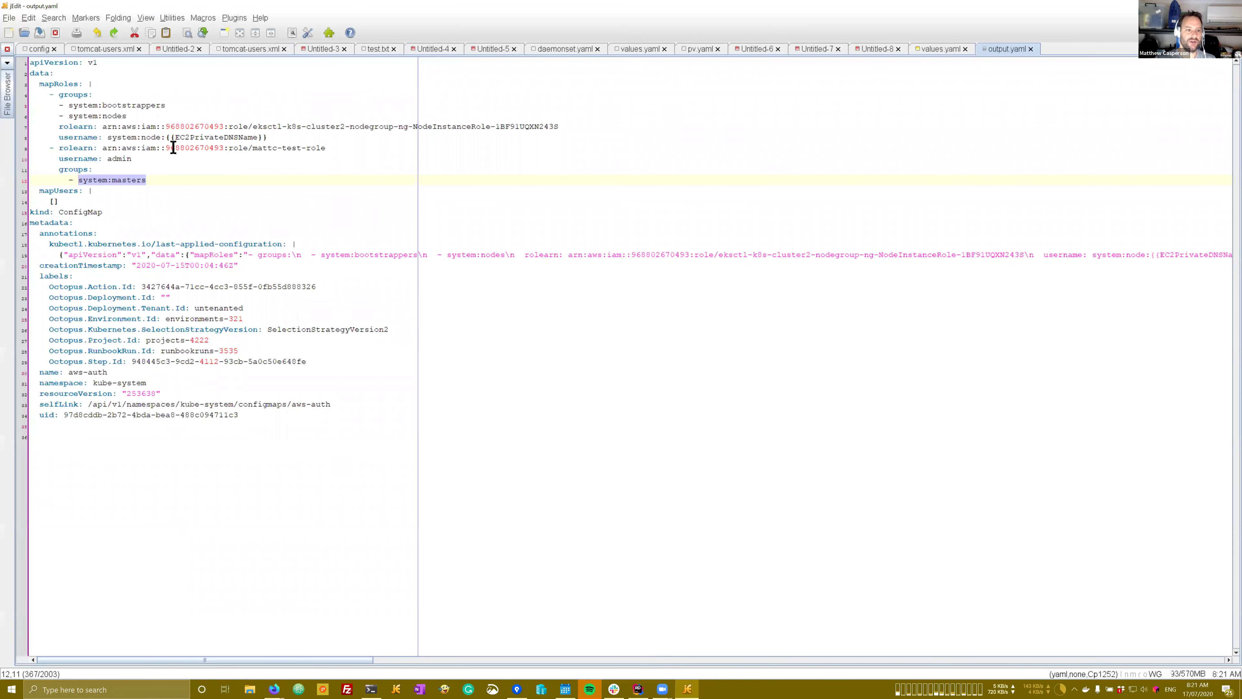
# Step: In output.yaml, highlight the mattc-test-role ARN on line 9 and system:masters on line 12
pyautogui.moveTo(103, 148); pyautogui.dragTo(326, 148)
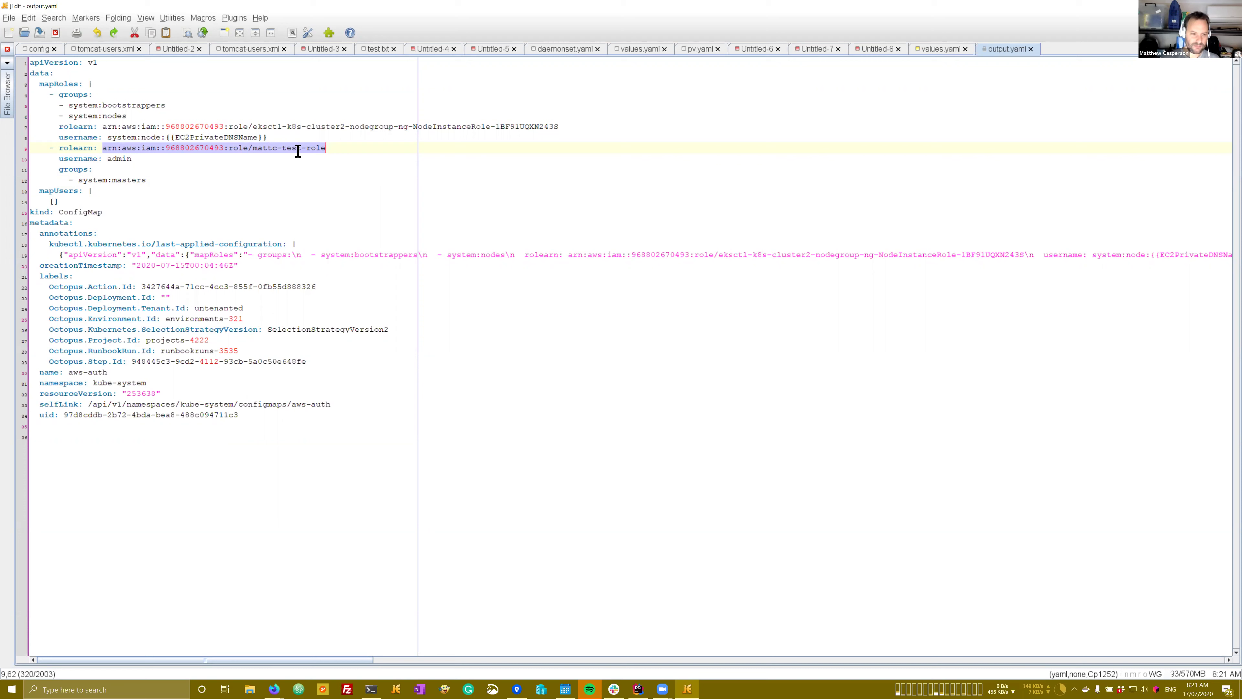
pyautogui.click(252, 149)
pyautogui.keyDown('shift'); pyautogui.click(327, 149); pyautogui.keyUp('shift')
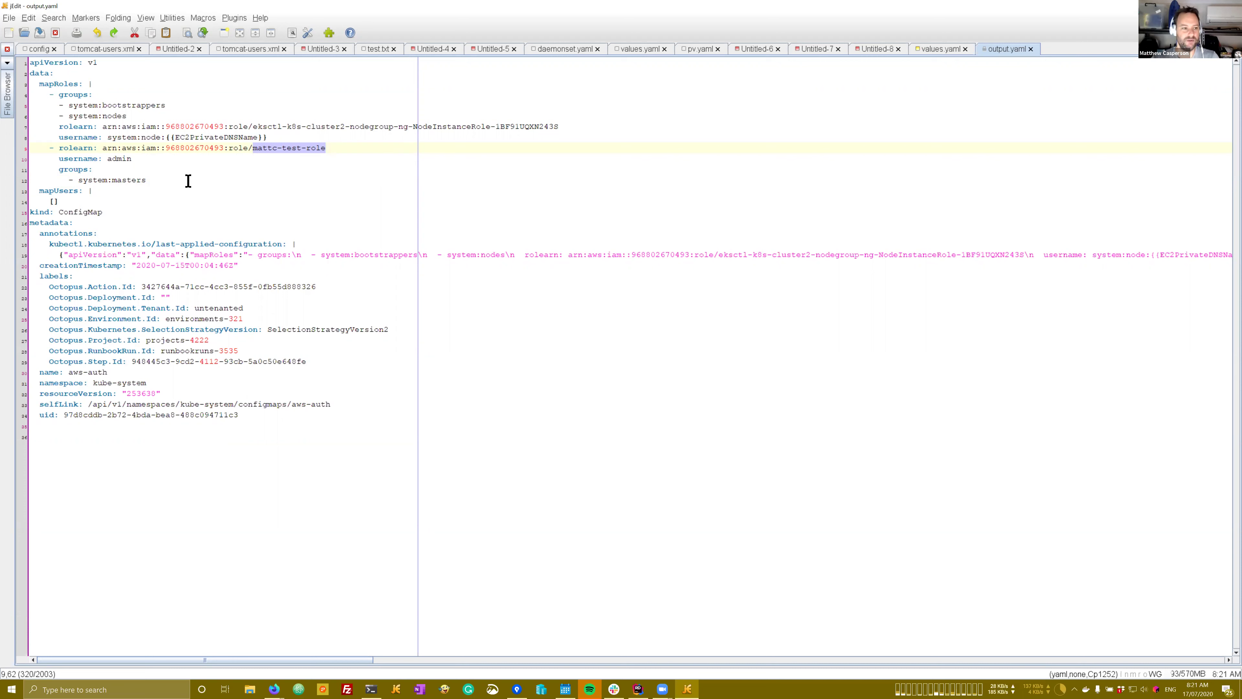
pyautogui.moveTo(146, 181); pyautogui.dragTo(79, 182)
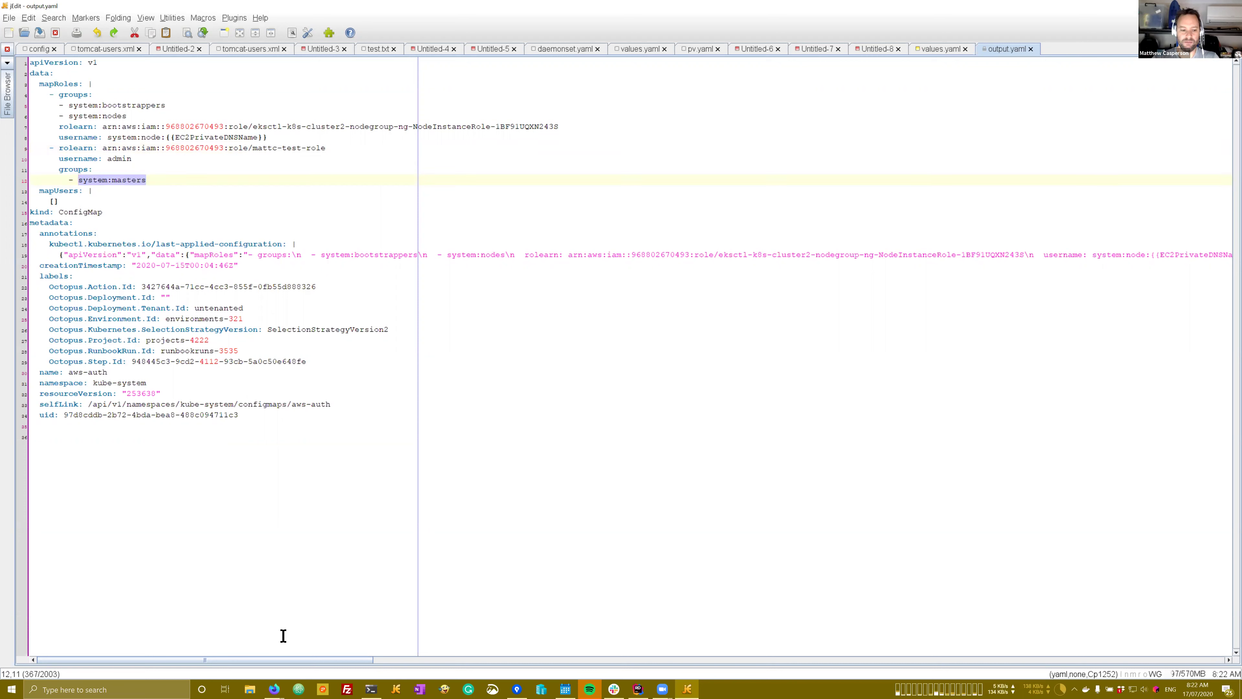
# Step: Cross-check the ARN against the IAM test-role summary, then return to the Octopus run page
pyautogui.moveTo(276, 690)
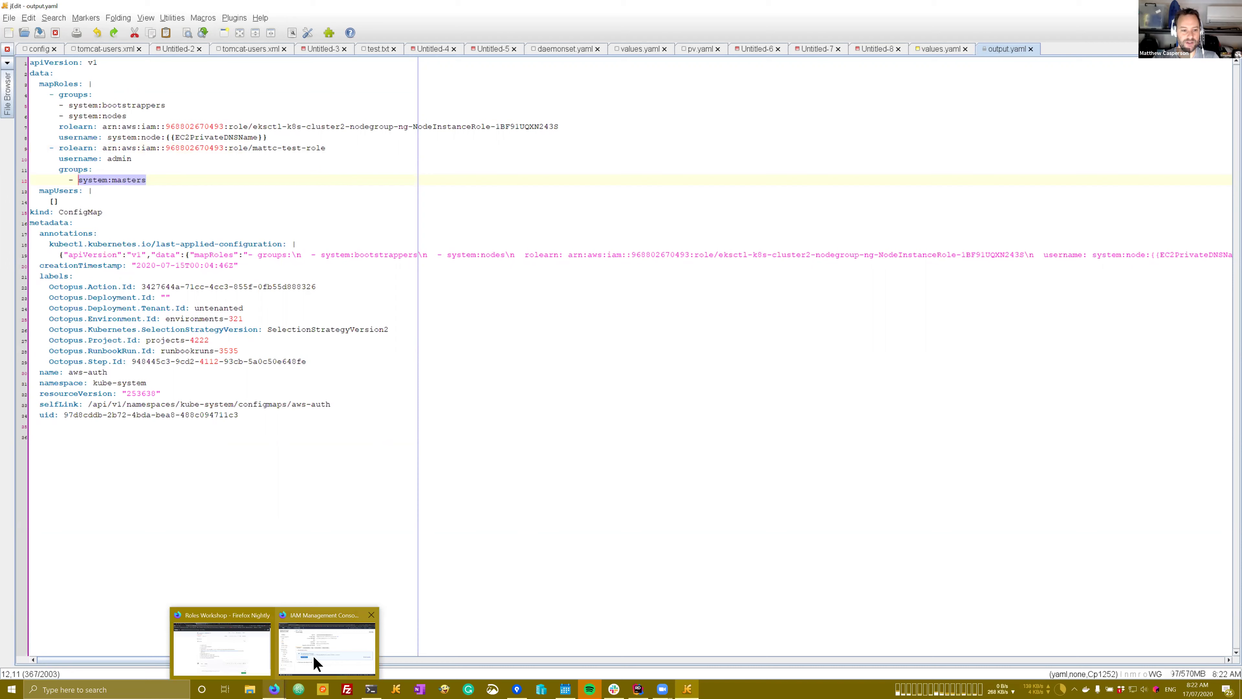
pyautogui.click(312, 655)
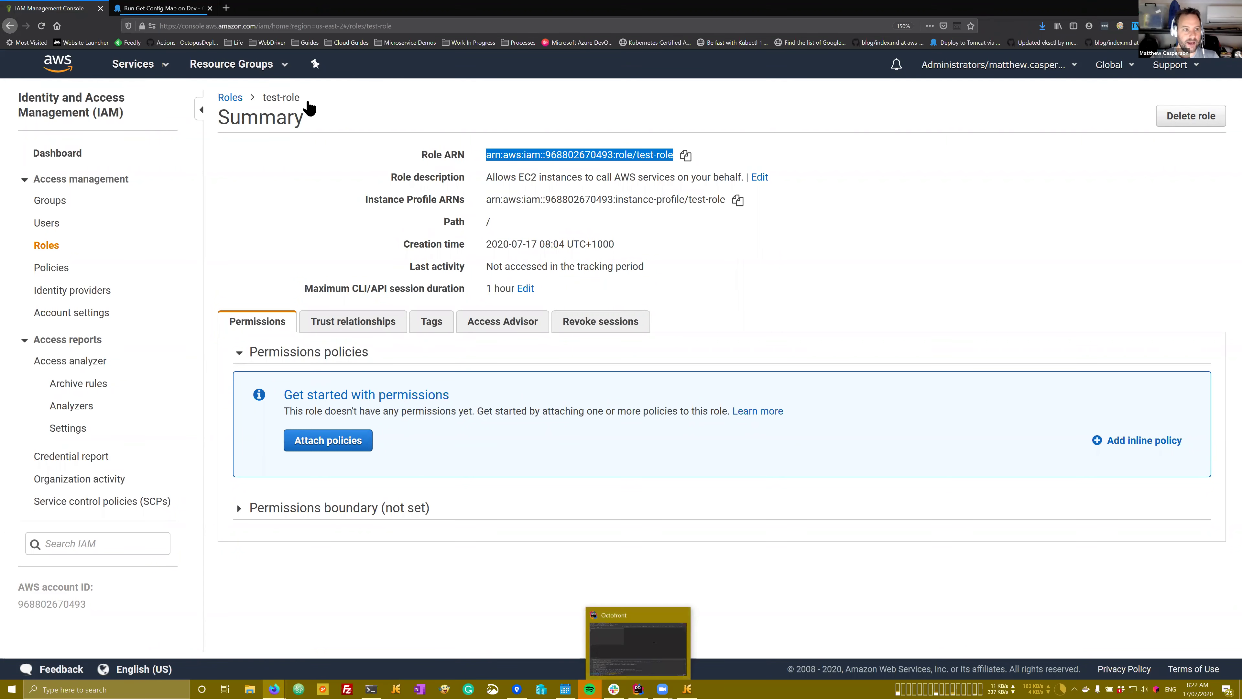
pyautogui.click(159, 9)
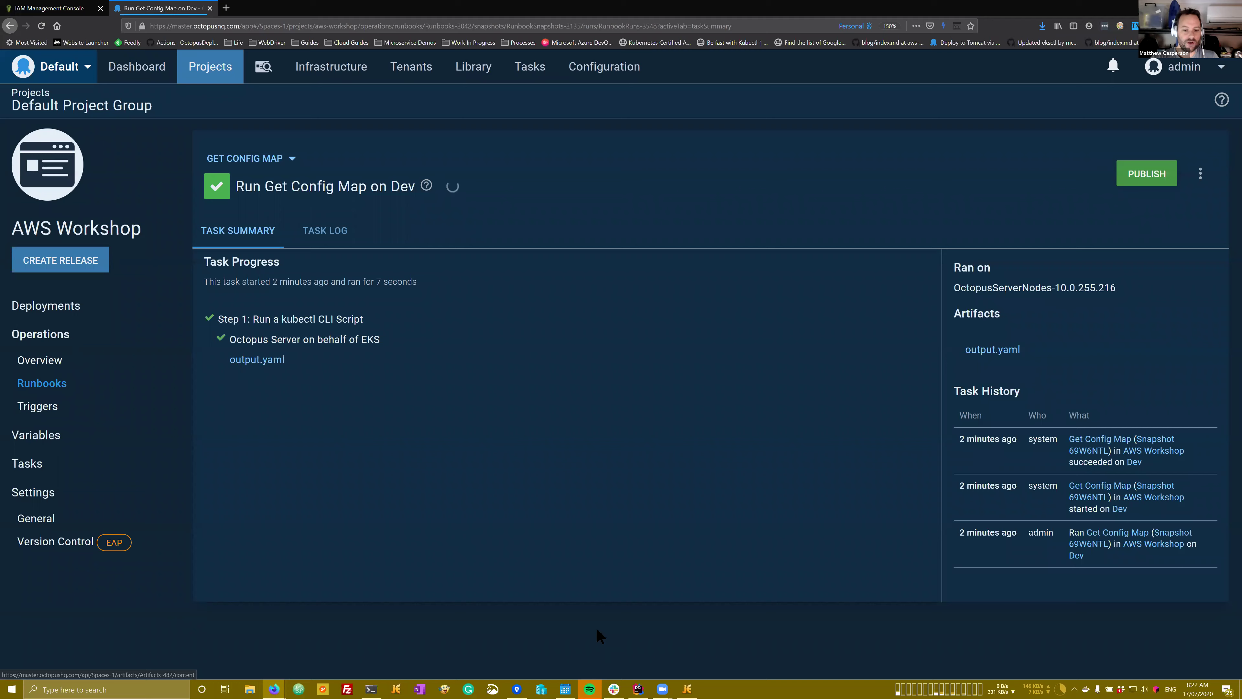
pyautogui.click(686, 688)
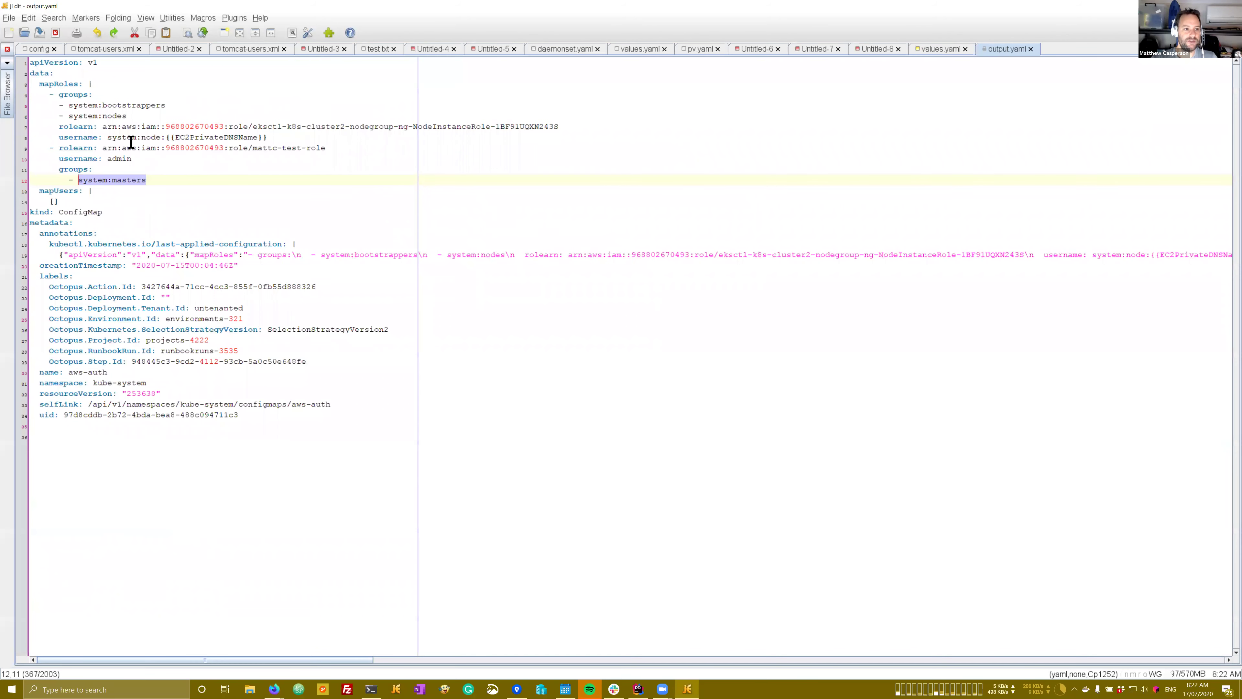
pyautogui.moveTo(102, 148); pyautogui.dragTo(325, 148)
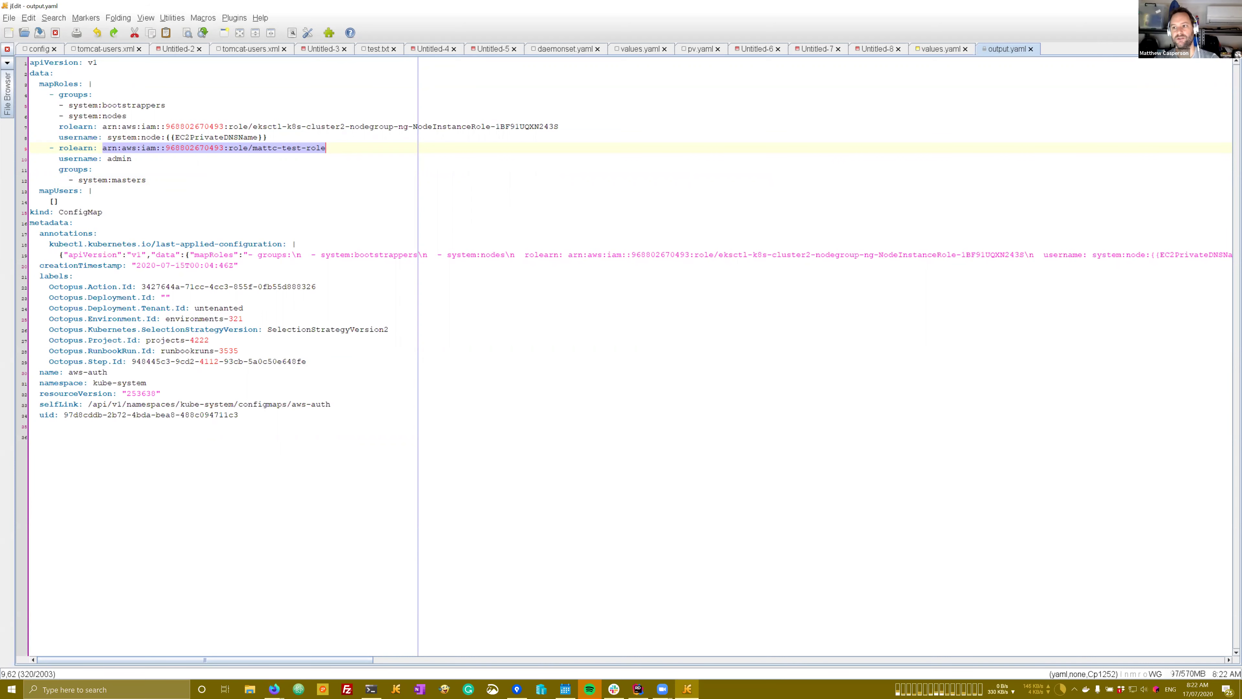
pyautogui.hotkey('alt', 'Tab')
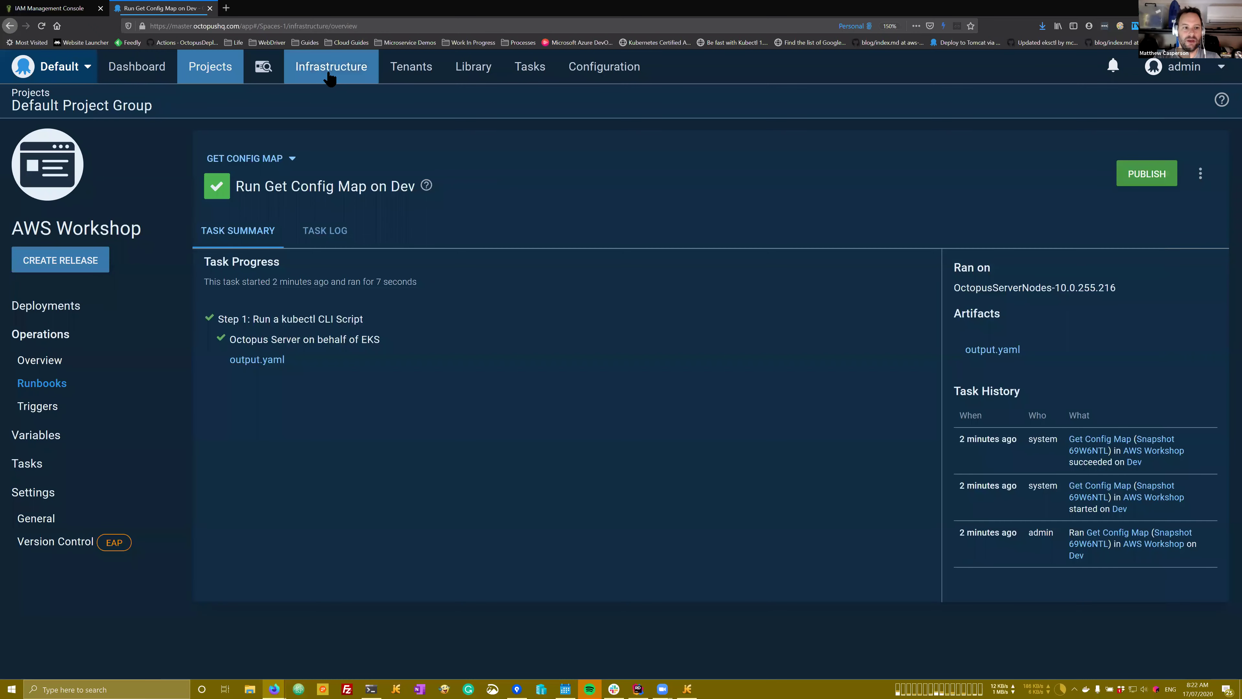
# Step: Open the EKS target's settings from the healthy deployment targets in Infrastructure
pyautogui.click(330, 78)
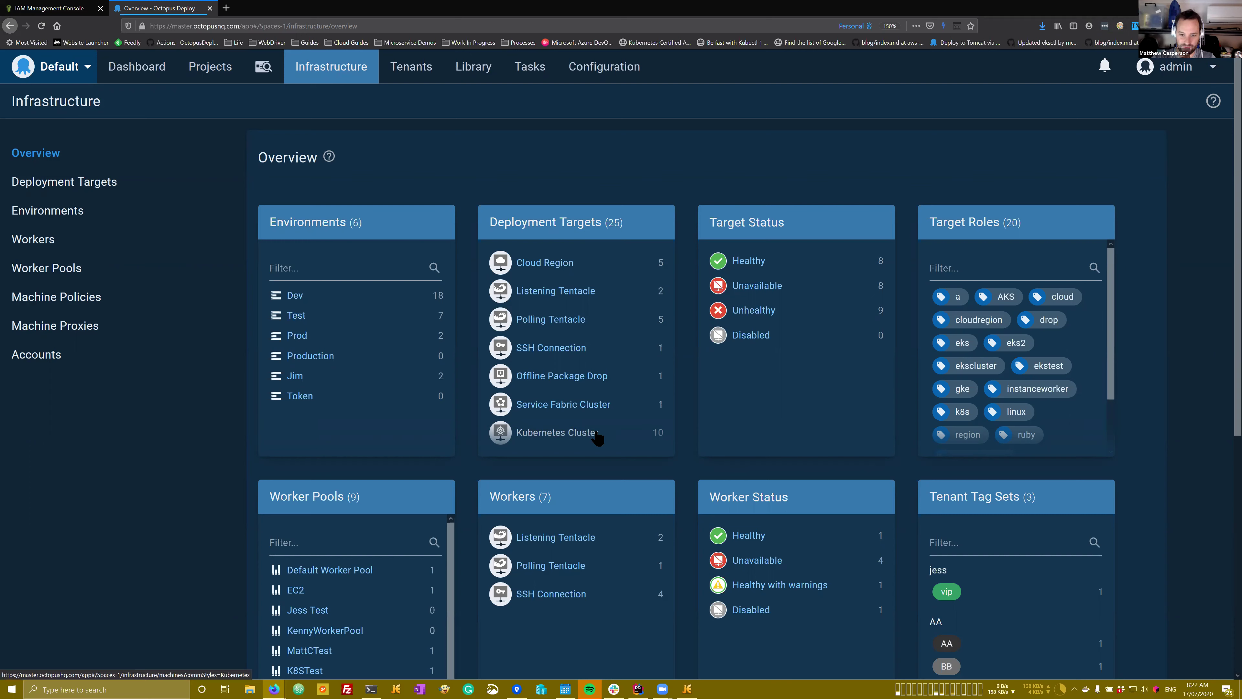
pyautogui.click(749, 263)
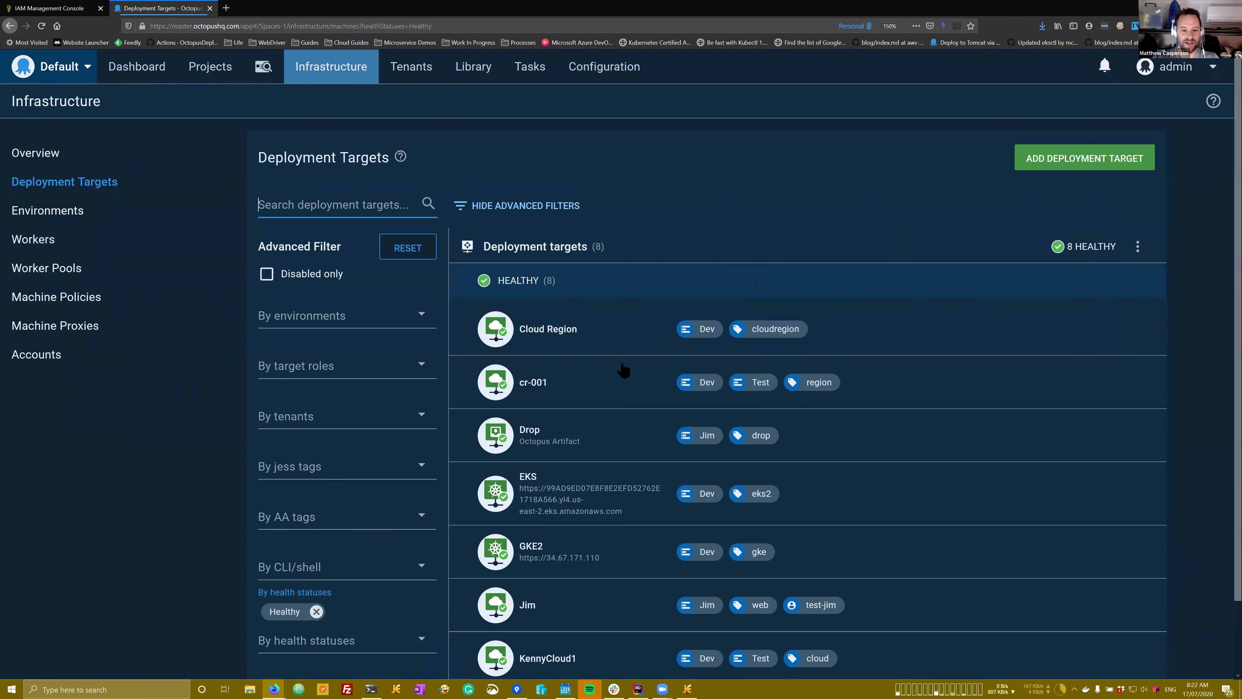
pyautogui.scroll(-1, 623, 370)
pyautogui.scroll(-2, 623, 370)
pyautogui.click(554, 409)
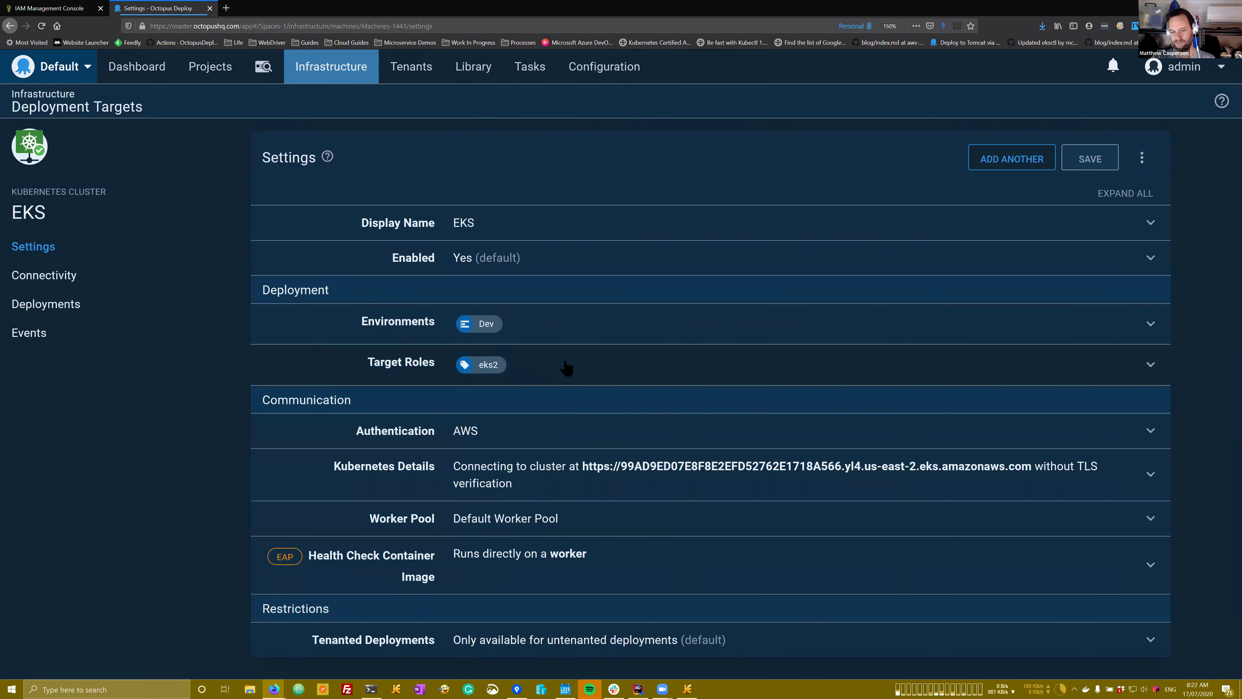
# Step: Review the AWS authentication, set the worker pool to AWSWorkers, and save the target
pyautogui.click(491, 442)
pyautogui.scroll(-5, 507, 539)
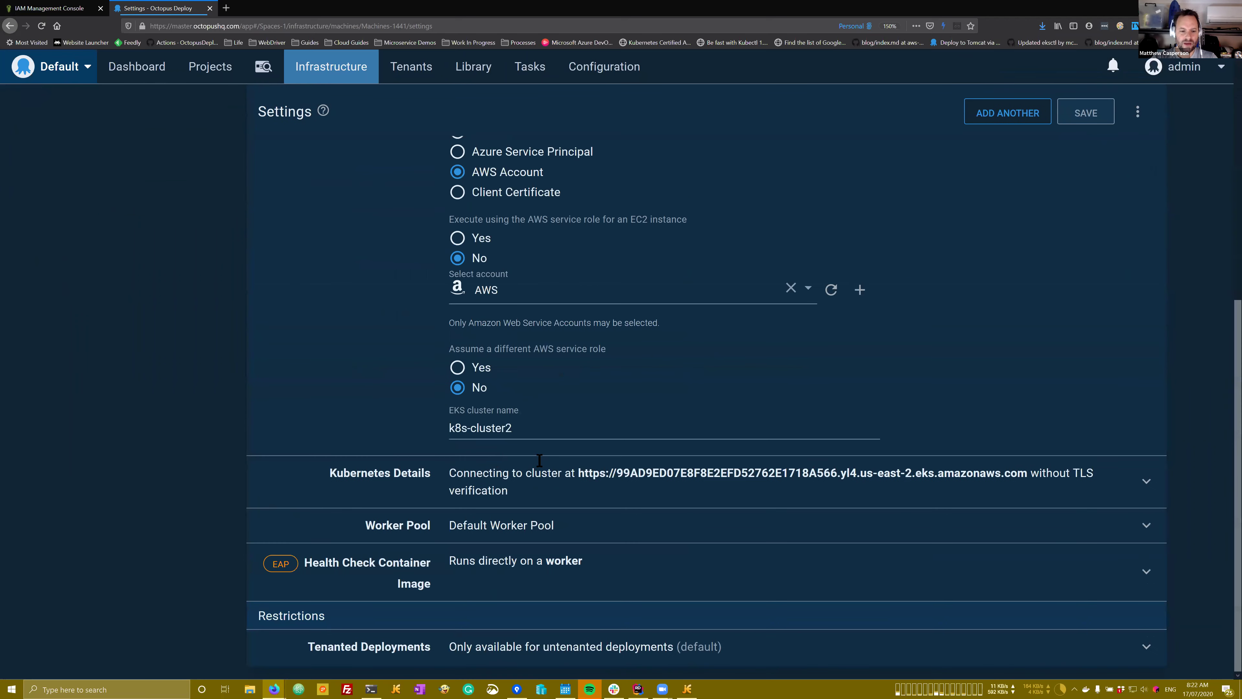
pyautogui.click(507, 538)
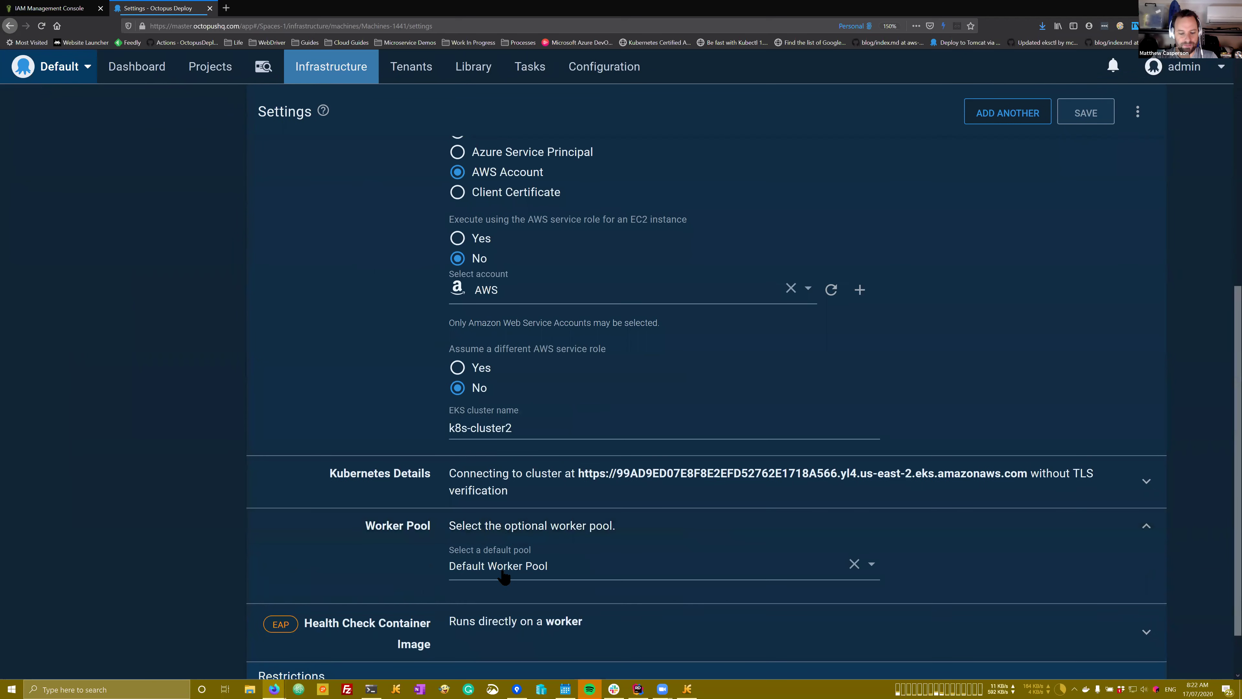
pyautogui.click(504, 568)
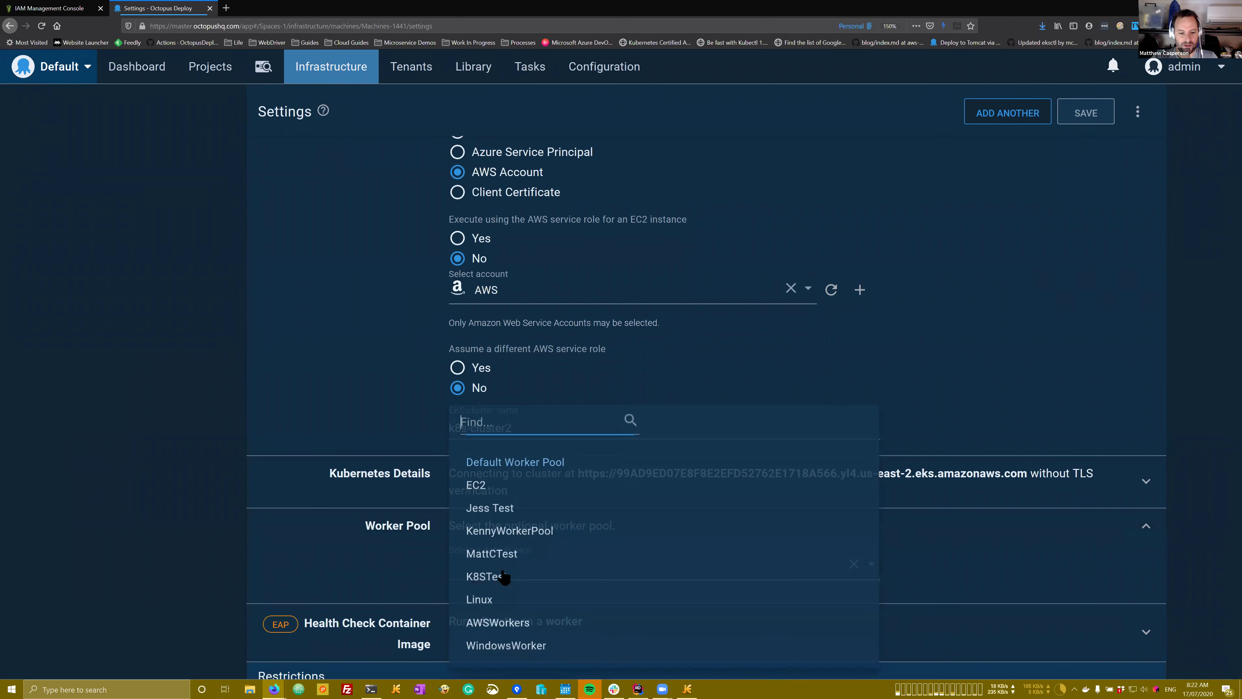
pyautogui.click(523, 629)
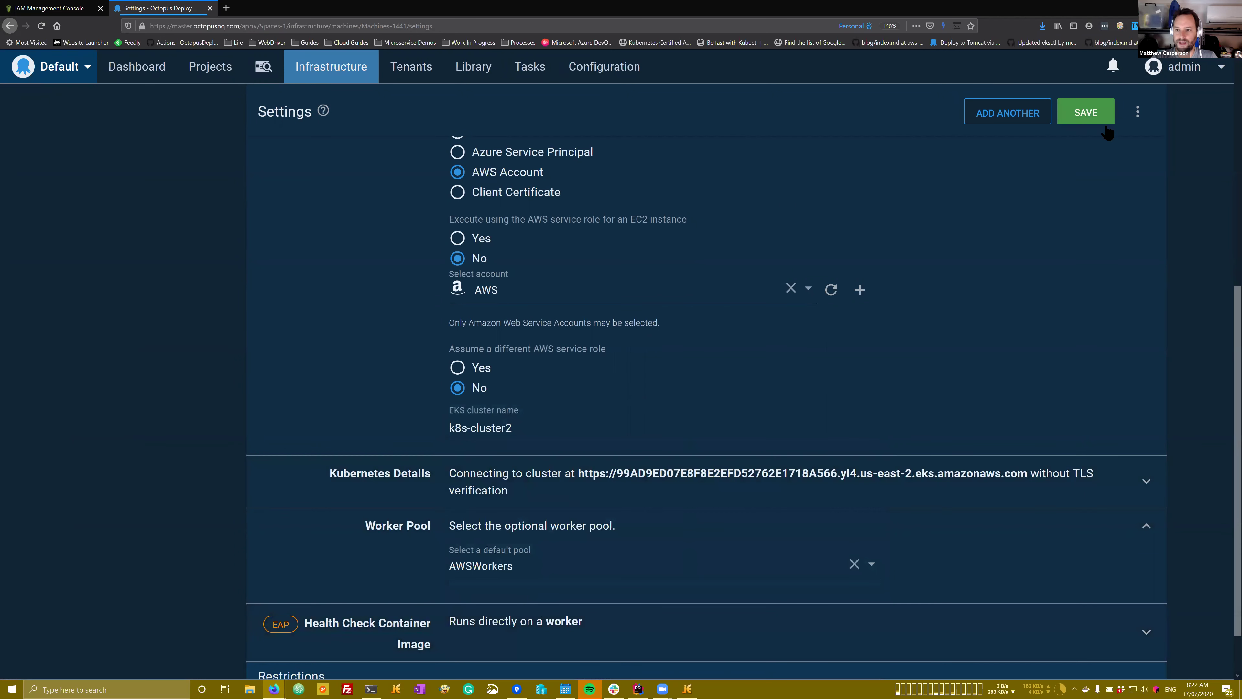
pyautogui.click(1087, 113)
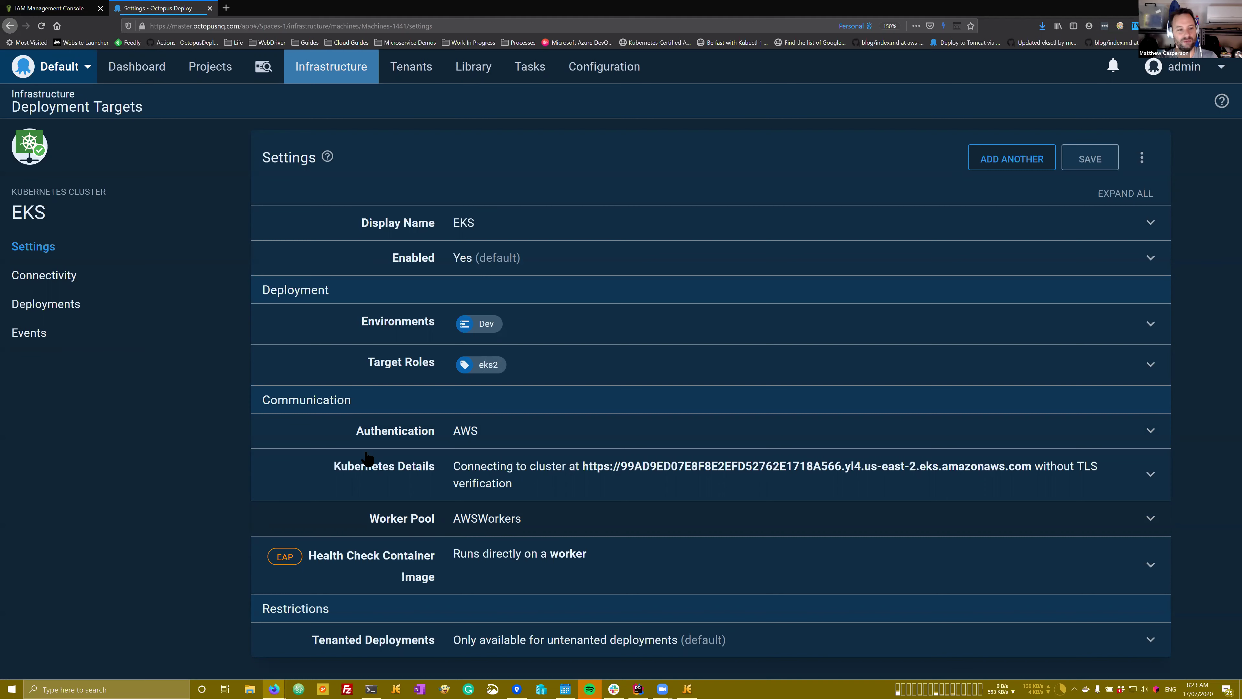
# Step: Go to the AWS Workshop project's runbooks page using the pasted address
pyautogui.click(213, 79)
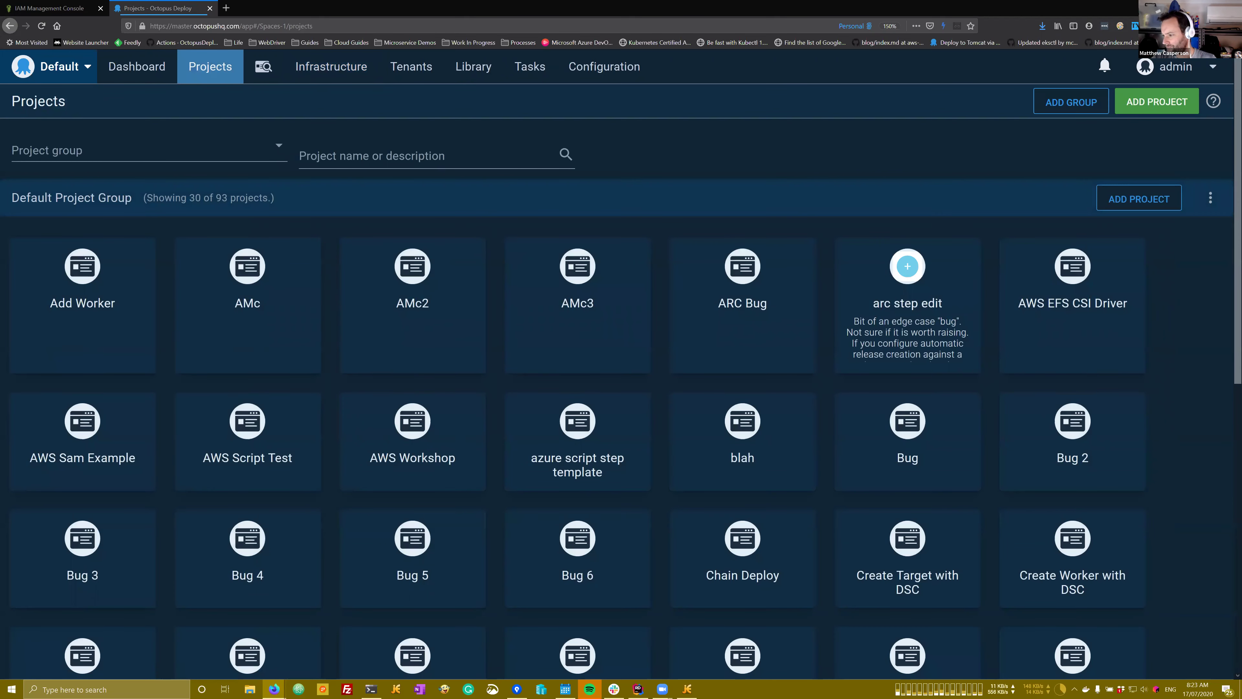
pyautogui.click(403, 26)
pyautogui.write('https://master.octopushq.com/app#/Spaces-1/projects/aws-workshop/operations/runbooks')
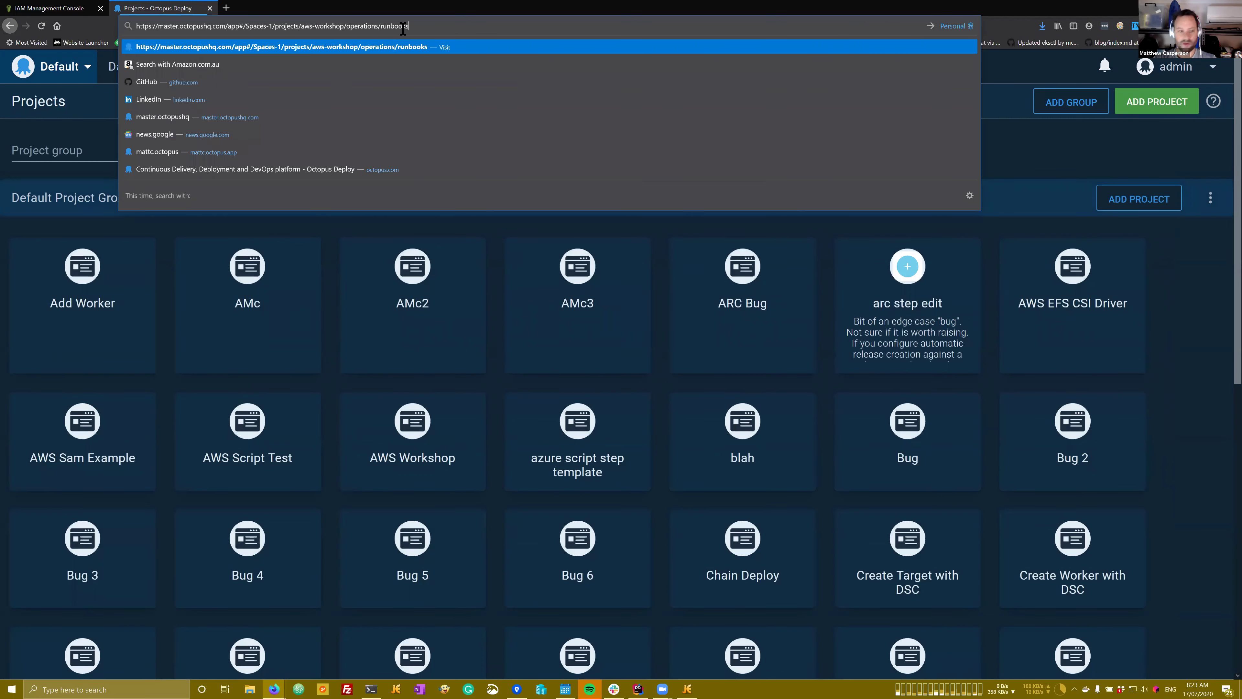
pyautogui.press('Return')
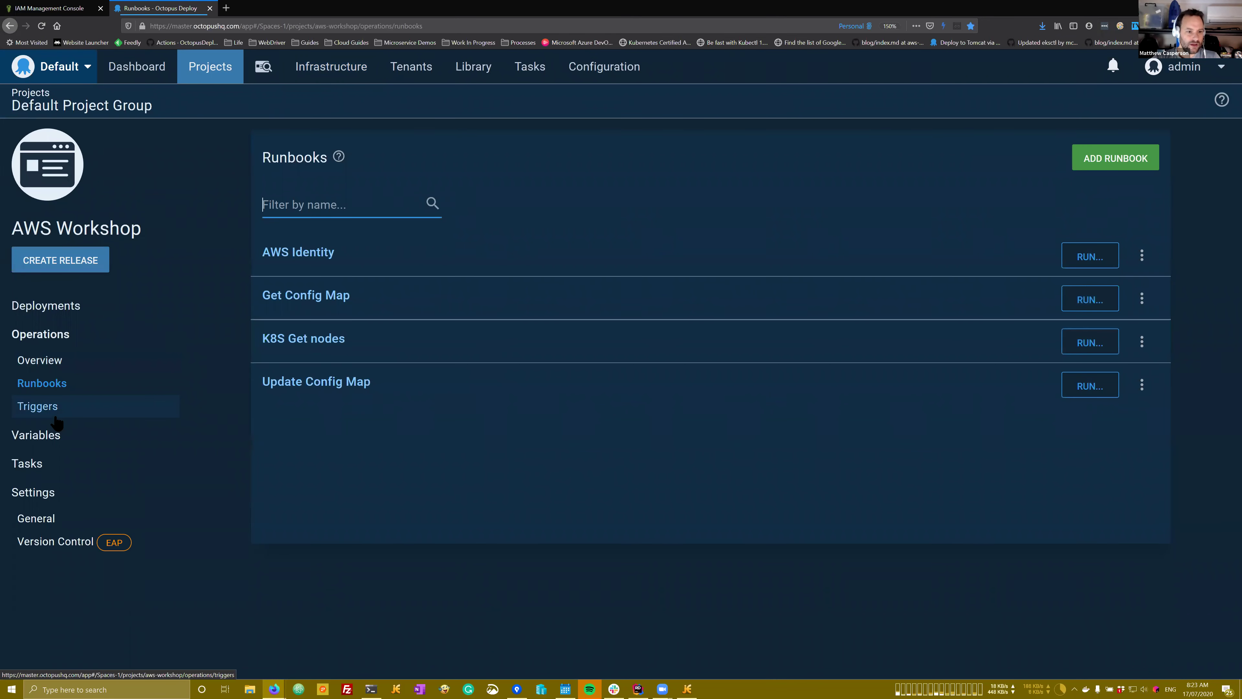
# Step: Open the Run a kubectl CLI Script step of K8S Get nodes and review its settings
pyautogui.click(341, 343)
pyautogui.click(431, 217)
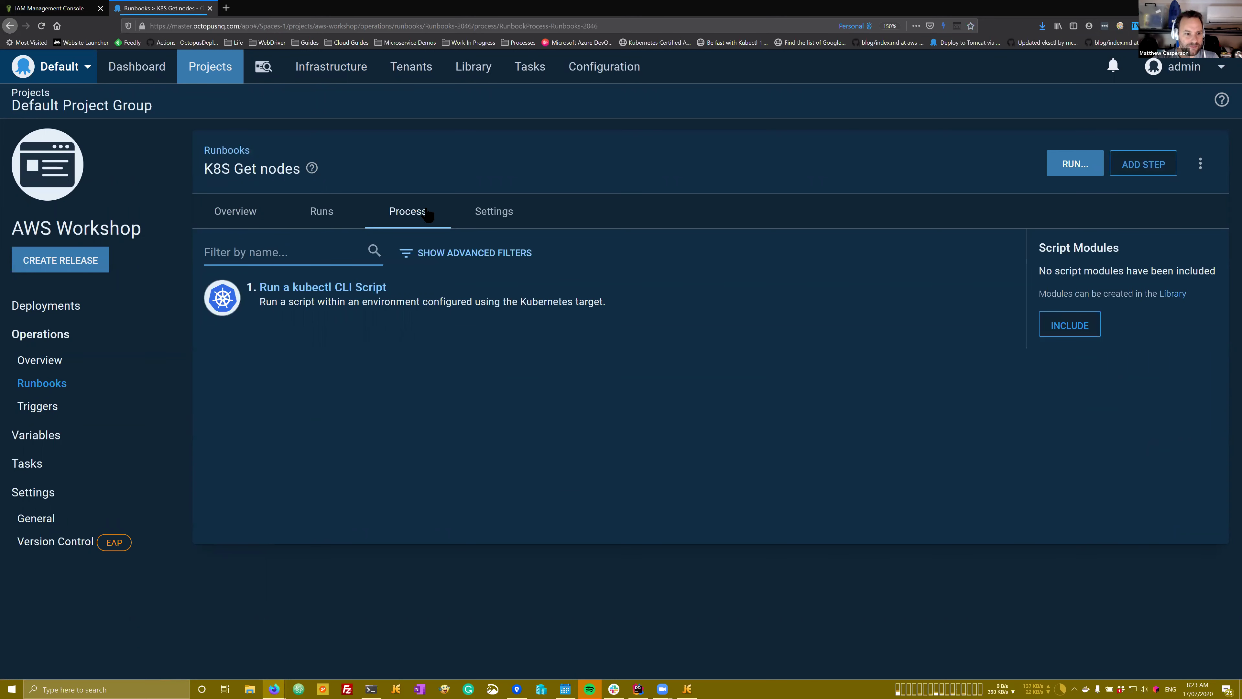
pyautogui.click(416, 291)
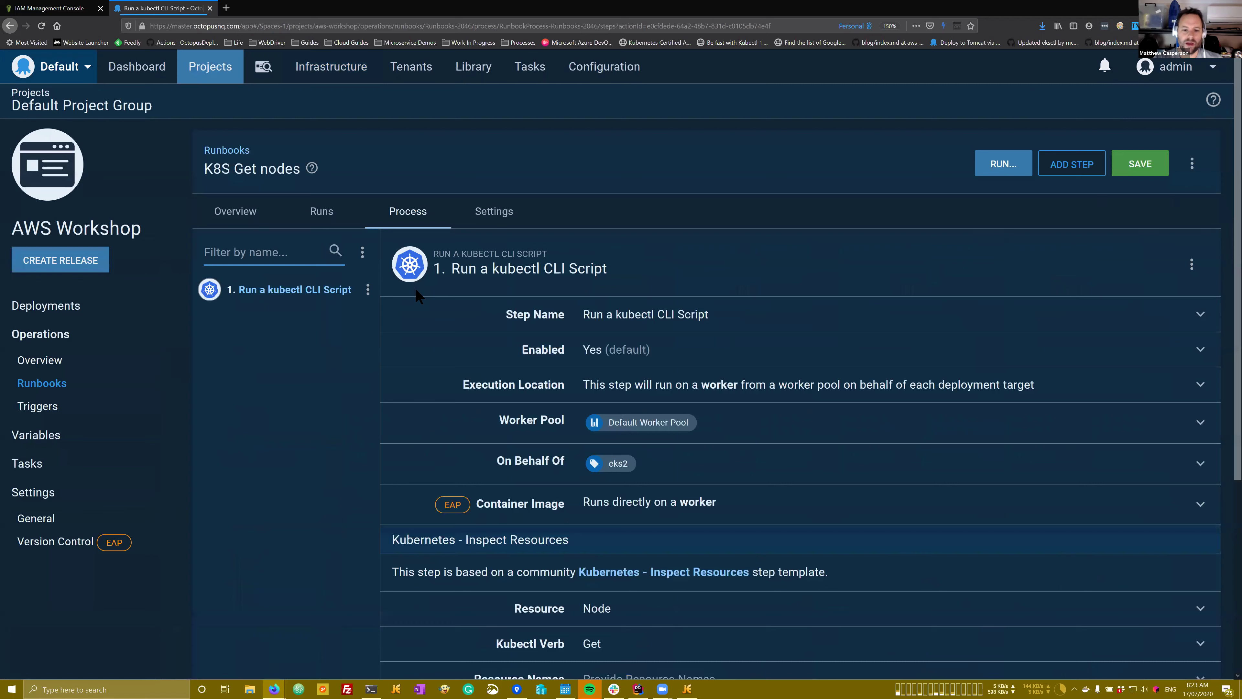
pyautogui.scroll(-3, 660, 440)
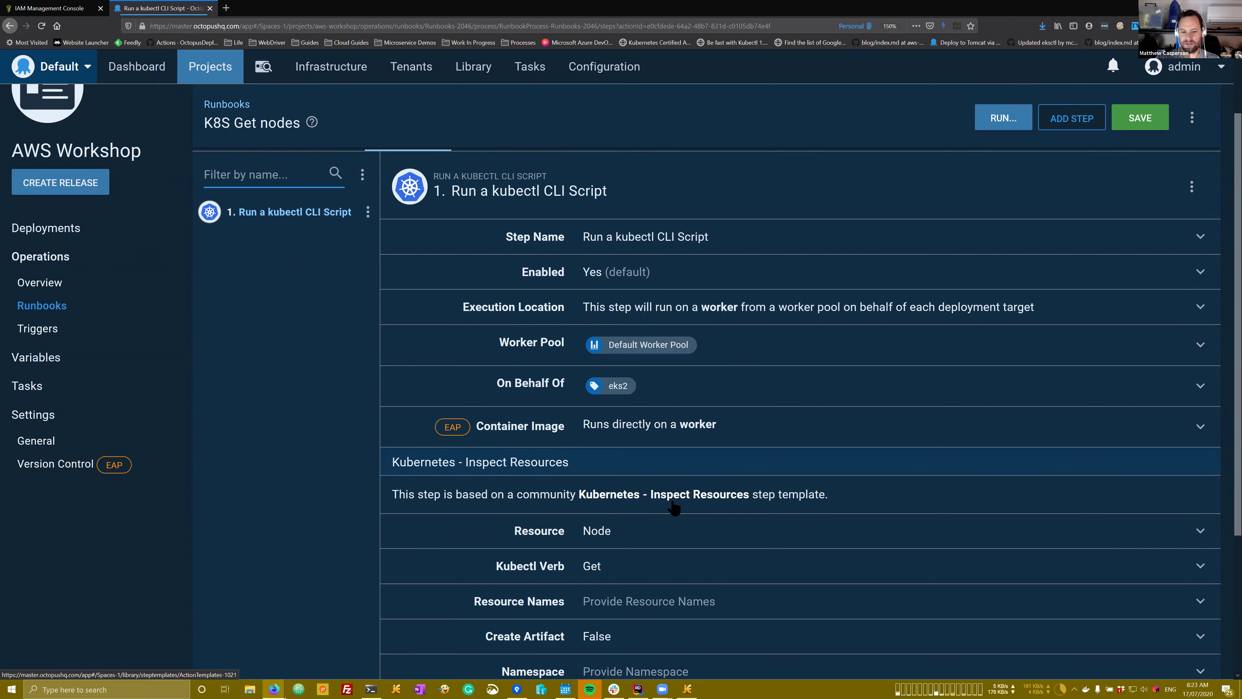
pyautogui.scroll(-3, 638, 484)
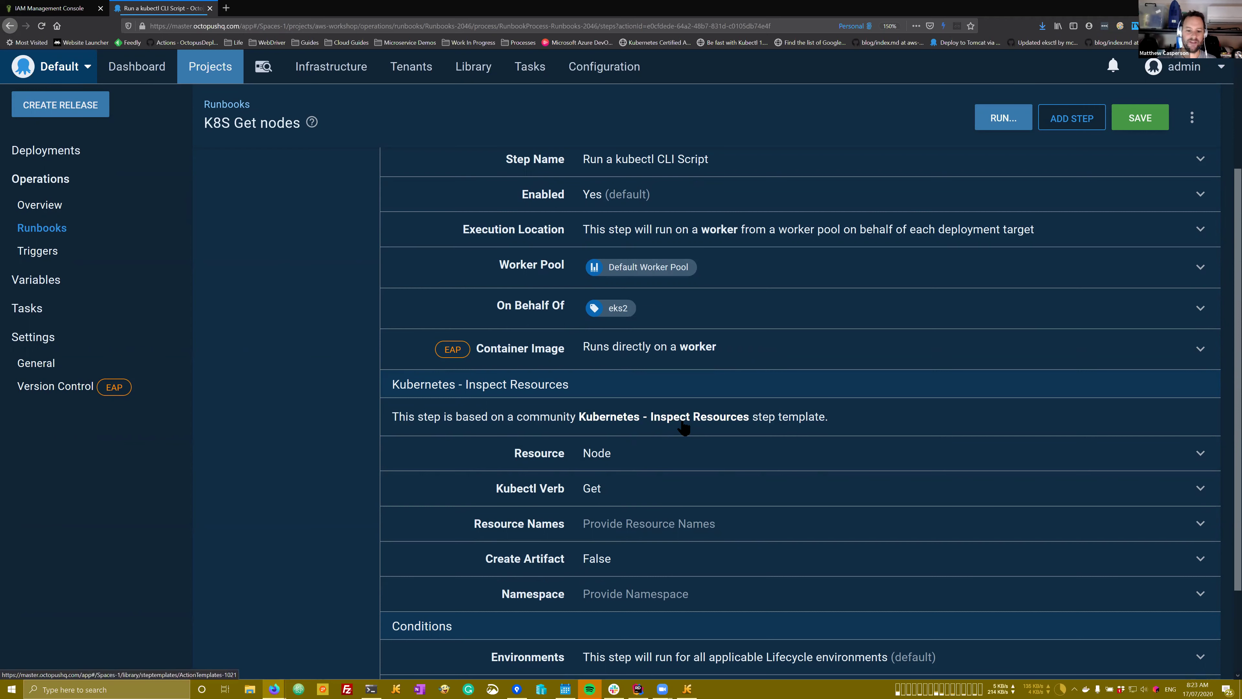
pyautogui.click(371, 689)
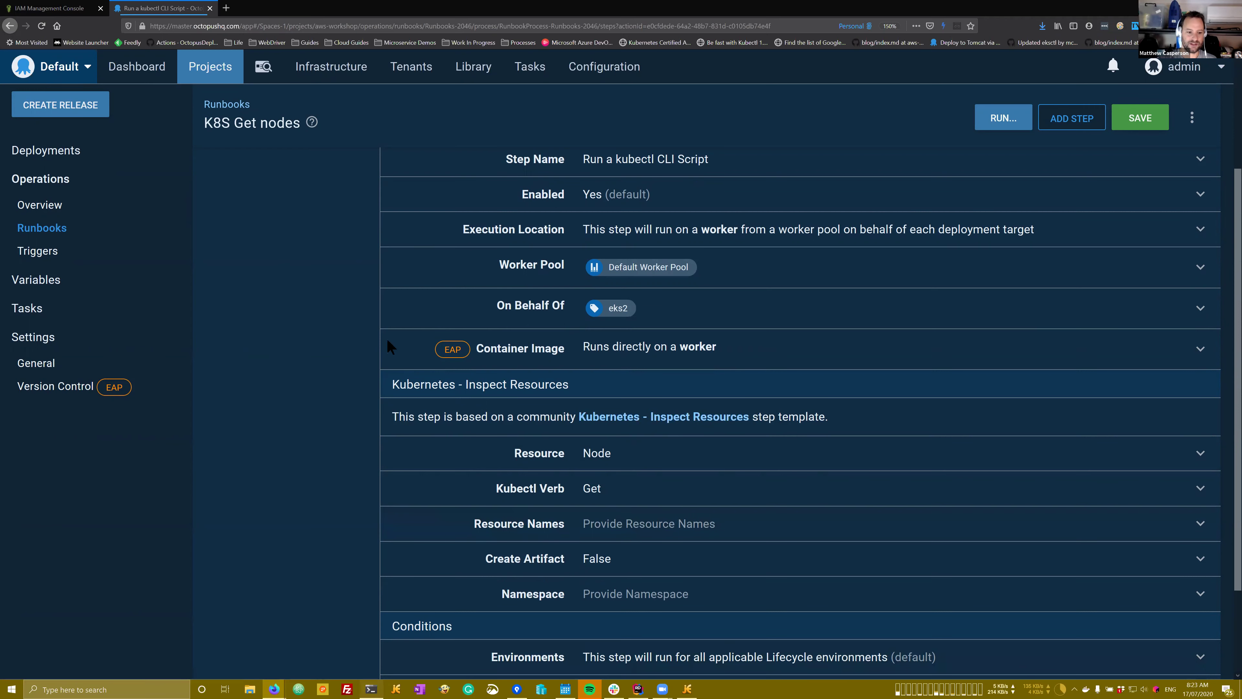
# Step: Run pwsh on the EC2 worker, confirming 'command not found', then minimize the SSH terminal
pyautogui.click(634, 381)
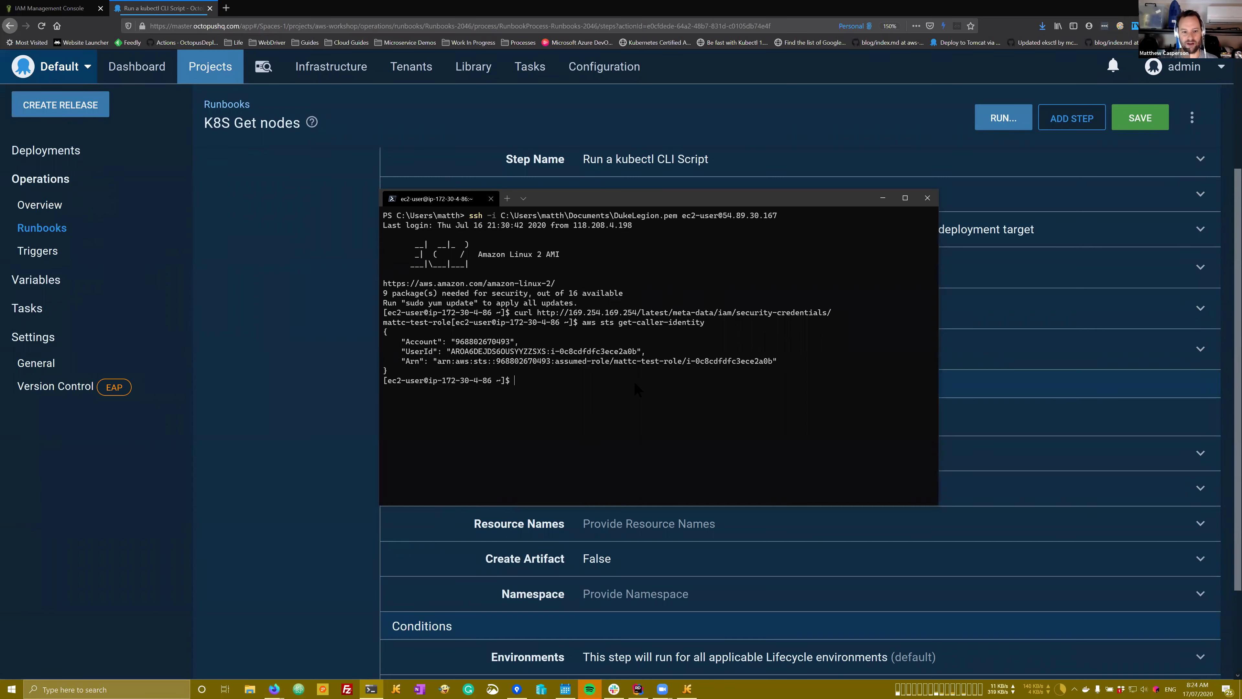
pyautogui.write('pwsh')
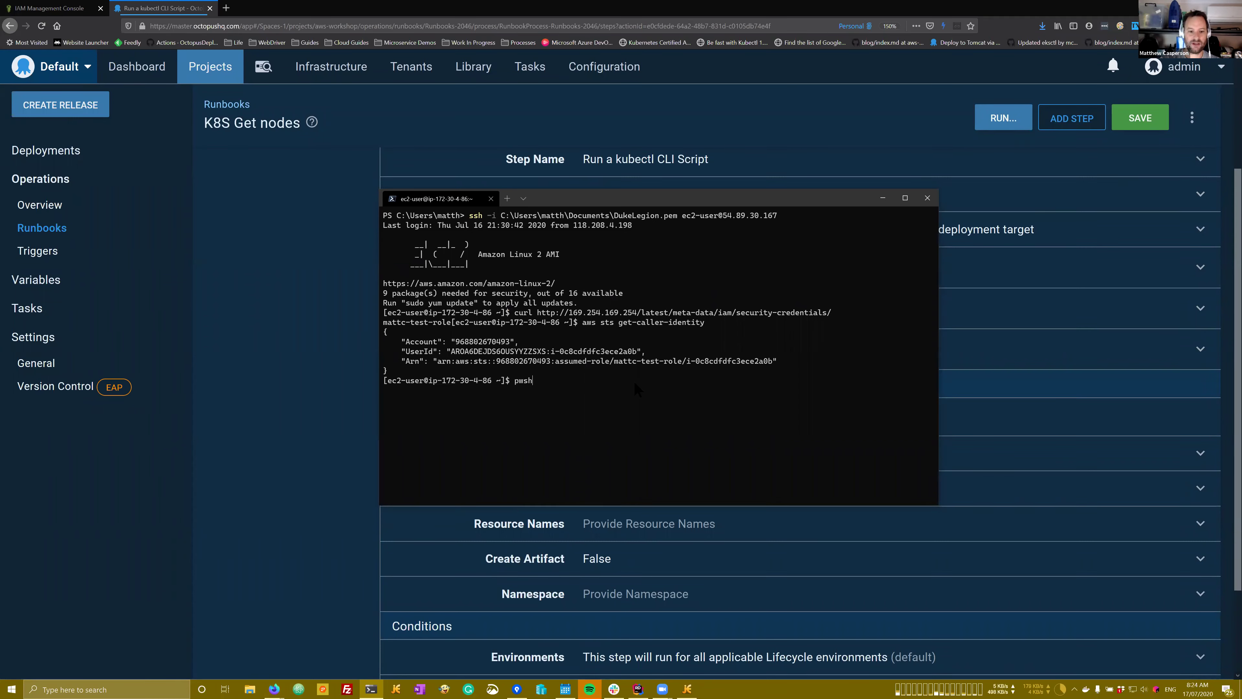
pyautogui.press('Return')
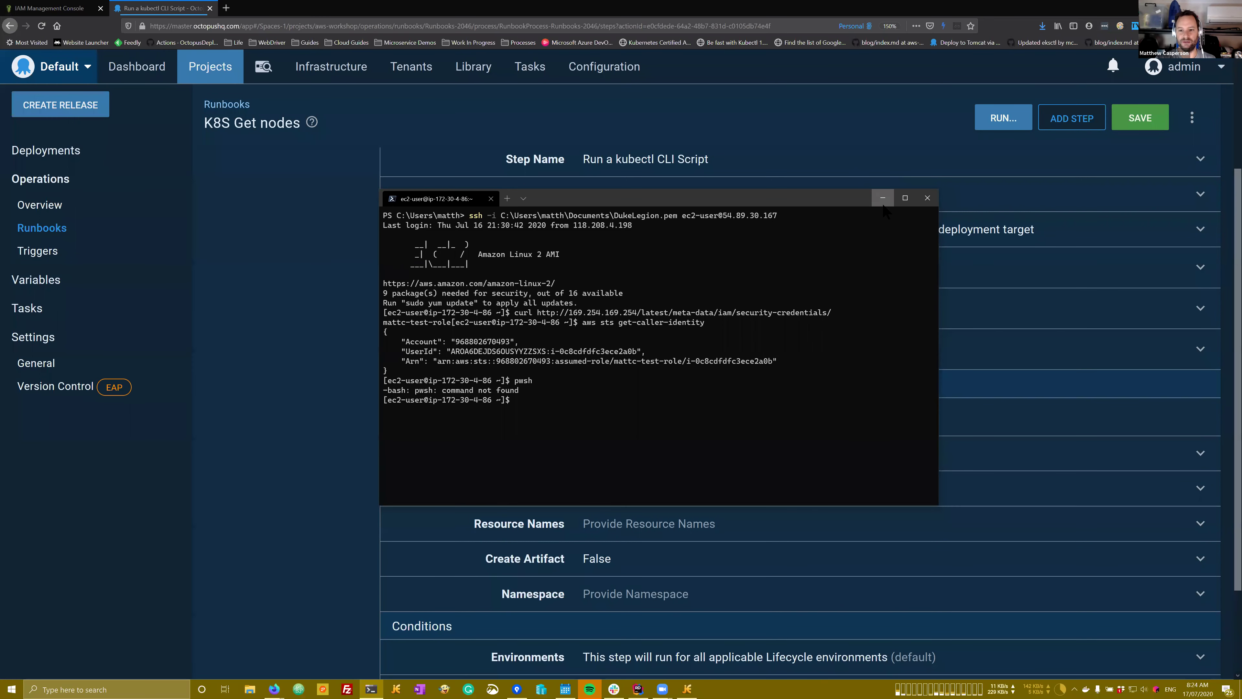
pyautogui.click(883, 198)
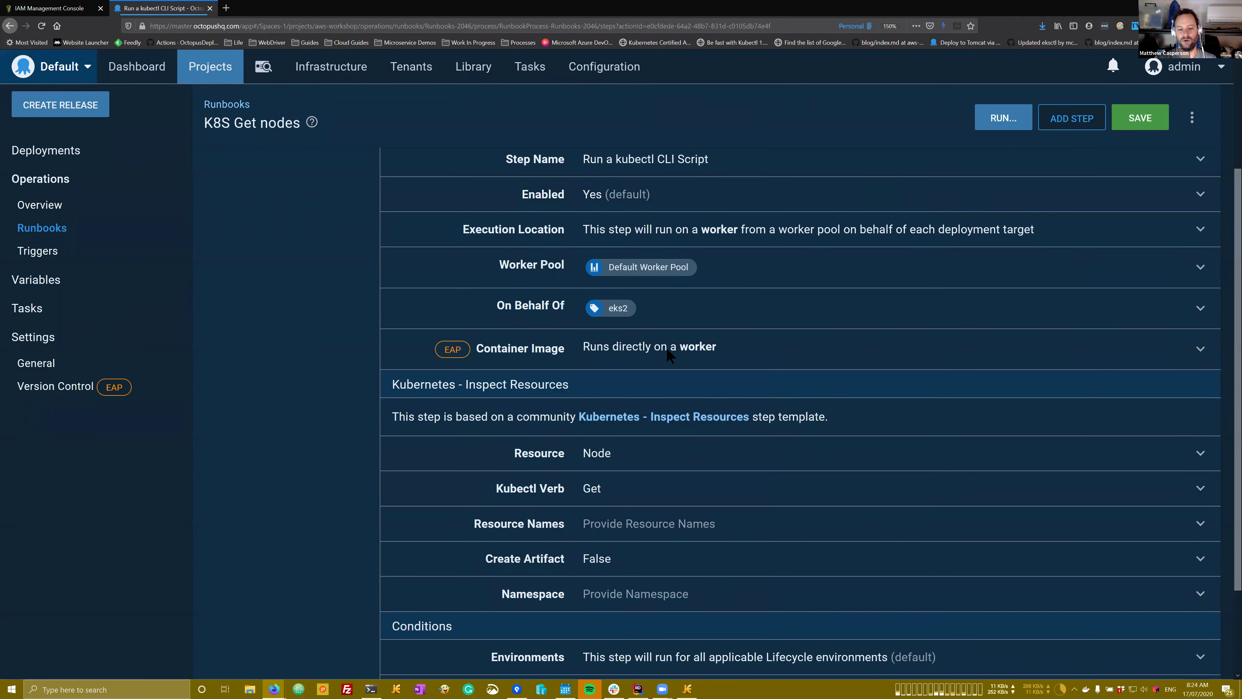
# Step: Look over the kubectl step form and start a run of K8S Get nodes
pyautogui.scroll(-2, 654, 433)
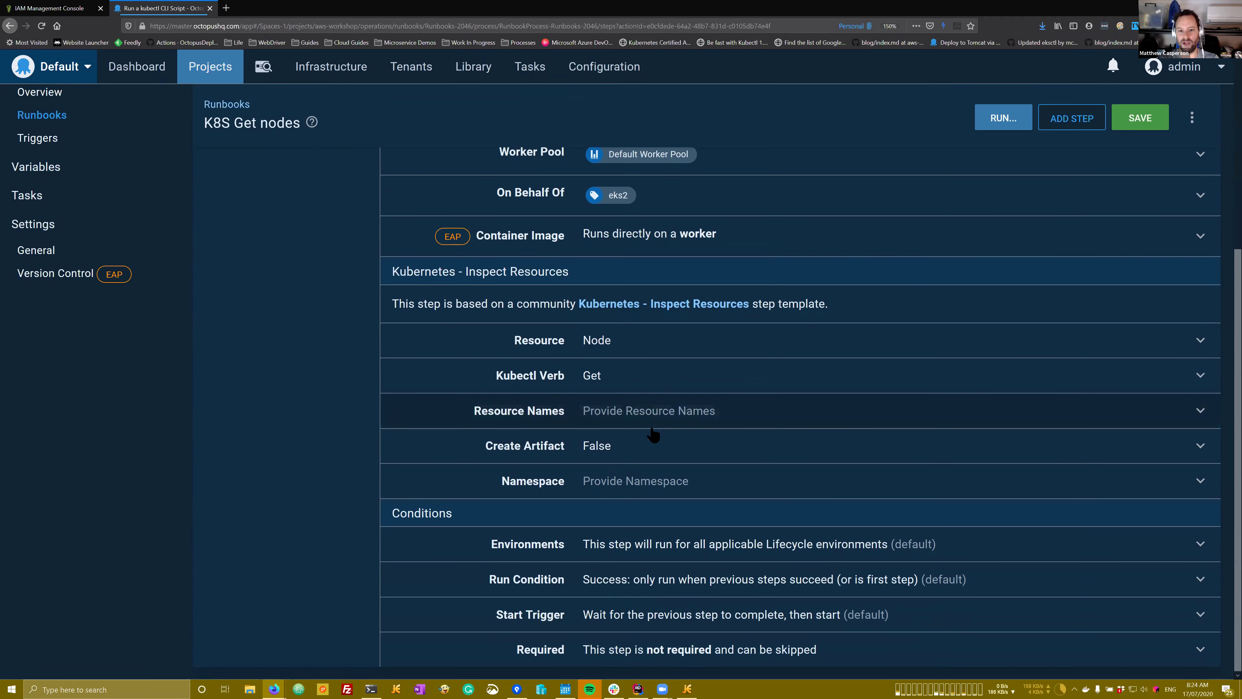
pyautogui.scroll(3, 654, 433)
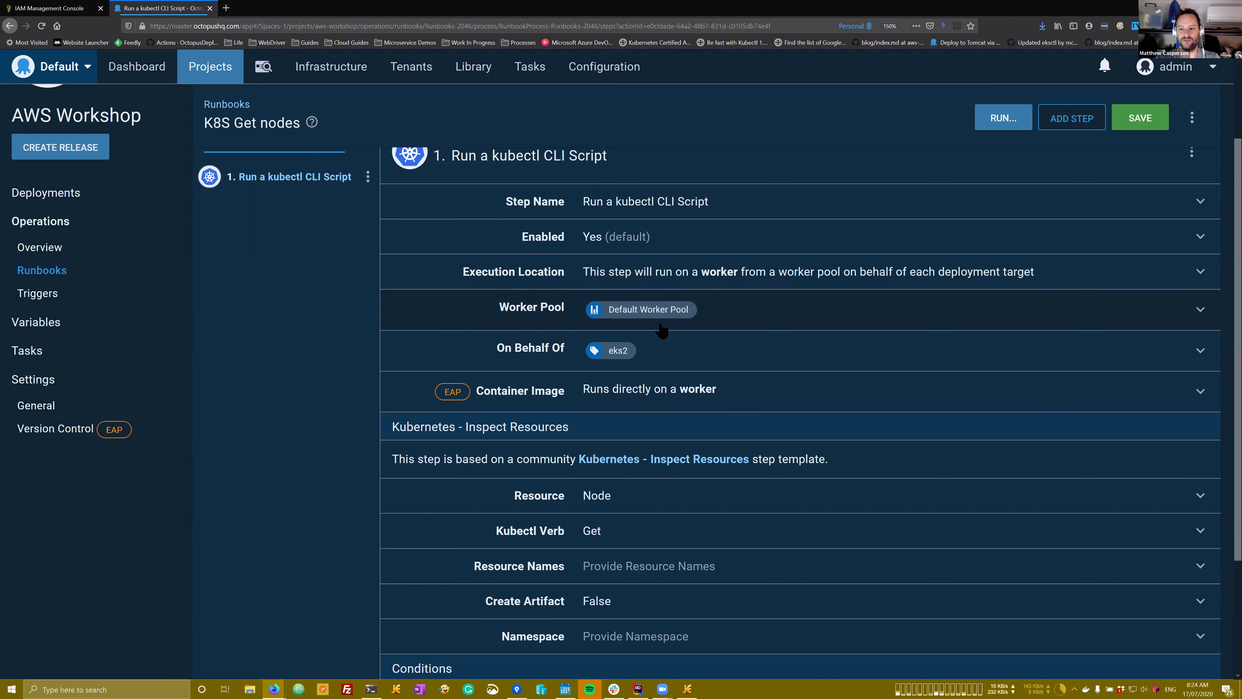
pyautogui.click(1001, 125)
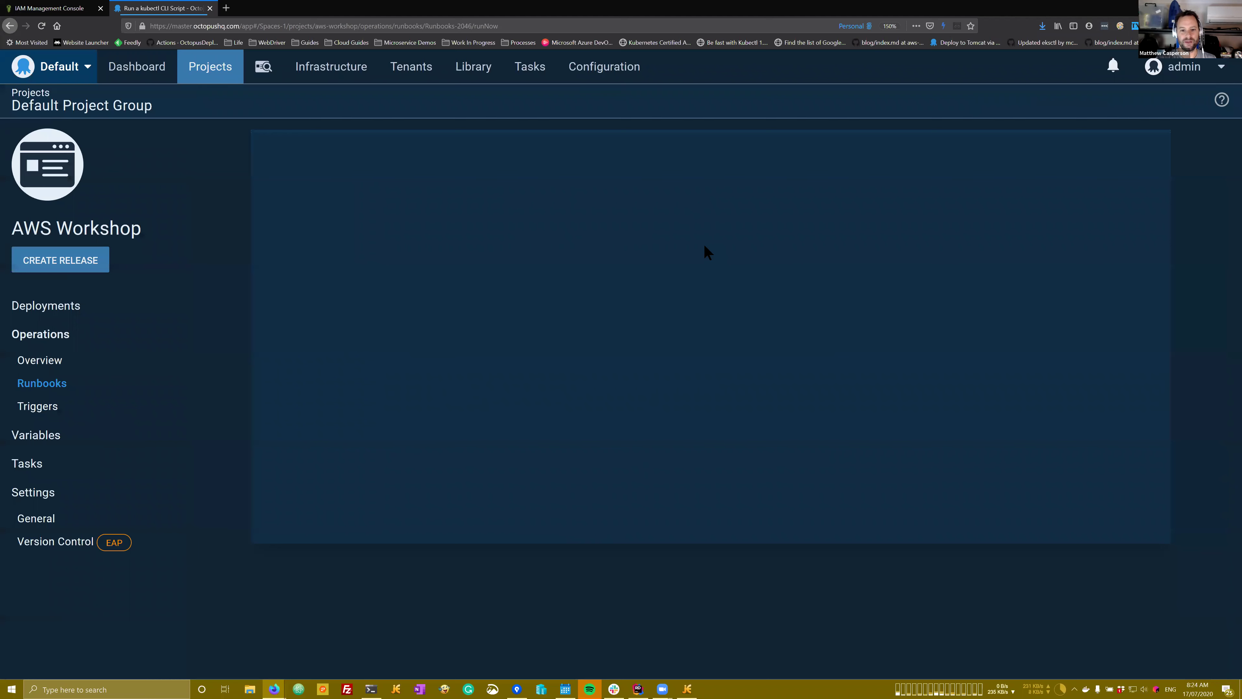
# Step: Launch K8S Get nodes in the Dev environment
pyautogui.click(805, 269)
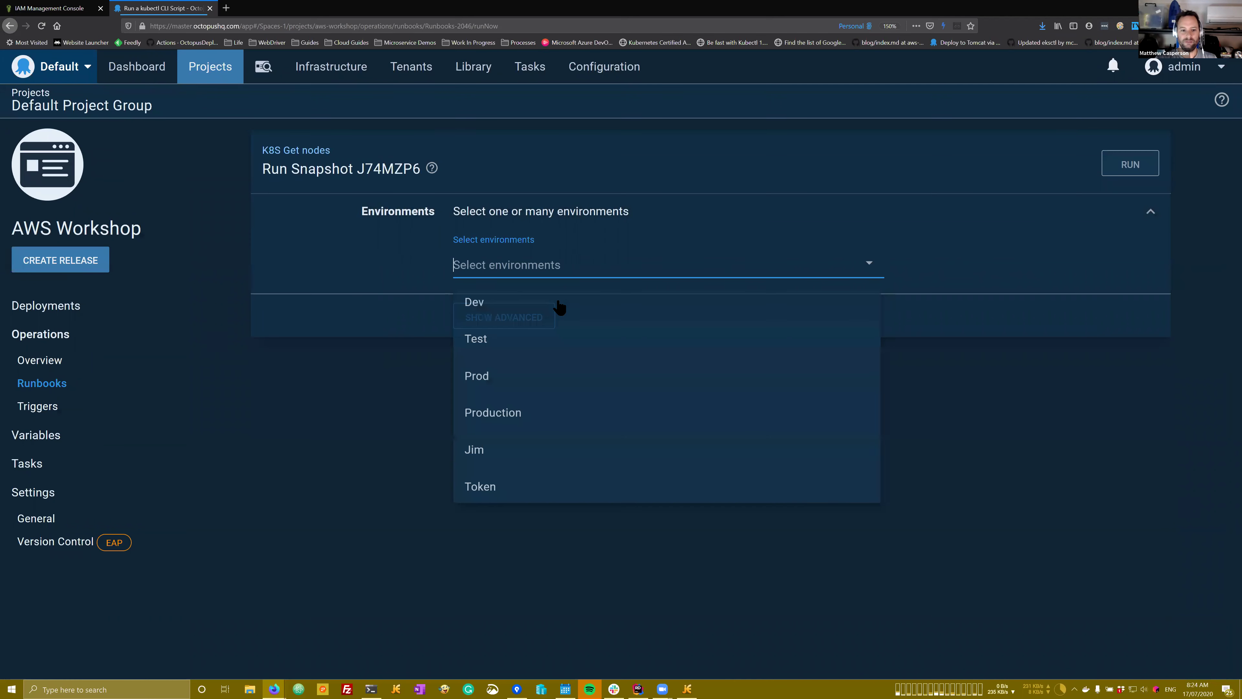
pyautogui.click(527, 300)
pyautogui.click(1128, 165)
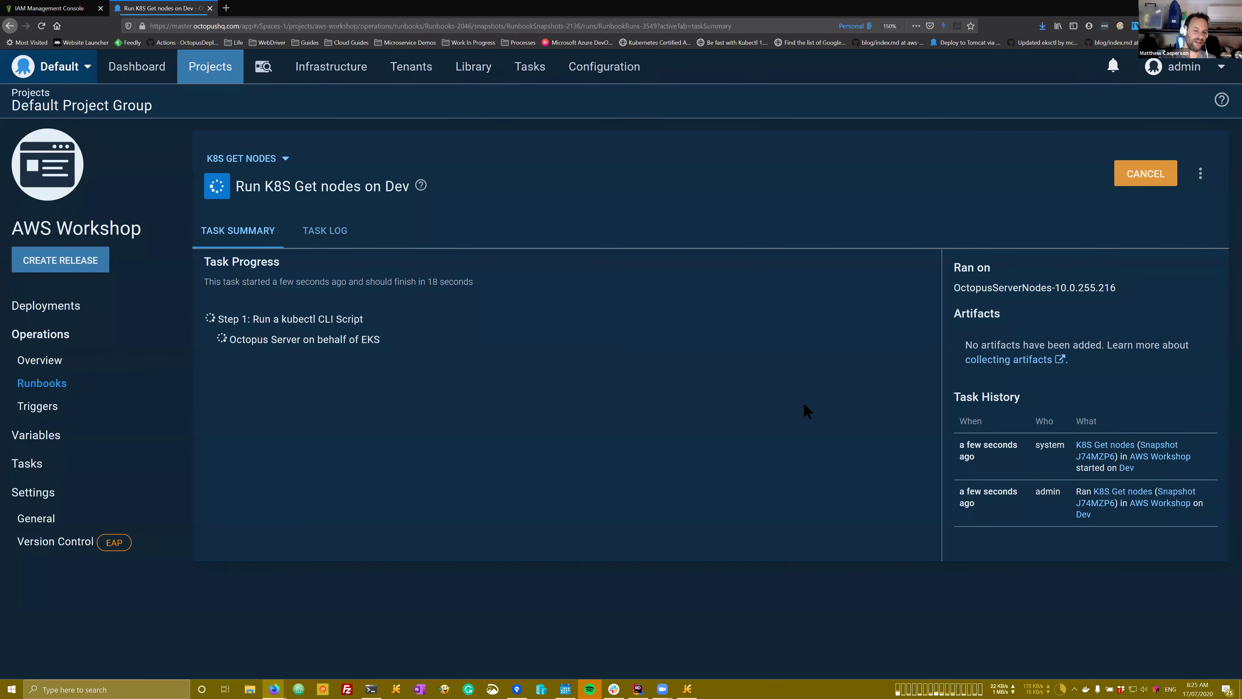
# Step: In the task log, highlight the 'Unable to execute pwsh' error line
pyautogui.click(335, 240)
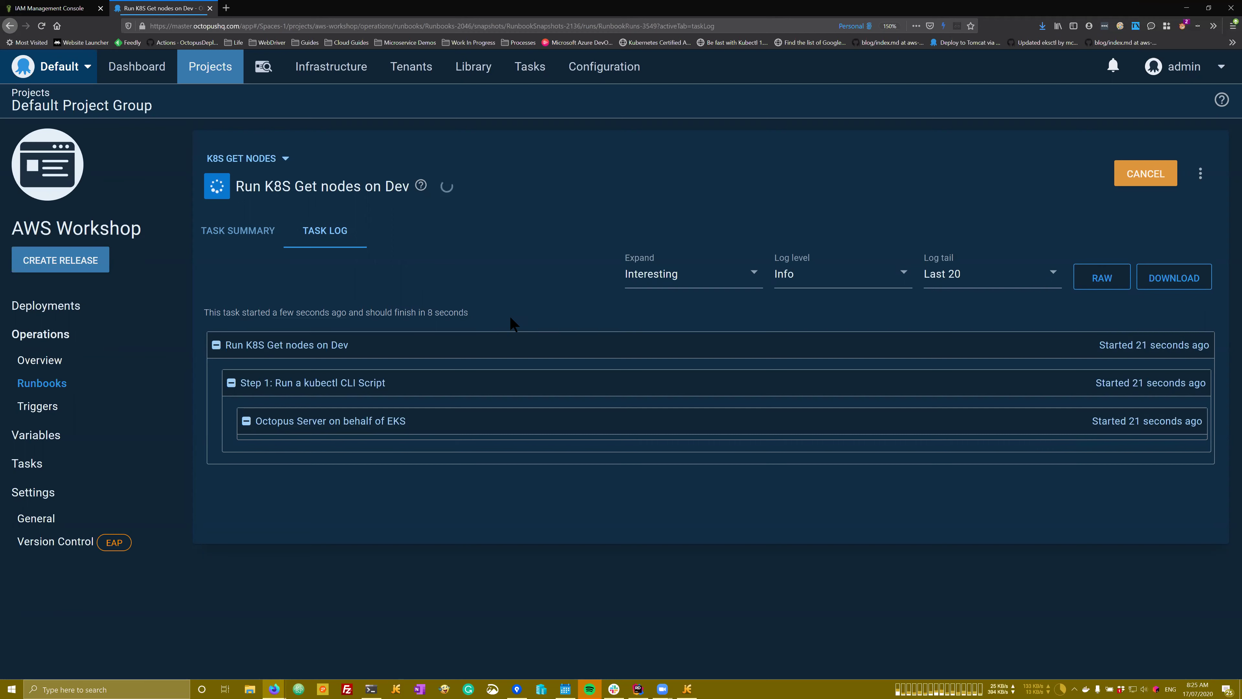
pyautogui.scroll(-4, 510, 317)
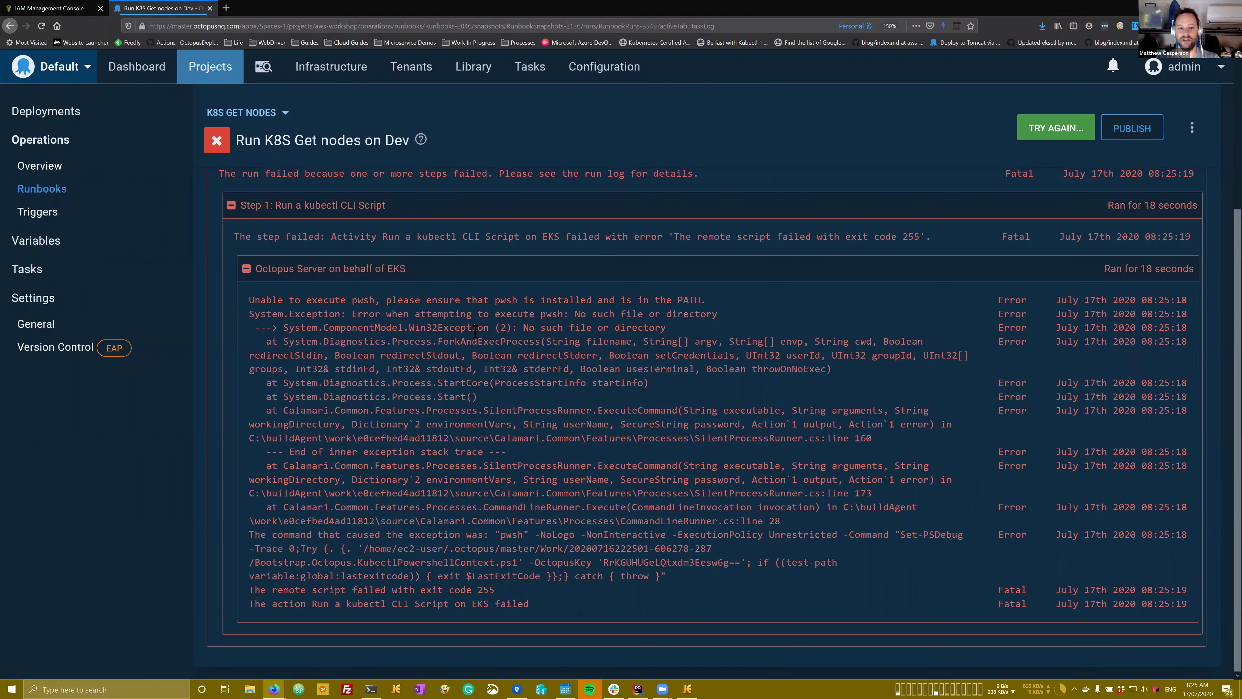
pyautogui.moveTo(249, 300); pyautogui.dragTo(722, 296)
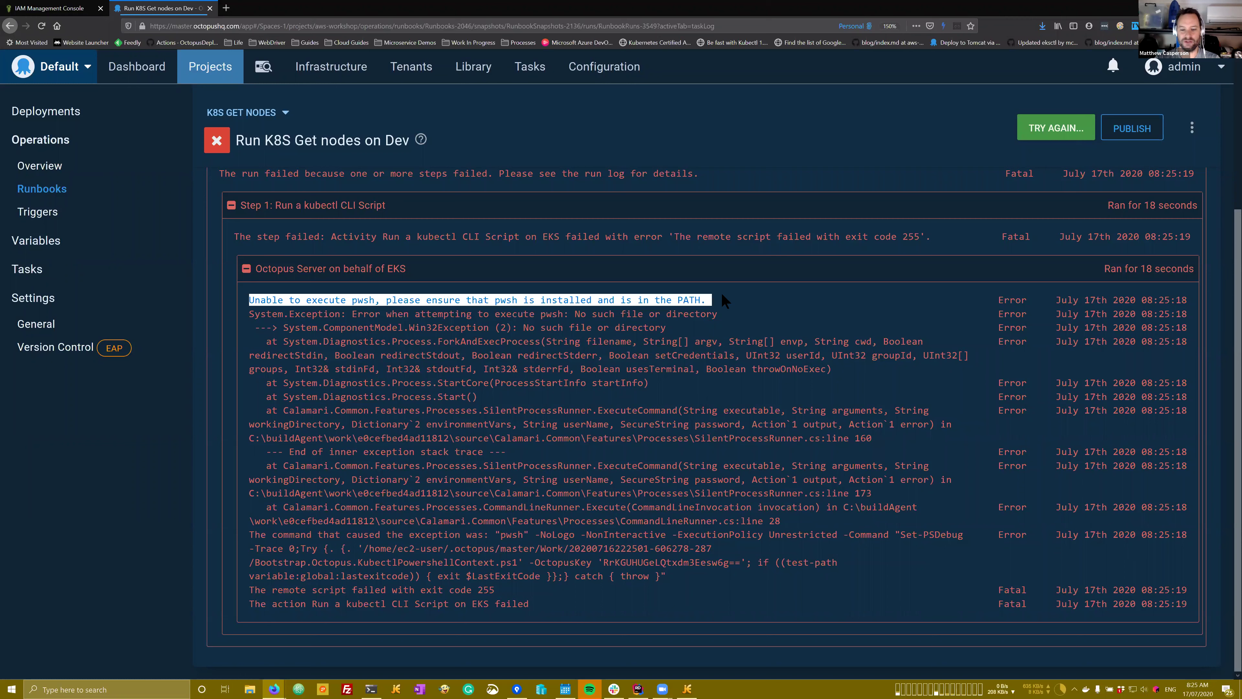
pyautogui.doubleClick(497, 299)
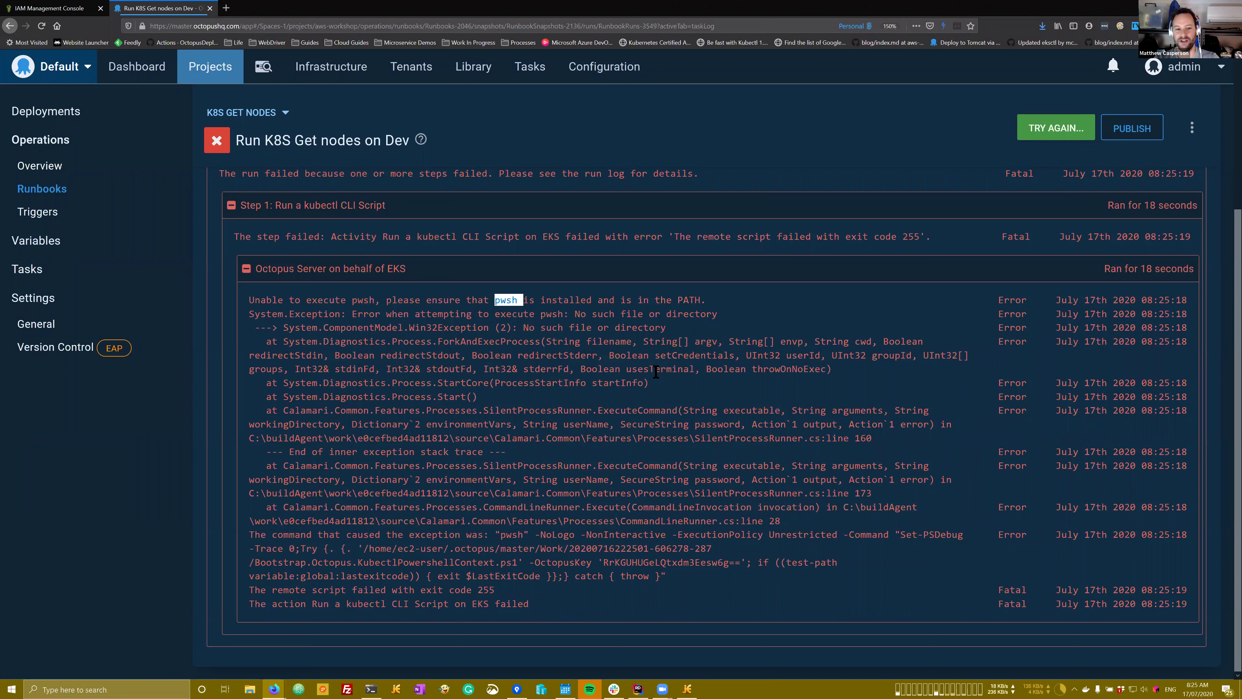
pyautogui.scroll(4, 457, 333)
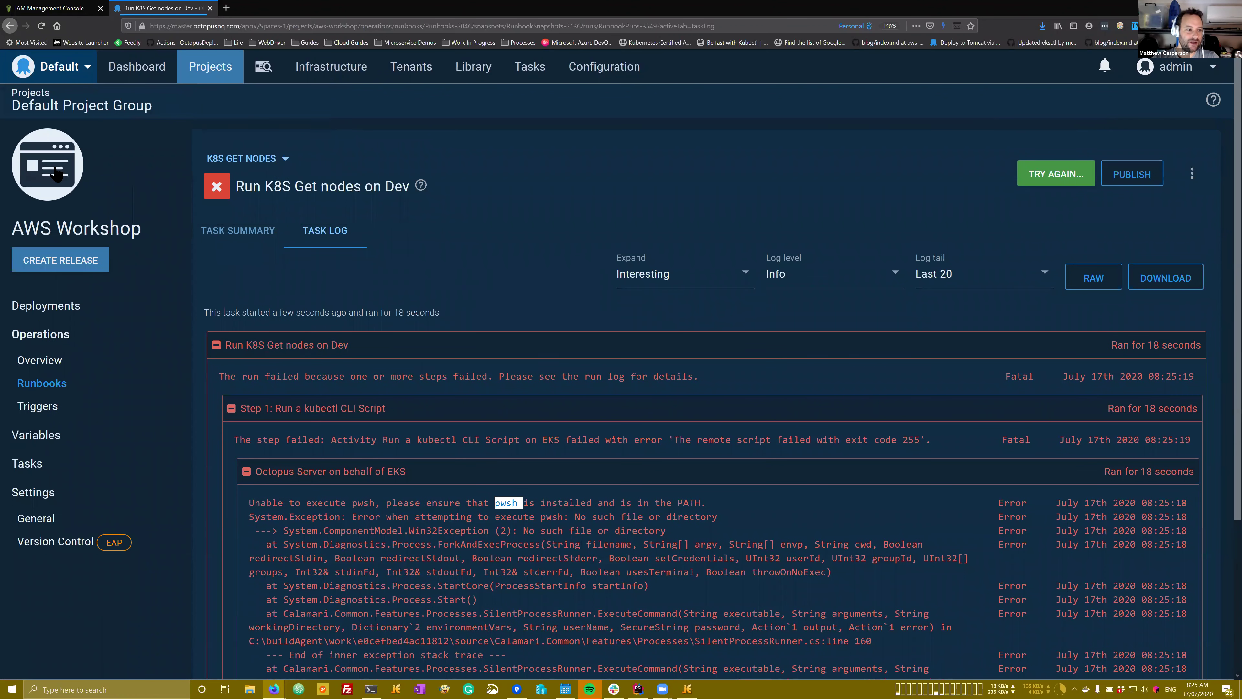
# Step: Return to the runbooks list and open the K8S Get nodes kubectl step
pyautogui.click(42, 383)
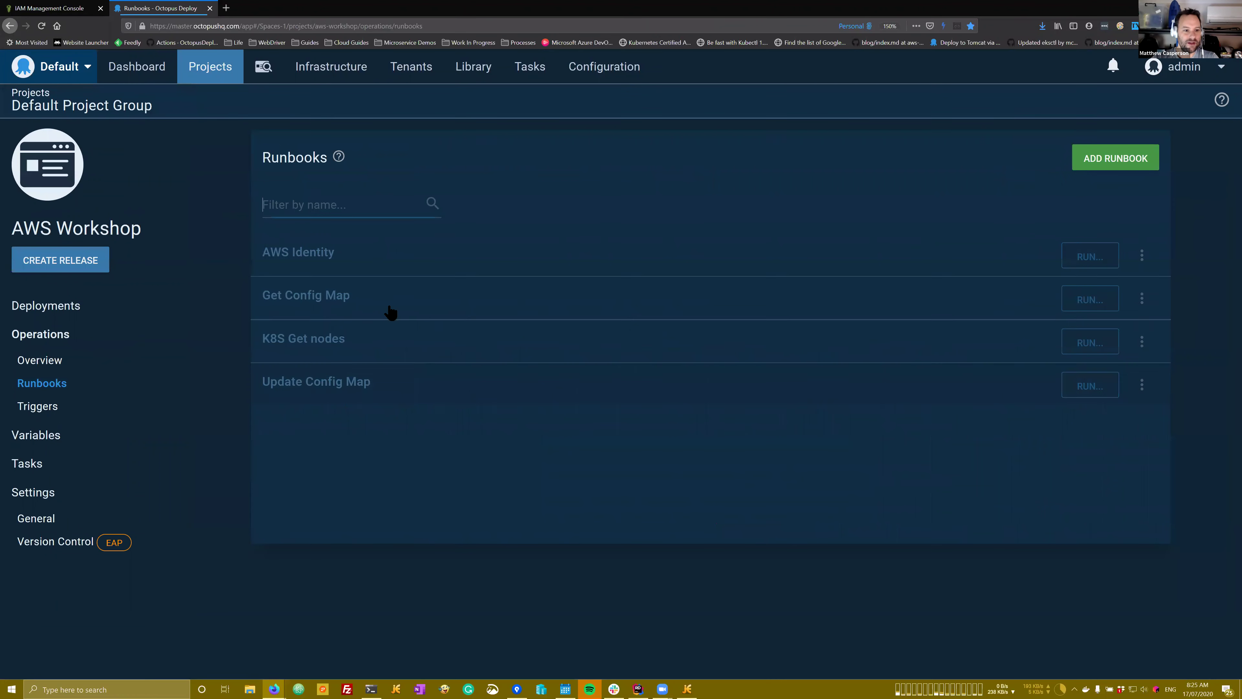
pyautogui.click(372, 338)
pyautogui.click(403, 218)
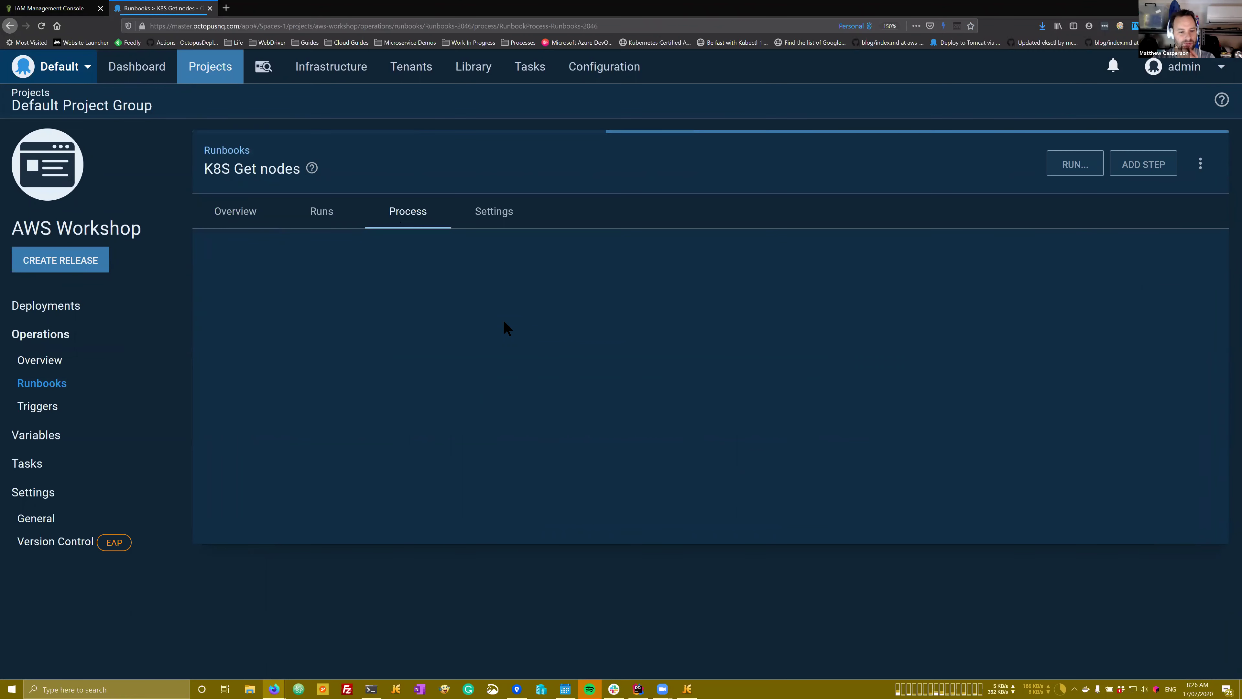
pyautogui.click(514, 240)
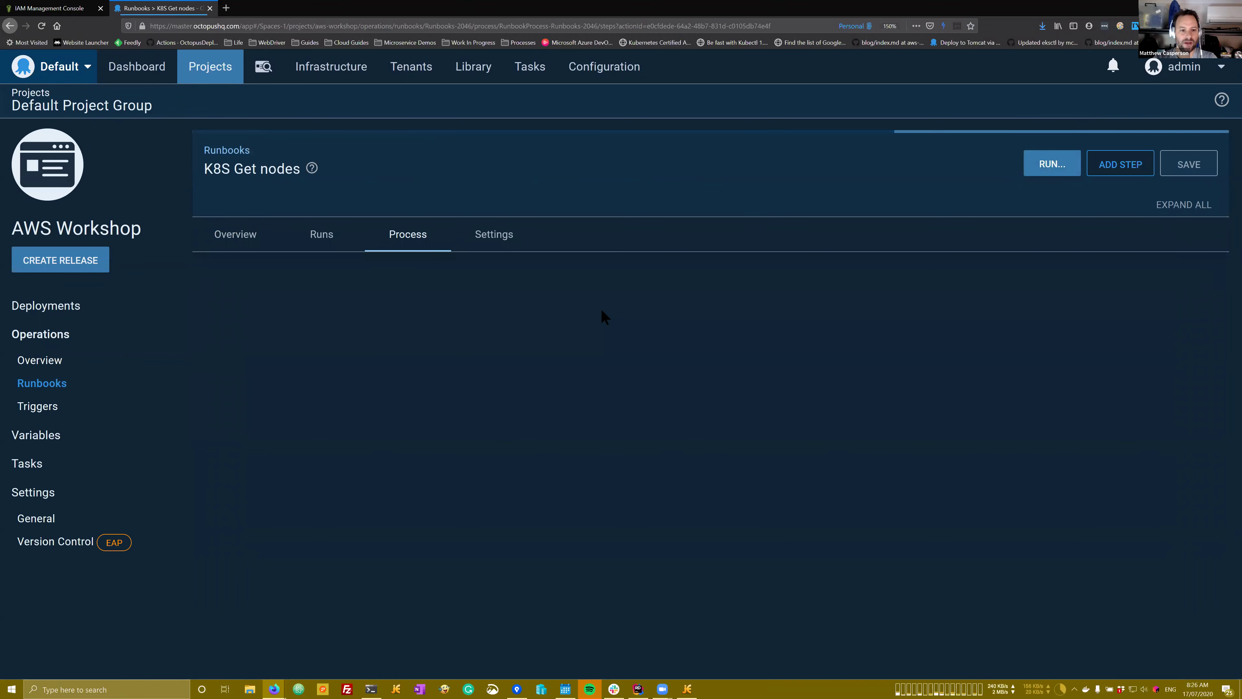
# Step: Switch the kubectl step to the WindowsWorker pool, save, and open its run page
pyautogui.scroll(-3, 722, 275)
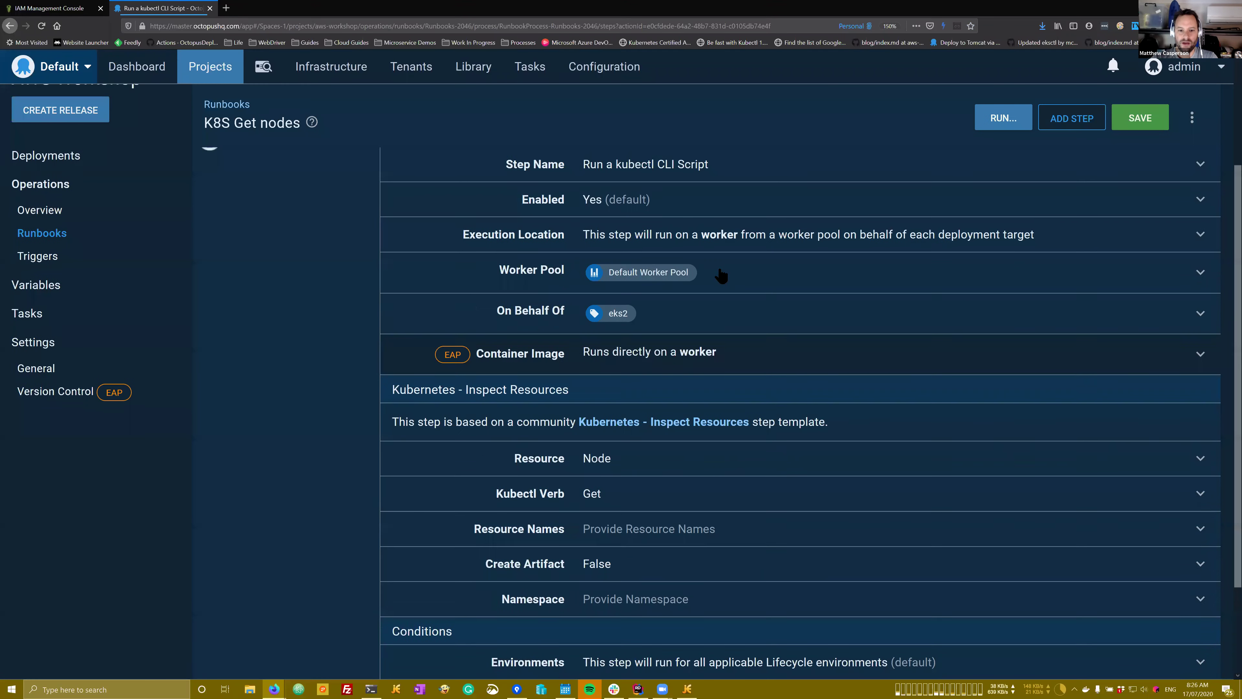
pyautogui.click(721, 276)
pyautogui.click(687, 339)
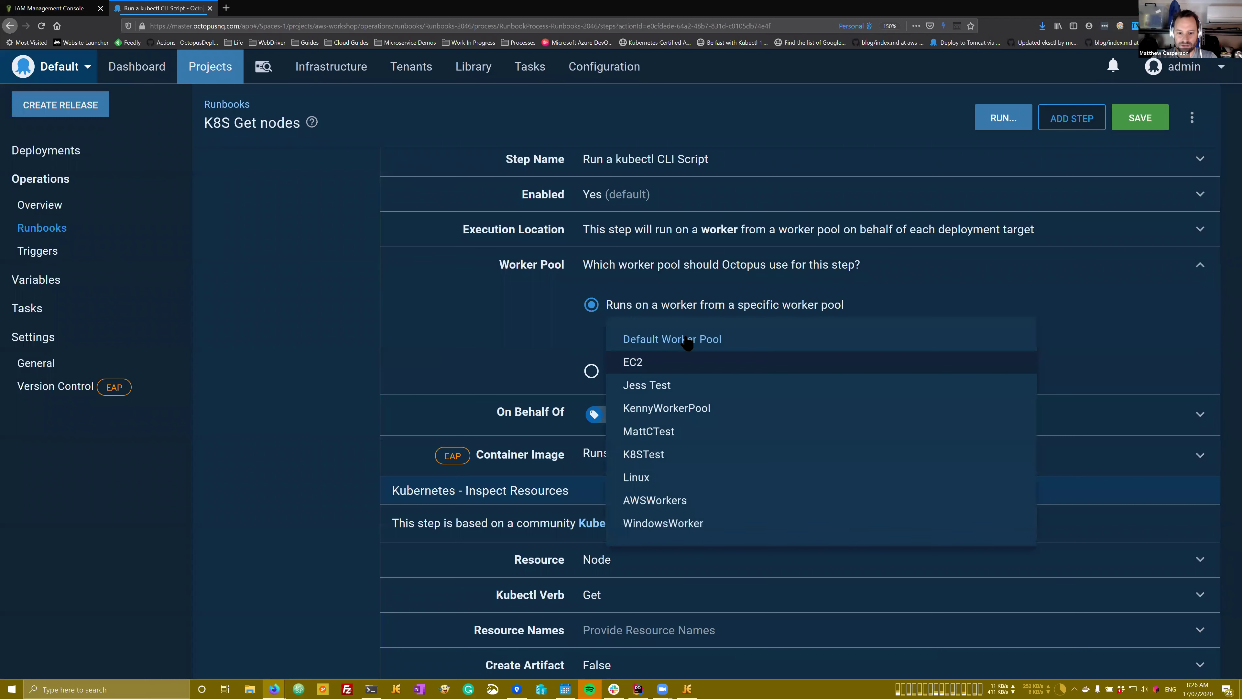
pyautogui.click(654, 526)
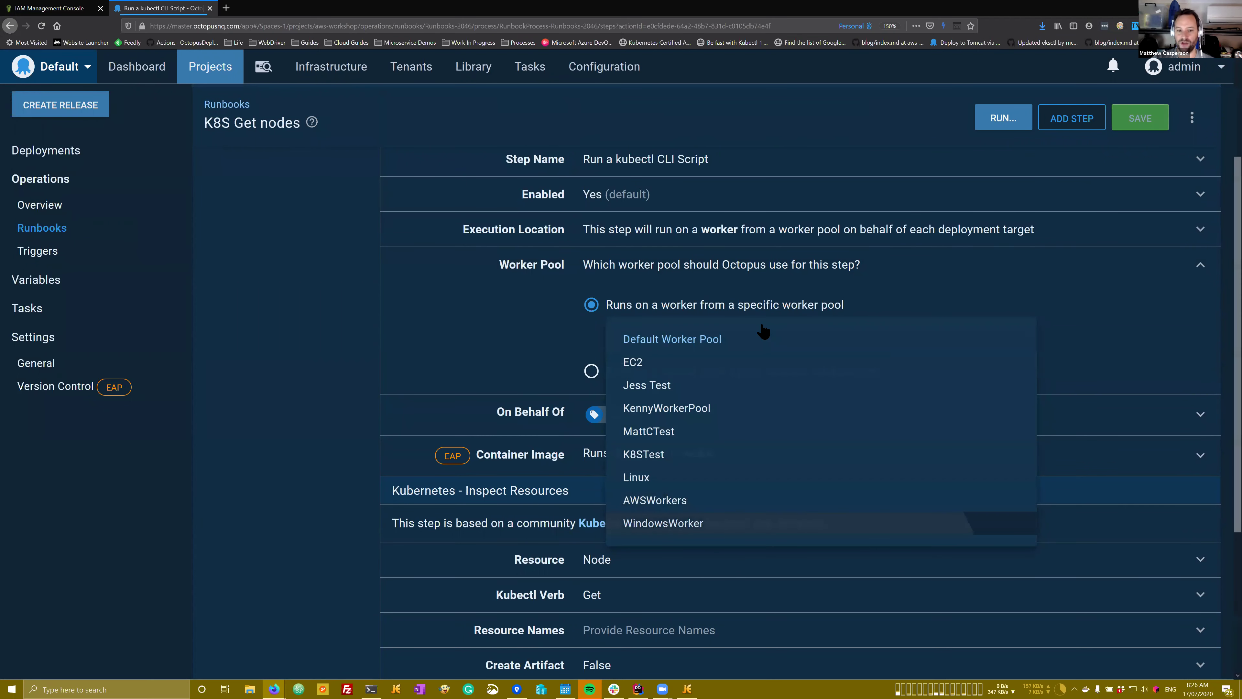
pyautogui.click(1141, 122)
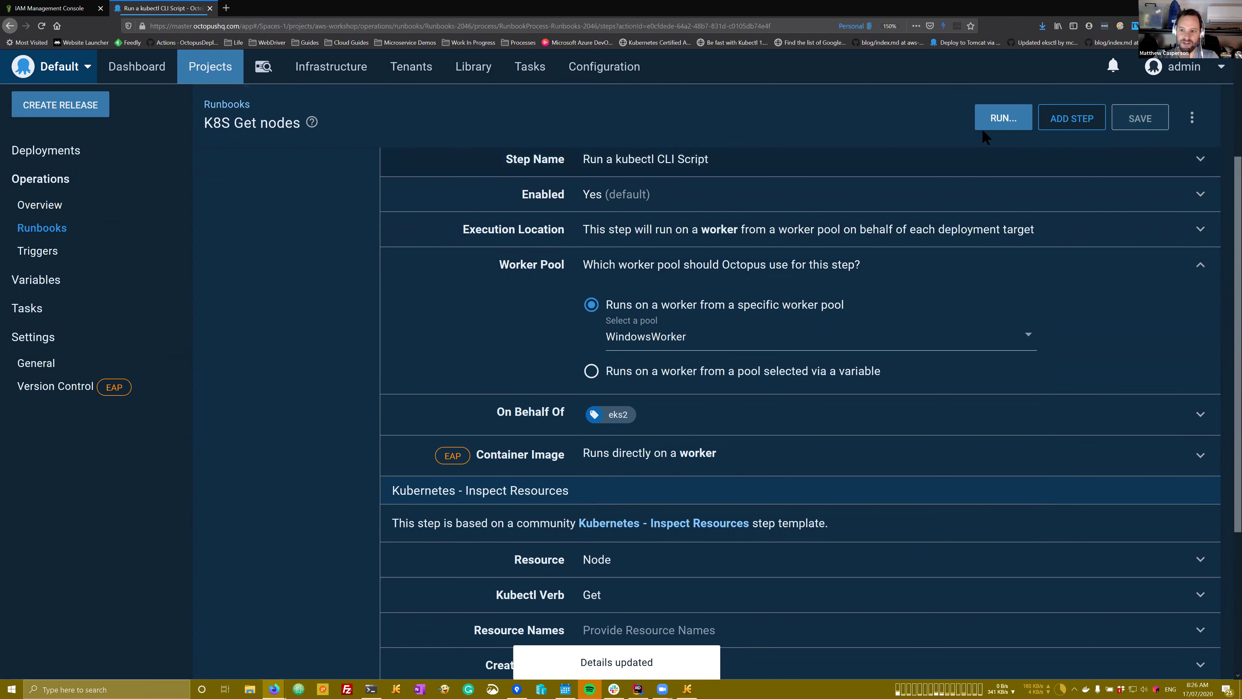
pyautogui.click(998, 126)
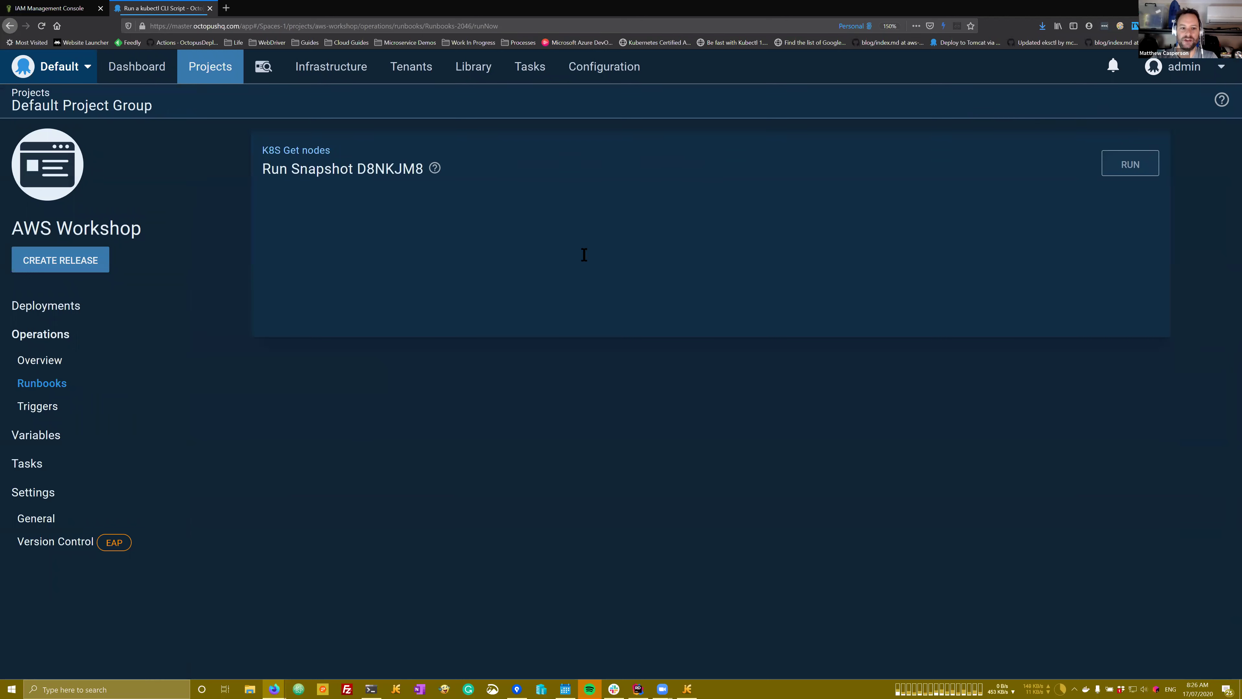
# Step: Launch K8S Get nodes on Dev using the WindowsWorker pool
pyautogui.click(558, 266)
pyautogui.click(518, 306)
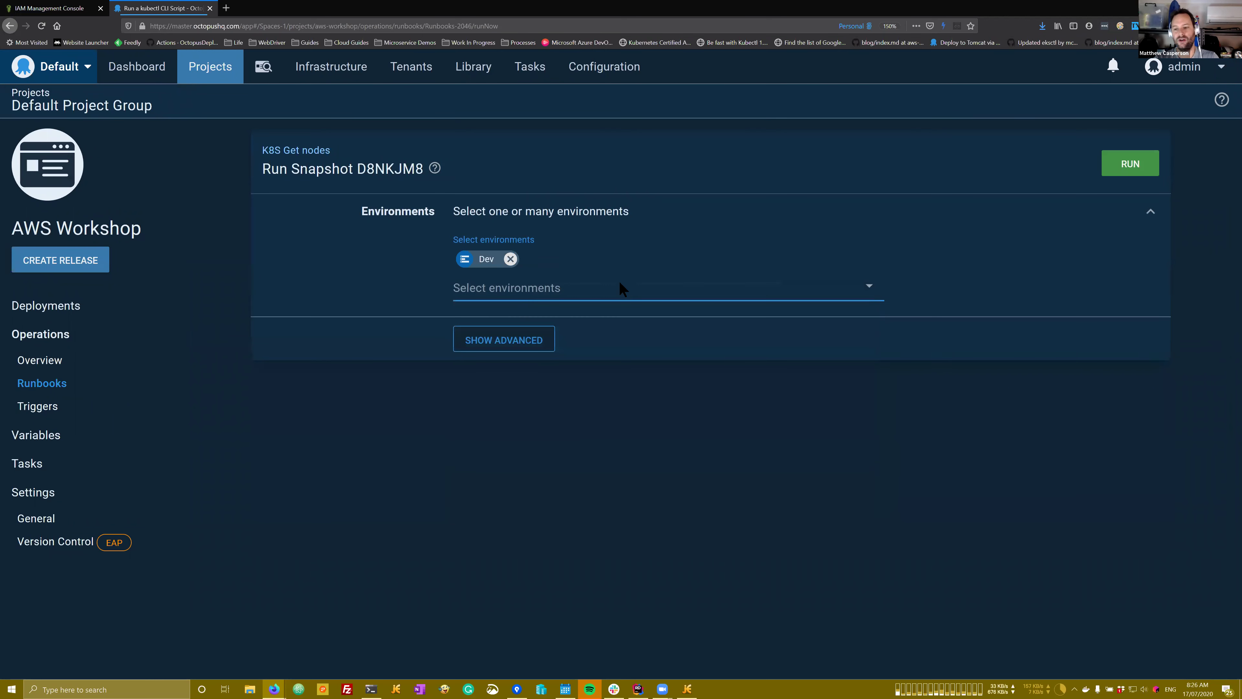
pyautogui.click(1127, 169)
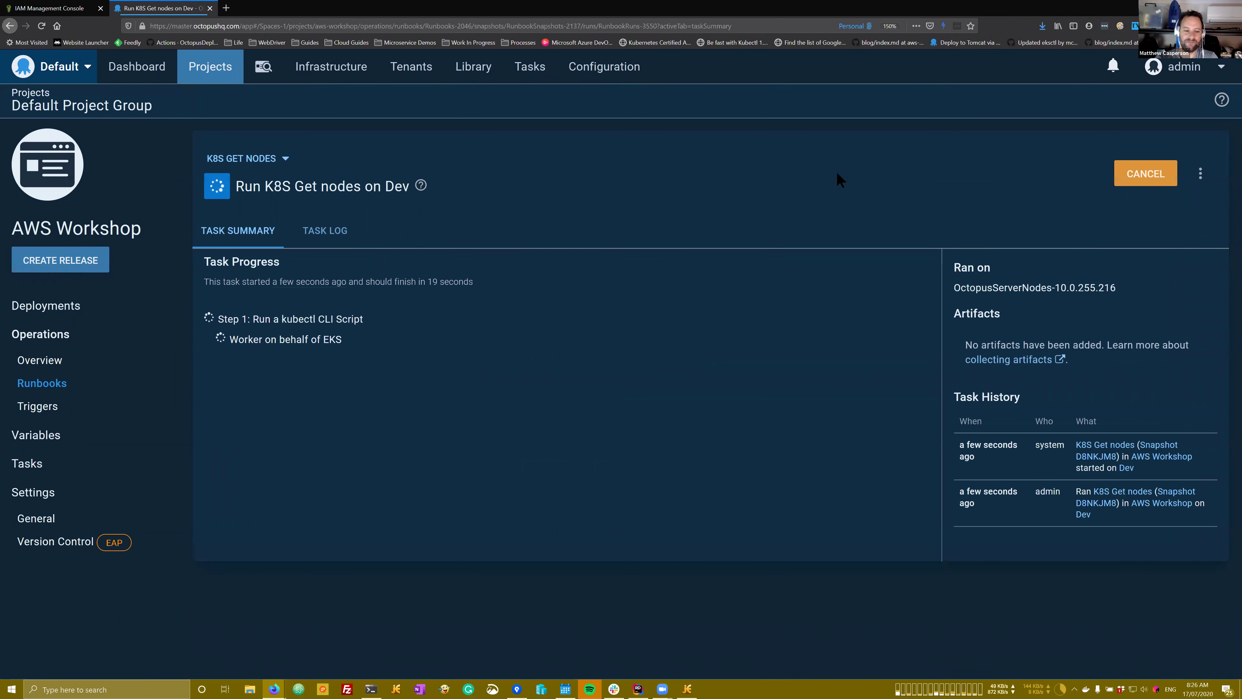
# Step: Highlight the two Ready EKS node rows in the task log, then go to Infrastructure
pyautogui.click(311, 235)
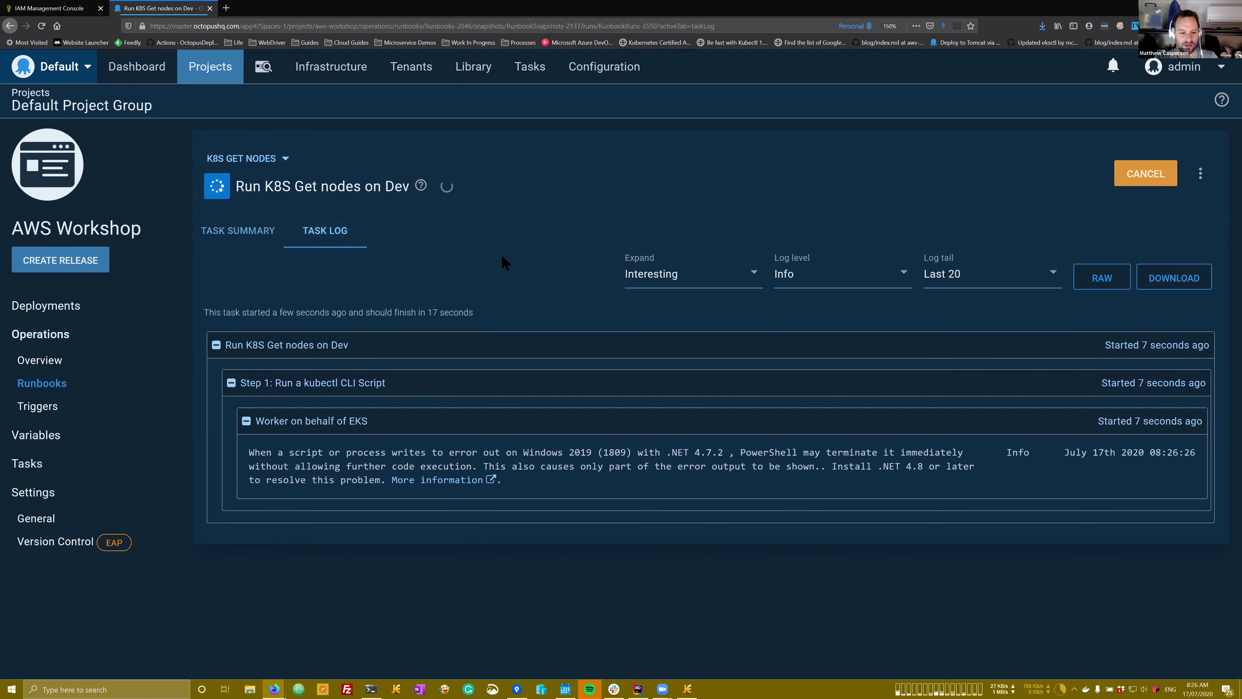
pyautogui.moveTo(756, 616); pyautogui.dragTo(274, 606)
pyautogui.click(274, 606)
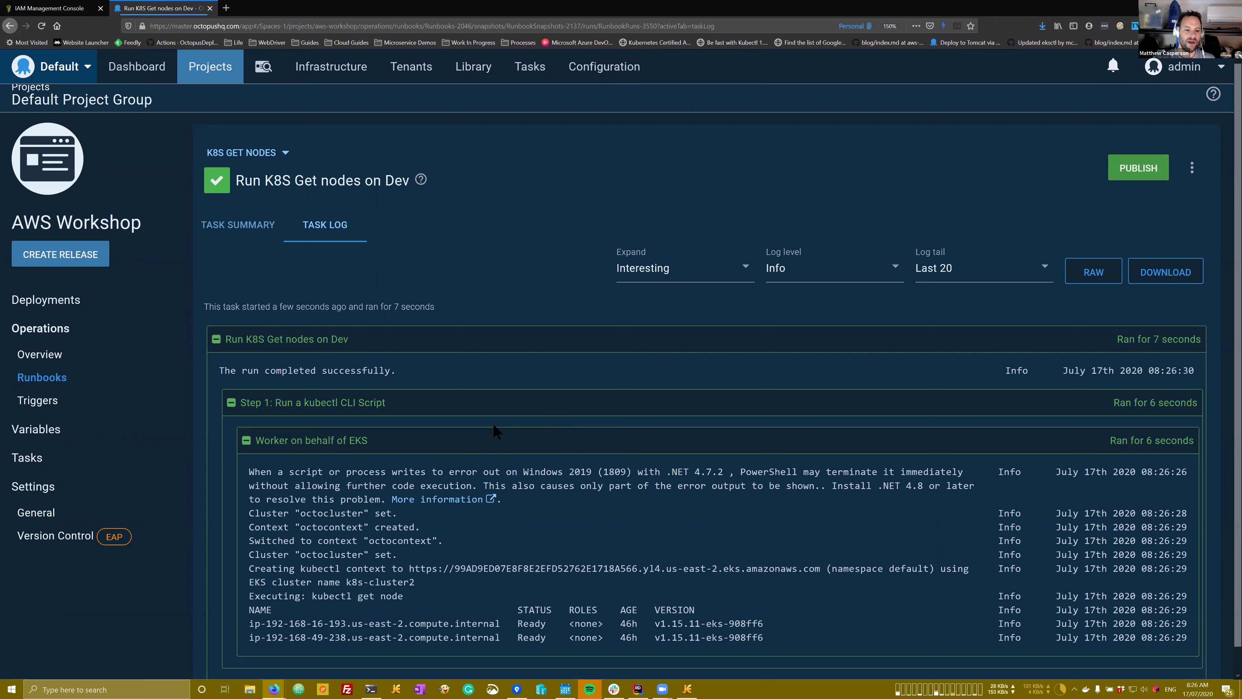
pyautogui.moveTo(771, 637); pyautogui.dragTo(249, 625)
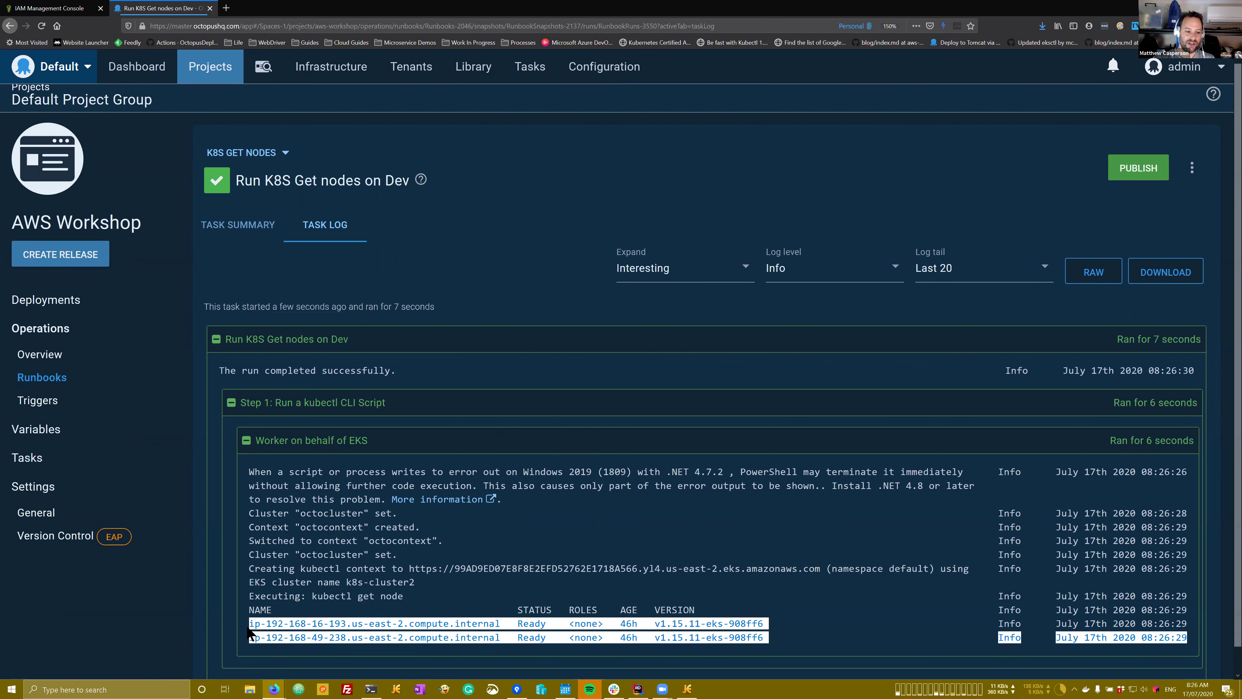
pyautogui.click(331, 68)
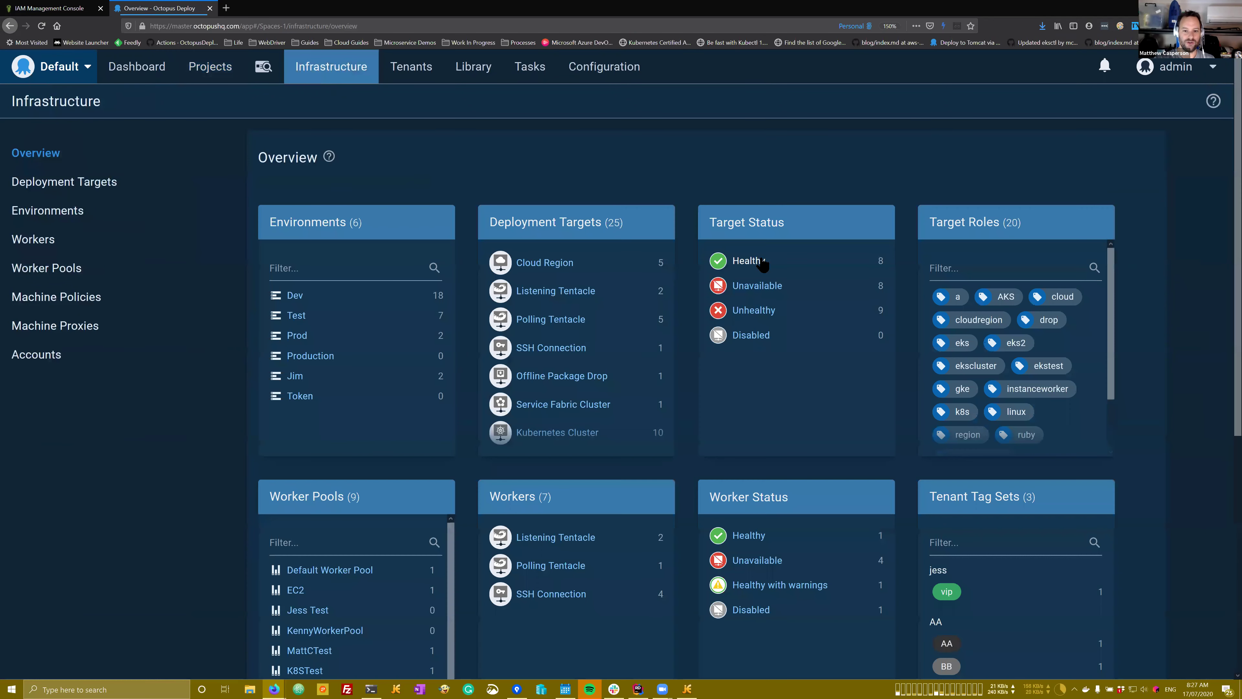
# Step: Open the healthy EKS target's authentication settings, noting cluster name k8s-cluster2
pyautogui.click(759, 264)
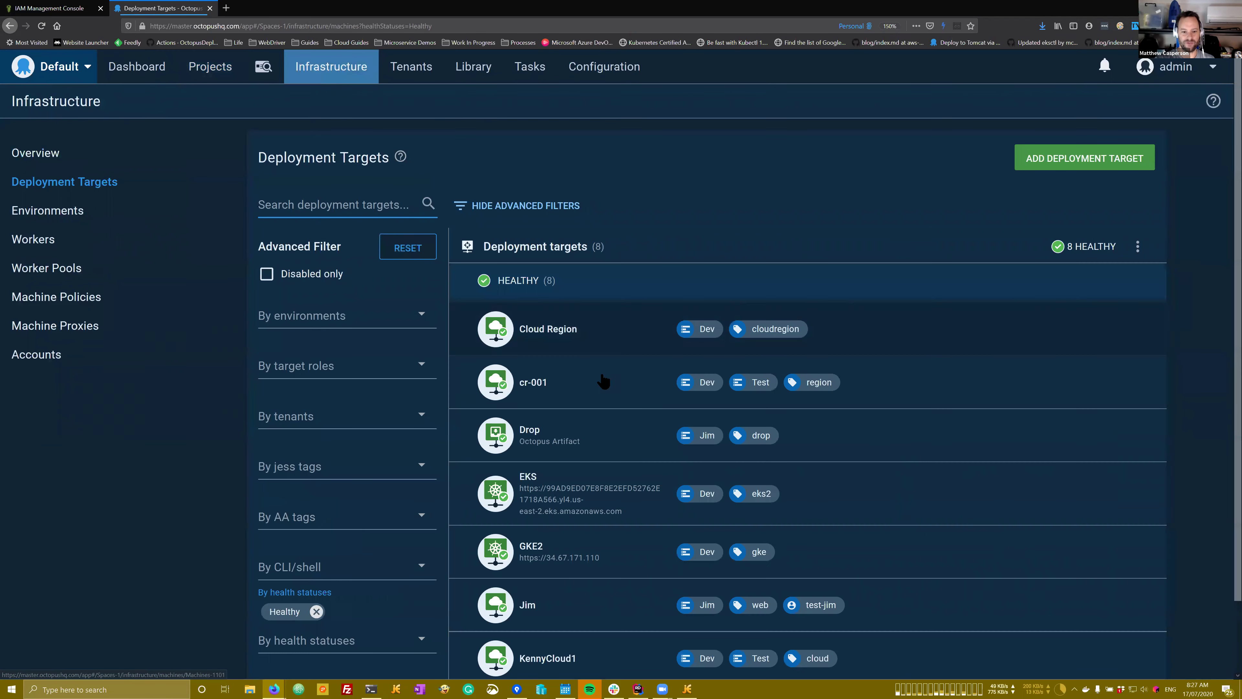
pyautogui.scroll(-1, 563, 420)
pyautogui.click(564, 423)
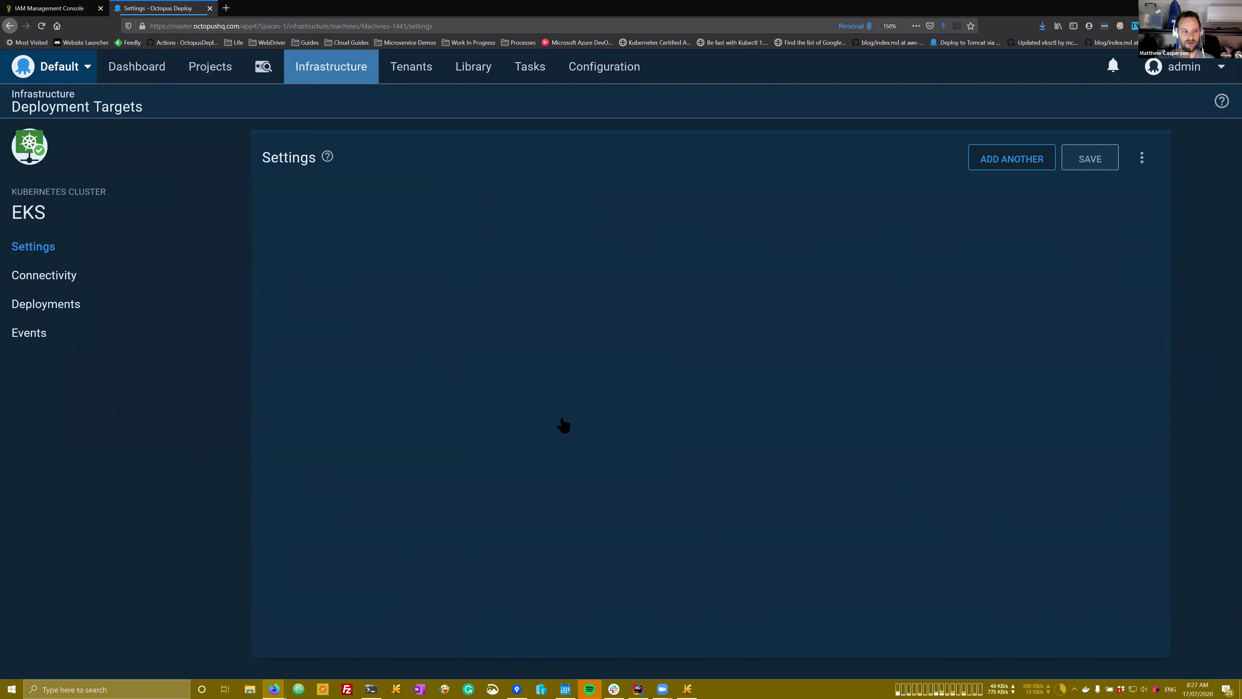
pyautogui.click(510, 433)
pyautogui.scroll(-3, 509, 434)
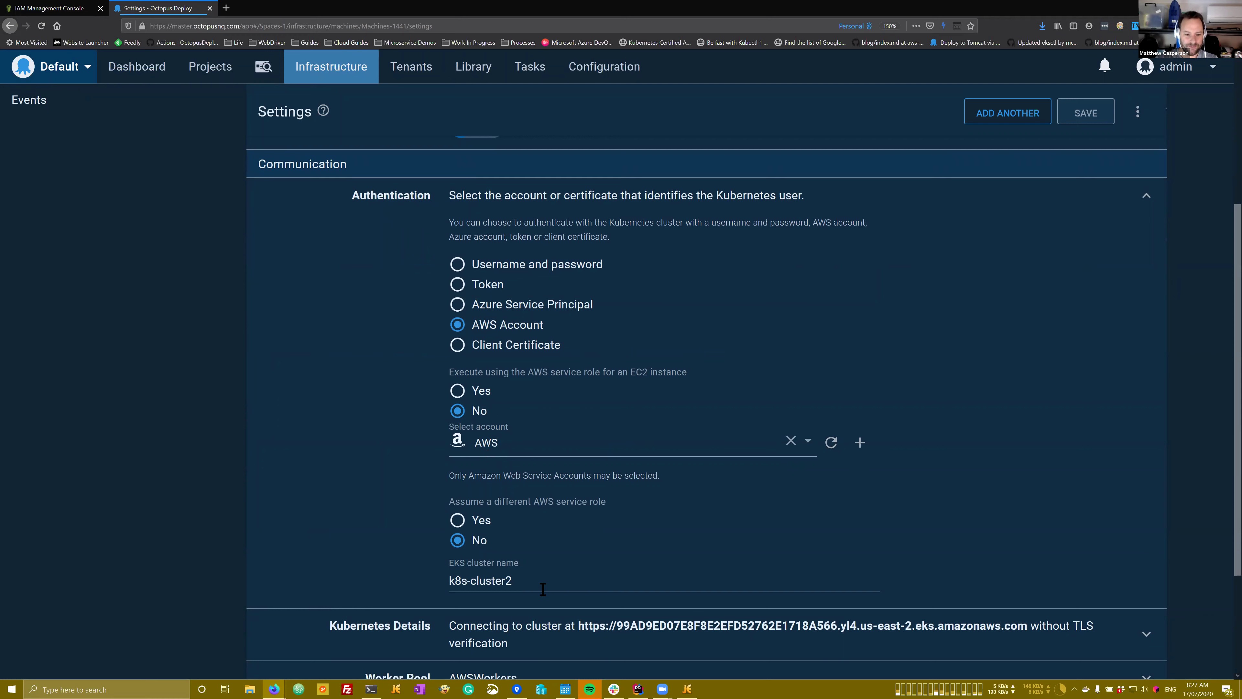
pyautogui.moveTo(543, 589); pyautogui.dragTo(432, 586)
# Step: Enable authentication via the EC2 instance's AWS service role, save, and return to runbooks
pyautogui.click(481, 391)
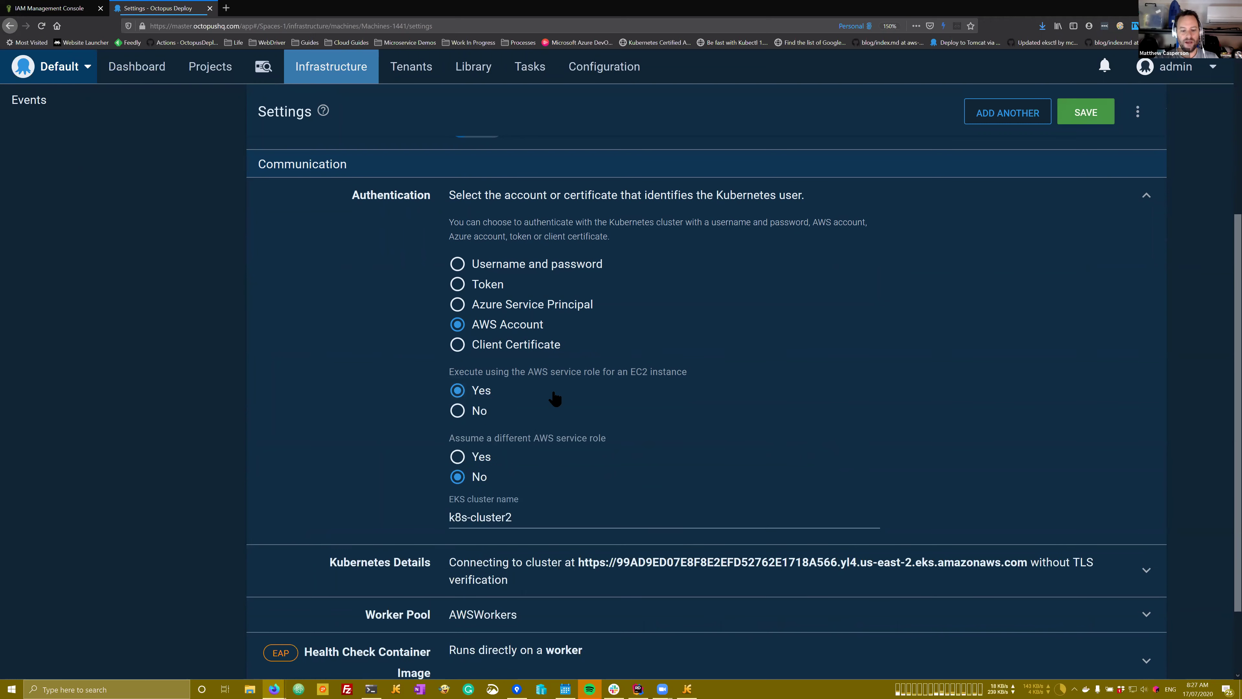
pyautogui.scroll(-2, 555, 399)
pyautogui.scroll(2, 554, 397)
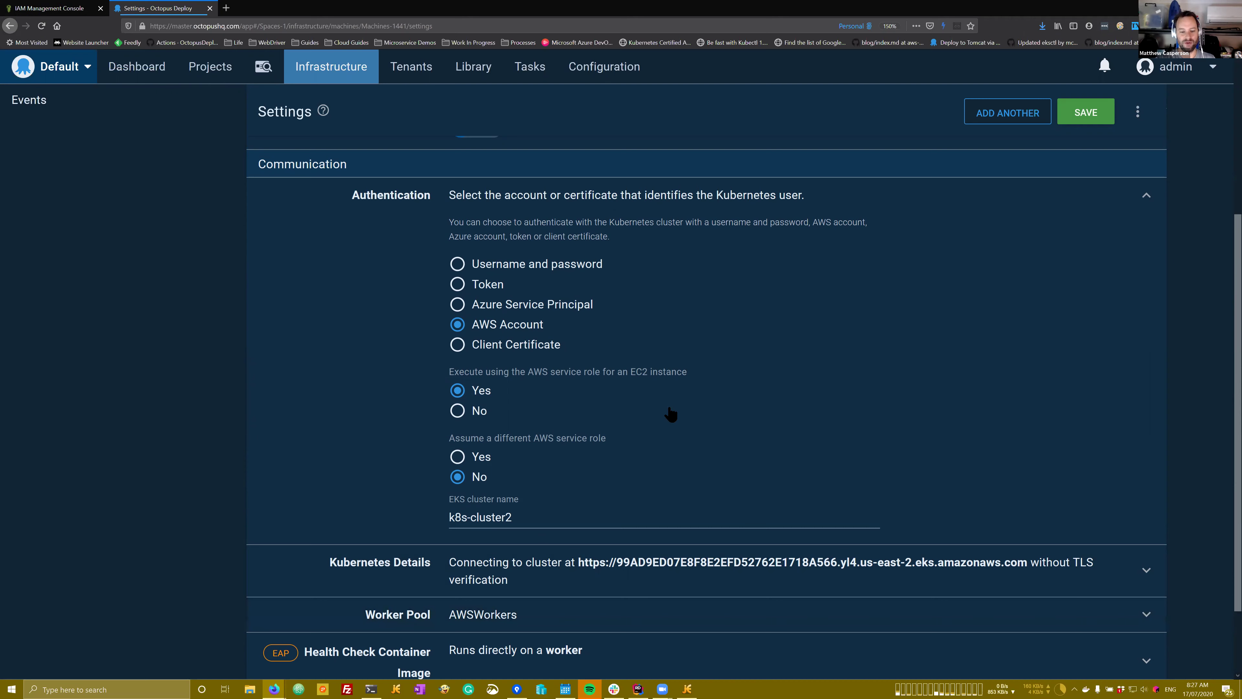
pyautogui.click(1085, 113)
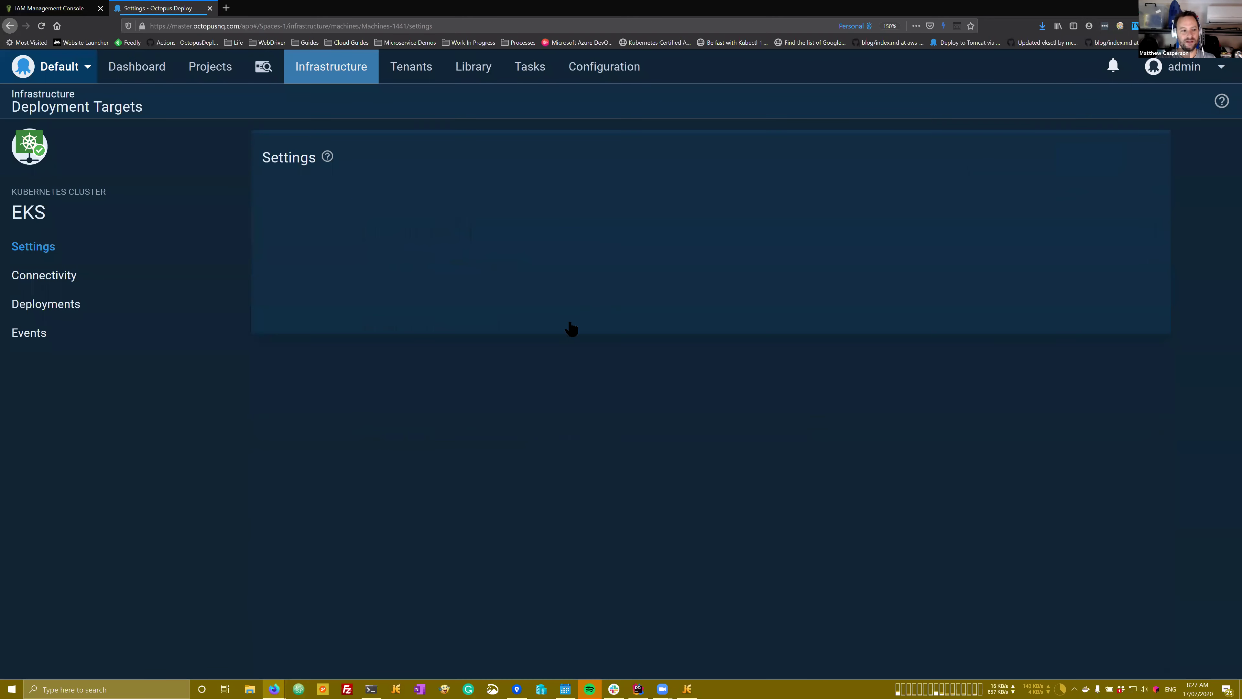
pyautogui.click(448, 26)
pyautogui.press('Return')
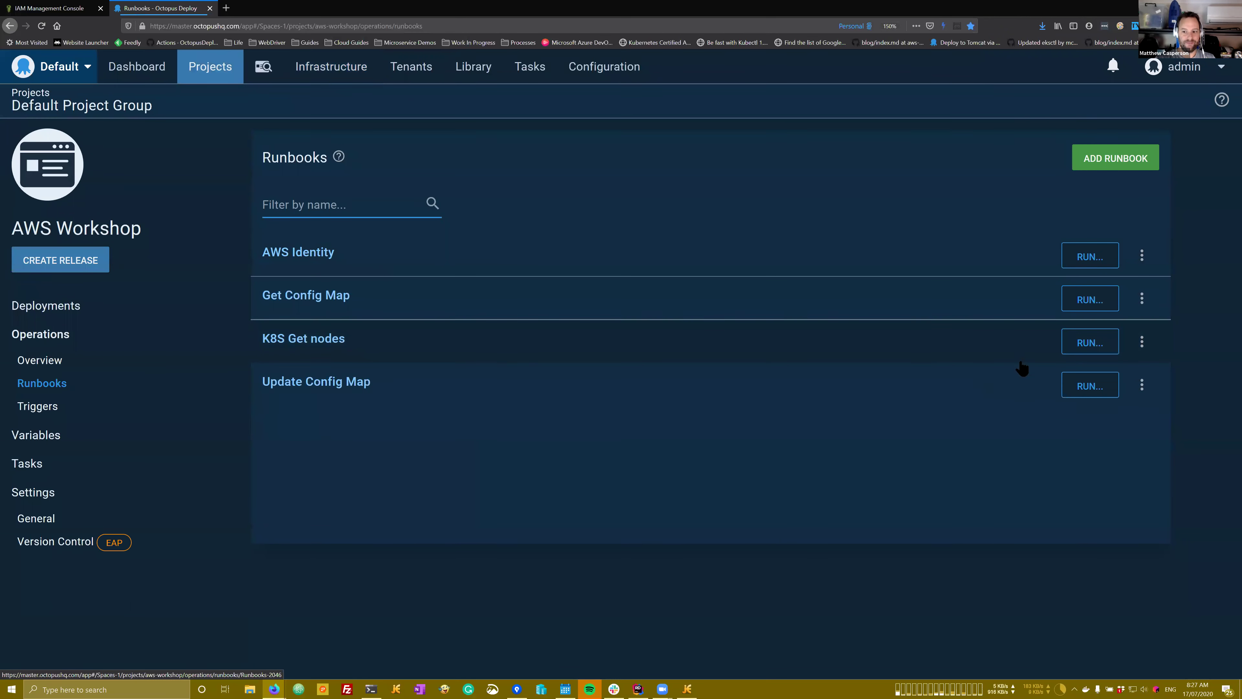
# Step: Run K8S Get nodes on Dev and view the failed task log with AWS-LOGIN-ERROR-0003
pyautogui.click(1087, 343)
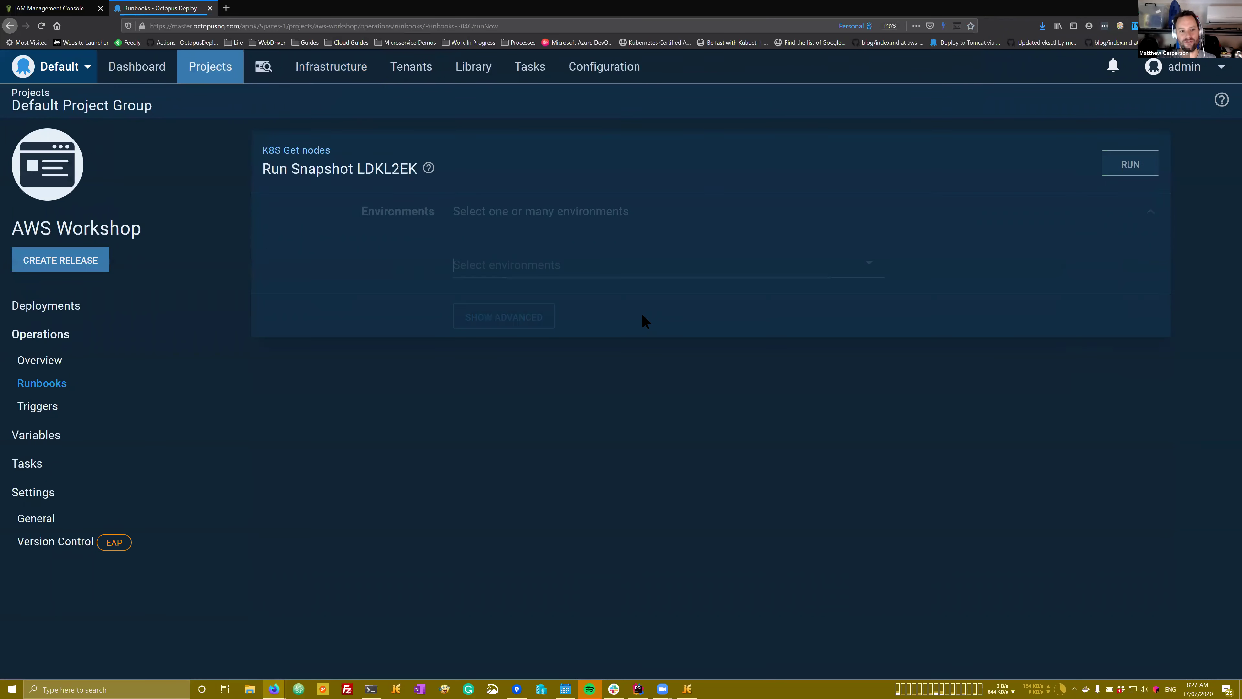
pyautogui.click(587, 272)
pyautogui.click(527, 304)
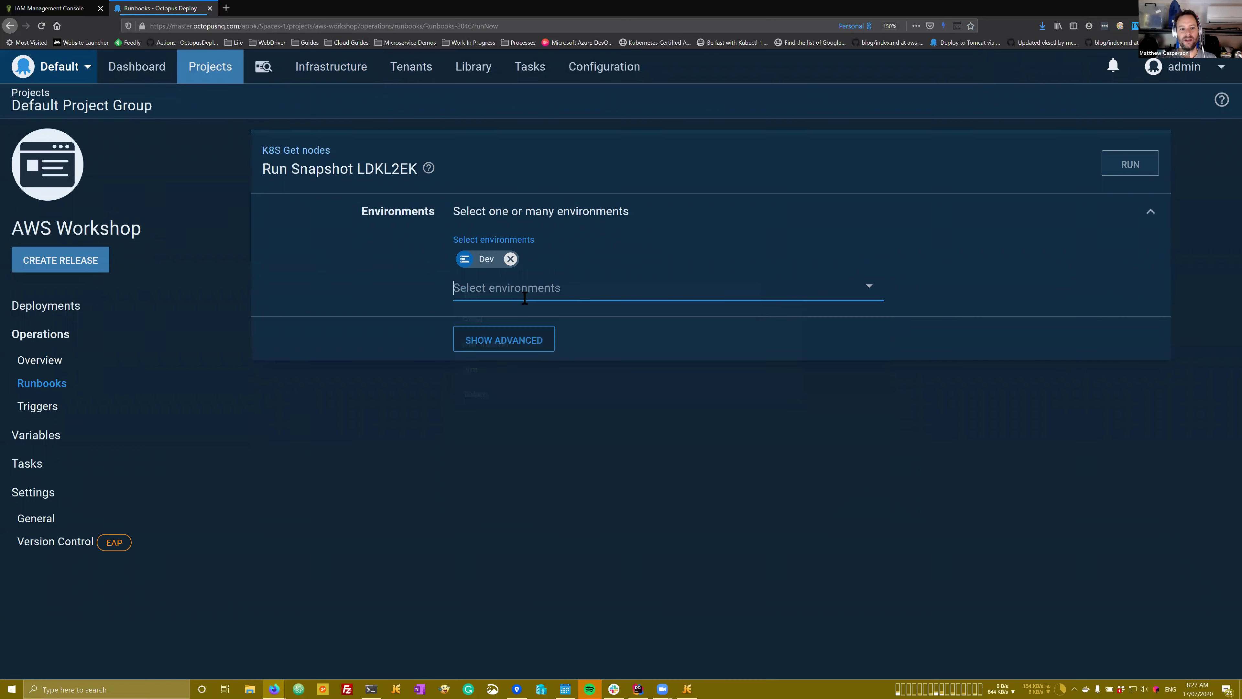
pyautogui.click(1137, 168)
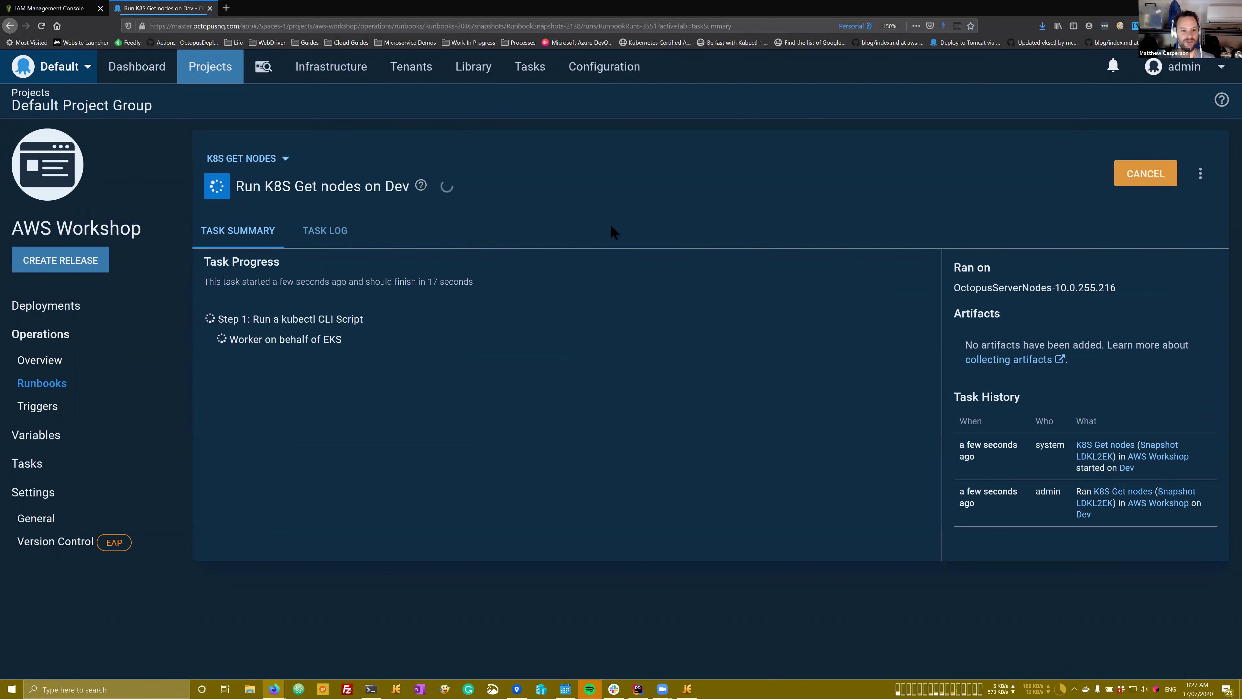
pyautogui.click(329, 234)
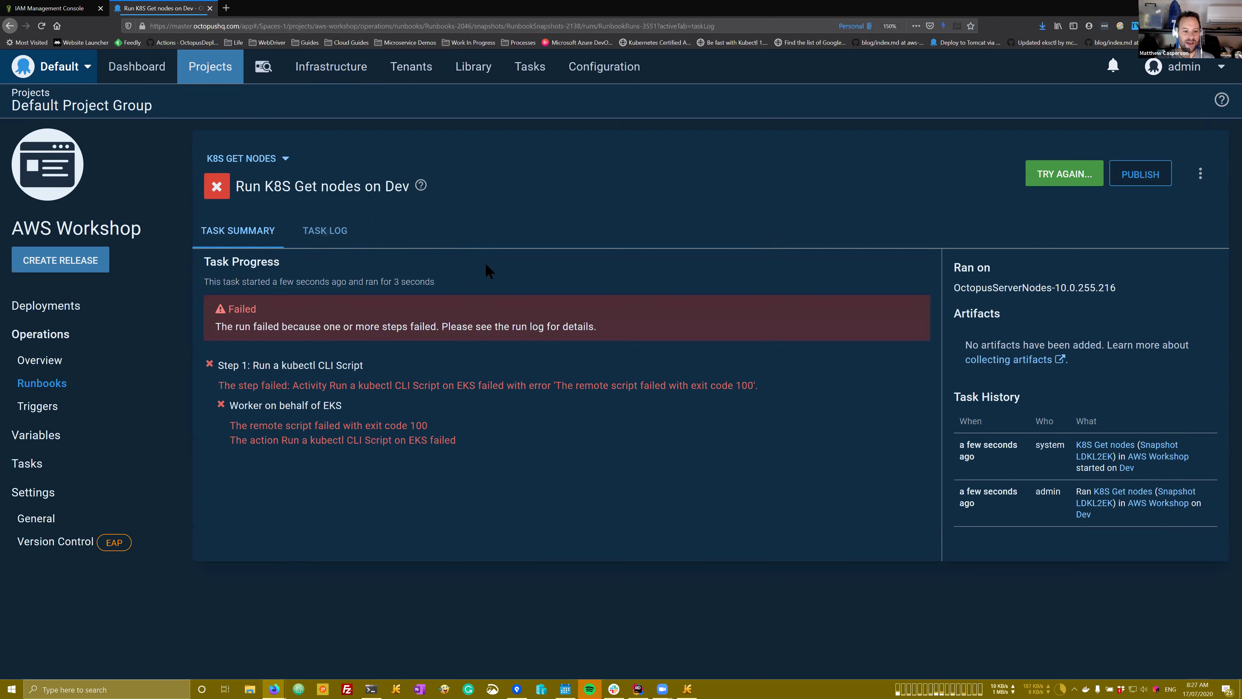
pyautogui.scroll(-3, 584, 326)
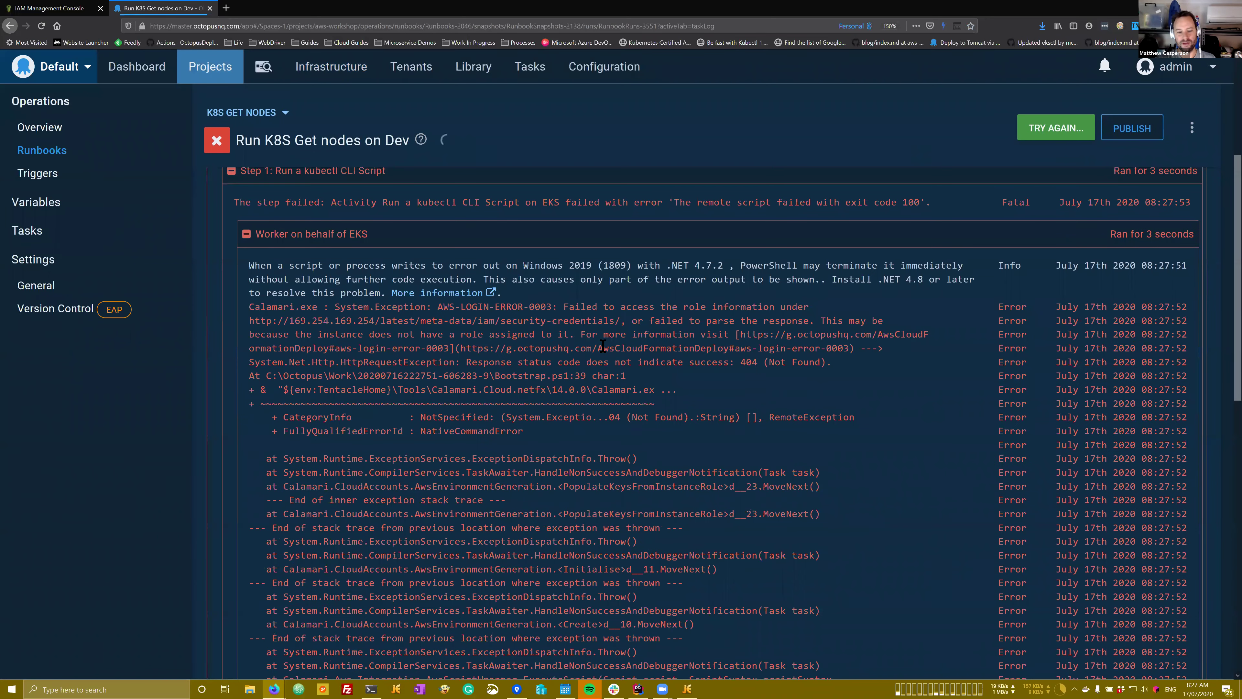
# Step: Open the EC2 dashboard from the AWS console's Services menu
pyautogui.click(54, 8)
pyautogui.click(134, 66)
pyautogui.click(226, 180)
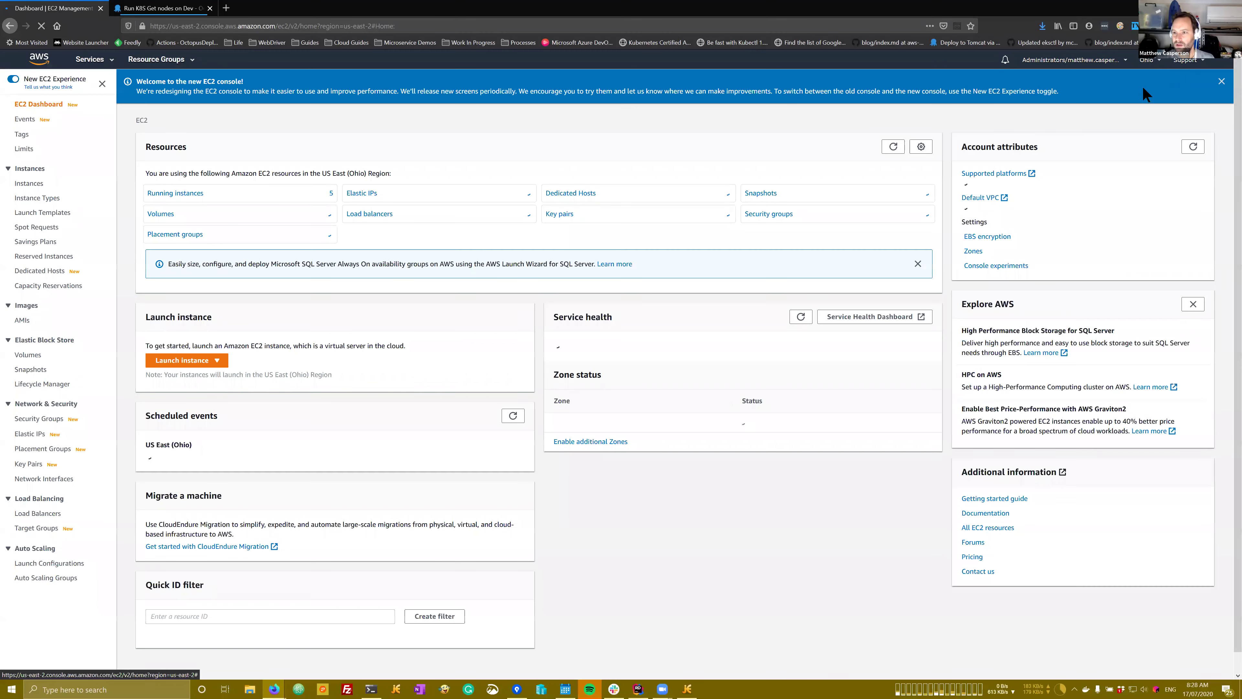
# Step: Switch the AWS console to the N. Virginia region and list the running EC2 instances
pyautogui.click(1155, 60)
pyautogui.press('Return')
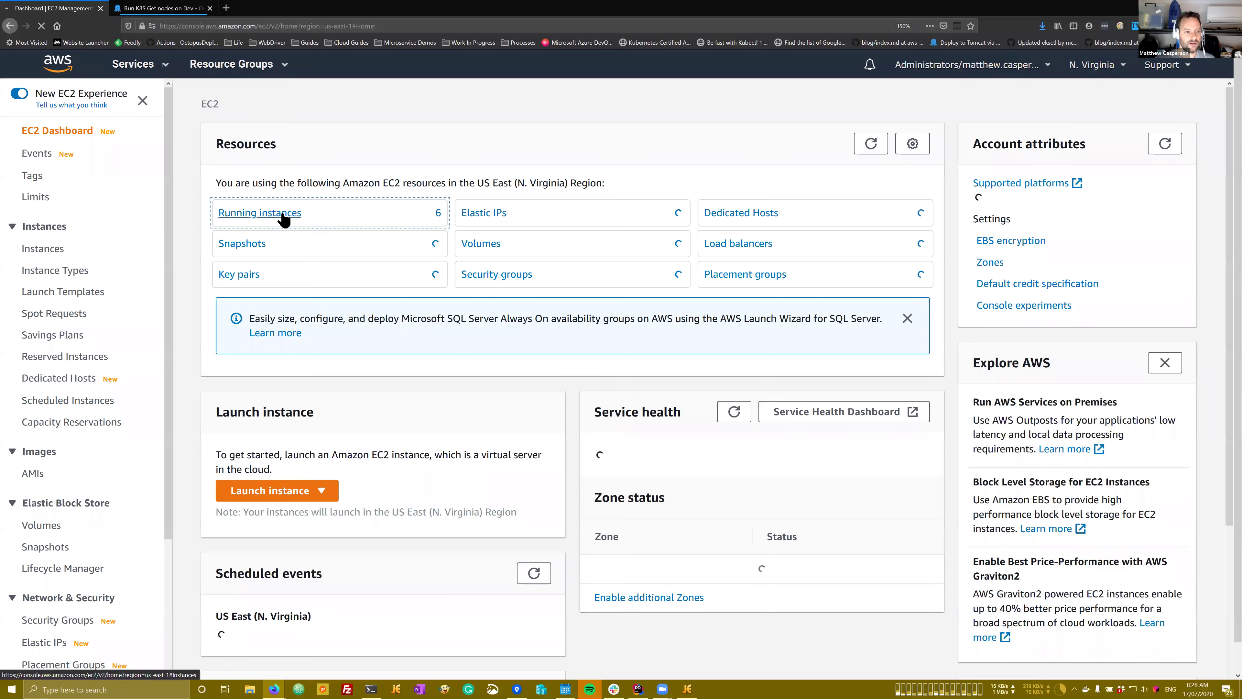
pyautogui.click(281, 216)
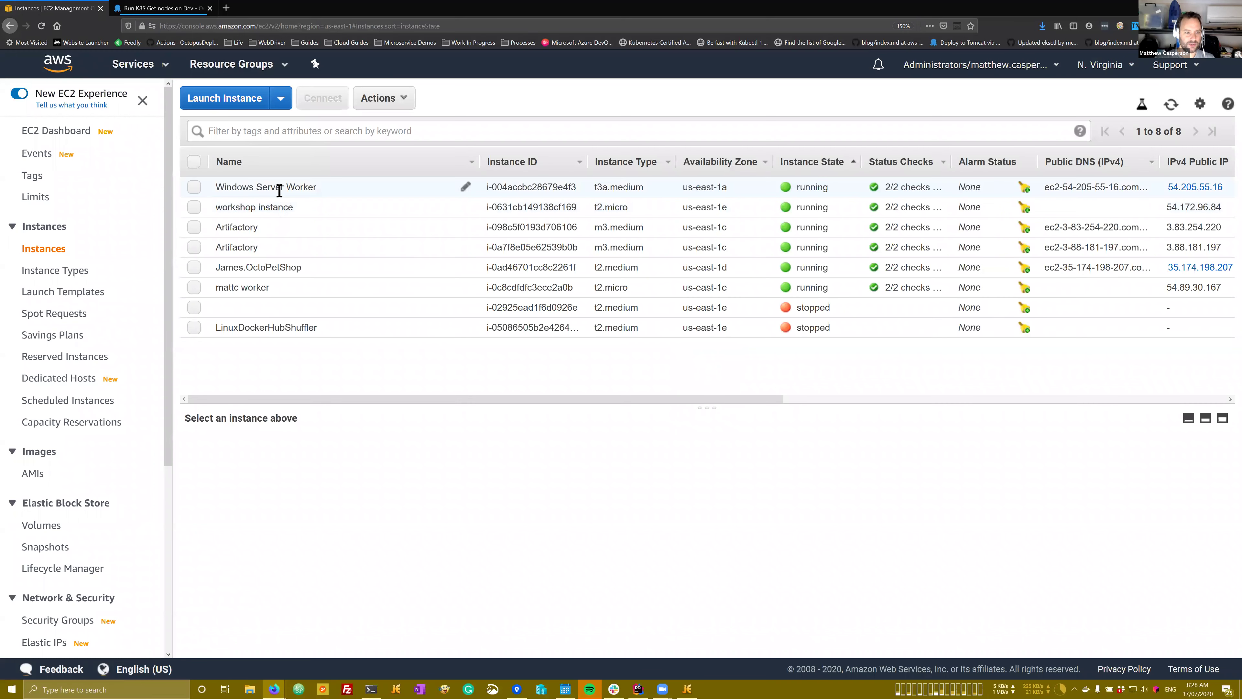
# Step: Verify the Windows Server Worker instance has no IAM role, then return to the Octopus runbooks list
pyautogui.click(279, 191)
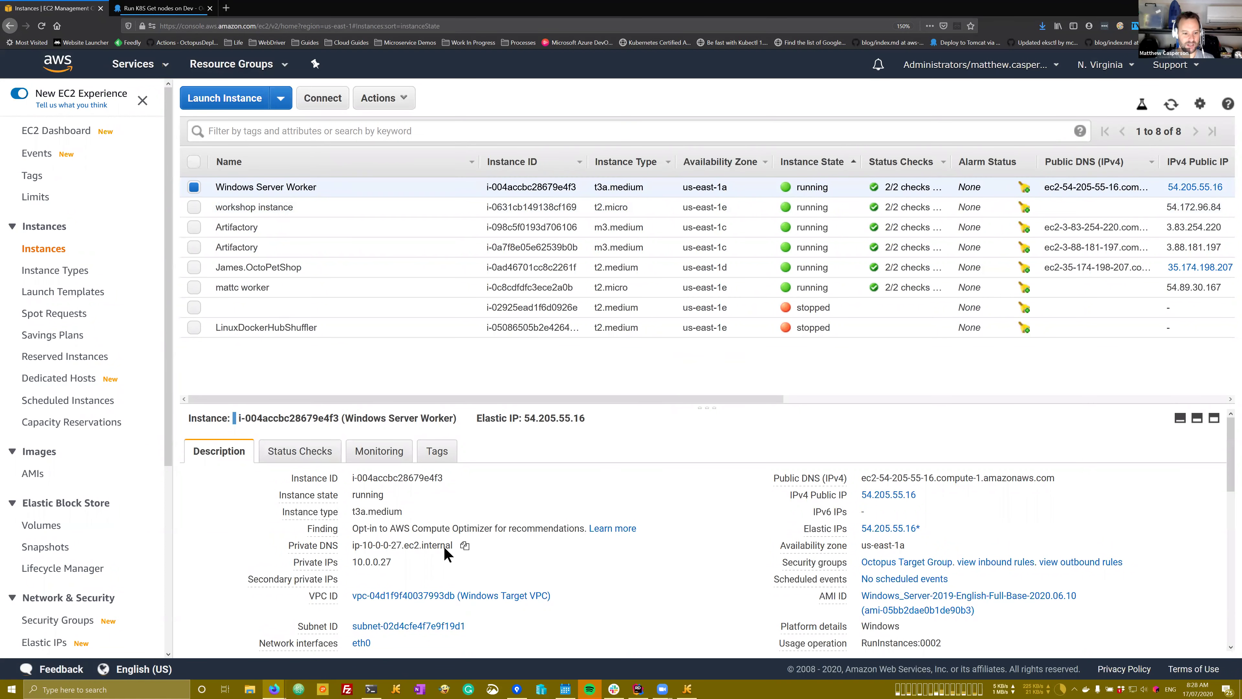
pyautogui.scroll(-3, 301, 549)
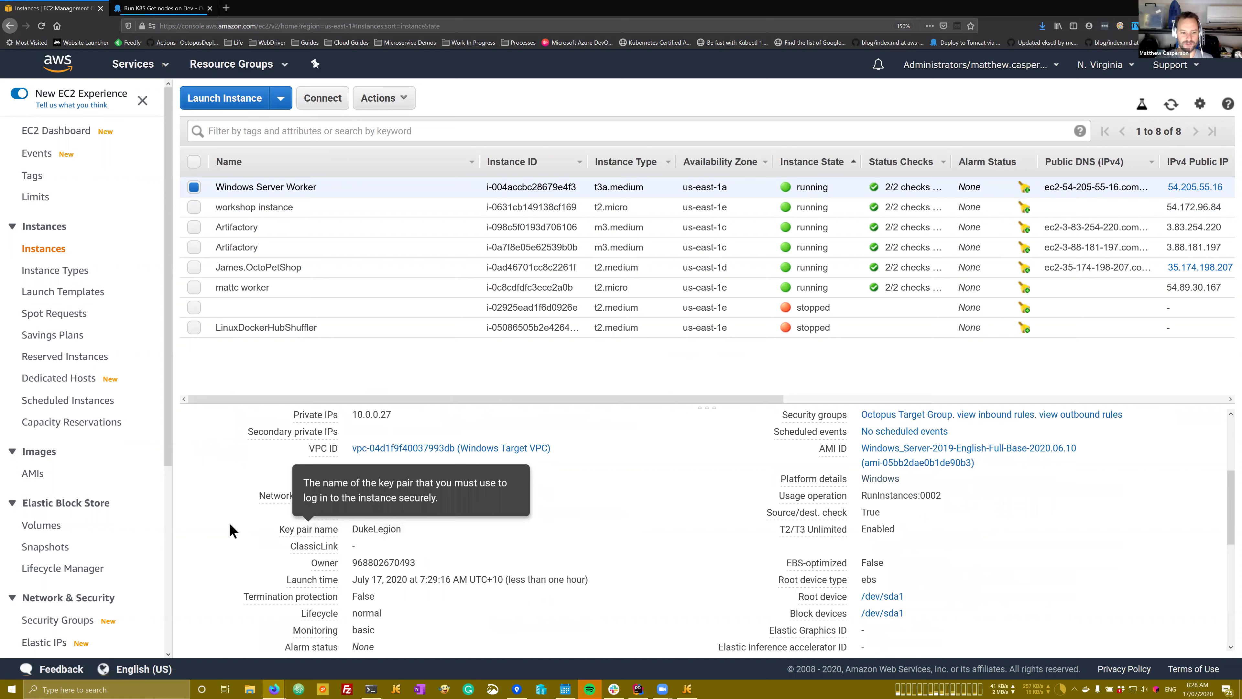
pyautogui.moveTo(313, 512)
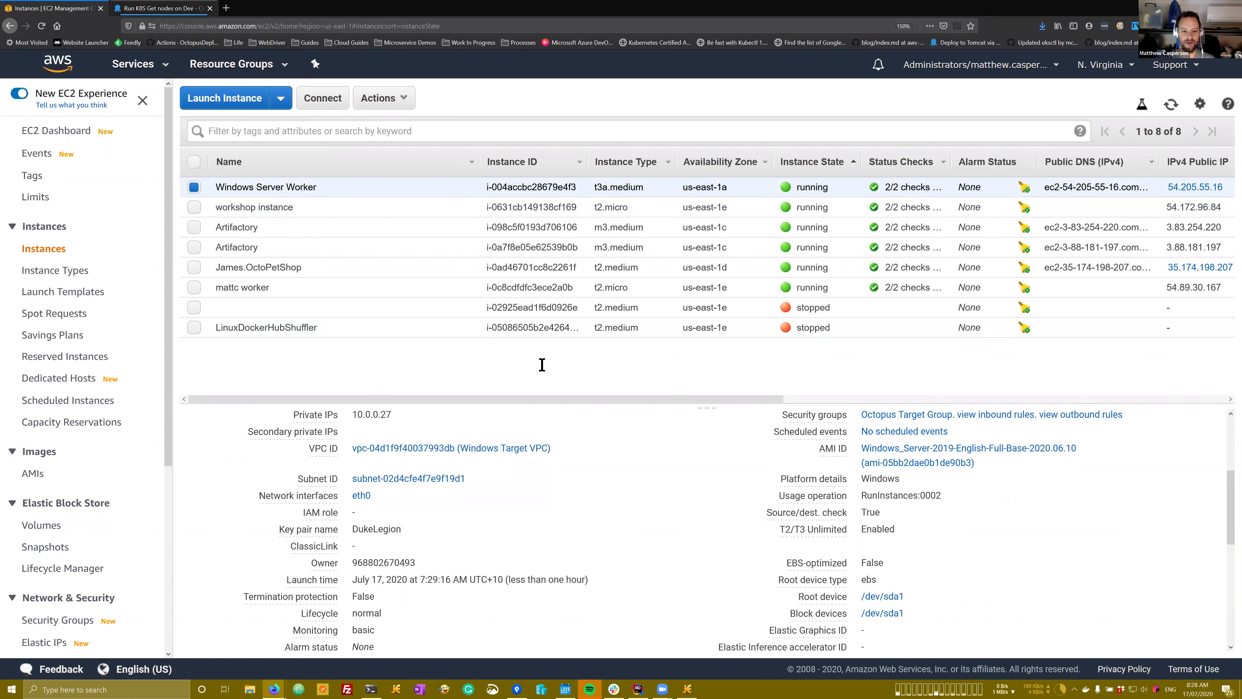
pyautogui.hotkey('ctrl', 'Tab')
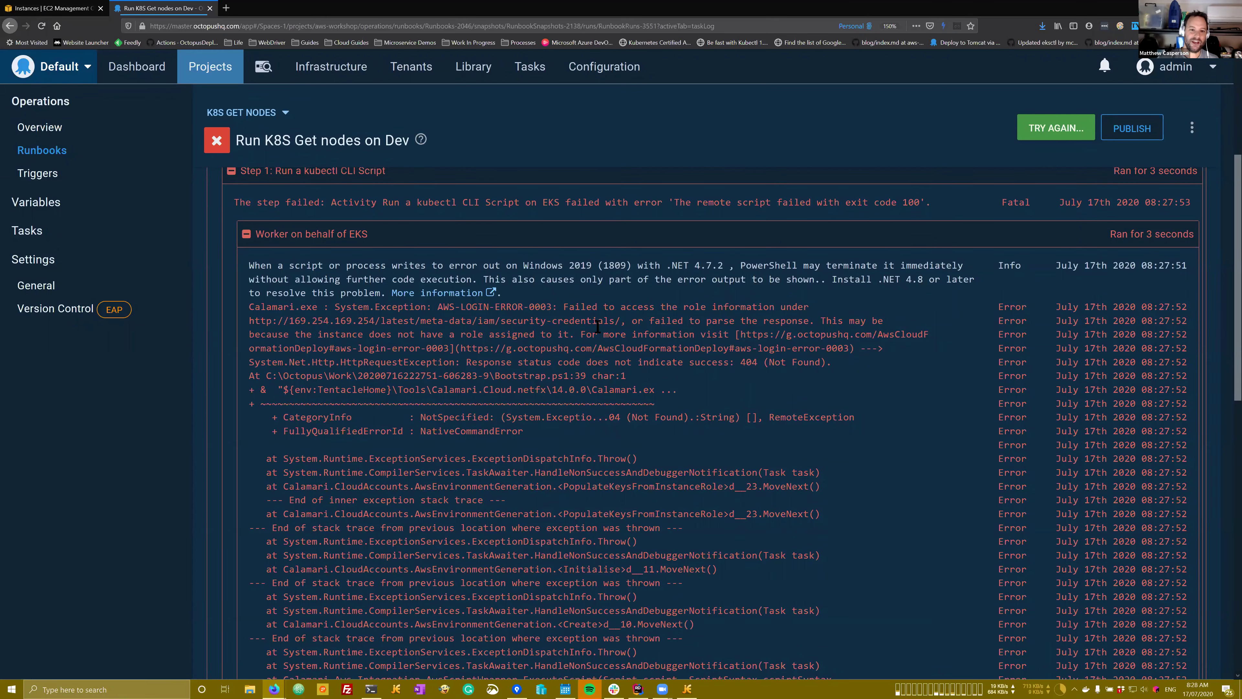
pyautogui.click(52, 152)
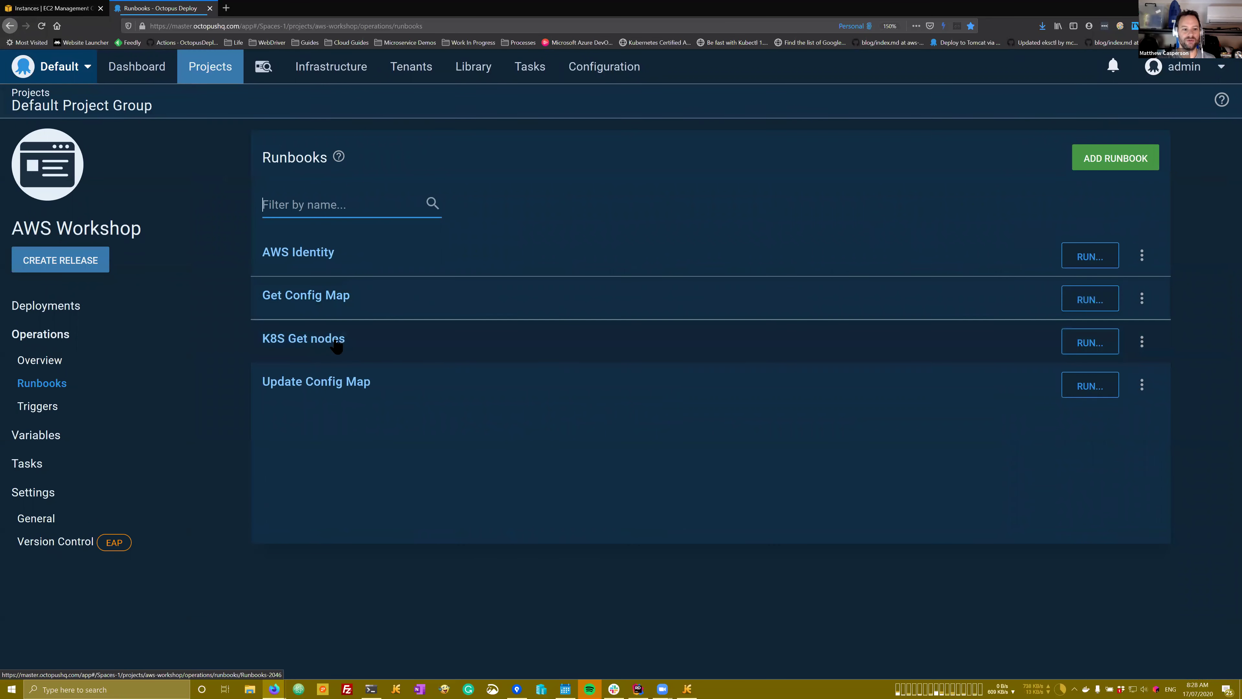
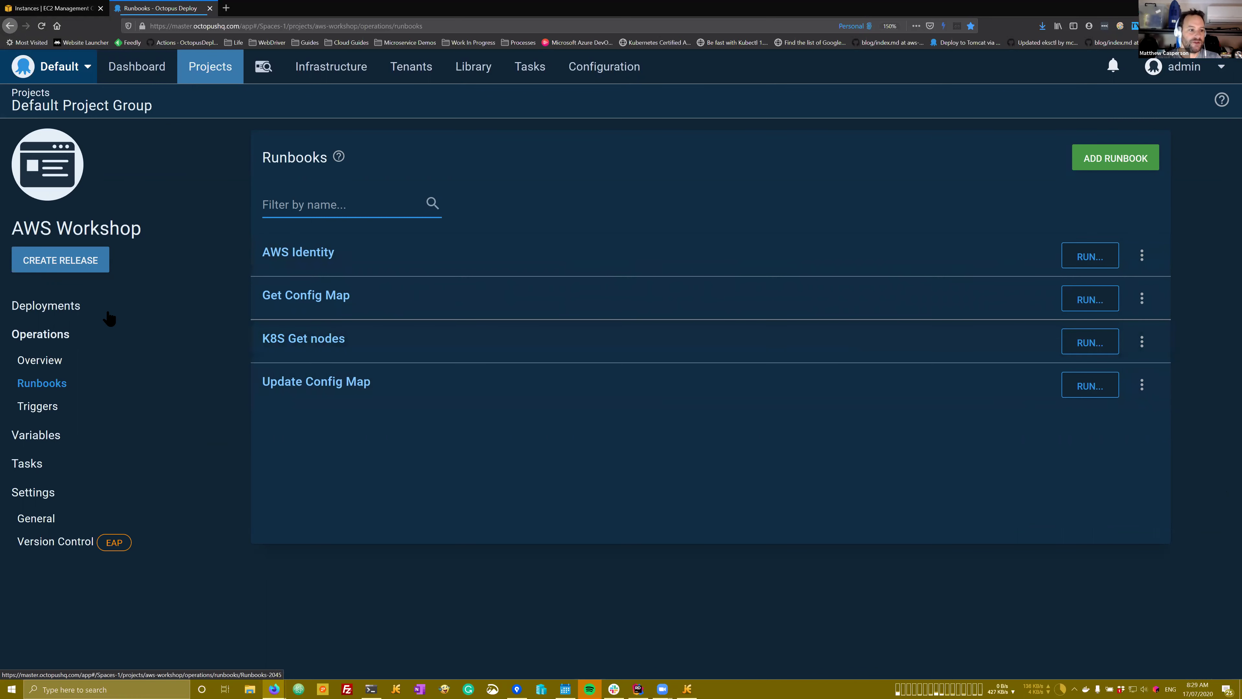
# Step: Inspect the kubectl script step in the K8S Get nodes runbook's process
pyautogui.click(90, 378)
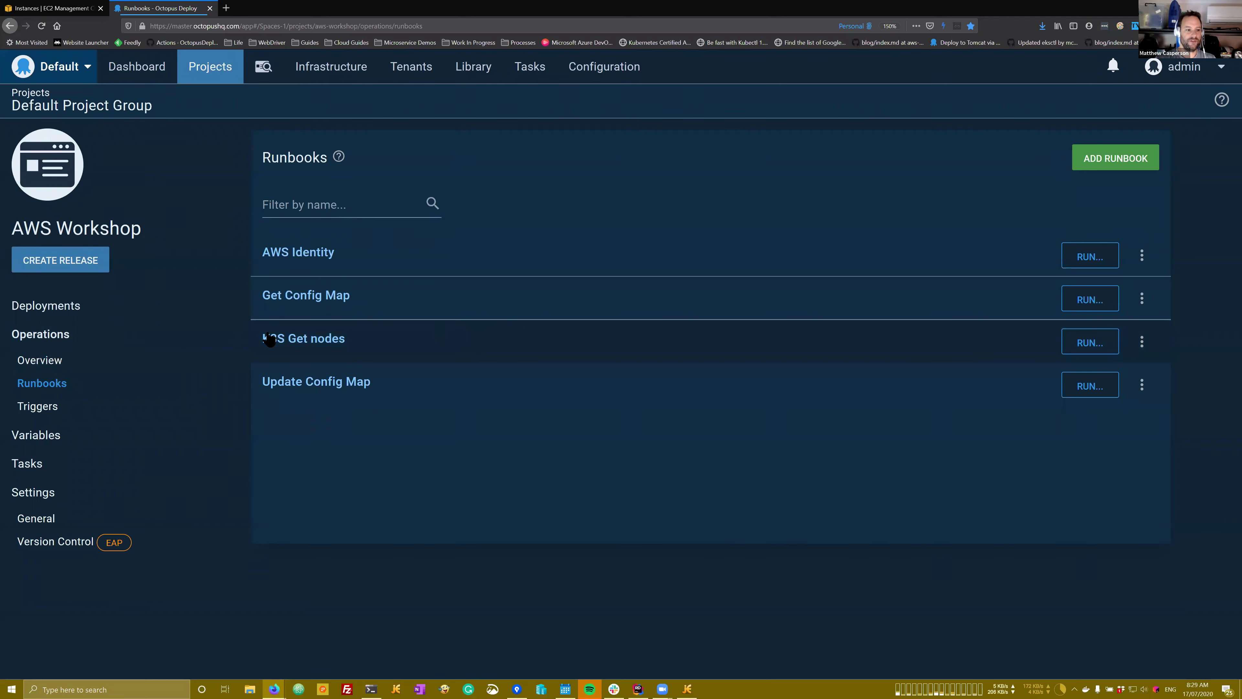
pyautogui.click(344, 348)
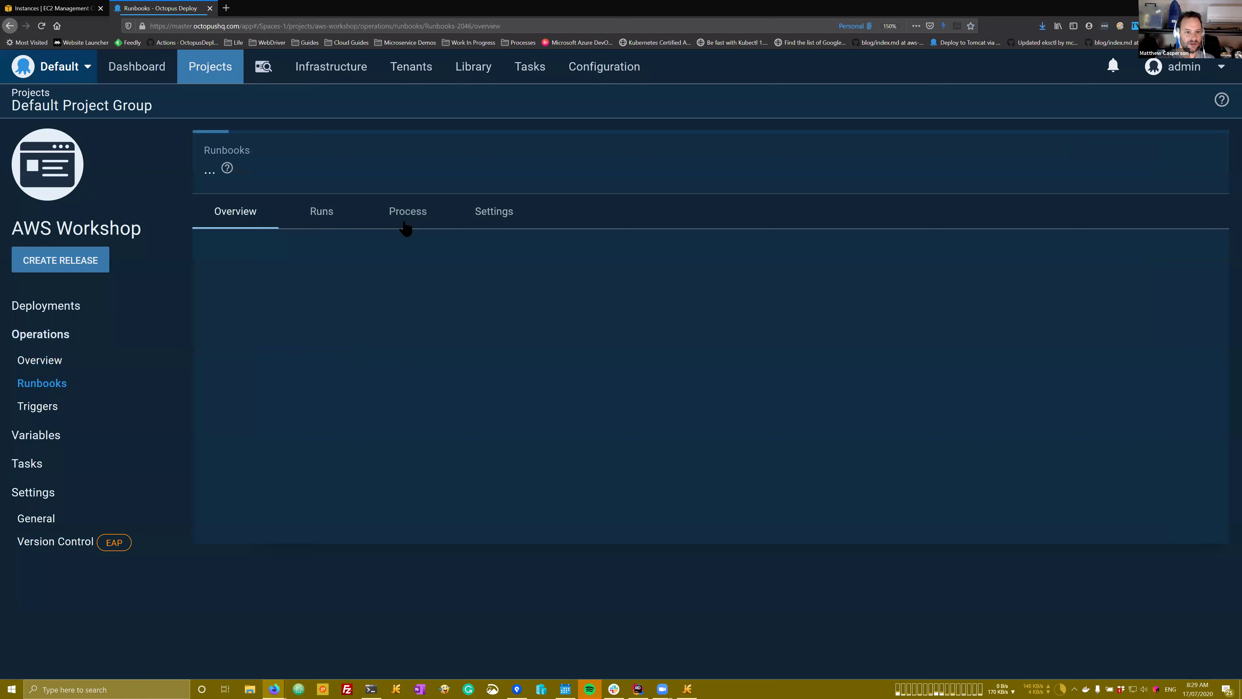
pyautogui.click(408, 221)
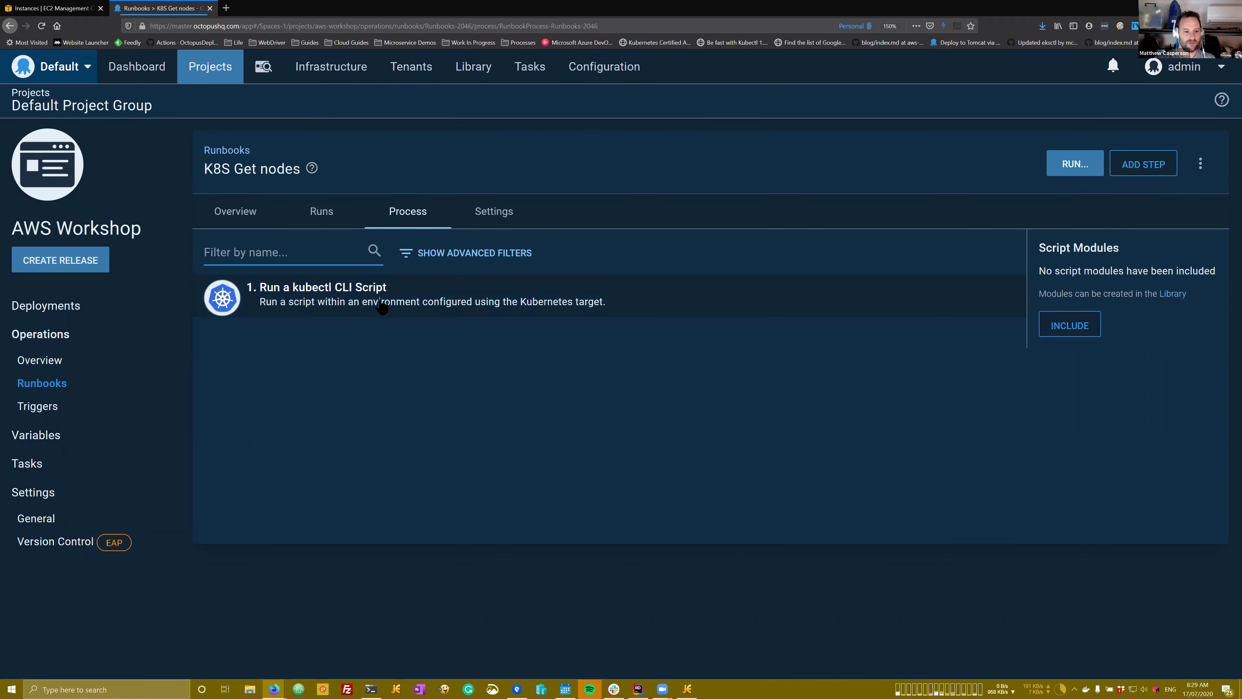
pyautogui.click(382, 306)
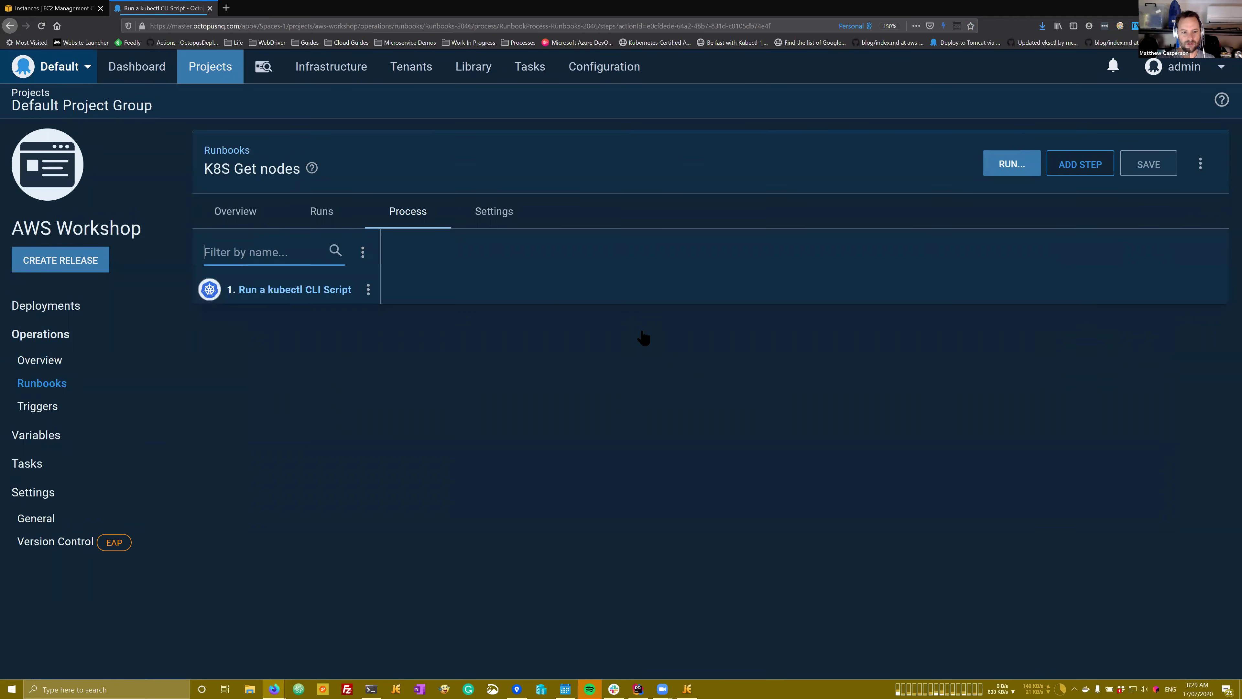
pyautogui.scroll(-5, 643, 338)
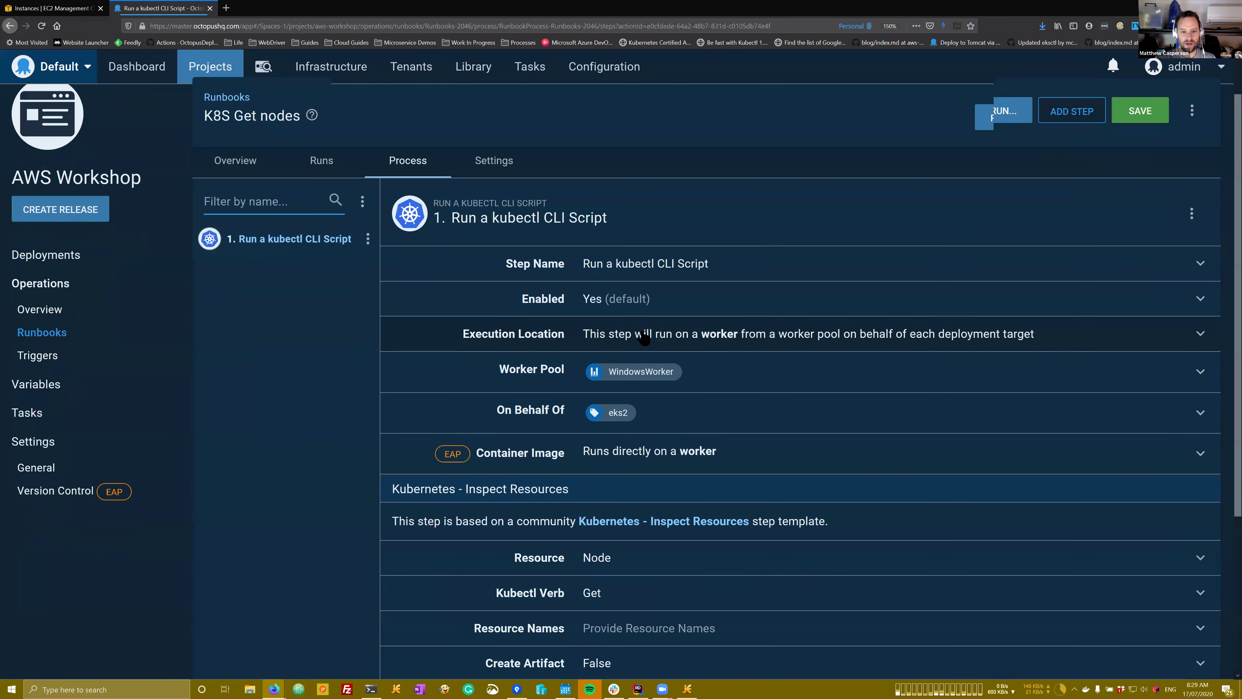
pyautogui.scroll(4, 644, 337)
pyautogui.scroll(1, 643, 338)
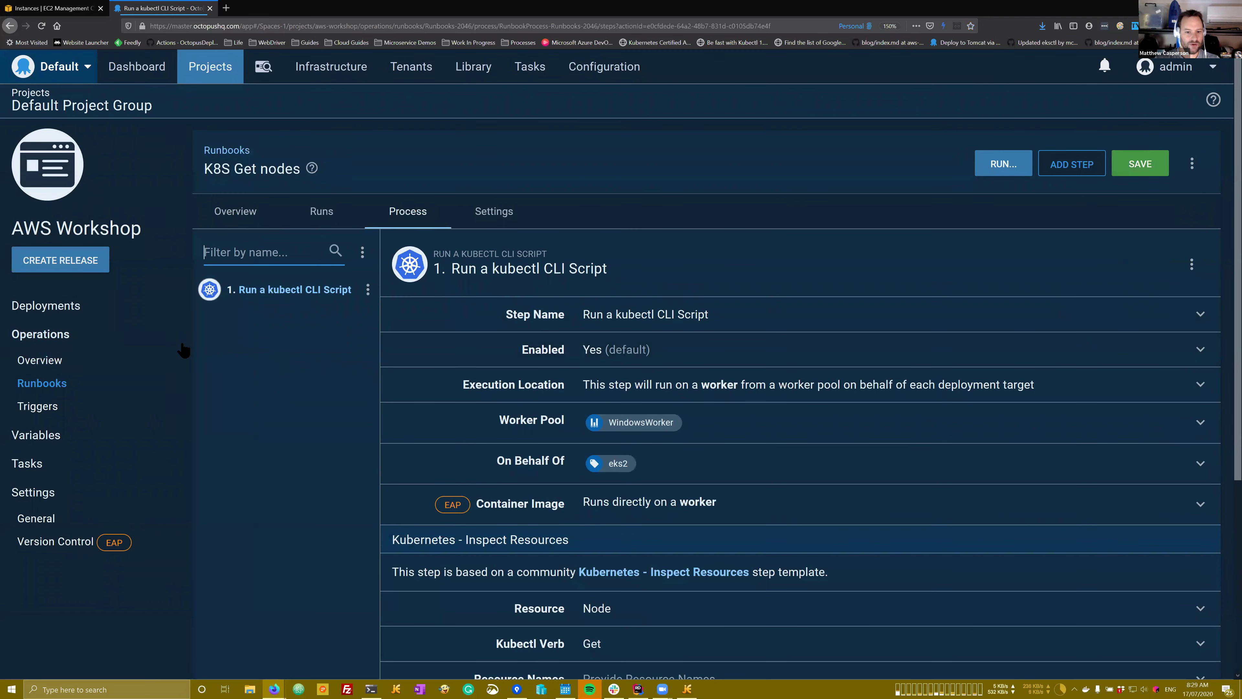
# Step: Return to Runbooks, discarding the unsaved step changes, and start a new runbook
pyautogui.click(44, 390)
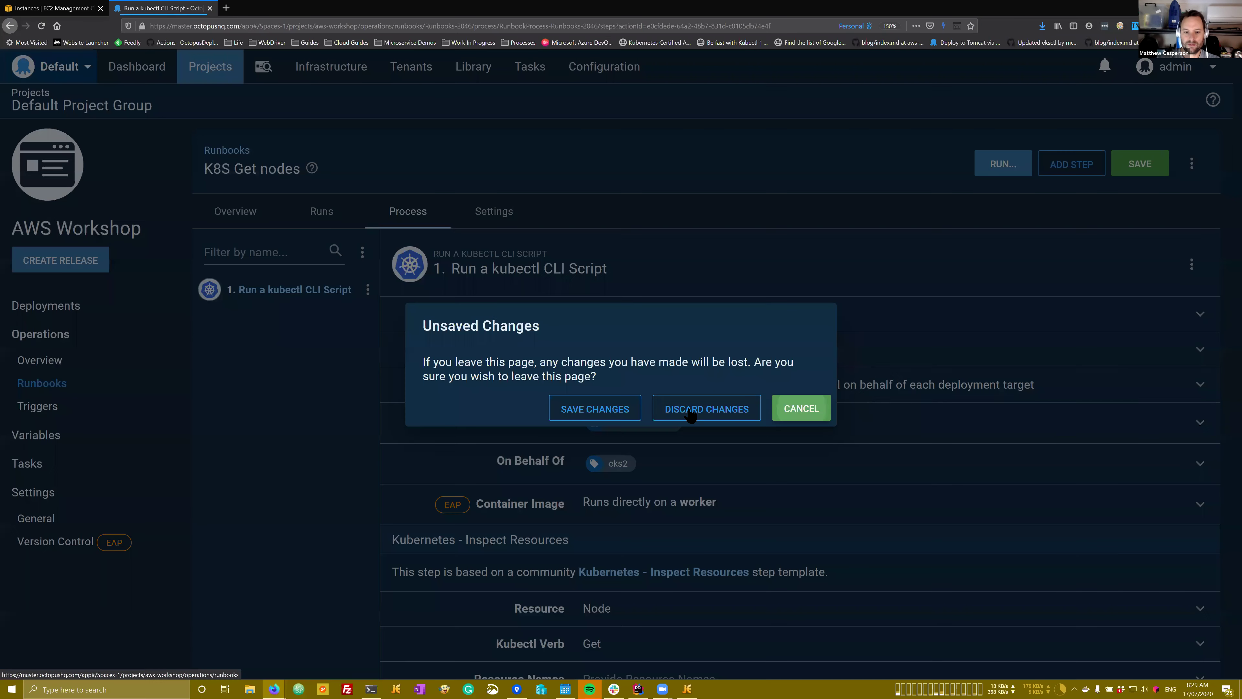
pyautogui.click(1131, 181)
pyautogui.click(1112, 158)
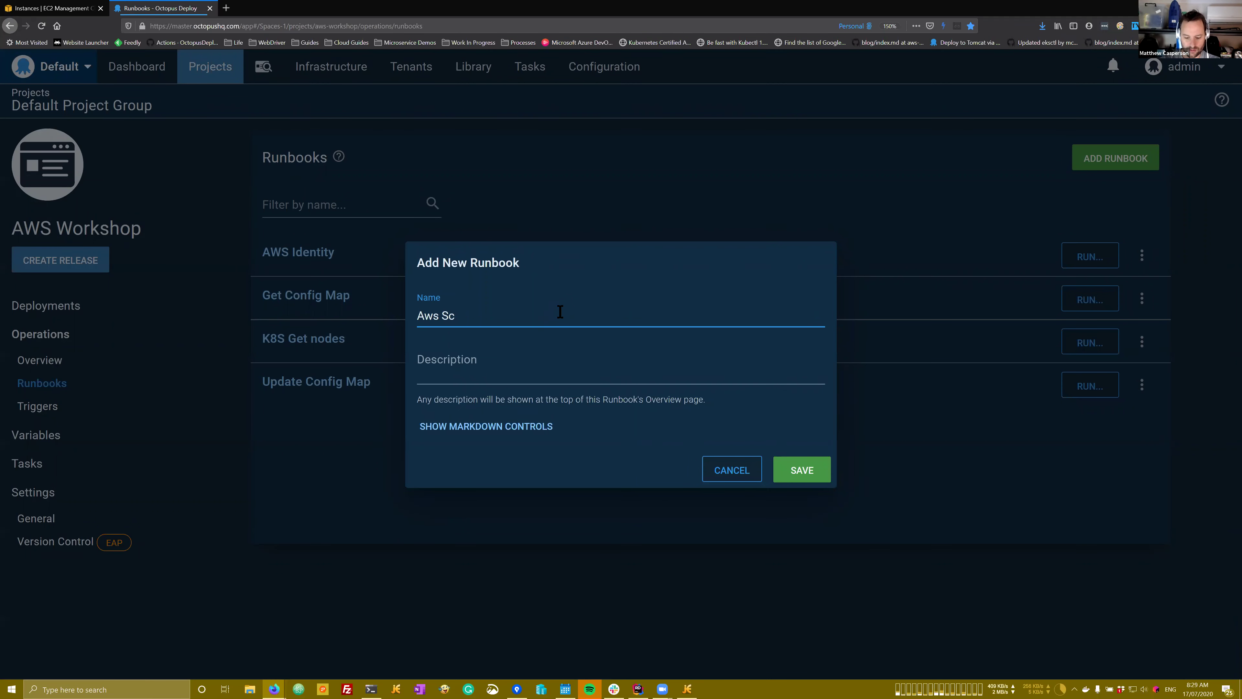
# Step: Save a new runbook named 'Aws Script Step' and add a Run an AWS CLI Script step
pyautogui.write('Aws Script Step')
pyautogui.click(797, 468)
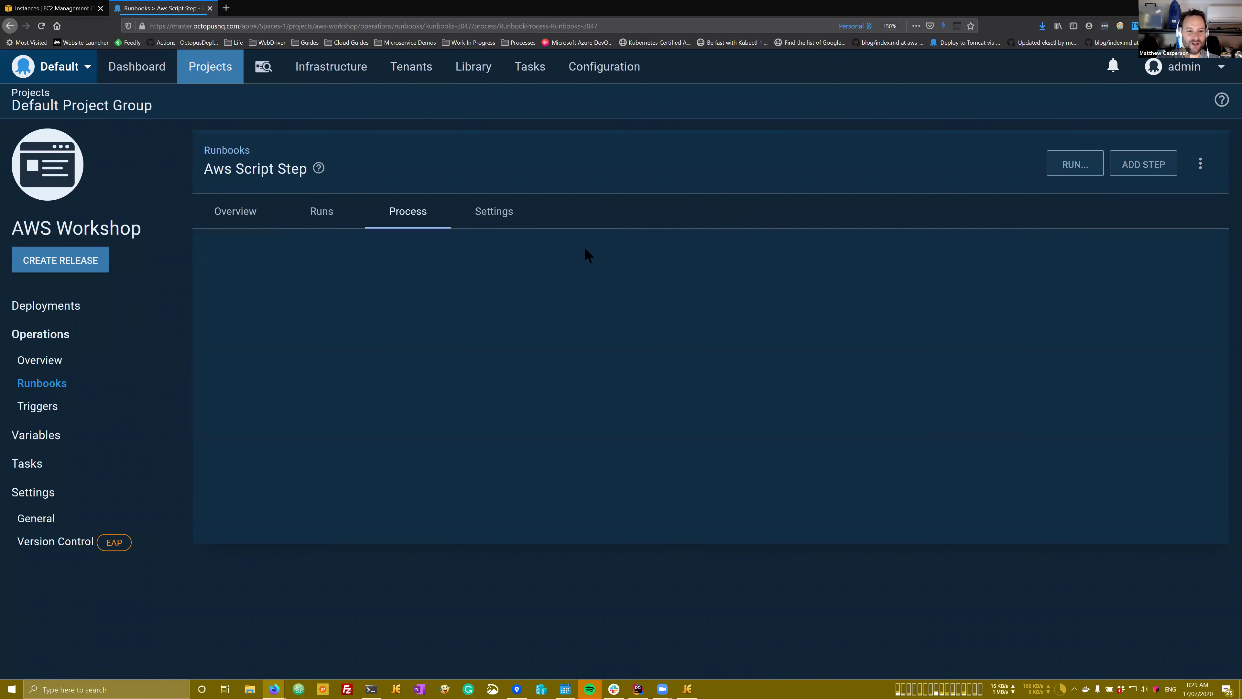
pyautogui.click(1144, 166)
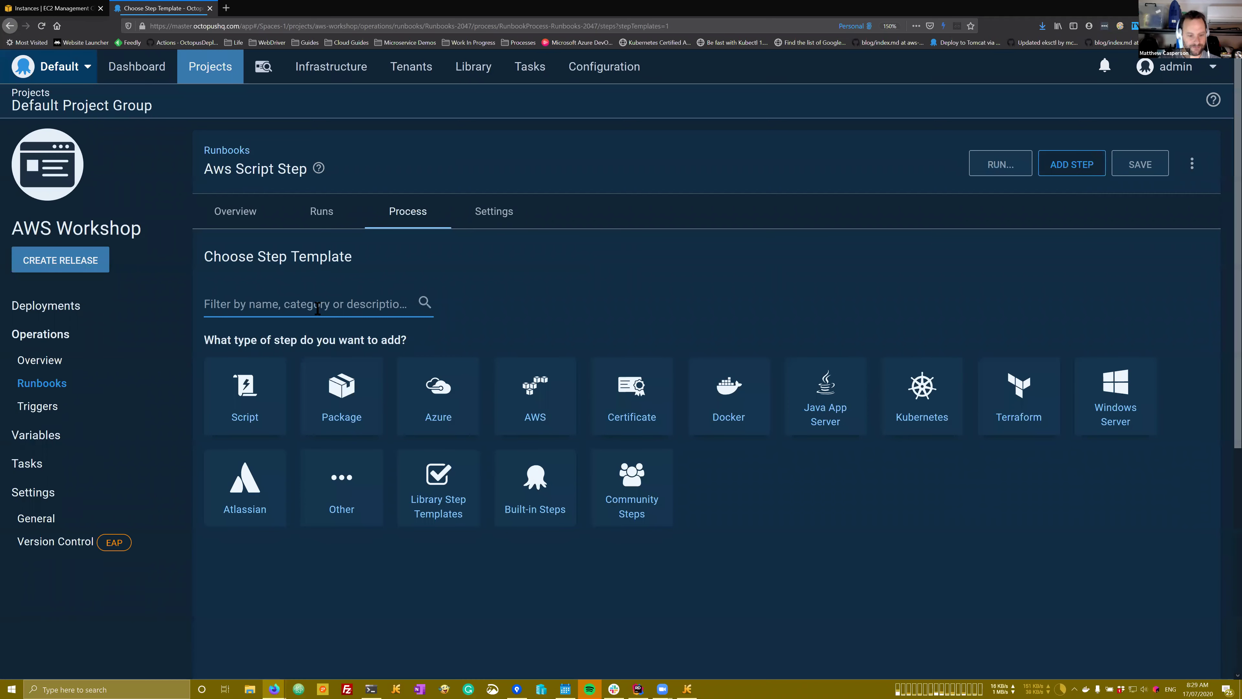
pyautogui.write('AWS')
pyautogui.scroll(-2, 436, 373)
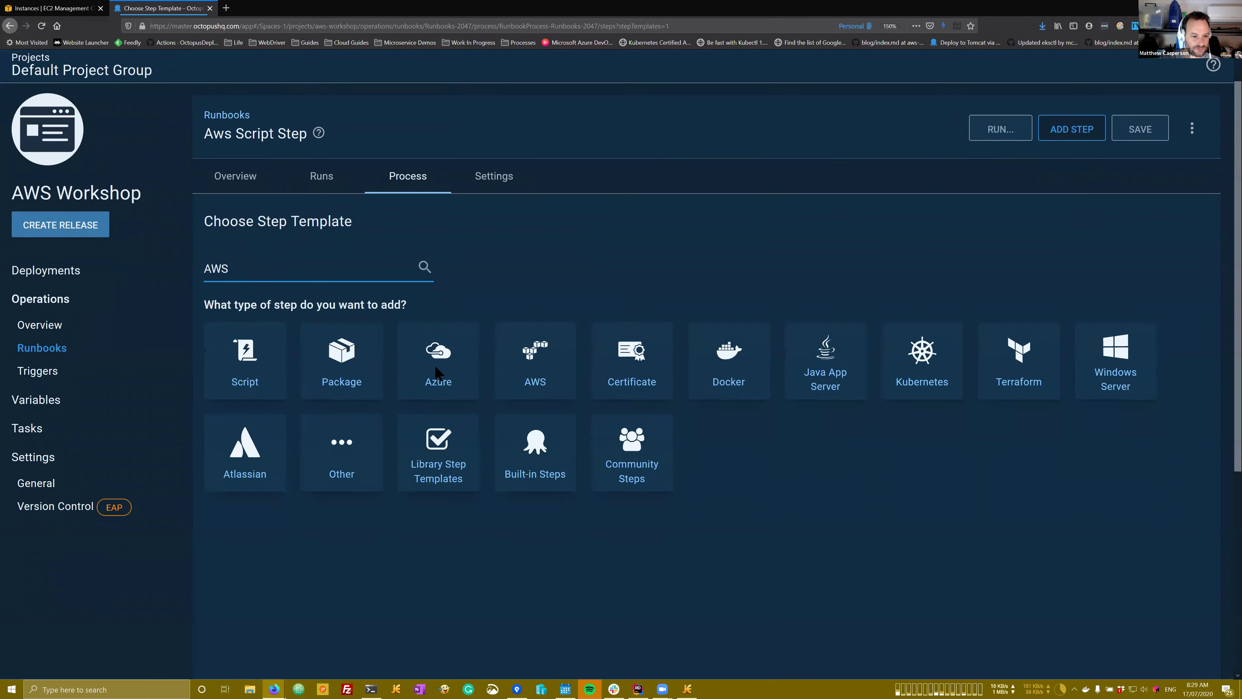
pyautogui.click(277, 595)
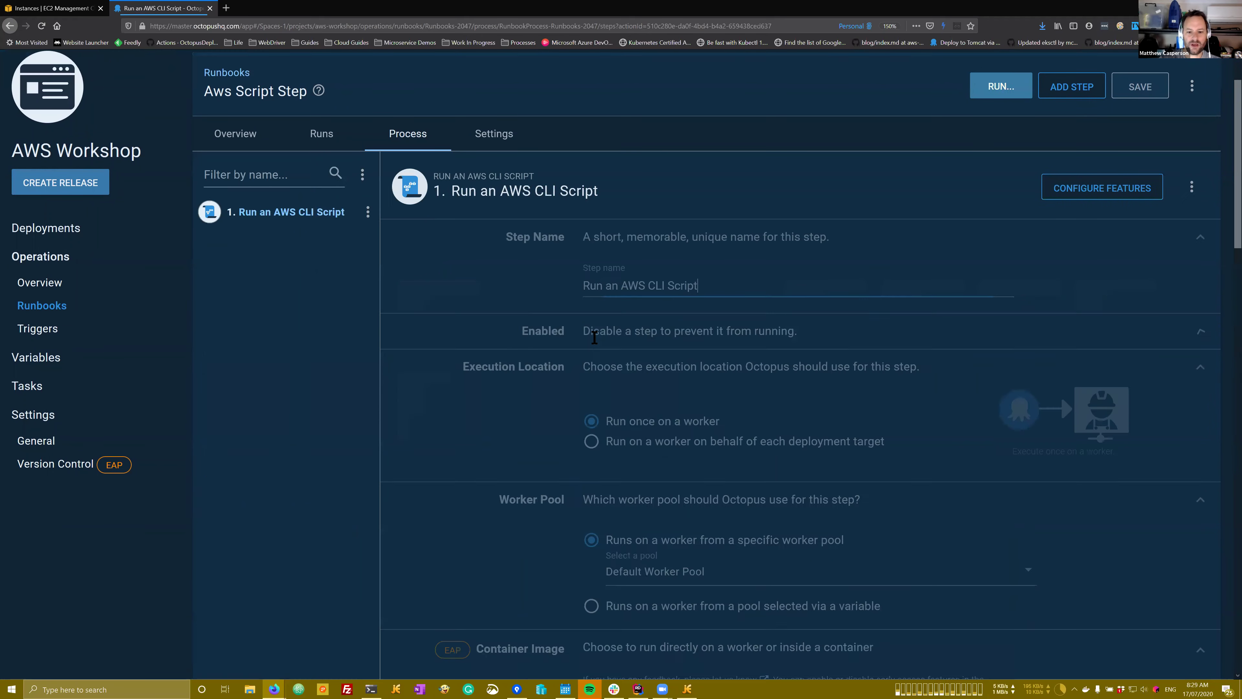
# Step: Set the step to use the EC2 instance's service role and assume a different role
pyautogui.scroll(-5, 595, 338)
pyautogui.scroll(-5, 594, 341)
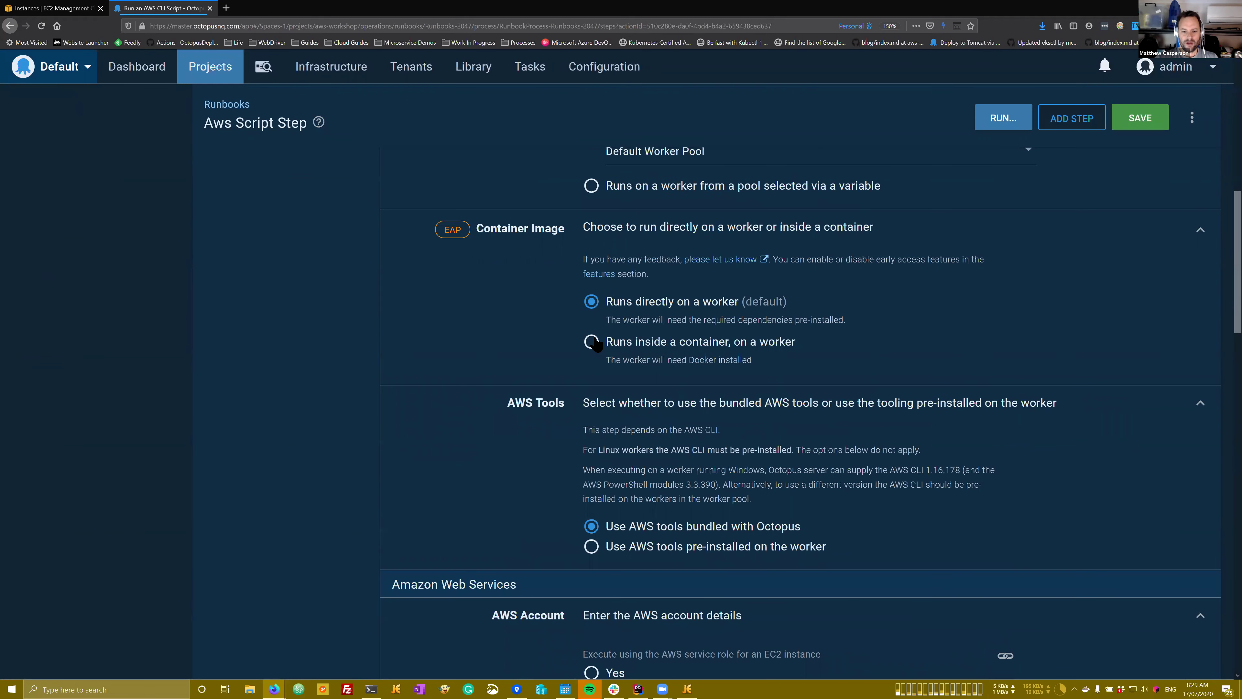
pyautogui.click(662, 511)
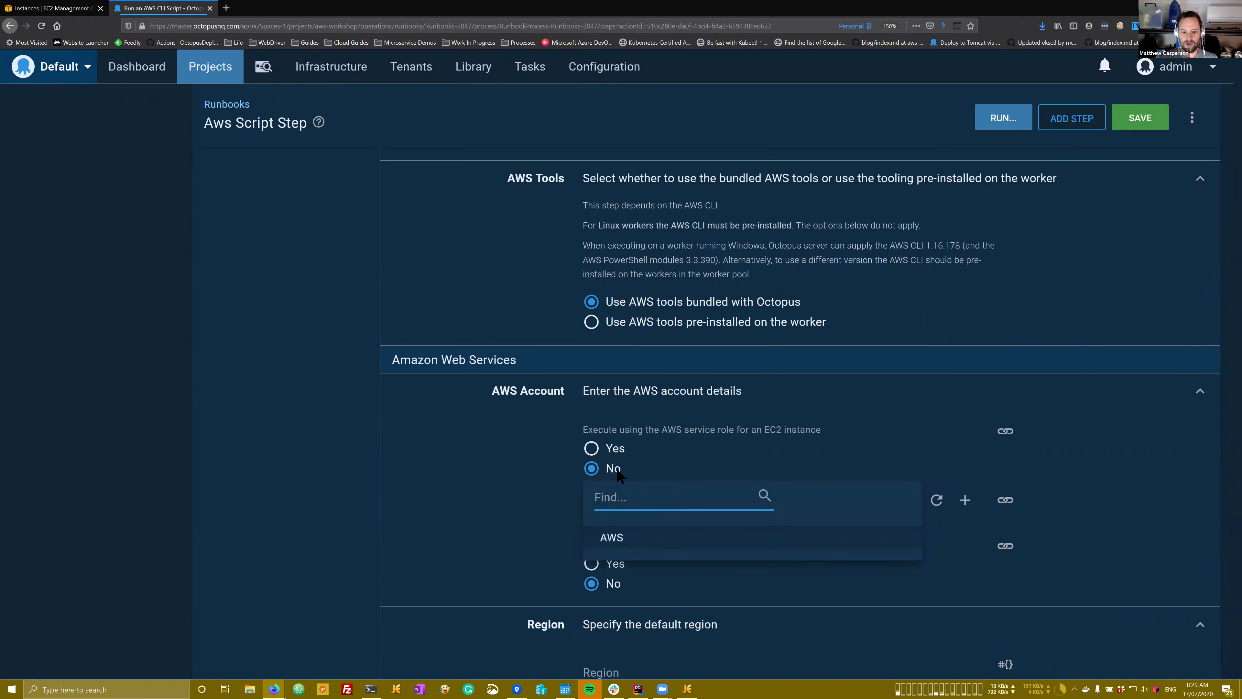
pyautogui.click(606, 453)
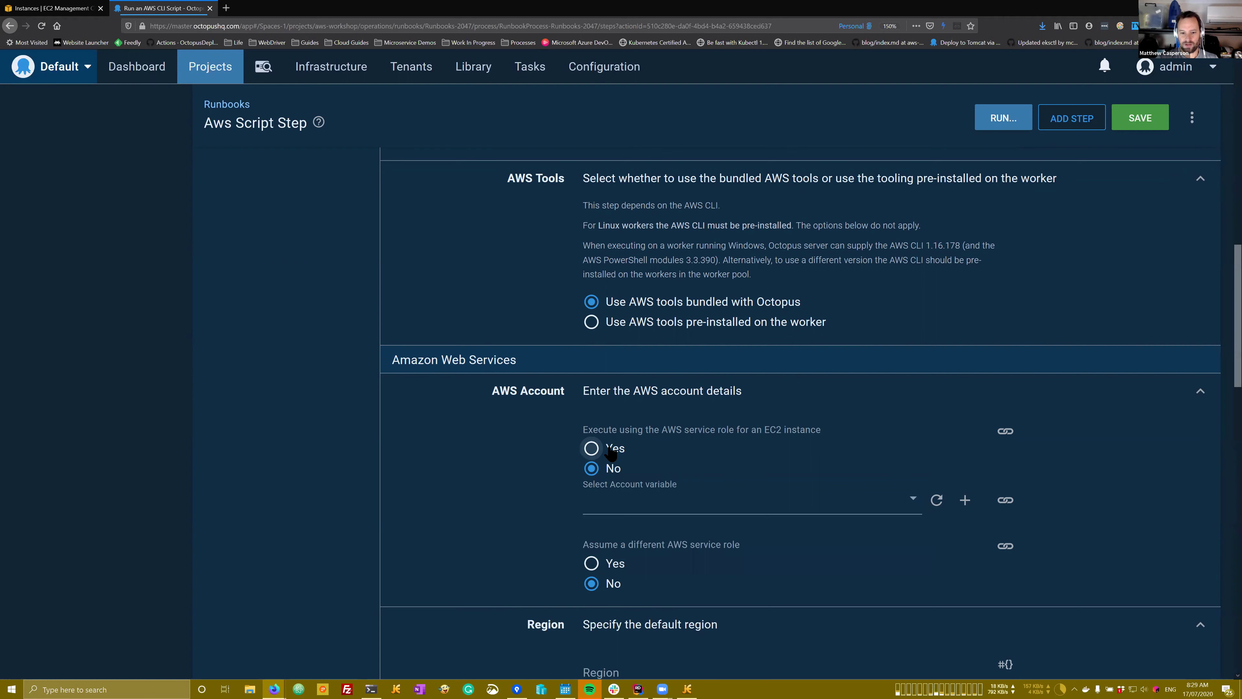
pyautogui.click(611, 452)
pyautogui.scroll(-2, 523, 434)
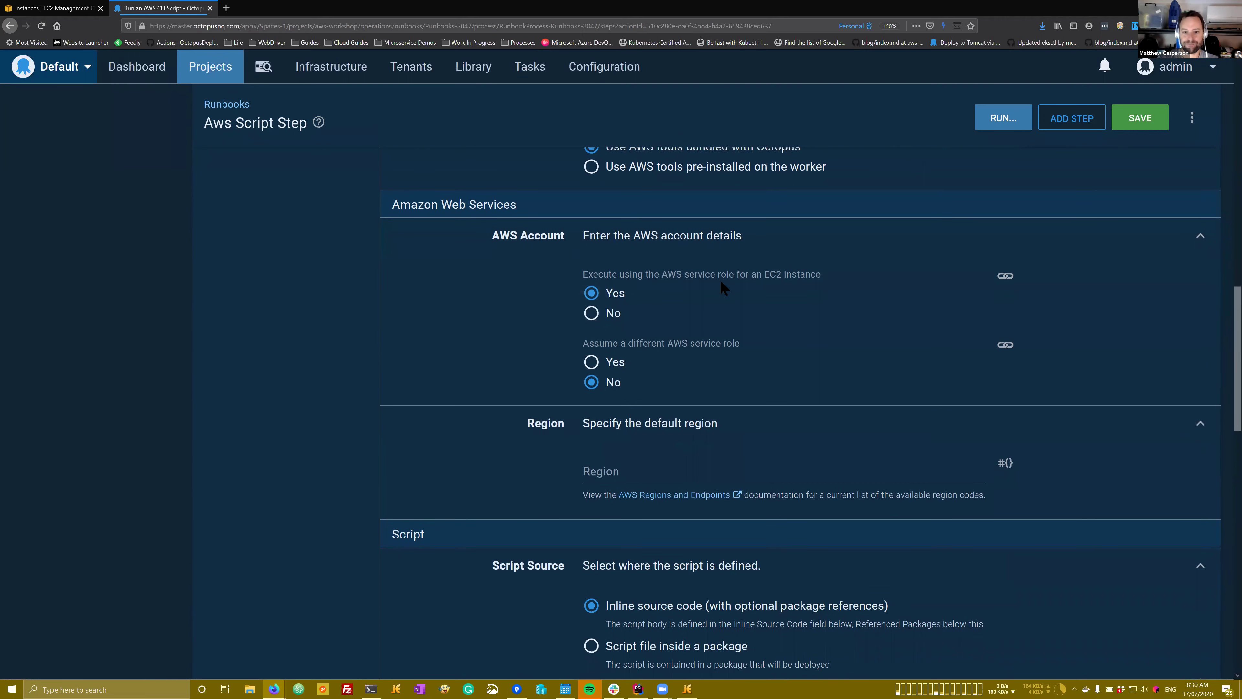
pyautogui.click(616, 366)
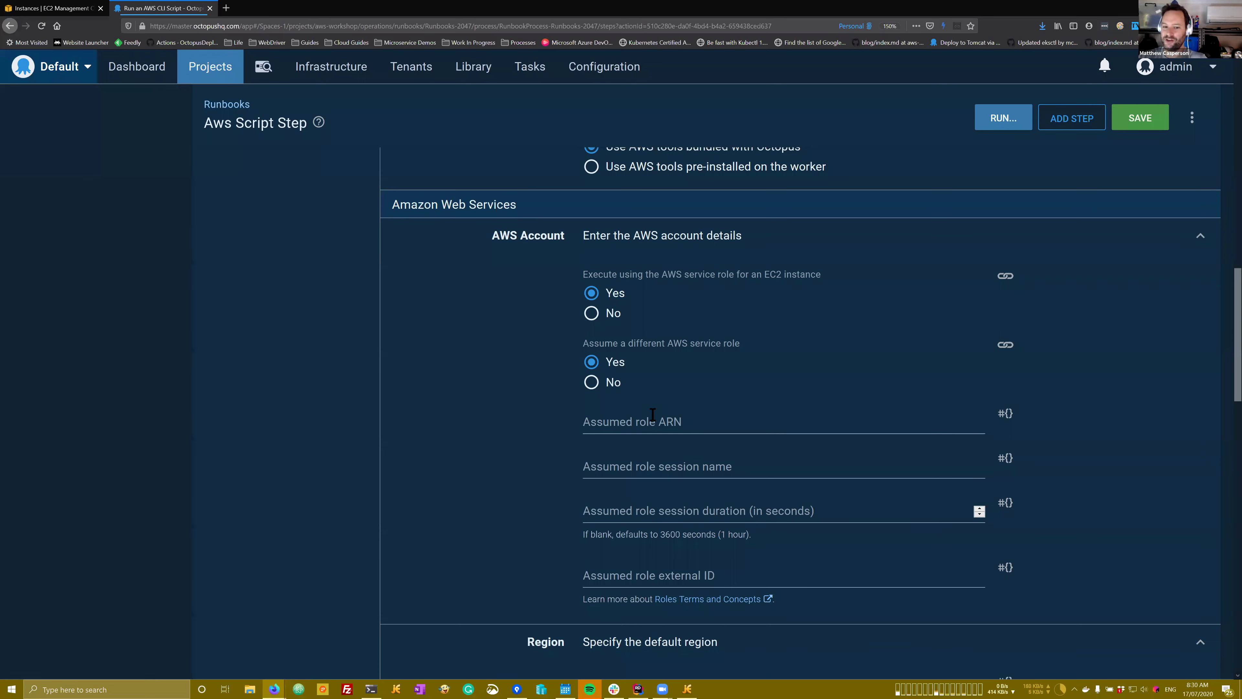
# Step: In the AWS console, start a new IAM role with EC2 as its trusted service
pyautogui.click(36, 8)
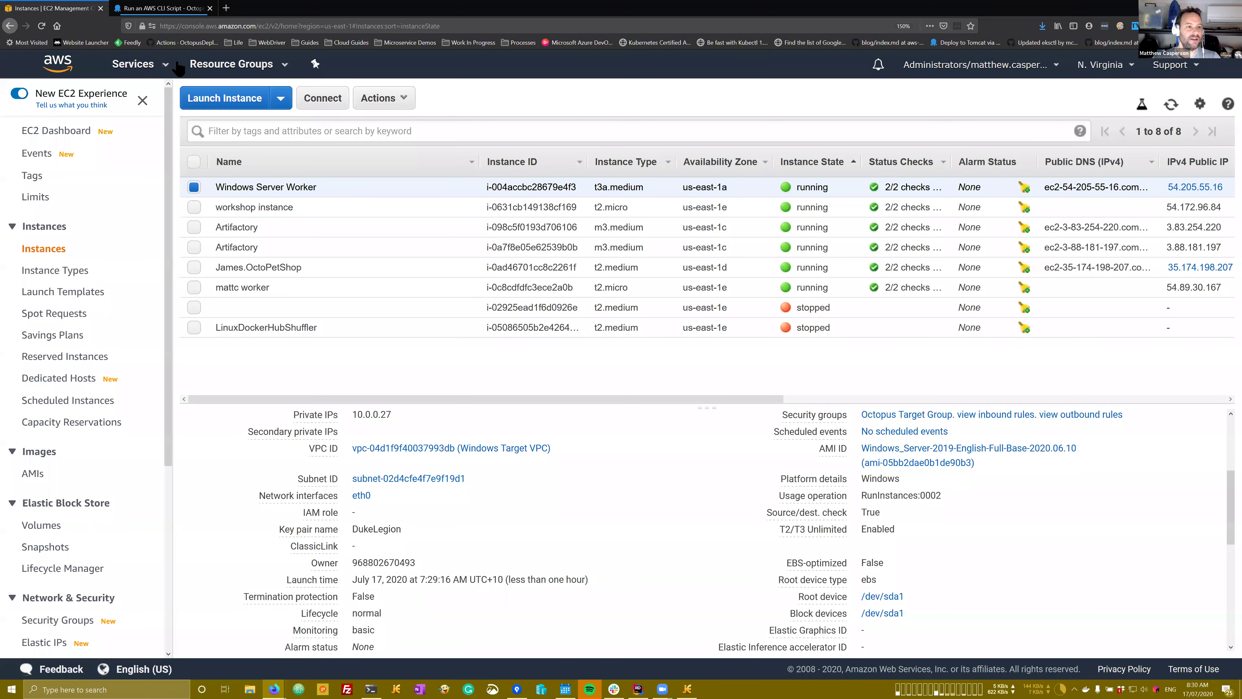
pyautogui.click(142, 66)
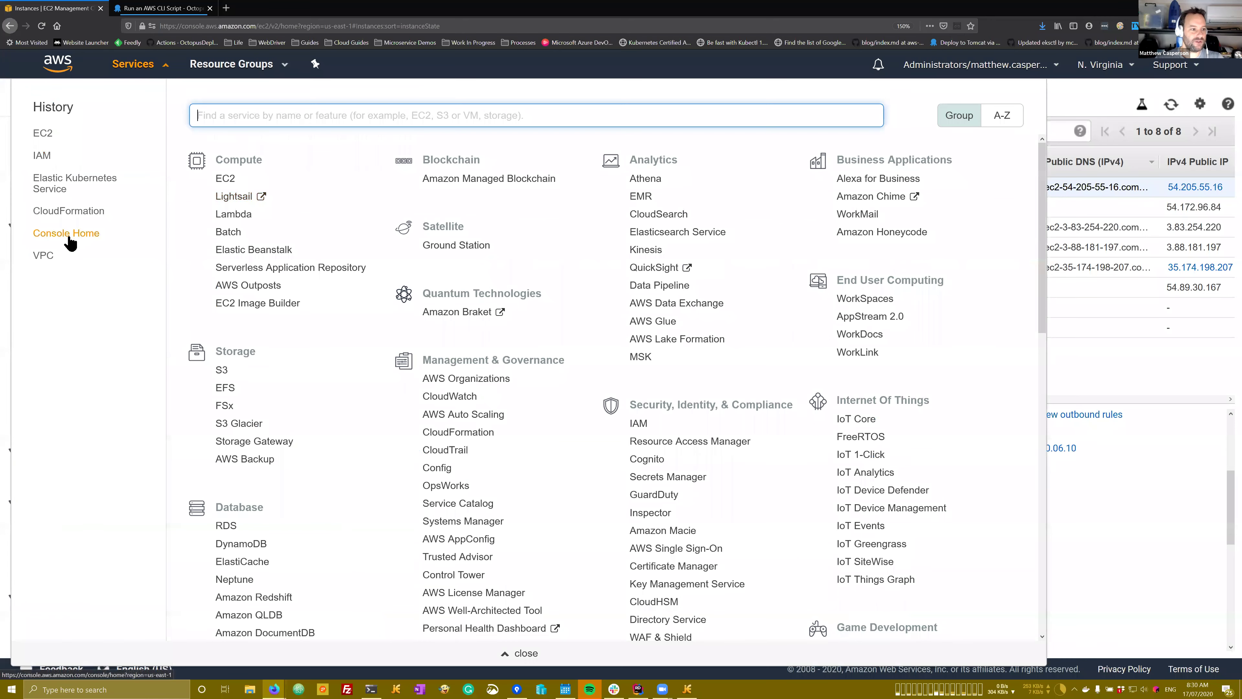
pyautogui.click(39, 156)
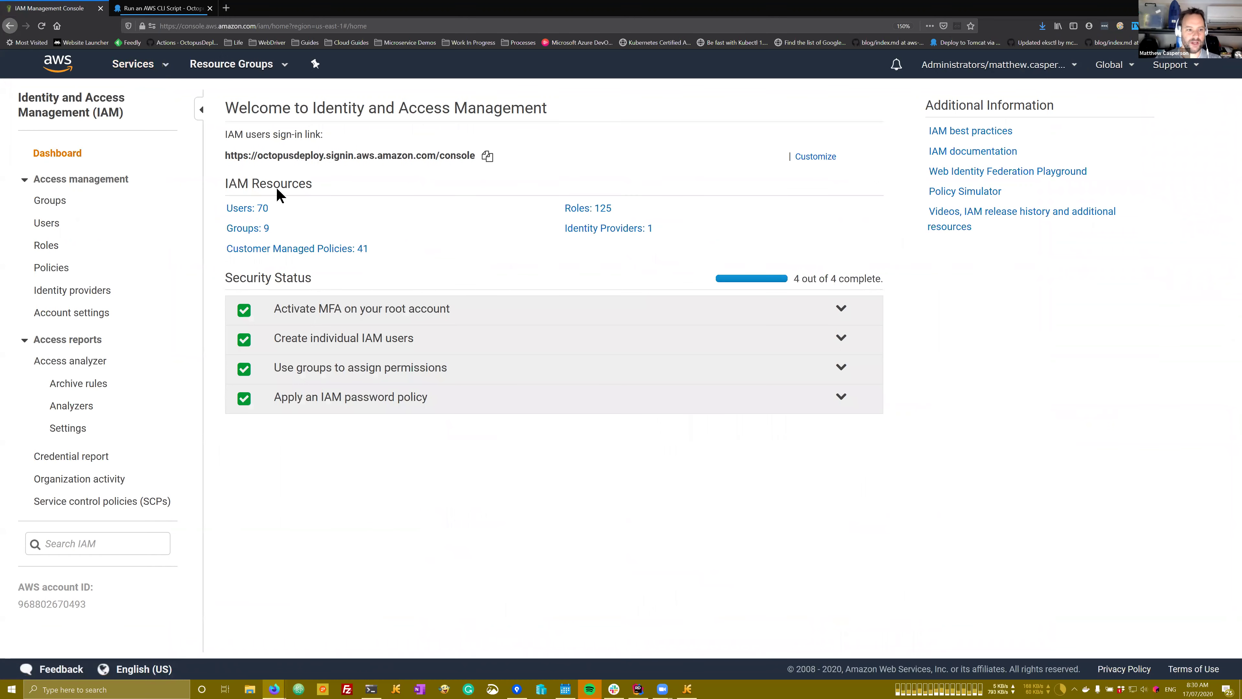
pyautogui.click(52, 246)
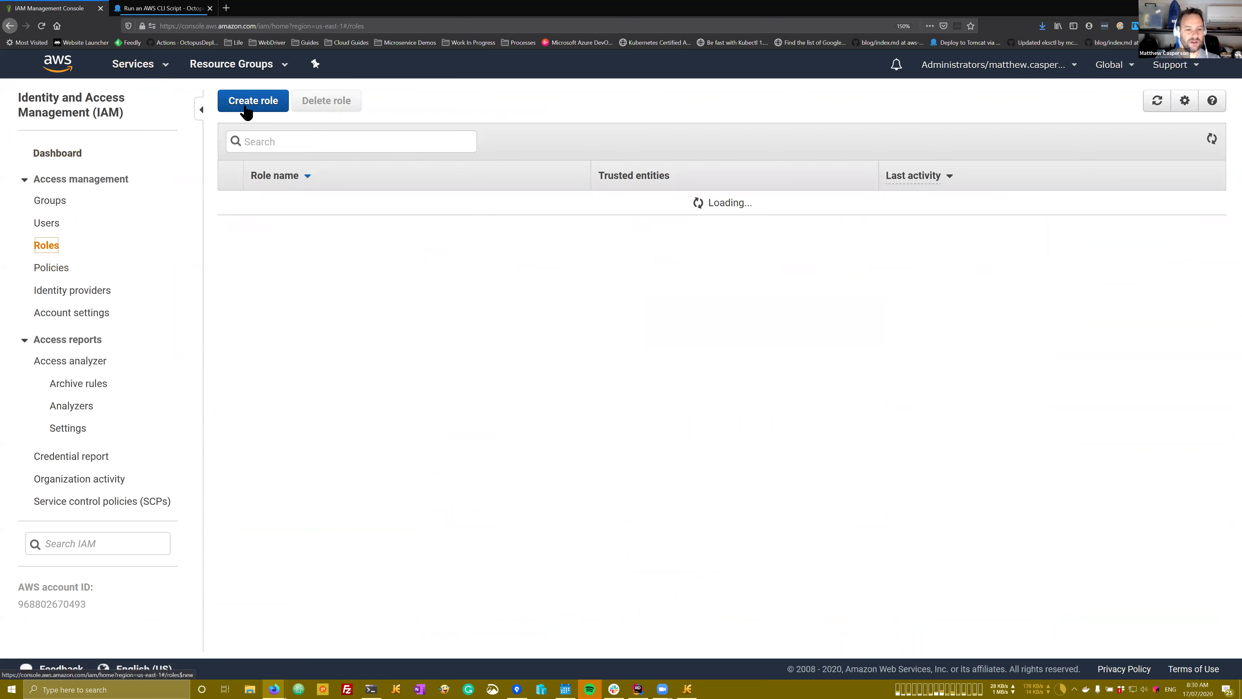
pyautogui.click(249, 101)
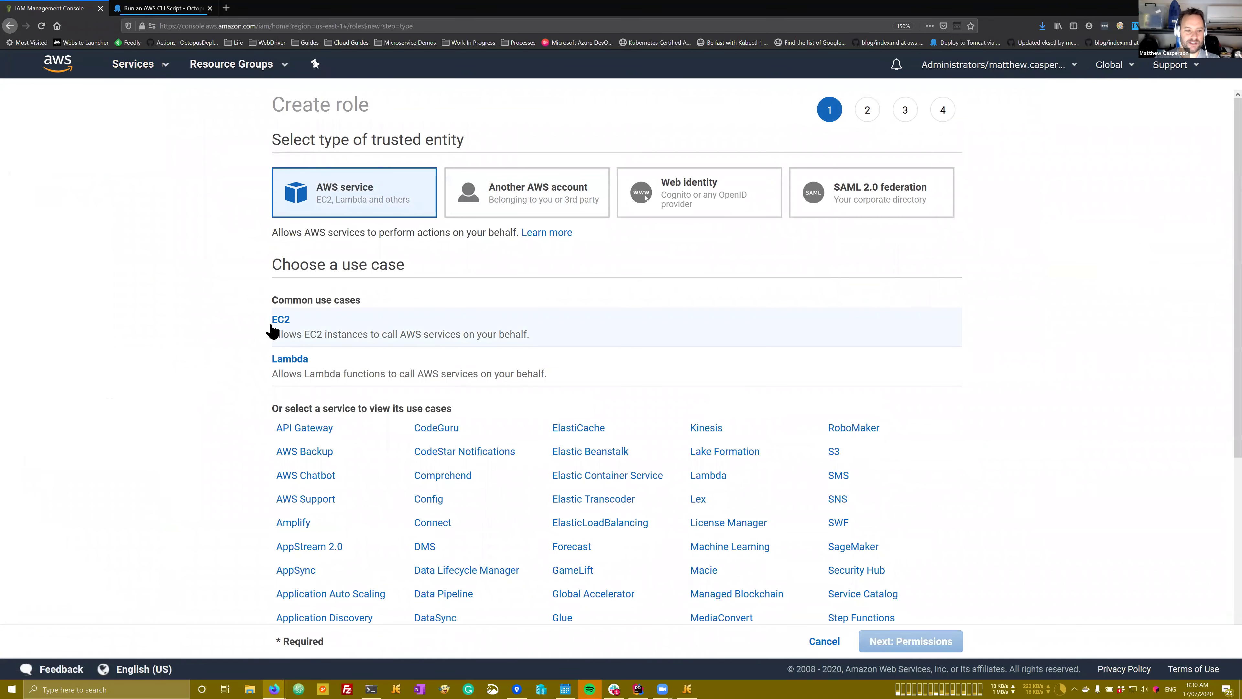
pyautogui.click(287, 329)
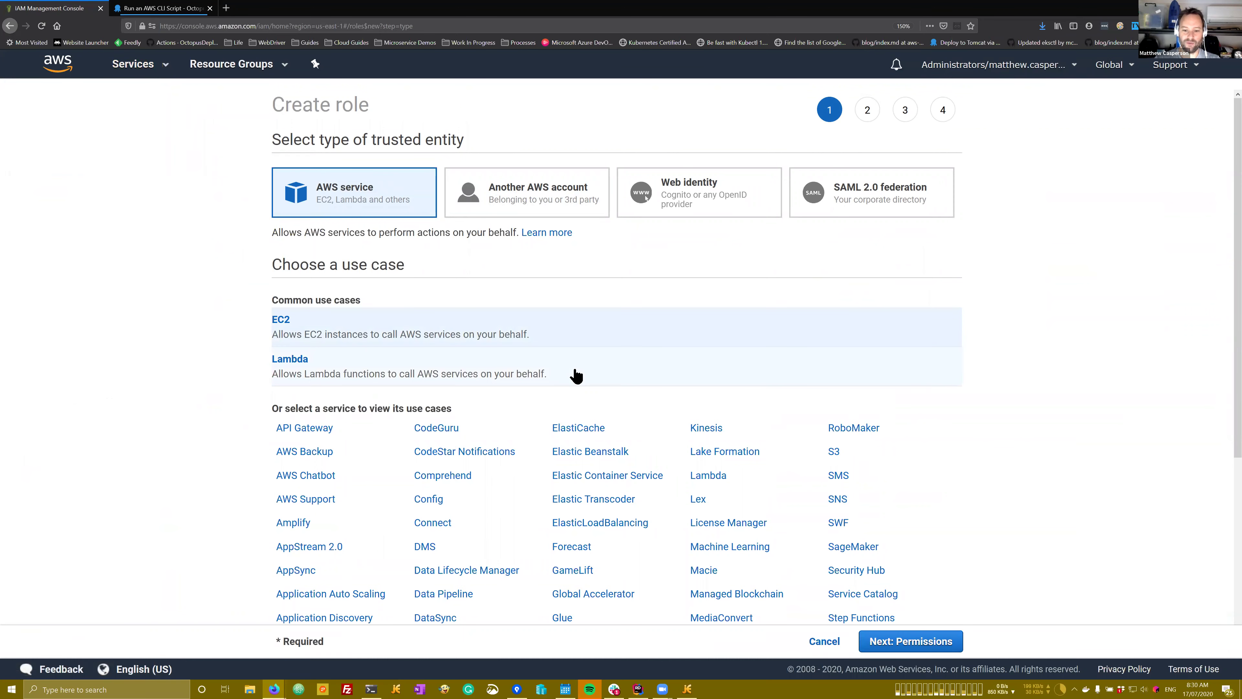
# Step: Advance through the permissions and tags pages without attaching any policies
pyautogui.click(905, 642)
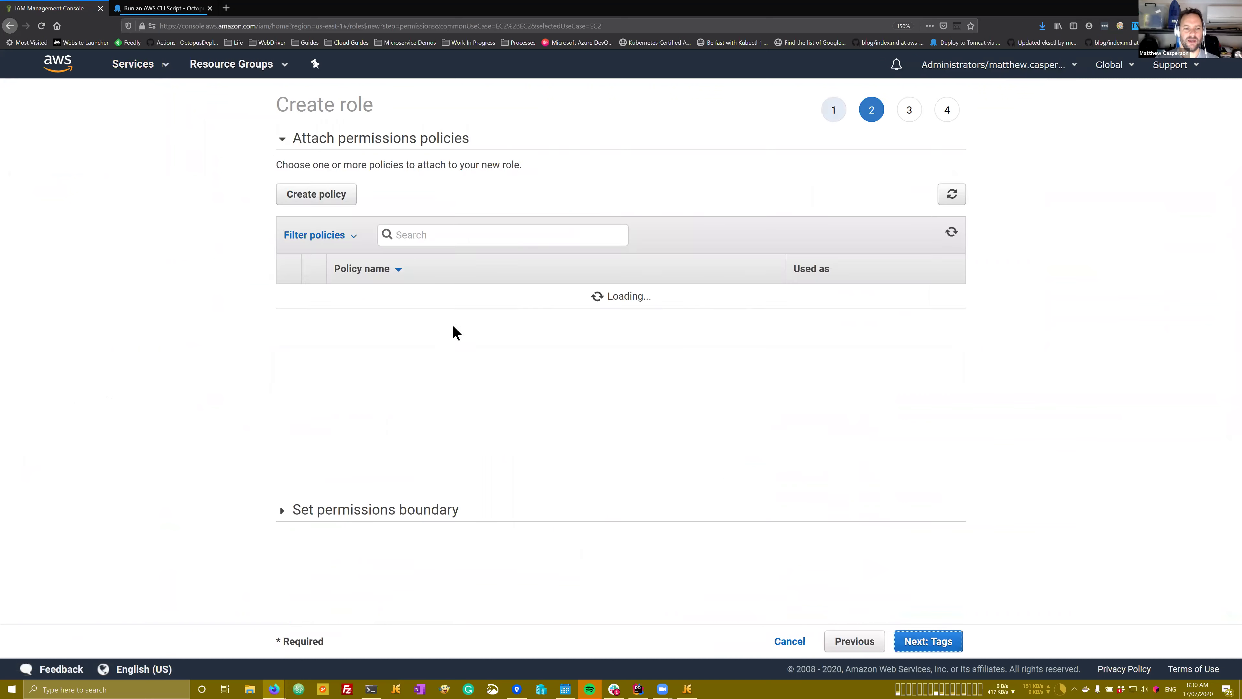
pyautogui.click(858, 642)
pyautogui.scroll(-6, 575, 397)
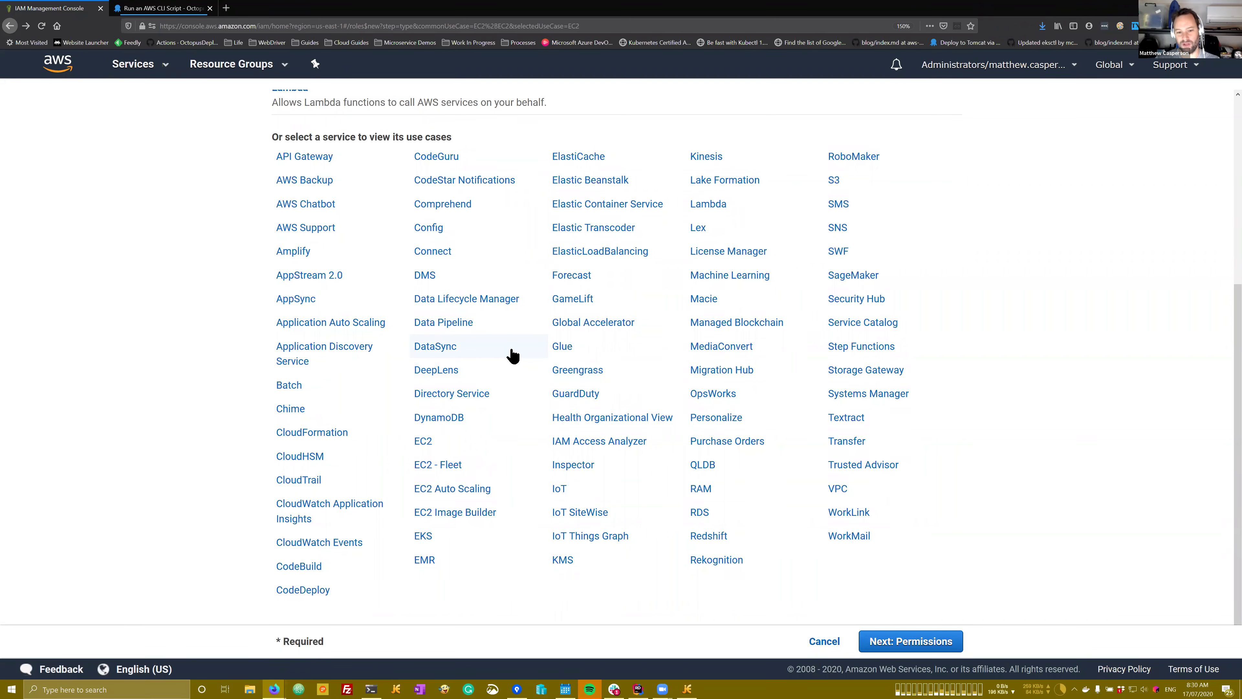
pyautogui.scroll(5, 510, 355)
pyautogui.click(900, 642)
pyautogui.click(924, 639)
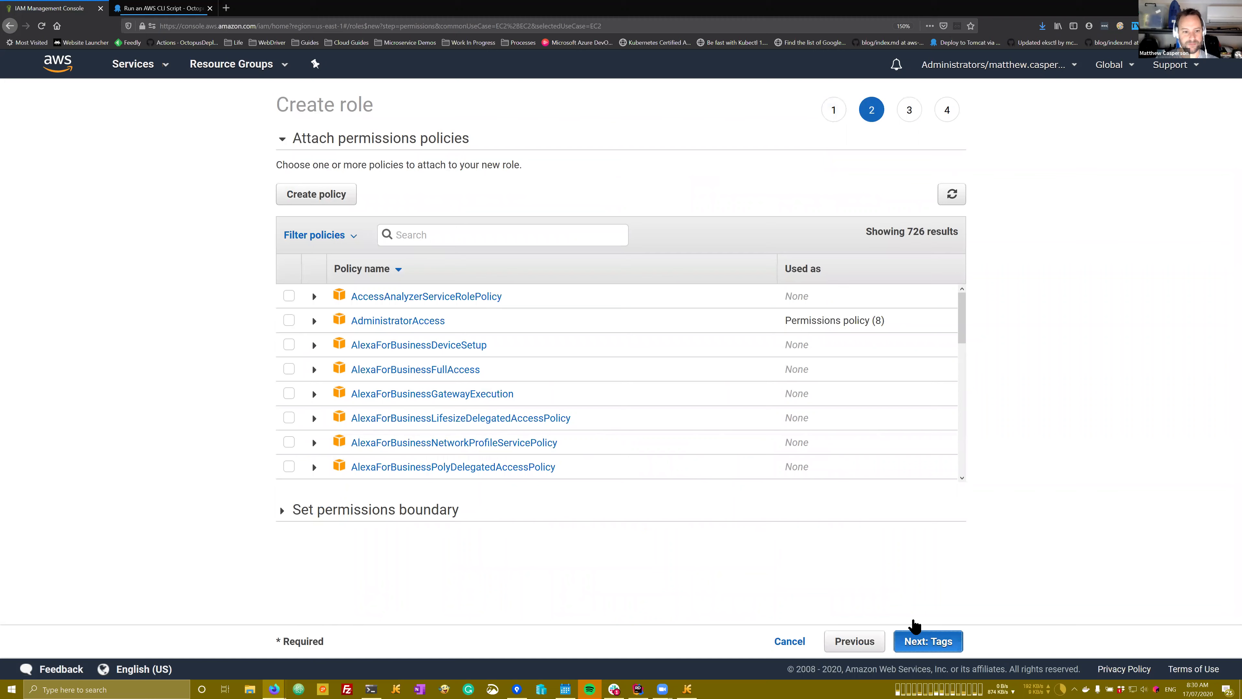
pyautogui.press('Return')
# Step: Name the role 'my-second-role' and create it
pyautogui.click(531, 187)
pyautogui.write('my0s')
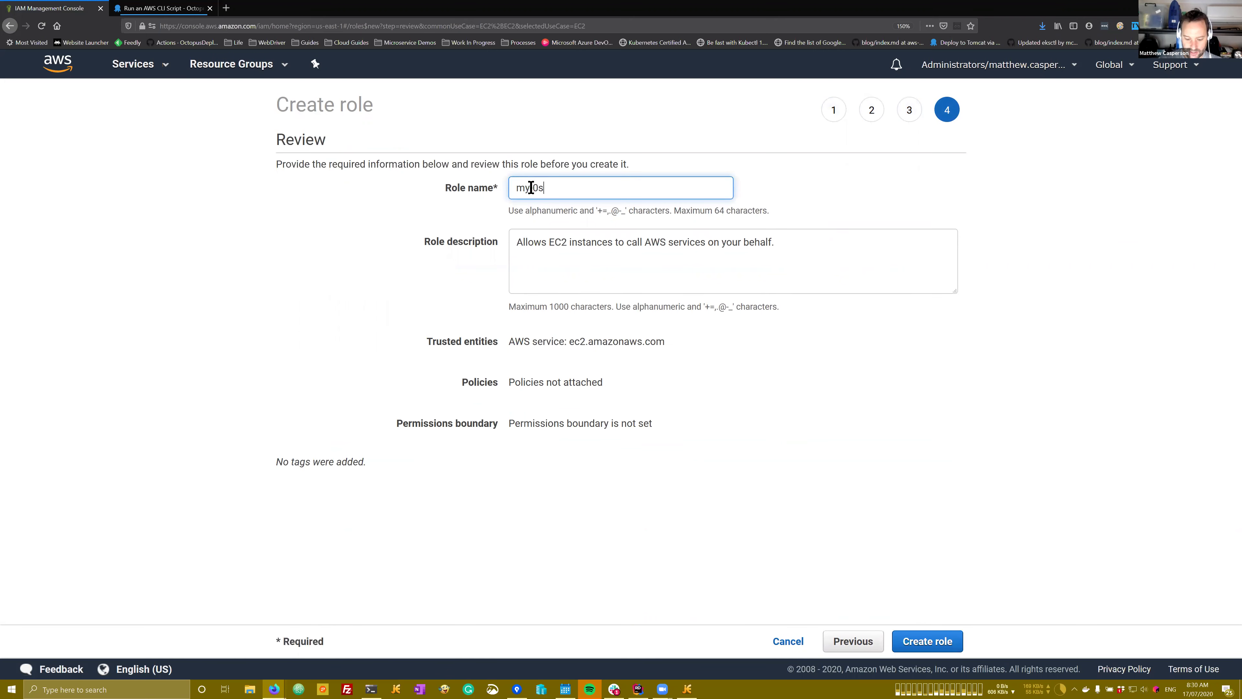
pyautogui.press('BackSpace')
pyautogui.press('BackSpace')
pyautogui.write('-second-role')
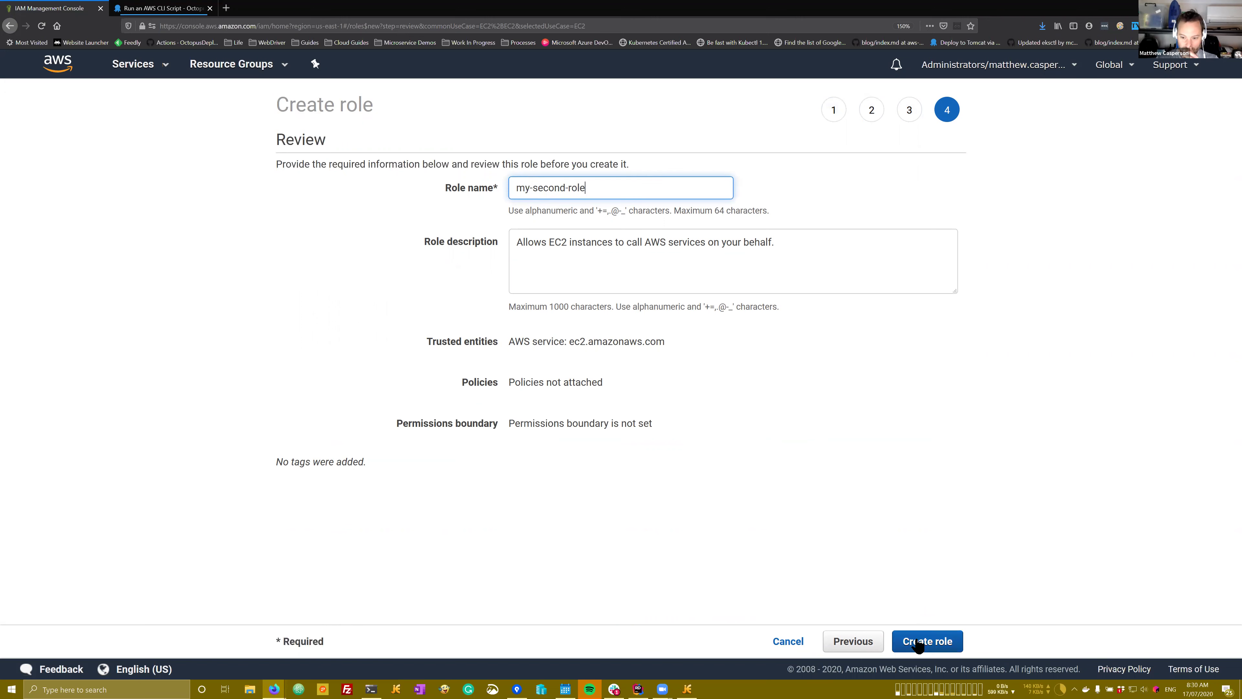
pyautogui.click(923, 641)
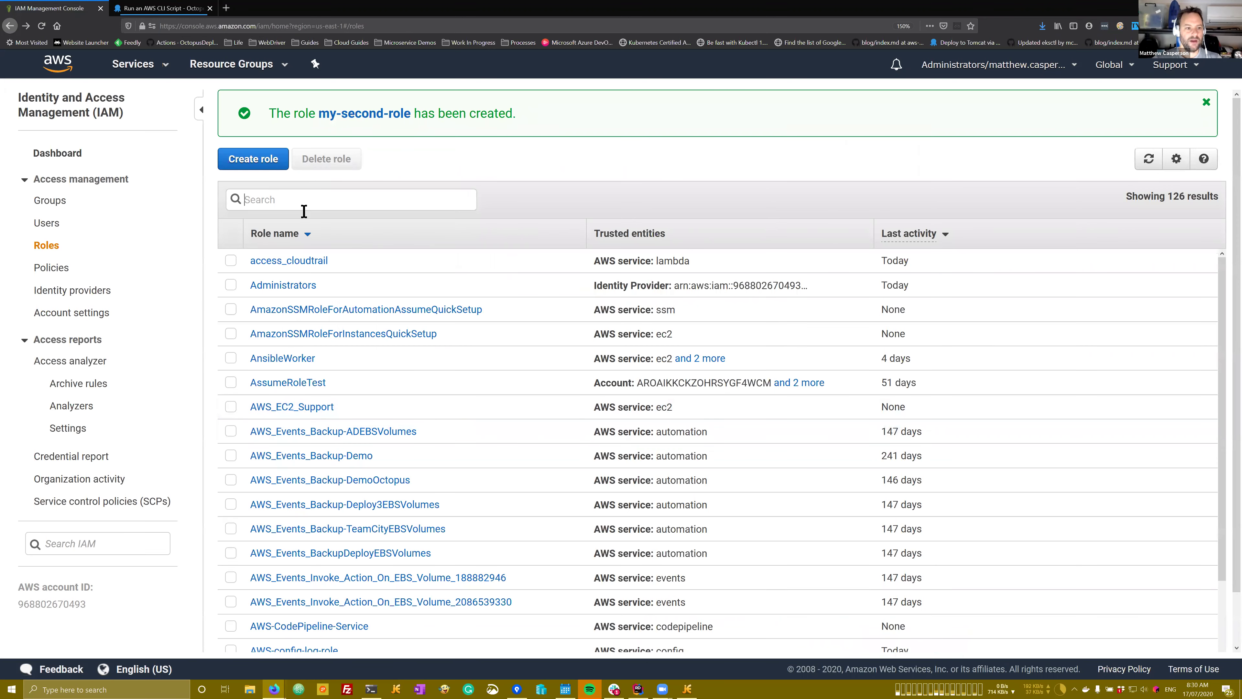
pyautogui.click(304, 210)
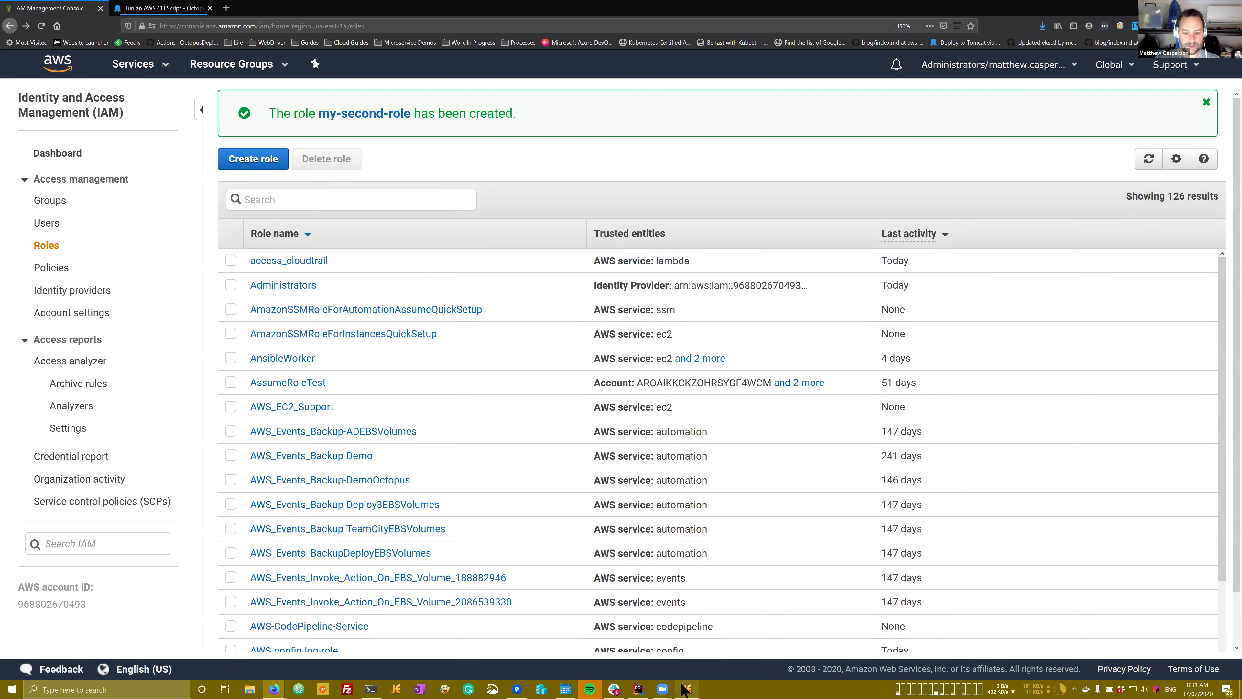
# Step: Open my-second-role's trust relationships and begin editing its trust policy
pyautogui.hotkey('alt', 'Tab')
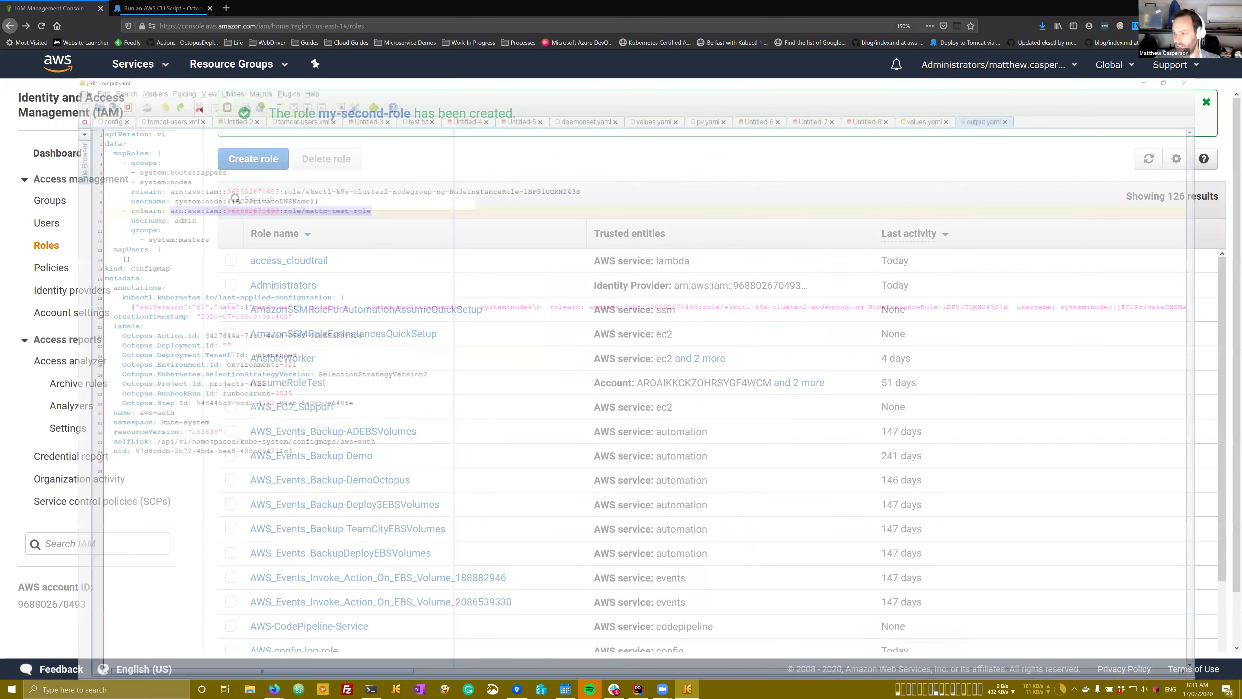
pyautogui.hotkey('alt', 'Tab')
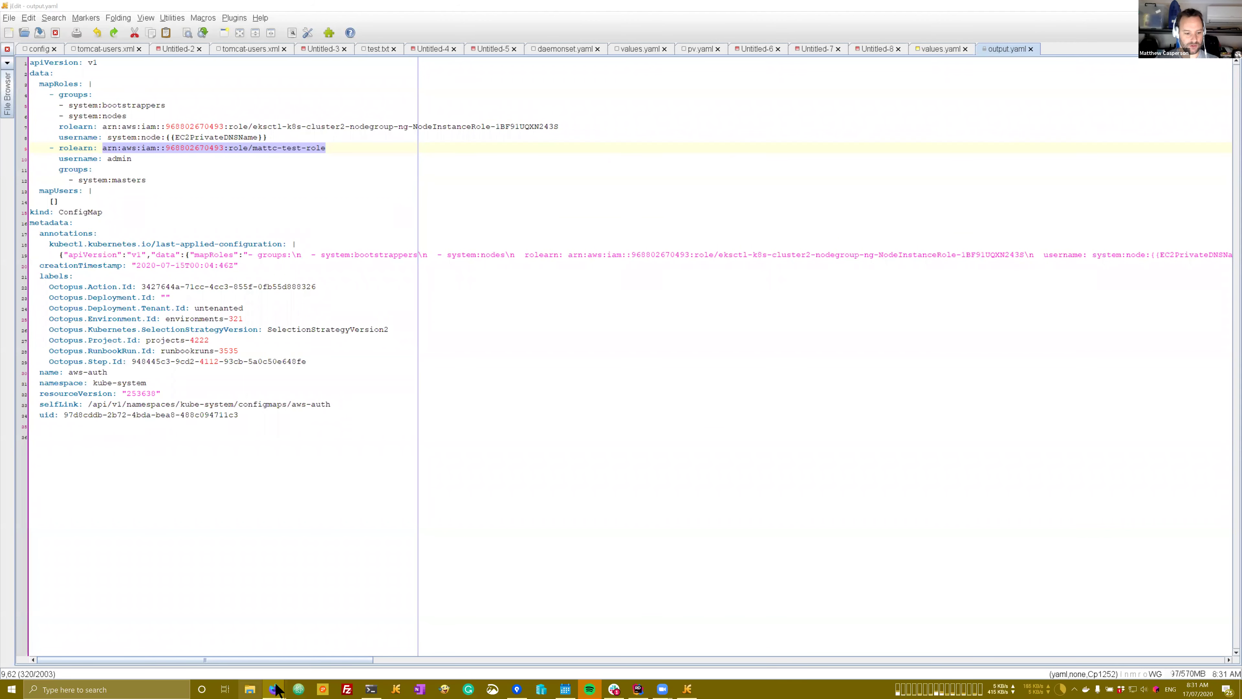
pyautogui.moveTo(275, 689)
pyautogui.click(323, 637)
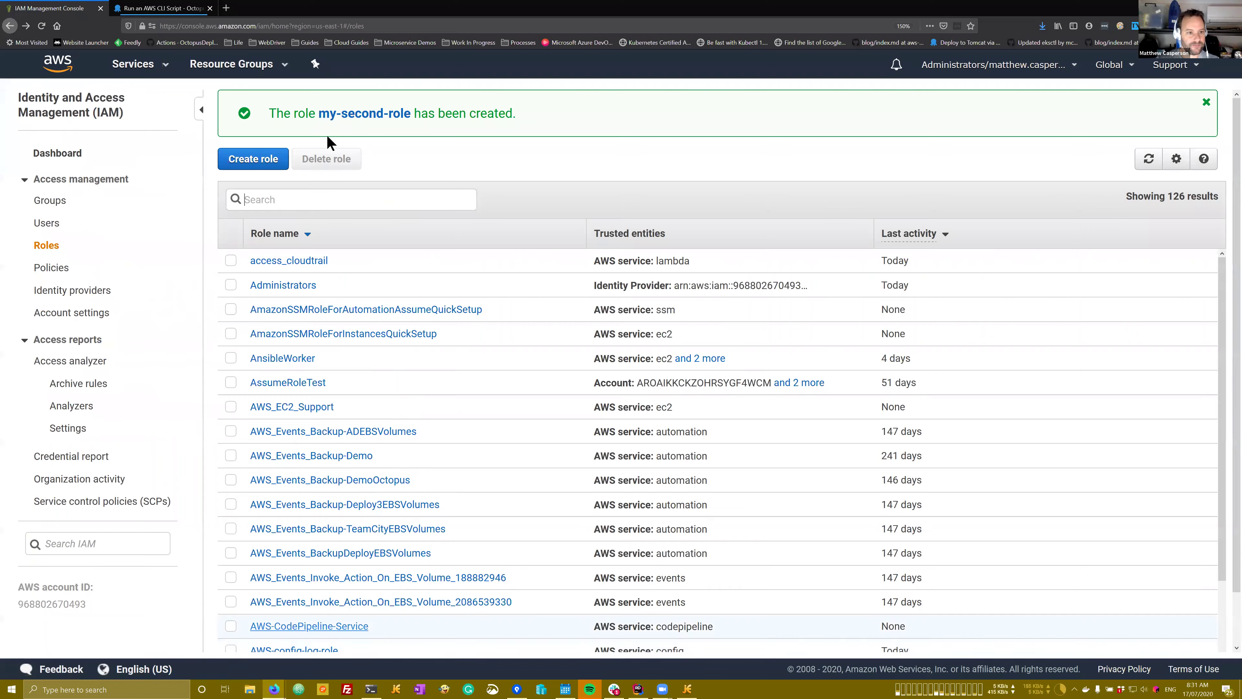
pyautogui.click(353, 118)
pyautogui.click(355, 323)
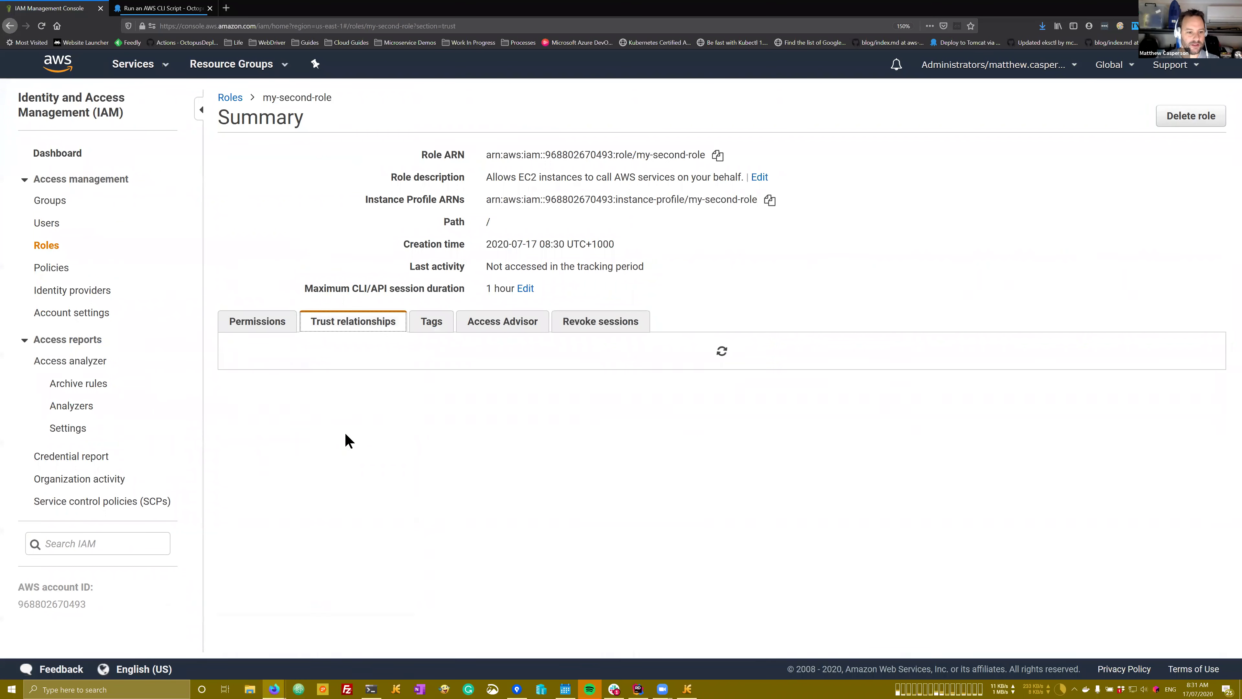
pyautogui.click(294, 385)
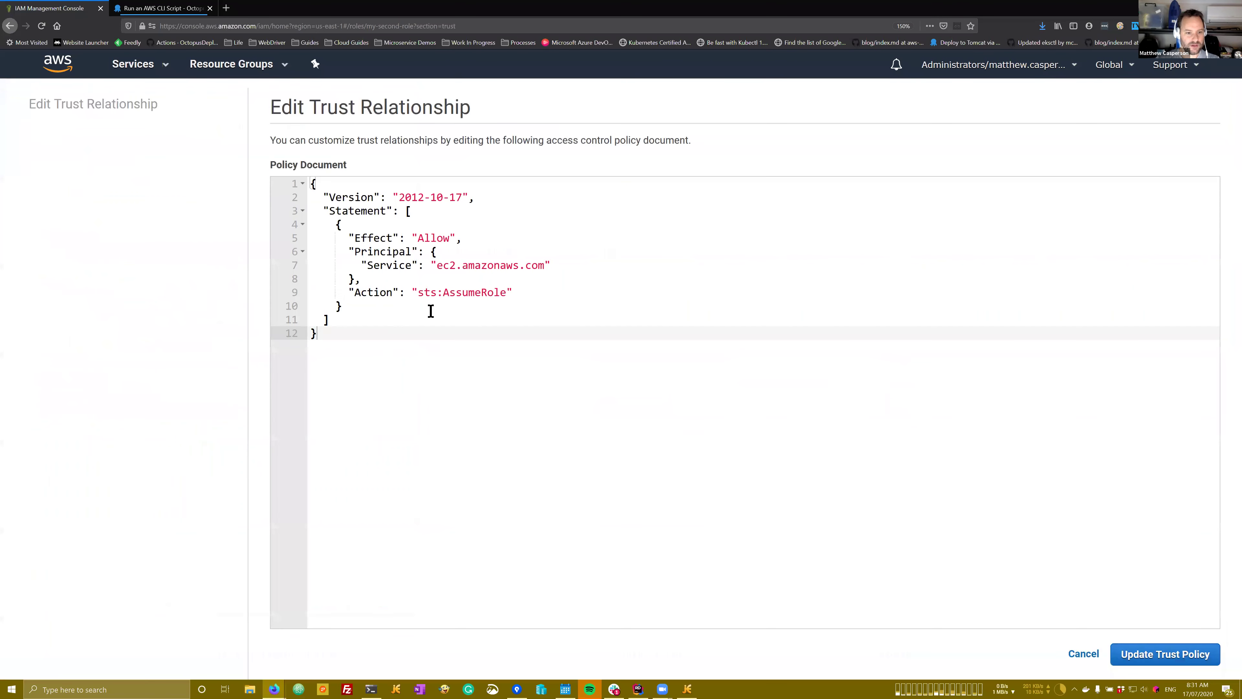
pyautogui.hotkey('ctrl', 'a')
pyautogui.hotkey('ctrl', 'v')
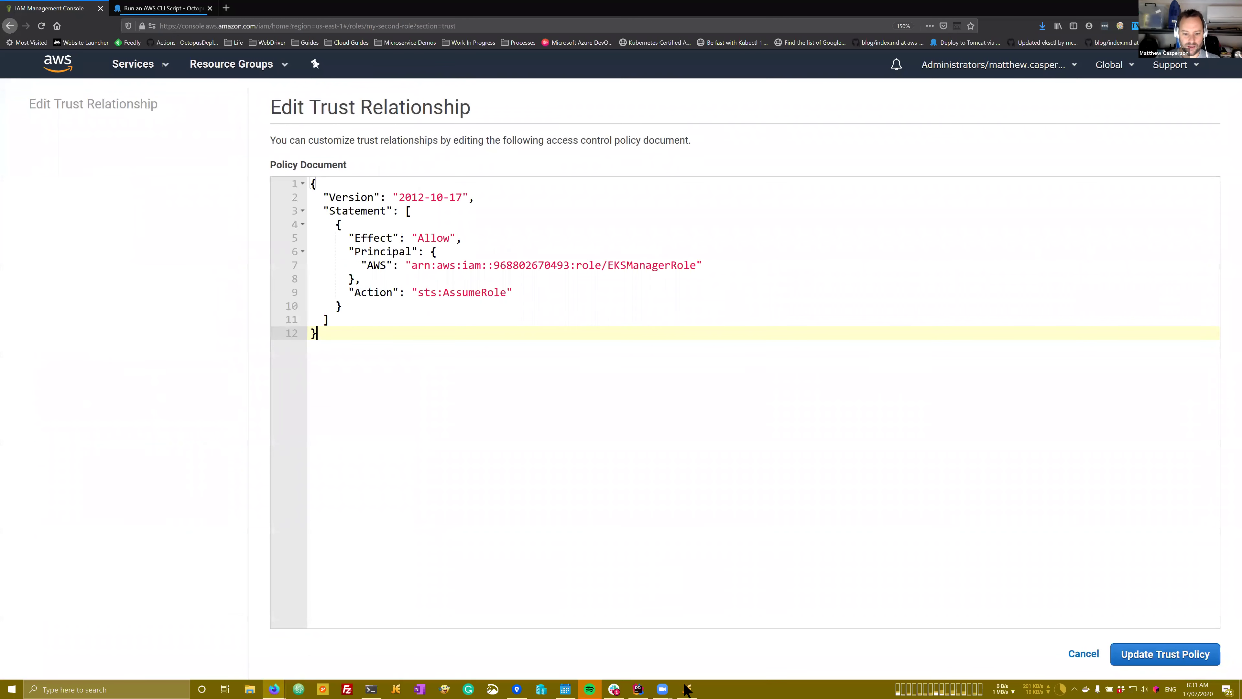
# Step: Replace the trust policy principal with the mattc-test-role ARN and update the policy
pyautogui.click(686, 690)
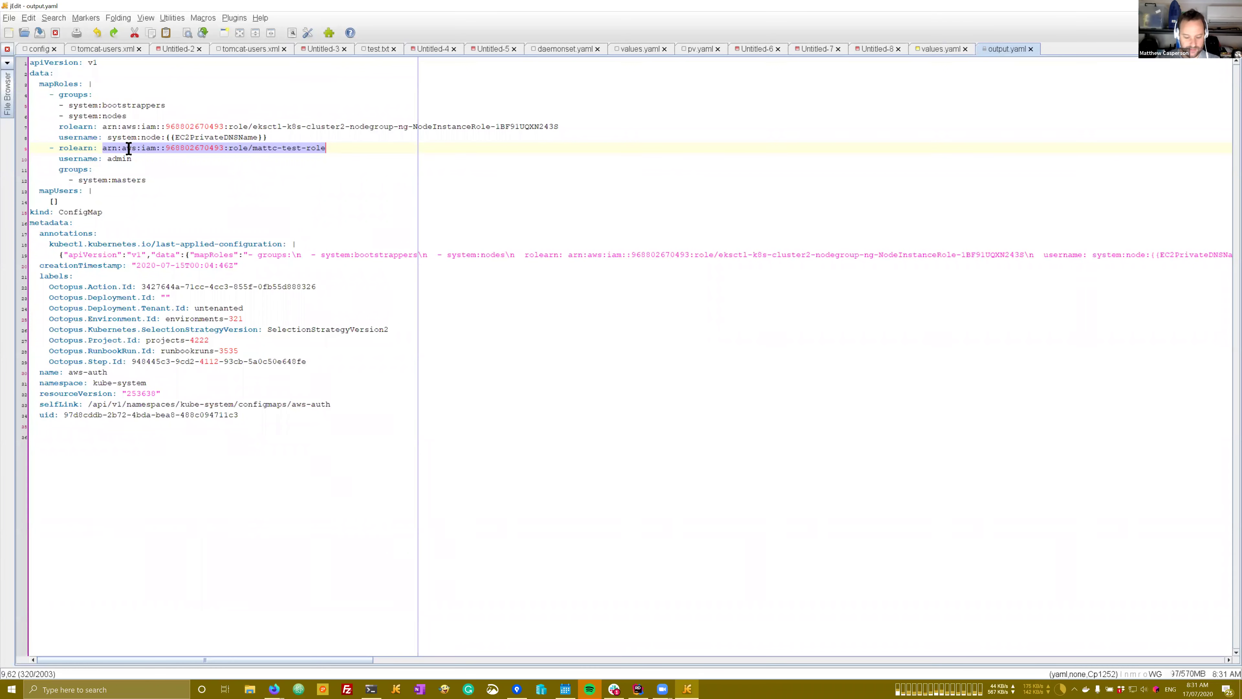
pyautogui.click(275, 689)
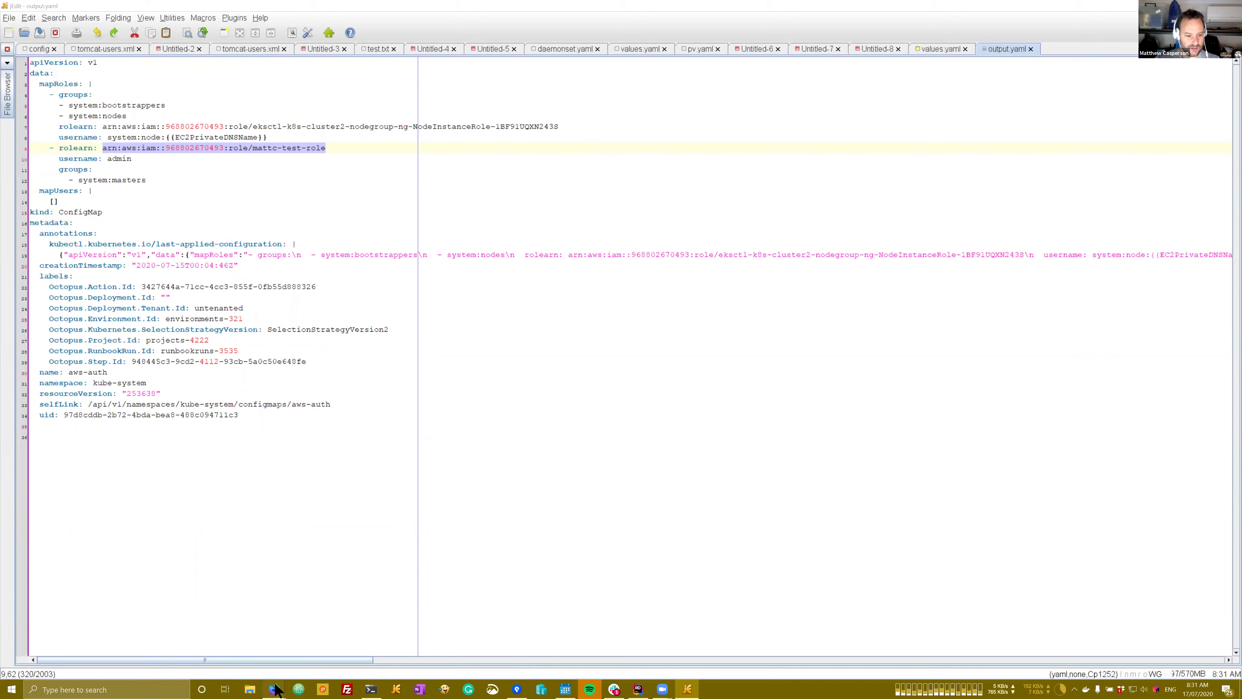
pyautogui.click(220, 642)
pyautogui.moveTo(412, 266); pyautogui.dragTo(701, 264)
pyautogui.hotkey('ctrl', 'v')
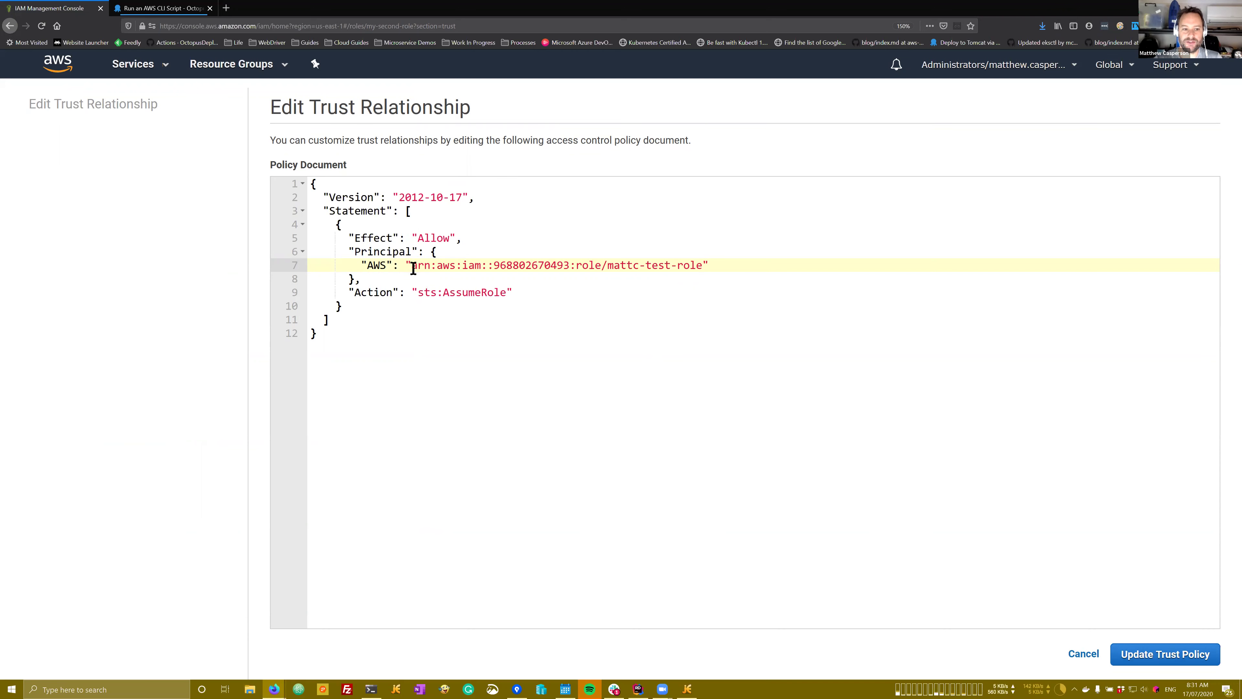
pyautogui.moveTo(413, 268); pyautogui.dragTo(702, 266)
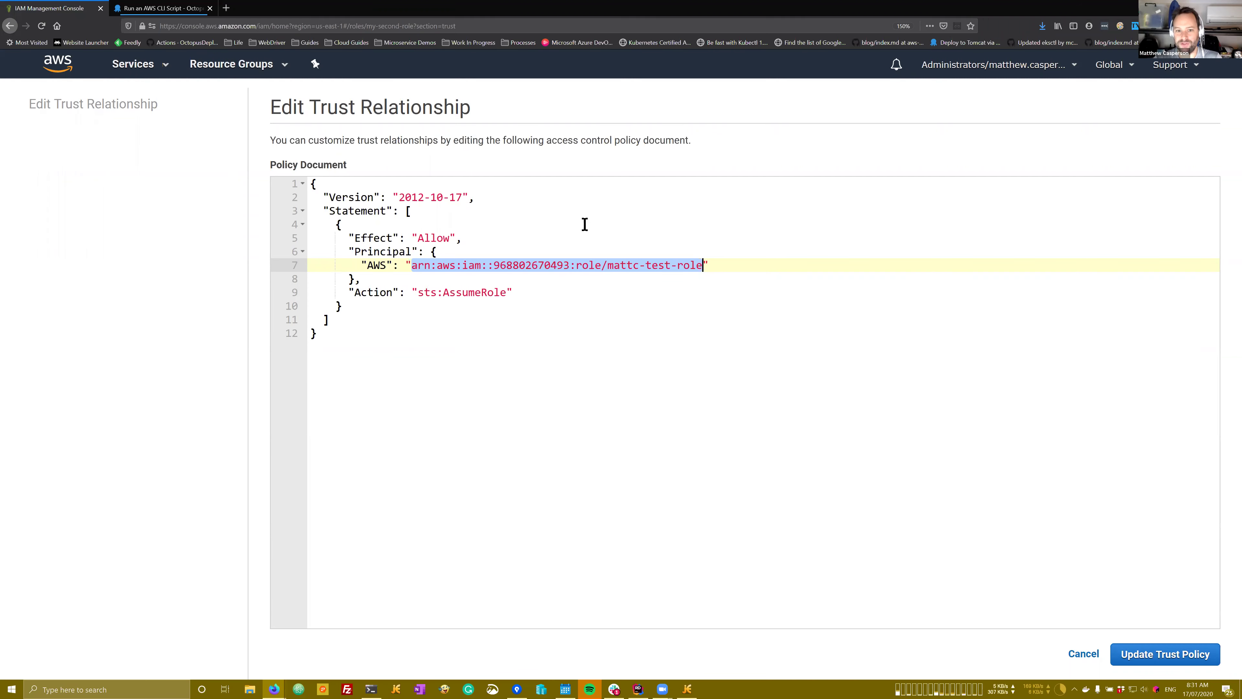
pyautogui.click(1168, 661)
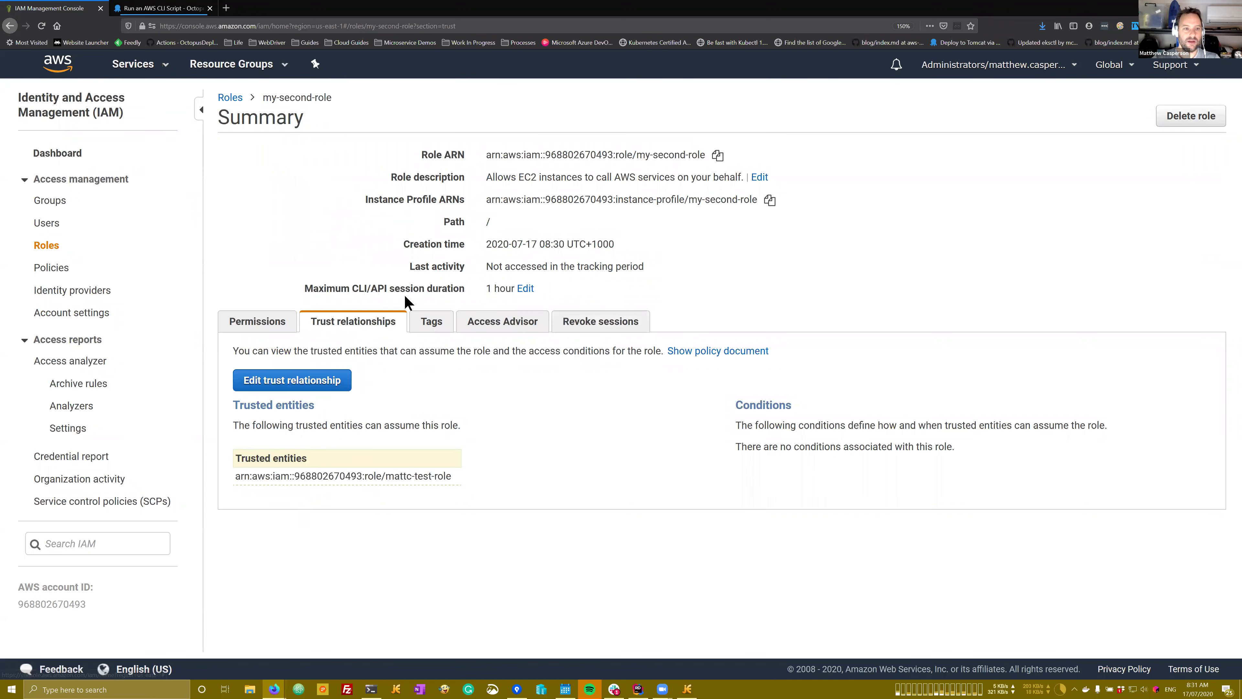
# Step: Paste my-second-role's ARN into the Octopus step's Assumed role ARN field
pyautogui.click(717, 156)
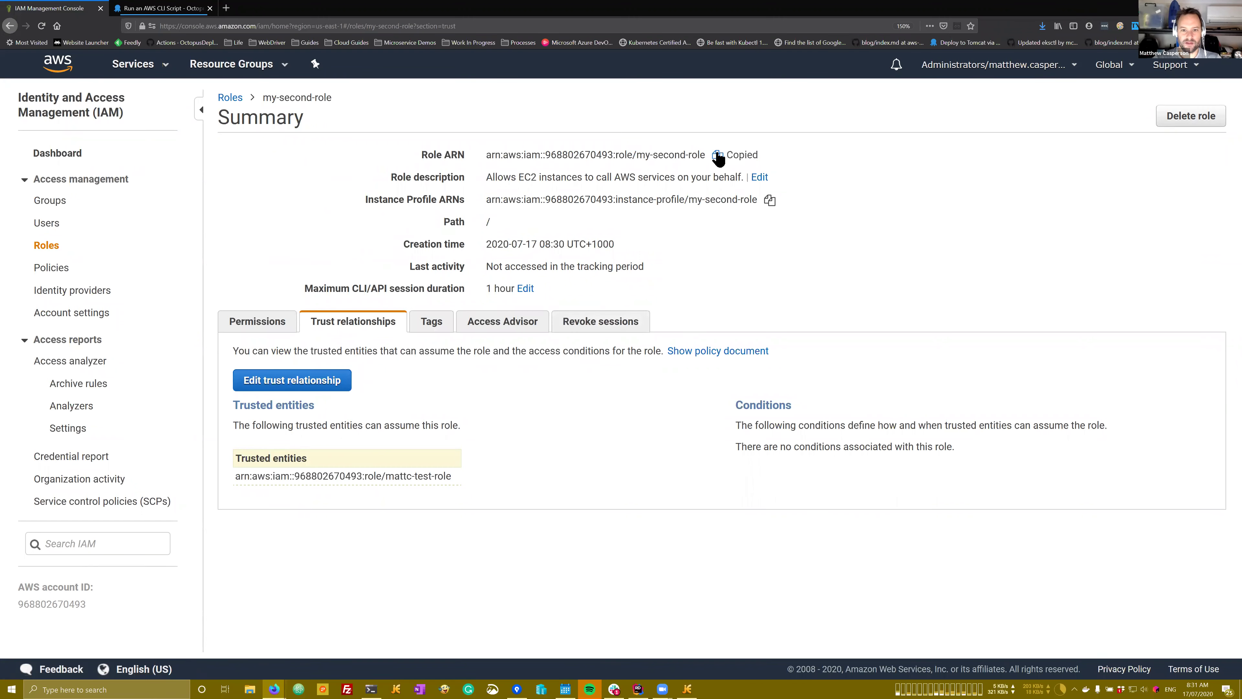
pyautogui.click(166, 8)
pyautogui.click(687, 423)
pyautogui.hotkey('ctrl', 'v')
pyautogui.click(670, 472)
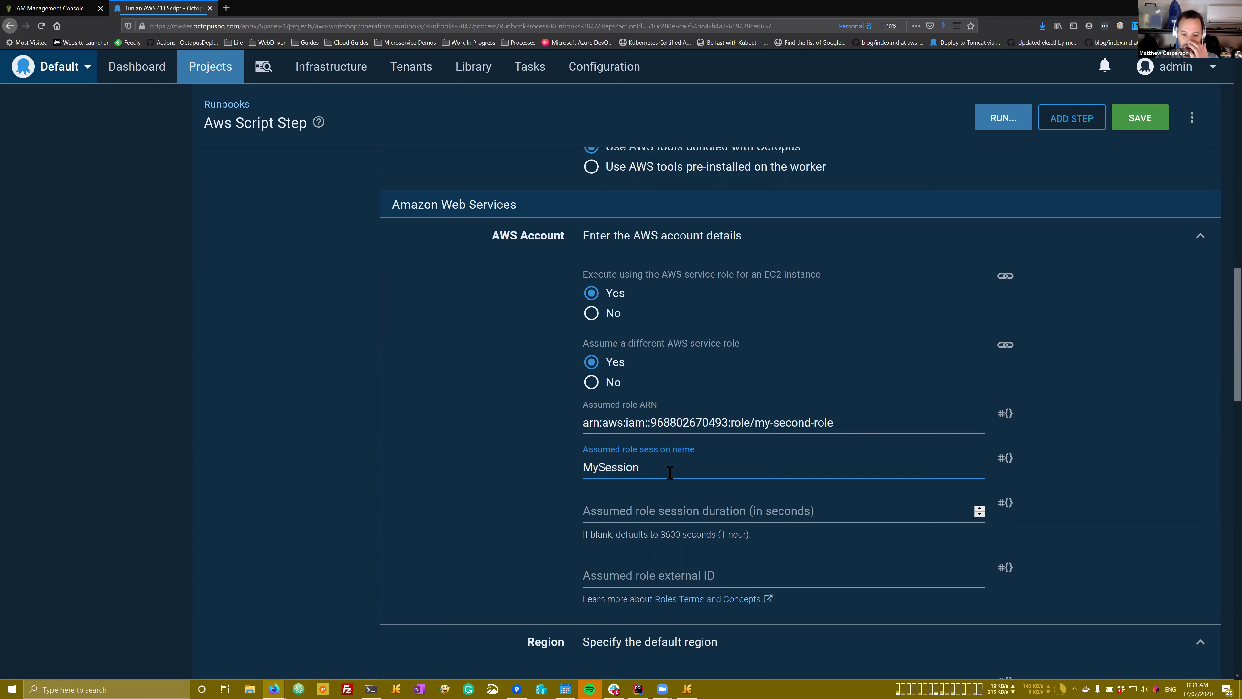
# Step: Set the session name to MySession and the region to us-east-1
pyautogui.scroll(-5, 651, 468)
pyautogui.click(628, 460)
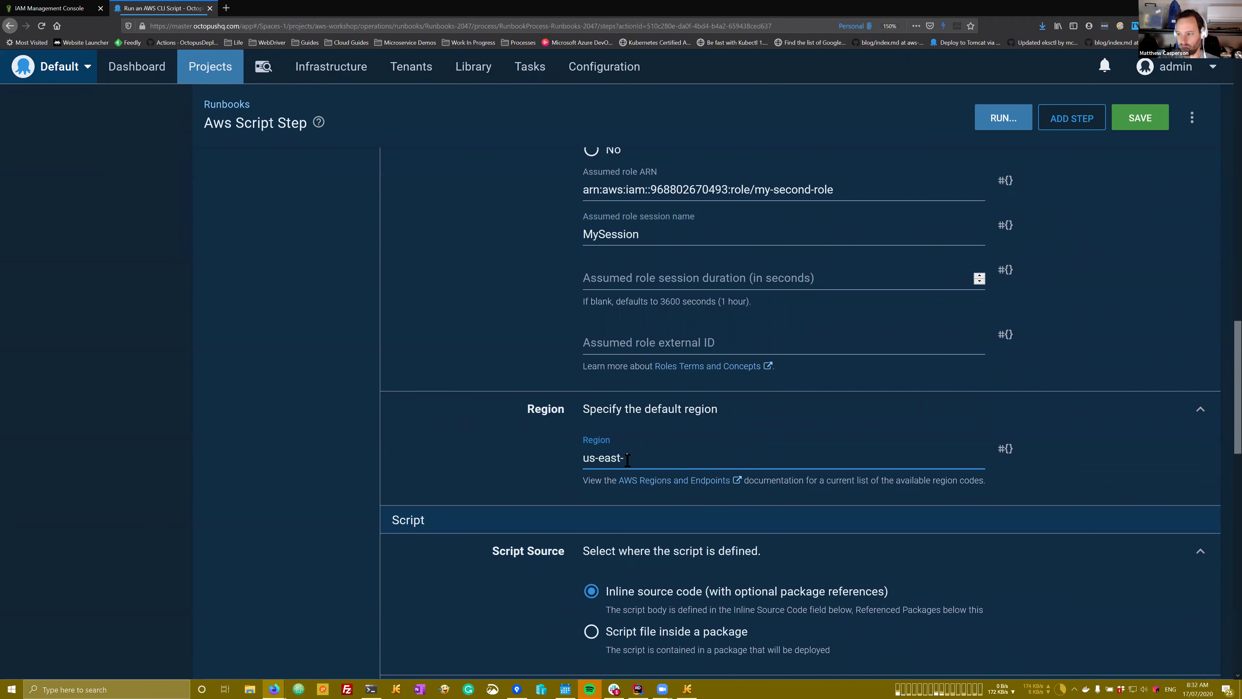
pyautogui.scroll(-6, 738, 482)
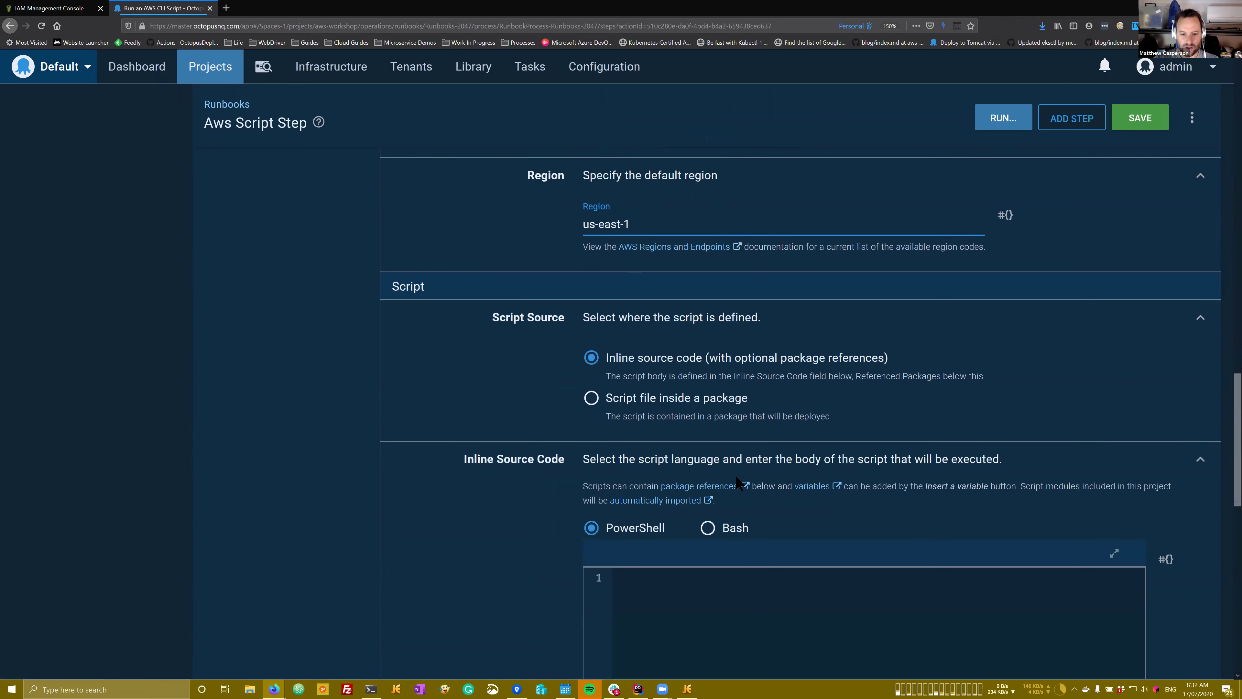
pyautogui.scroll(-2, 738, 482)
# Step: Make the inline script Bash containing 'aws sts get-caller-identity'
pyautogui.click(734, 378)
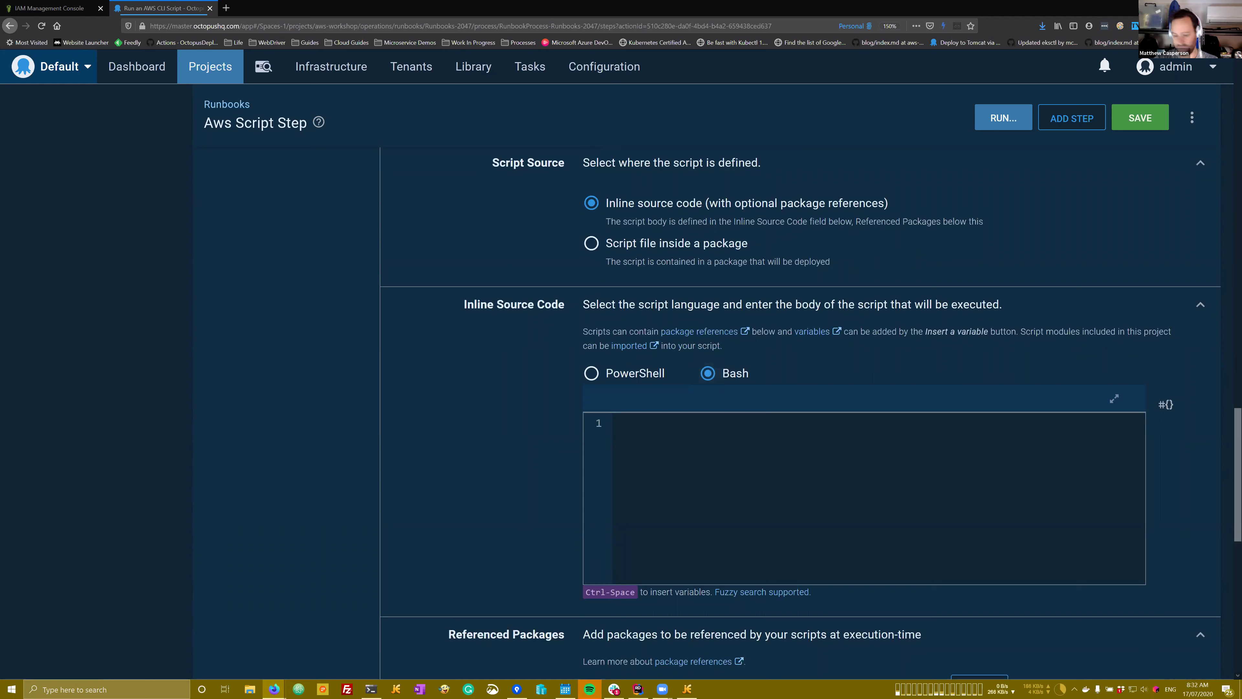
pyautogui.rightClick(757, 484)
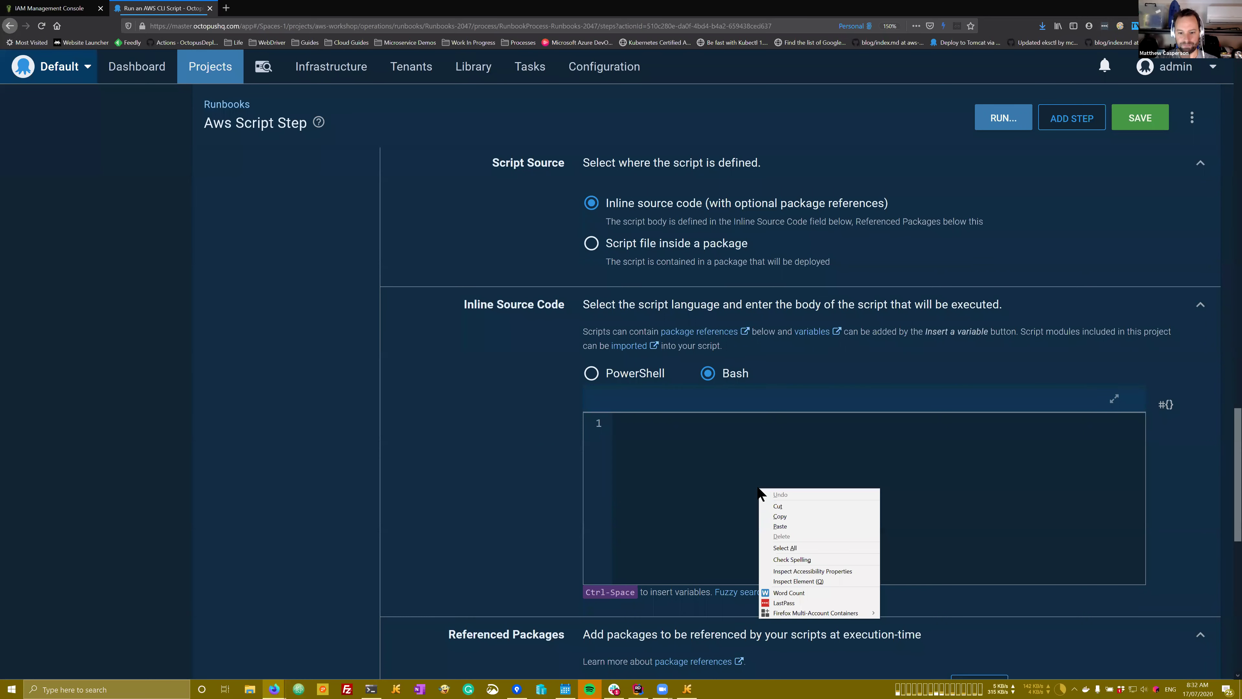
pyautogui.click(791, 525)
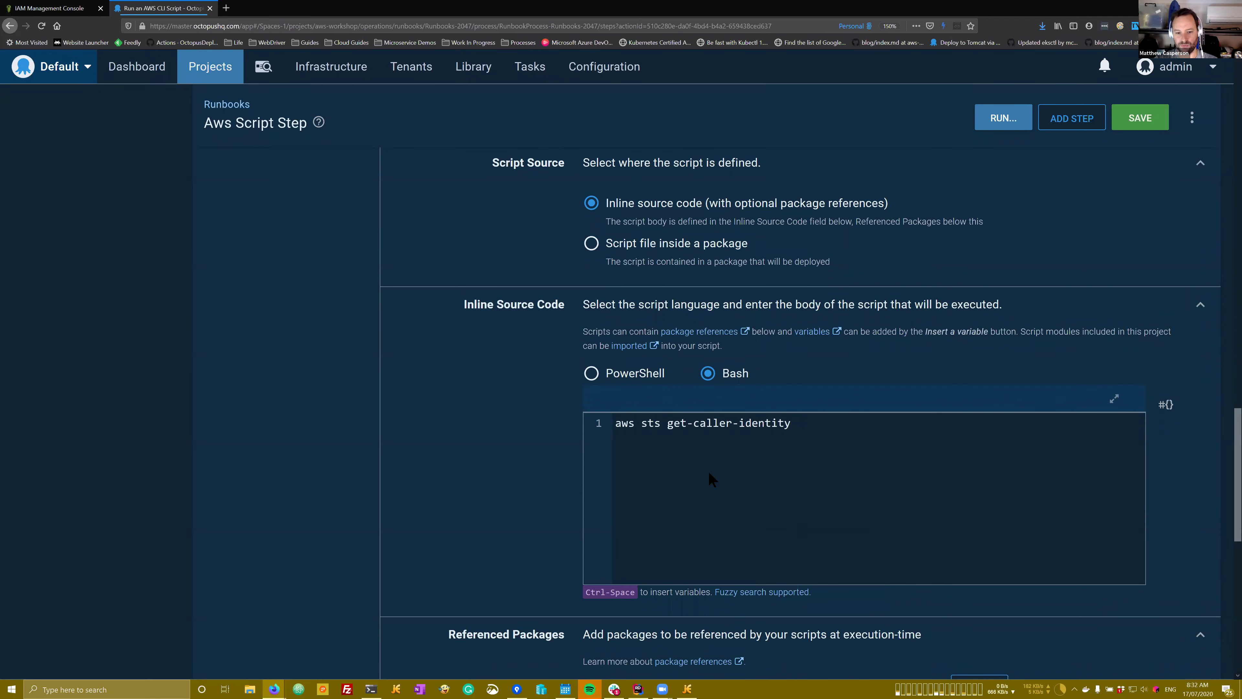
pyautogui.moveTo(795, 425); pyautogui.dragTo(519, 407)
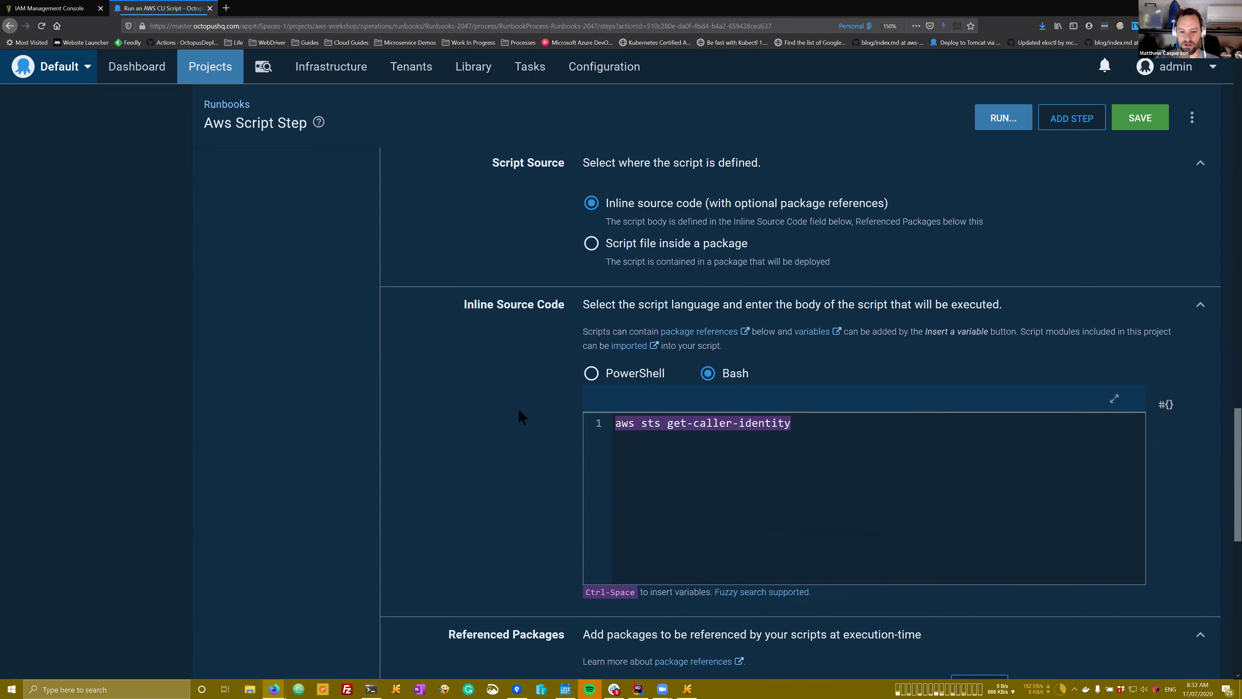
pyautogui.scroll(-3, 518, 408)
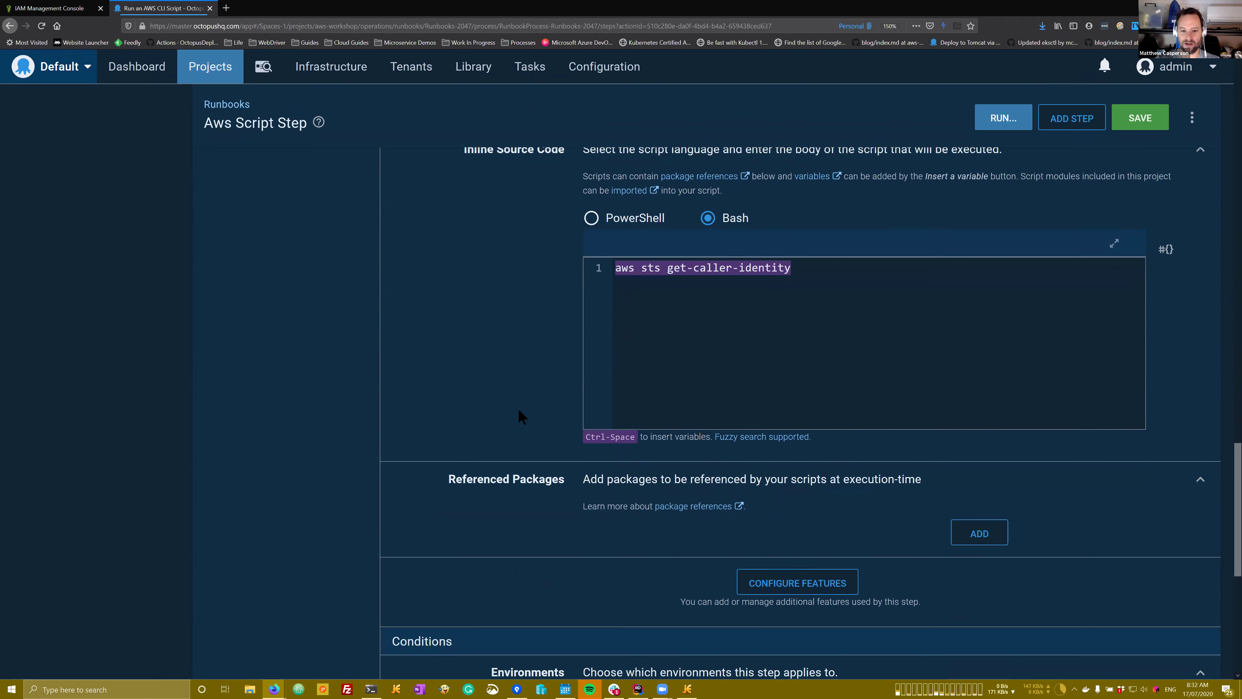
pyautogui.scroll(5, 519, 408)
pyautogui.scroll(10, 519, 410)
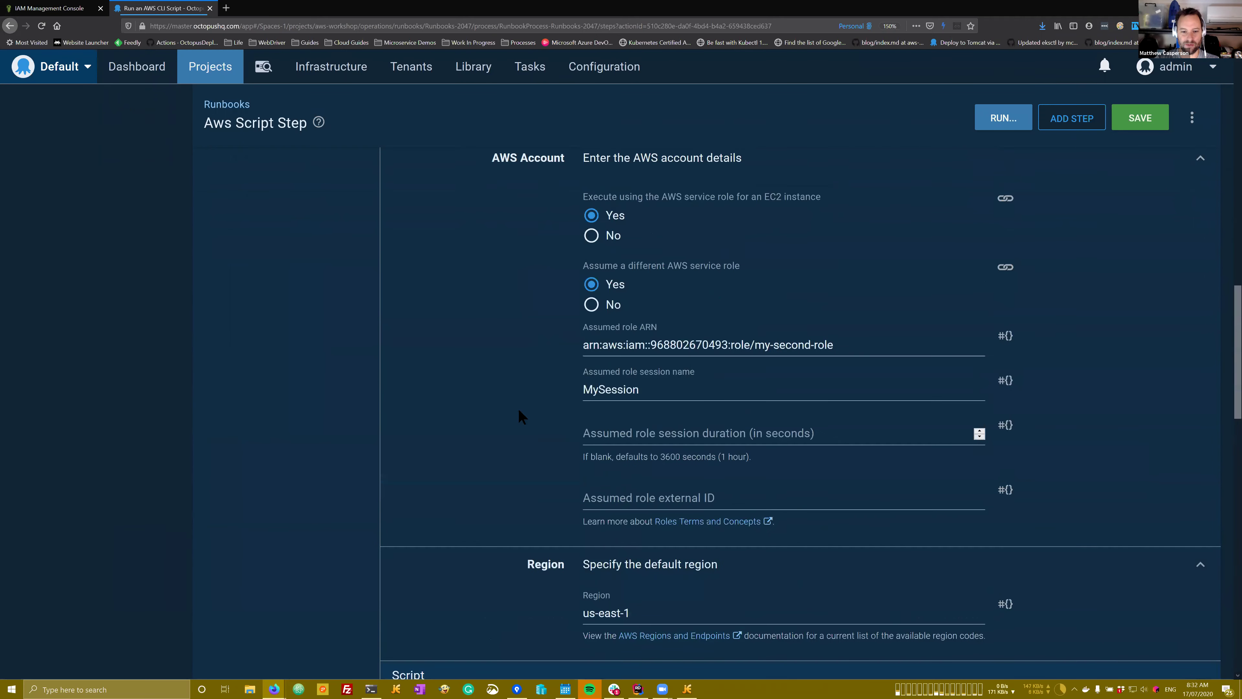
pyautogui.scroll(6, 518, 408)
pyautogui.click(650, 326)
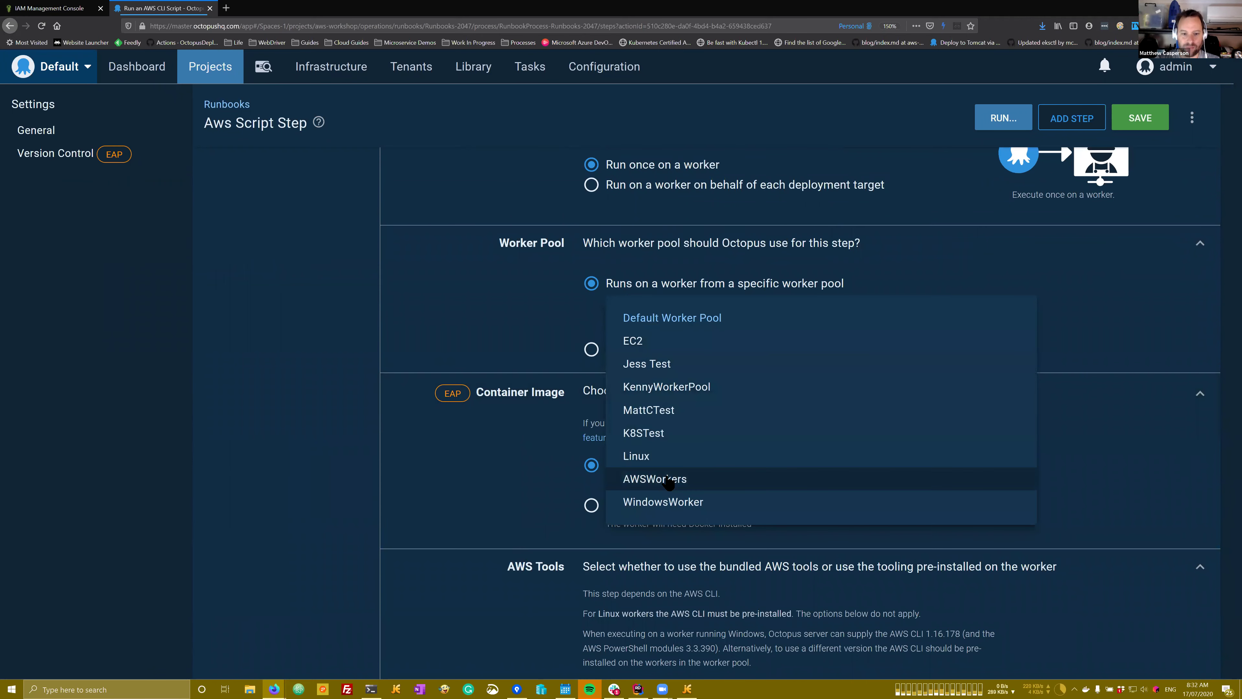
# Step: Save the step on the AWSWorkers pool and run the runbook in Dev
pyautogui.click(668, 483)
pyautogui.click(1140, 117)
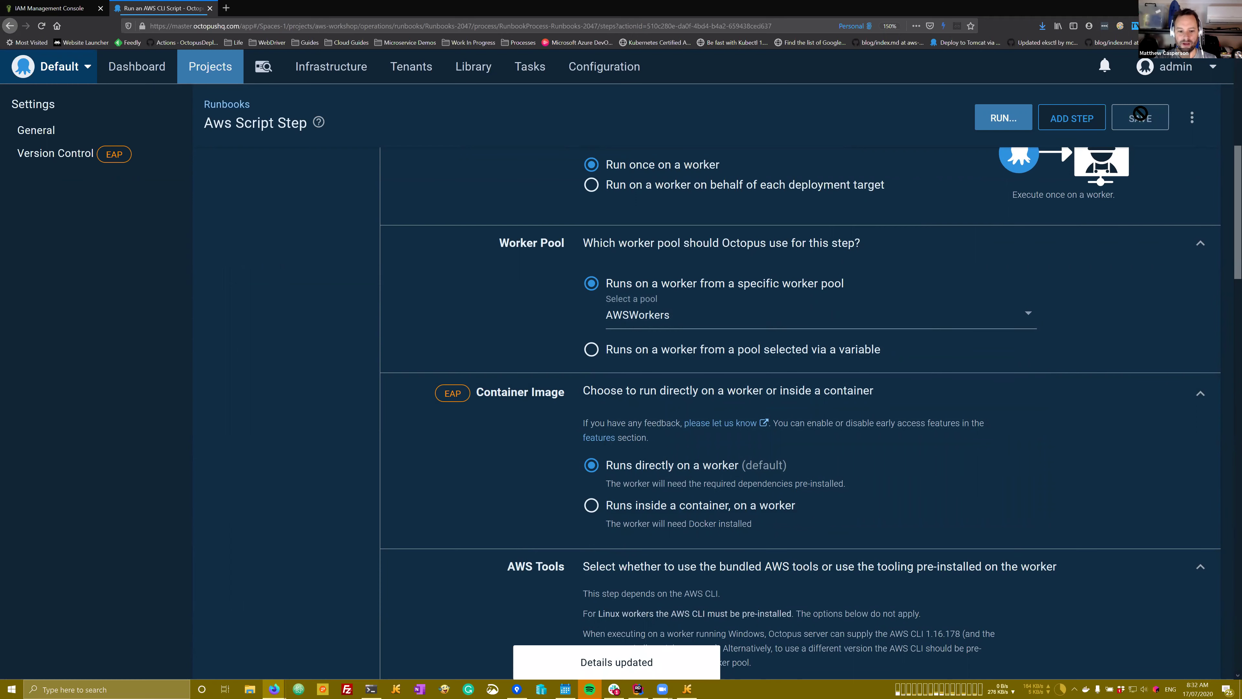
pyautogui.click(1002, 122)
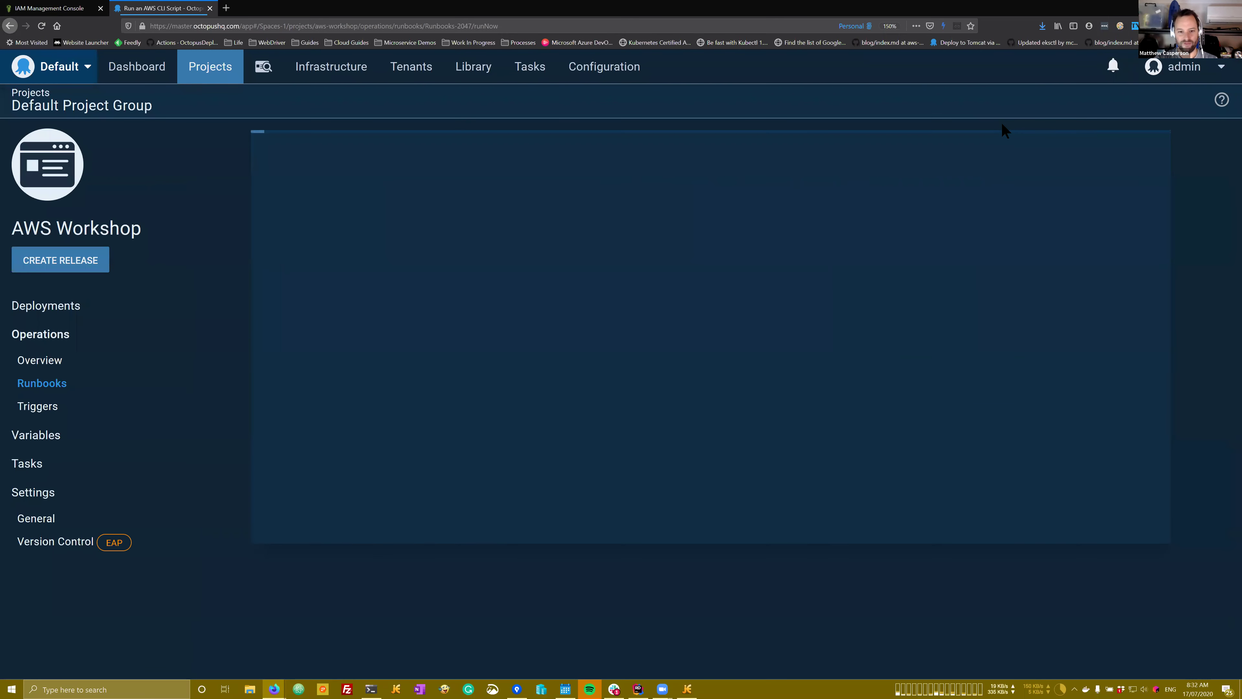
pyautogui.click(577, 266)
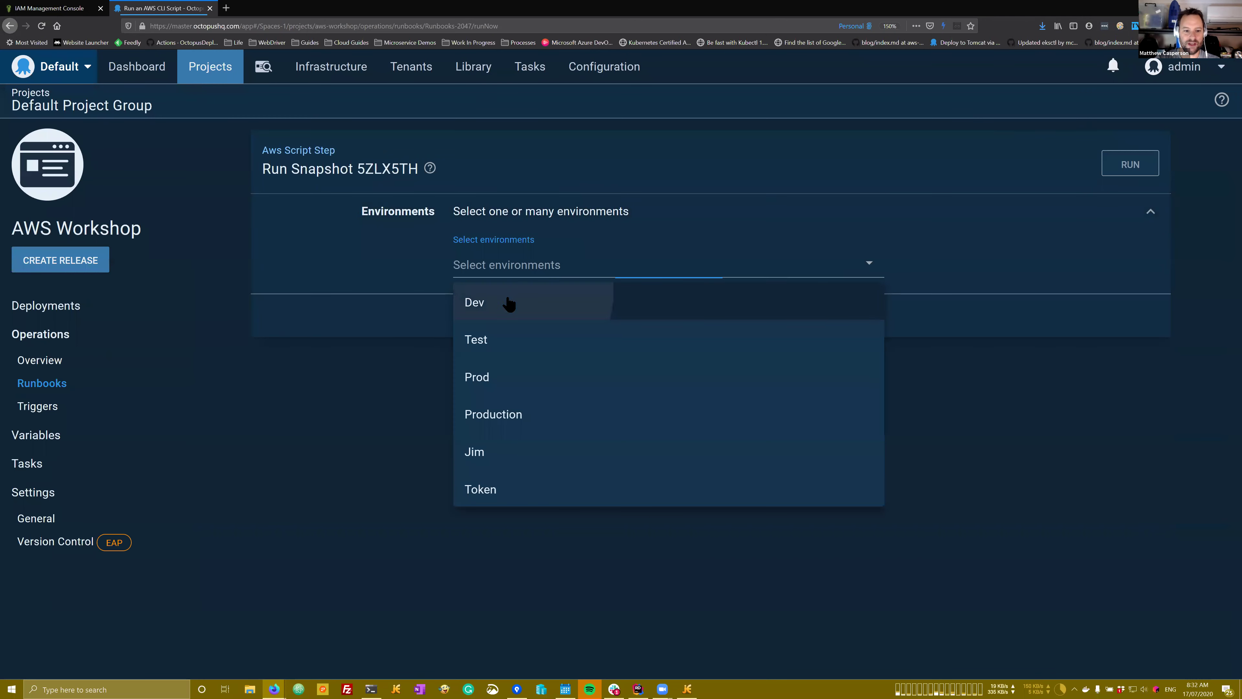
pyautogui.click(509, 303)
pyautogui.click(1125, 164)
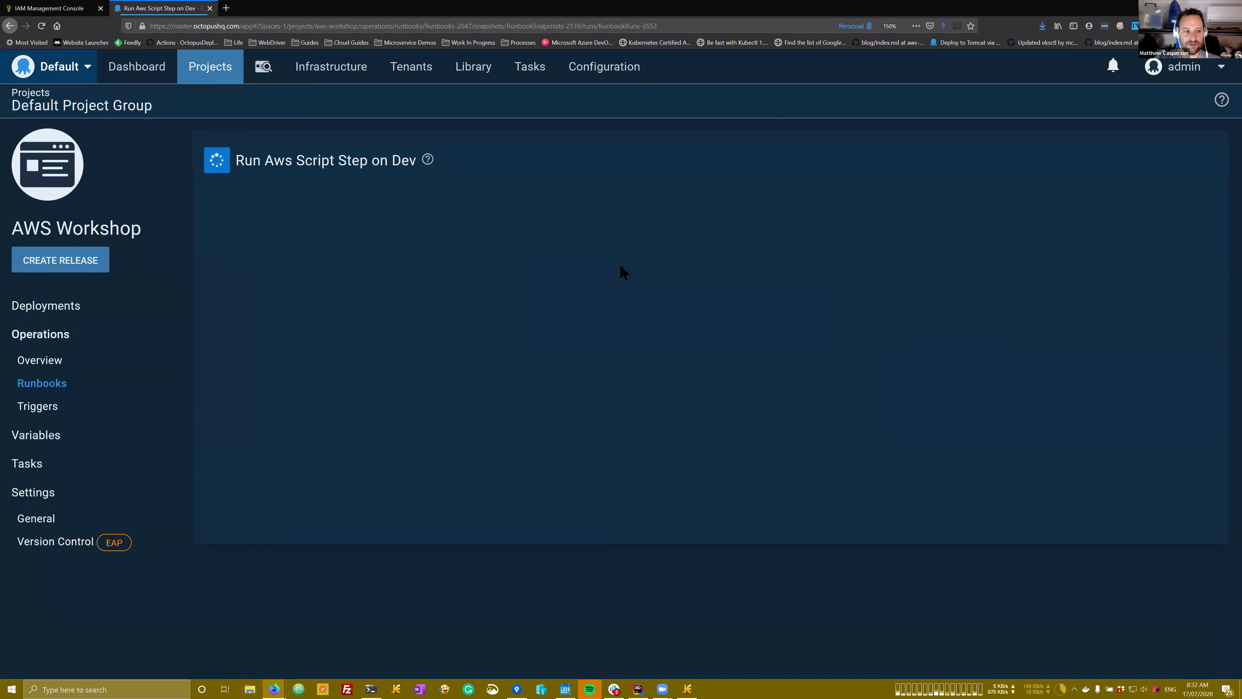
# Step: Confirm the task output's Arn shows assumed-role my-second-role
pyautogui.click(28, 11)
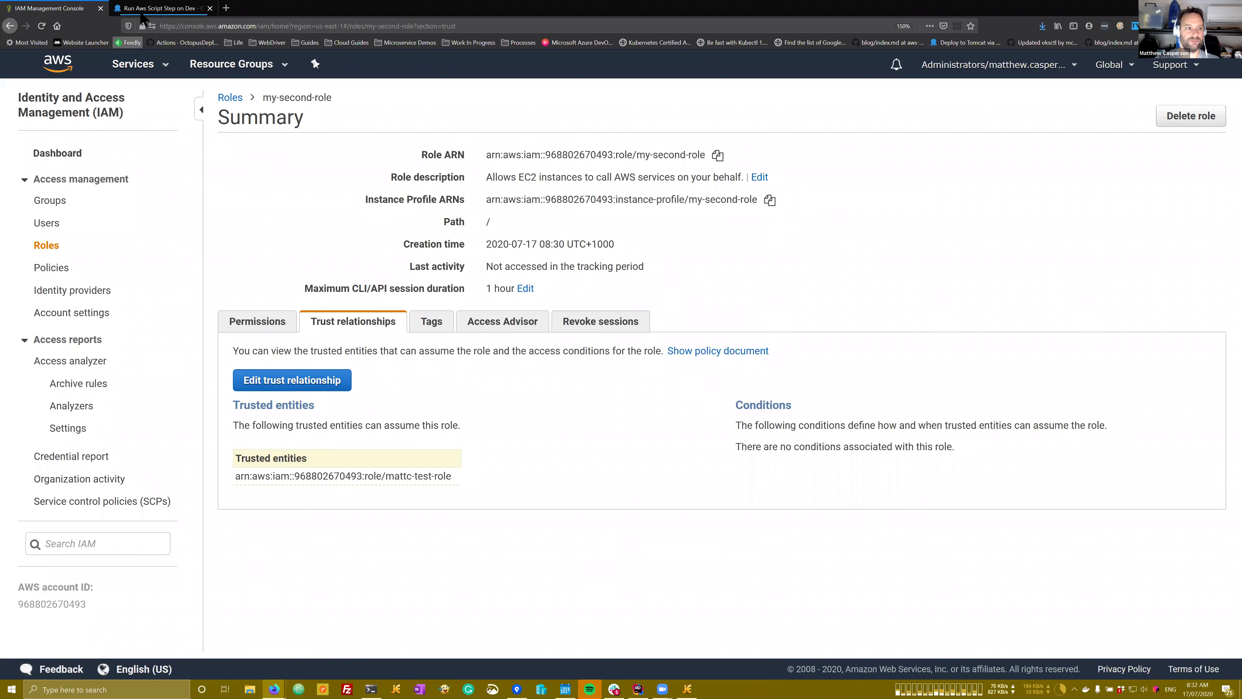
pyautogui.click(147, 8)
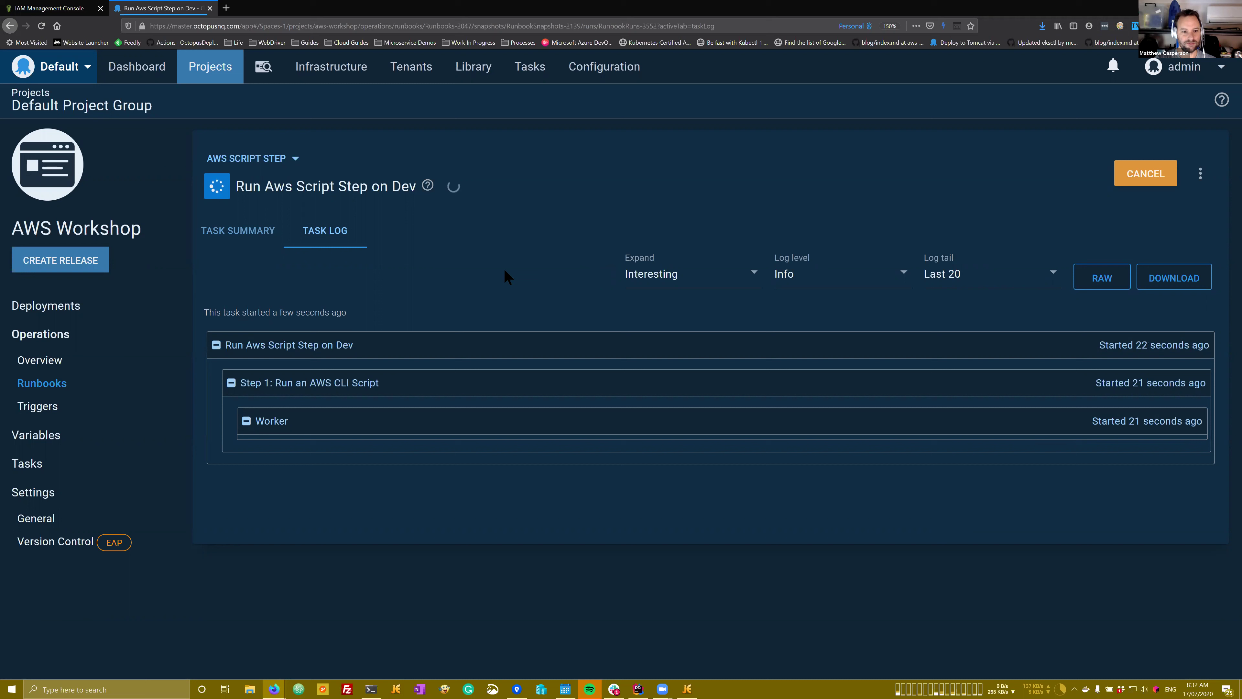
pyautogui.moveTo(540, 519); pyautogui.dragTo(620, 519)
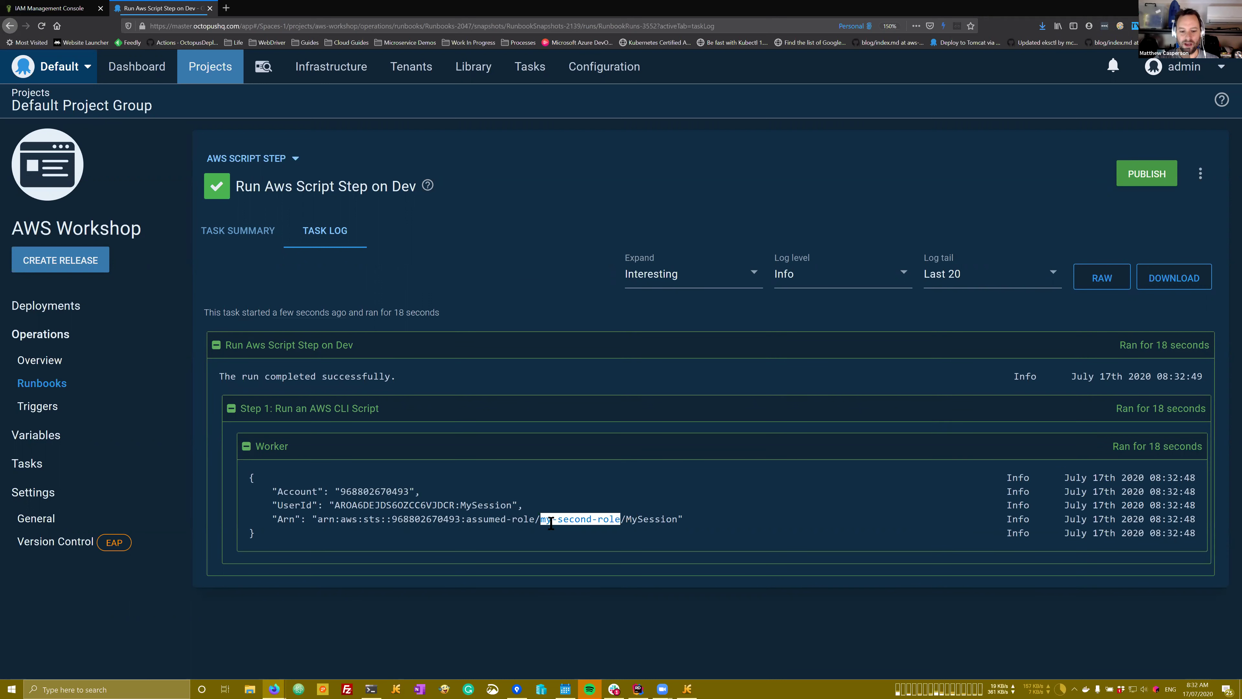
pyautogui.click(541, 520)
pyautogui.moveTo(541, 520); pyautogui.dragTo(620, 521)
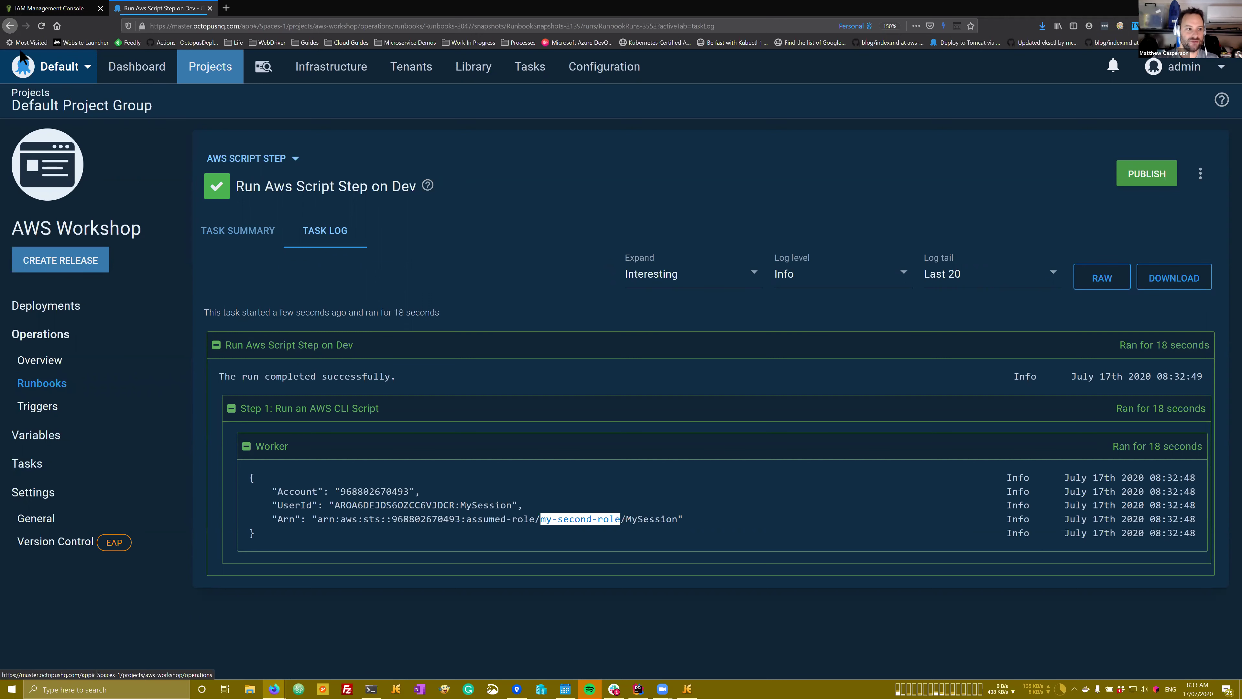
# Step: Back in the step, review the AWS account section's assumed my-second-role ARN
pyautogui.click(12, 27)
pyautogui.click(12, 26)
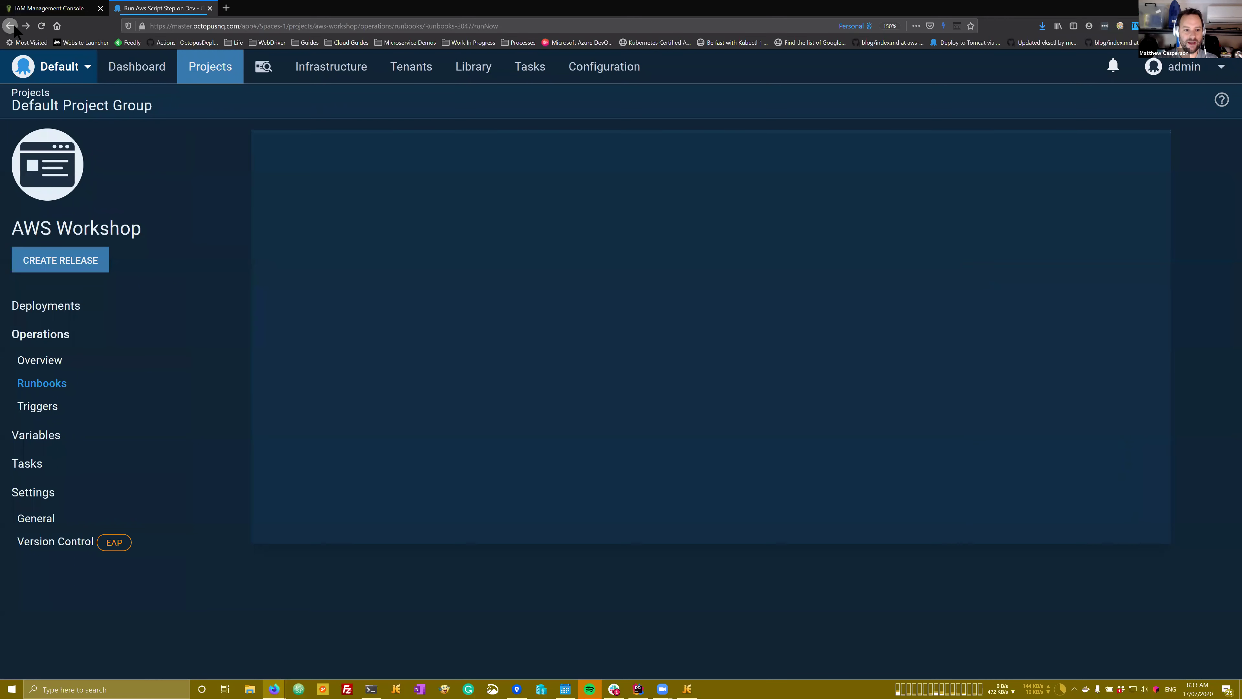
pyautogui.click(13, 27)
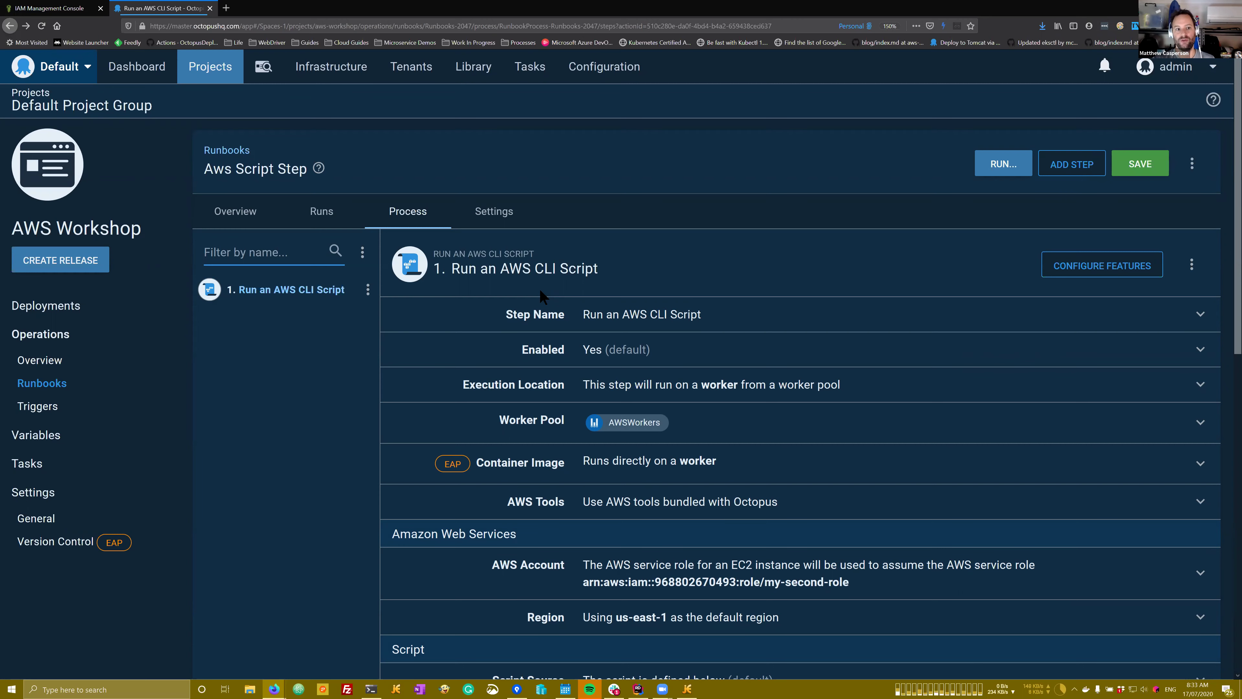
pyautogui.scroll(-5, 623, 350)
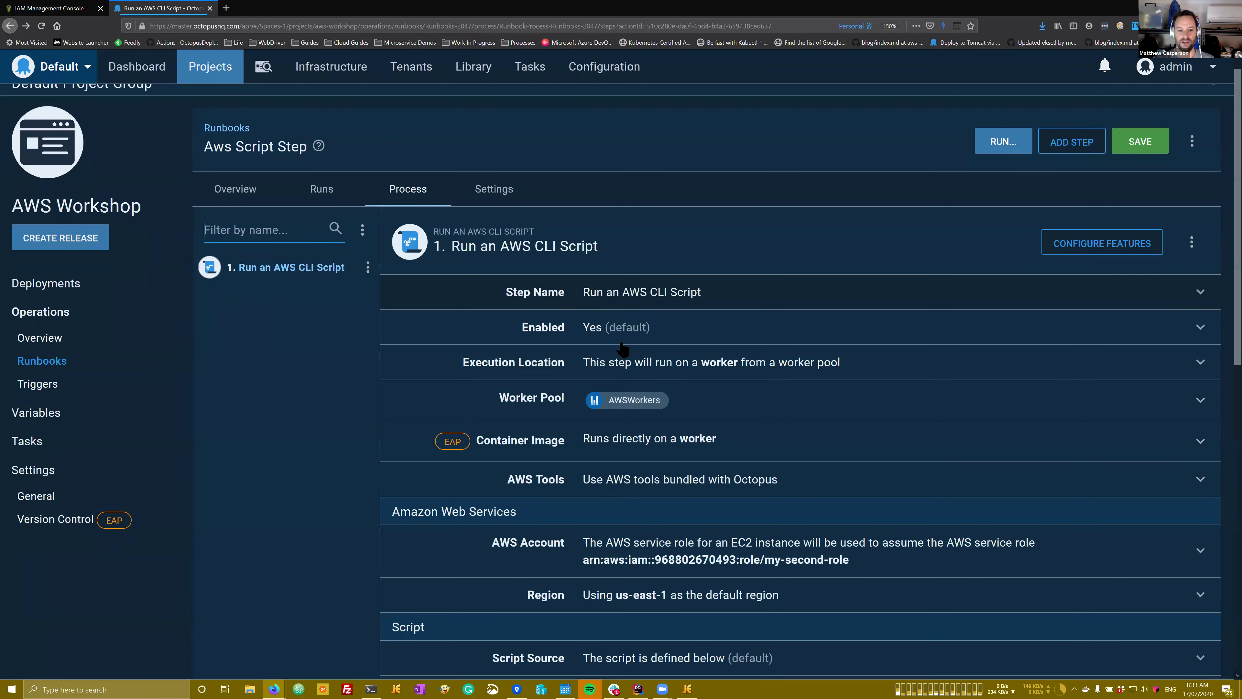
pyautogui.click(624, 346)
pyautogui.scroll(-3, 624, 346)
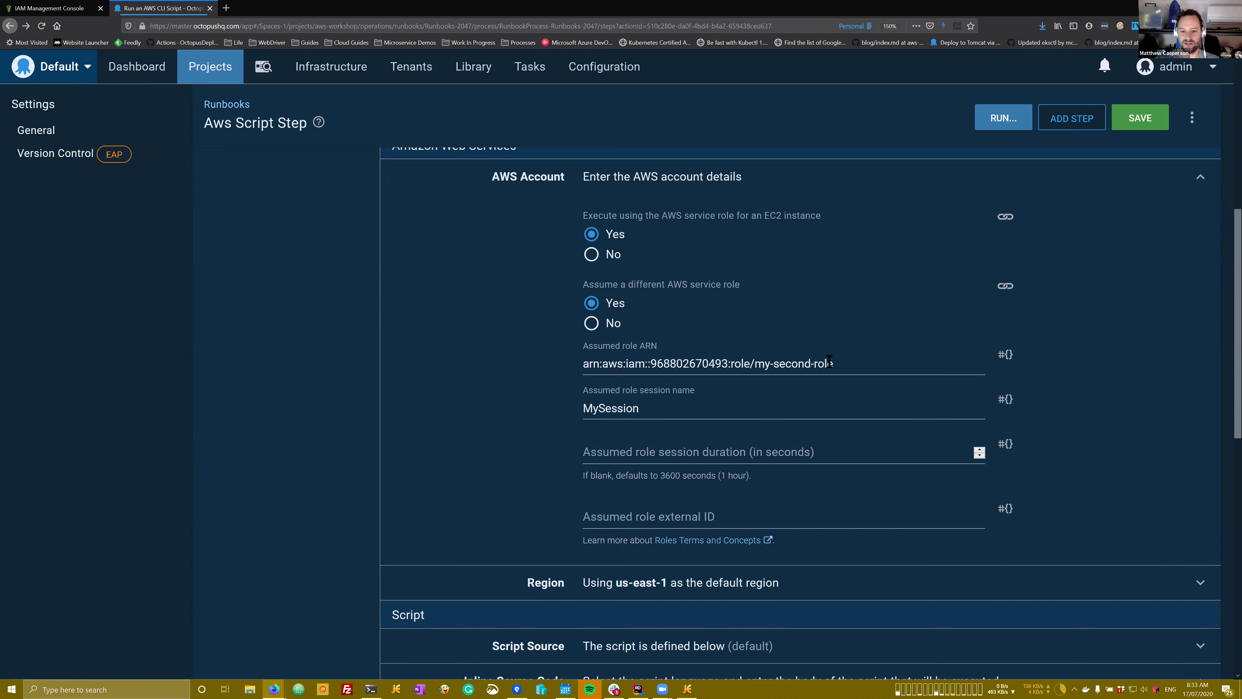
pyautogui.moveTo(833, 363); pyautogui.dragTo(755, 363)
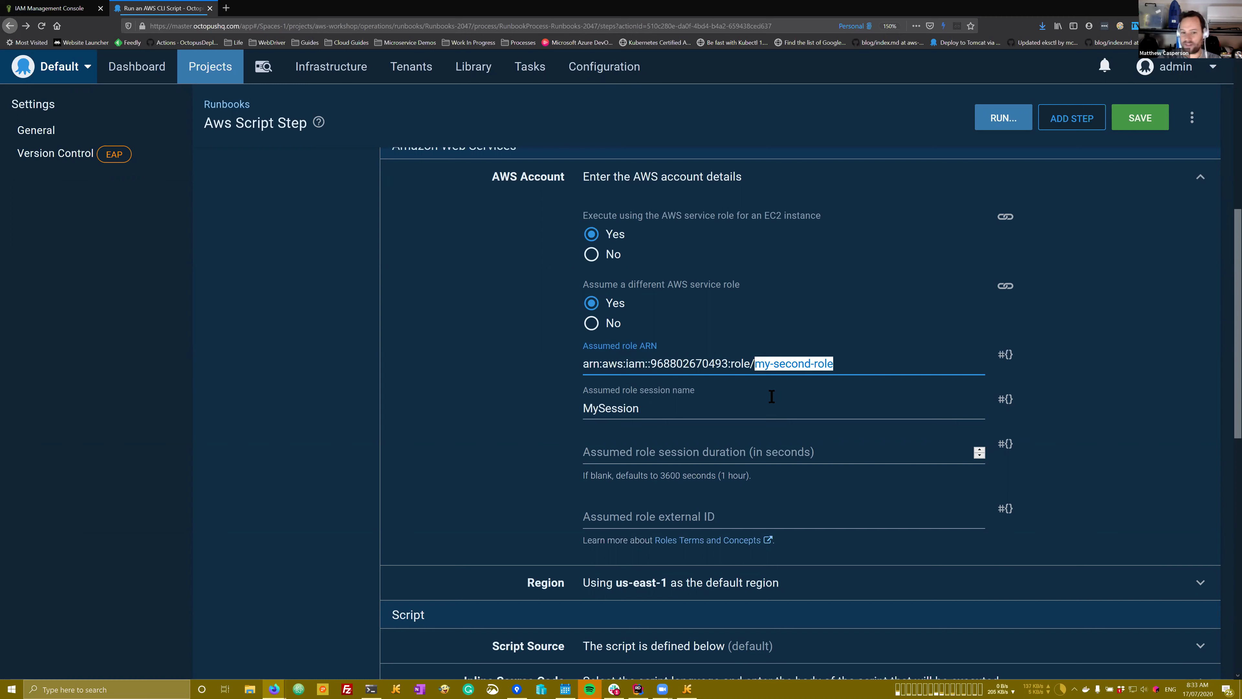
pyautogui.click(331, 66)
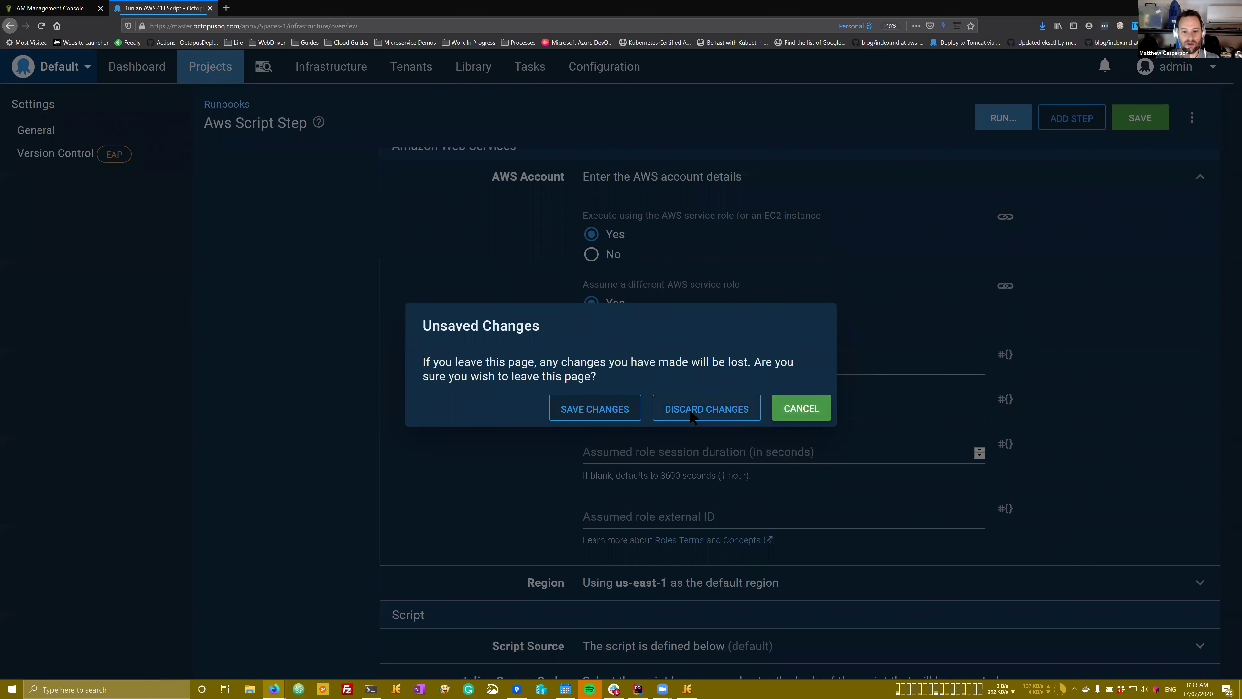
# Step: Discard runbook changes and switch the EKS target's authentication to assume a different role
pyautogui.click(696, 415)
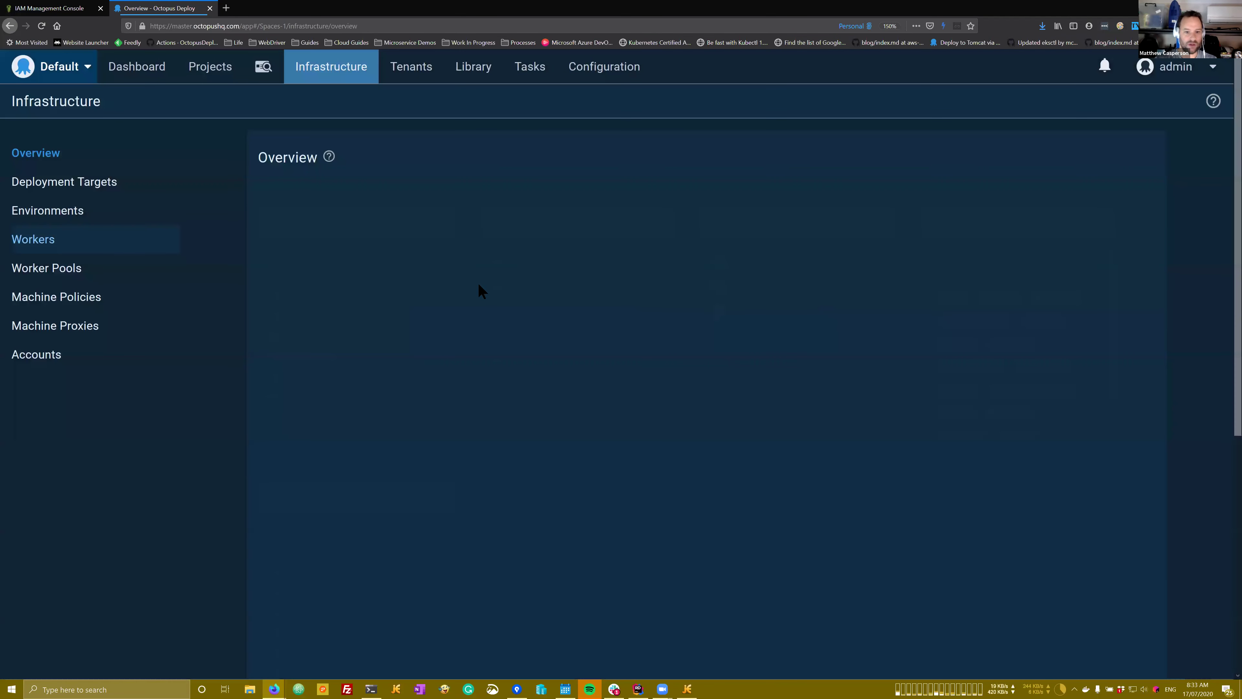
pyautogui.click(753, 260)
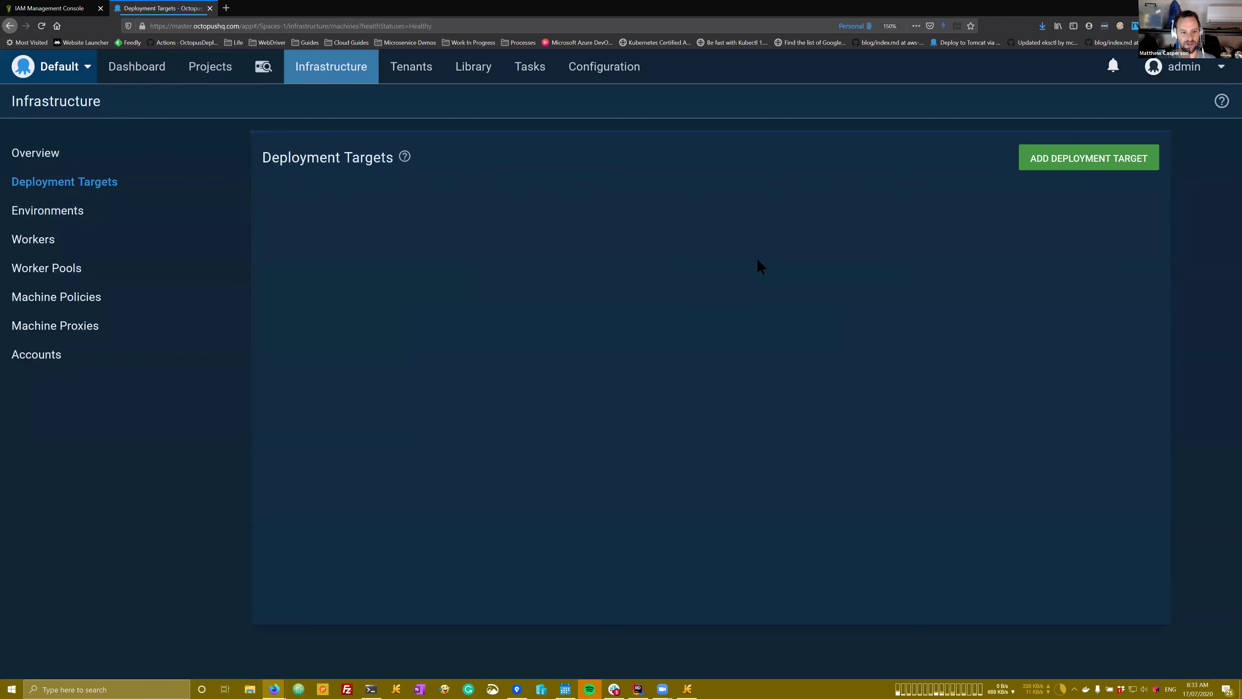
pyautogui.scroll(-1, 572, 314)
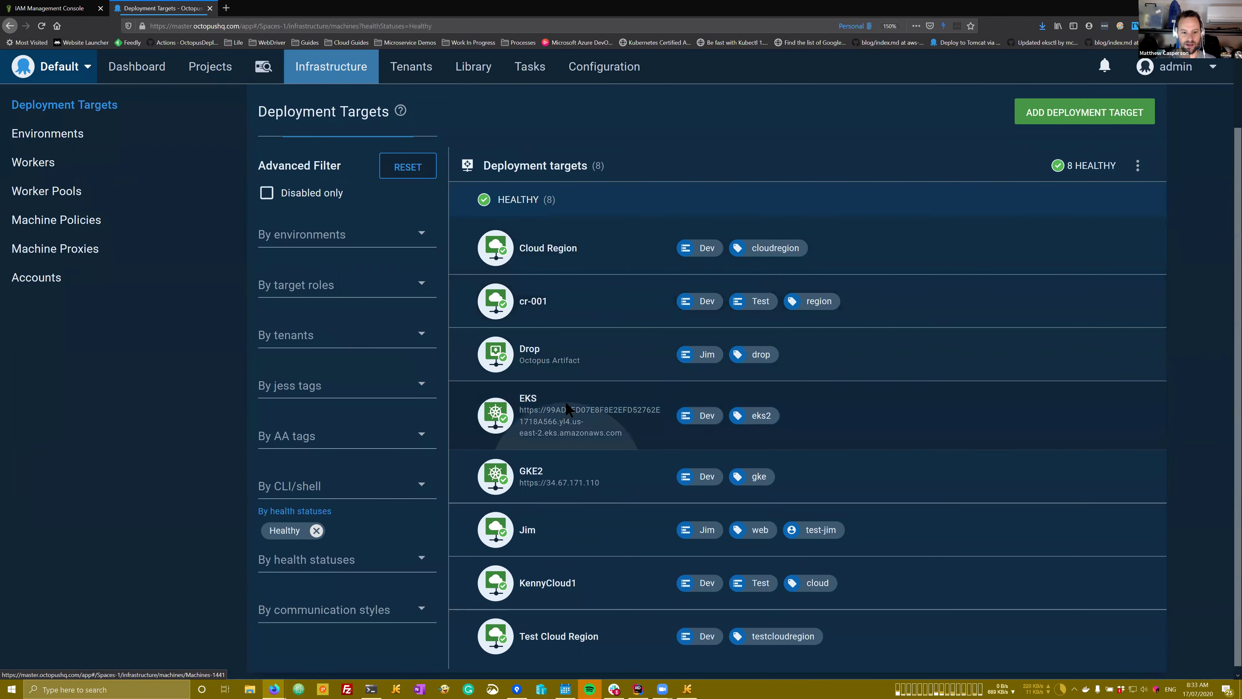
pyautogui.click(569, 411)
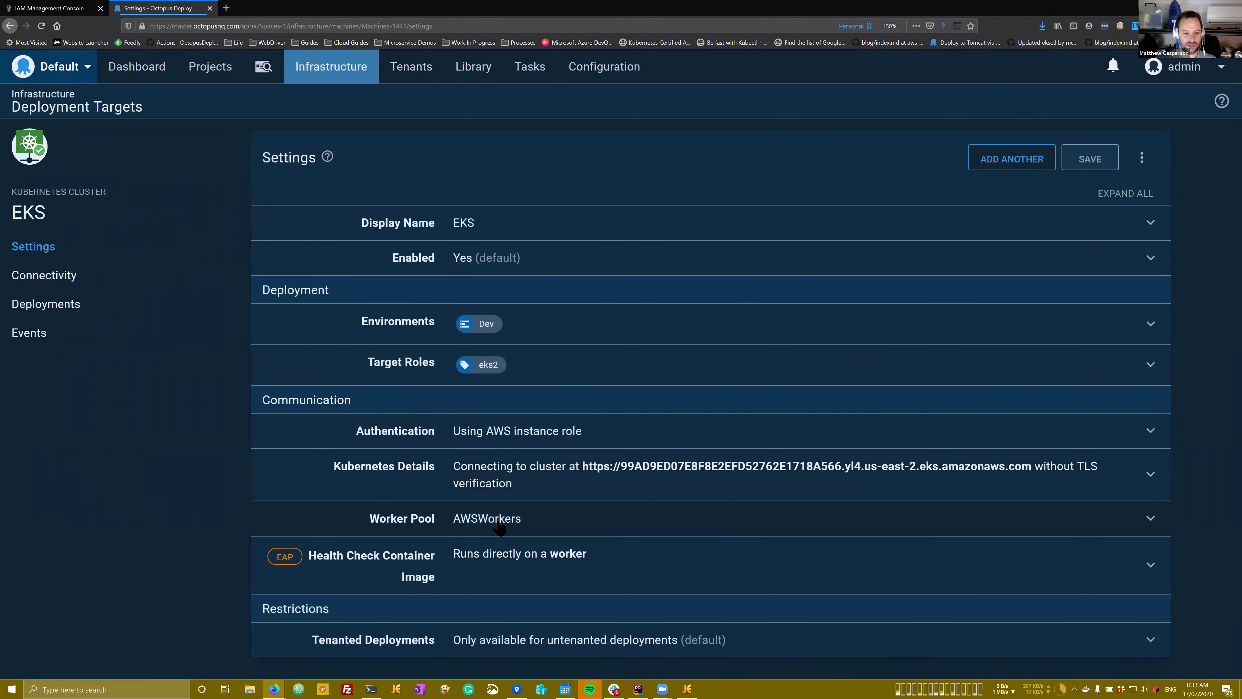
pyautogui.click(508, 480)
pyautogui.scroll(-4, 528, 244)
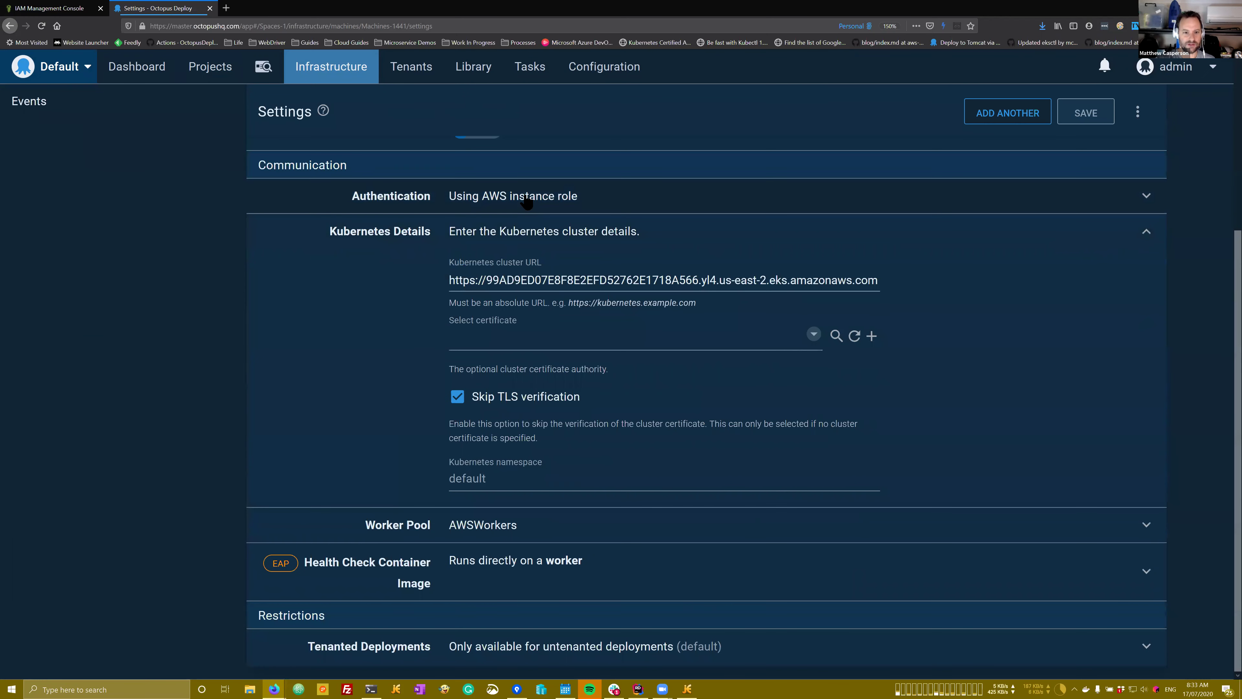
pyautogui.click(527, 199)
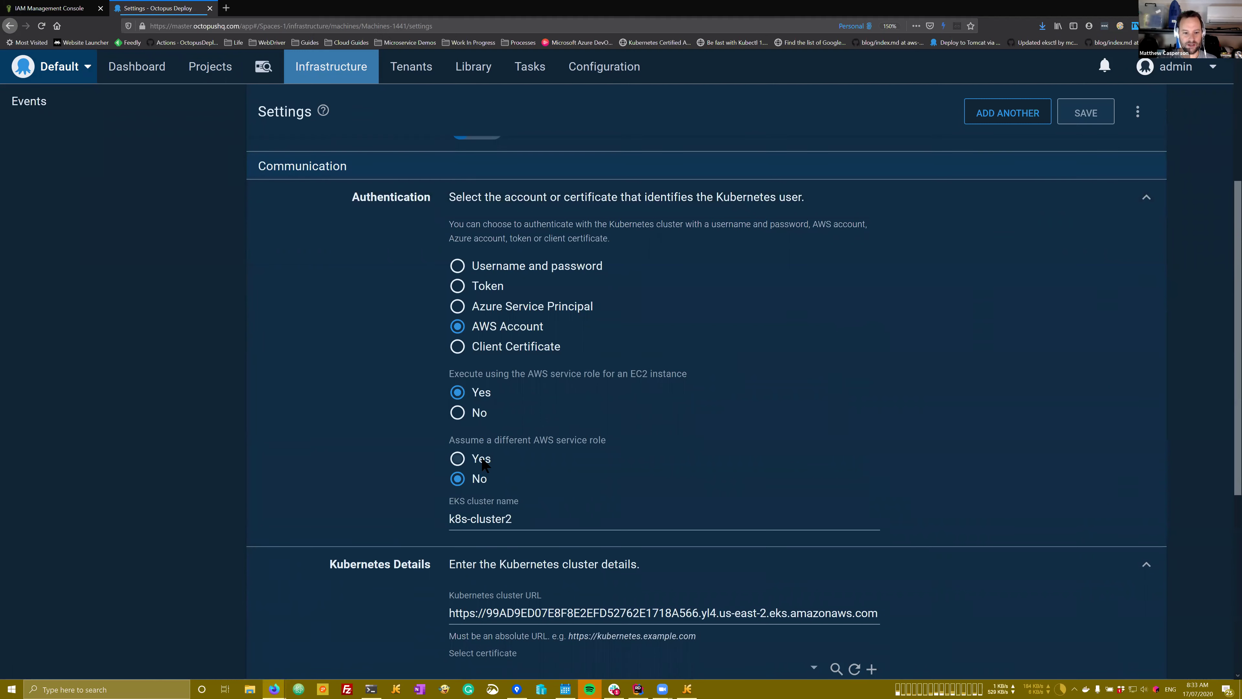
pyautogui.click(482, 459)
# Step: Enter my-second-role's ARN and session name MySession on the EKS target
pyautogui.click(59, 9)
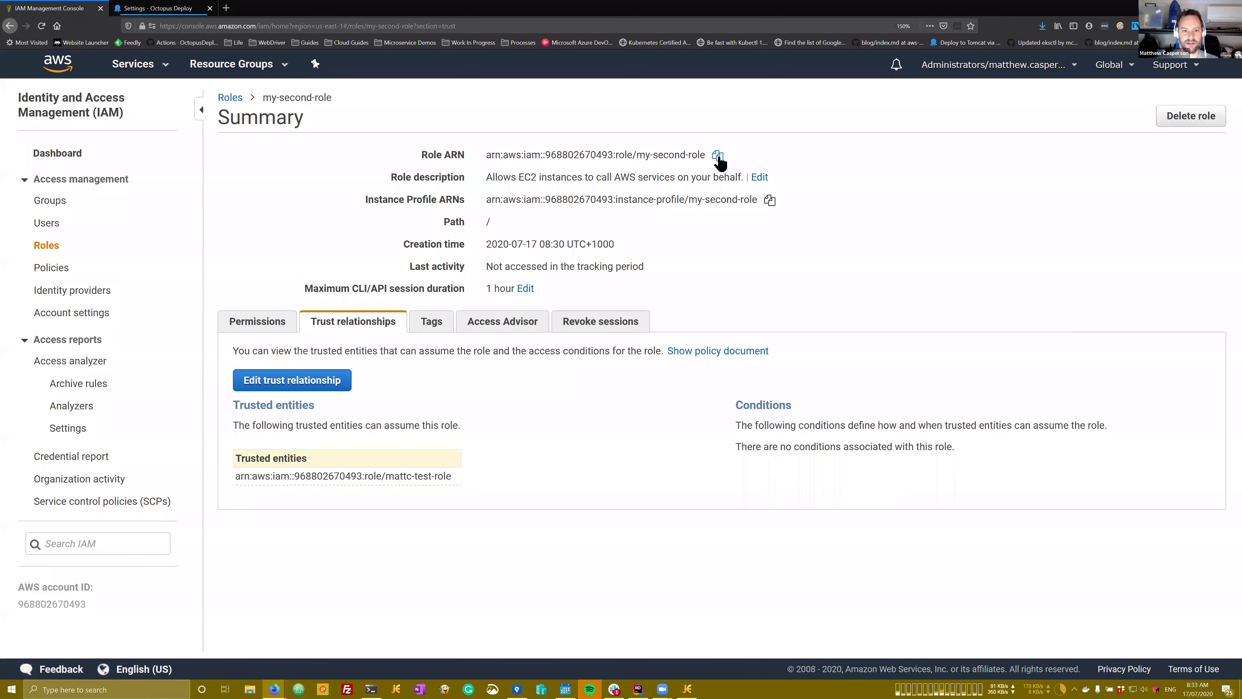
pyautogui.click(718, 156)
pyautogui.hotkey('ctrl', 'Tab')
pyautogui.click(524, 507)
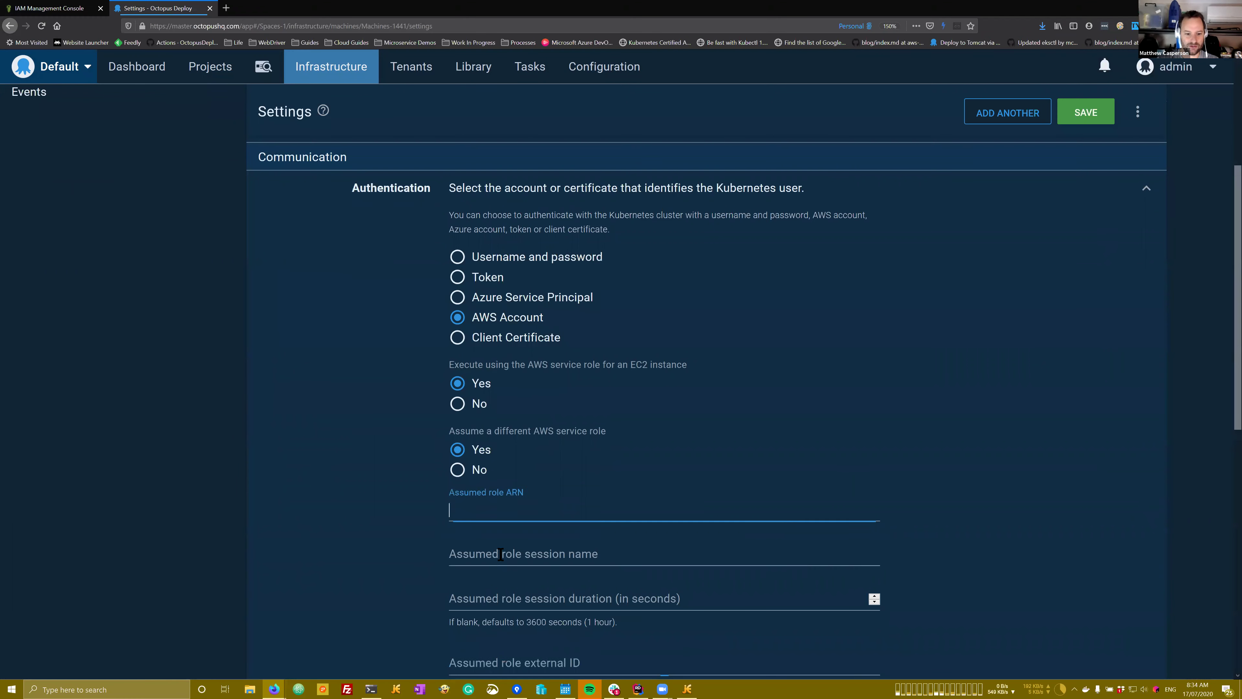
pyautogui.hotkey('ctrl', 'v')
pyautogui.click(501, 554)
pyautogui.write('MySession')
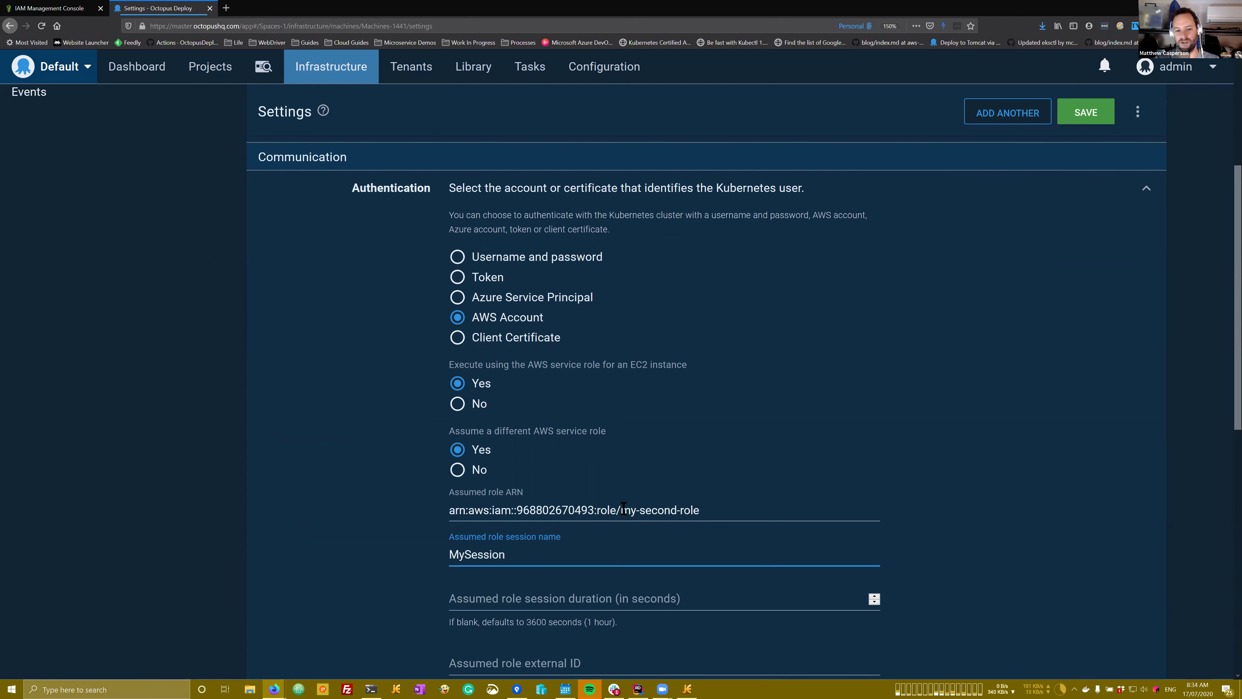
# Step: Save the EKS target's assume-role settings and open its Connectivity page
pyautogui.scroll(-5, 623, 509)
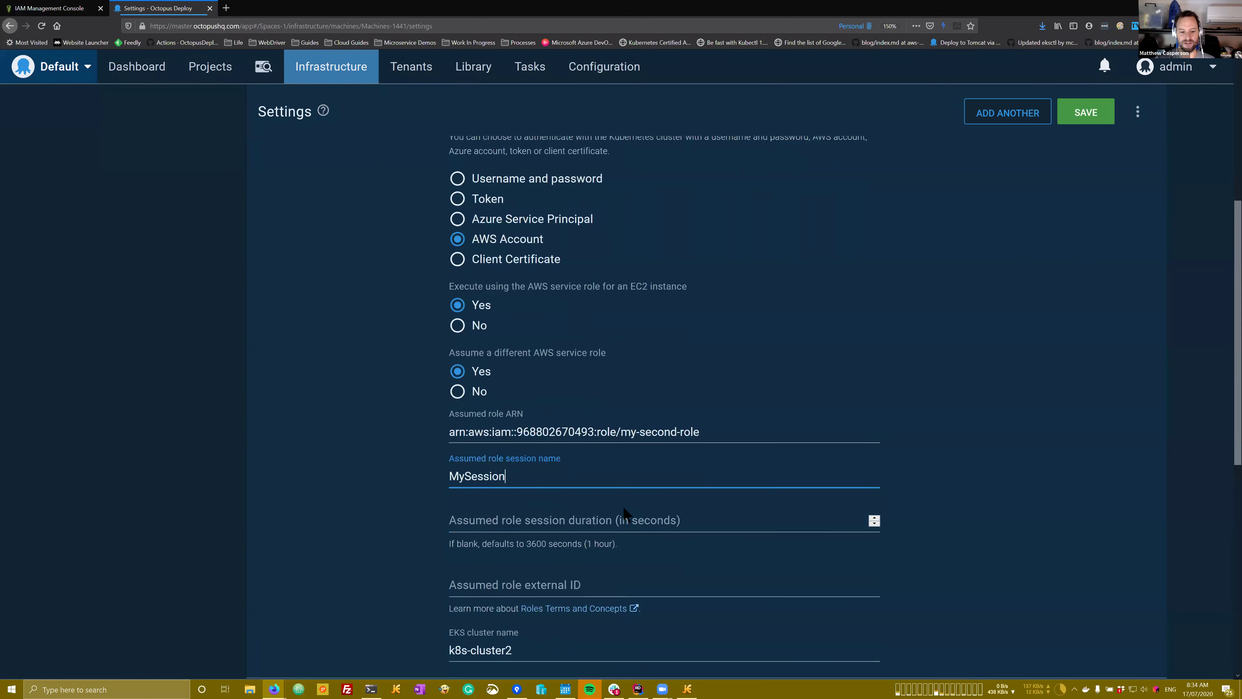
pyautogui.scroll(2, 688, 333)
pyautogui.moveTo(704, 355); pyautogui.dragTo(438, 356)
pyautogui.click(1089, 113)
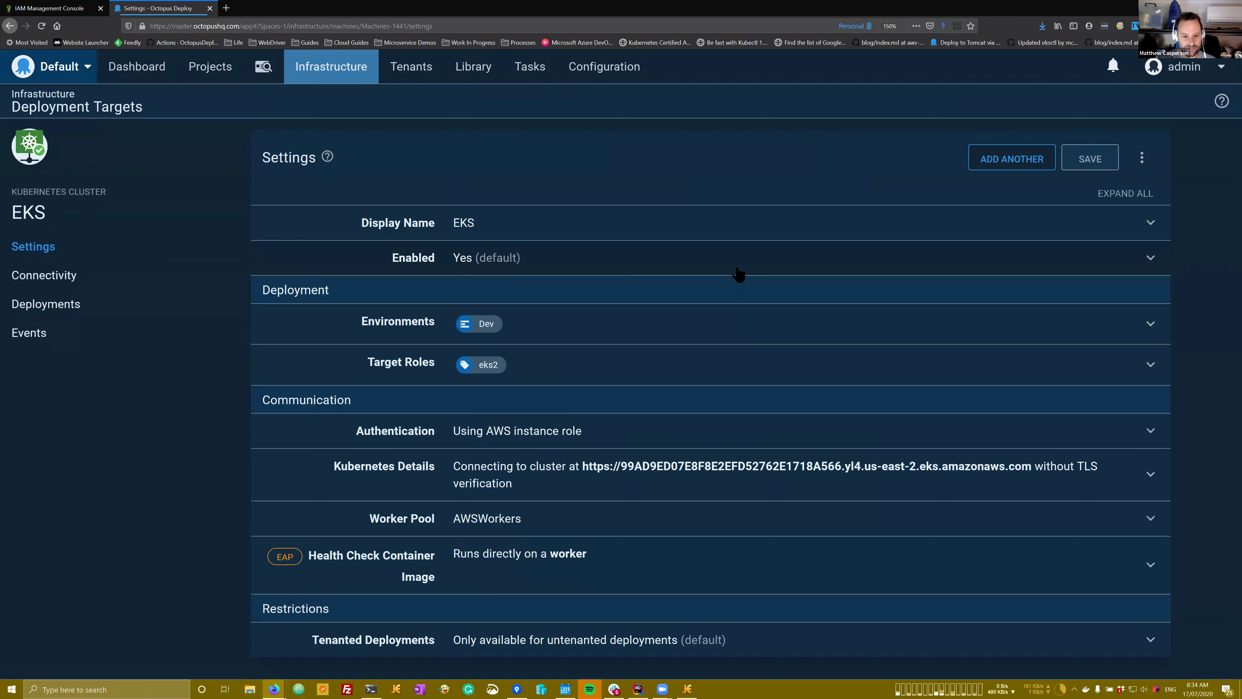
pyautogui.scroll(-2, 612, 364)
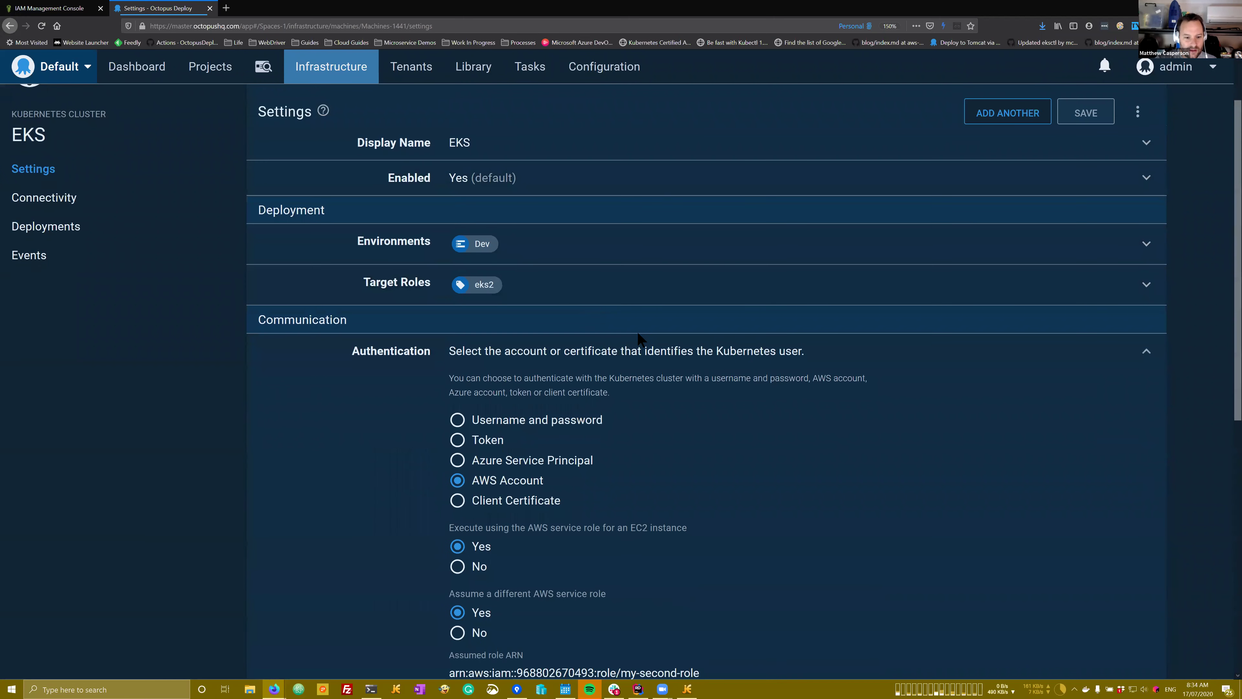
pyautogui.click(48, 200)
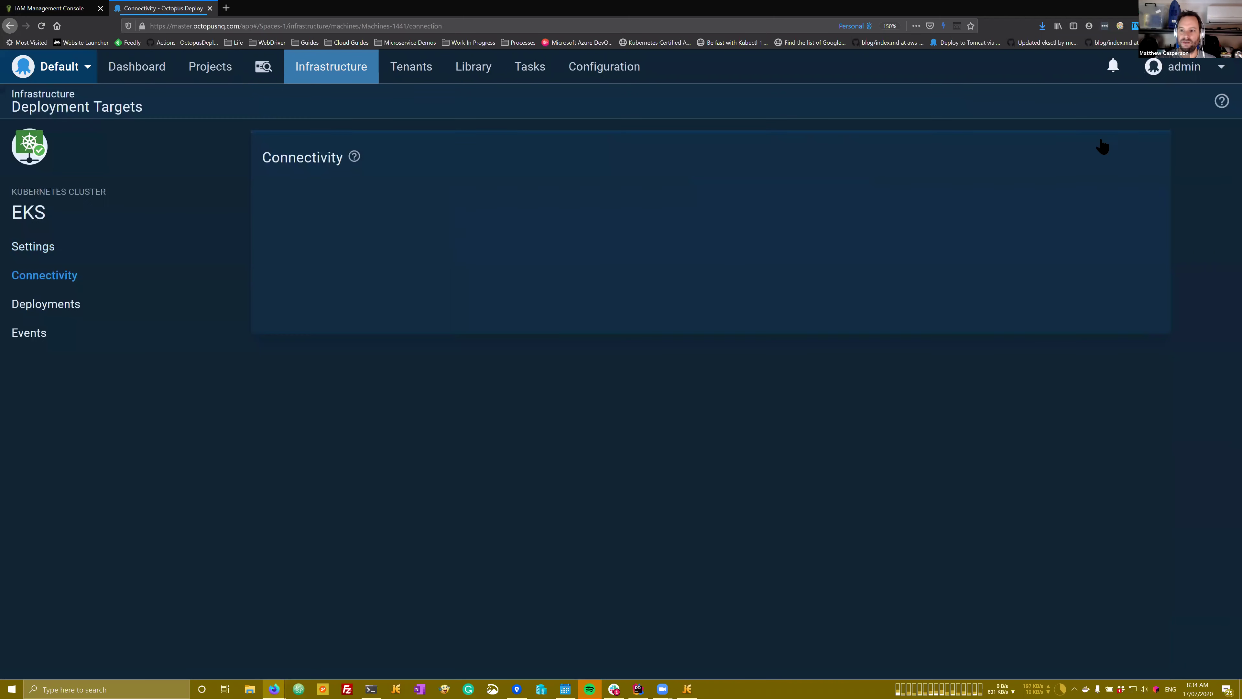
# Step: Health-check the EKS target and inspect the Unauthorized error in its task log
pyautogui.click(1118, 162)
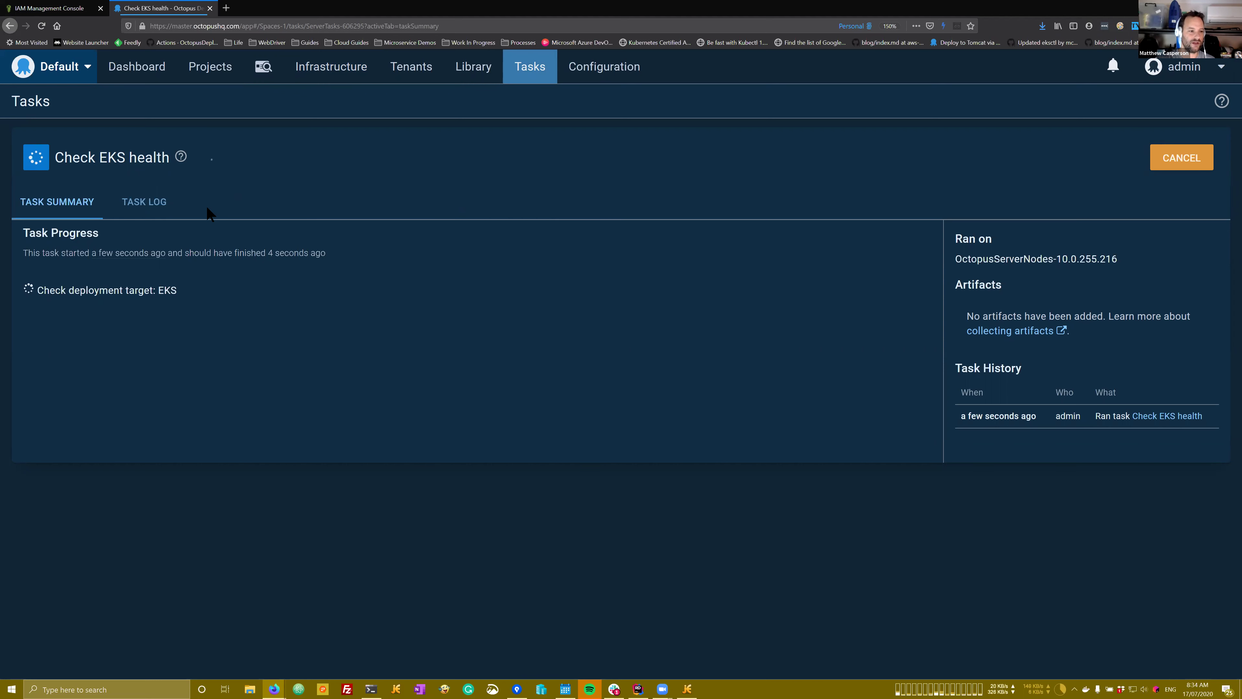
pyautogui.click(150, 206)
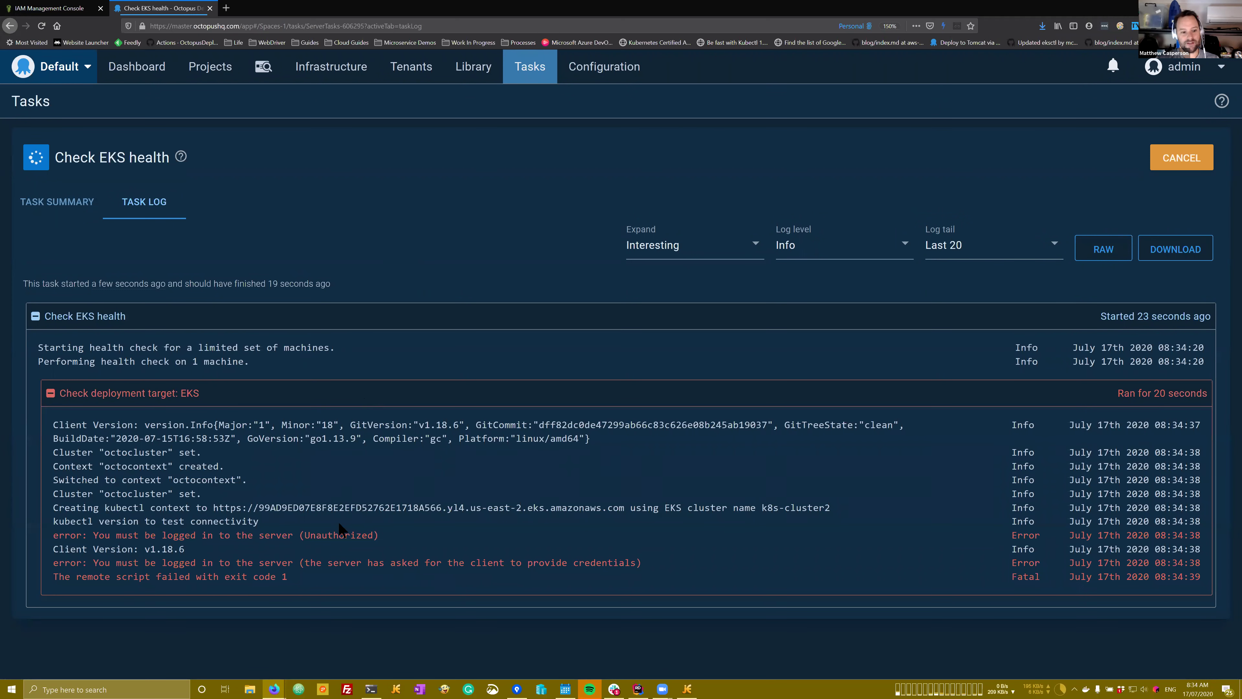
pyautogui.doubleClick(337, 535)
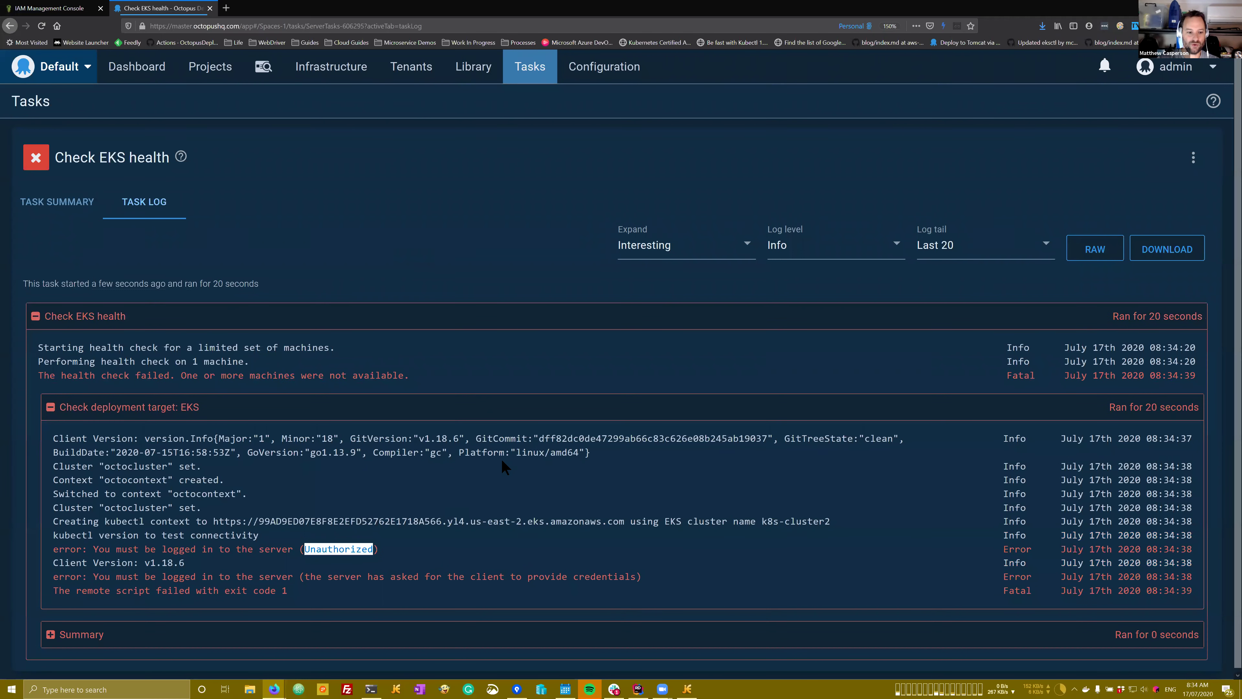
pyautogui.click(345, 547)
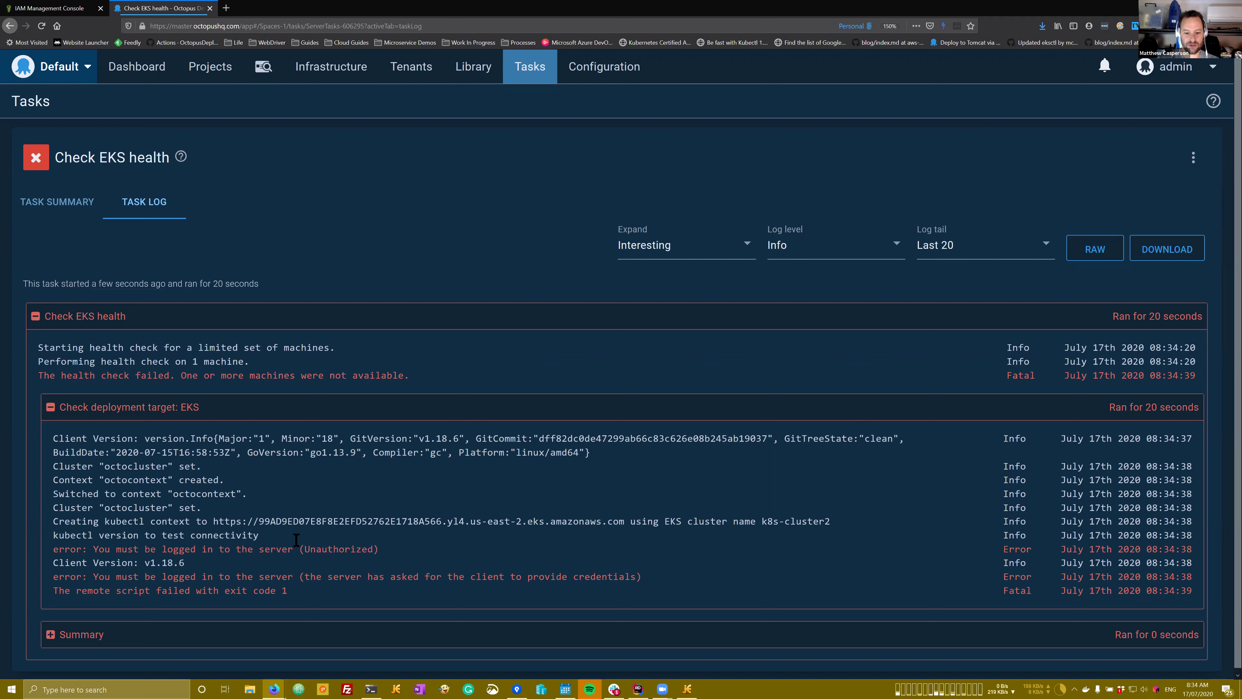
# Step: Duplicate the mattc-test-role mapping entry in output.yaml
pyautogui.click(686, 689)
pyautogui.moveTo(148, 180); pyautogui.dragTo(30, 148)
pyautogui.hotkey('ctrl', 'c')
pyautogui.click(150, 179)
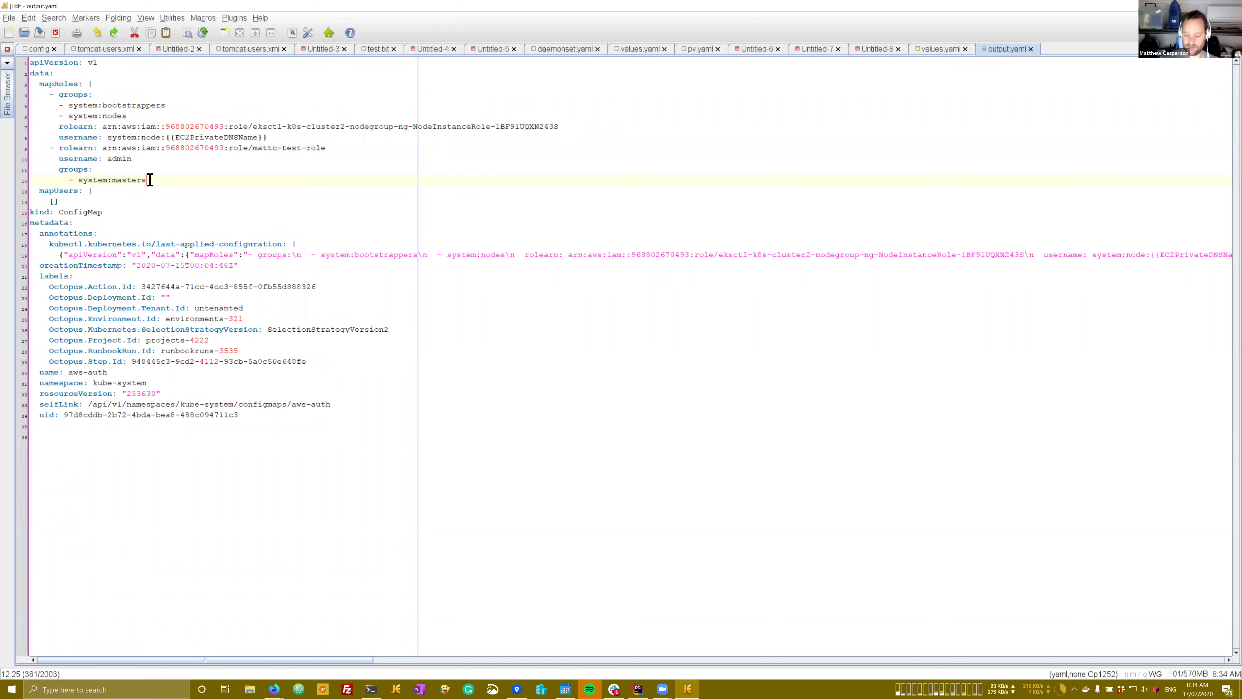
pyautogui.press('Return')
pyautogui.hotkey('shift', 'Home')
pyautogui.hotkey('ctrl', 'v')
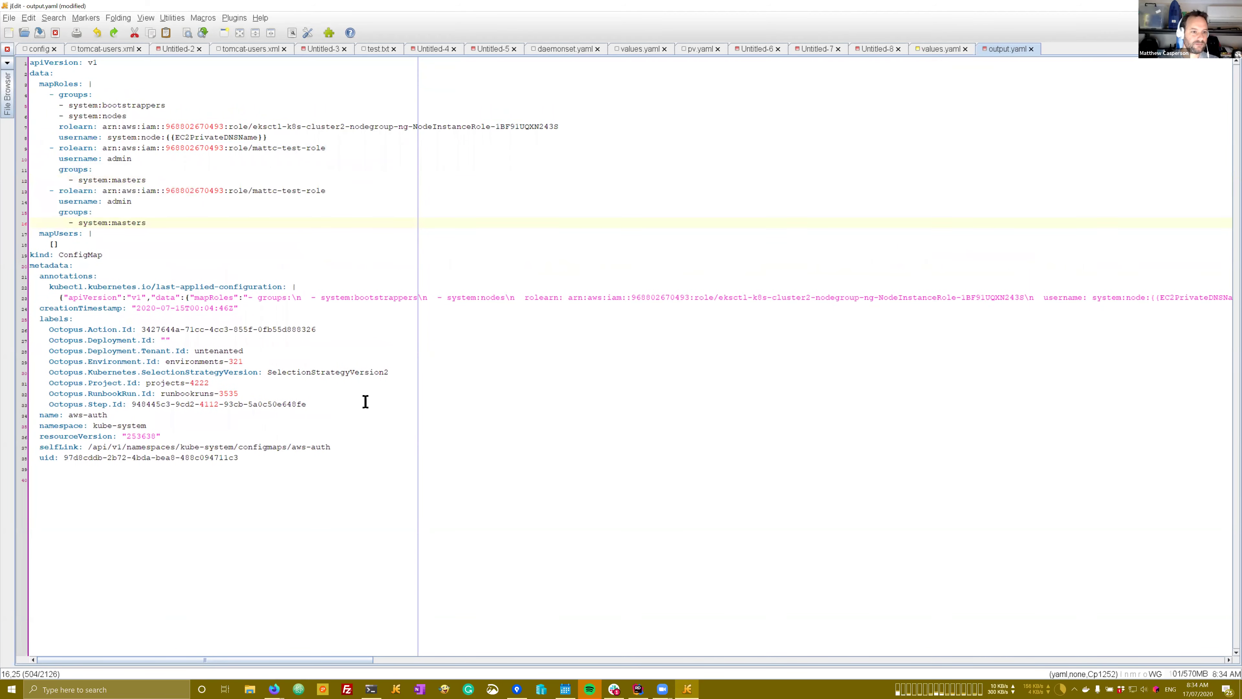
# Step: Replace the duplicated entry's role ARN with the my-second-role ARN copied from IAM
pyautogui.moveTo(274, 689)
pyautogui.click(346, 631)
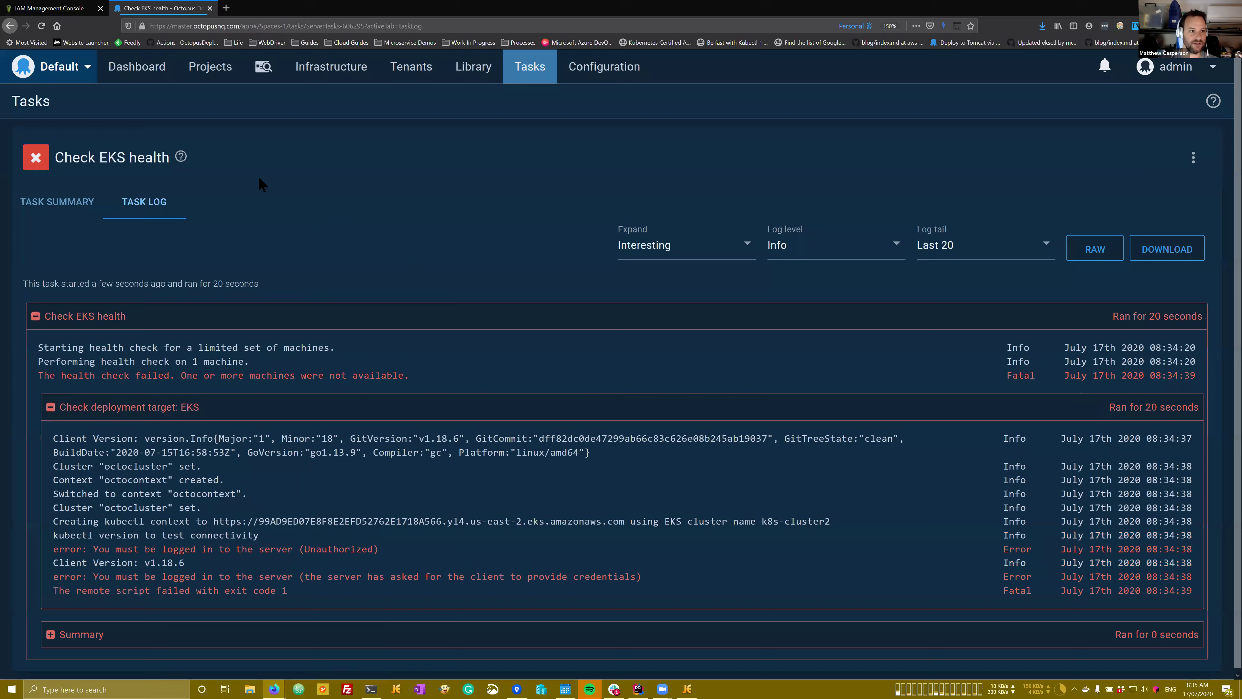
pyautogui.hotkey('ctrl', 'Tab')
pyautogui.click(717, 156)
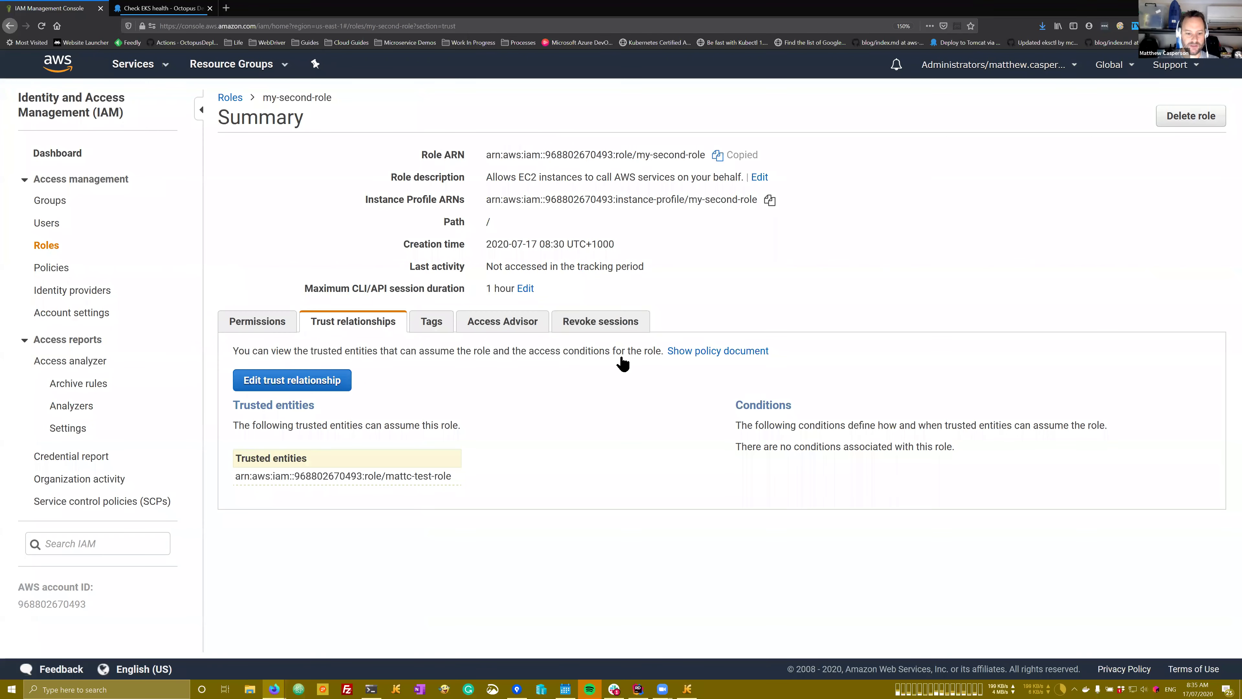
pyautogui.click(687, 690)
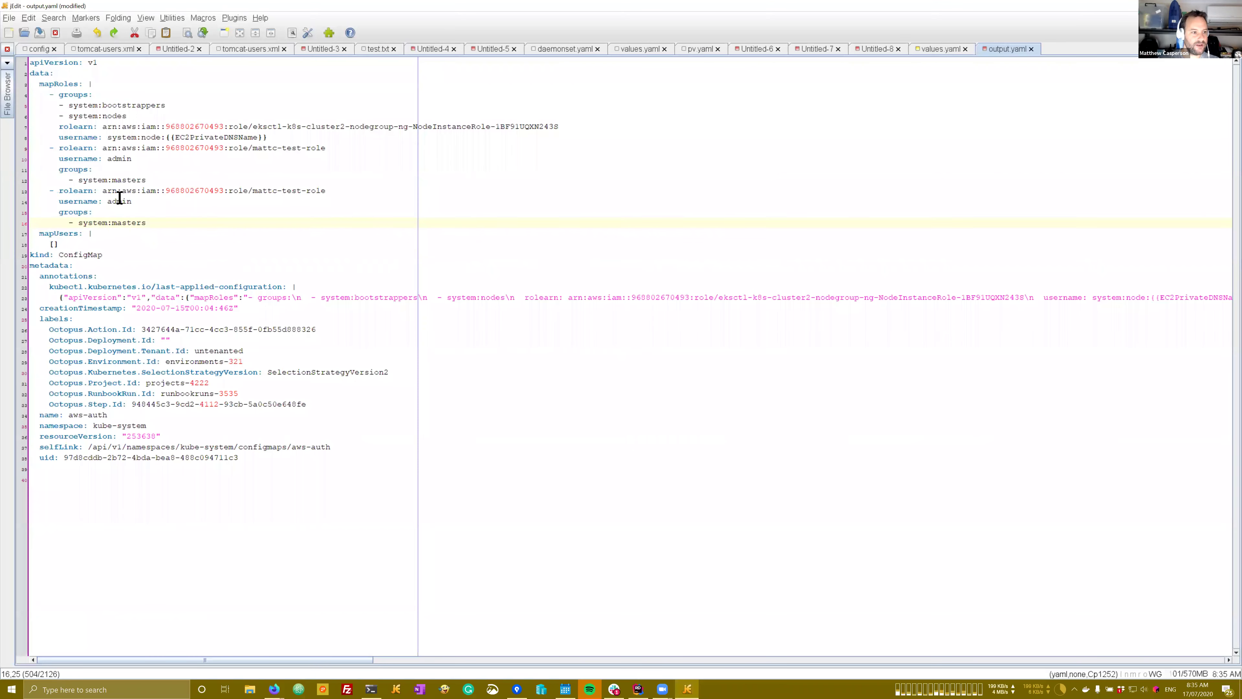
pyautogui.moveTo(102, 190); pyautogui.dragTo(327, 189)
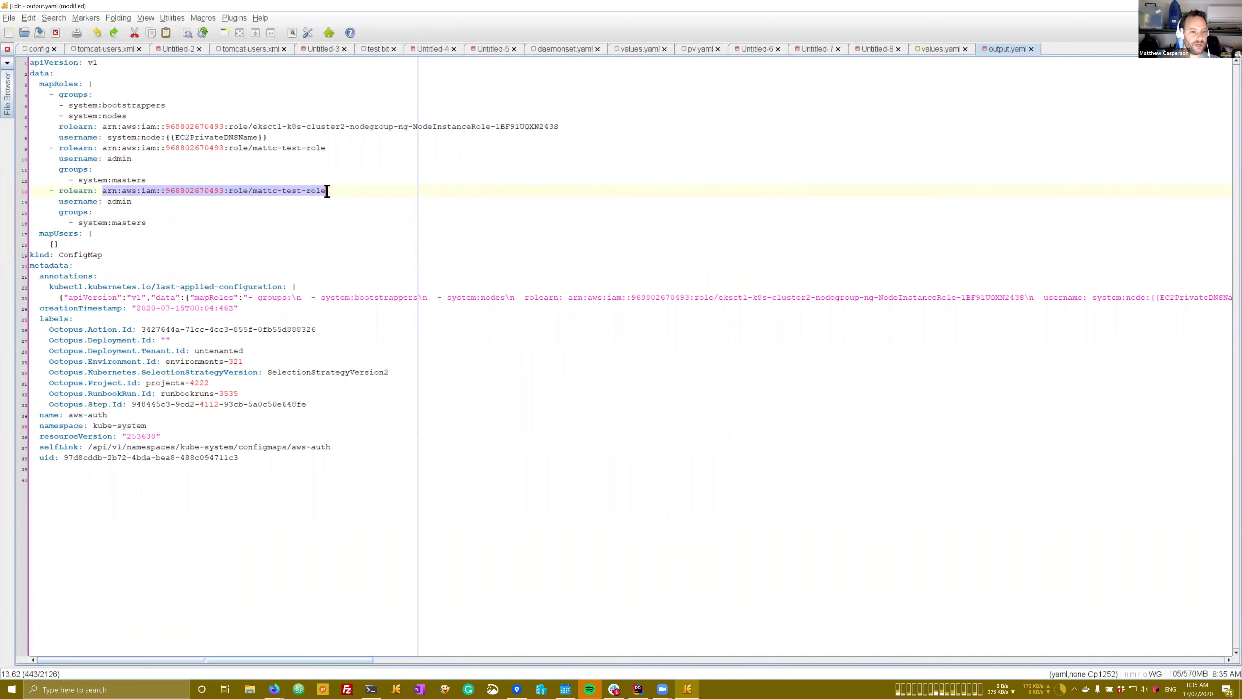
pyautogui.hotkey('ctrl', 'v')
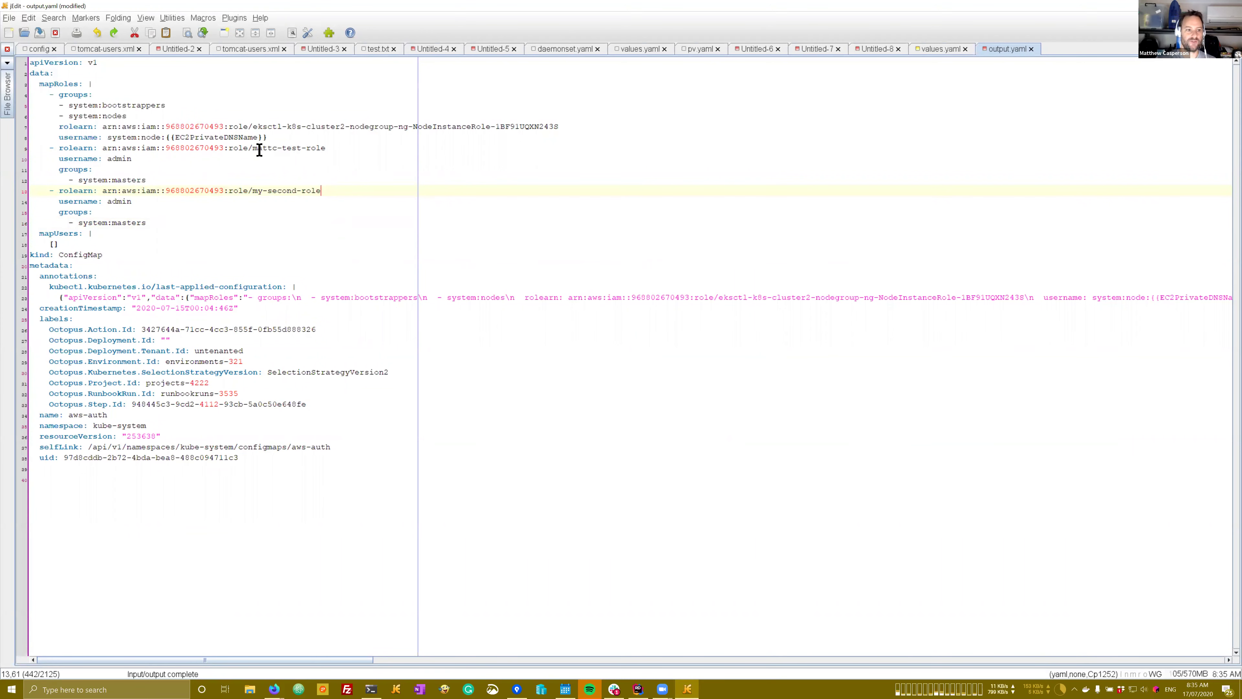
pyautogui.moveTo(253, 148); pyautogui.dragTo(327, 148)
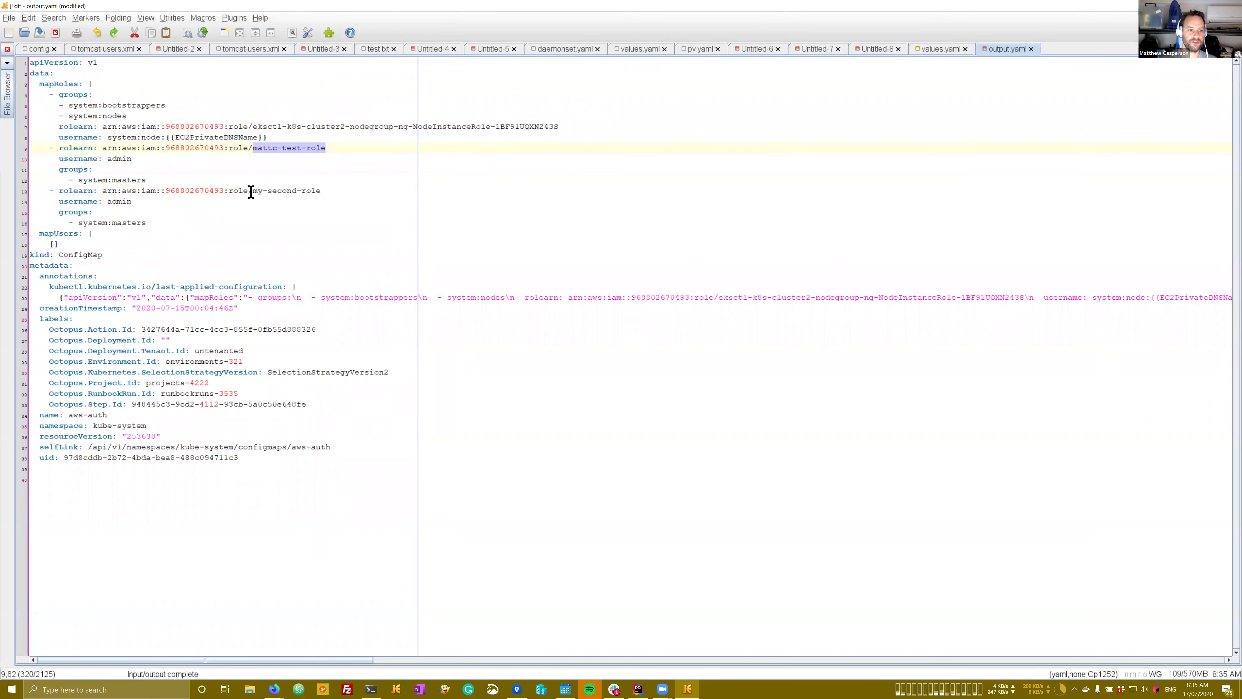
pyautogui.moveTo(252, 190); pyautogui.dragTo(322, 190)
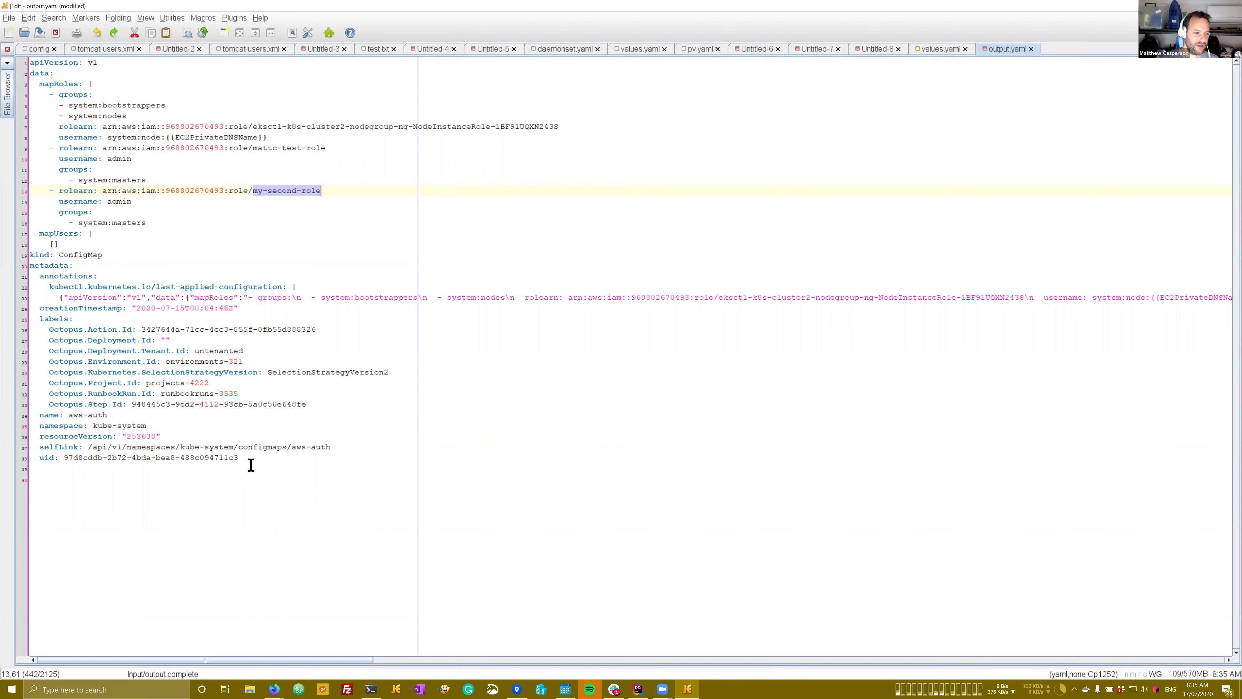
# Step: Delete the resourceVersion, selfLink, uid lines and the annotations, timestamp and labels block, then select all
pyautogui.moveTo(251, 465); pyautogui.dragTo(25, 443)
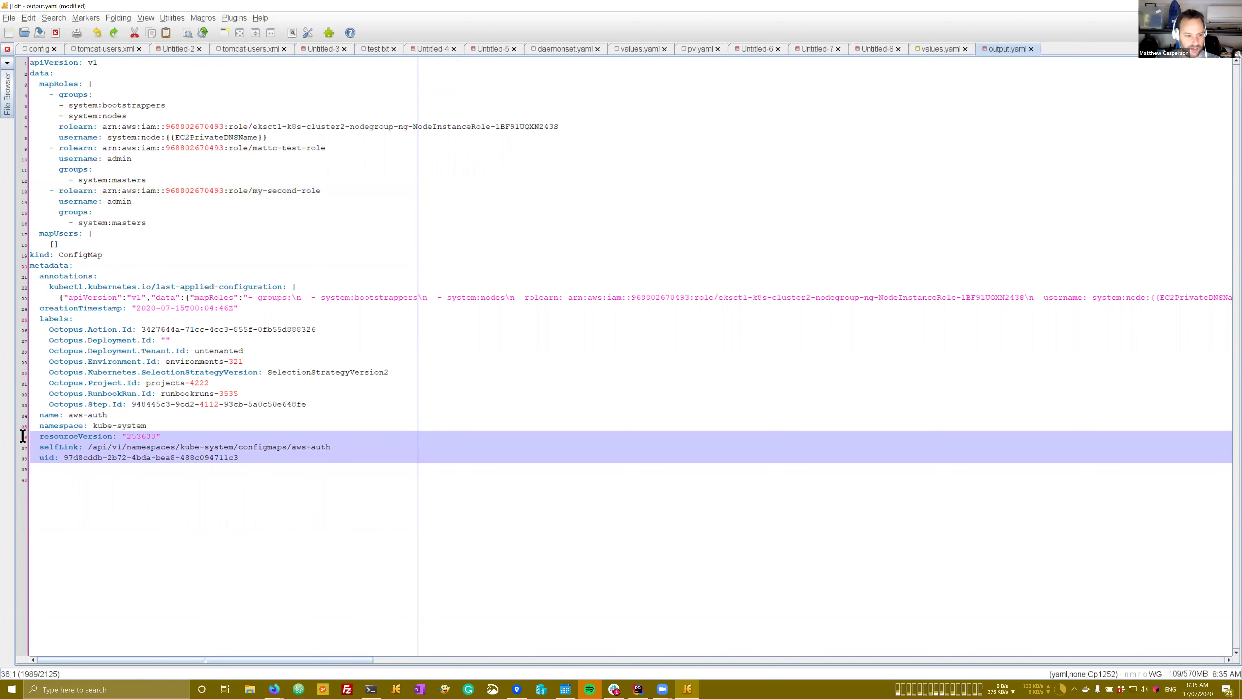
pyautogui.press('Delete')
pyautogui.moveTo(306, 404); pyautogui.dragTo(19, 283)
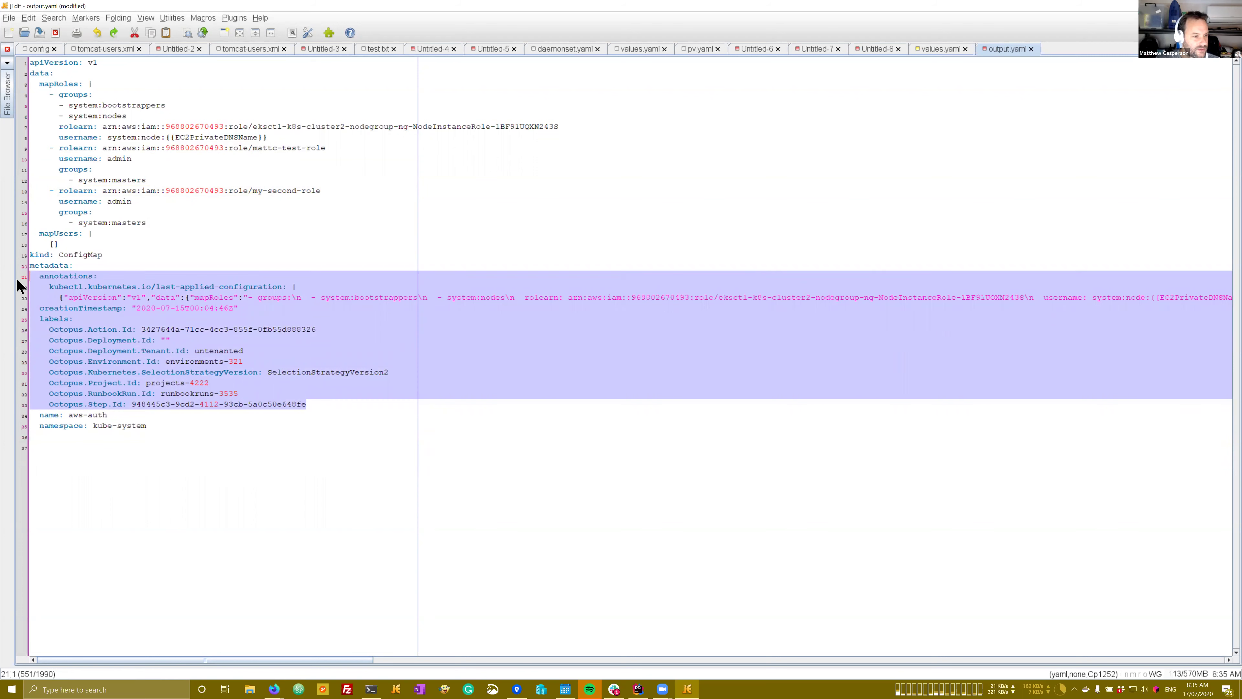
pyautogui.press('Delete')
pyautogui.press('BackSpace')
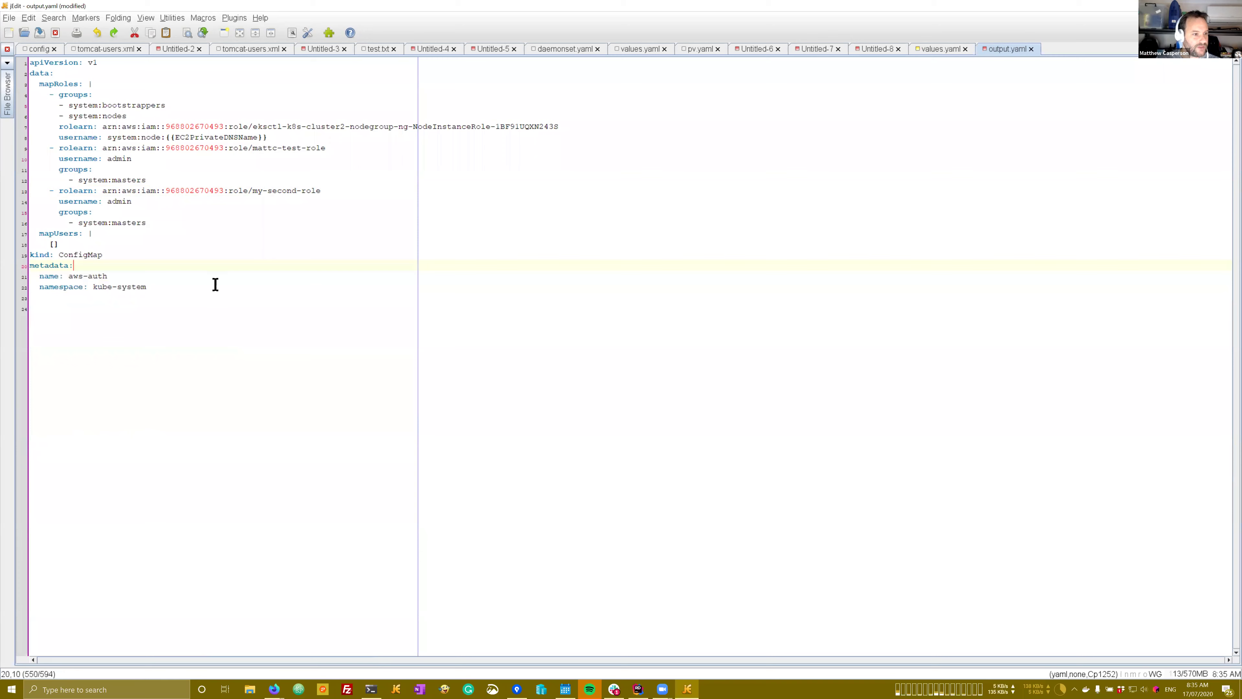
pyautogui.hotkey('ctrl', 'a')
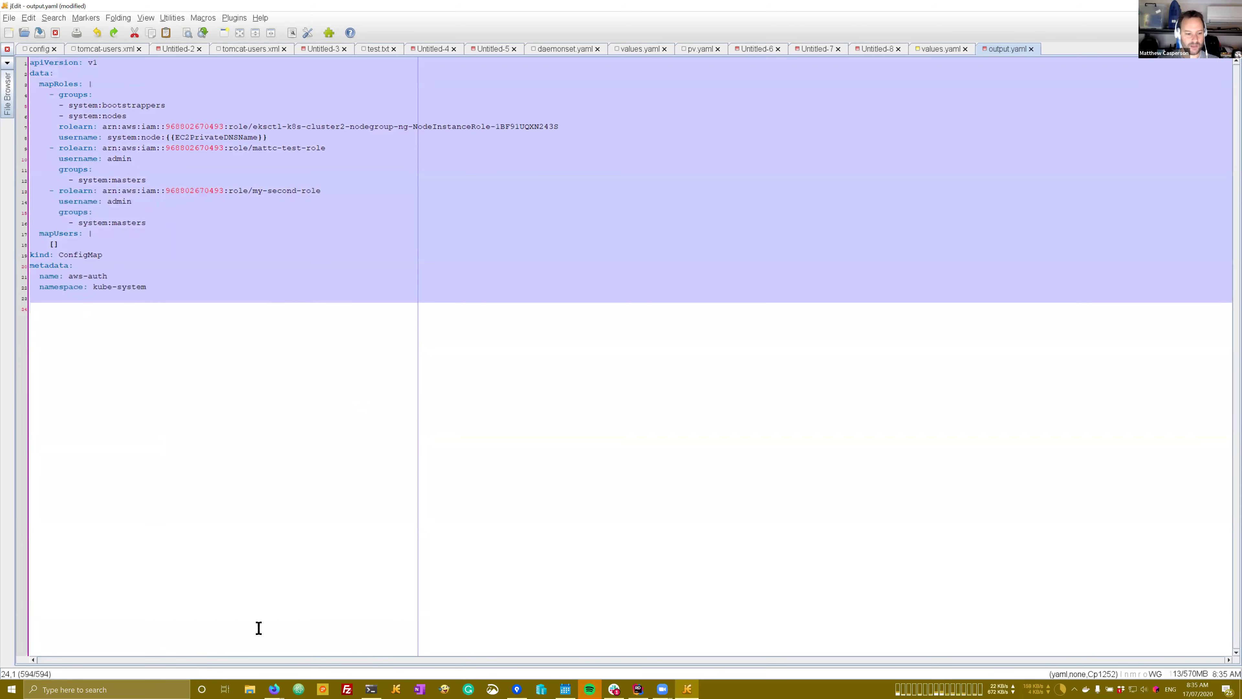
pyautogui.moveTo(285, 689)
pyautogui.click(304, 645)
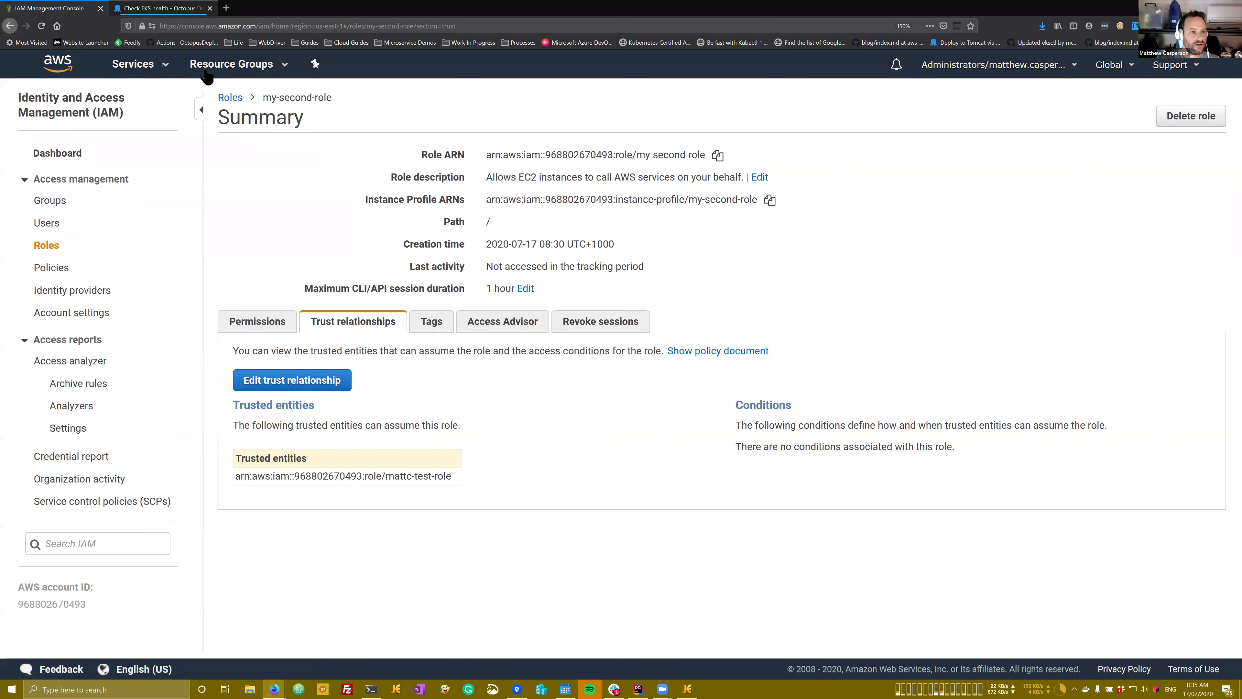
# Step: Open the YAML Source editor of AWS Workshop's Update Config Map Deploy raw Kubernetes YAML step
pyautogui.hotkey('ctrl', 'Tab')
pyautogui.click(209, 69)
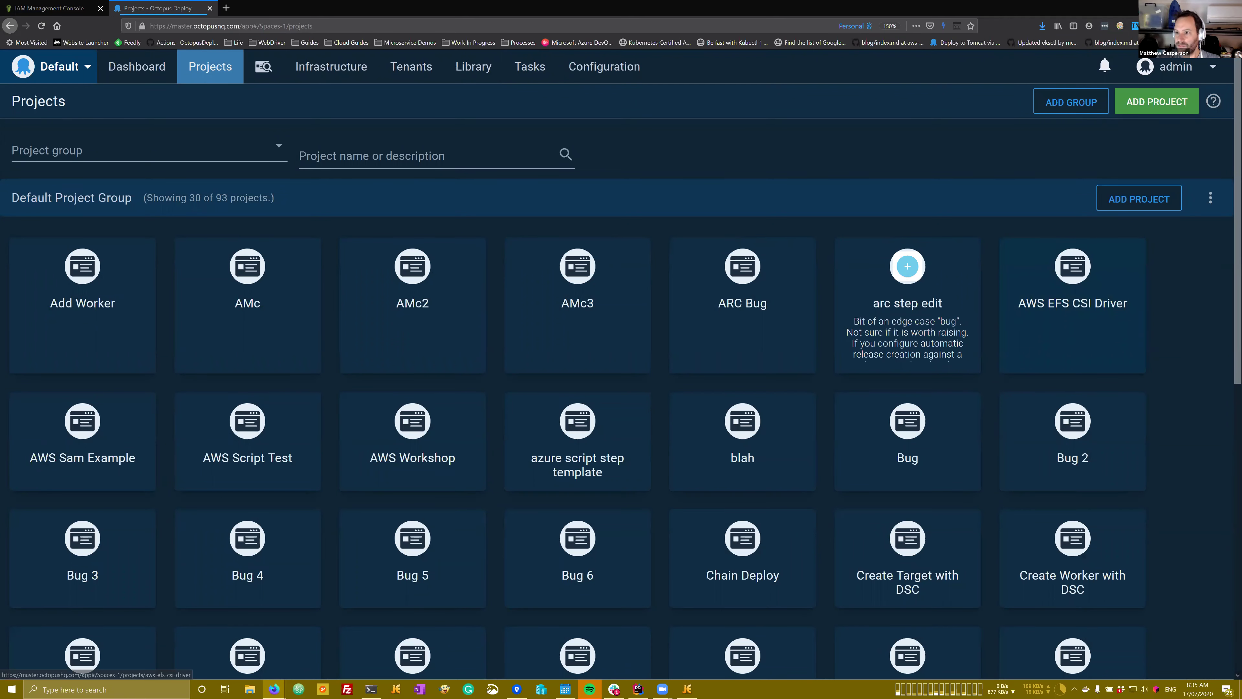
pyautogui.click(413, 441)
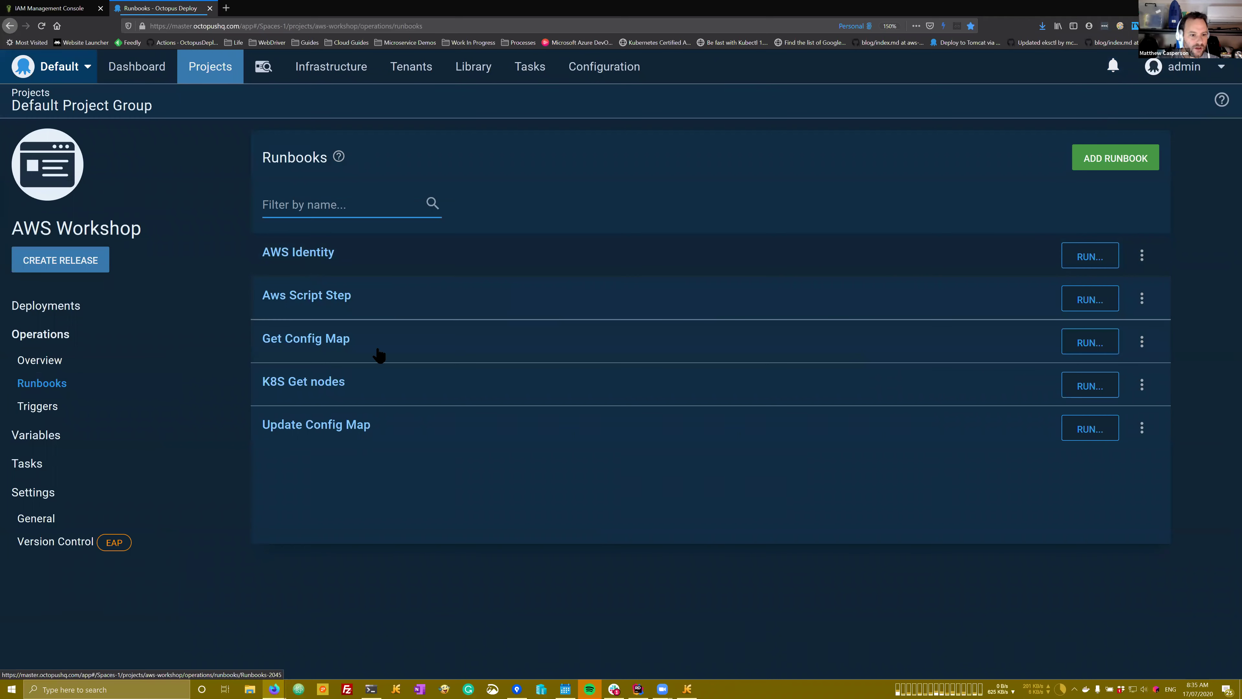
pyautogui.click(411, 430)
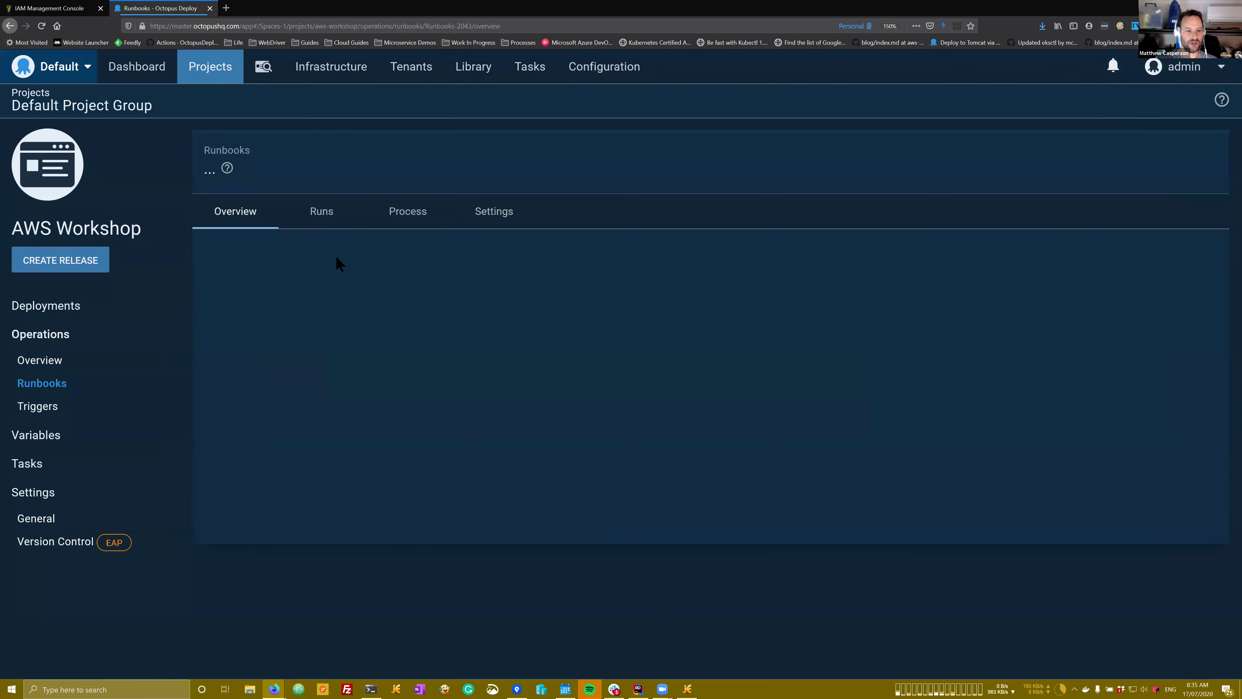
pyautogui.click(405, 221)
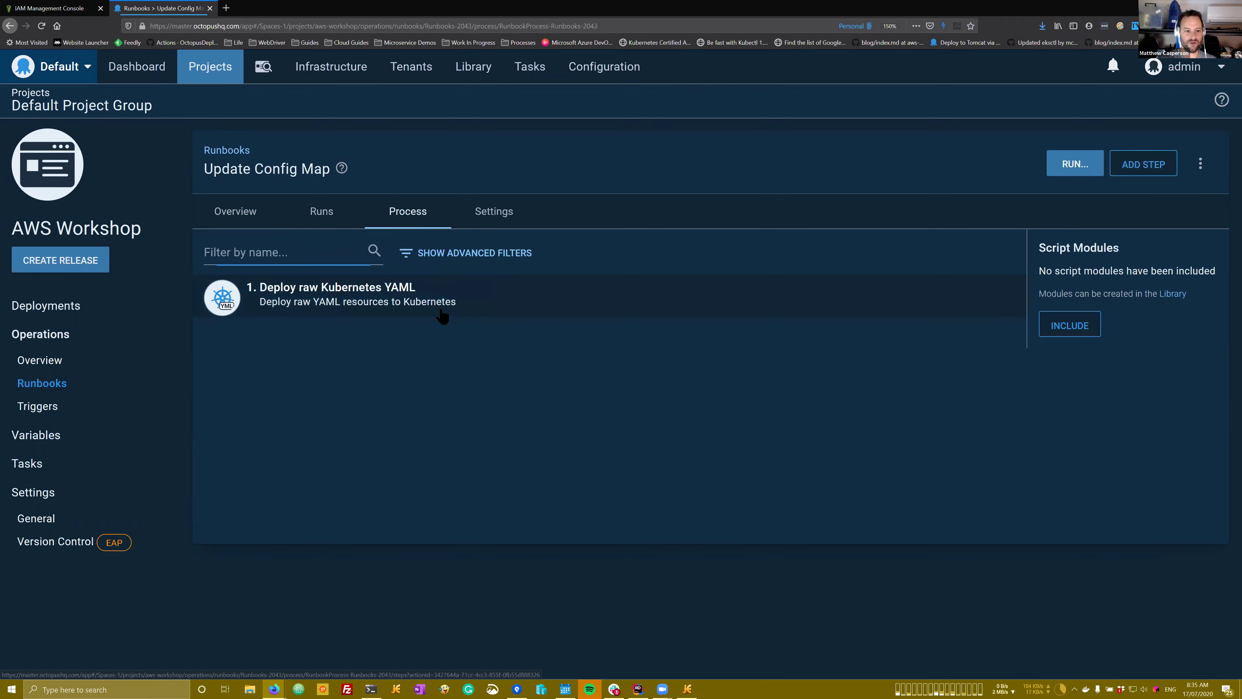
pyautogui.click(443, 316)
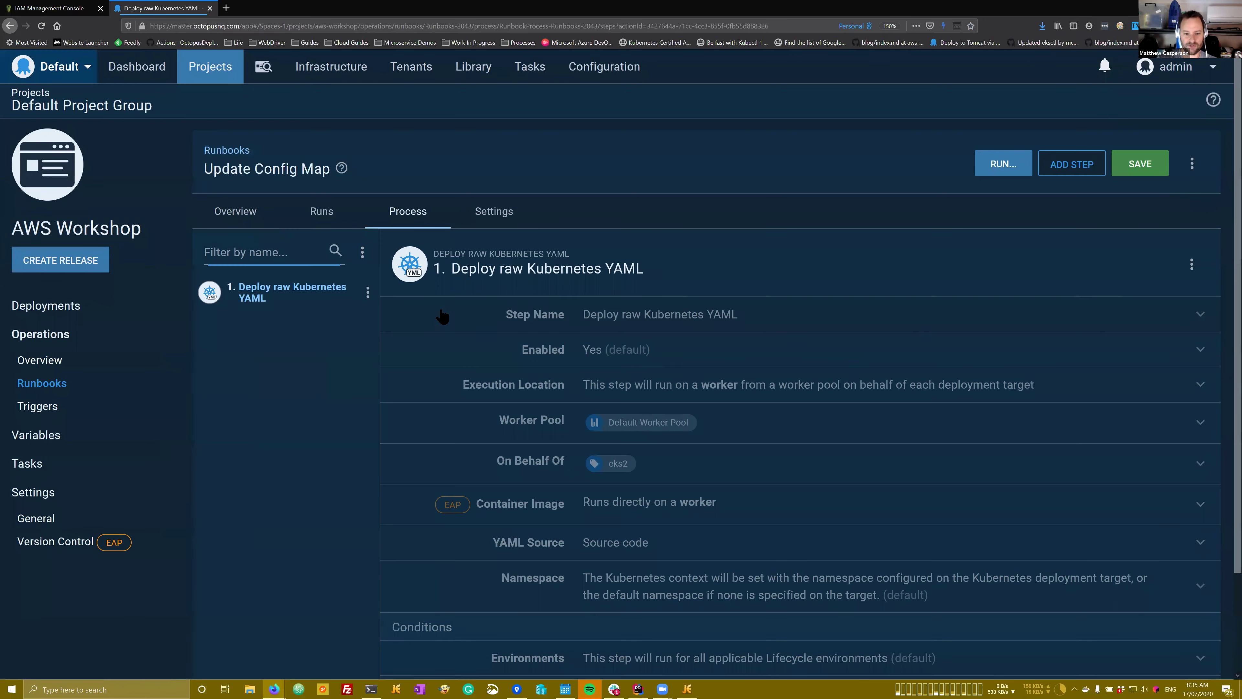
pyautogui.scroll(-1, 668, 443)
pyautogui.click(669, 520)
pyautogui.scroll(-6, 670, 540)
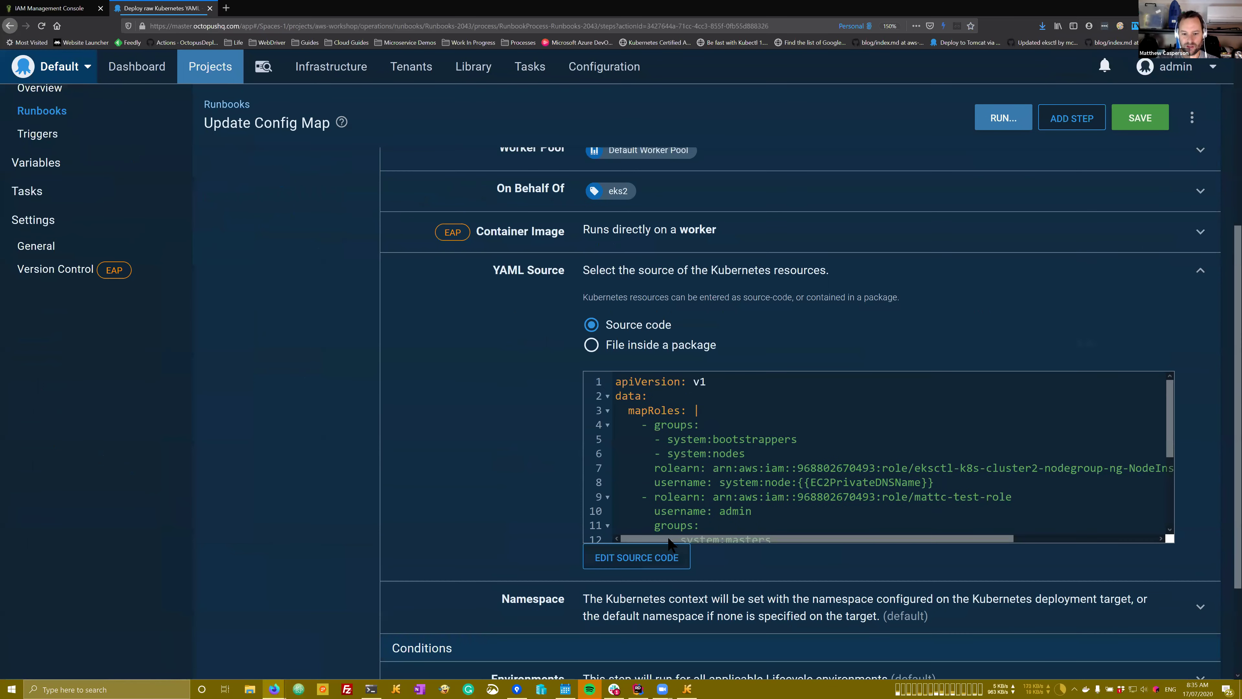
pyautogui.click(667, 556)
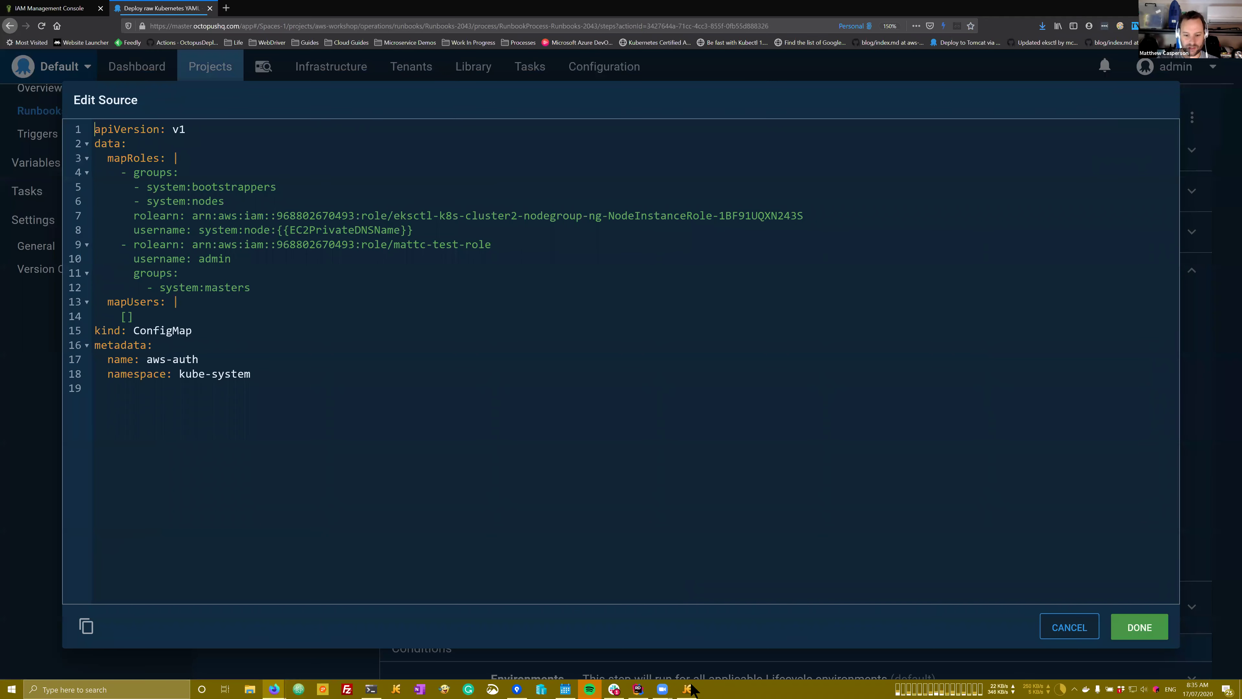
# Step: Paste the my-second-role mapping lines 13–16 below the mattc-test-role entry, then save the step
pyautogui.click(688, 689)
pyautogui.moveTo(148, 224); pyautogui.dragTo(14, 199)
pyautogui.hotkey('ctrl', 'c')
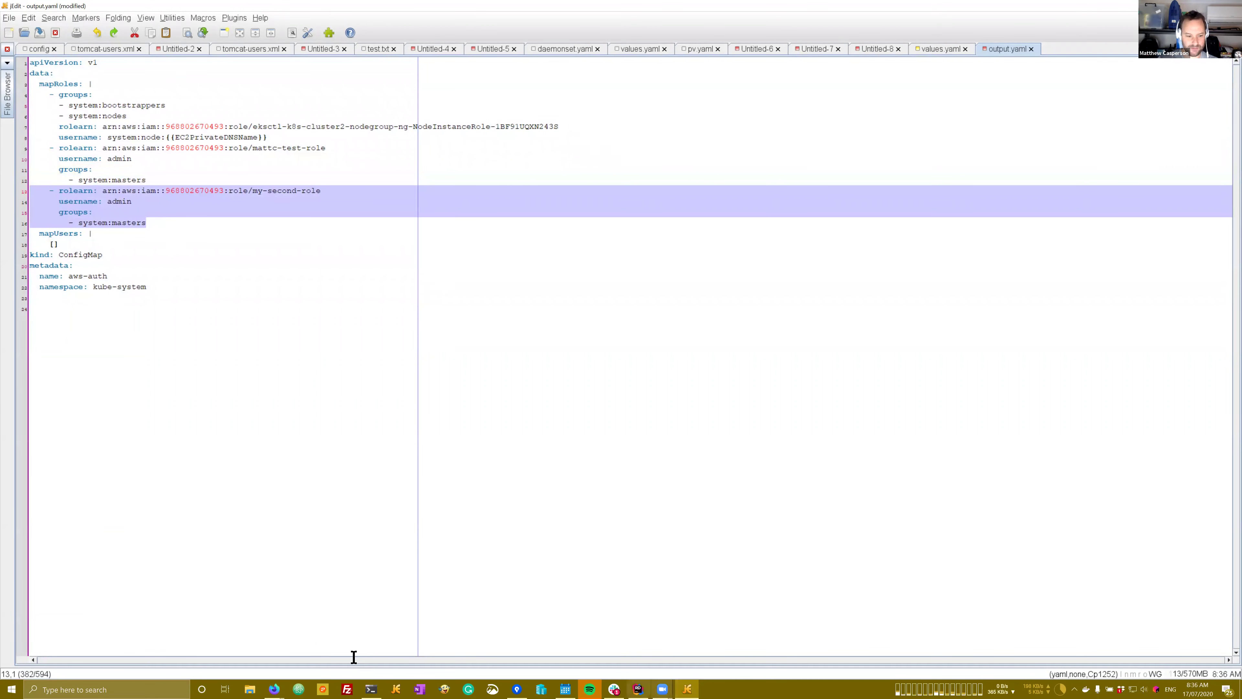
pyautogui.moveTo(274, 690)
pyautogui.click(328, 639)
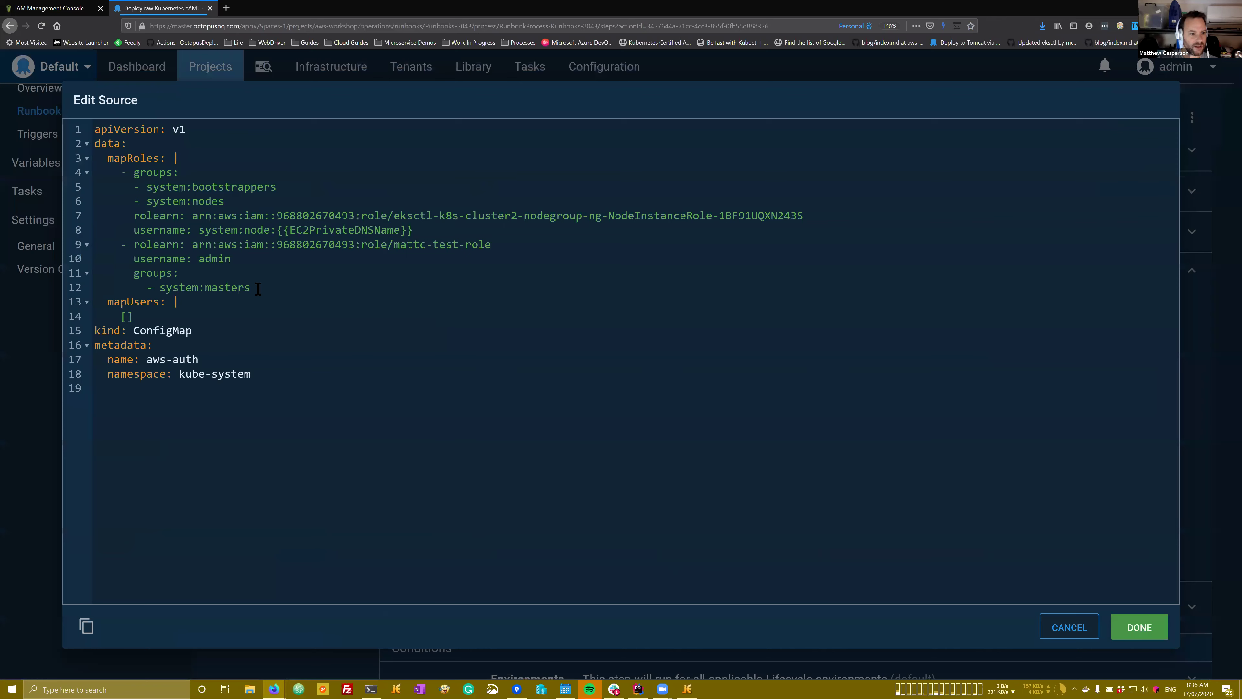
pyautogui.click(289, 289)
pyautogui.press('Return')
pyautogui.hotkey('shift', 'Home')
pyautogui.hotkey('ctrl', 'v')
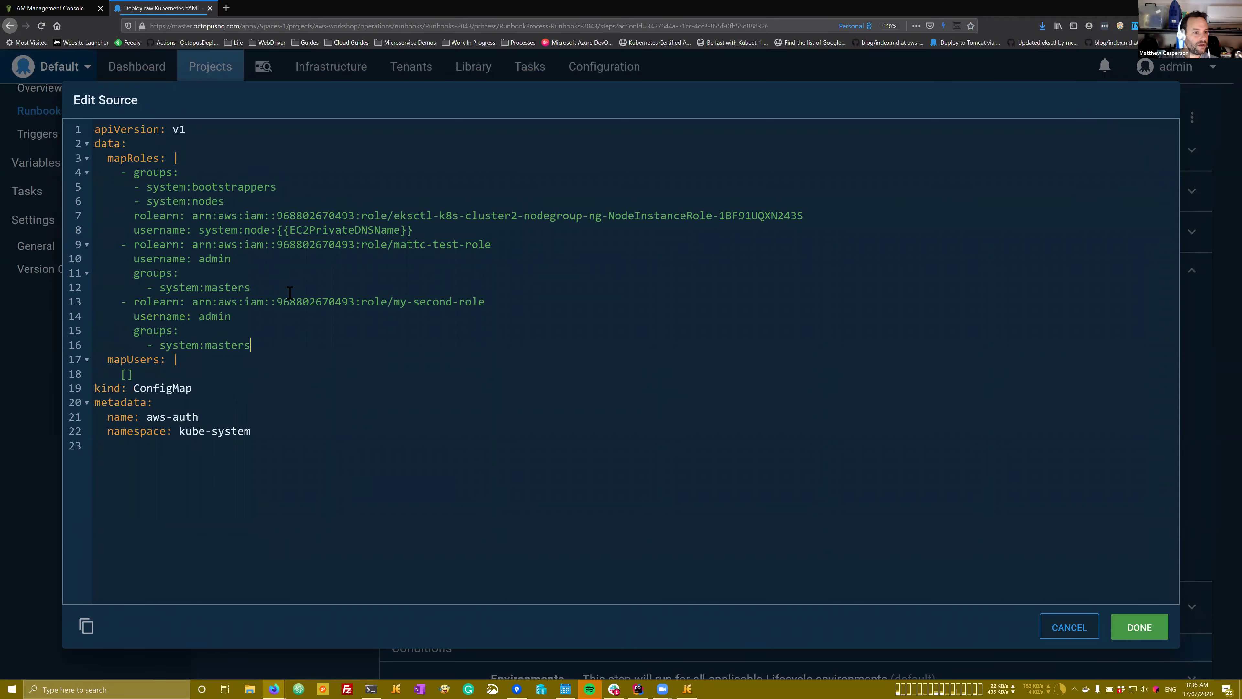
pyautogui.click(1131, 630)
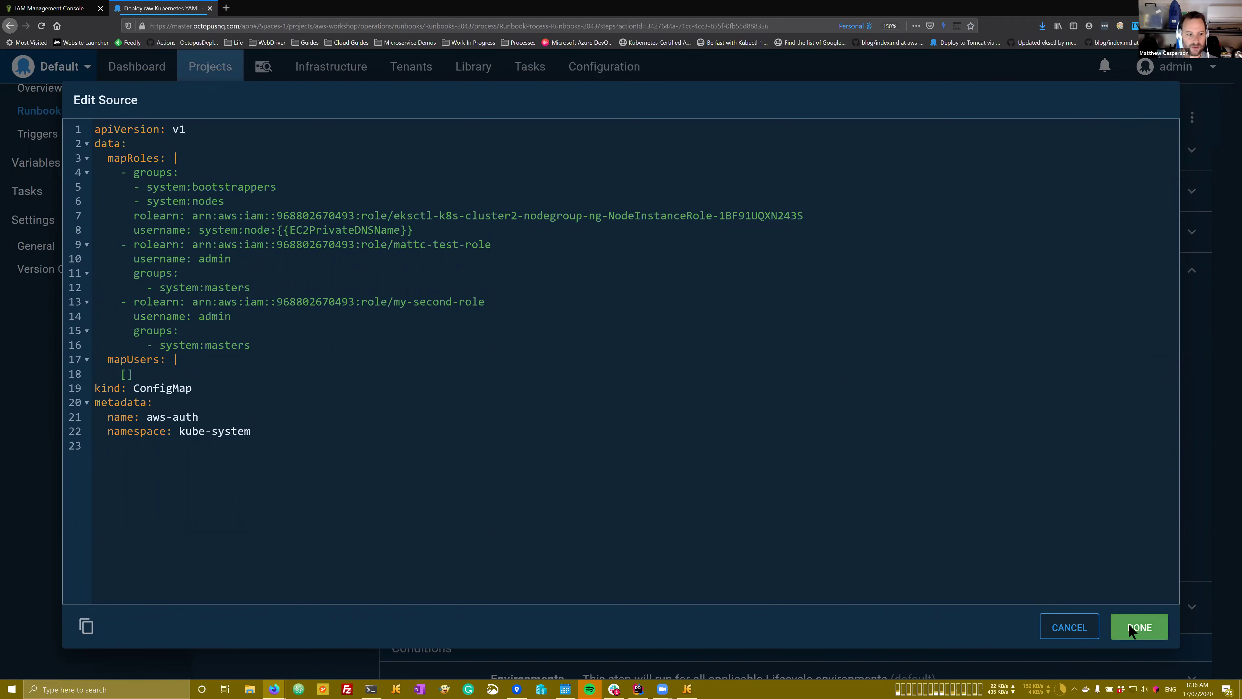
pyautogui.click(1131, 120)
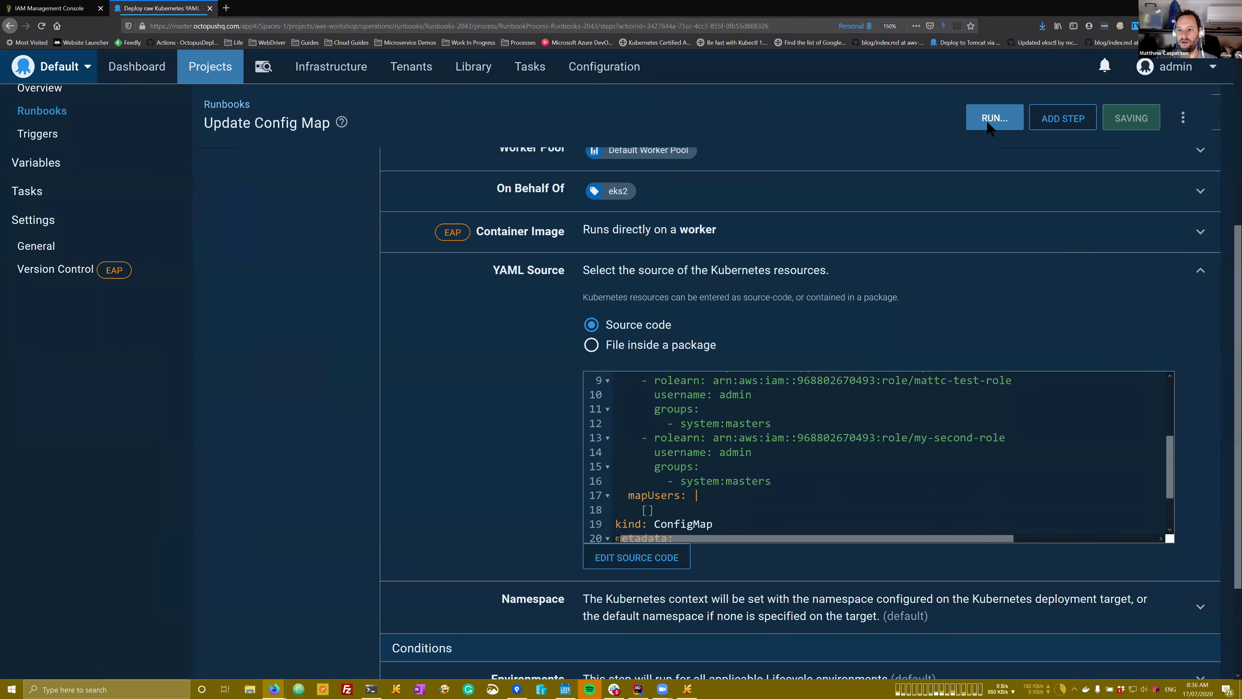
pyautogui.scroll(2, 537, 345)
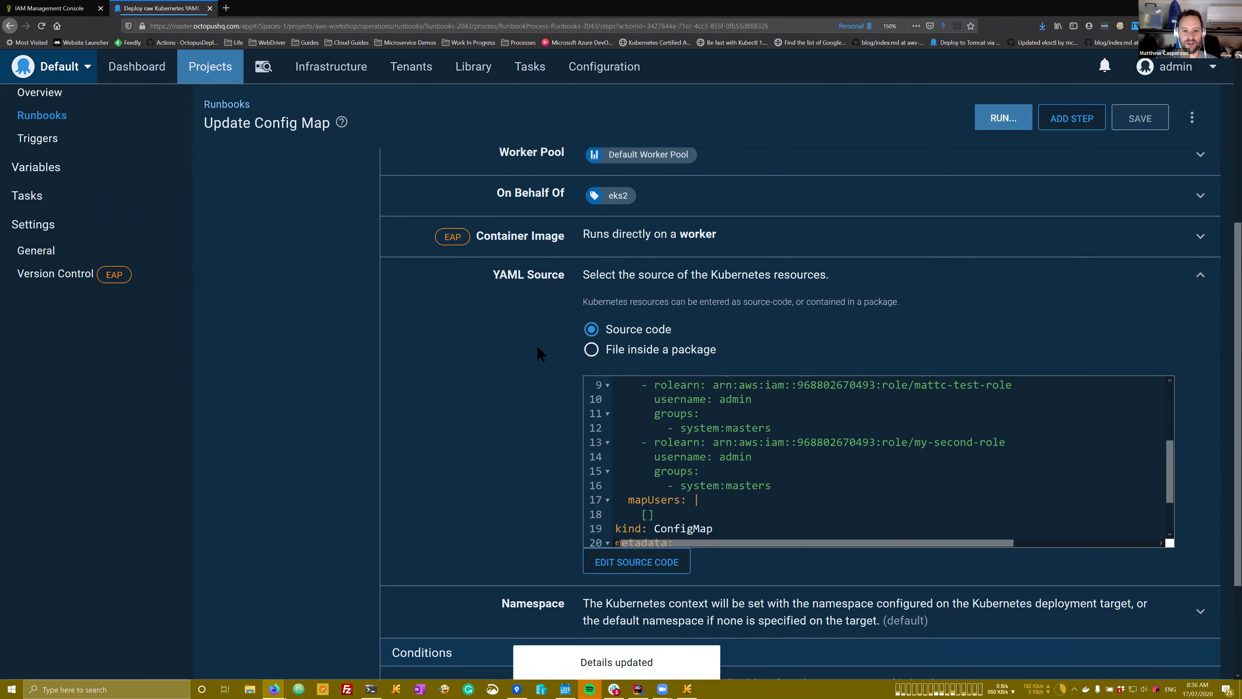
pyautogui.scroll(1, 624, 357)
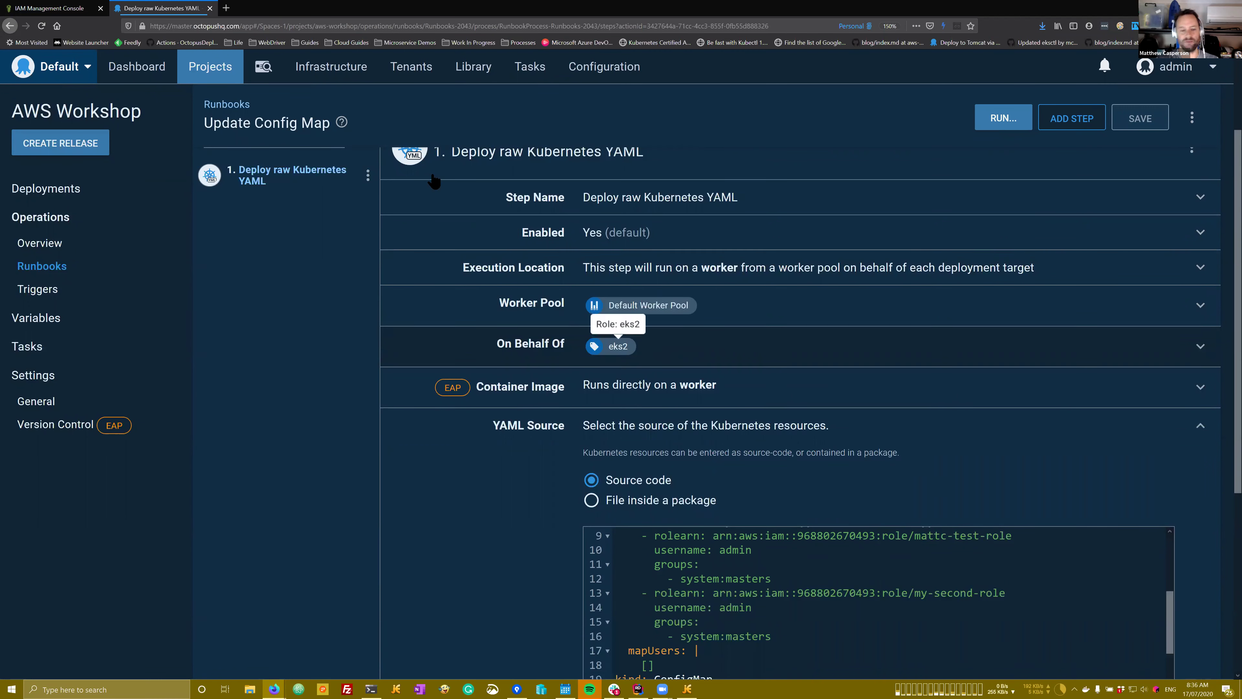
# Step: Open Infrastructure in a new tab and go to the EKS target under Deployment Targets
pyautogui.middleClick(331, 66)
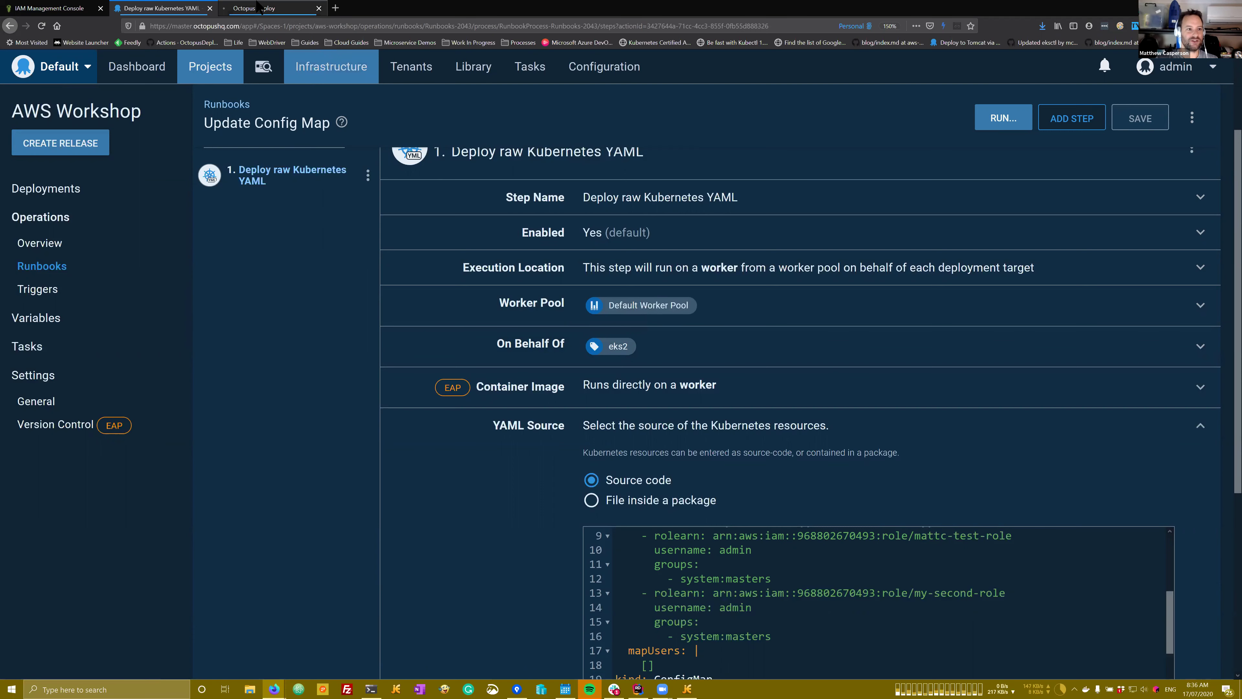
pyautogui.hotkey('ctrl', 'Tab')
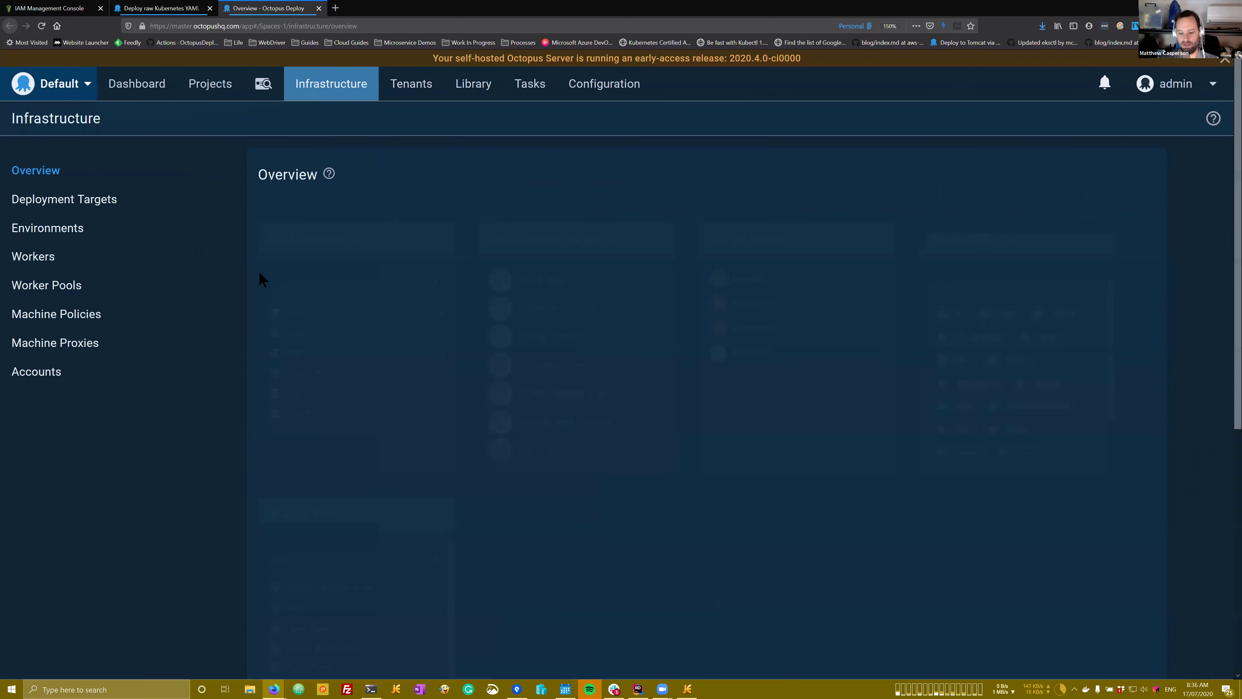
pyautogui.click(748, 278)
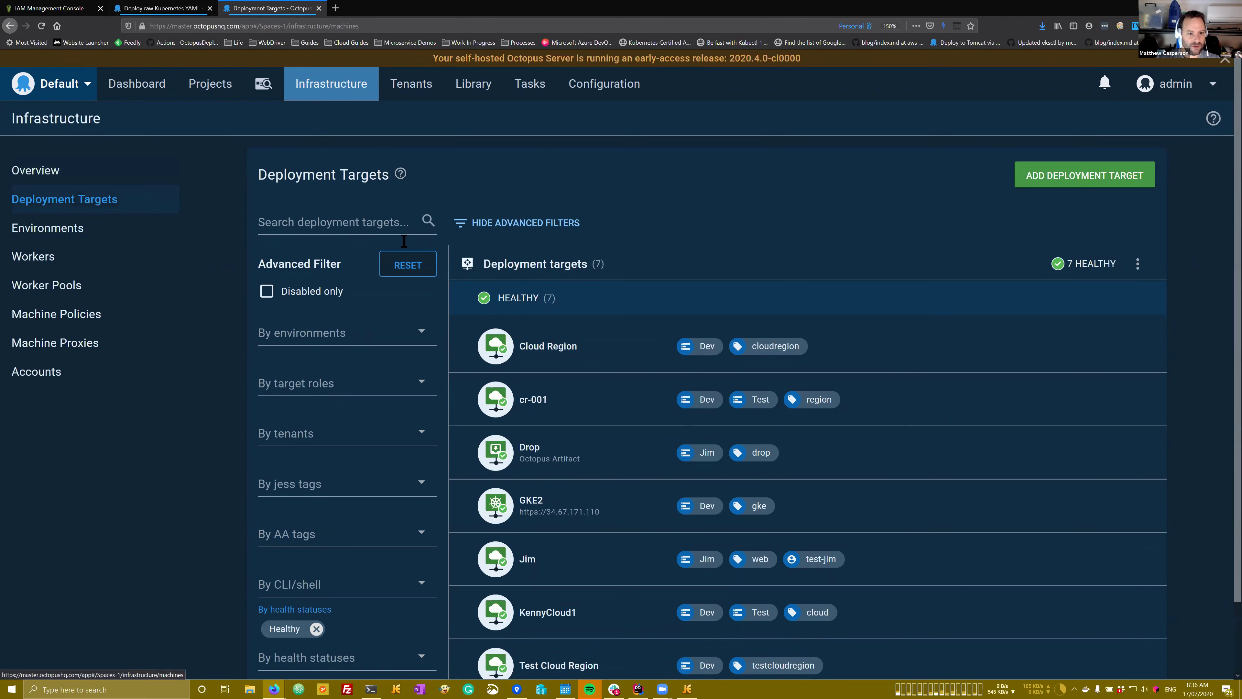
pyautogui.scroll(-1, 356, 545)
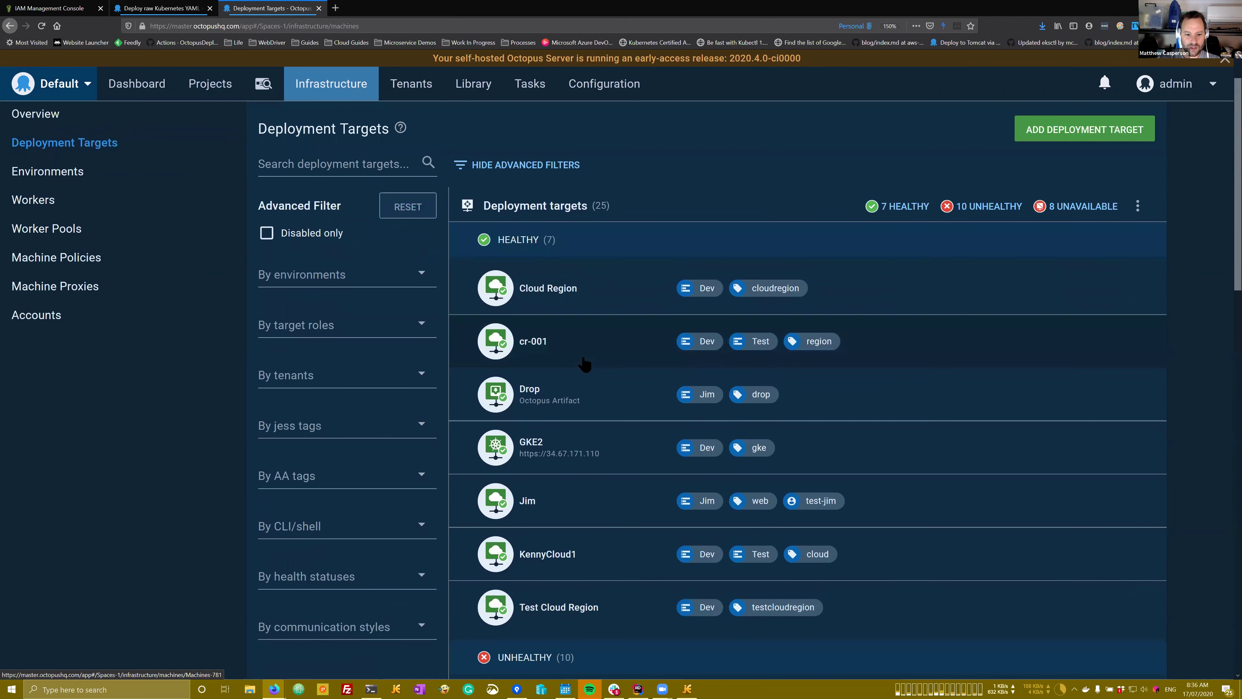
pyautogui.scroll(-7, 584, 364)
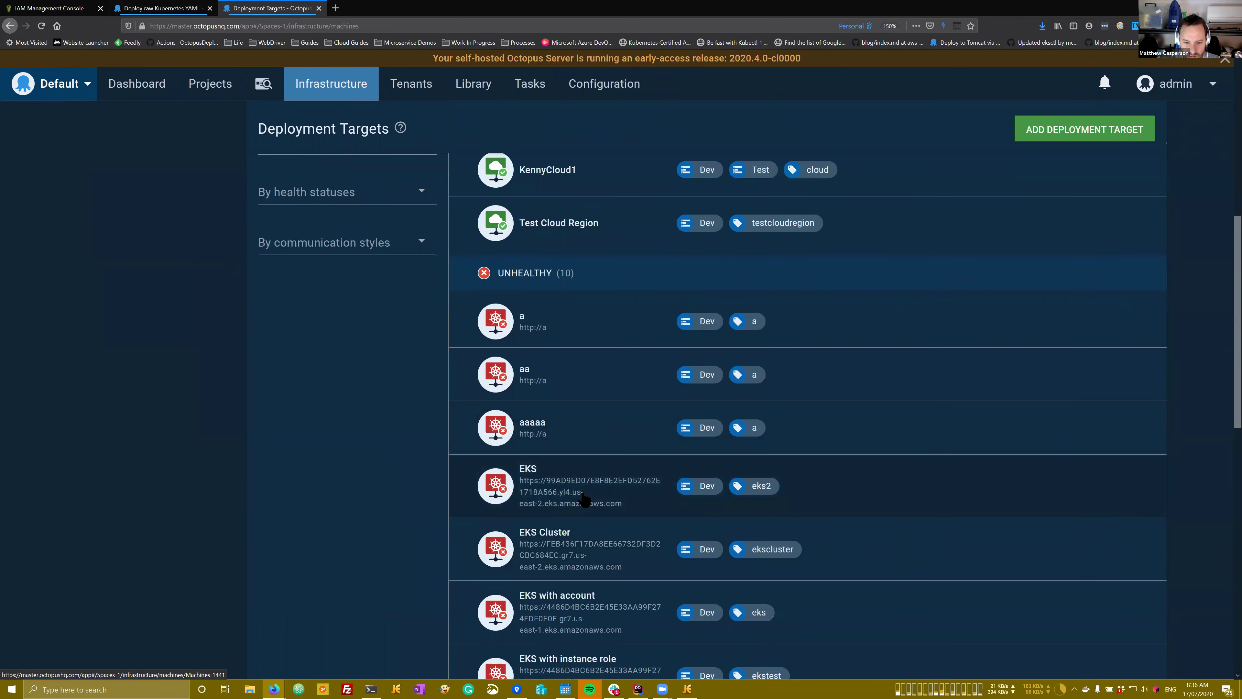
pyautogui.click(575, 504)
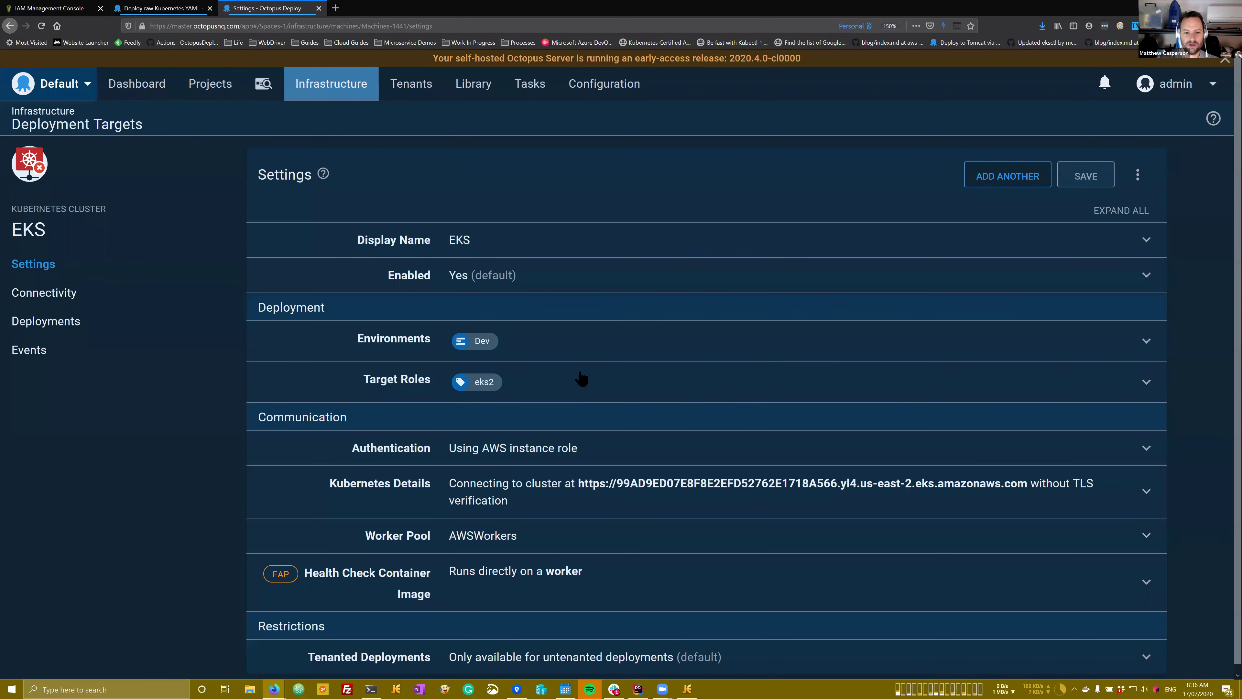
# Step: Switch the EKS target from the EC2 instance role to the AWS account, cluster name k8s-cluster2, and save
pyautogui.click(559, 443)
pyautogui.scroll(-3, 486, 494)
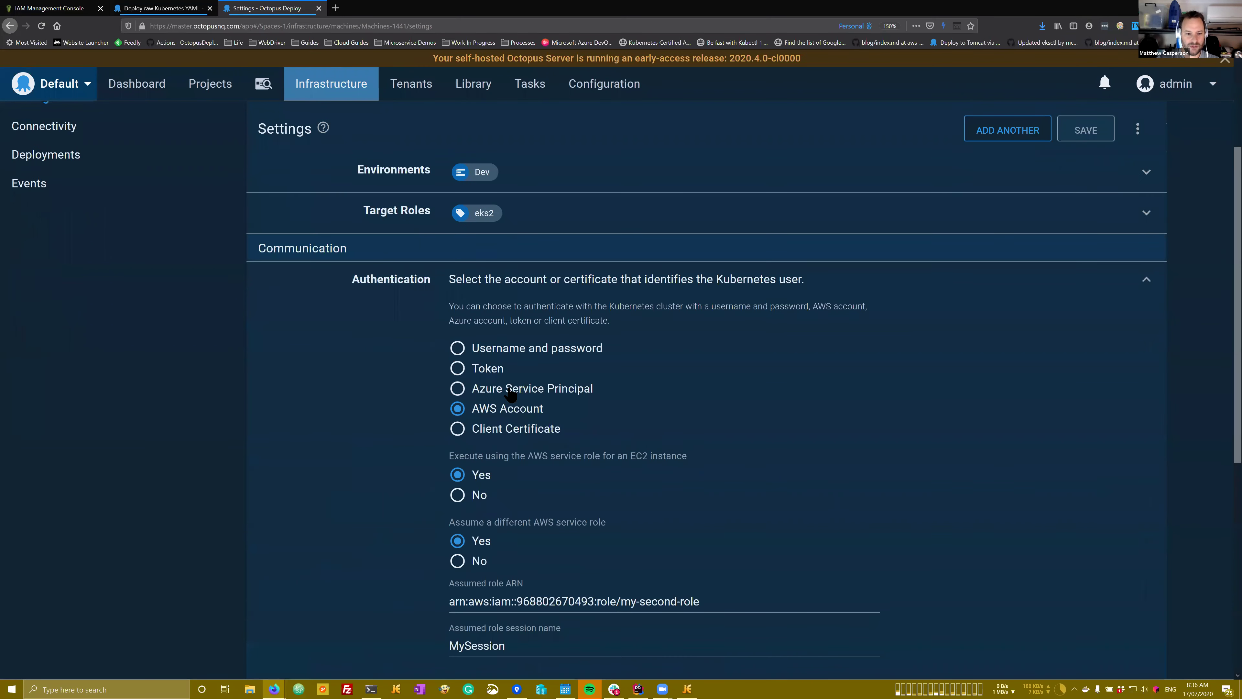
pyautogui.click(480, 487)
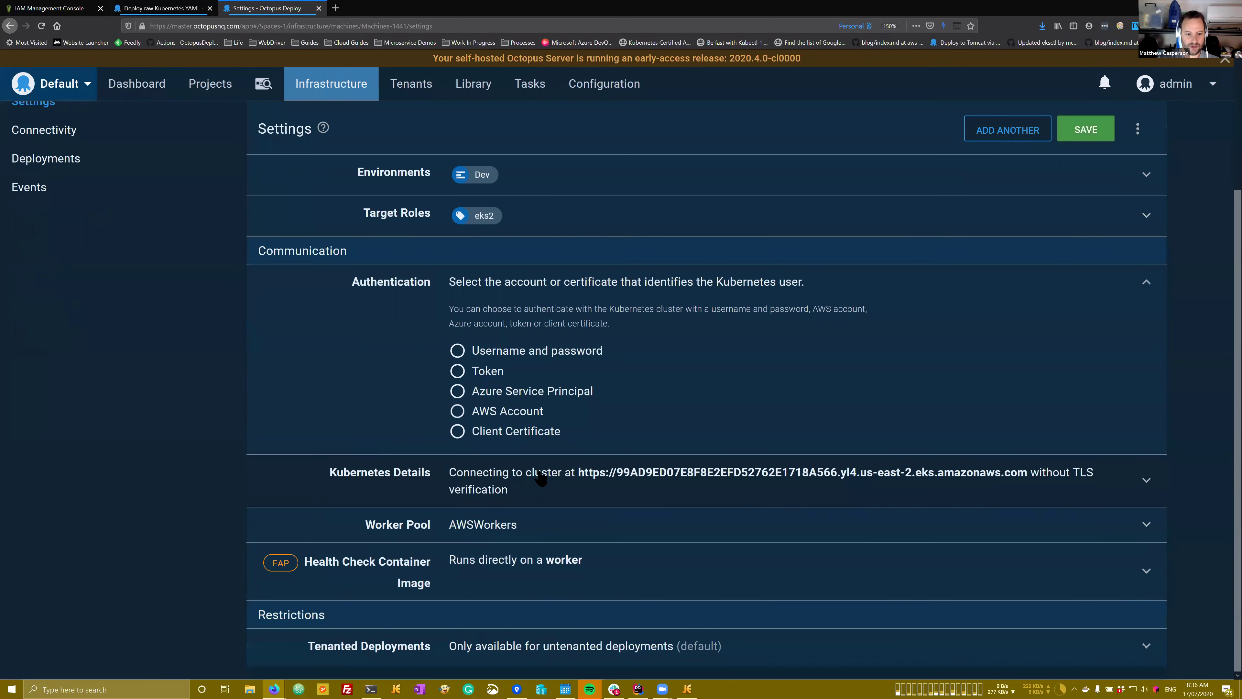
pyautogui.scroll(-2, 495, 506)
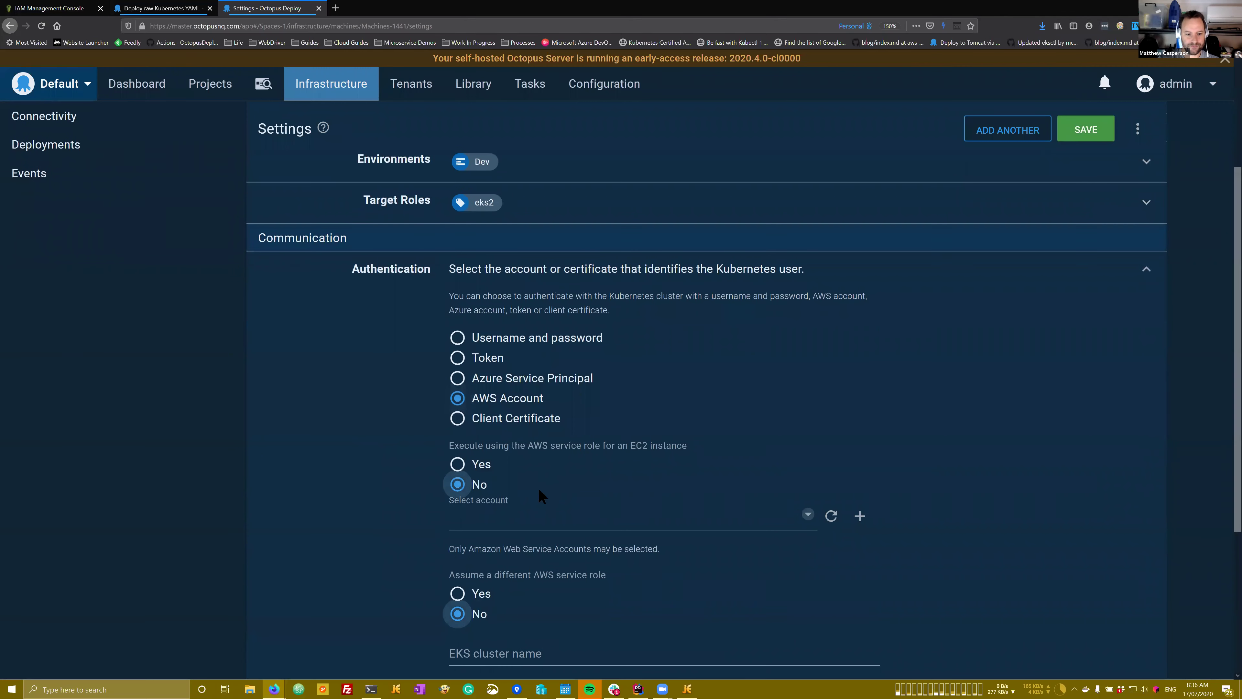
pyautogui.click(504, 455)
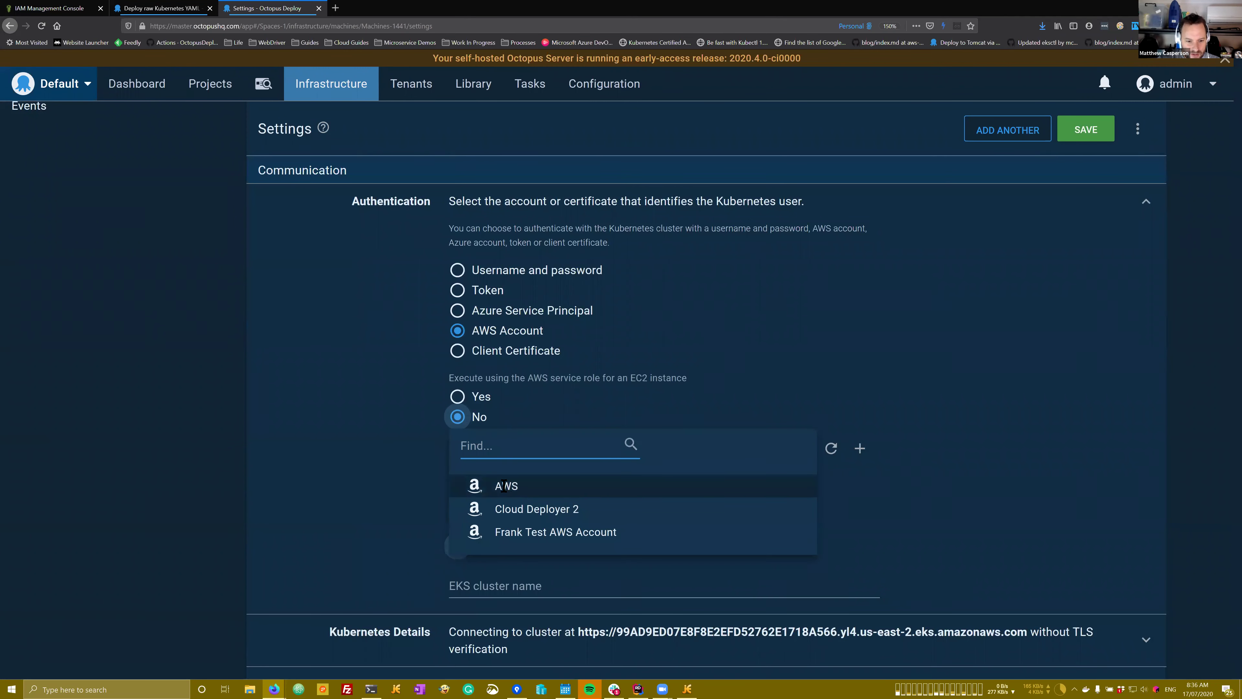
pyautogui.click(505, 487)
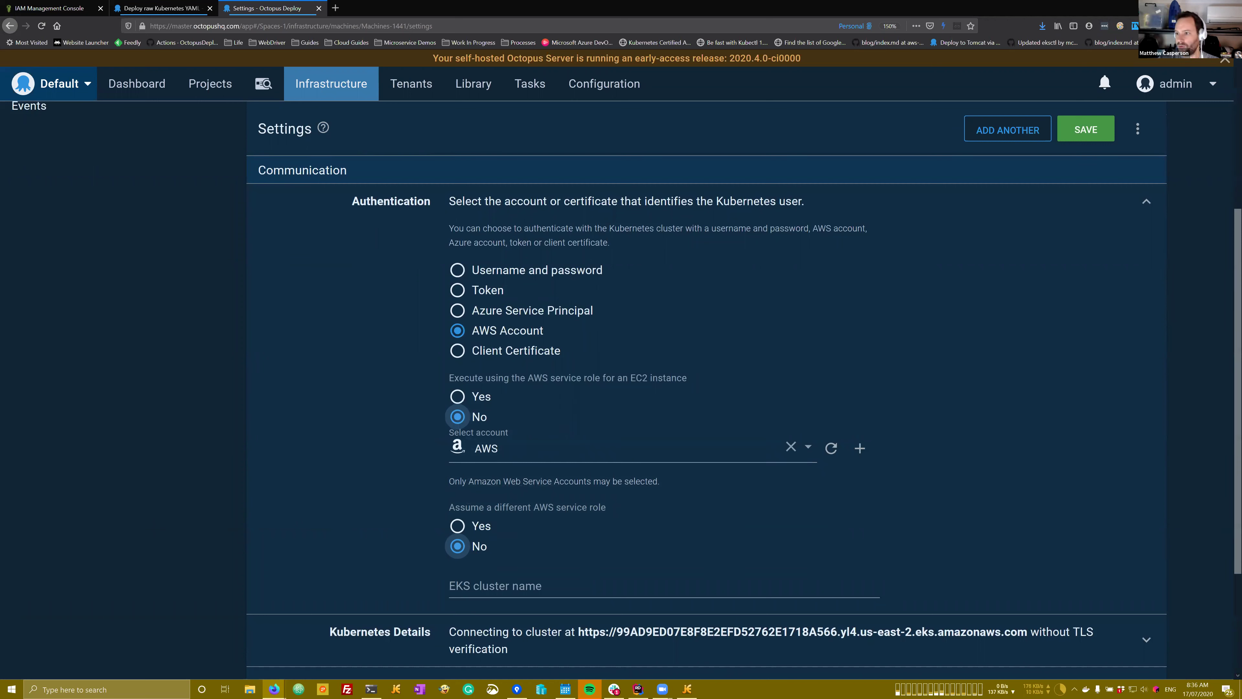
pyautogui.click(497, 590)
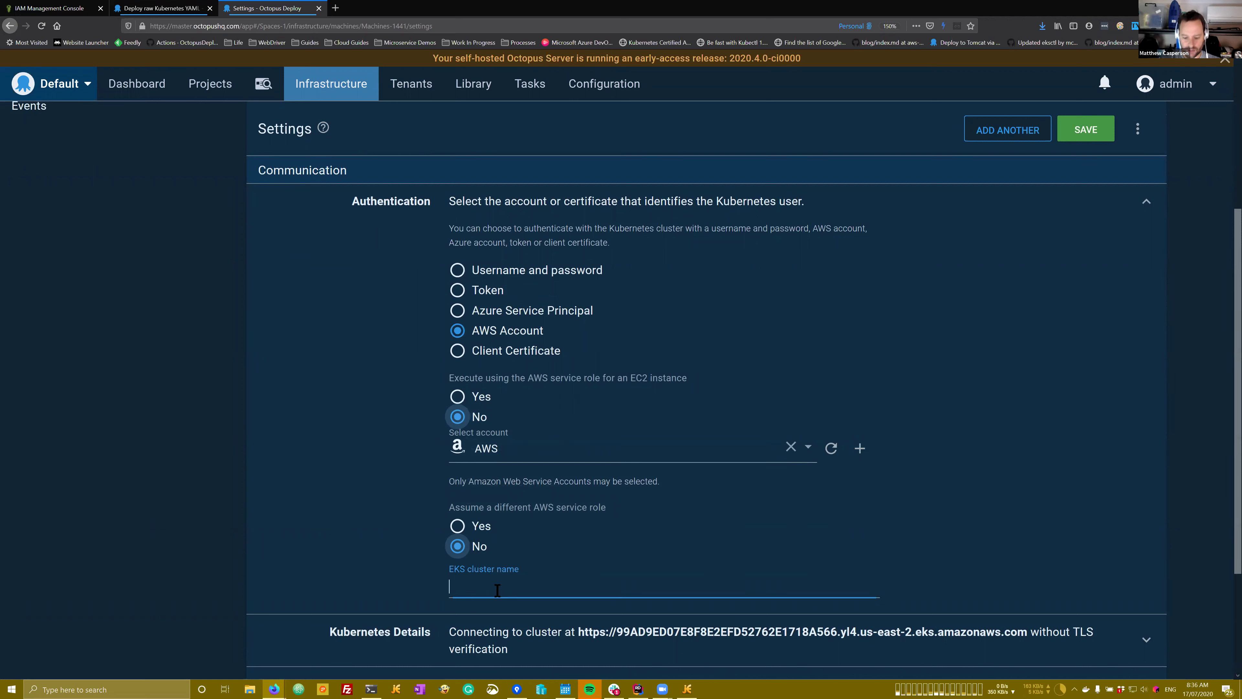
pyautogui.write('k8s-cluster2')
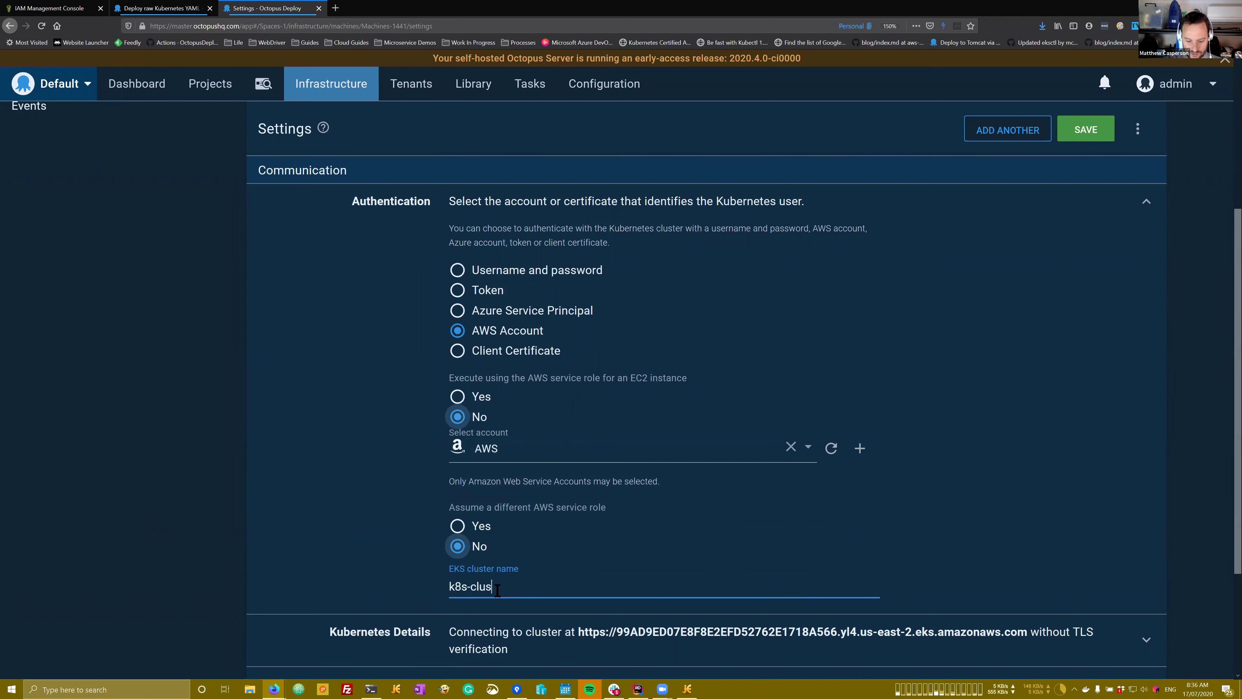
pyautogui.click(1082, 133)
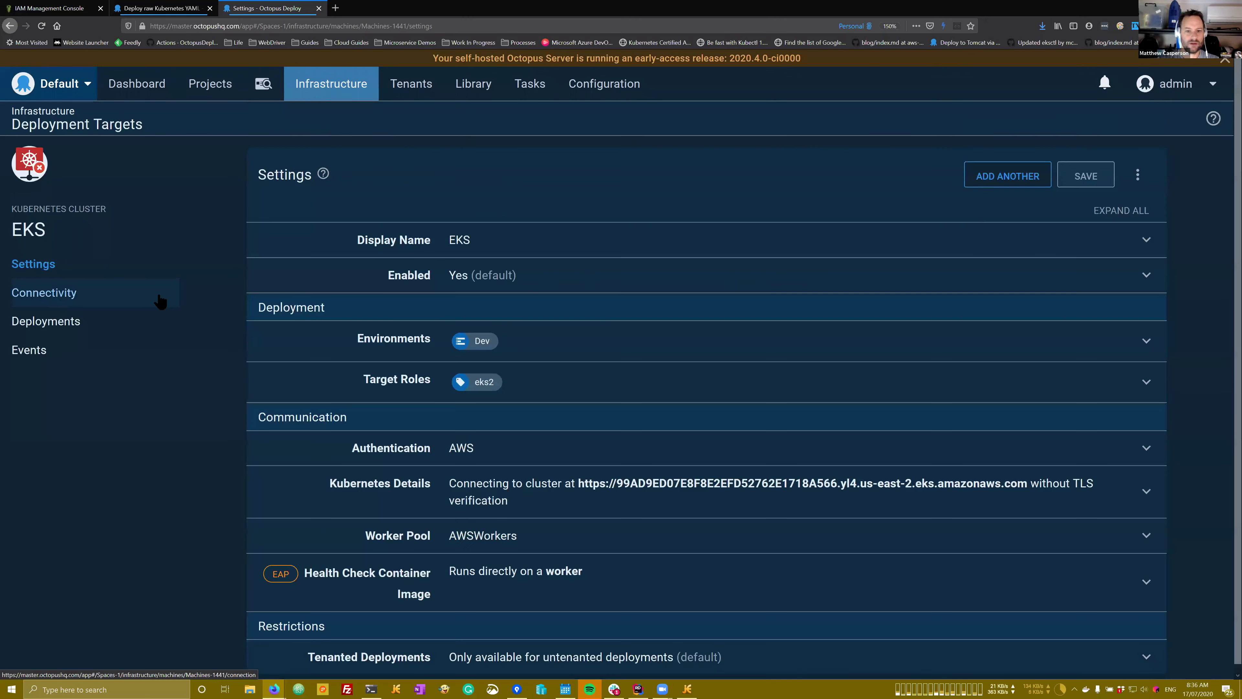
pyautogui.click(161, 297)
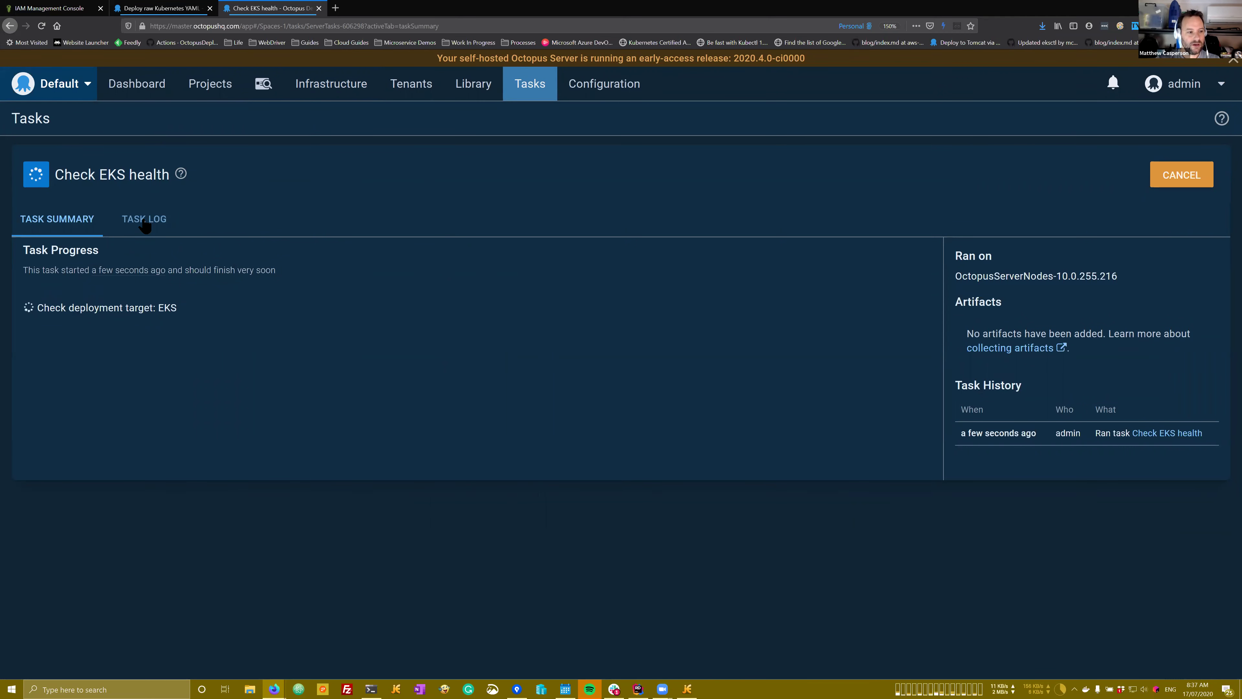
# Step: Follow the running Check EKS health task's log
pyautogui.click(145, 222)
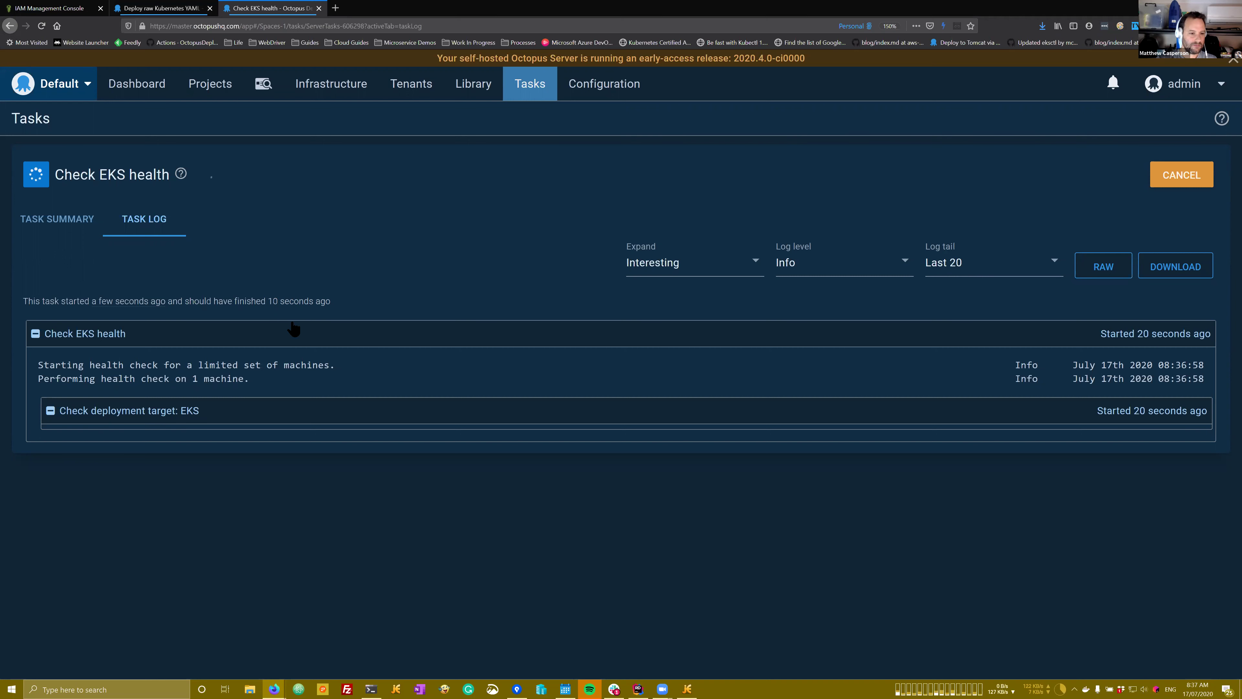
# Step: Run the Update Config Map runbook on the Dev environment
pyautogui.click(197, 8)
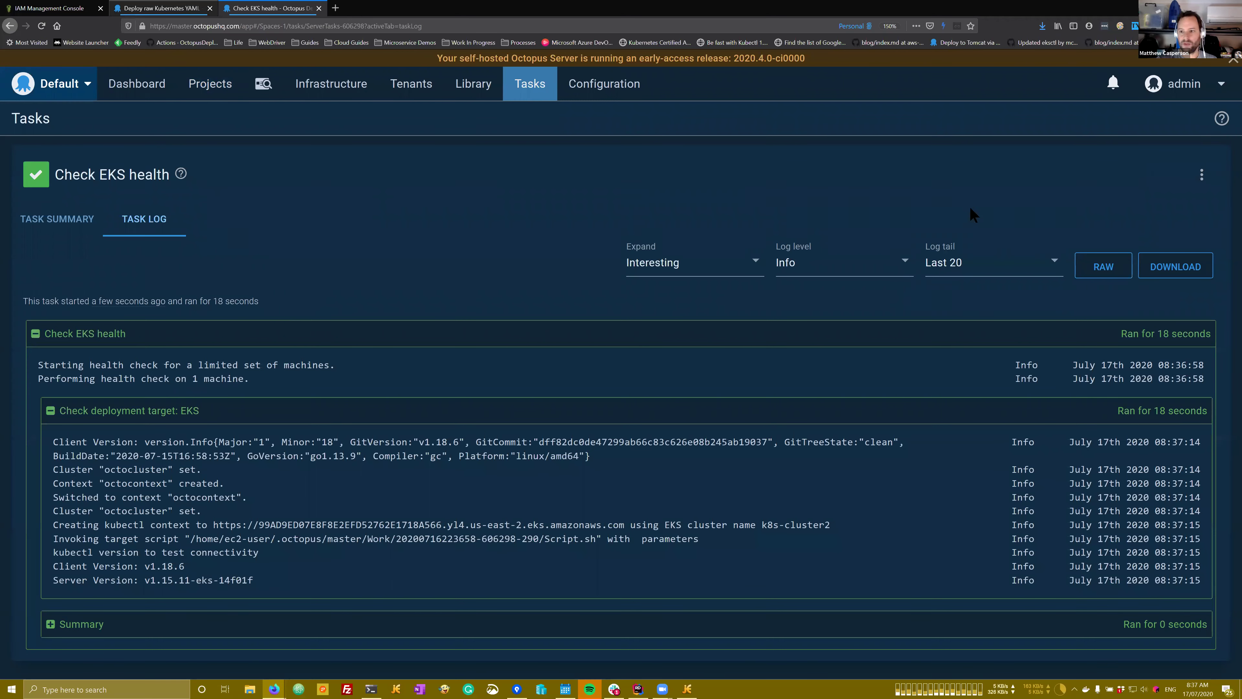
pyautogui.click(1009, 126)
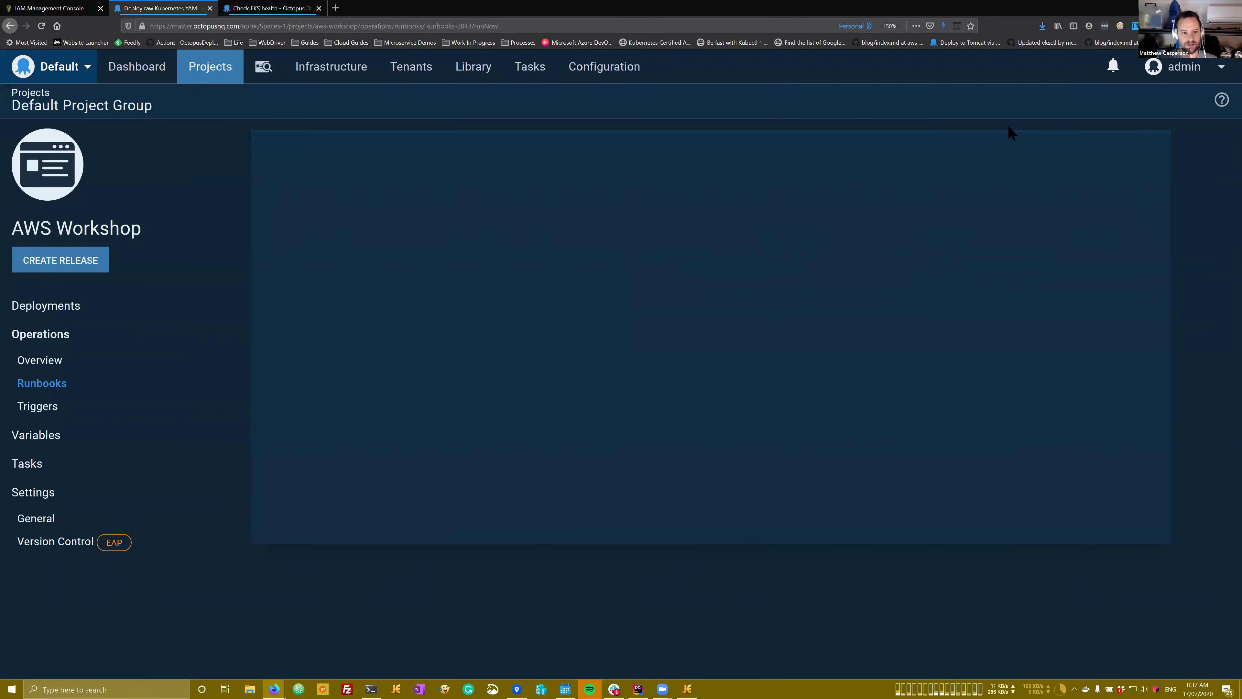
pyautogui.click(647, 268)
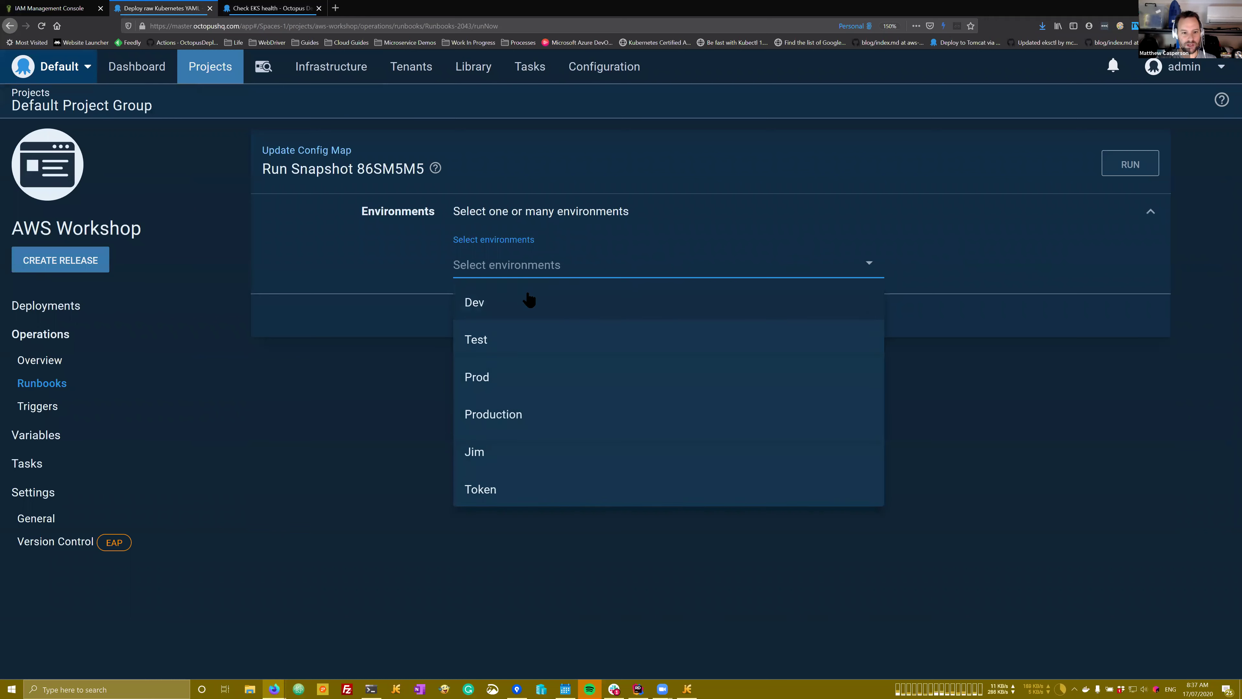
pyautogui.click(474, 299)
pyautogui.click(1125, 169)
pyautogui.click(1125, 169)
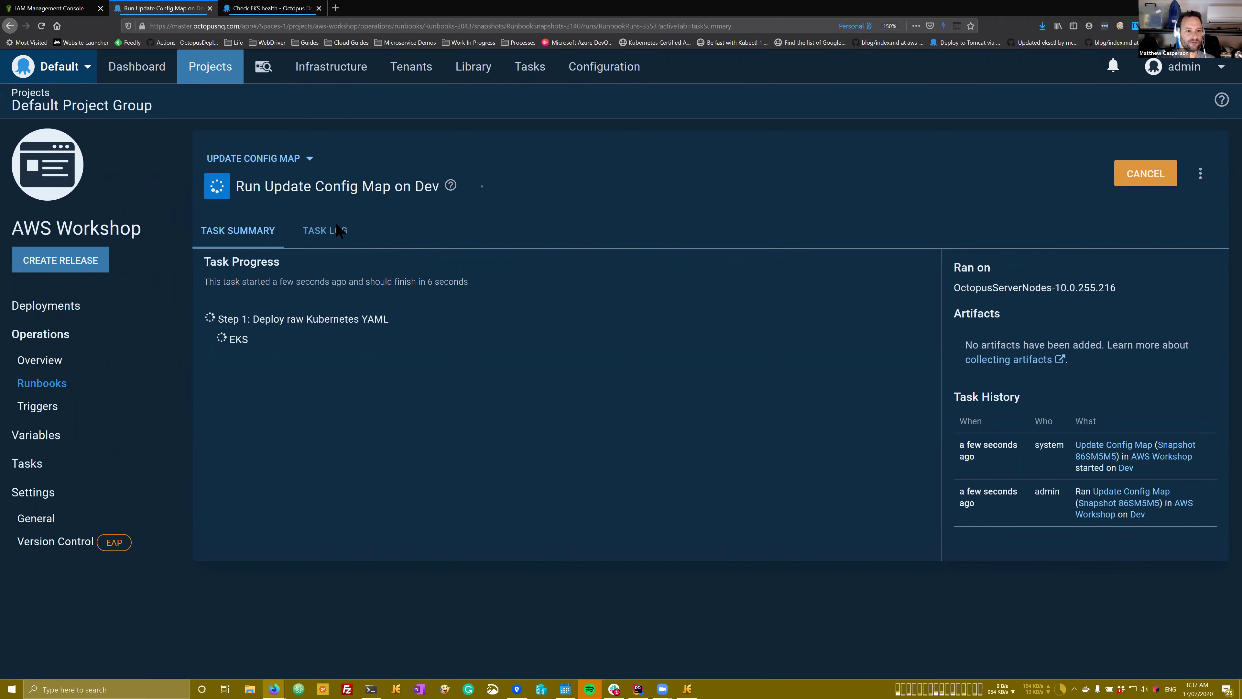
# Step: Inspect the failed run's log and highlight the error saying jq must be installed
pyautogui.click(323, 230)
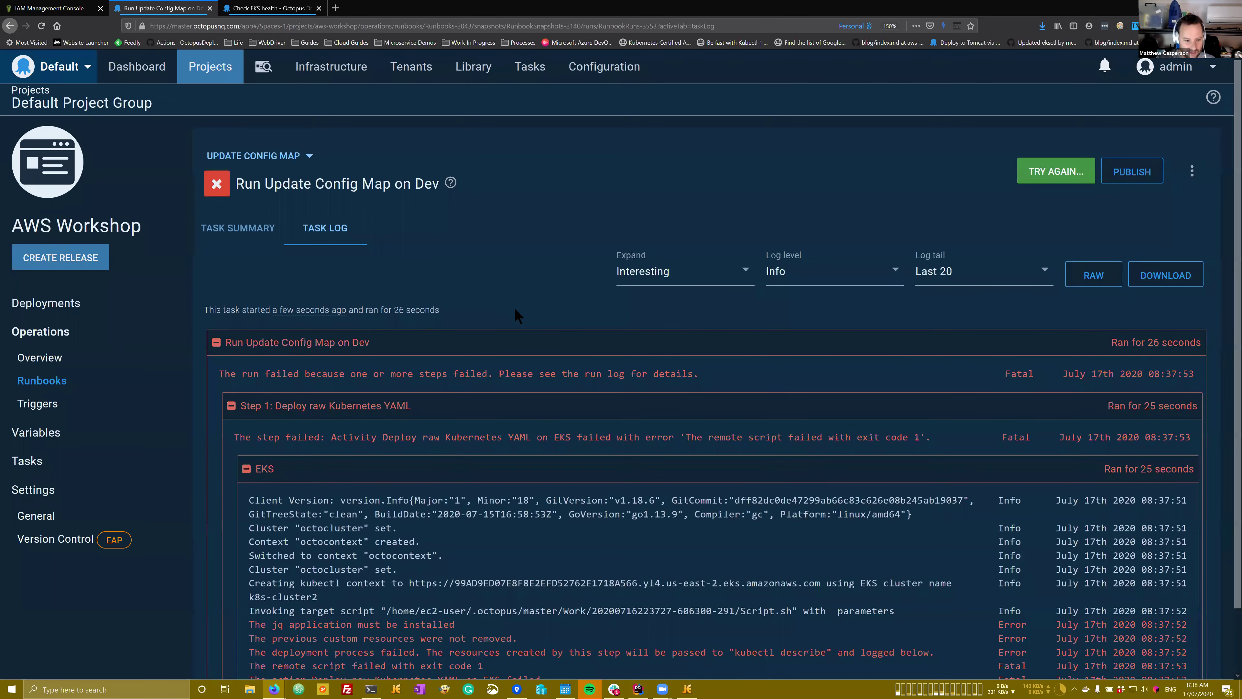
pyautogui.scroll(-2, 515, 306)
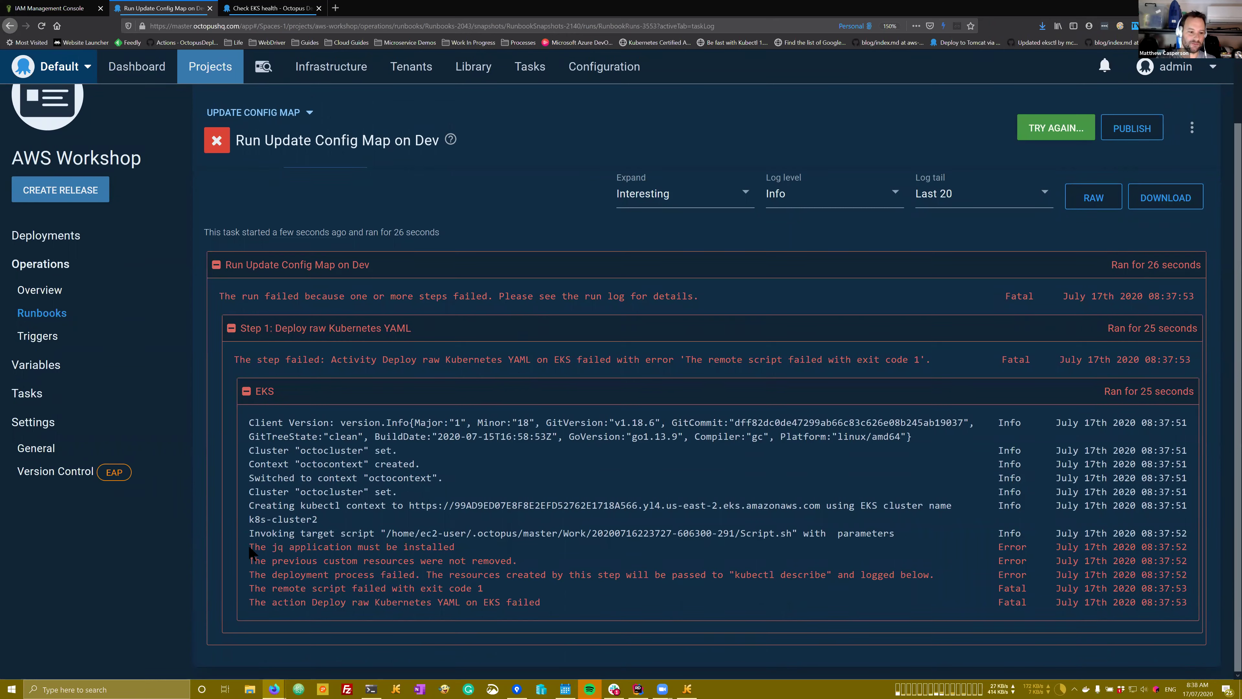
pyautogui.moveTo(453, 547); pyautogui.dragTo(250, 546)
pyautogui.doubleClick(276, 547)
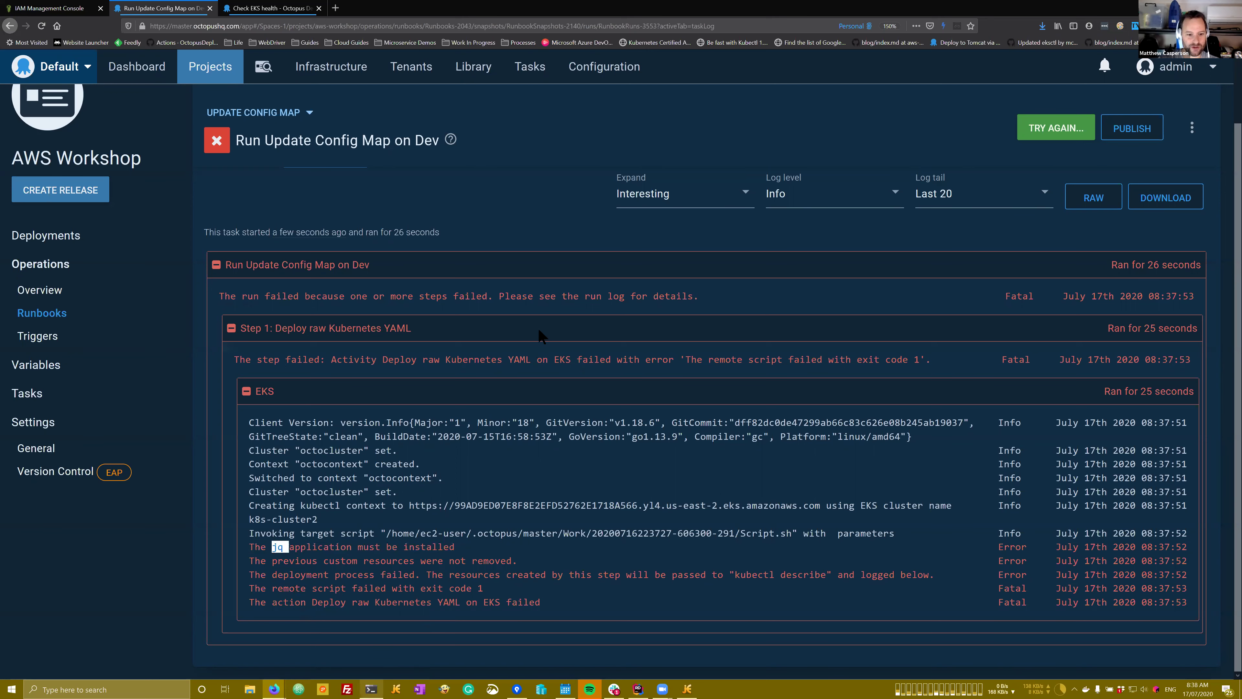
pyautogui.click(371, 689)
# Step: Install jq on the worker with sudo yum install jq after apt-get fails, confirming with y
pyautogui.write('sud')
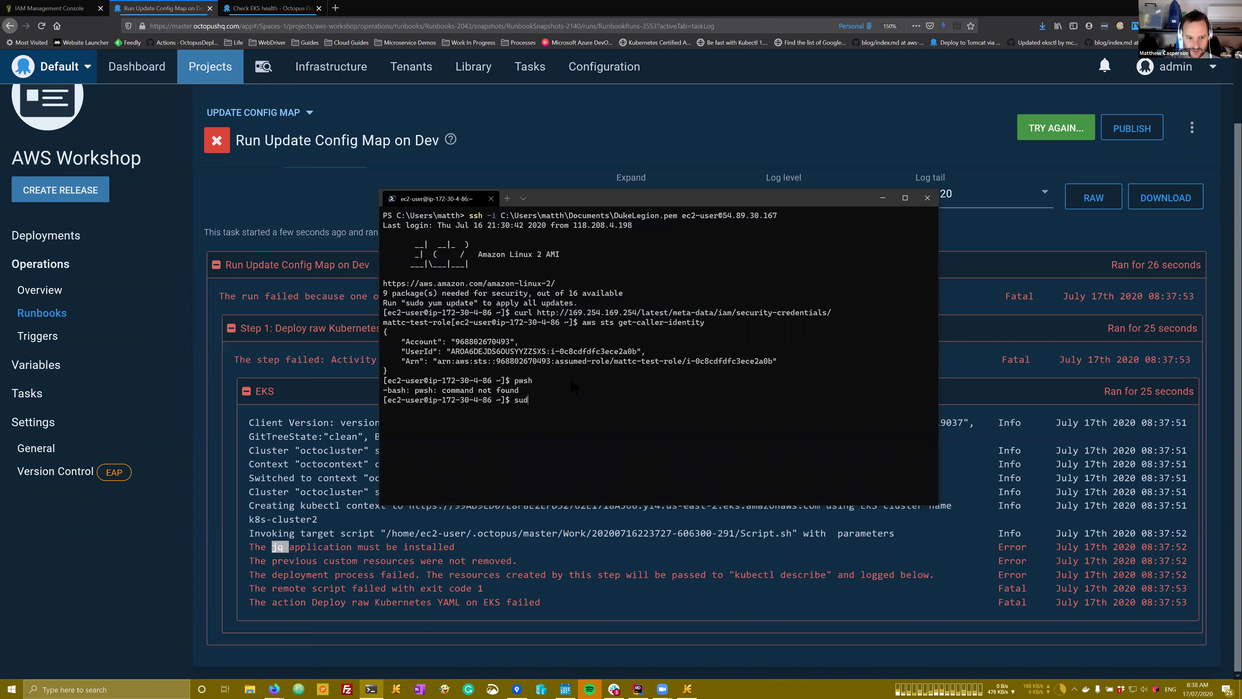
pyautogui.write('o apt-get install jq')
pyautogui.press('Return')
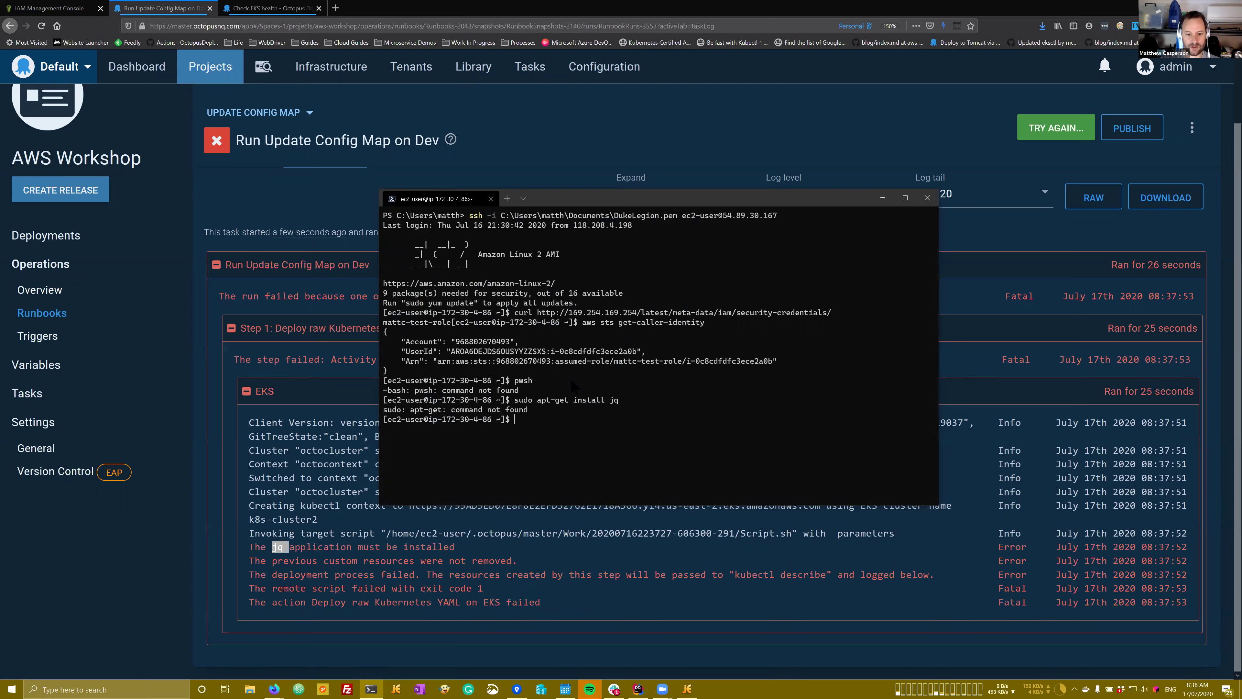
pyautogui.press('Up')
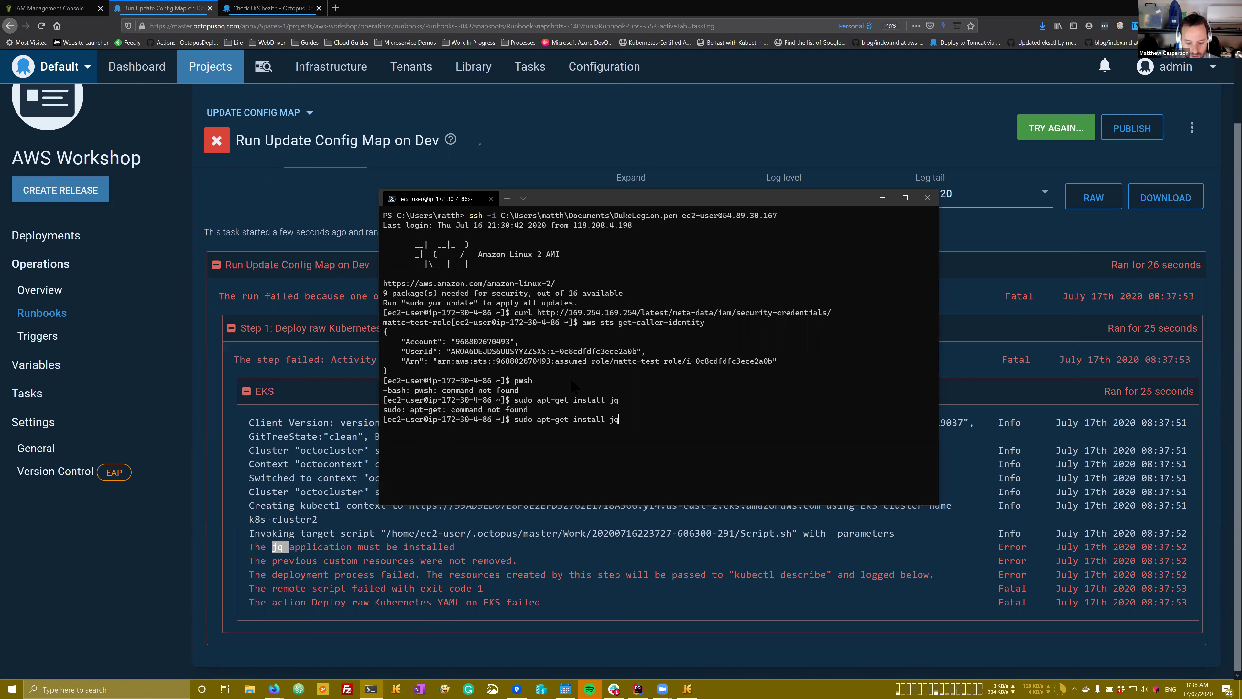
pyautogui.hotkey('ctrl', 'c')
pyautogui.write('sudo ym')
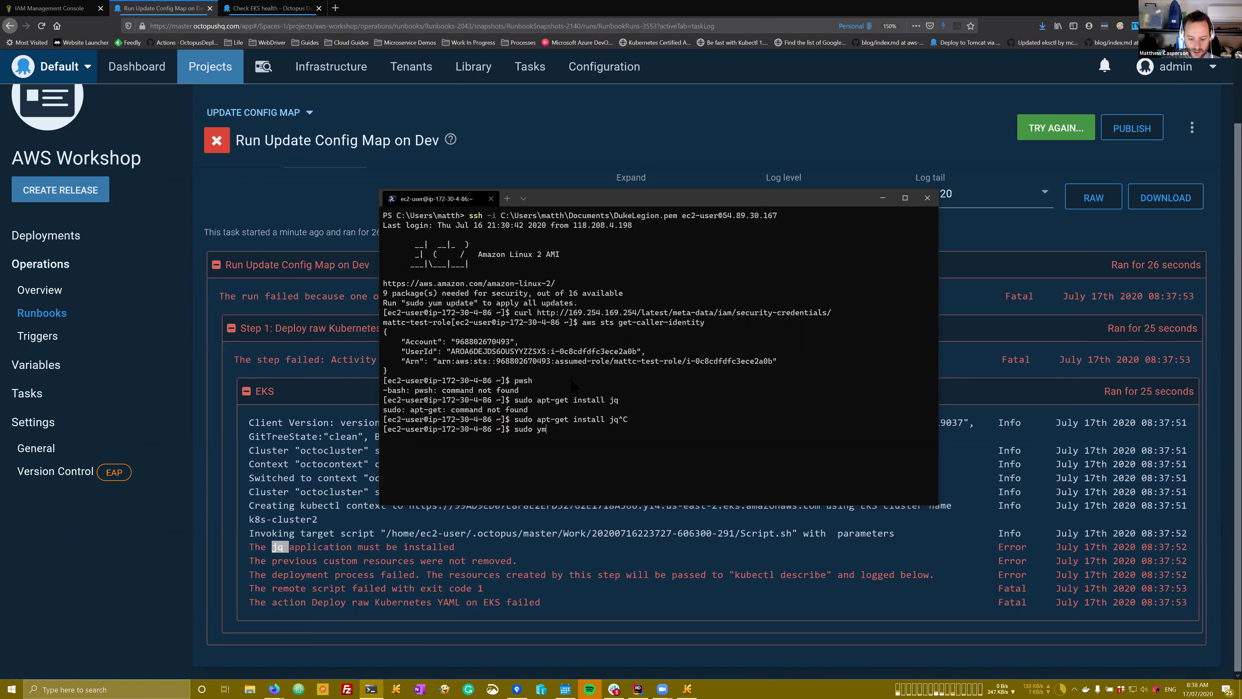
pyautogui.press('BackSpace')
pyautogui.write('um install jq')
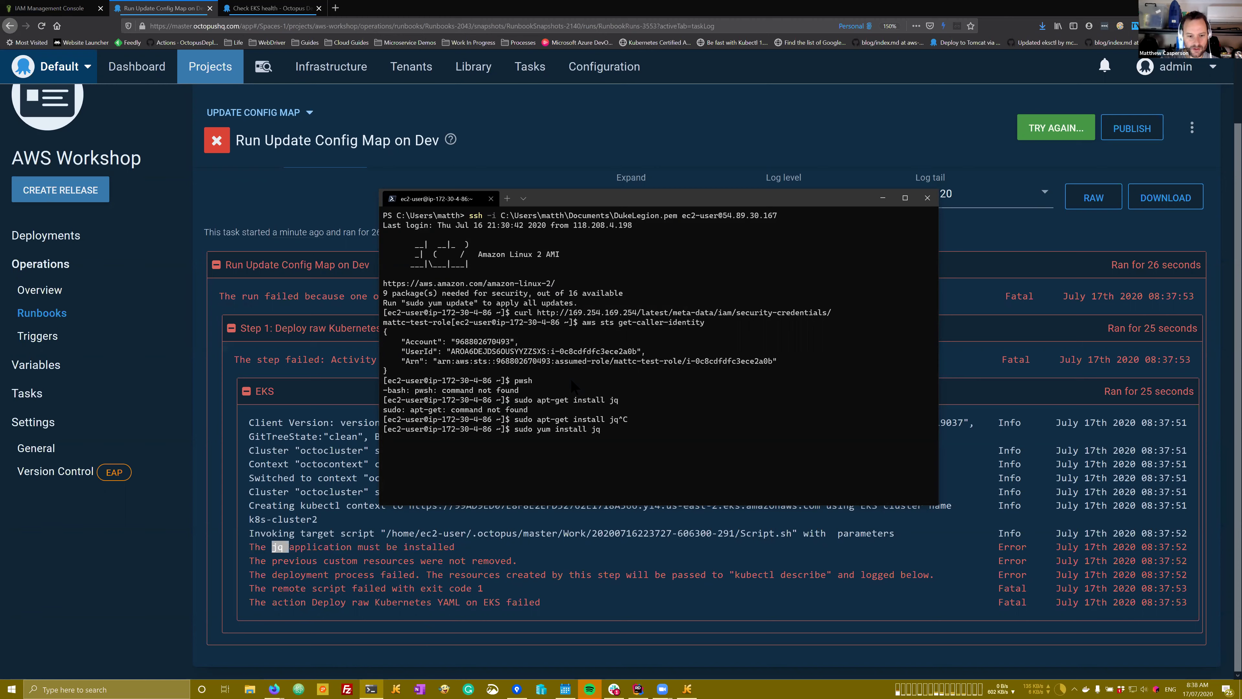
pyautogui.press('Return')
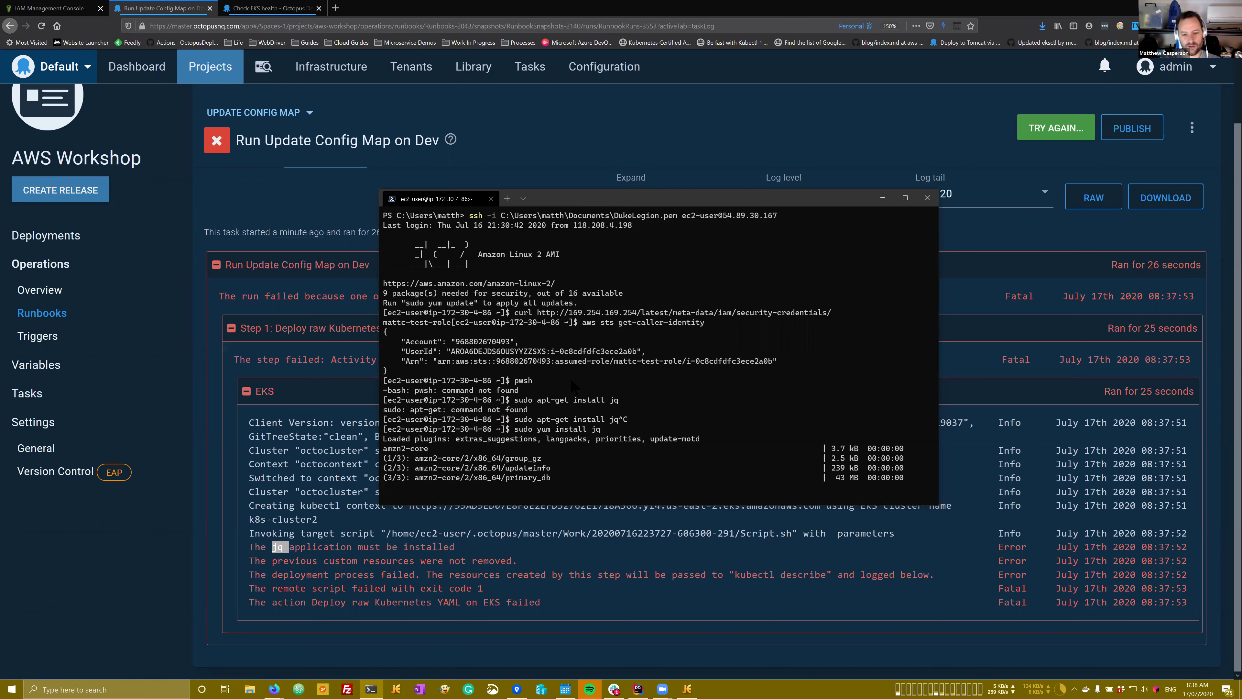
pyautogui.write('y')
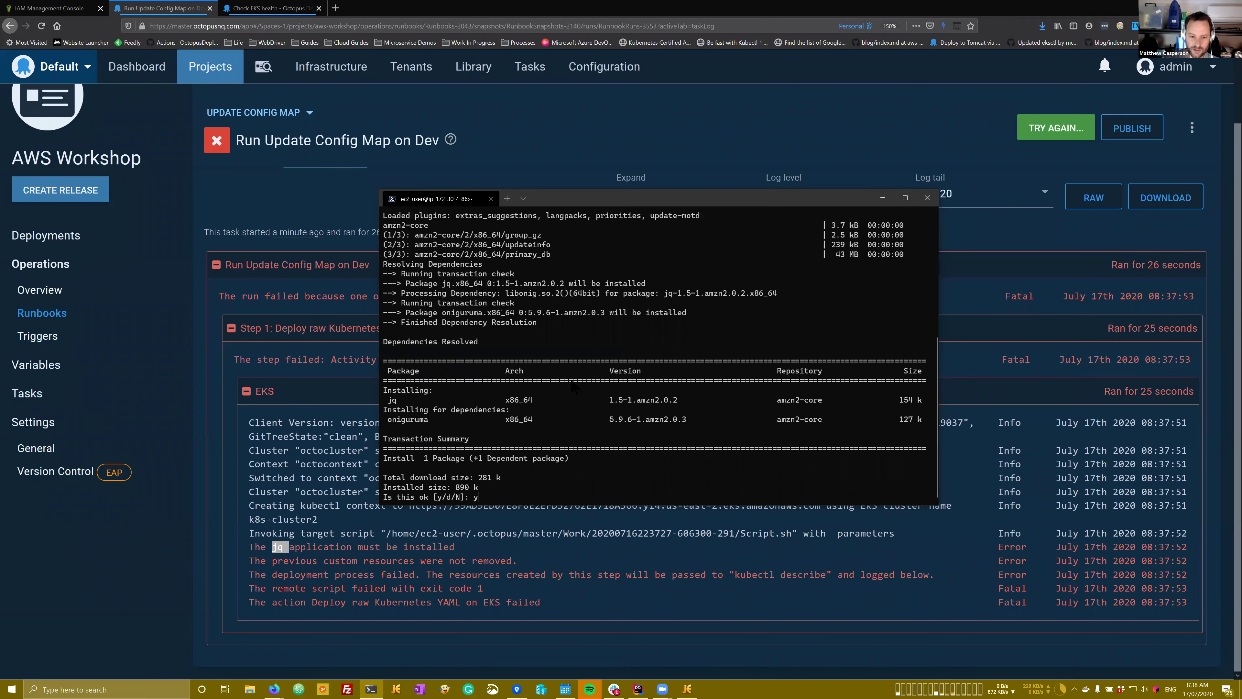
pyautogui.press('Return')
# Step: Run jq to verify it is now installed
pyautogui.write('jq')
pyautogui.press('Return')
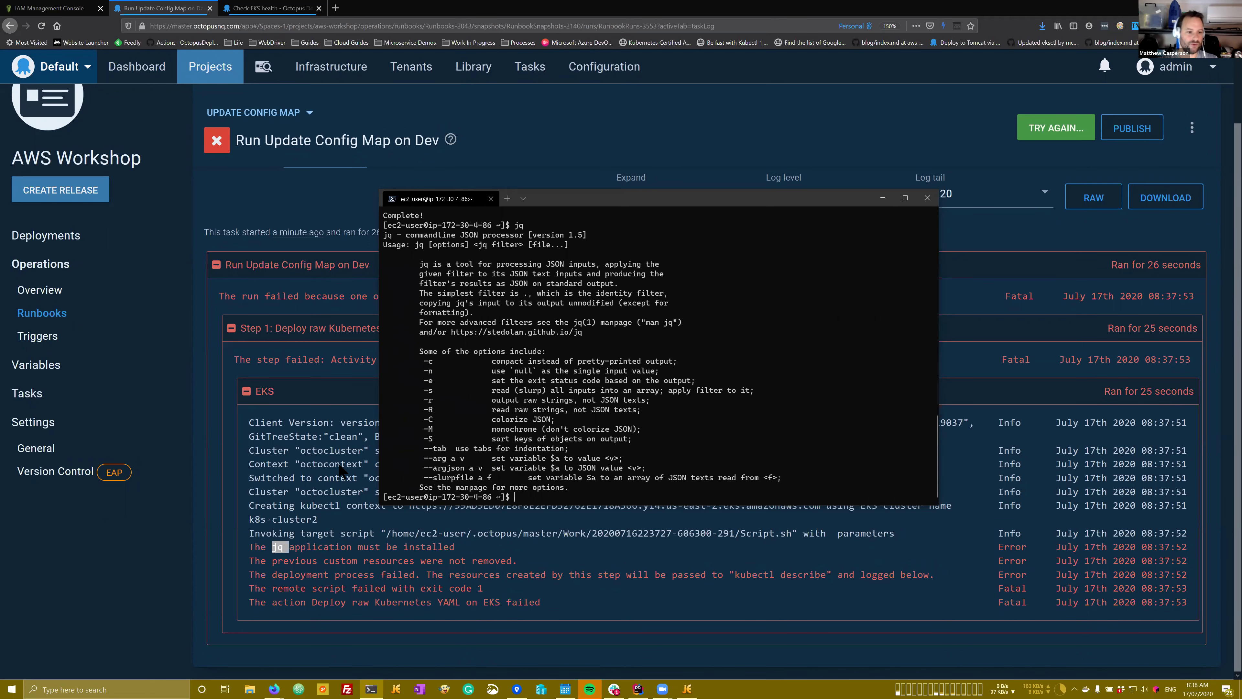
pyautogui.hotkey('alt', 'Tab')
# Step: Retry the Update Config Map run on Dev and check its Verbose log for ConfigMap/aws-auth creation
pyautogui.click(1054, 129)
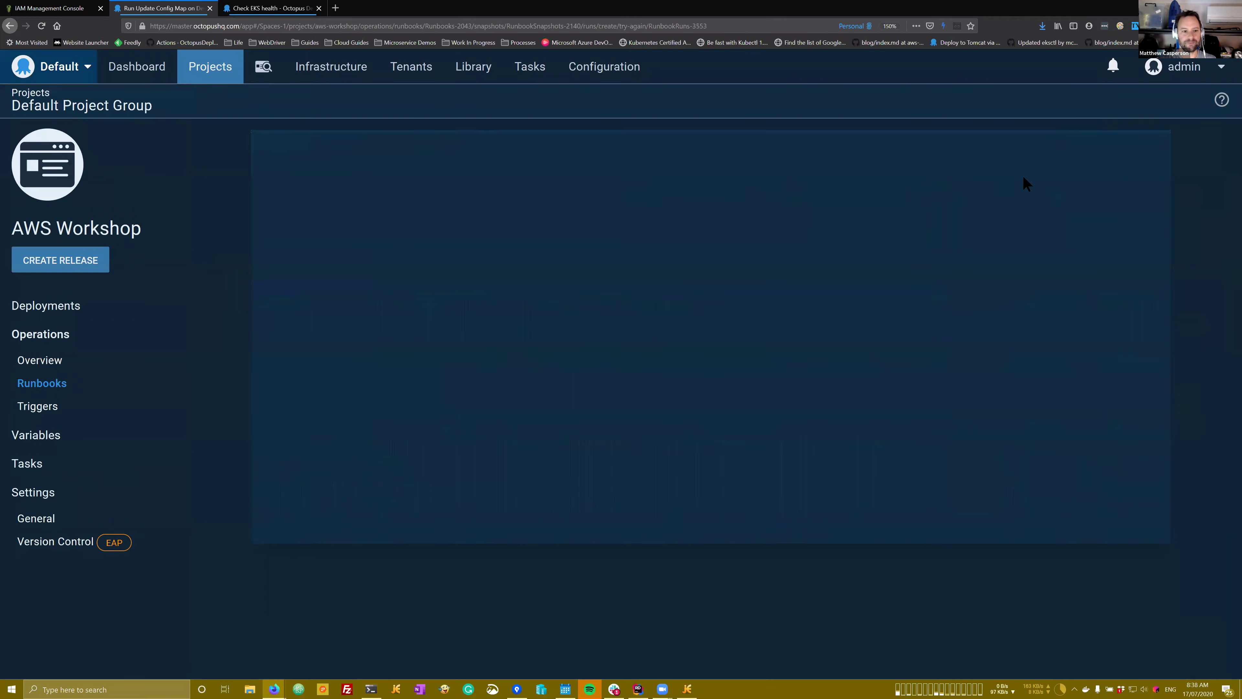
pyautogui.click(1110, 162)
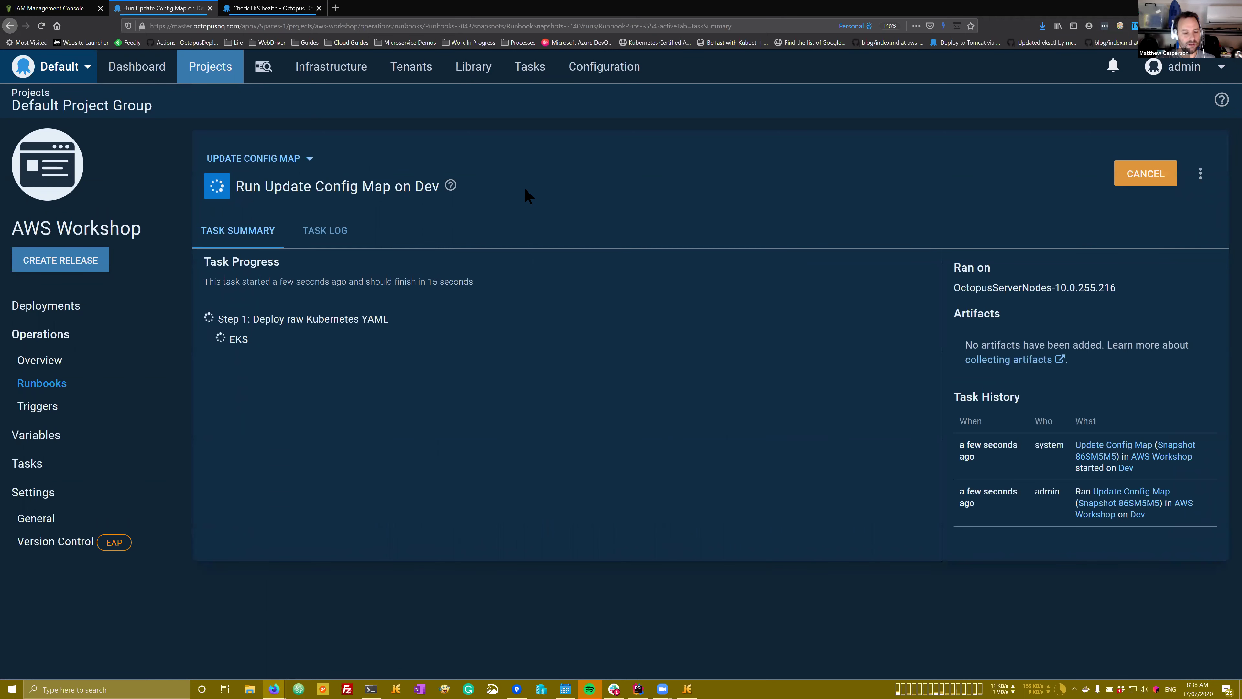
pyautogui.click(341, 240)
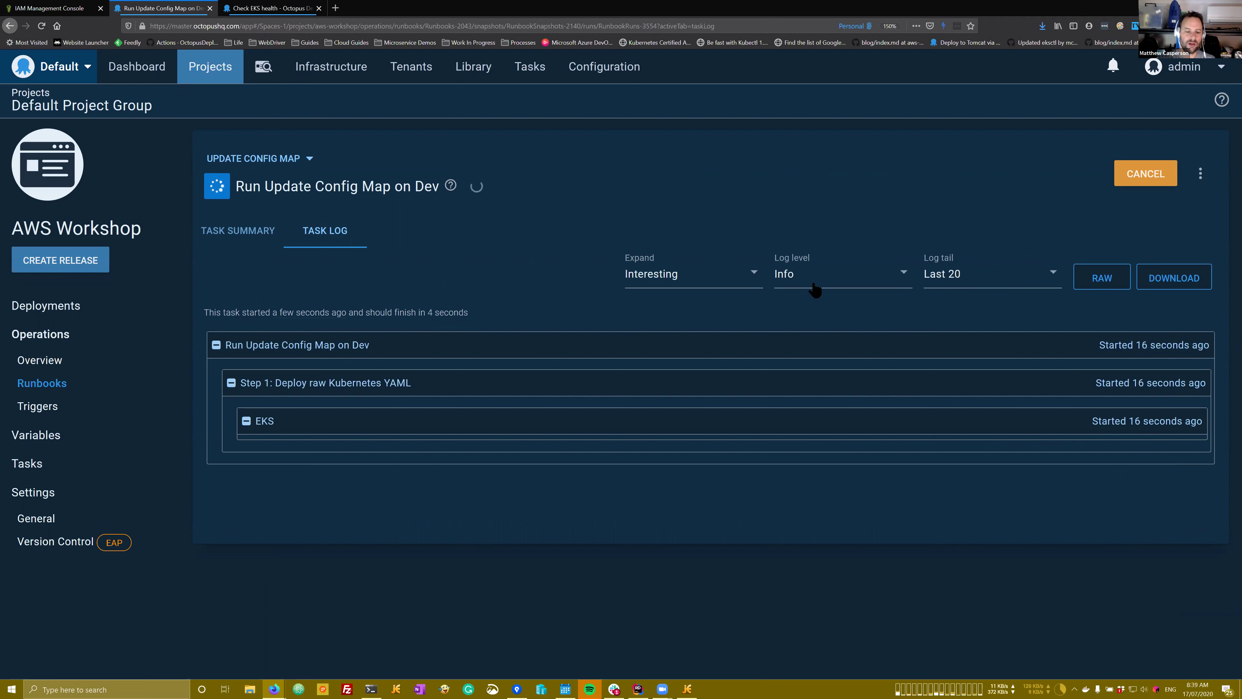
pyautogui.click(830, 288)
pyautogui.click(812, 300)
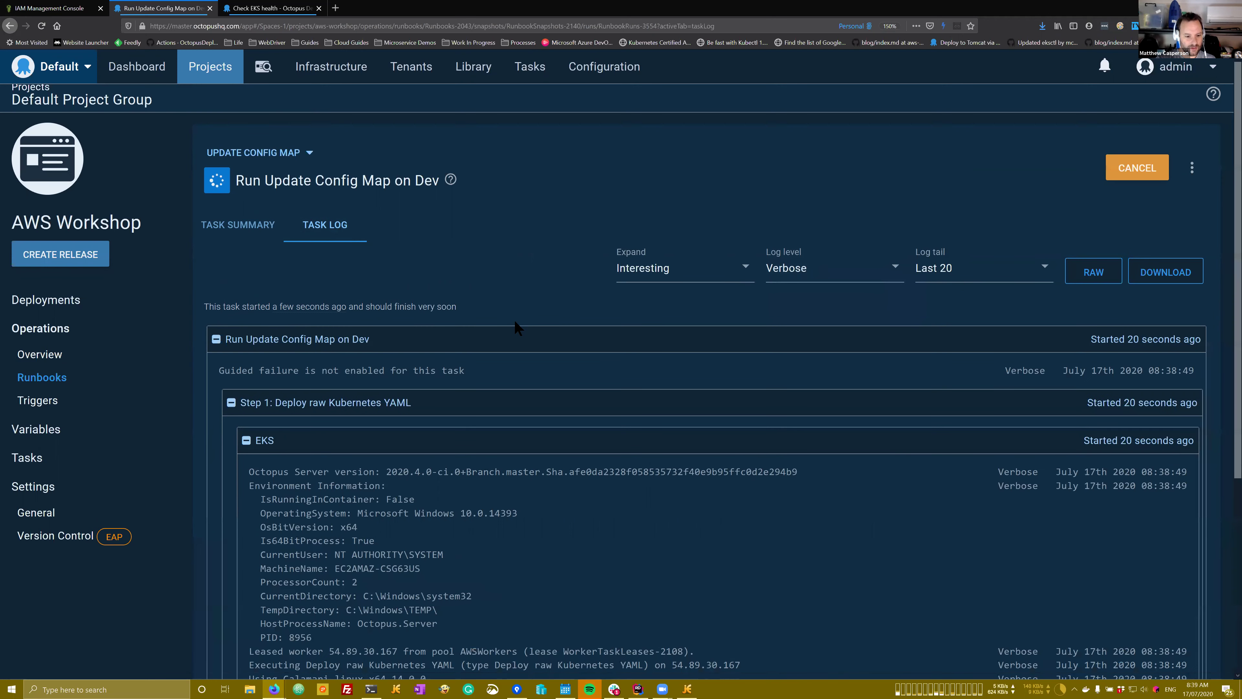
pyautogui.scroll(-4, 517, 327)
pyautogui.scroll(-2, 515, 322)
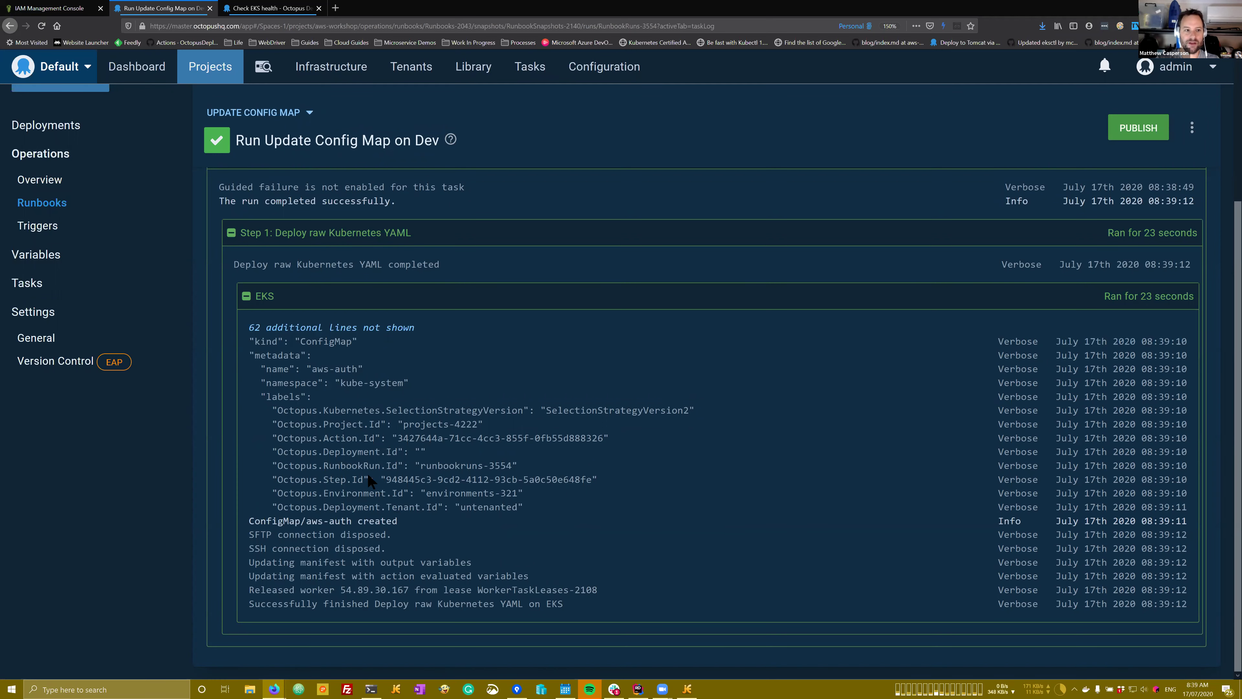
pyautogui.hotkey('ctrl', 'Tab')
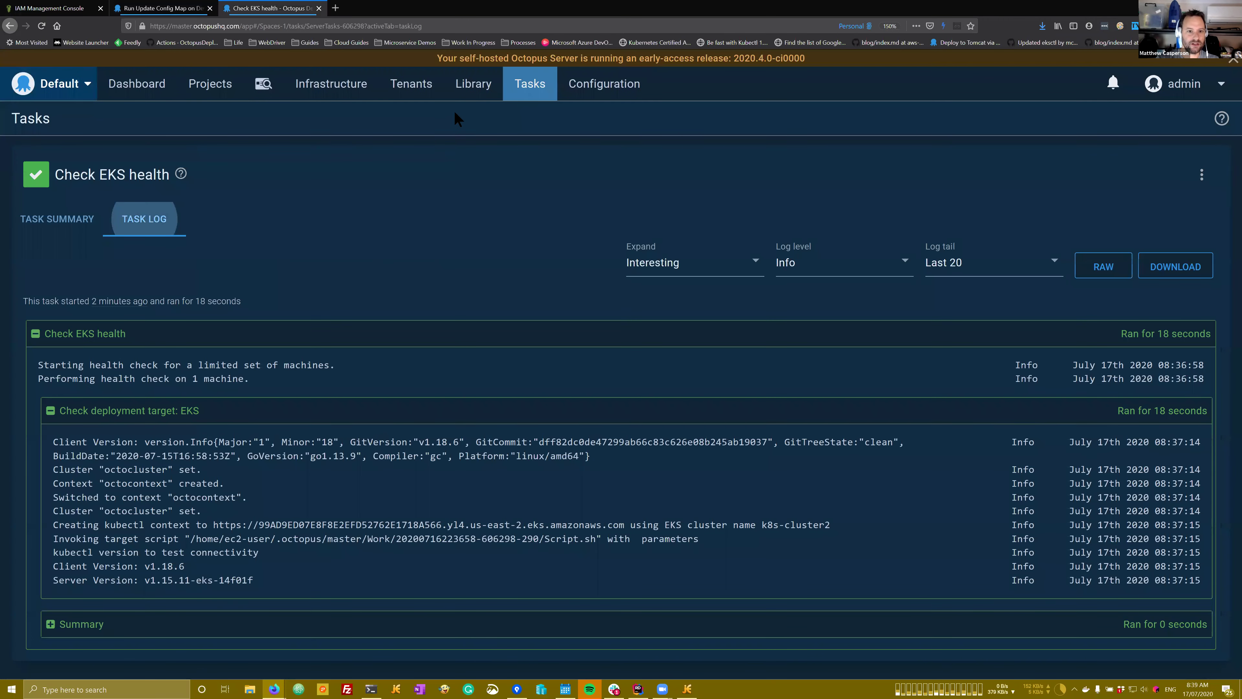
# Step: Set the healthy EKS target to authenticate via the EC2 instance service role, assuming a different role
pyautogui.click(338, 84)
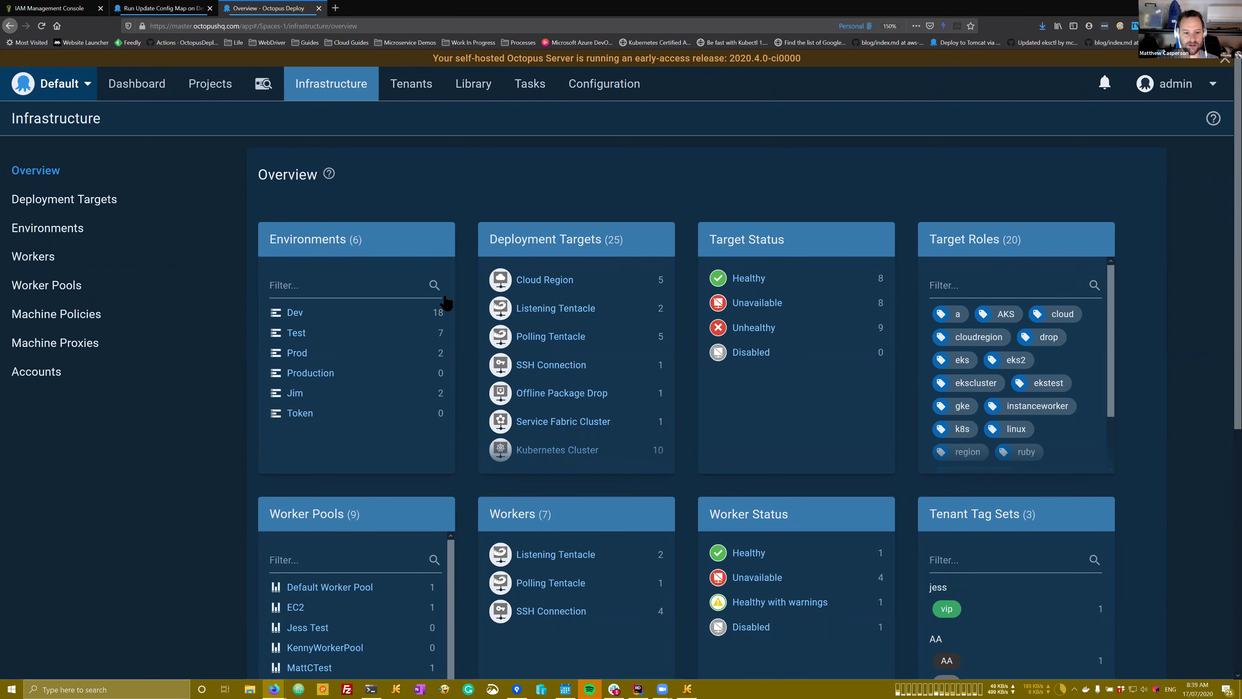
pyautogui.click(741, 277)
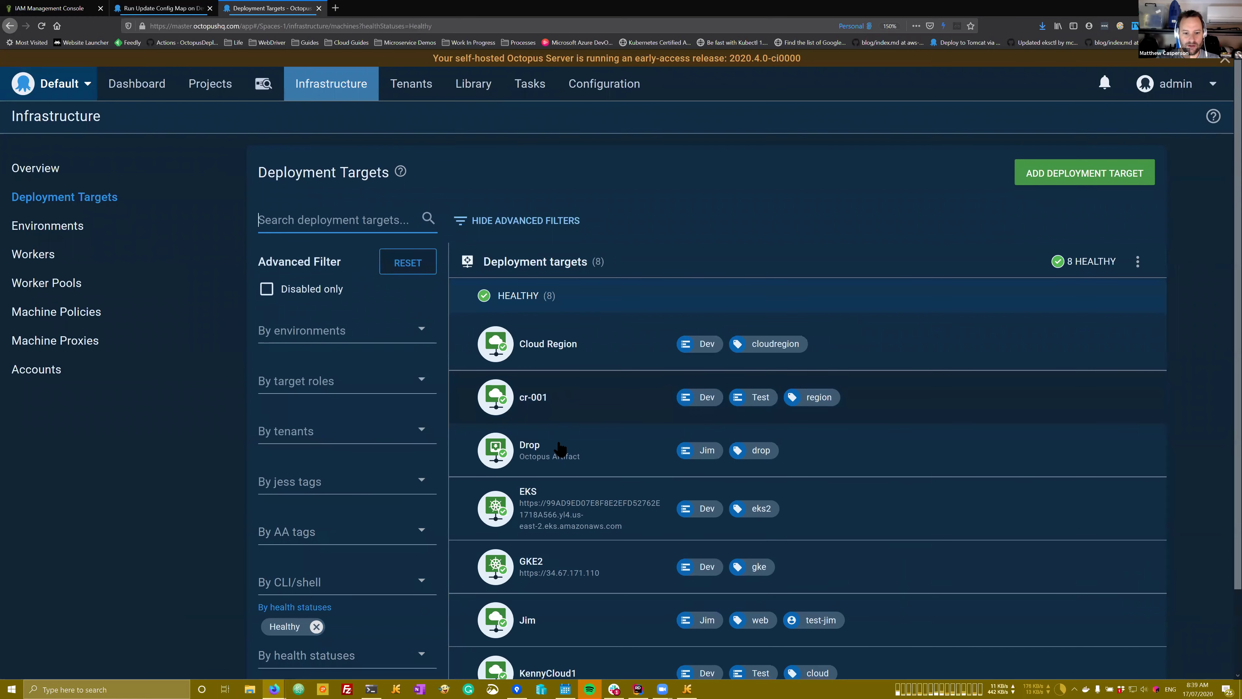
pyautogui.click(557, 440)
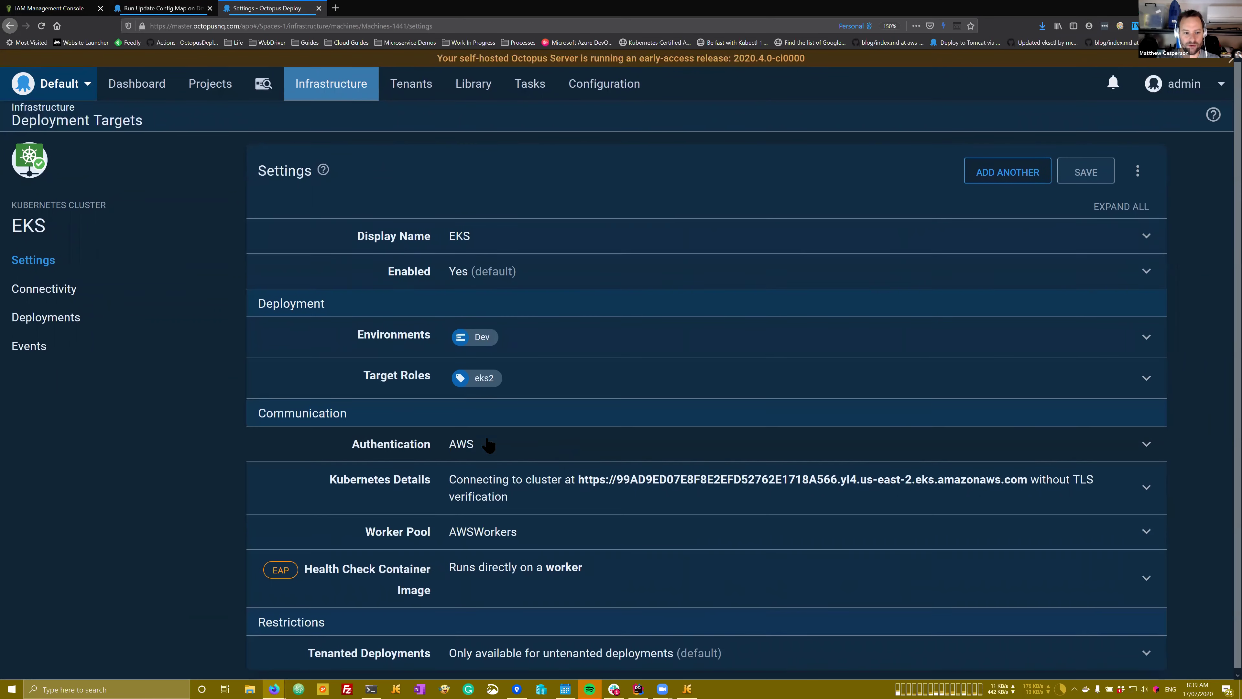
pyautogui.click(488, 443)
pyautogui.scroll(-5, 513, 391)
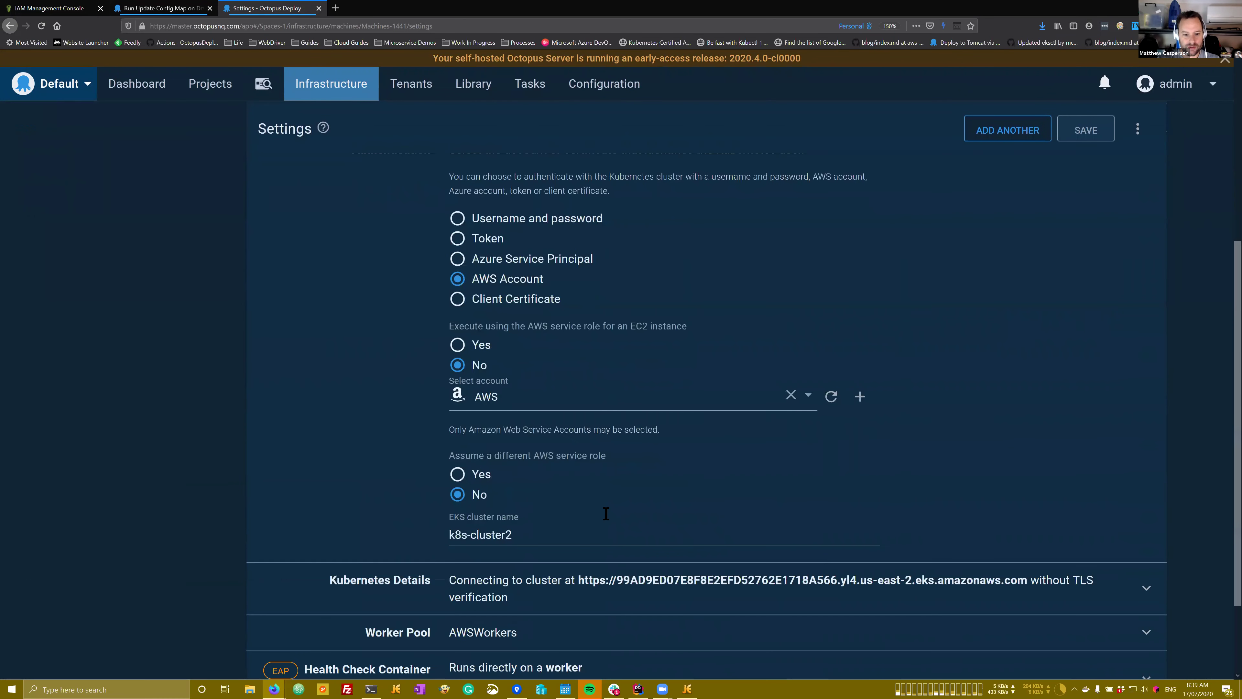
pyautogui.click(483, 327)
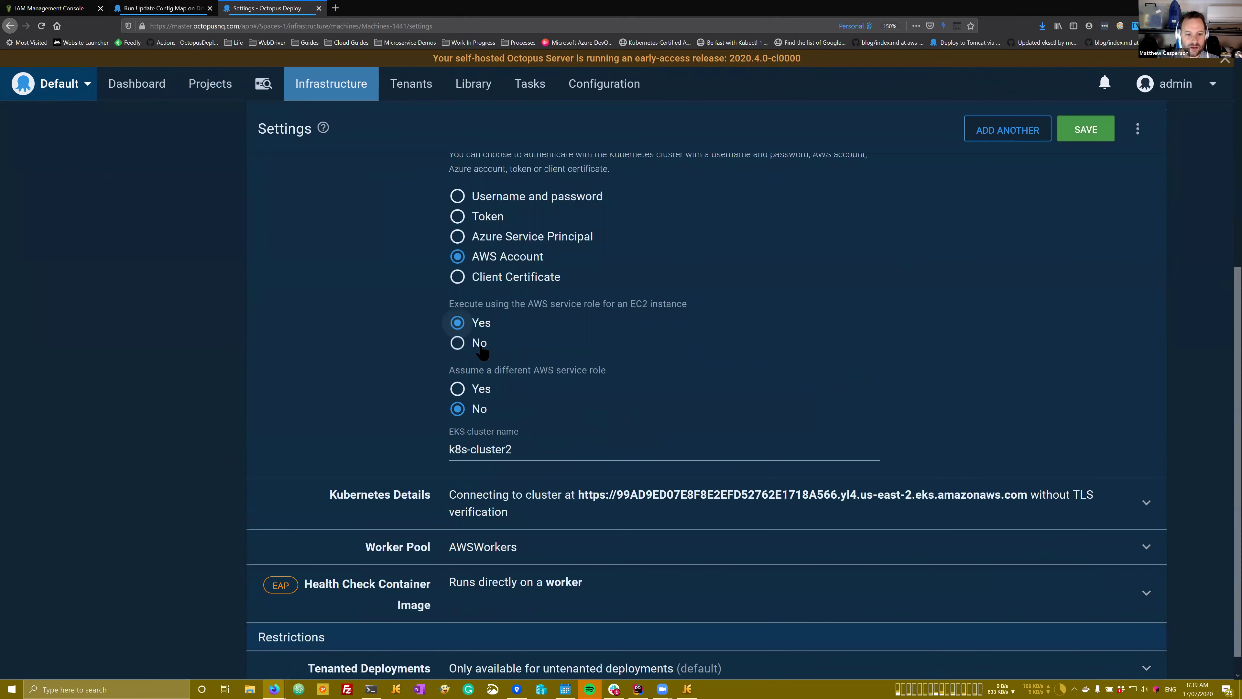
pyautogui.click(483, 390)
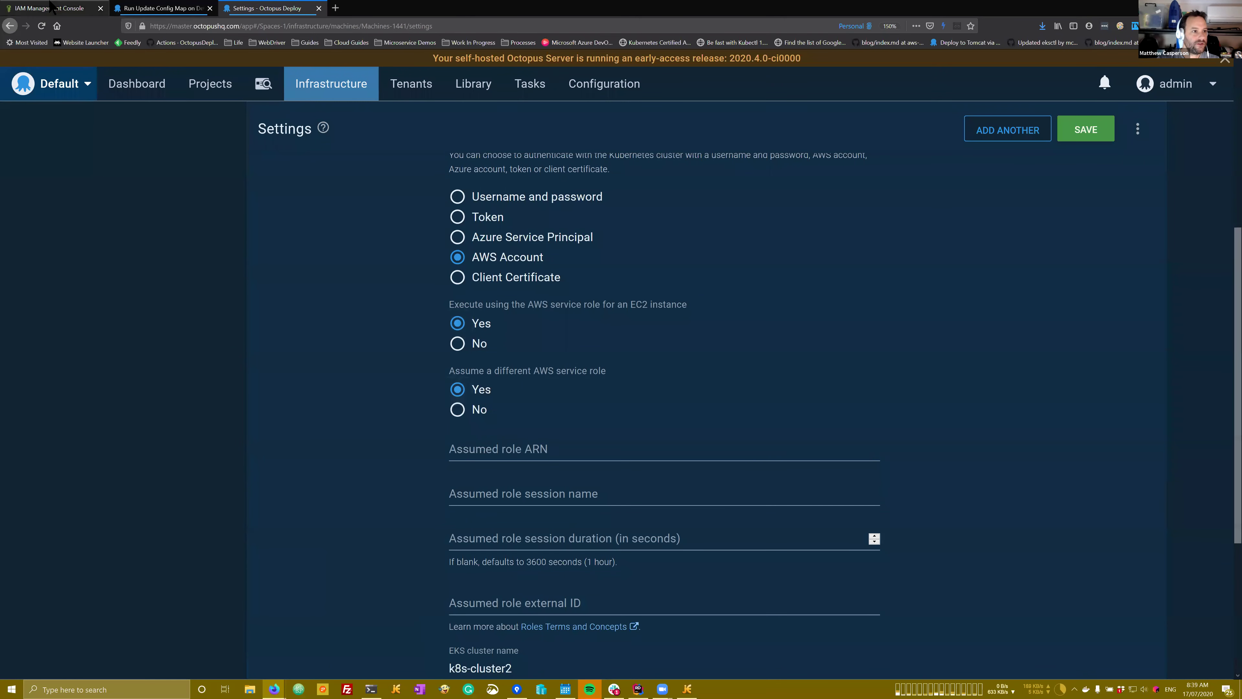
# Step: Enter the my-second-role ARN and session name MySession, save, and run a health check
pyautogui.hotkey('ctrl', 'Tab')
pyautogui.click(718, 155)
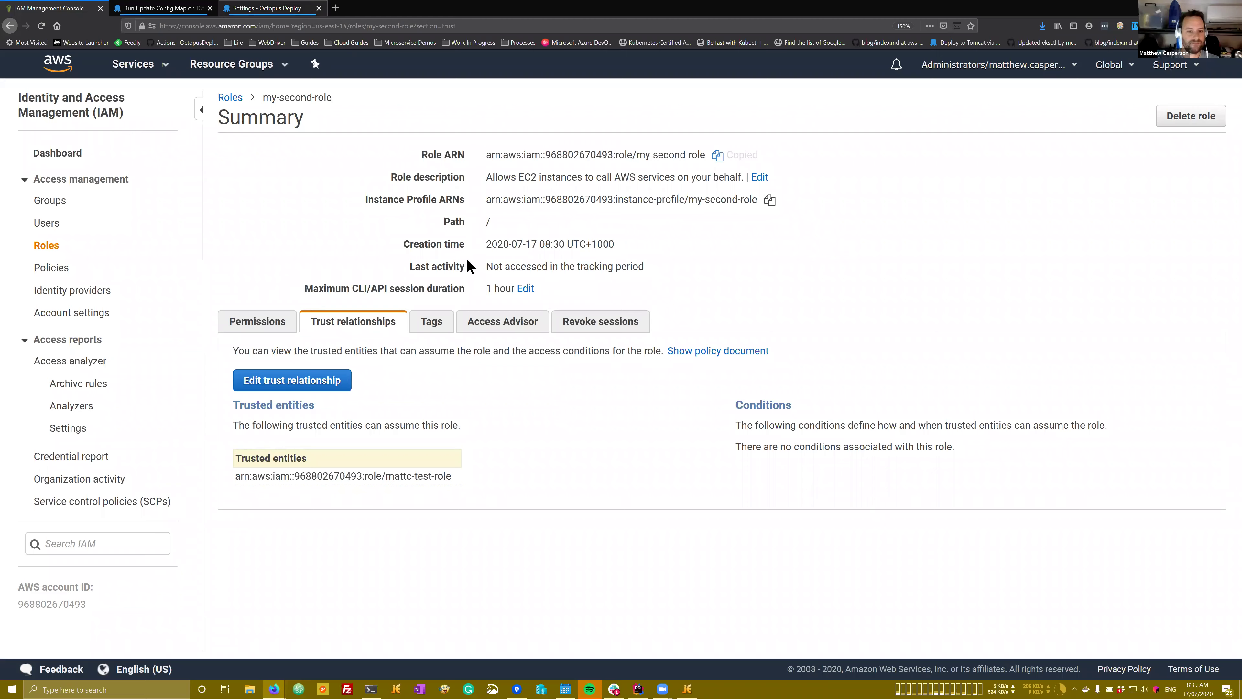
pyautogui.hotkey('ctrl', 'shift', 'Tab')
pyautogui.click(562, 446)
pyautogui.hotkey('ctrl', 'v')
pyautogui.click(560, 491)
pyautogui.write('MySession')
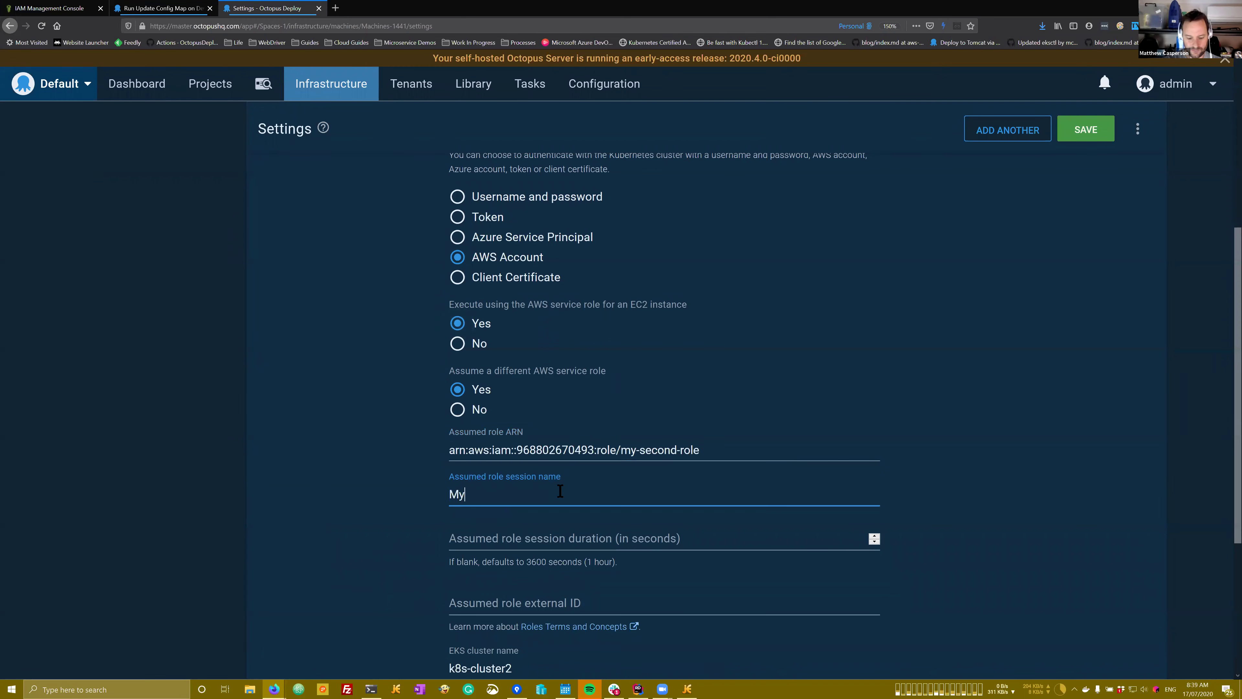
pyautogui.click(1086, 129)
pyautogui.click(44, 293)
pyautogui.click(1113, 175)
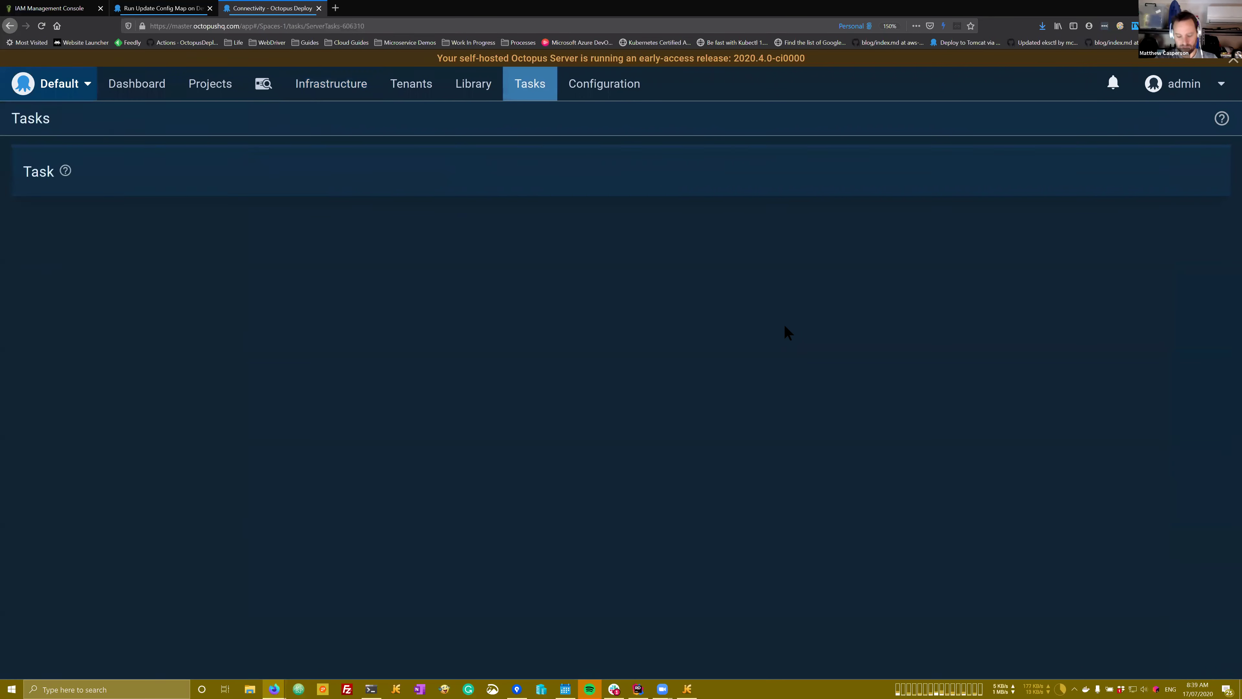
# Step: Follow the EKS health check's Task Log at Verbose level until it succeeds, then return to IAM
pyautogui.click(143, 218)
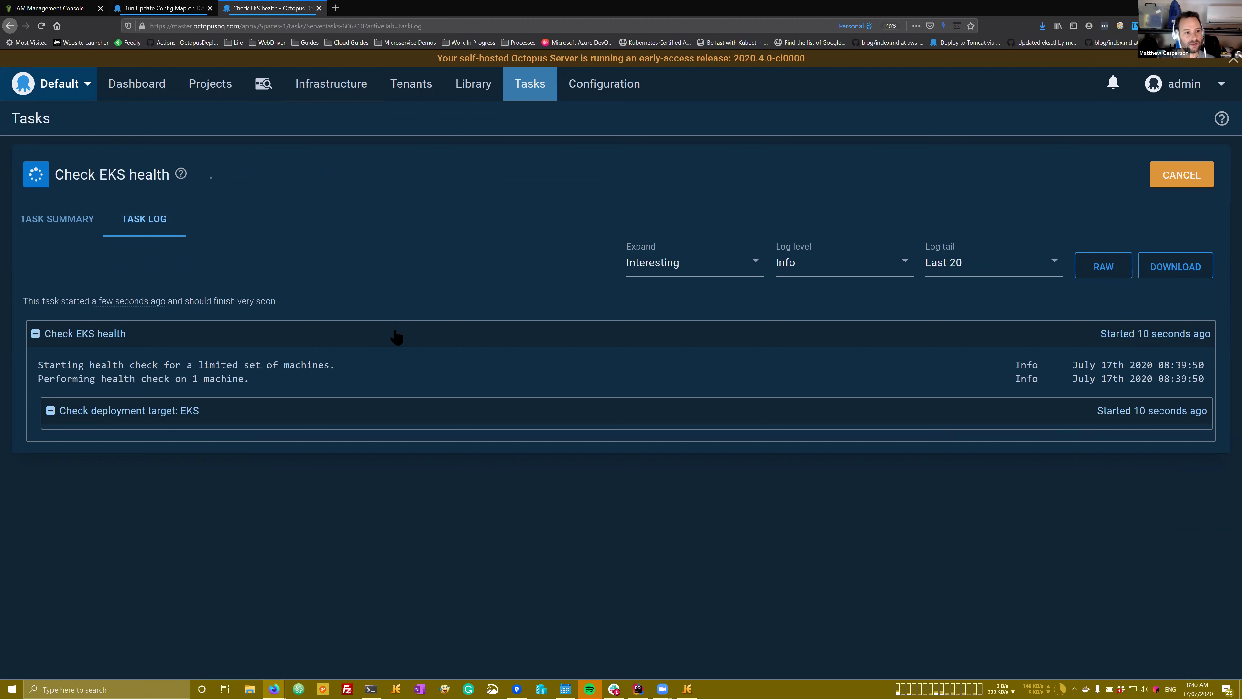
pyautogui.click(826, 266)
pyautogui.click(826, 289)
pyautogui.scroll(-1, 577, 339)
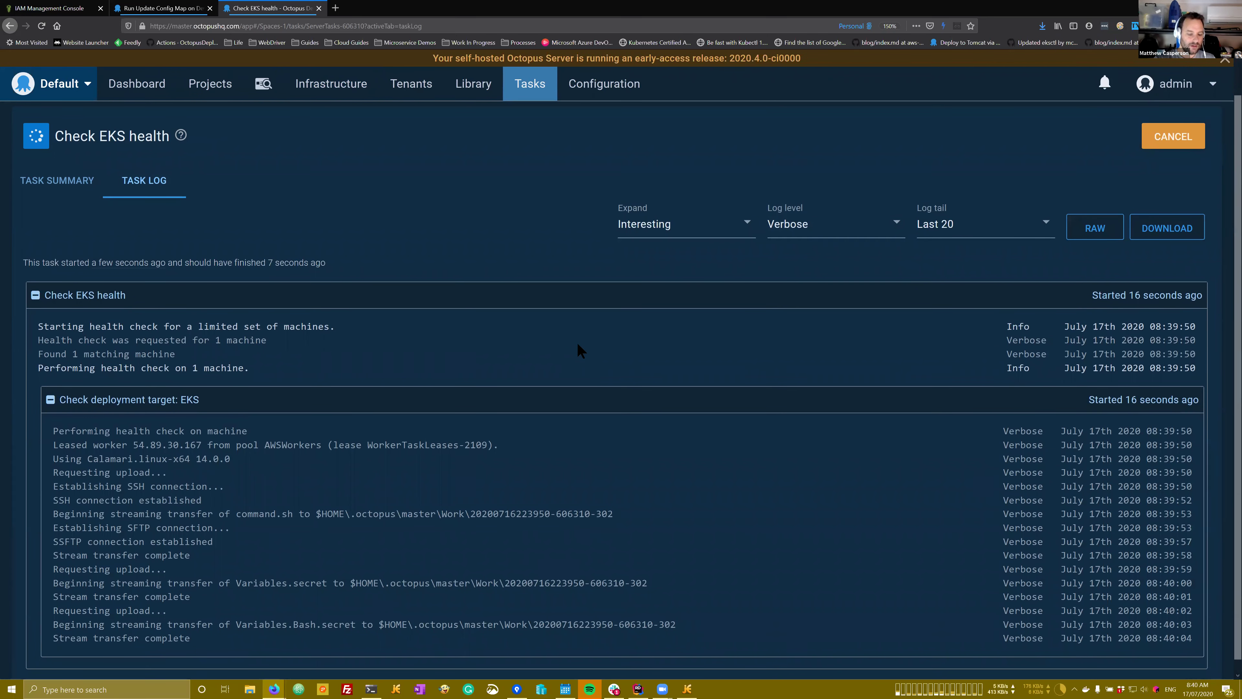
pyautogui.scroll(-1, 577, 342)
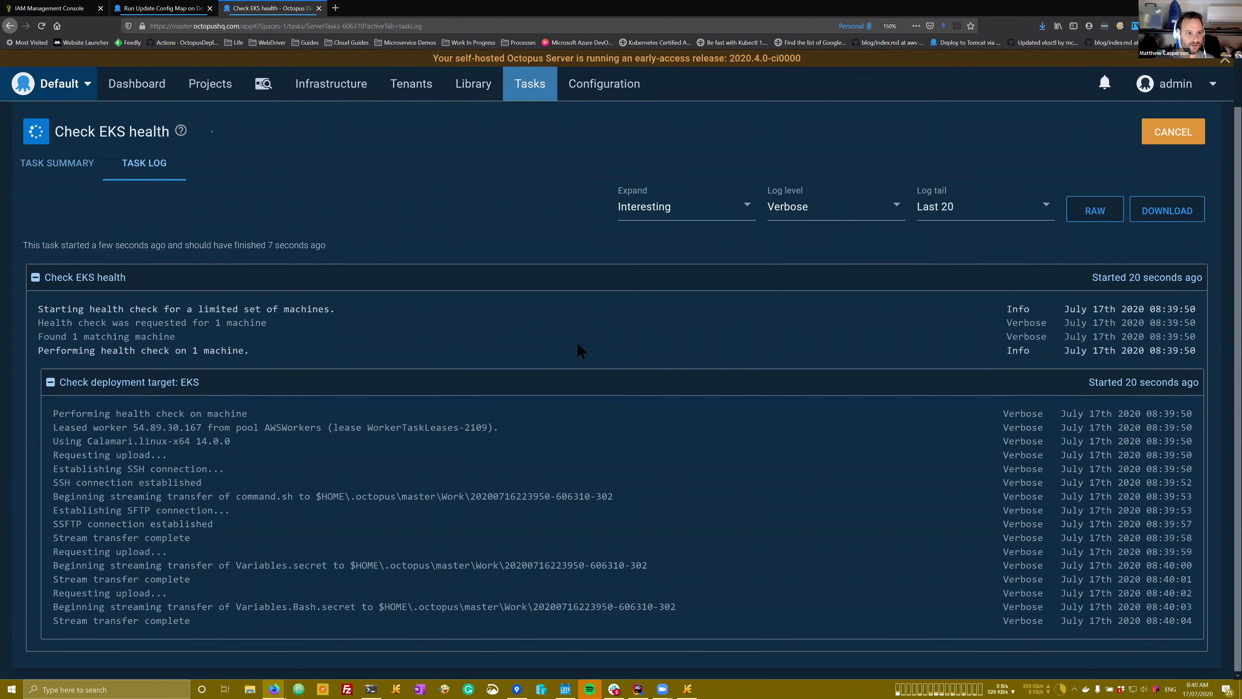
pyautogui.scroll(-3, 577, 342)
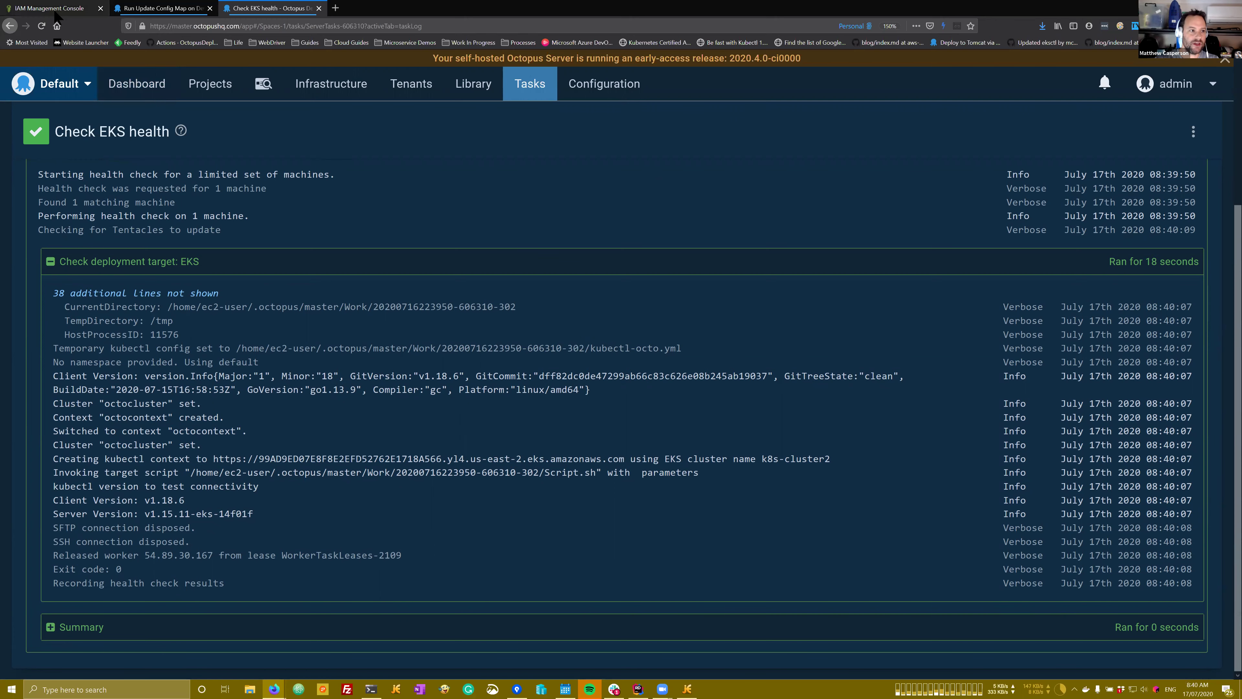
pyautogui.hotkey('ctrl', '1')
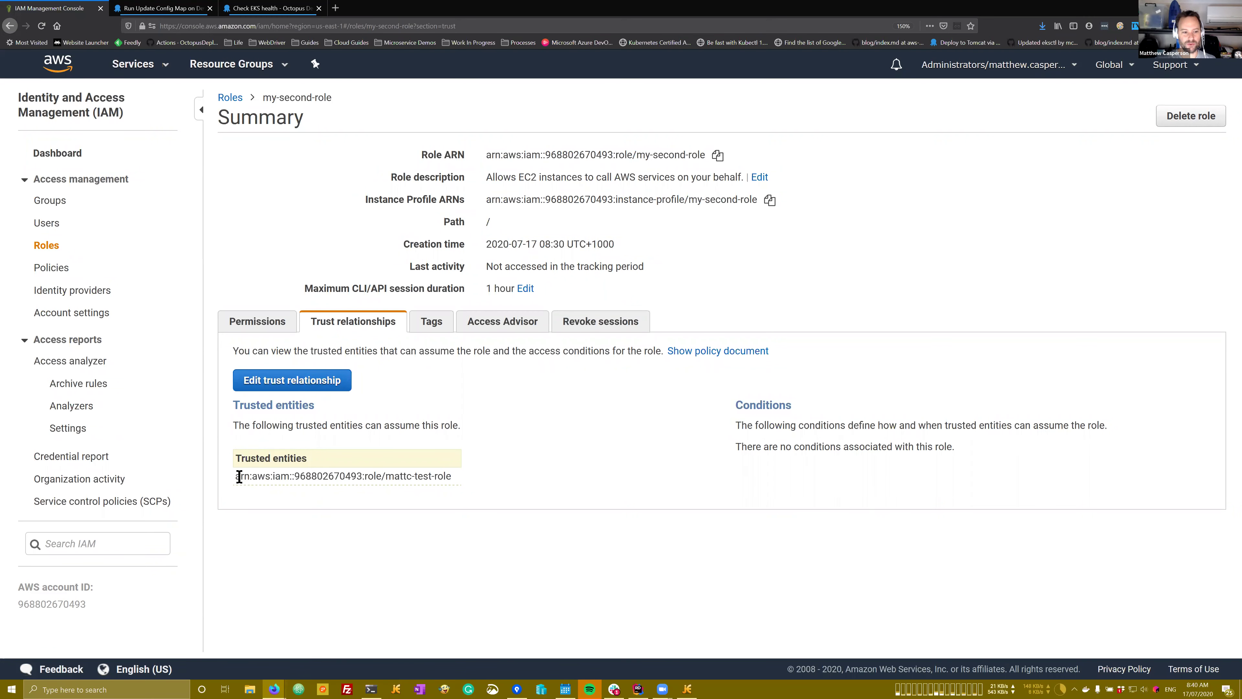
# Step: Inspect my-second-role's trust policy, selecting the mattc-test-role ARN, then cancel without changes and return to Octopus
pyautogui.click(293, 380)
pyautogui.moveTo(411, 265); pyautogui.dragTo(701, 269)
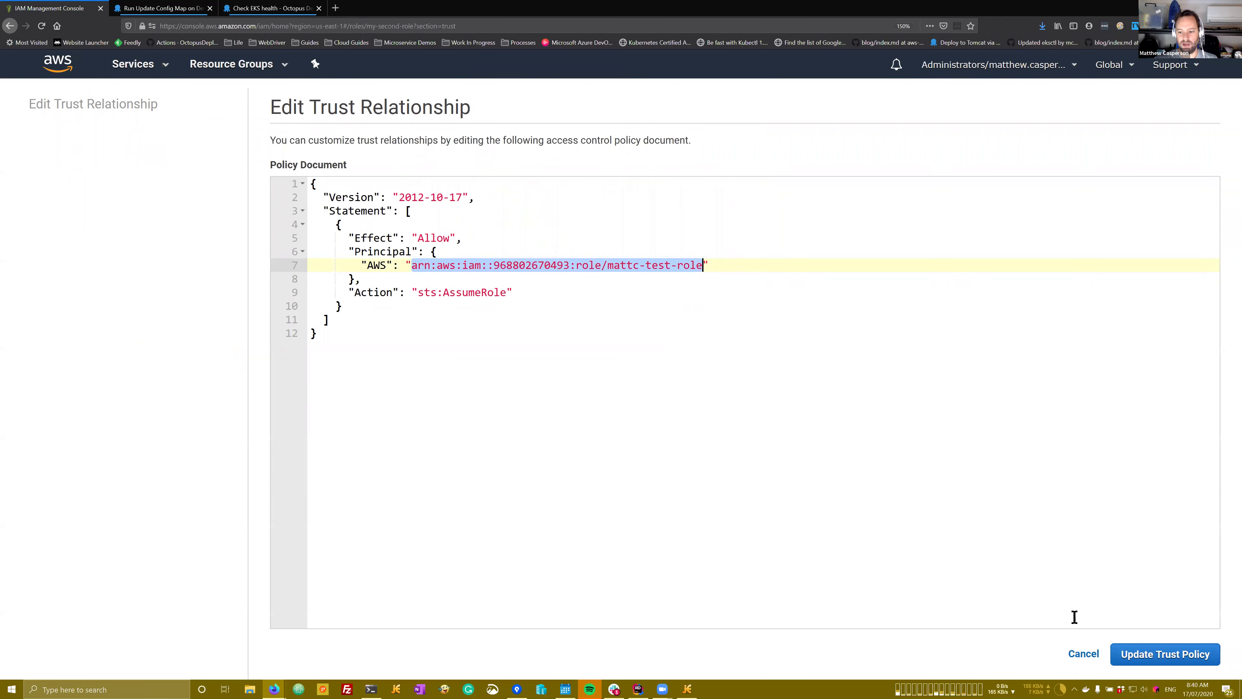
pyautogui.click(1084, 656)
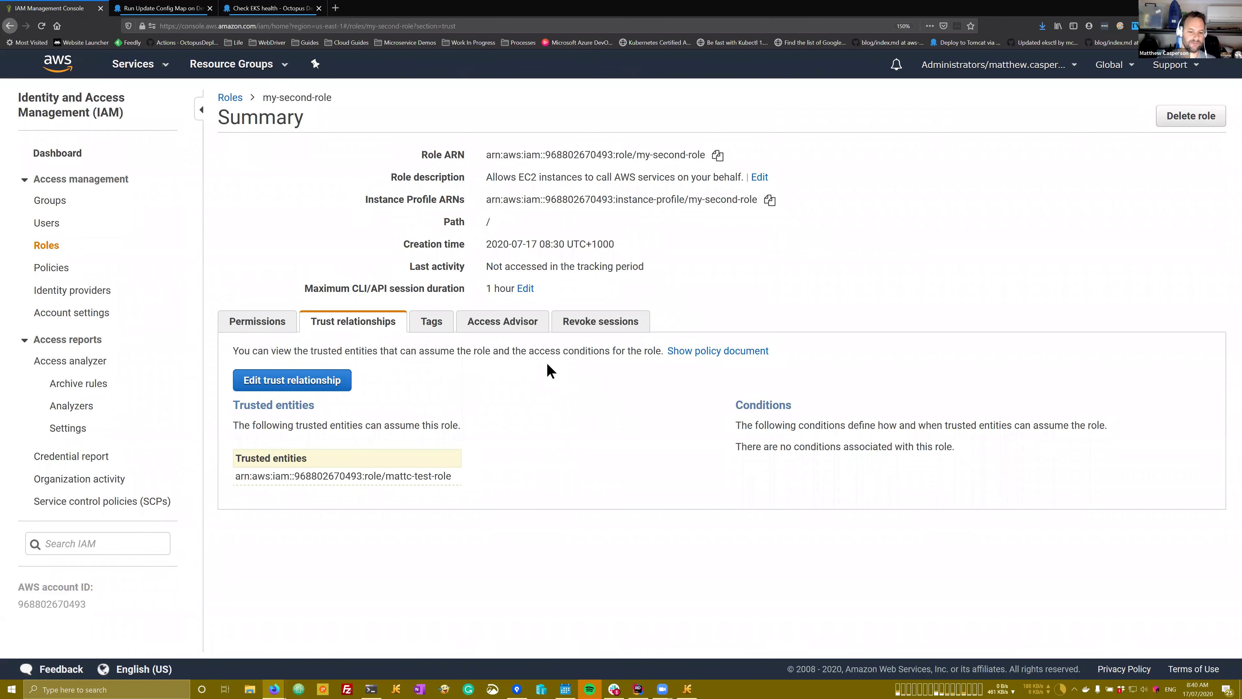
pyautogui.click(252, 9)
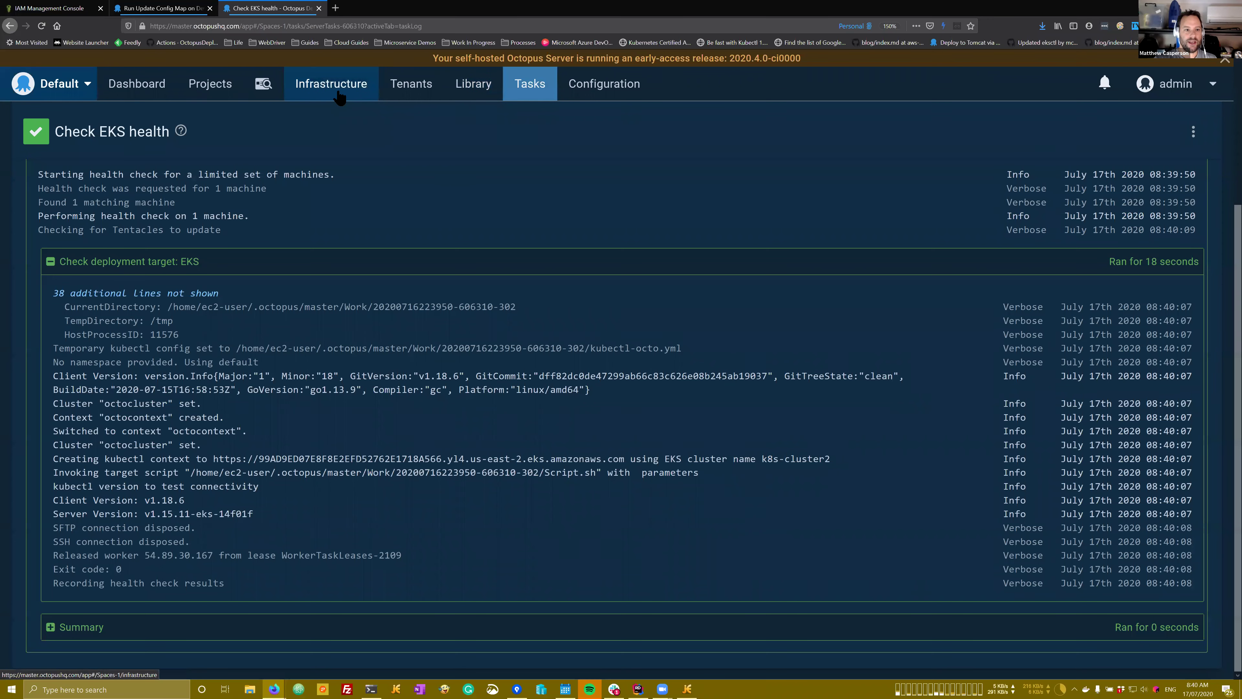
# Step: Open the EKS target's settings from Infrastructure > Deployment Targets
pyautogui.click(345, 95)
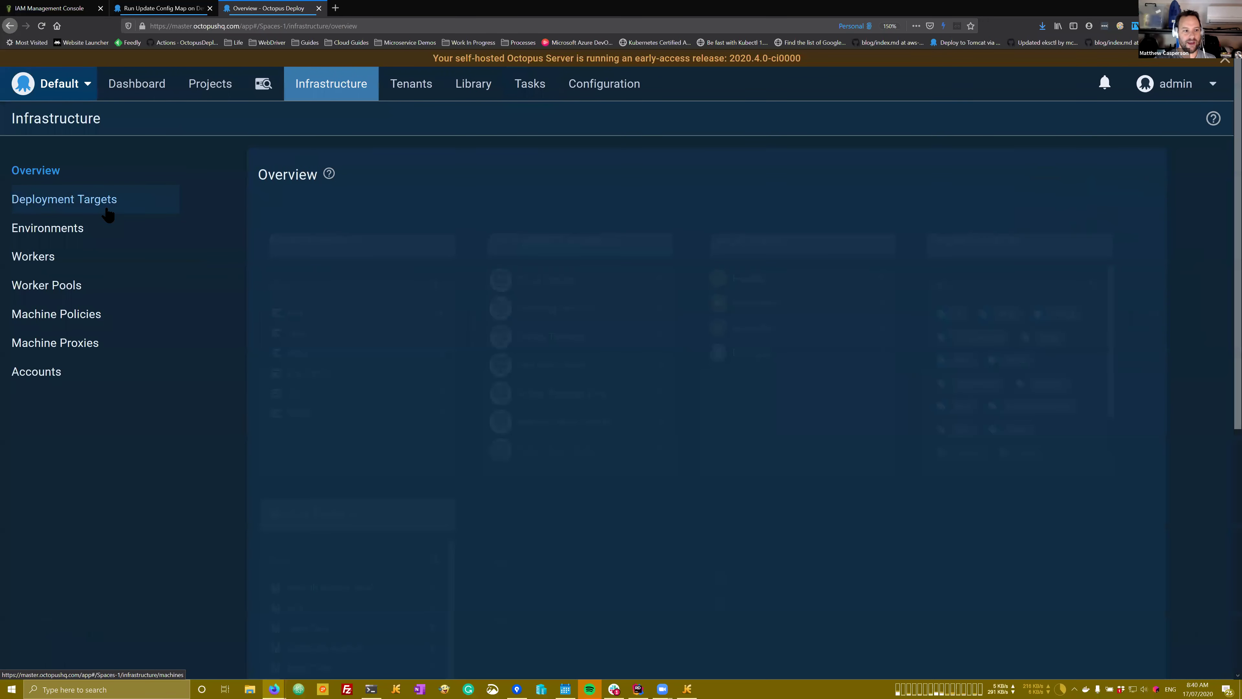
pyautogui.click(112, 209)
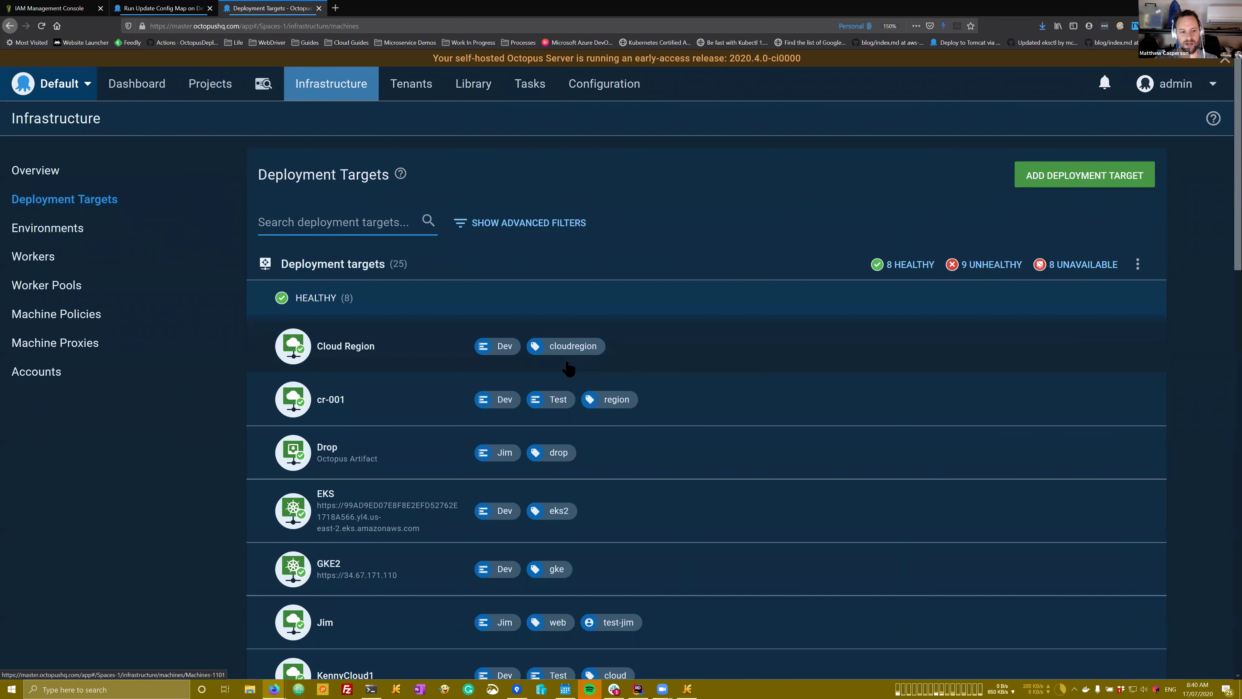
pyautogui.scroll(-3, 413, 360)
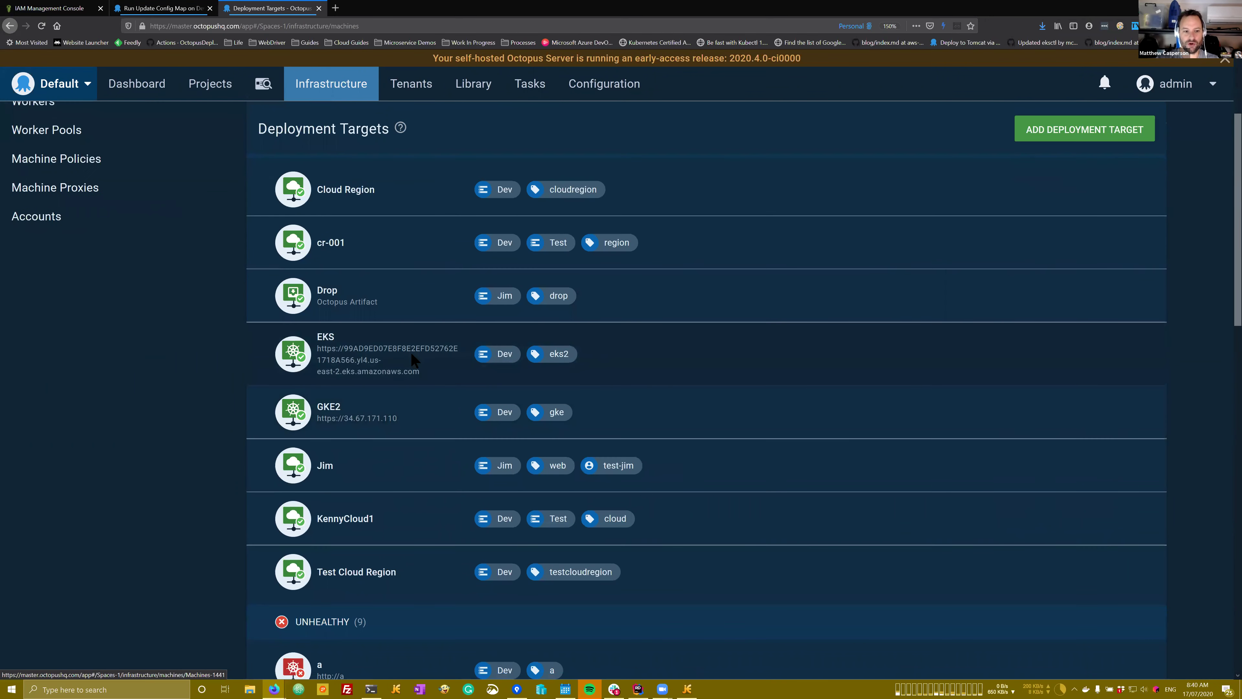
pyautogui.click(412, 356)
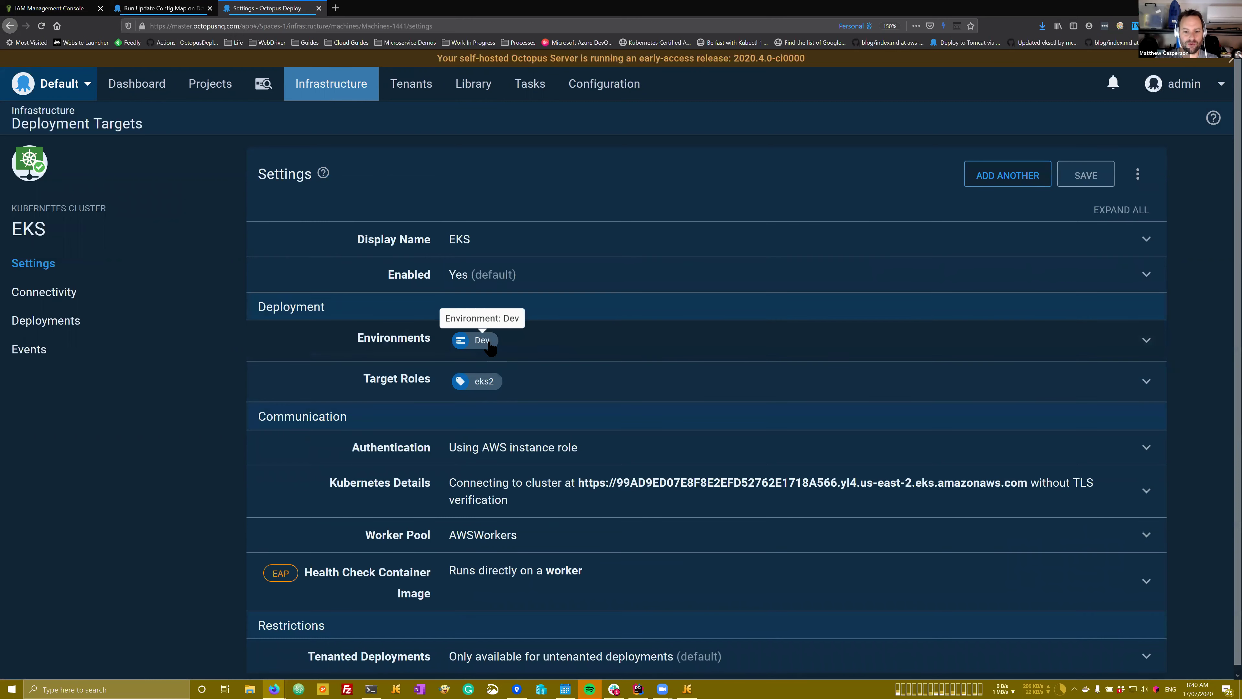
# Step: Expand and review the assumed-role Authentication and the AWSWorkers Worker Pool settings
pyautogui.click(547, 440)
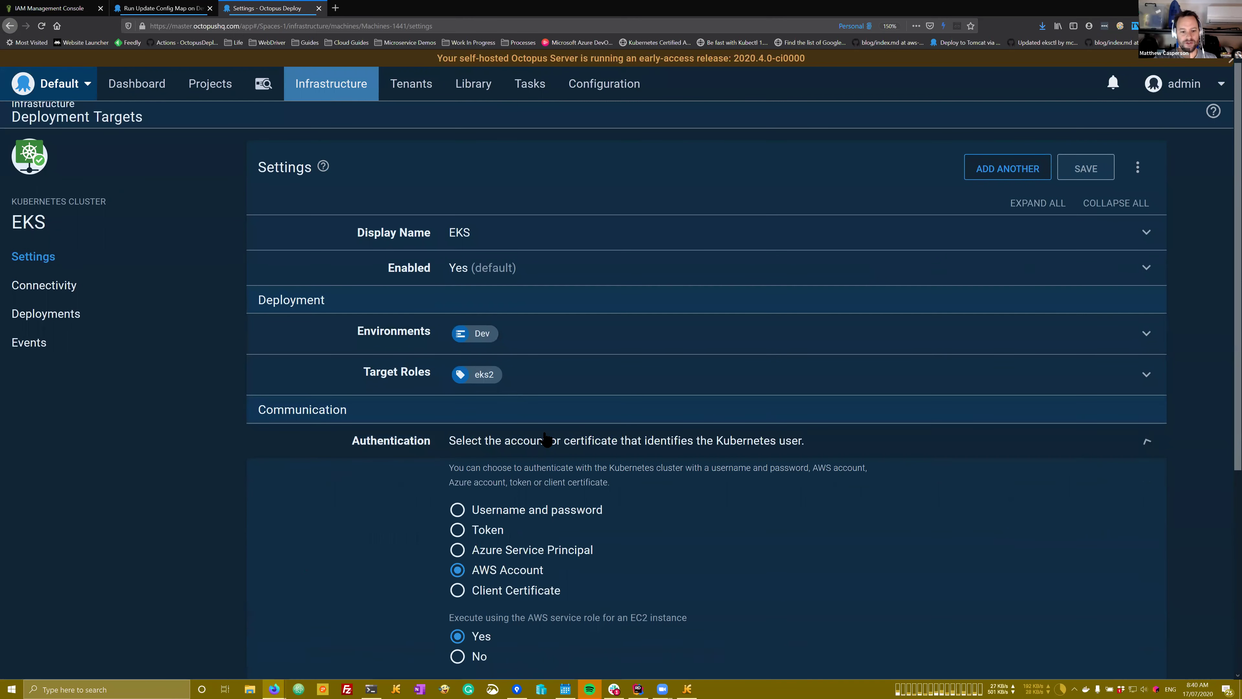
pyautogui.scroll(-9, 547, 439)
pyautogui.click(524, 607)
pyautogui.scroll(-3, 503, 470)
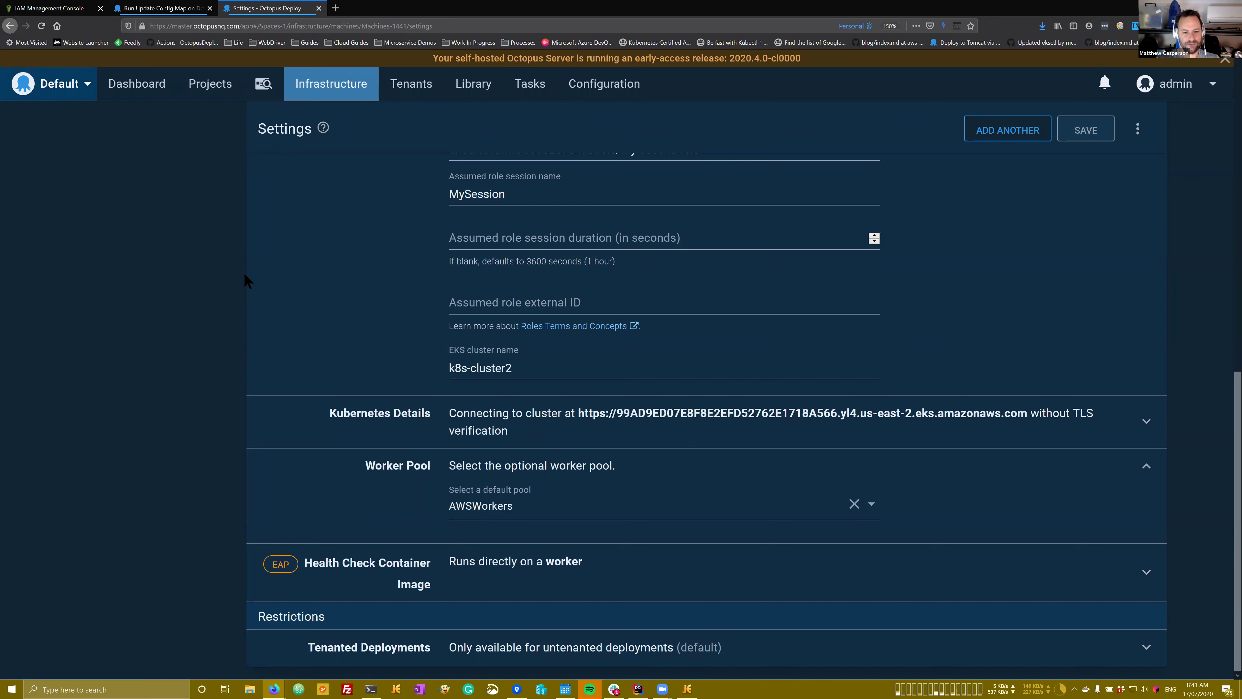
pyautogui.scroll(2, 336, 279)
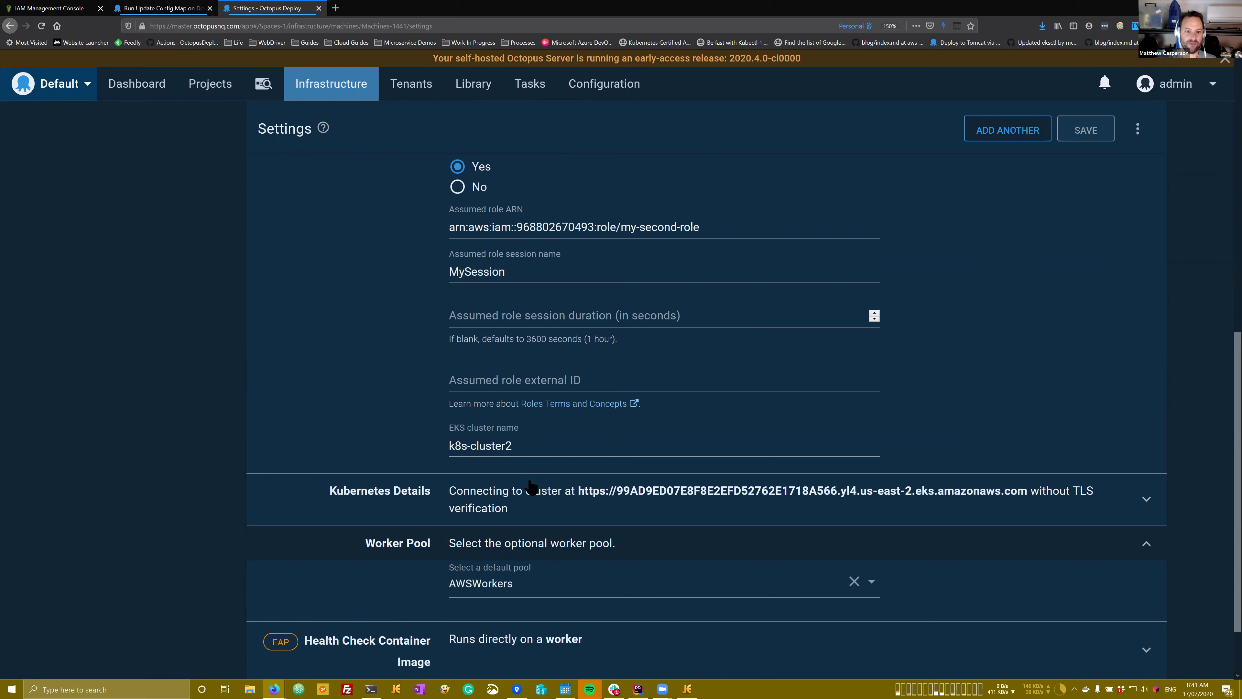
pyautogui.scroll(1, 531, 477)
pyautogui.scroll(5, 529, 470)
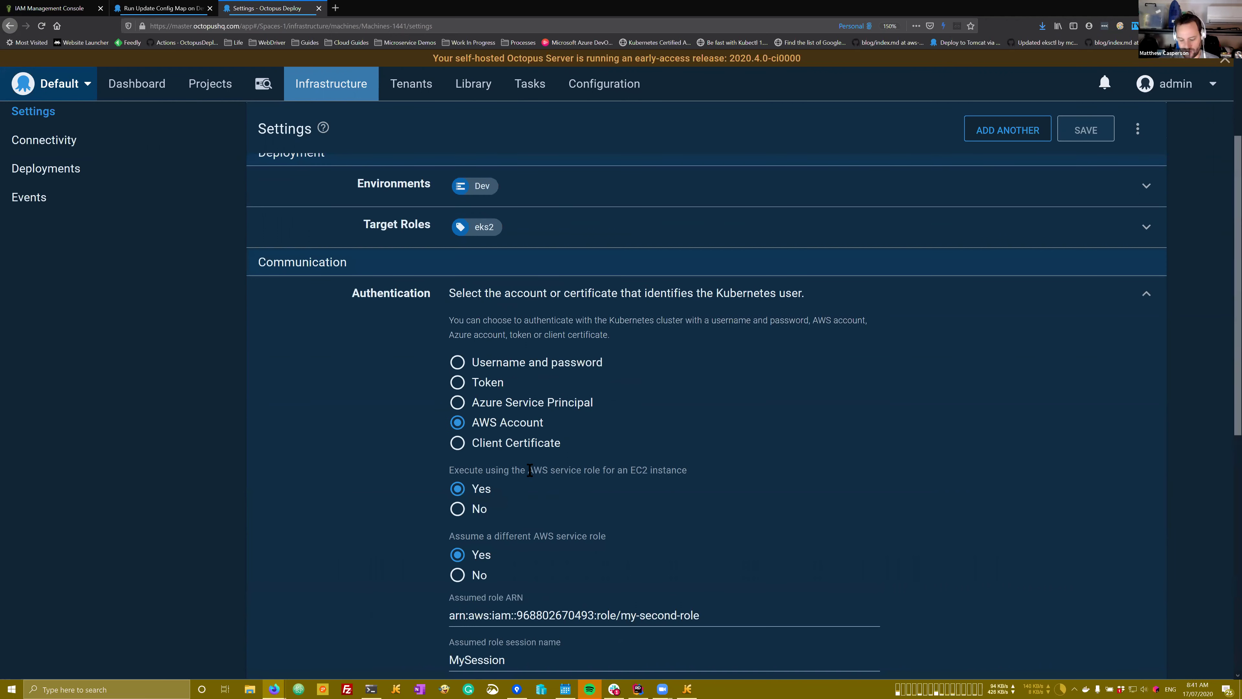
pyautogui.scroll(-5, 530, 470)
pyautogui.scroll(-3, 527, 487)
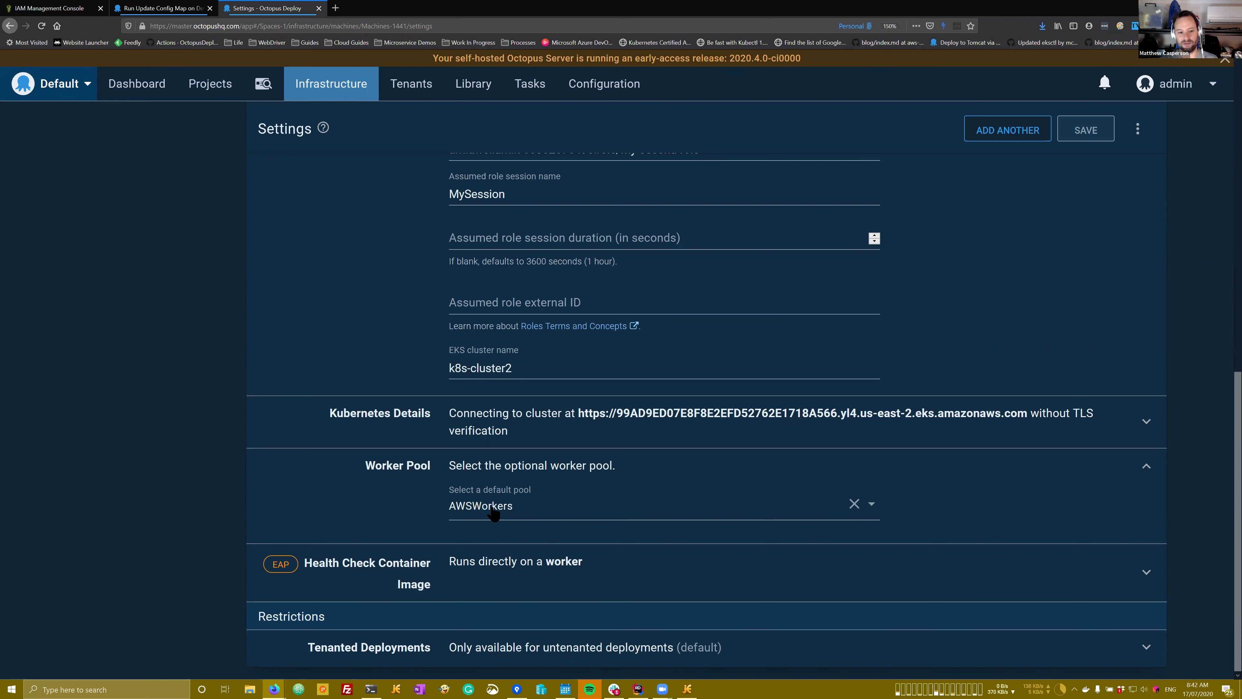
pyautogui.scroll(6, 494, 513)
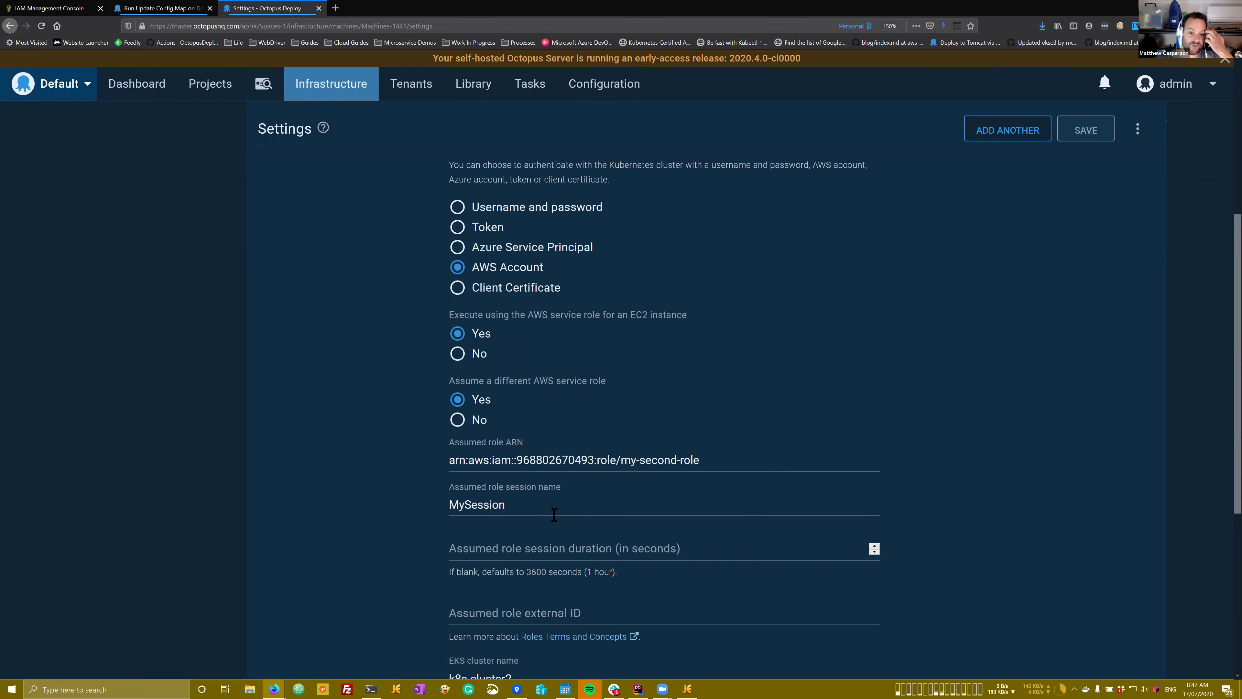
# Step: In output.yaml, highlight the aws-auth ConfigMap name and the my-second-role mapRoles block, then return to Octopus
pyautogui.click(687, 689)
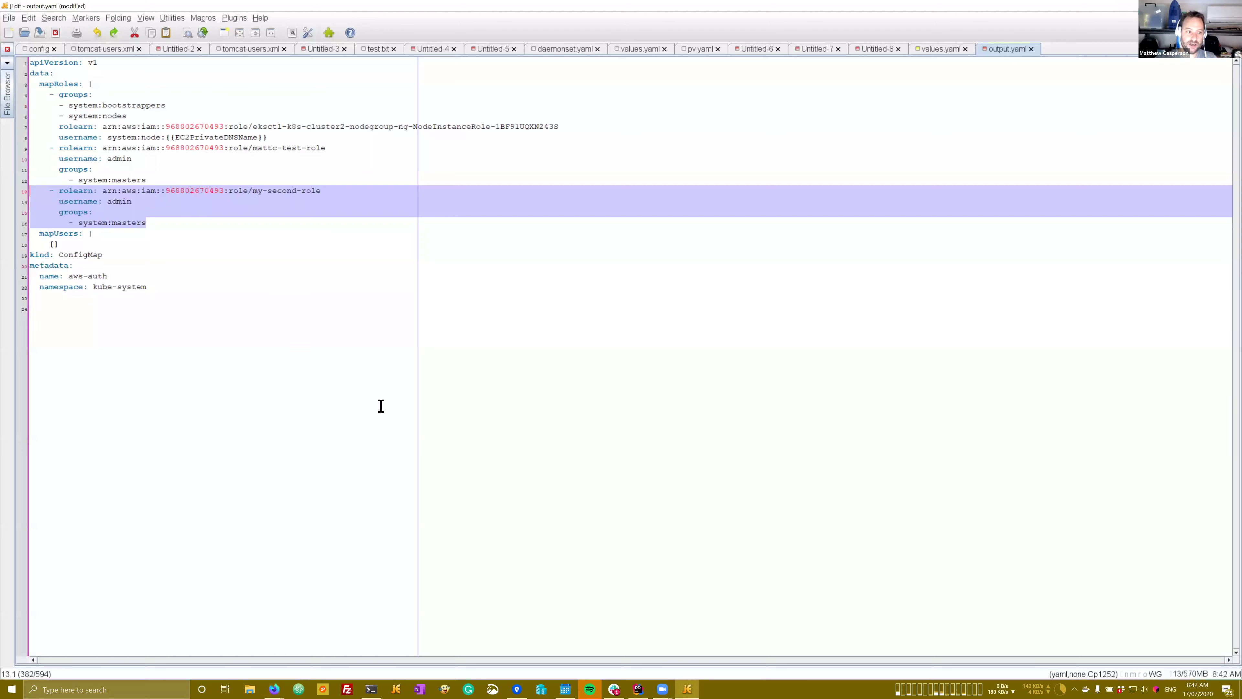
pyautogui.click(204, 235)
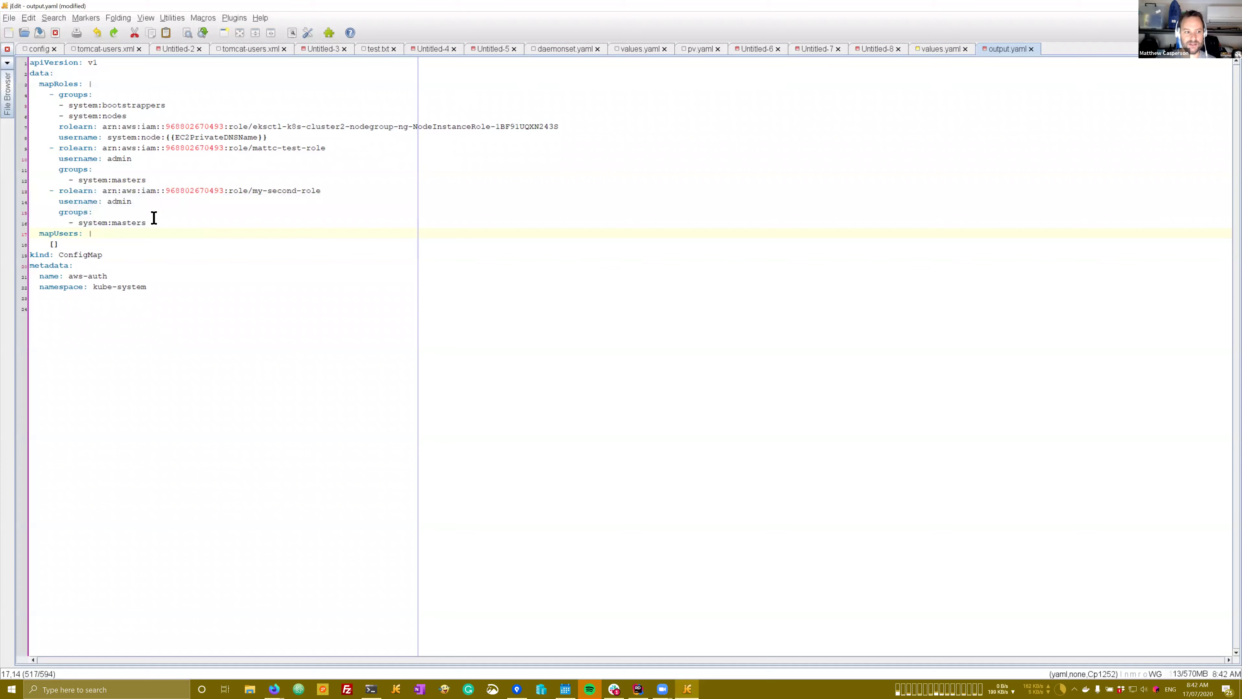
pyautogui.doubleClick(82, 254)
pyautogui.moveTo(107, 276); pyautogui.dragTo(108, 276)
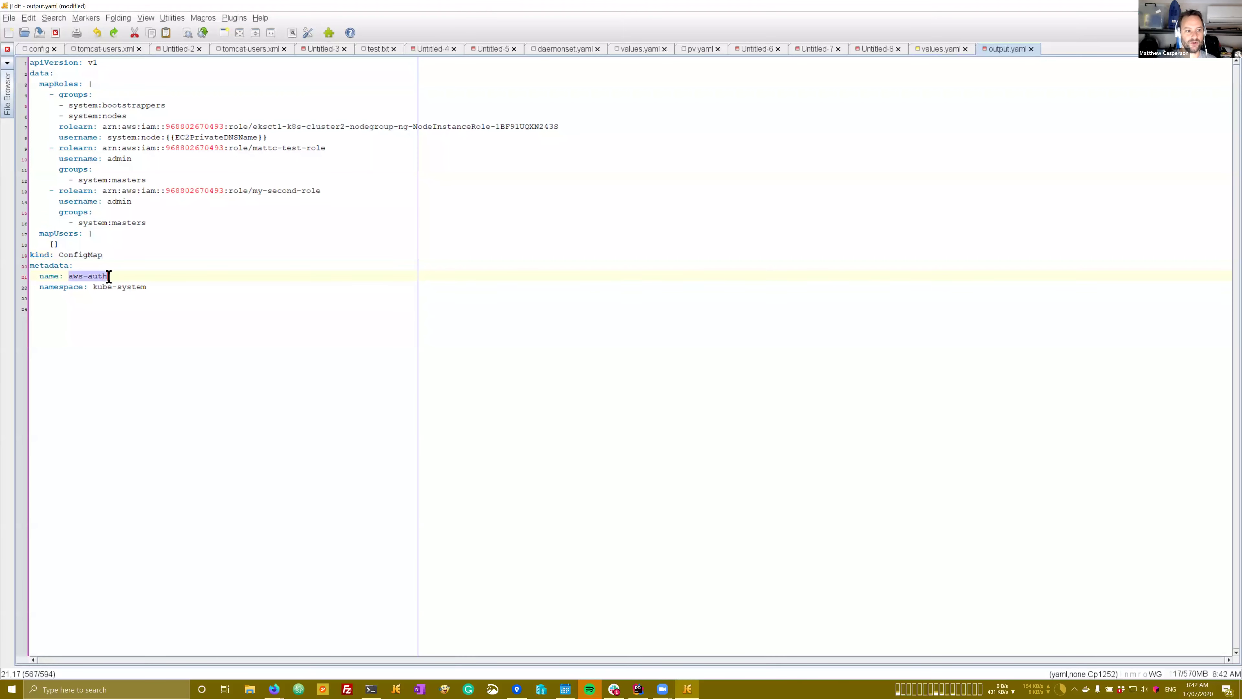
pyautogui.moveTo(153, 222); pyautogui.dragTo(327, 191)
pyautogui.click(137, 198)
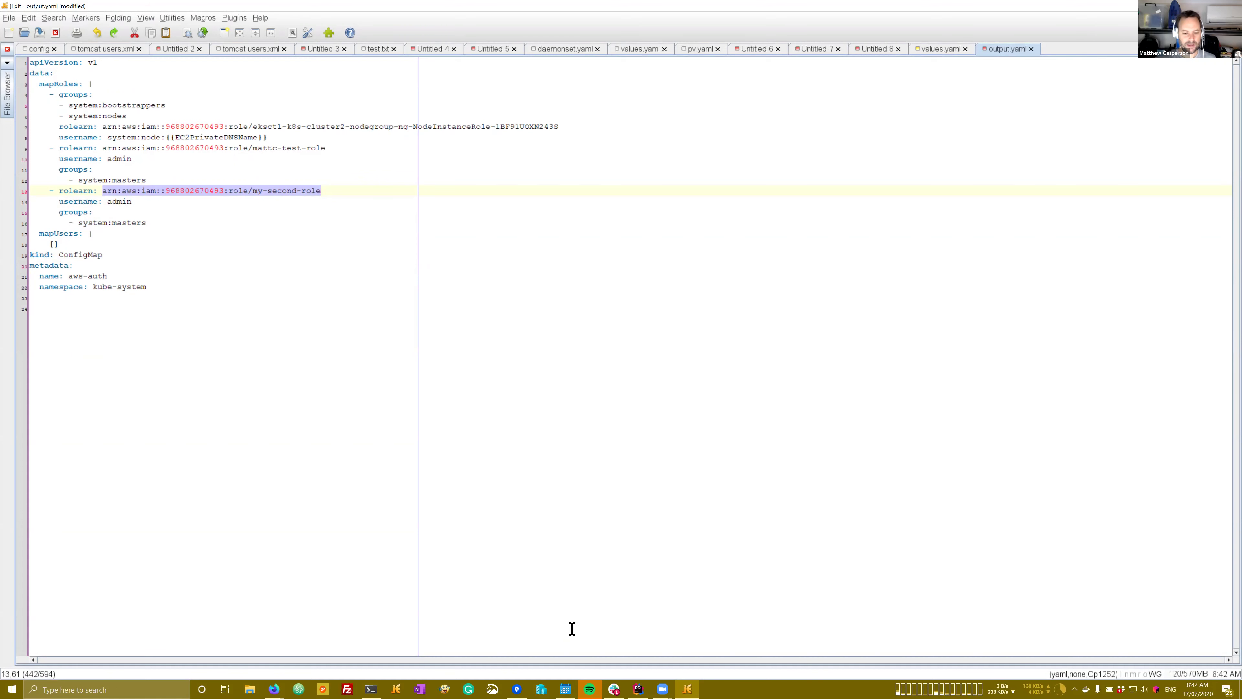
pyautogui.moveTo(273, 689)
pyautogui.click(338, 655)
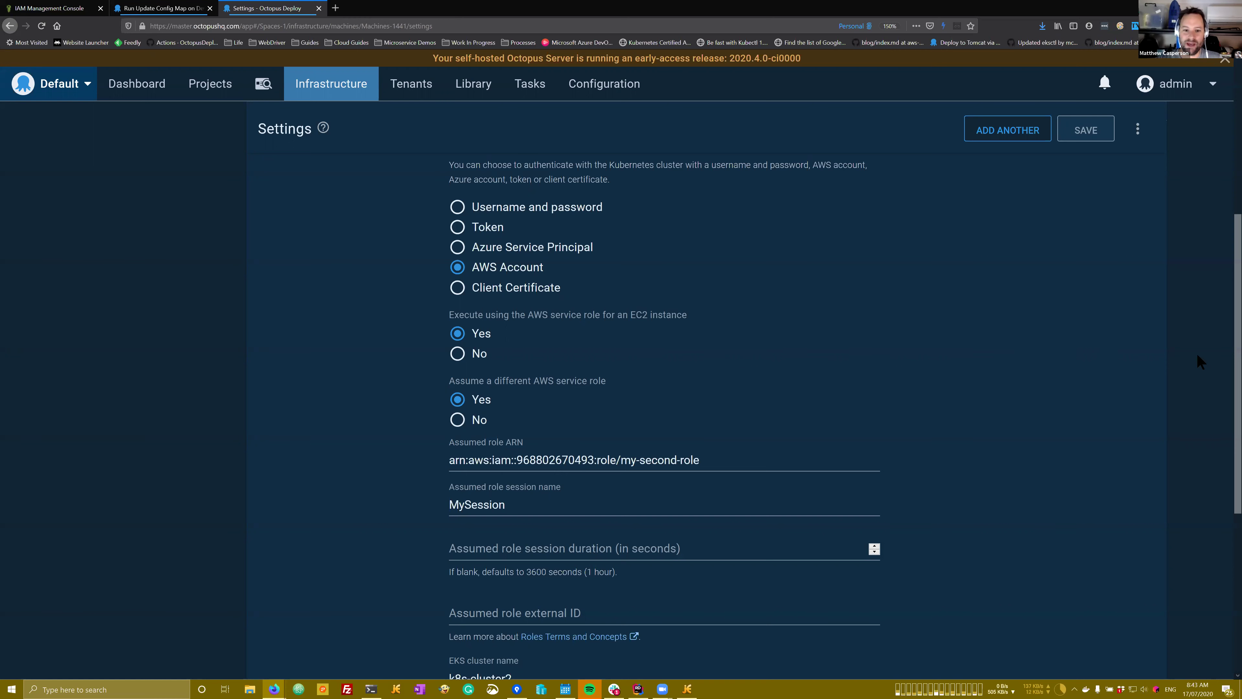
# Step: Load mattc.octopus.app in a new tab and switch to the Amazon EKS space
pyautogui.scroll(2, 658, 361)
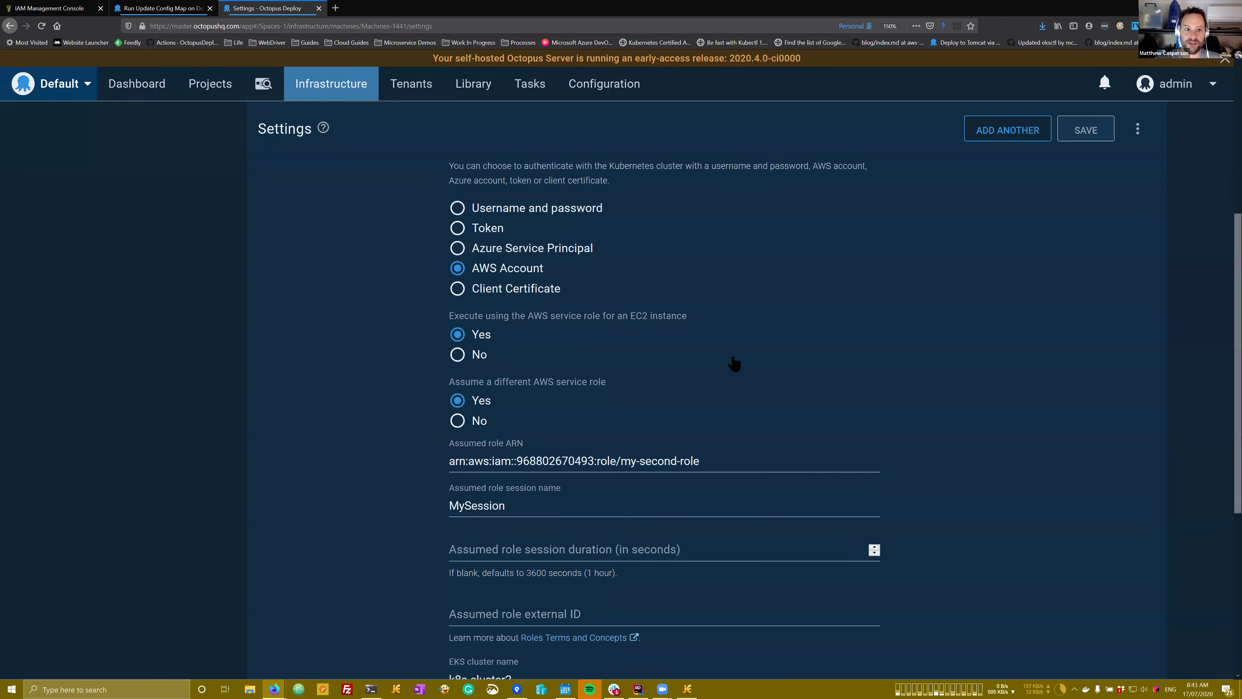
pyautogui.click(335, 8)
pyautogui.write('mattc')
pyautogui.press('Return')
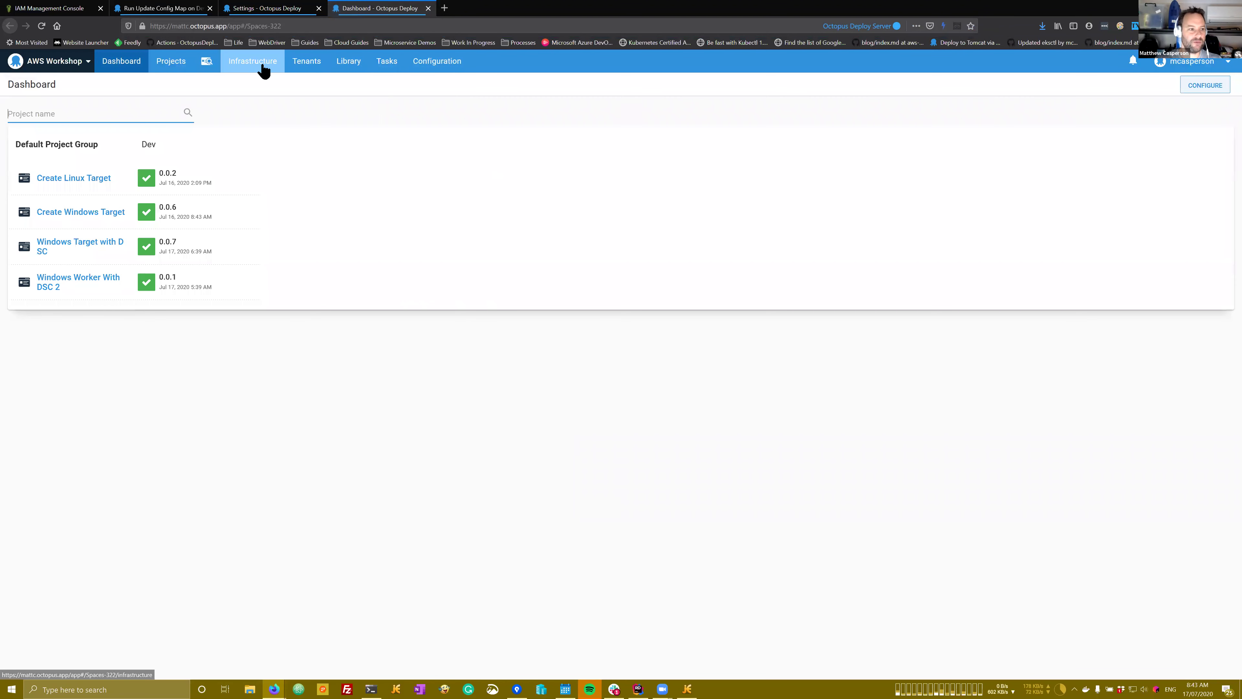
pyautogui.click(53, 69)
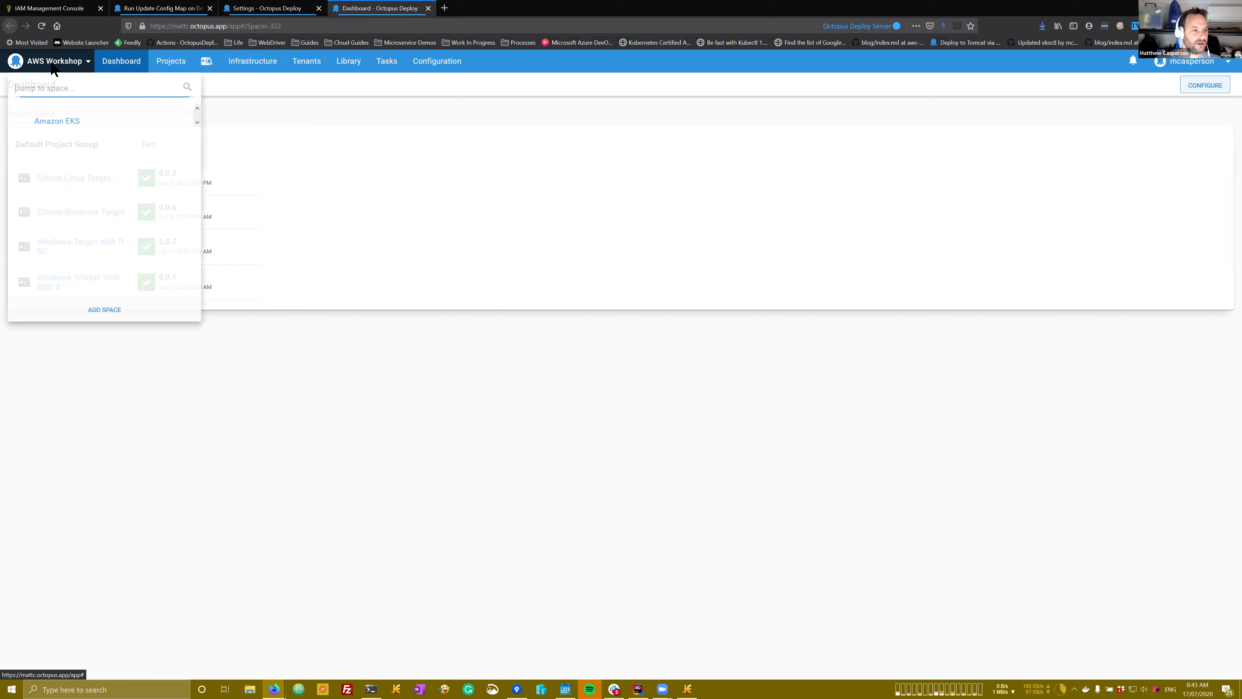
pyautogui.click(64, 117)
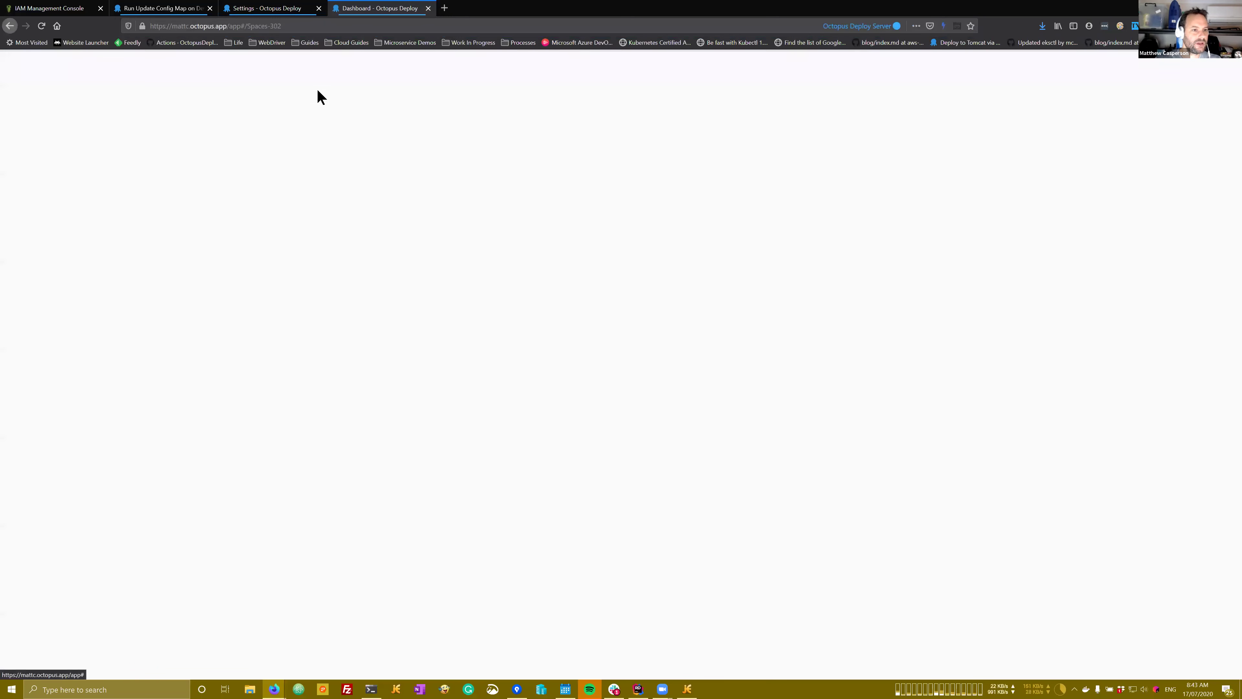
# Step: Open the kubernetes-dev deployment target's settings via Infrastructure > Deployment Targets
pyautogui.click(1179, 63)
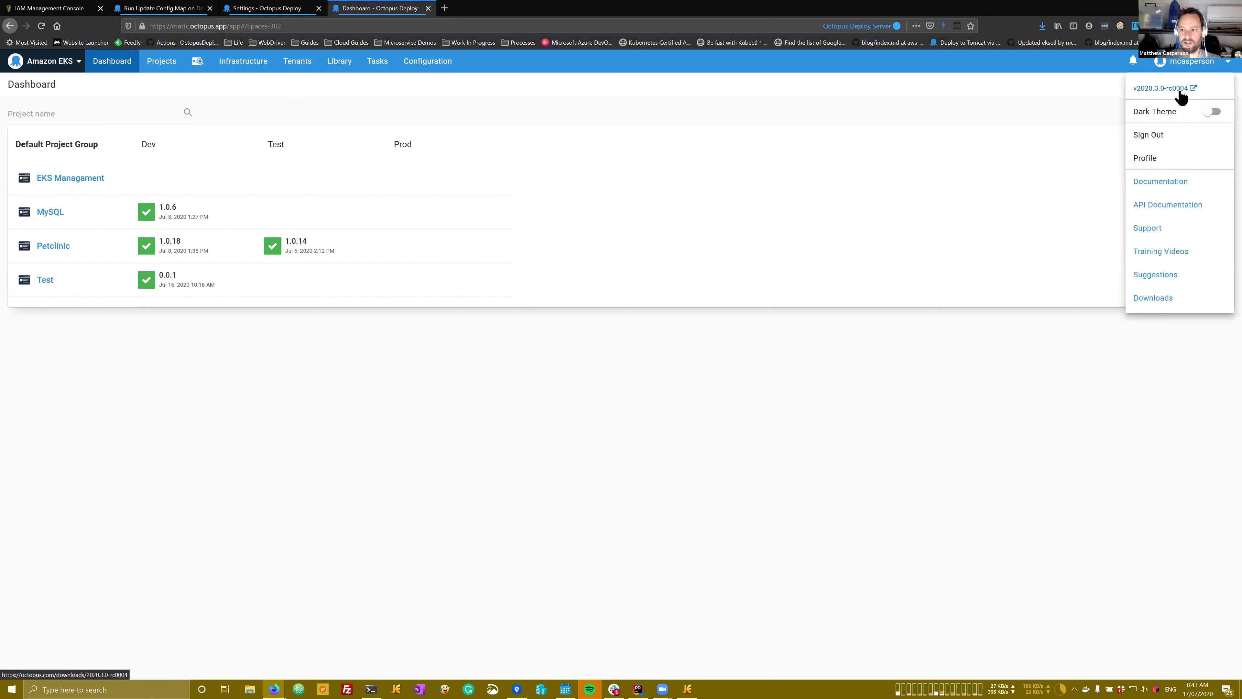
pyautogui.click(243, 65)
pyautogui.click(245, 69)
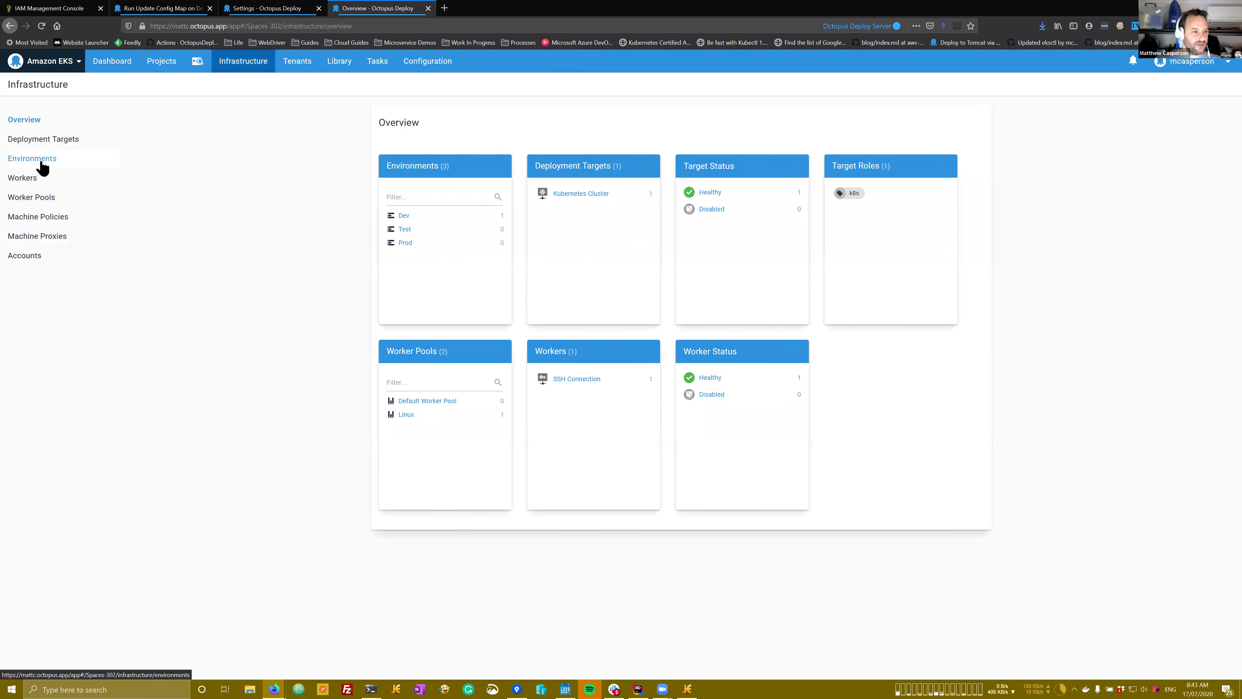
pyautogui.click(44, 142)
pyautogui.click(449, 249)
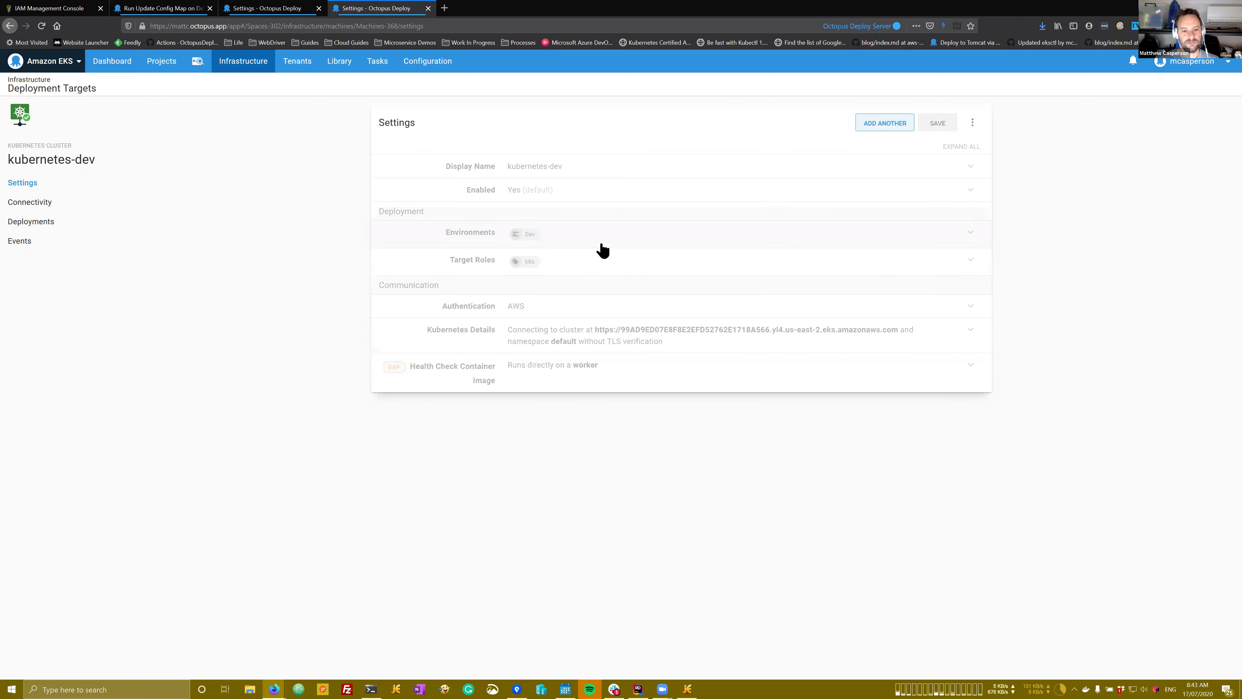
# Step: Expand kubernetes-dev's Kubernetes Details and Authentication sections, then switch to the EKS target's settings tab
pyautogui.click(555, 328)
pyautogui.click(543, 308)
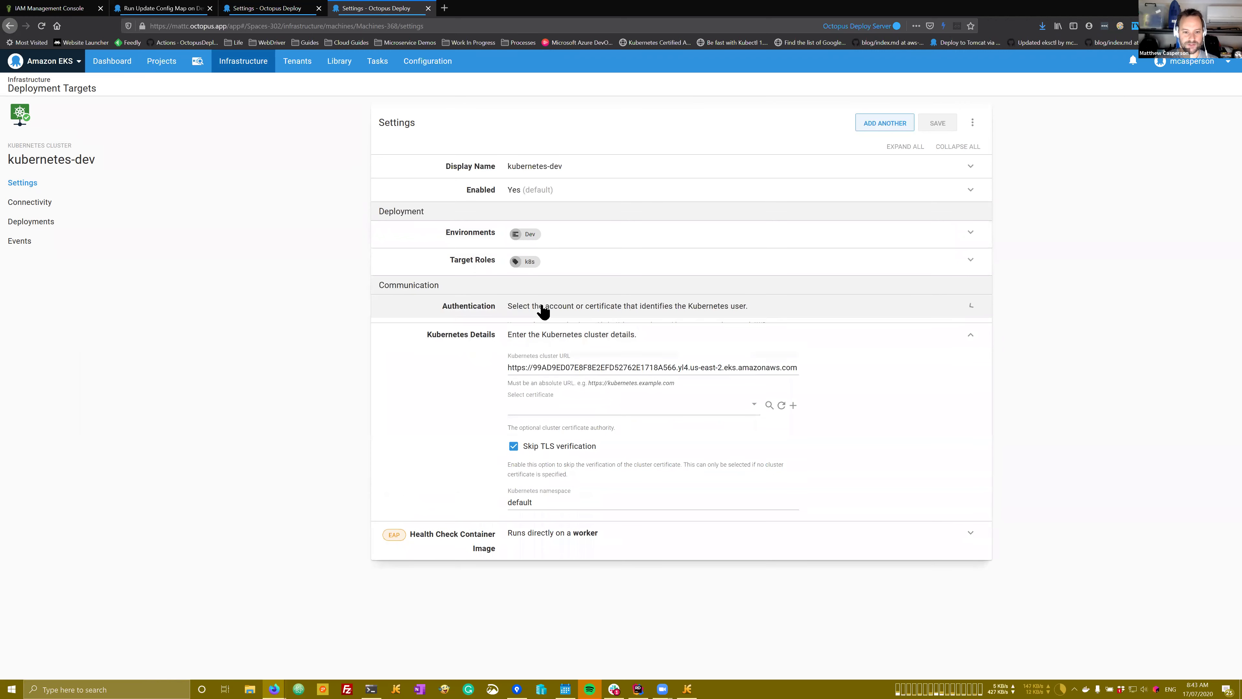
pyautogui.scroll(-1, 544, 309)
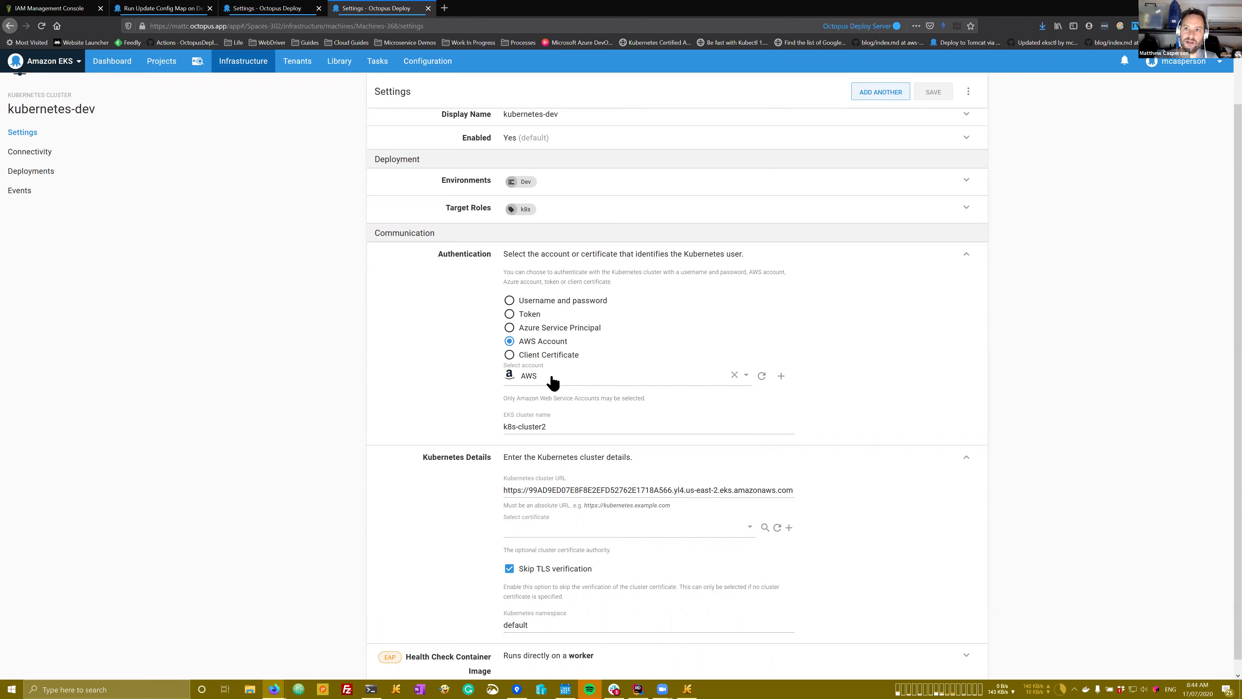
pyautogui.click(275, 10)
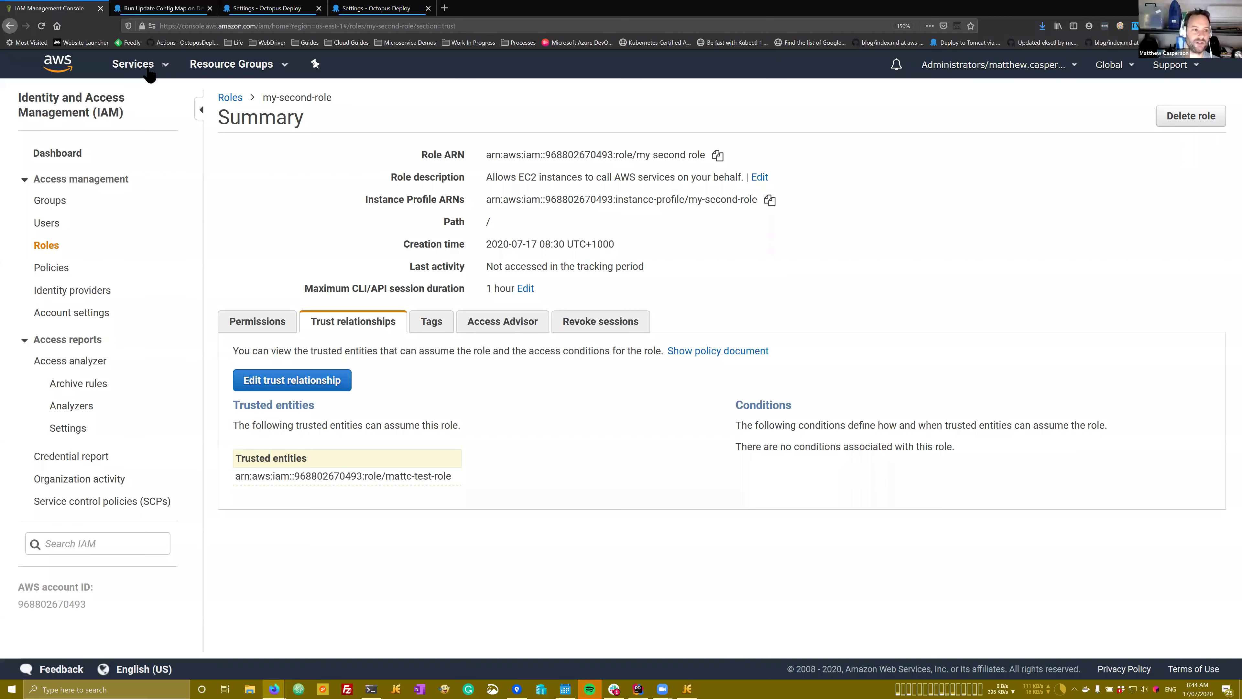
# Step: Browse the IAM roles list, then go to the EC2 dashboard in US East (N. Virginia)
pyautogui.click(133, 64)
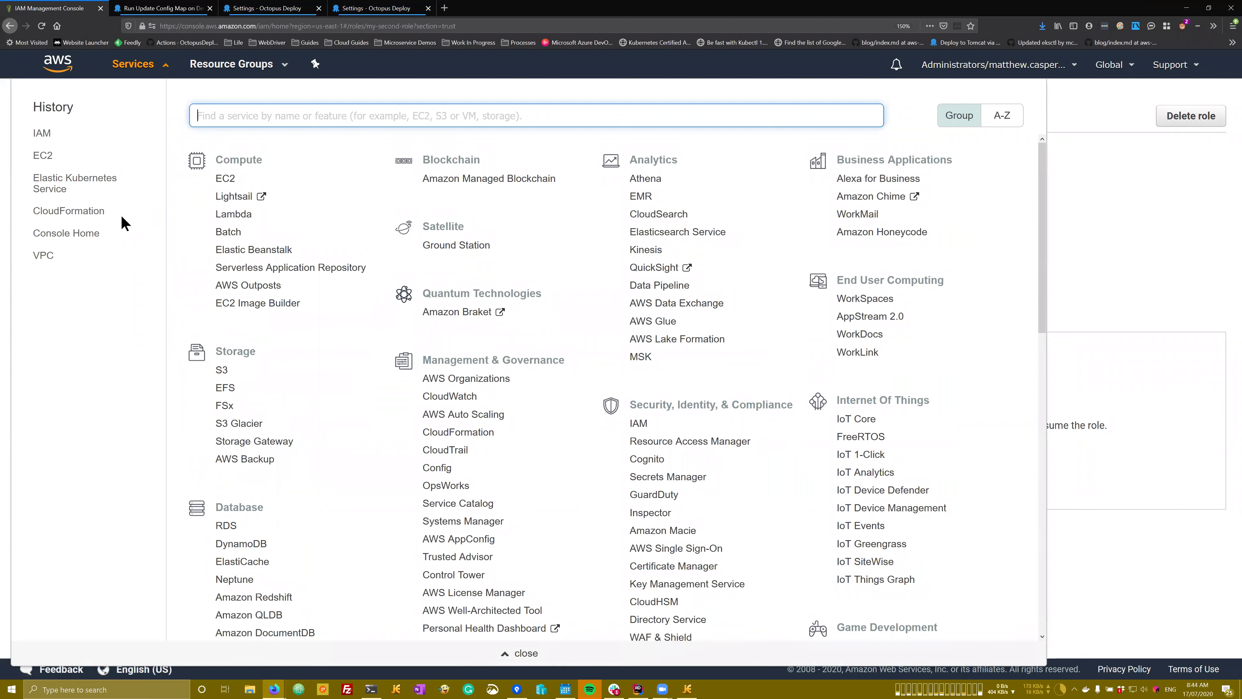
pyautogui.click(42, 134)
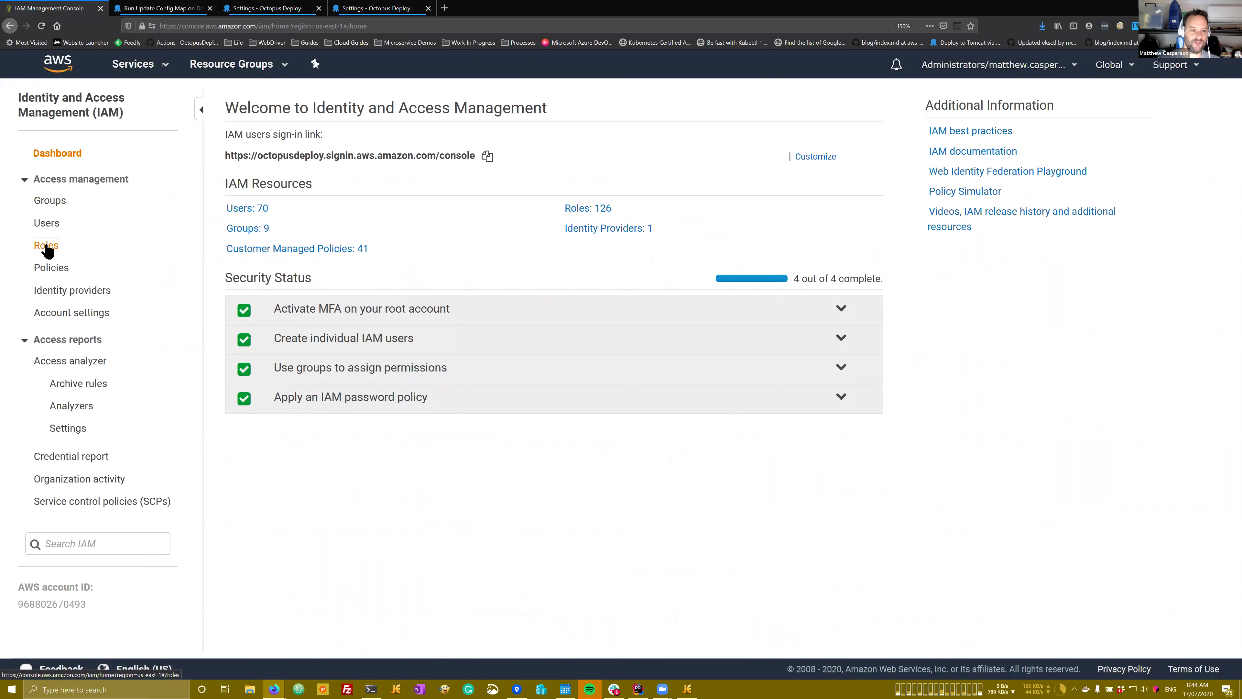
pyautogui.click(46, 247)
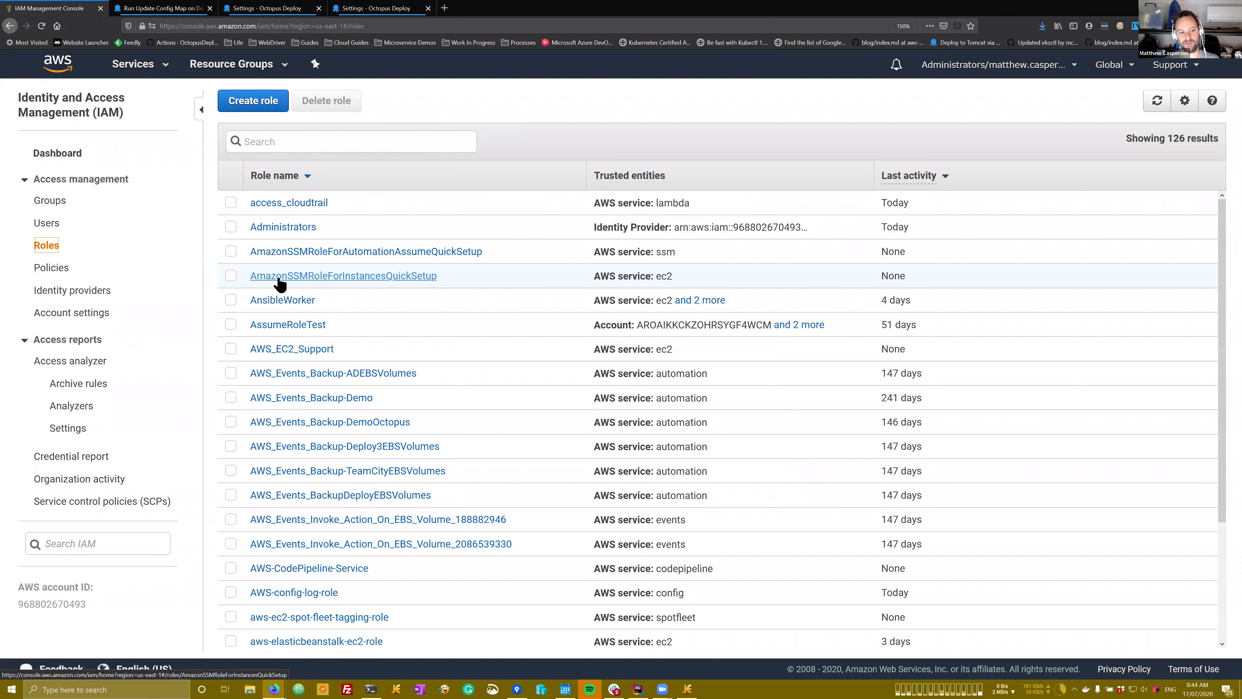
pyautogui.click(308, 141)
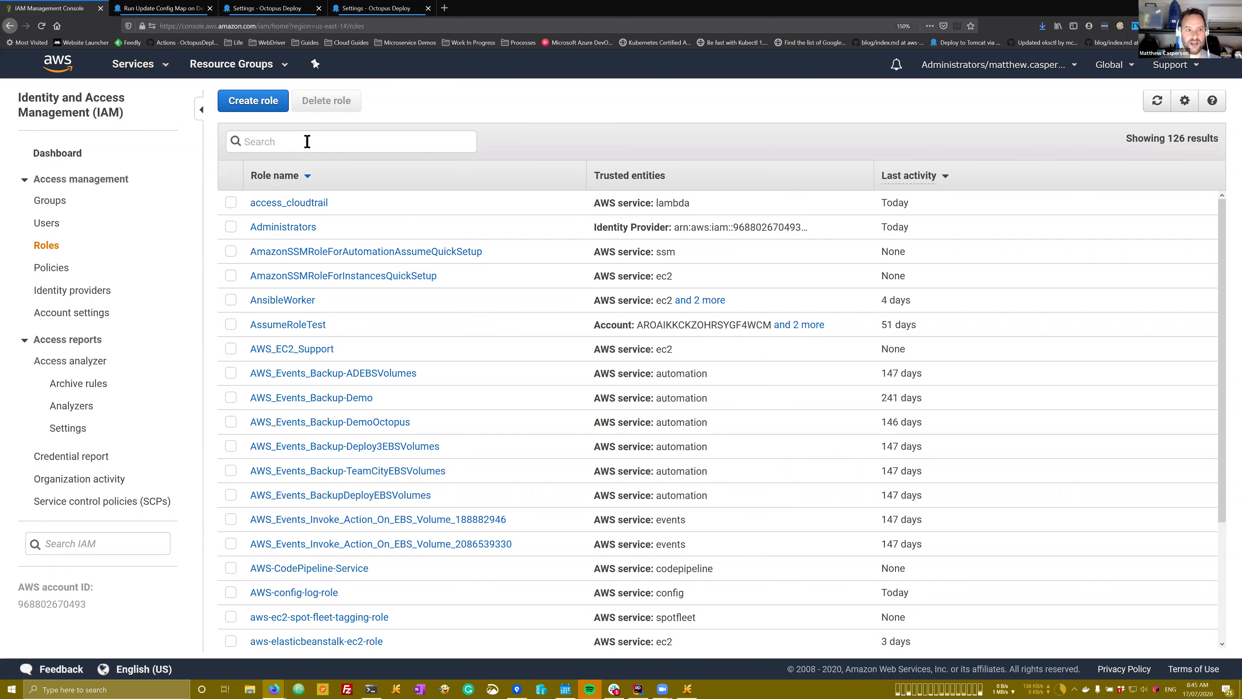
pyautogui.click(147, 64)
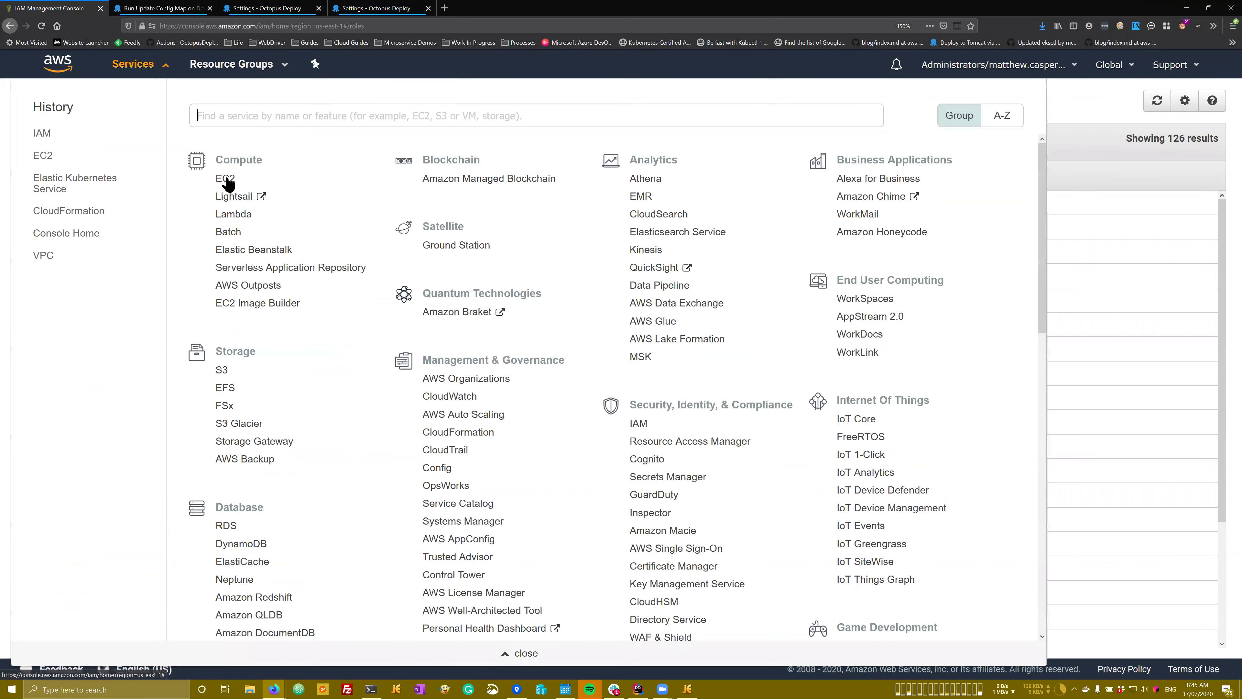
pyautogui.click(227, 181)
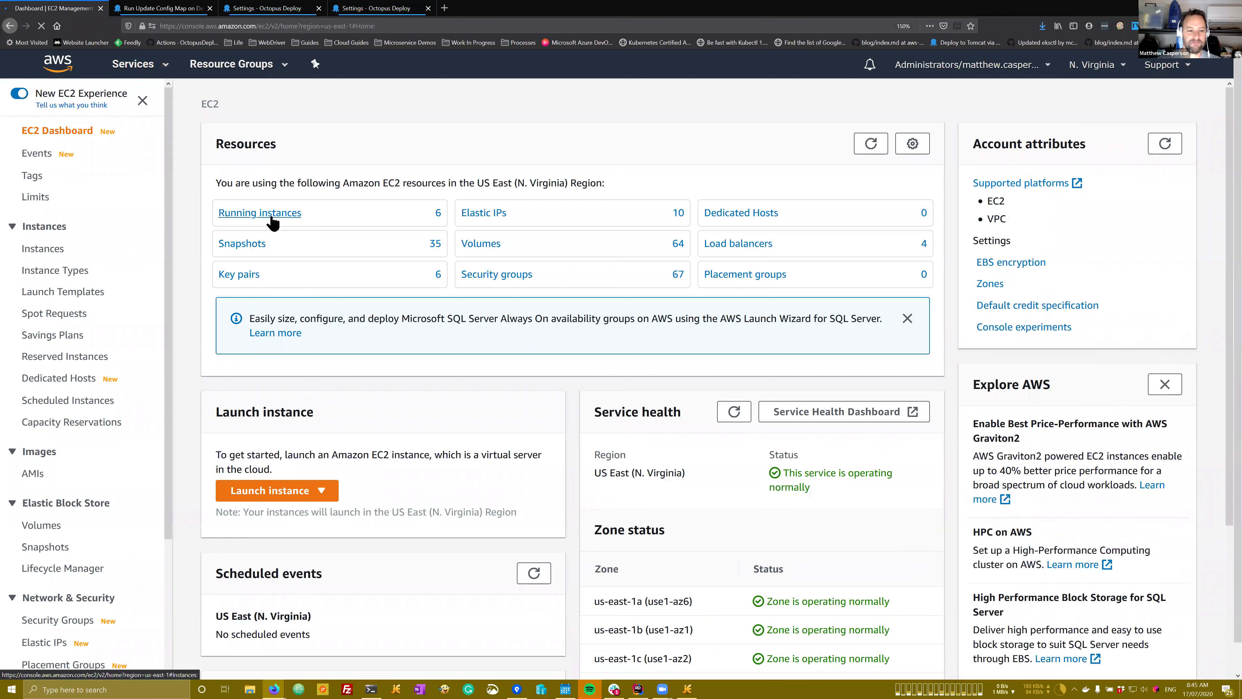
# Step: From Running instances, launch a new EC2 instance using a Quick Start AMI
pyautogui.click(270, 215)
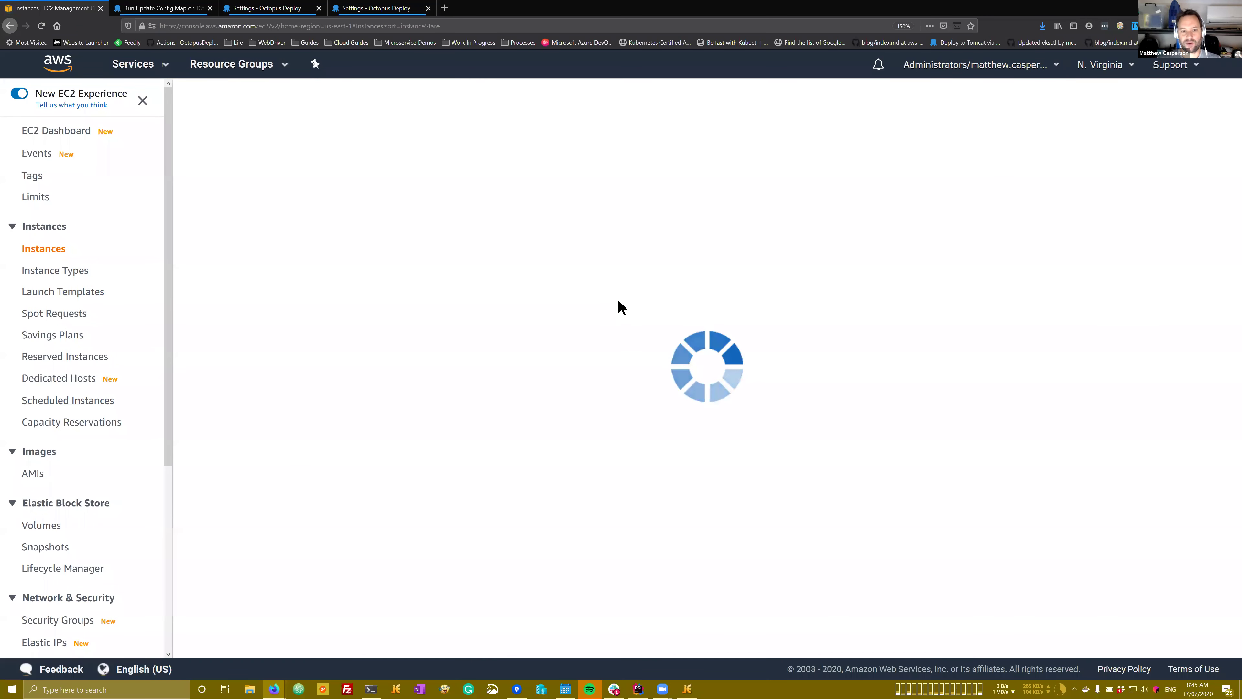
pyautogui.click(230, 100)
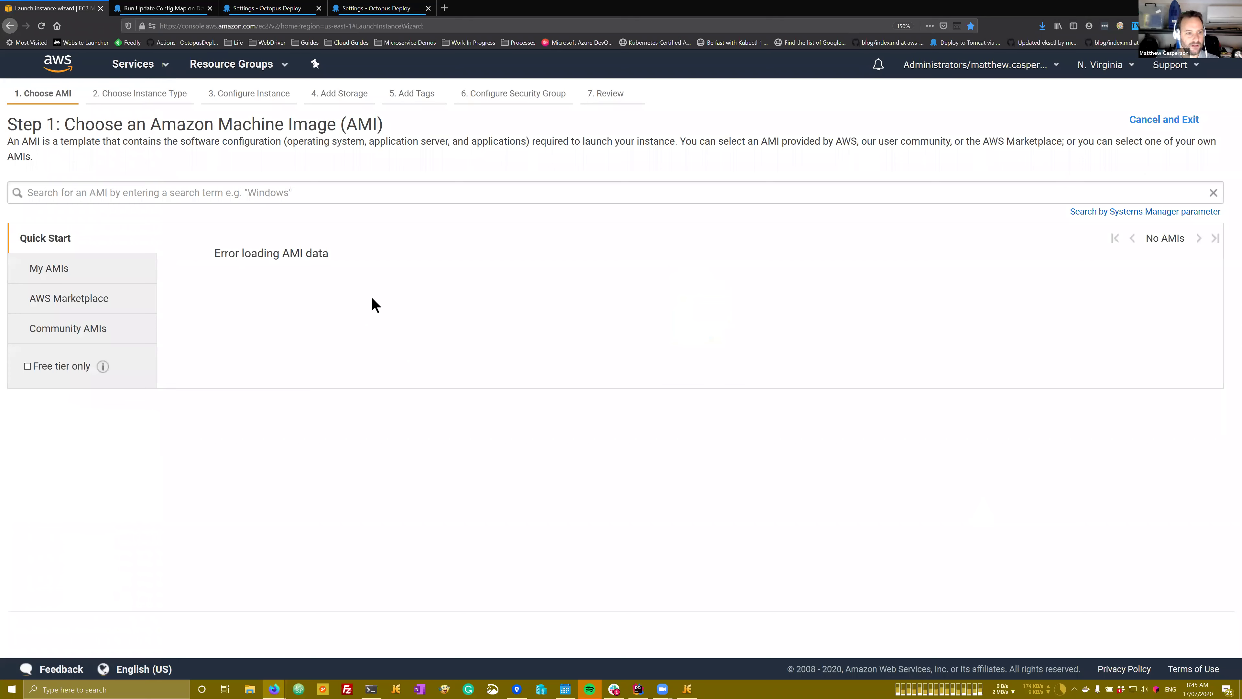
pyautogui.click(55, 274)
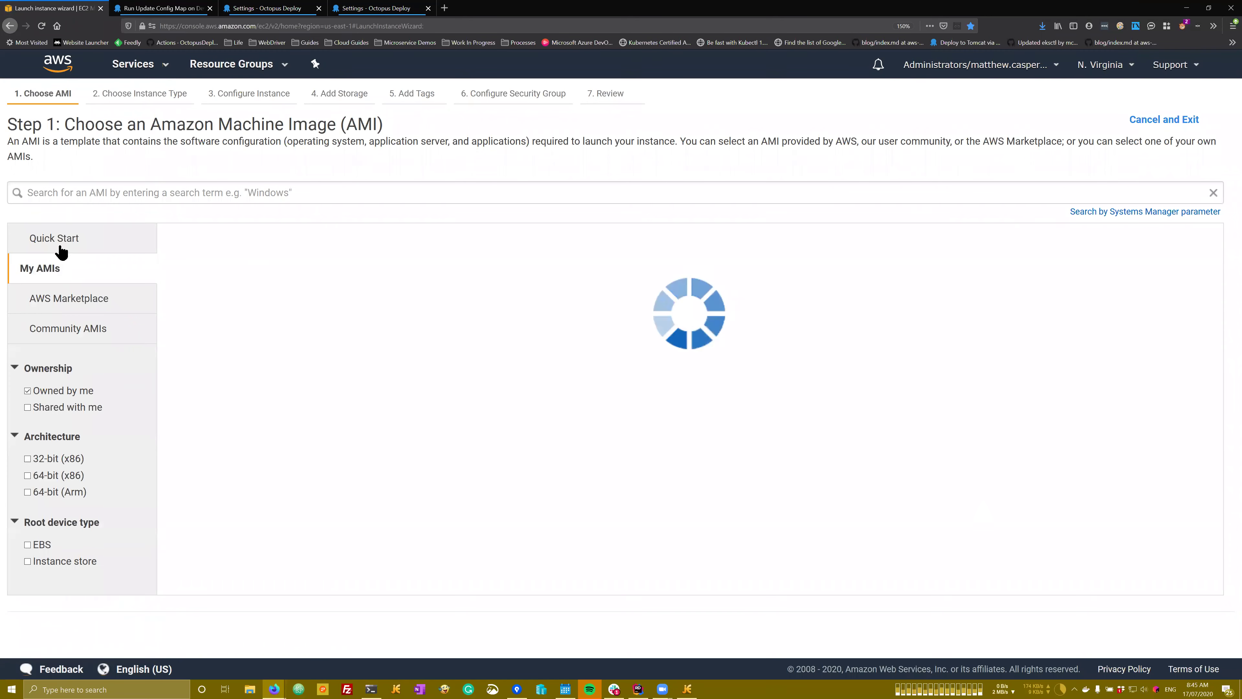
pyautogui.click(60, 247)
pyautogui.click(1151, 274)
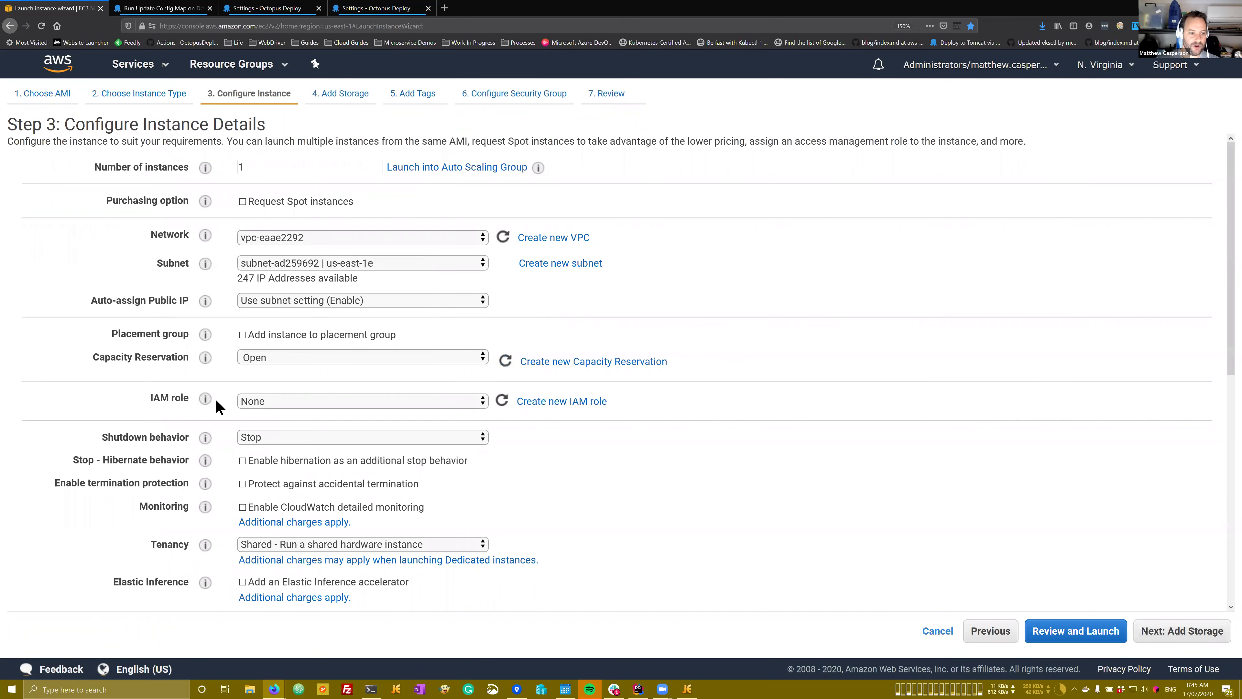
# Step: Set the instance's IAM role to test-role in Configure Instance Details
pyautogui.click(267, 404)
pyautogui.scroll(-10, 409, 315)
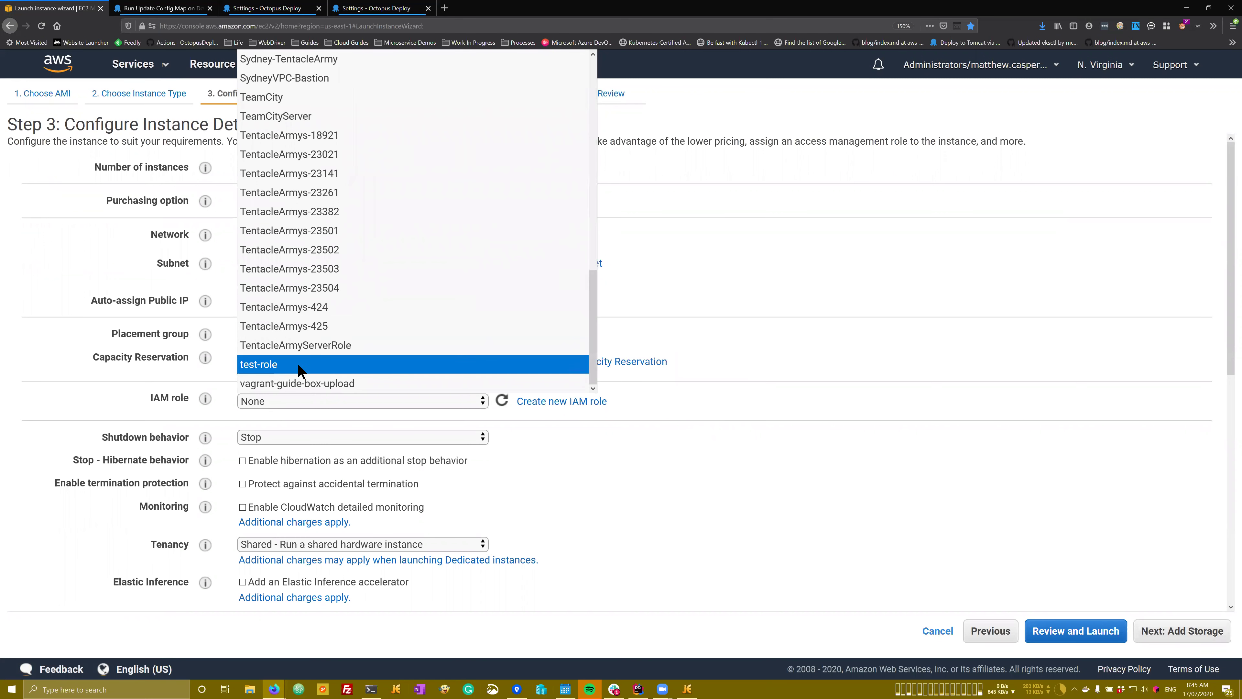
pyautogui.click(298, 364)
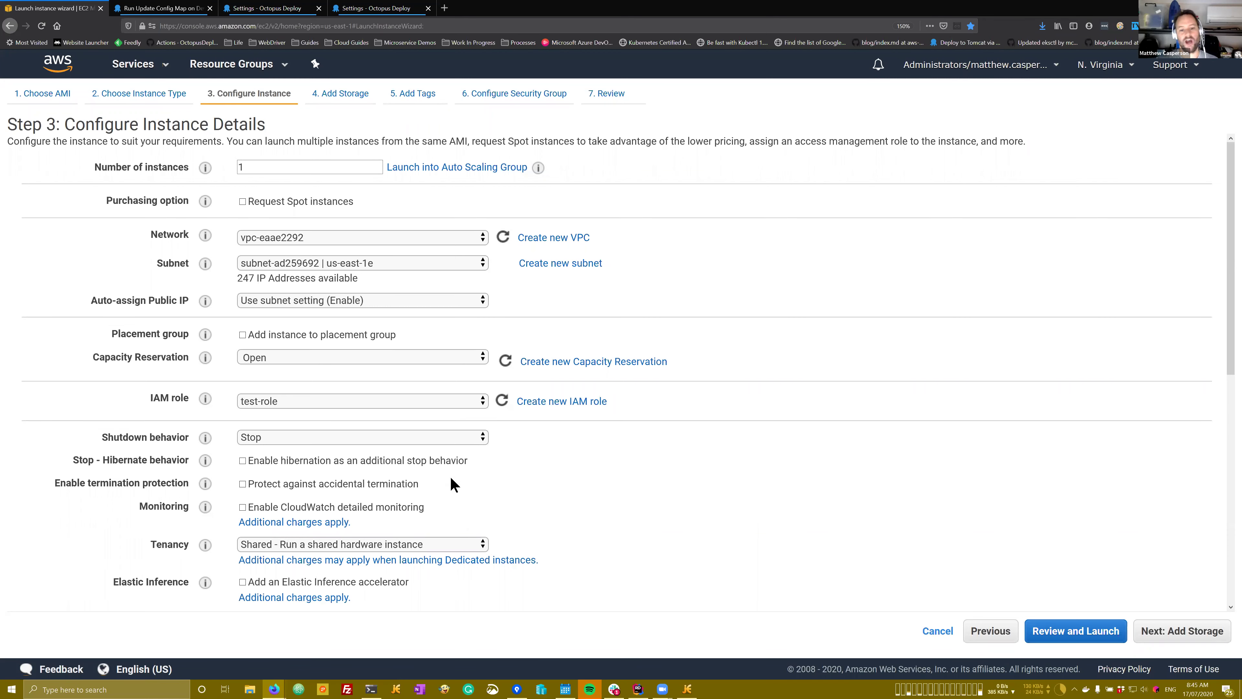
pyautogui.click(337, 403)
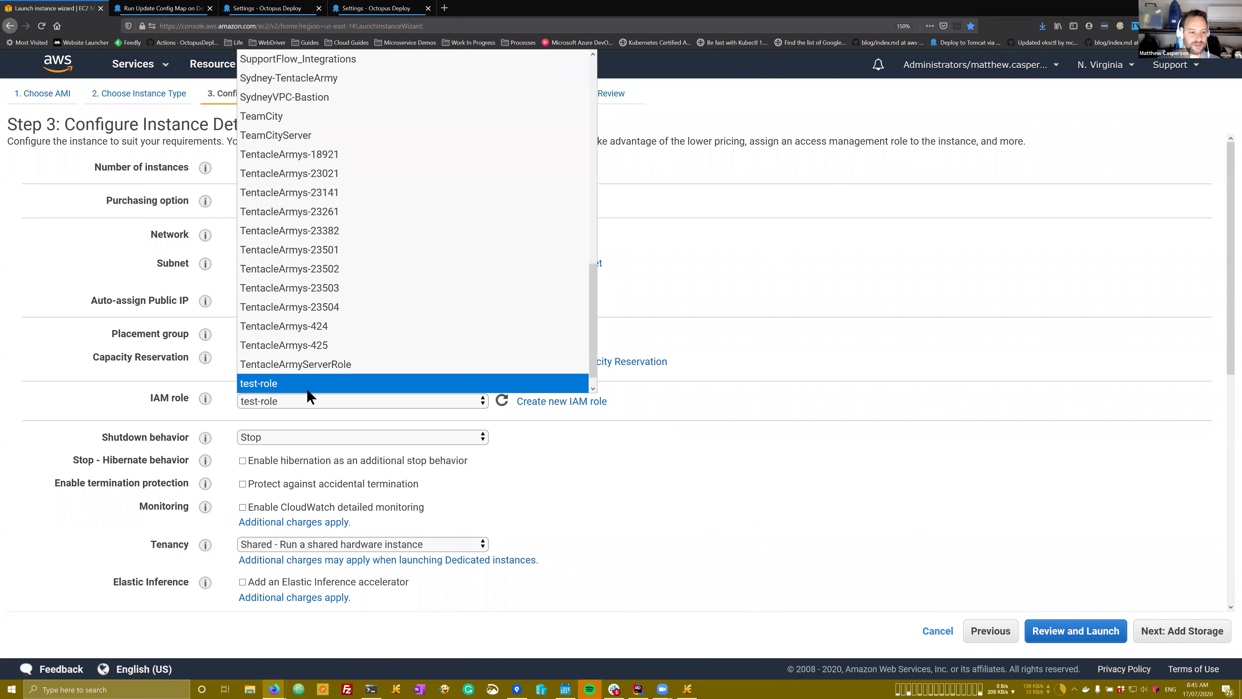
pyautogui.scroll(1, 356, 344)
pyautogui.scroll(-1, 357, 344)
pyautogui.scroll(4, 356, 344)
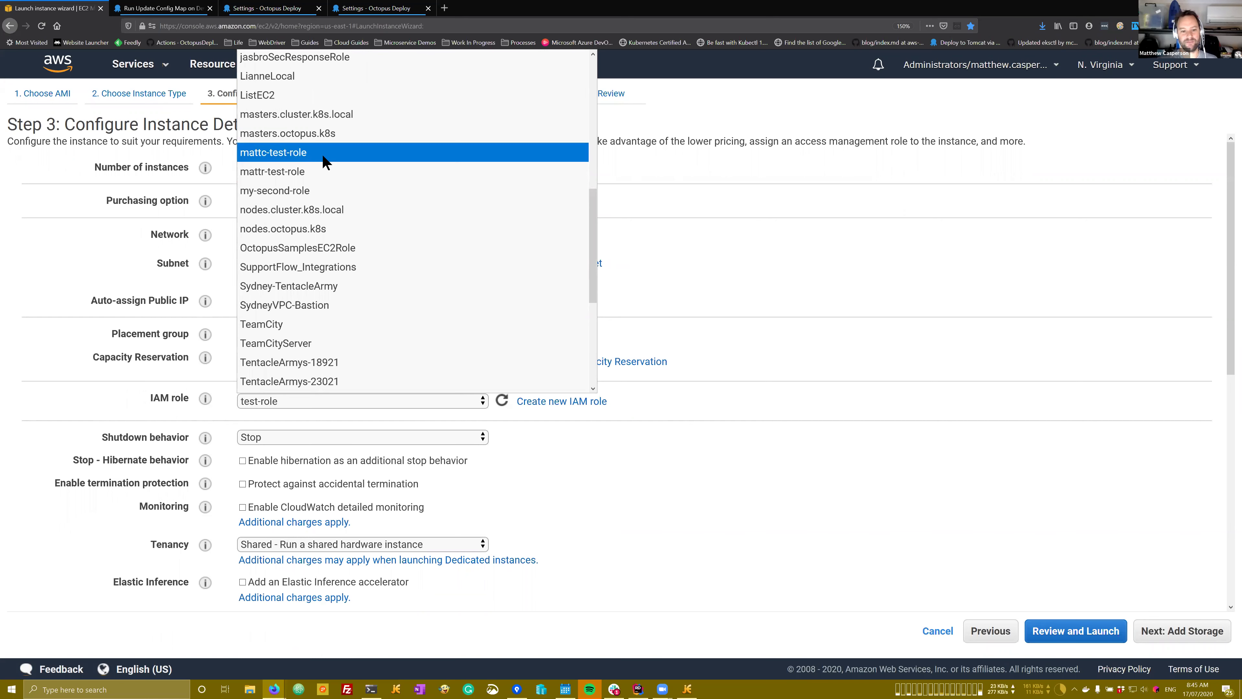
pyautogui.scroll(-1, 373, 275)
pyautogui.scroll(-3, 369, 267)
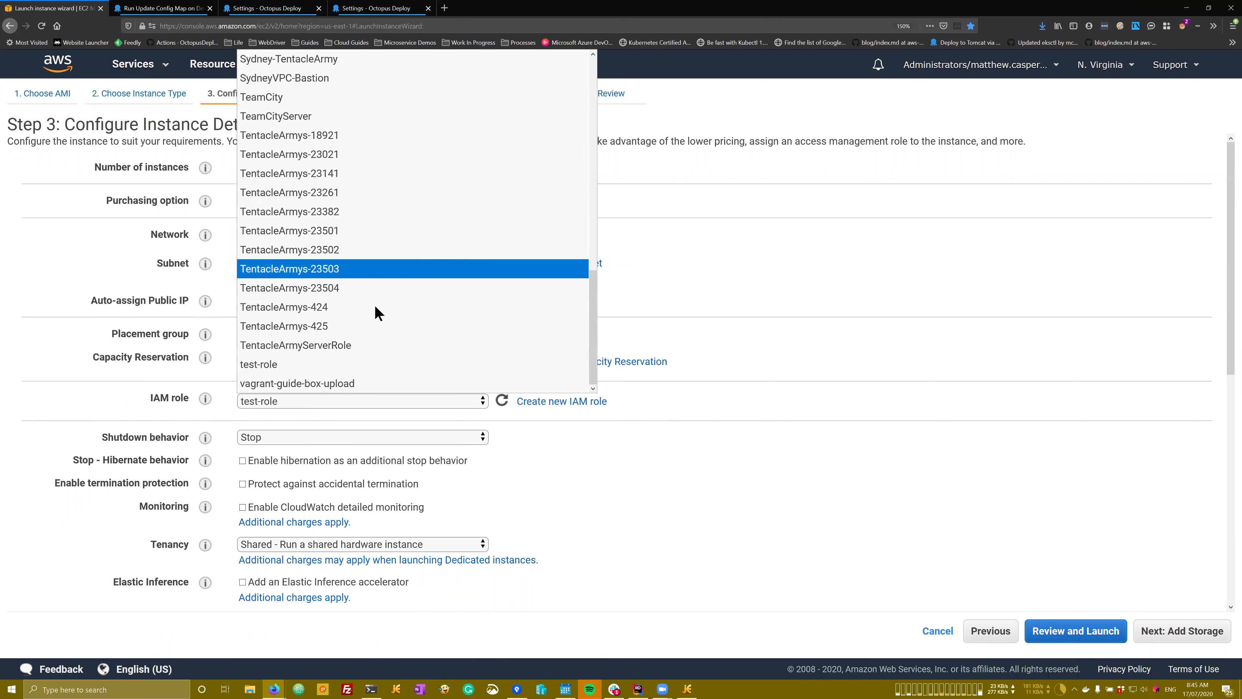
pyautogui.click(277, 370)
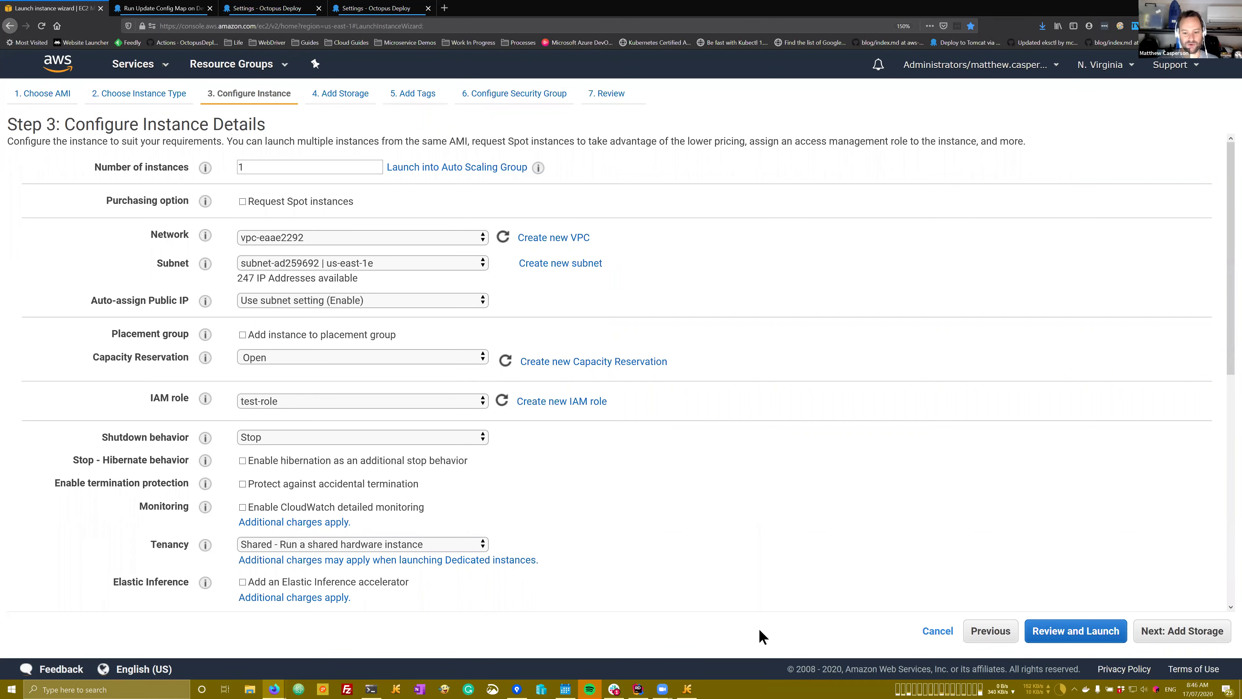
pyautogui.click(157, 73)
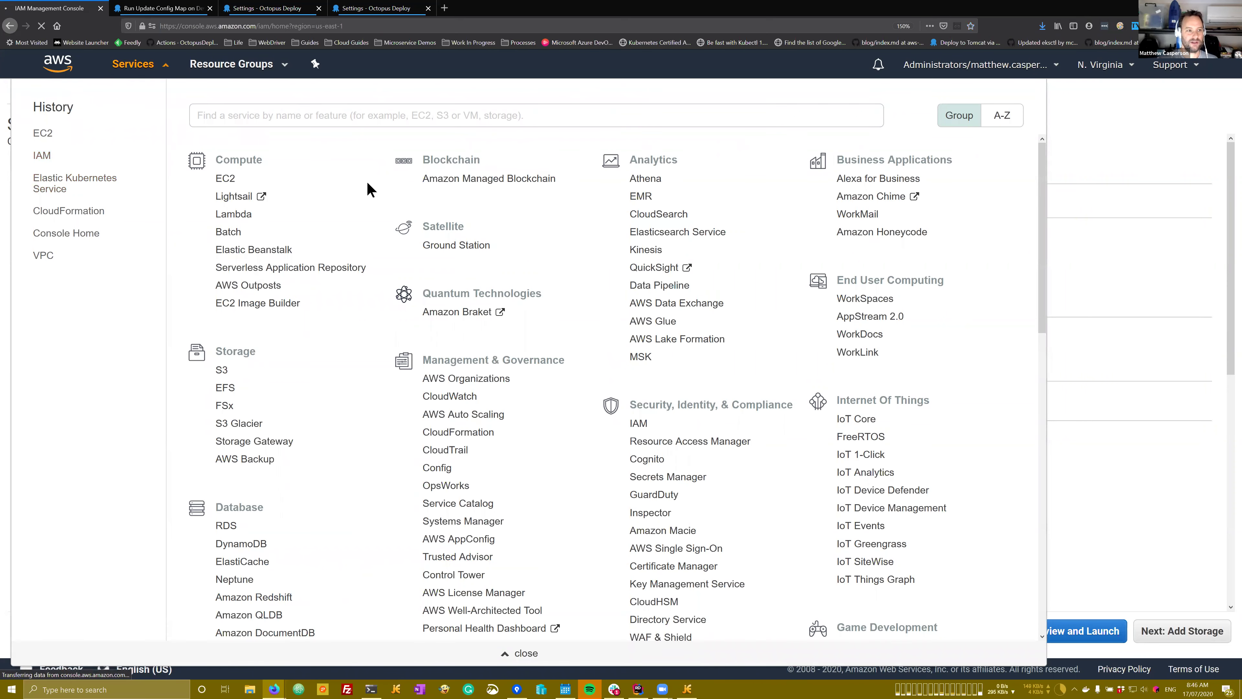
# Step: Highlight the mattc-test-role ARN on line 9 of output.yaml, then return to the SSH terminal
pyautogui.hotkey('alt', 'Tab')
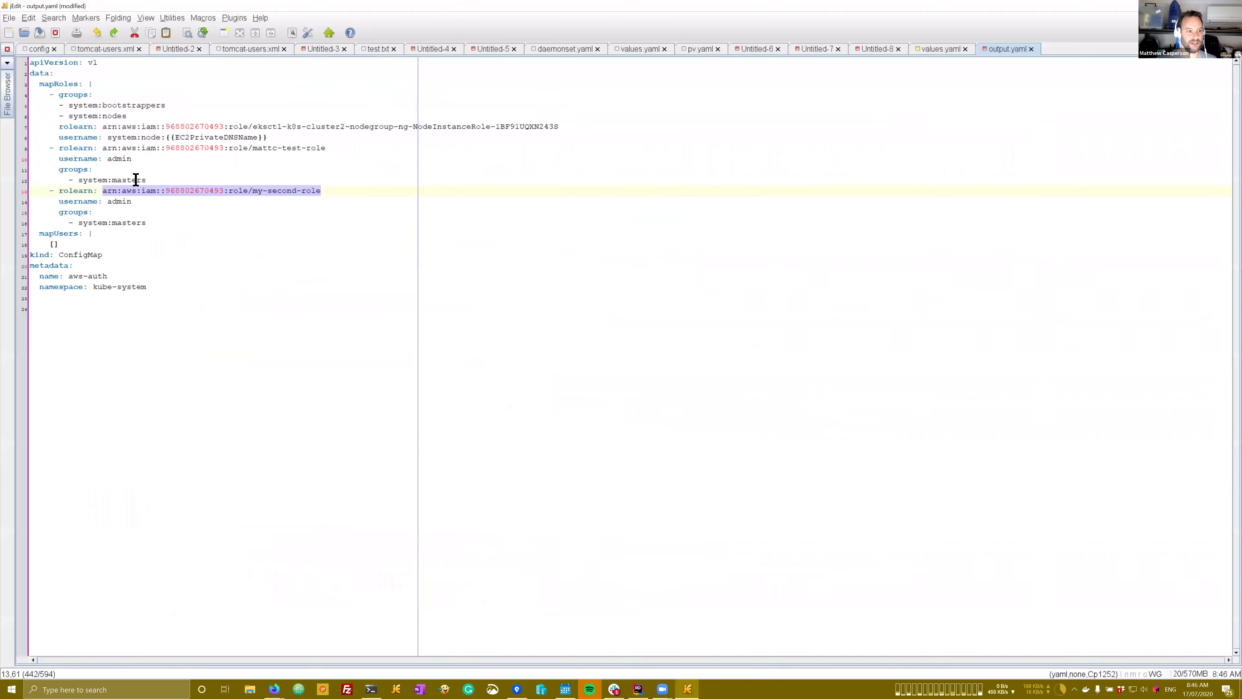
pyautogui.moveTo(103, 148); pyautogui.dragTo(323, 150)
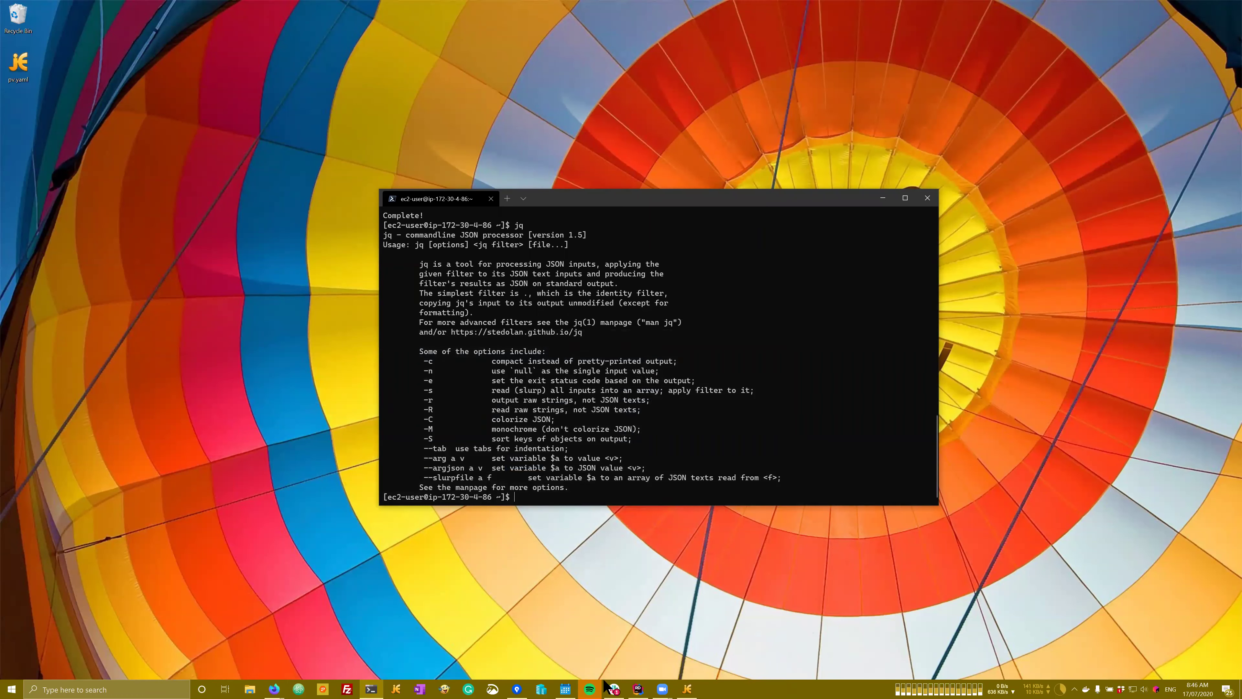
pyautogui.moveTo(662, 688)
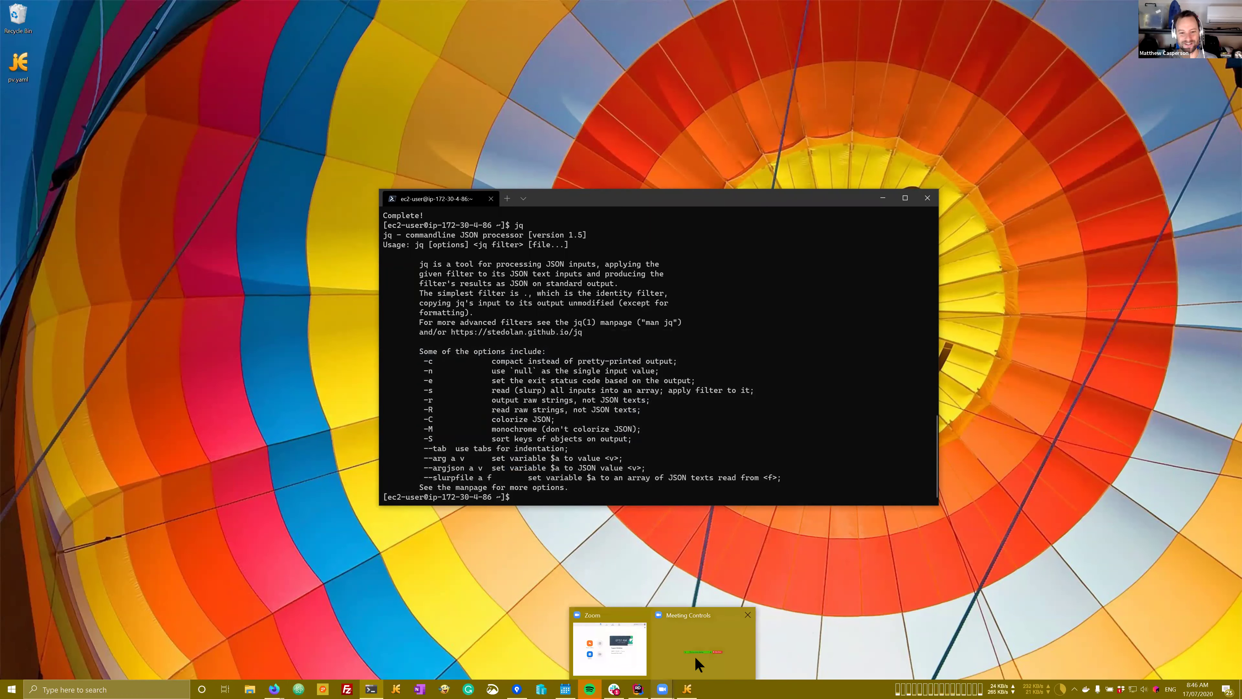